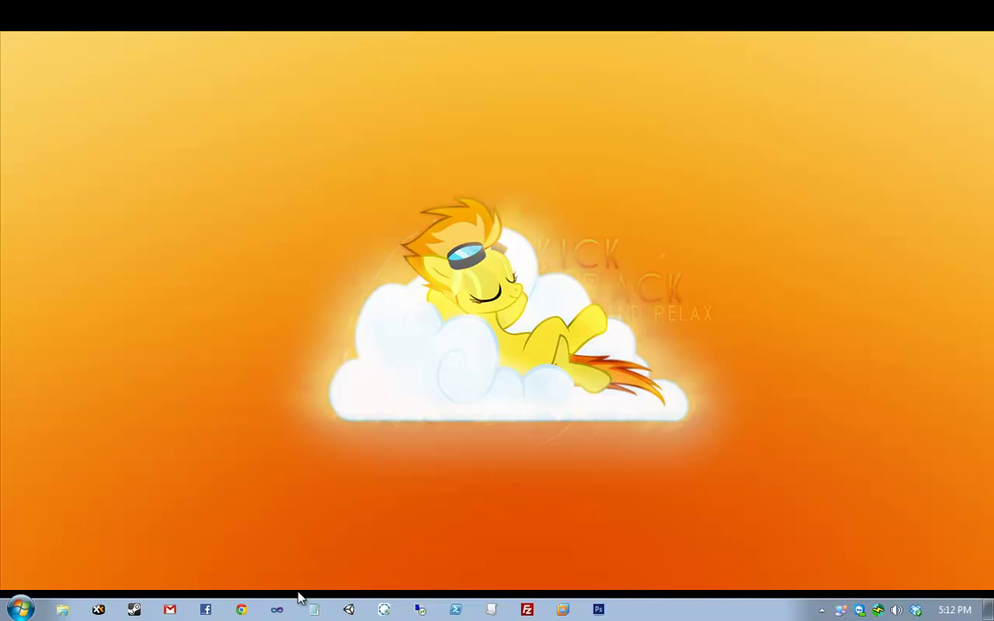
Step: Launch Unity from the Windows taskbar so the Project Wizard lists recent projects
click(64, 610)
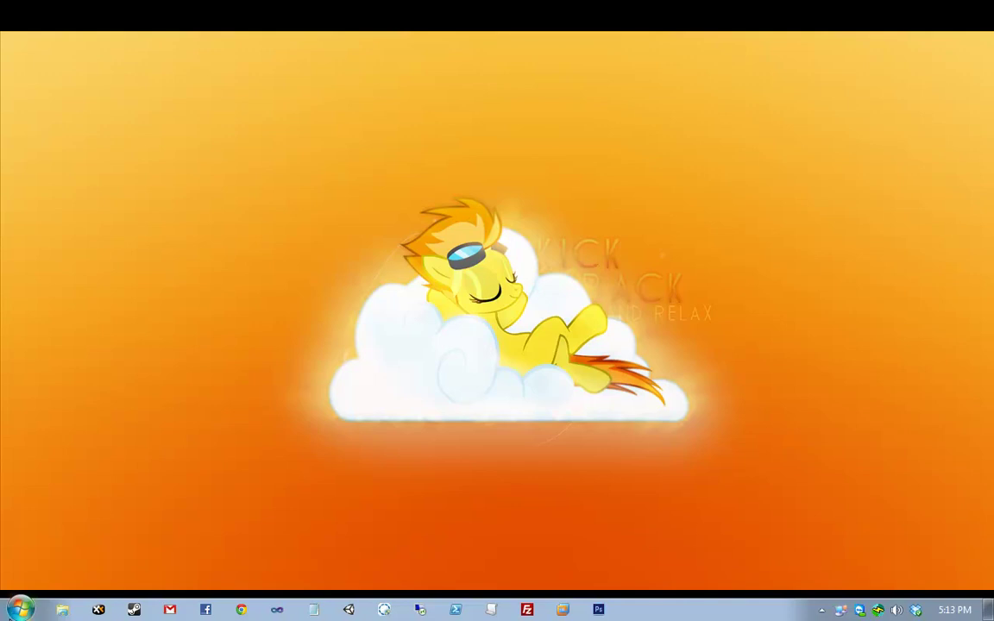
click(349, 610)
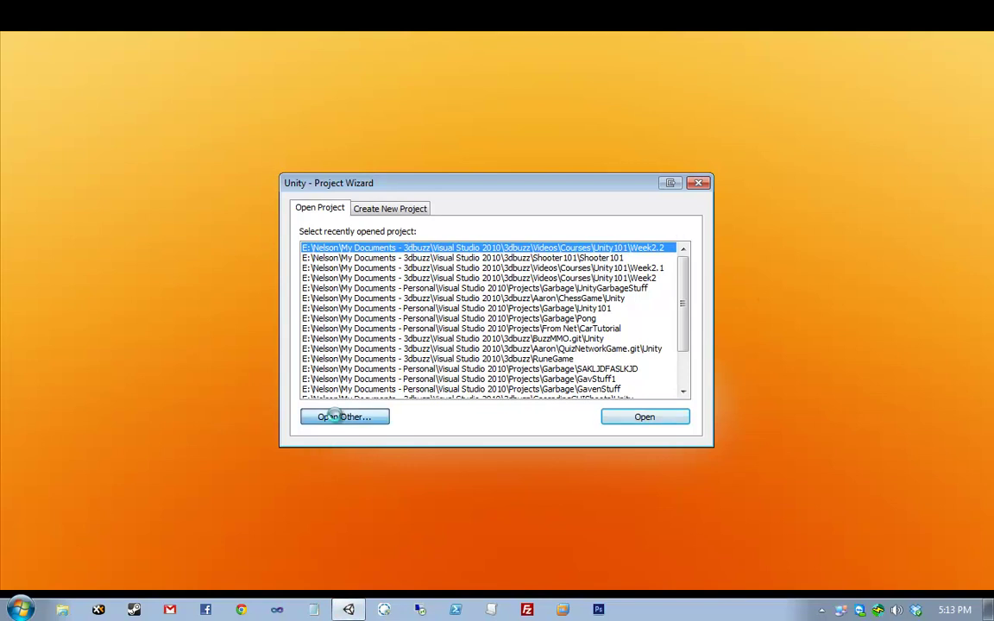
Step: Open the Week3 project from the Unity101 course folder
click(336, 417)
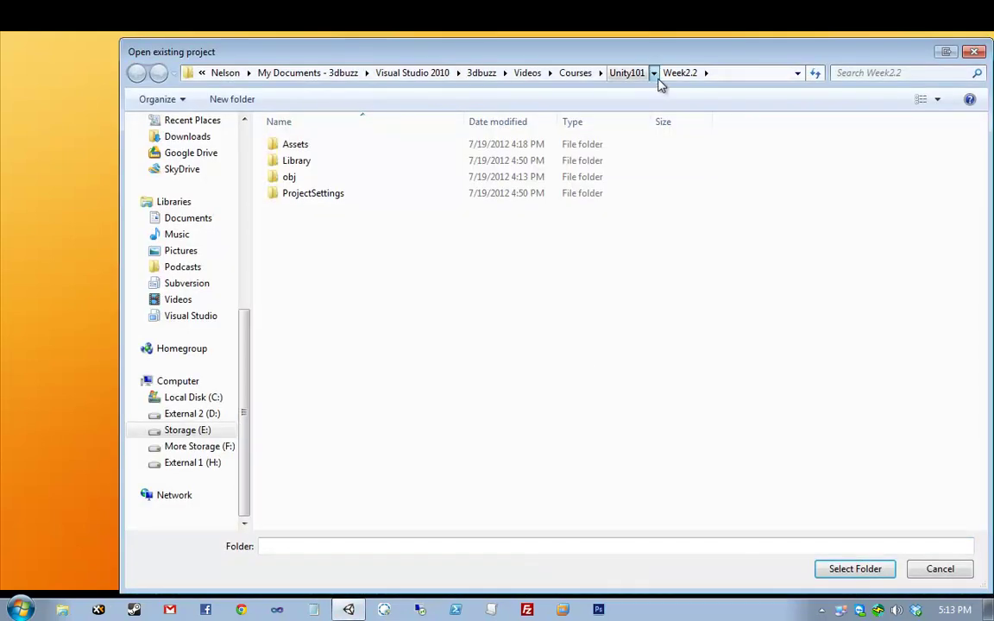
click(654, 73)
click(674, 140)
click(863, 569)
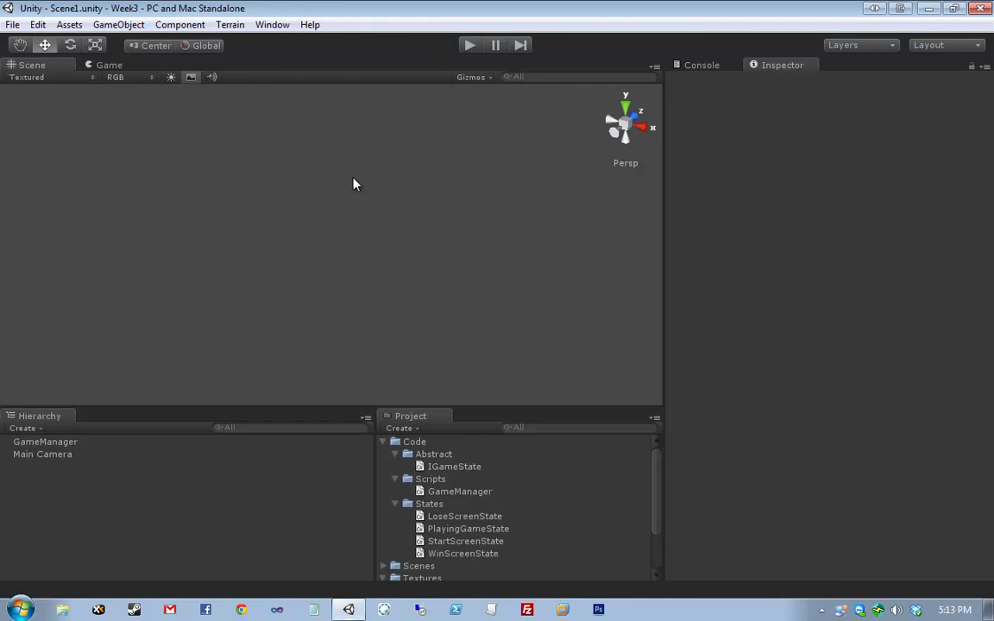
Step: Open Scene1 from the Scenes folder and test-play it once, then stop
drag(333, 171, 435, 261)
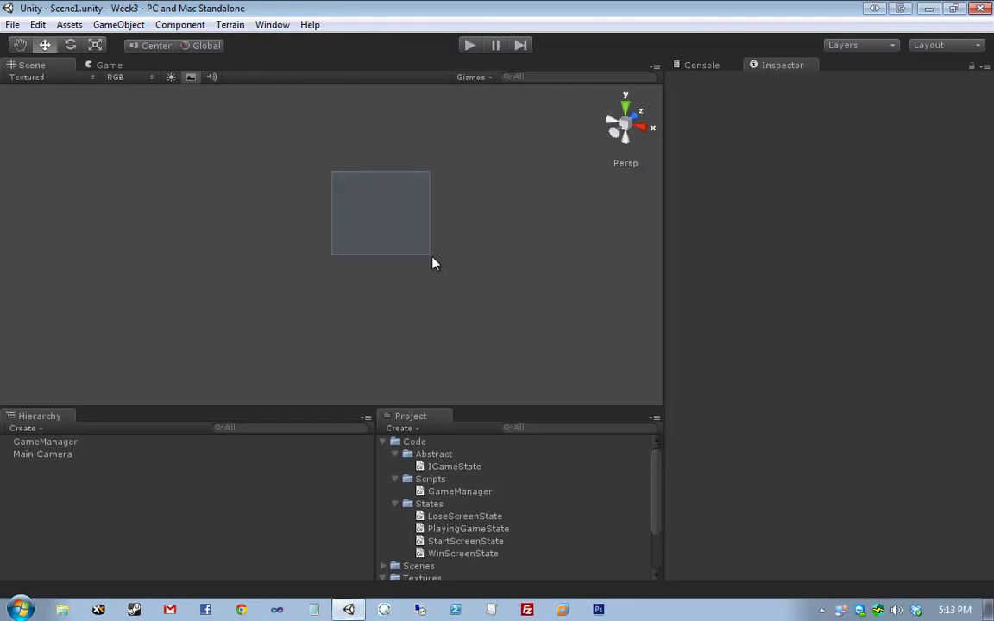
click(383, 441)
click(385, 467)
click(385, 455)
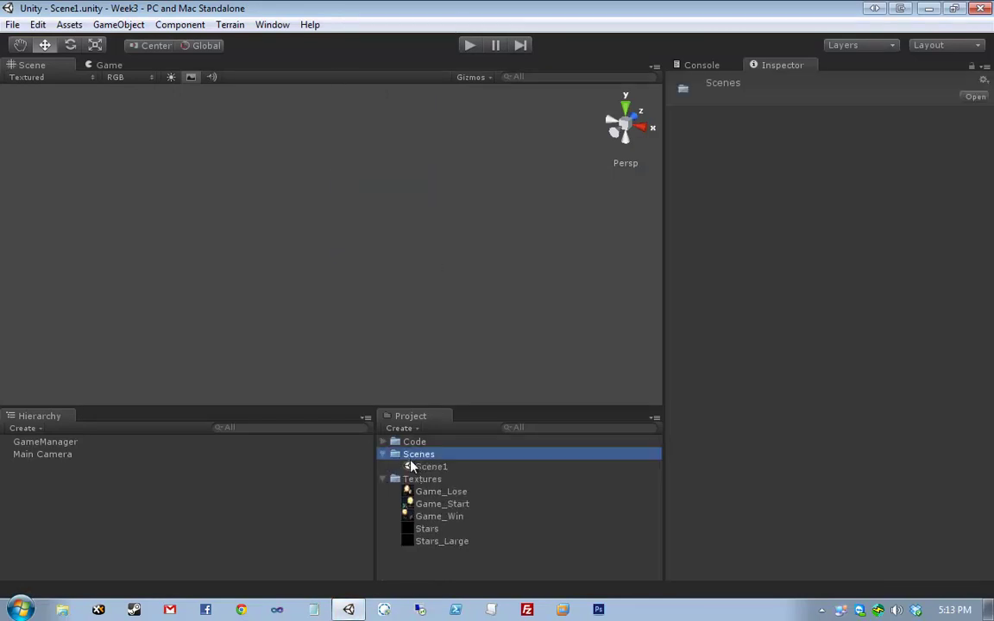
click(431, 466)
key(ctrl+p)
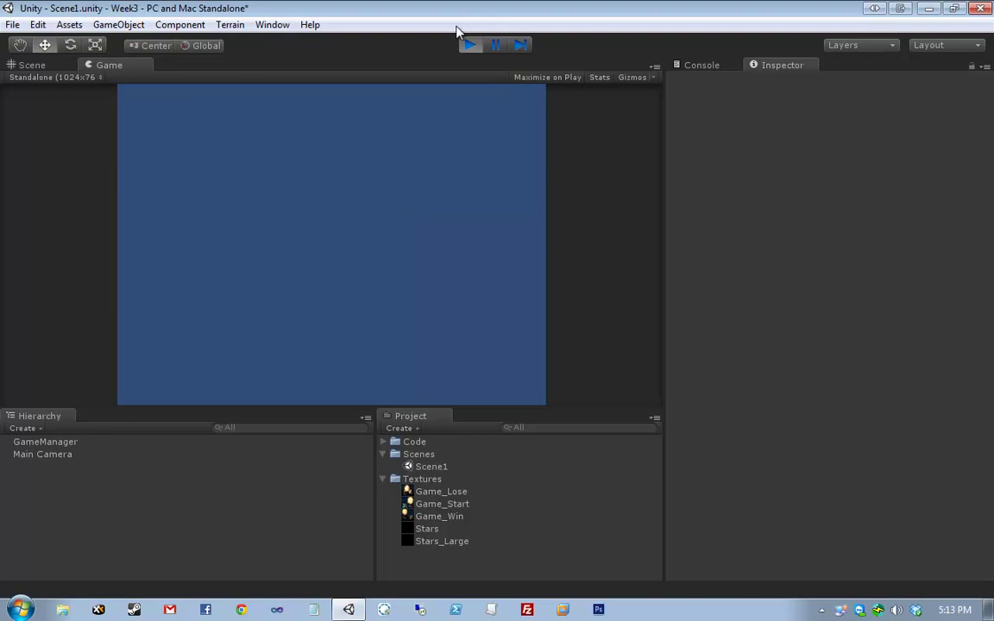
click(468, 44)
click(126, 450)
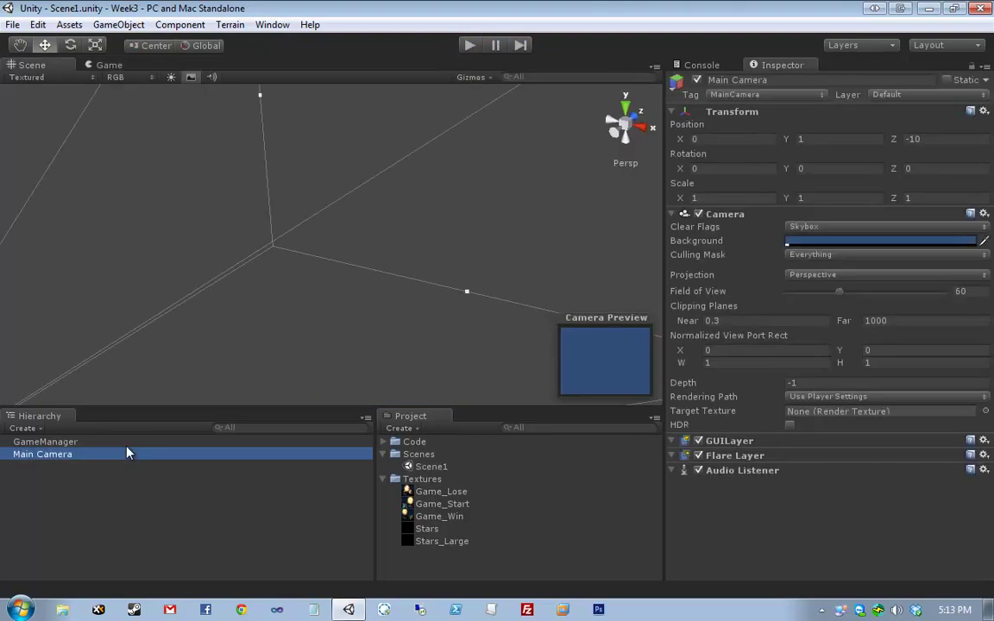
Step: Select GameManager and review its Game_Start, Game_Lose and Game_Win background fields
click(126, 446)
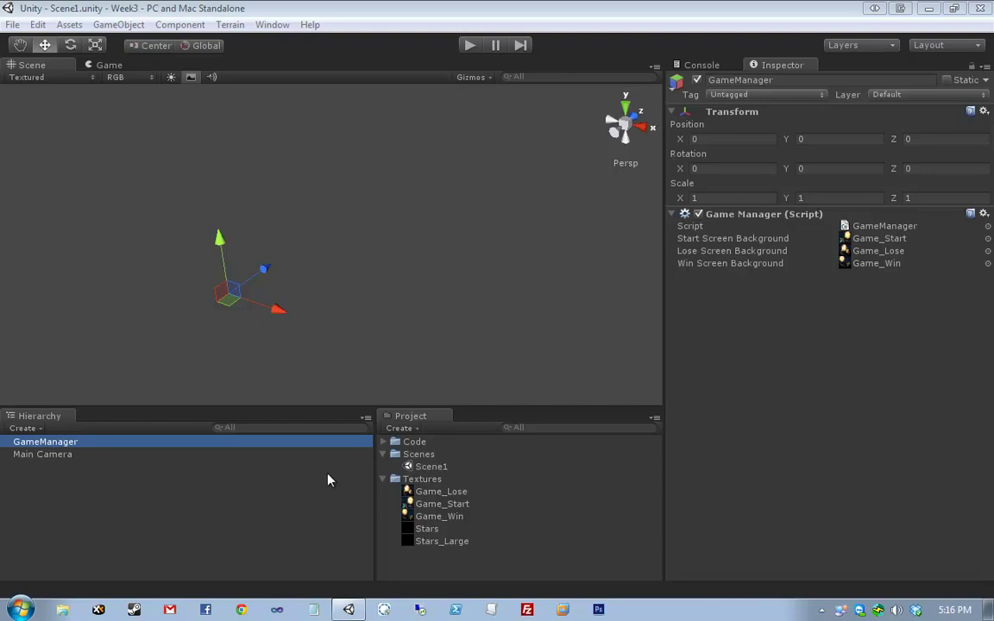
Step: Collapse the Project folders to Code, Scenes and Textures, enlarge the asset panel, and deselect
click(385, 441)
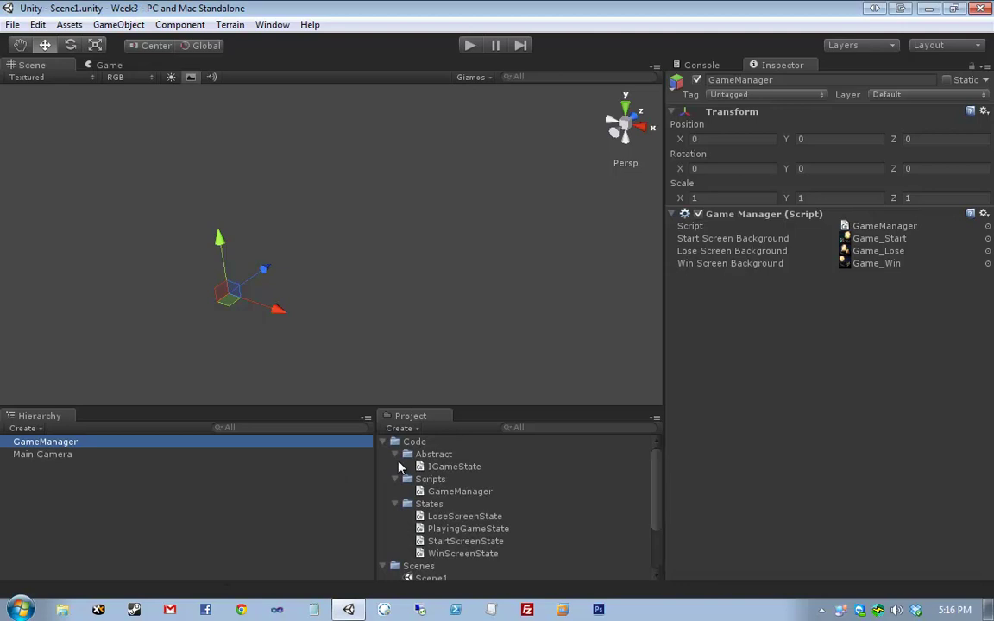
click(395, 454)
click(395, 467)
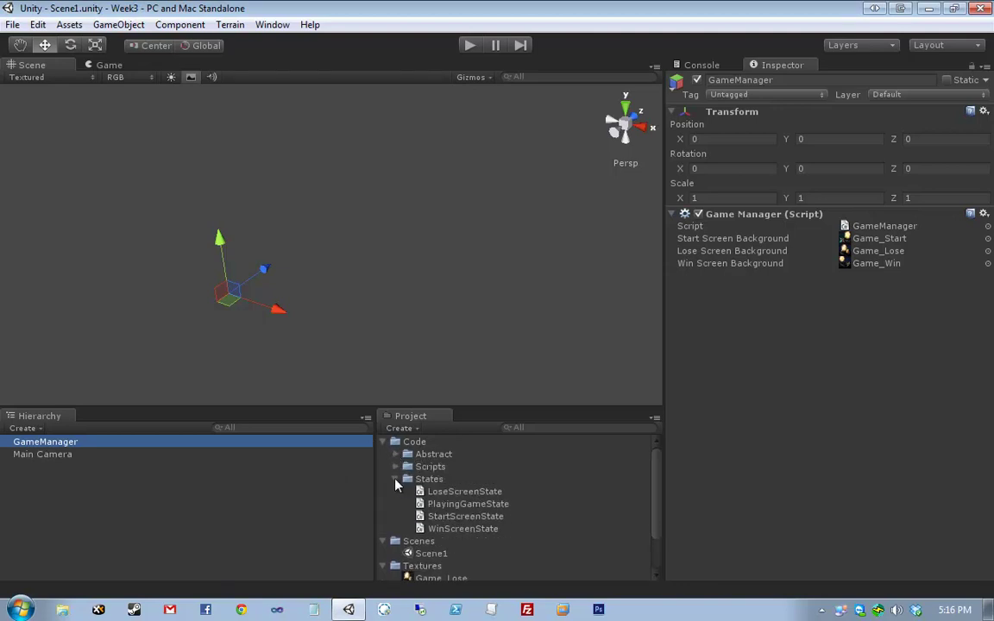
click(395, 479)
click(385, 491)
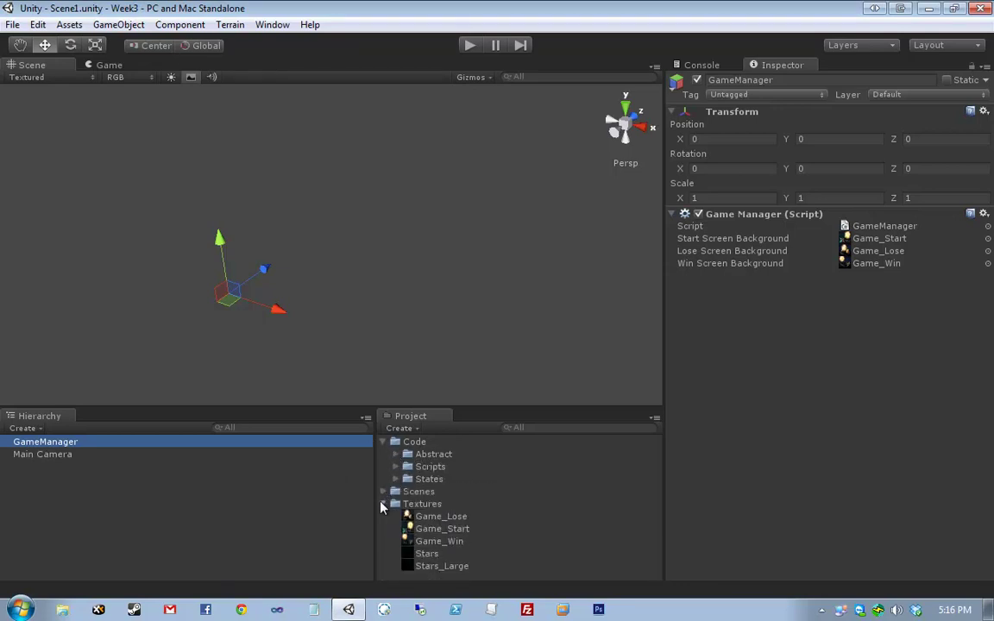
click(385, 504)
click(385, 442)
drag(351, 404, 350, 368)
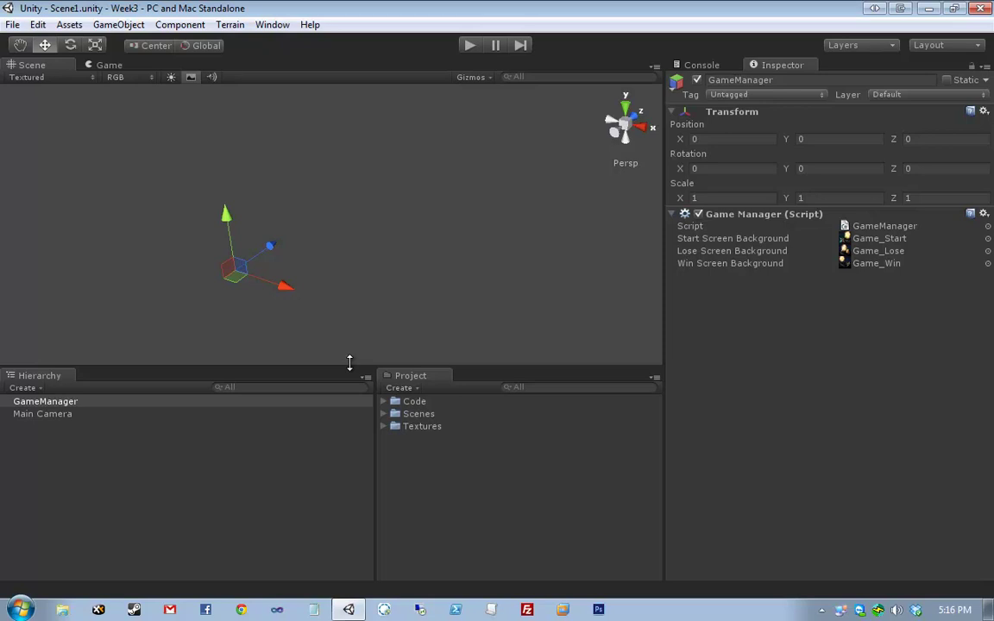
drag(383, 170, 158, 350)
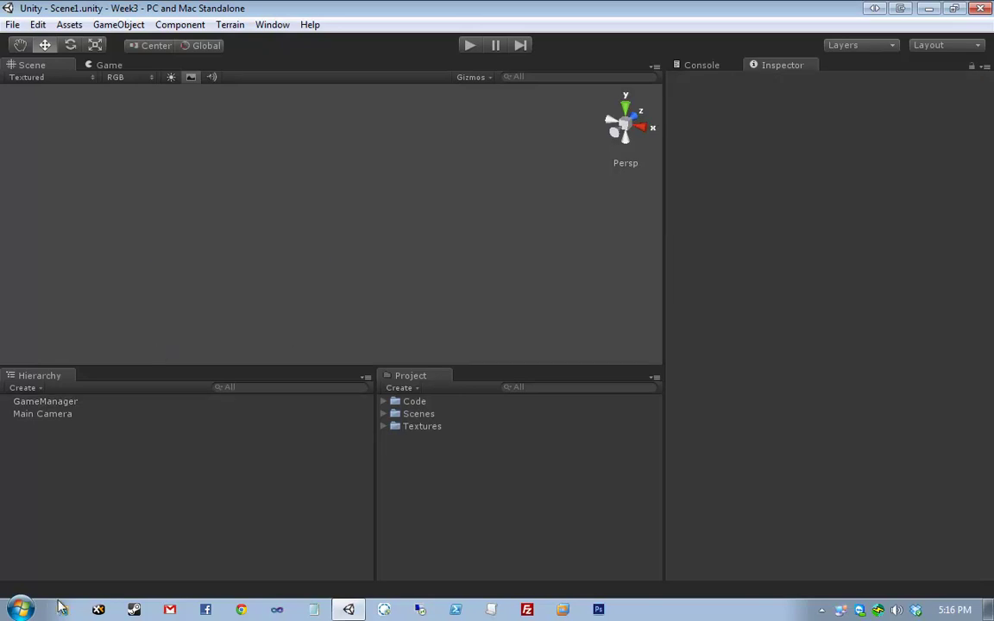
right_click(416, 413)
click(411, 402)
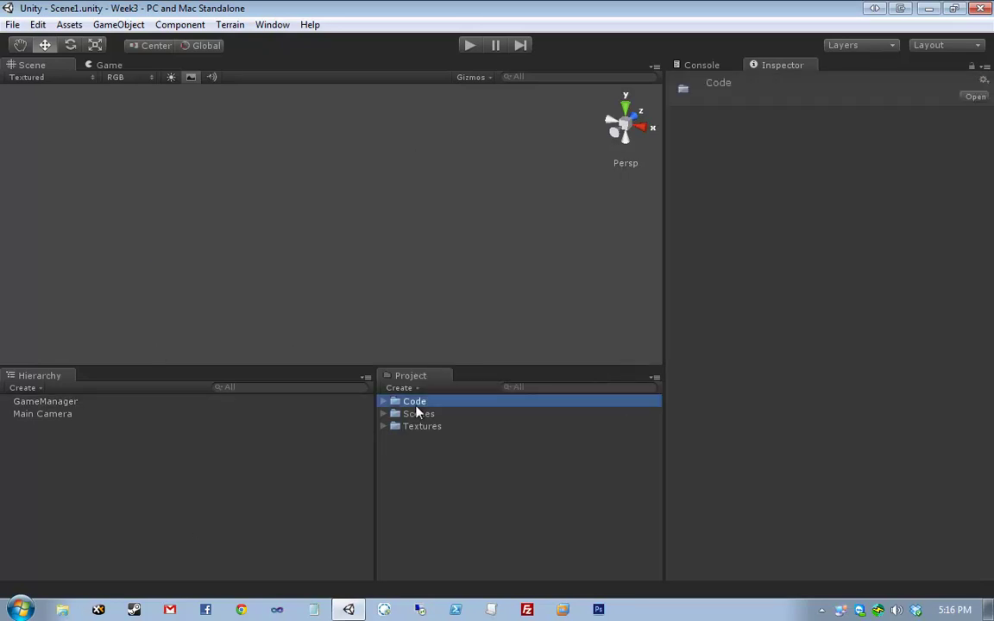
right_click(412, 401)
click(517, 182)
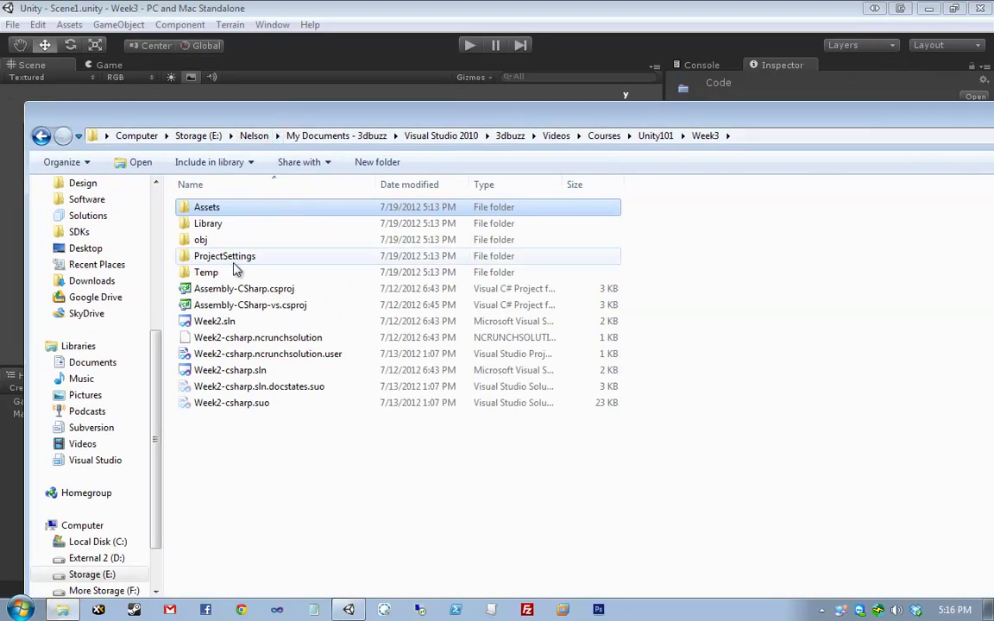
double_click(264, 211)
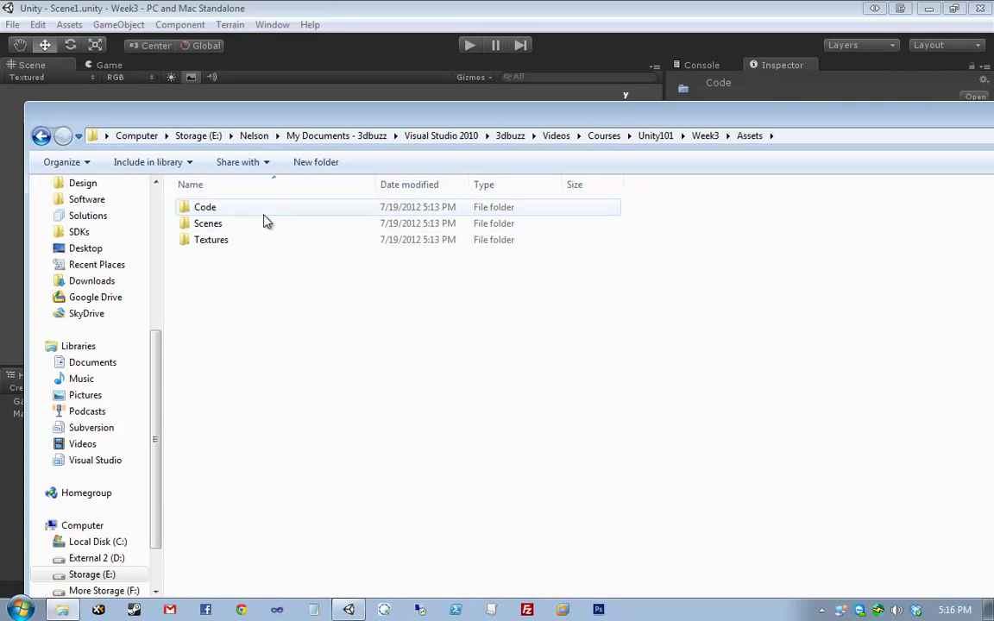
double_click(264, 224)
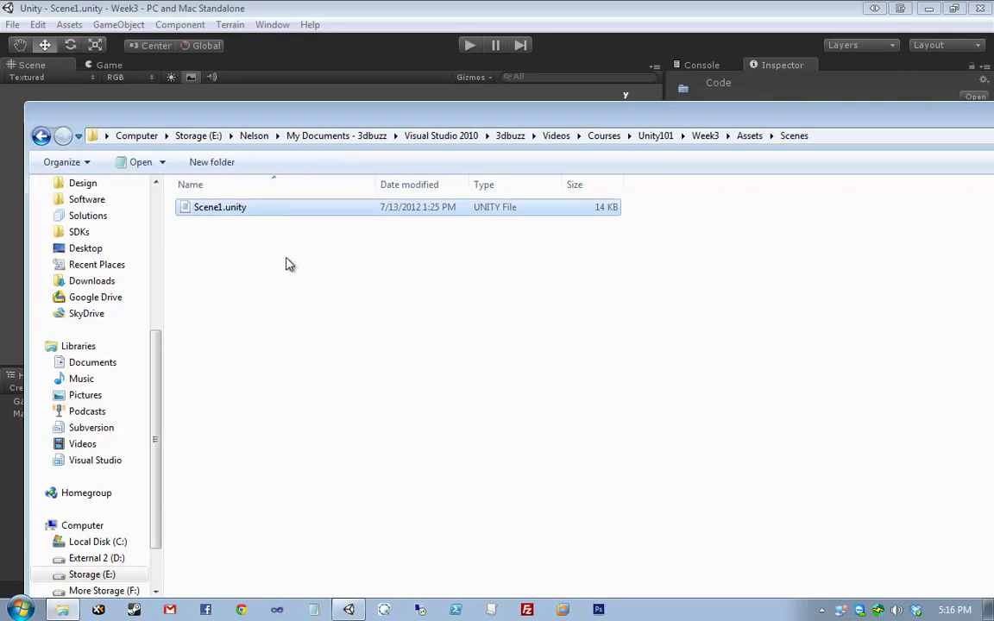
key(BackSpace)
key(BackSpace)
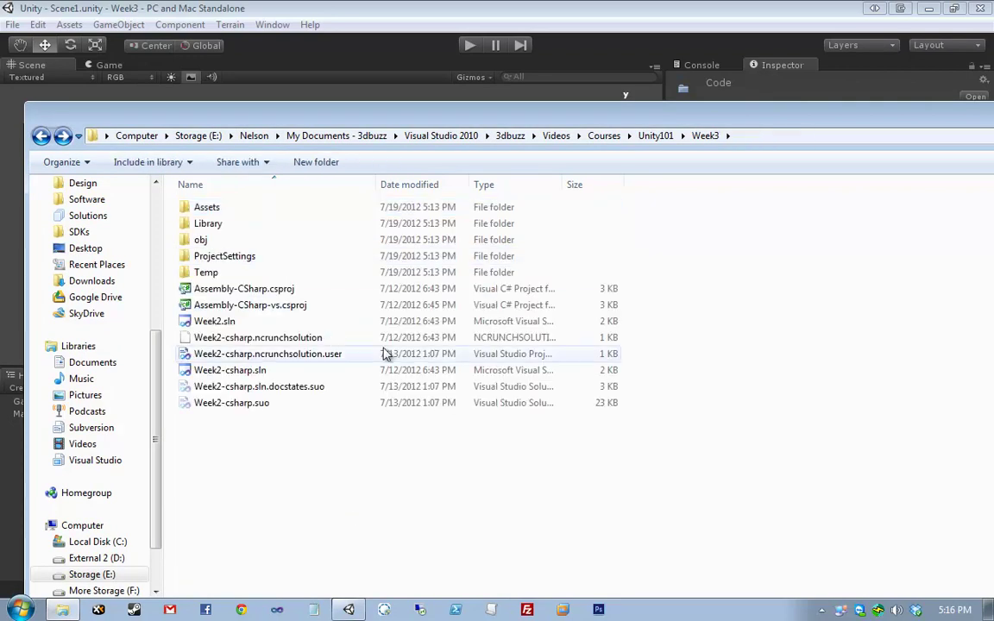
click(401, 67)
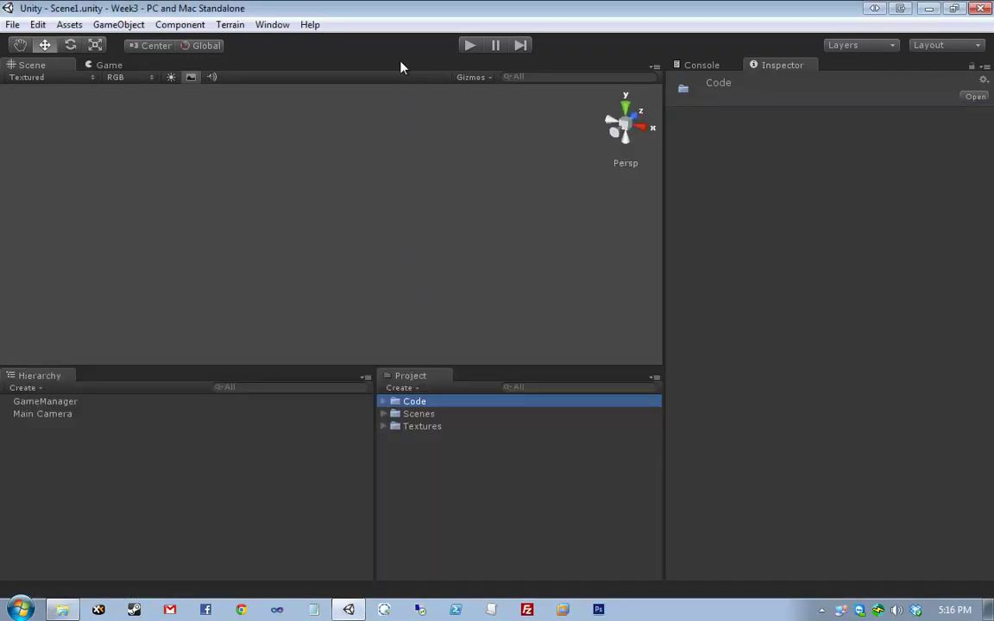
Step: Add Scene1 to the Build Settings scene list and start a build
click(372, 147)
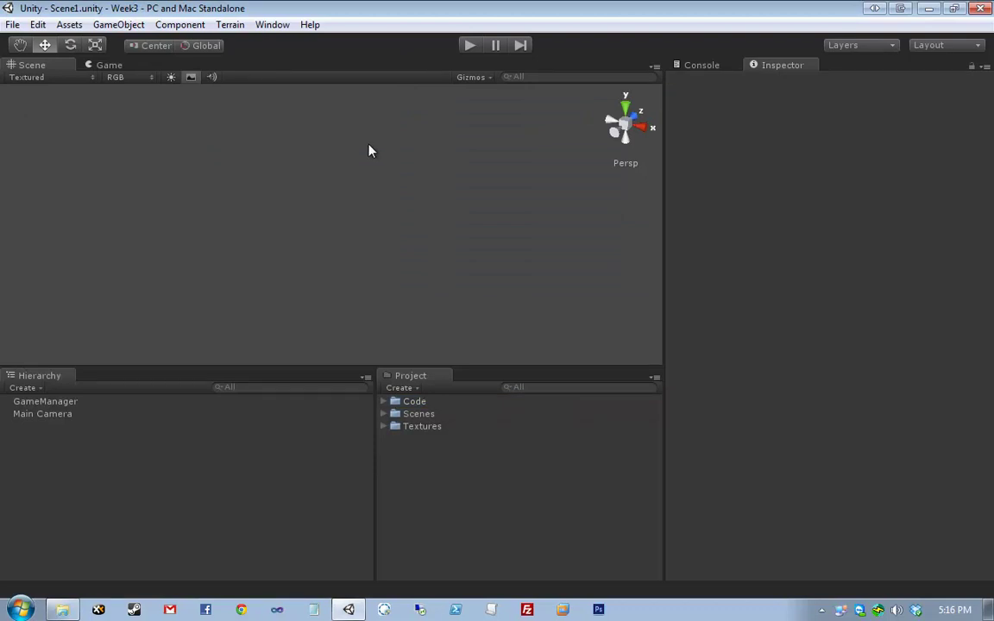
key(ctrl+shift+b)
click(535, 264)
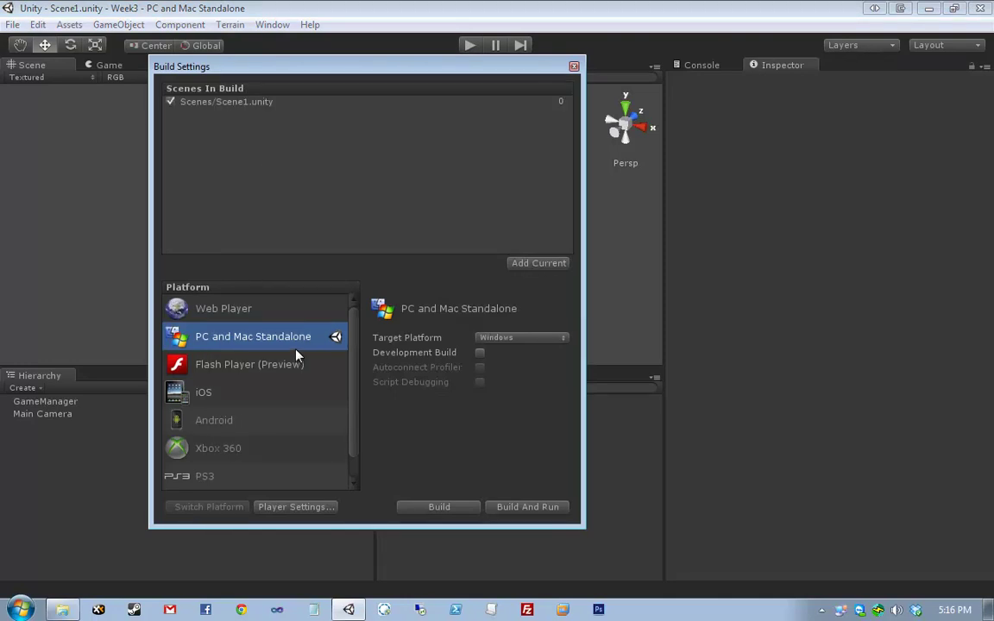
click(469, 508)
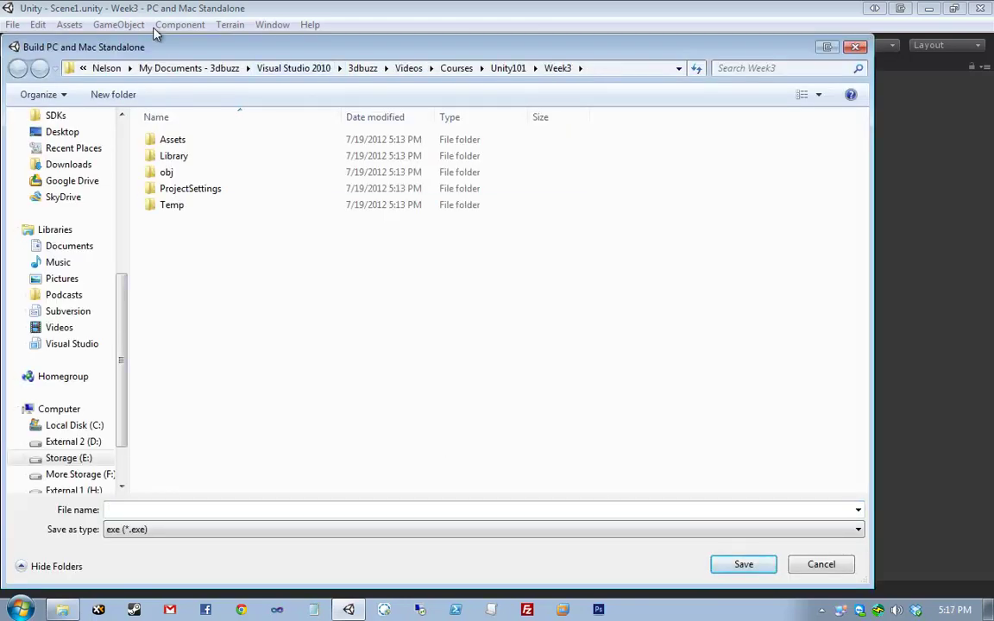
Step: Create a Build folder inside Week3 and save the standalone build there as 'Build'
right_click(197, 228)
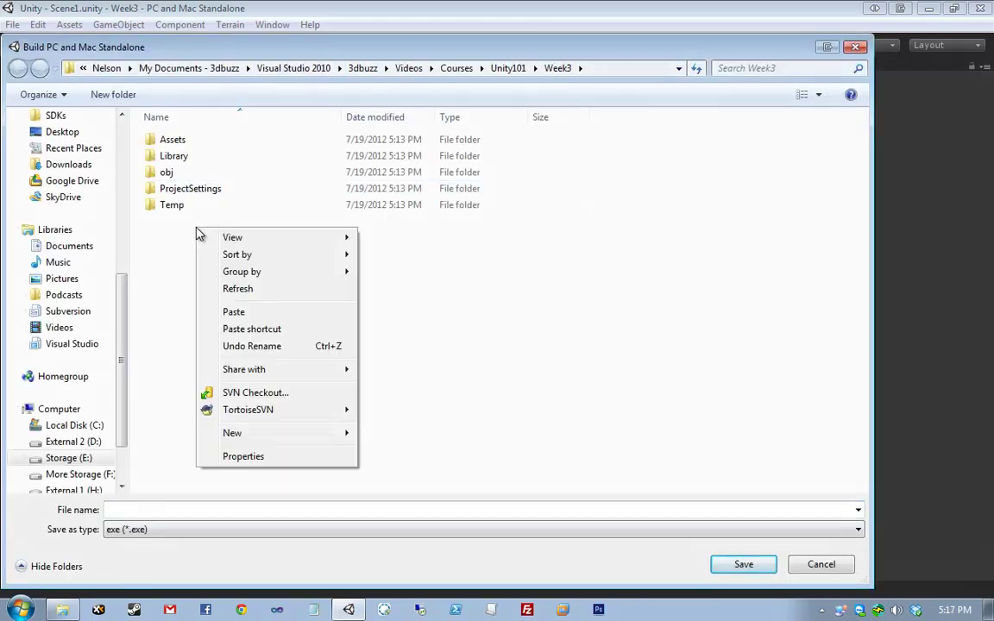
mouse_move(264, 434)
click(427, 239)
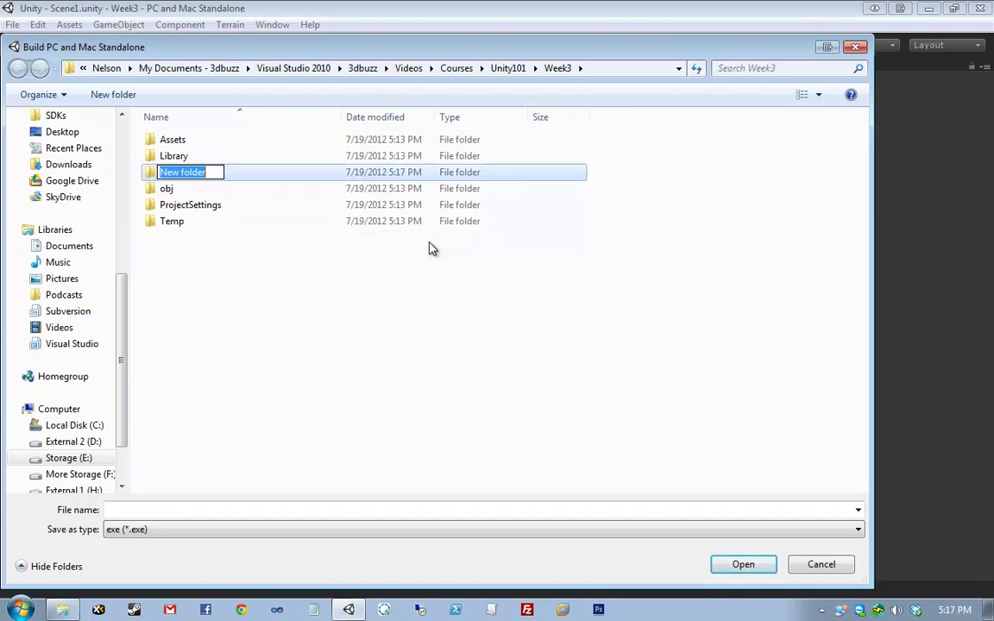
text(Build)
key(Return)
key(Return)
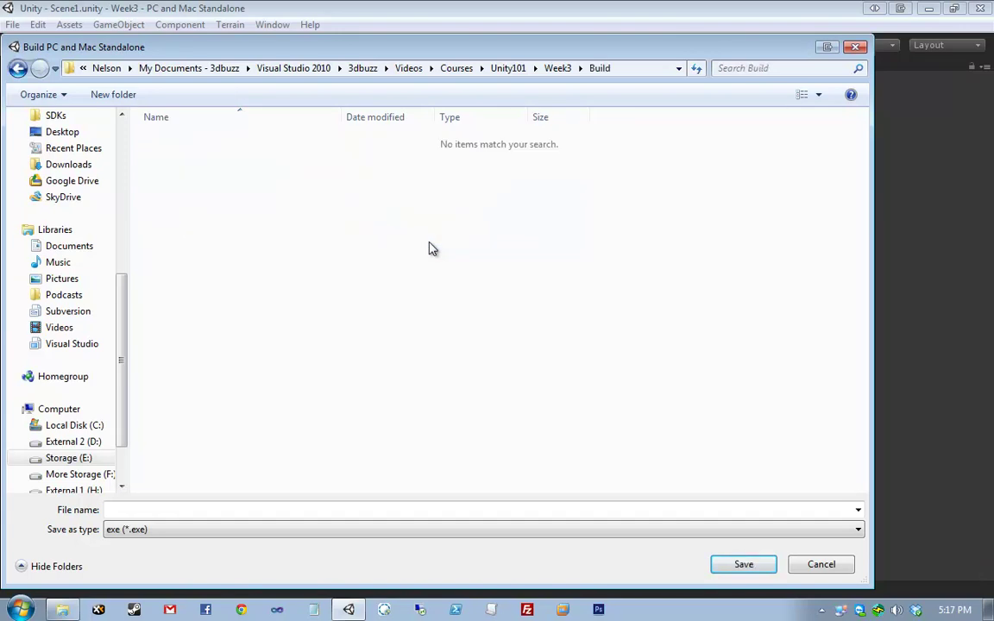
click(177, 507)
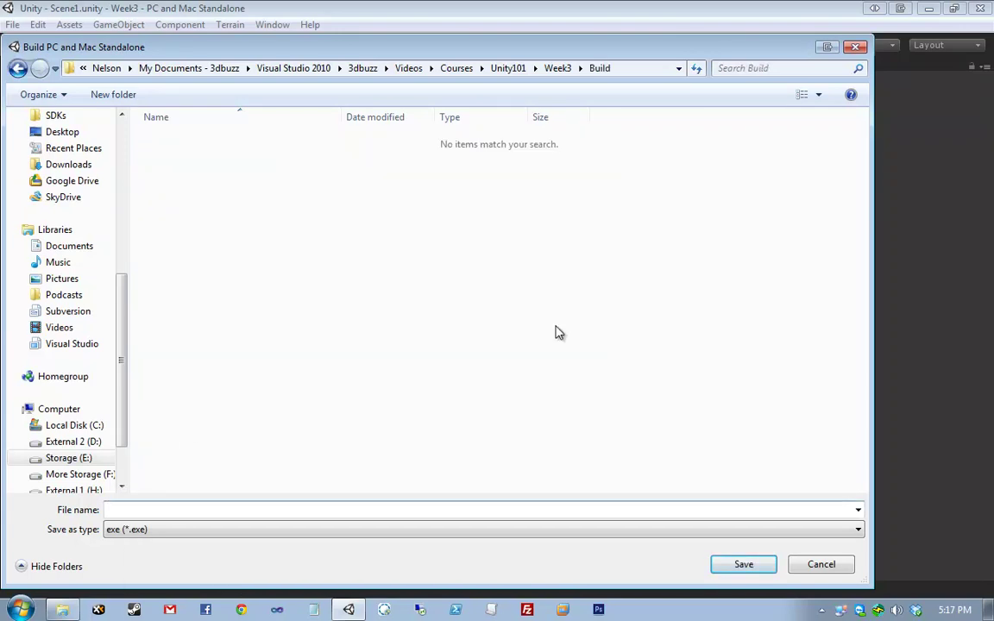
text(Build)
key(Return)
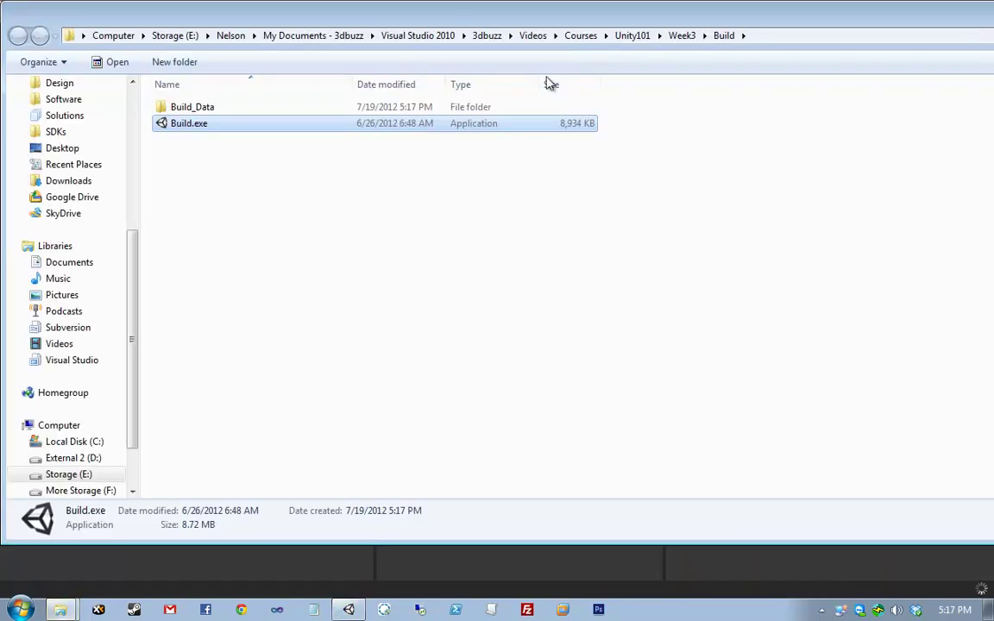
click(280, 219)
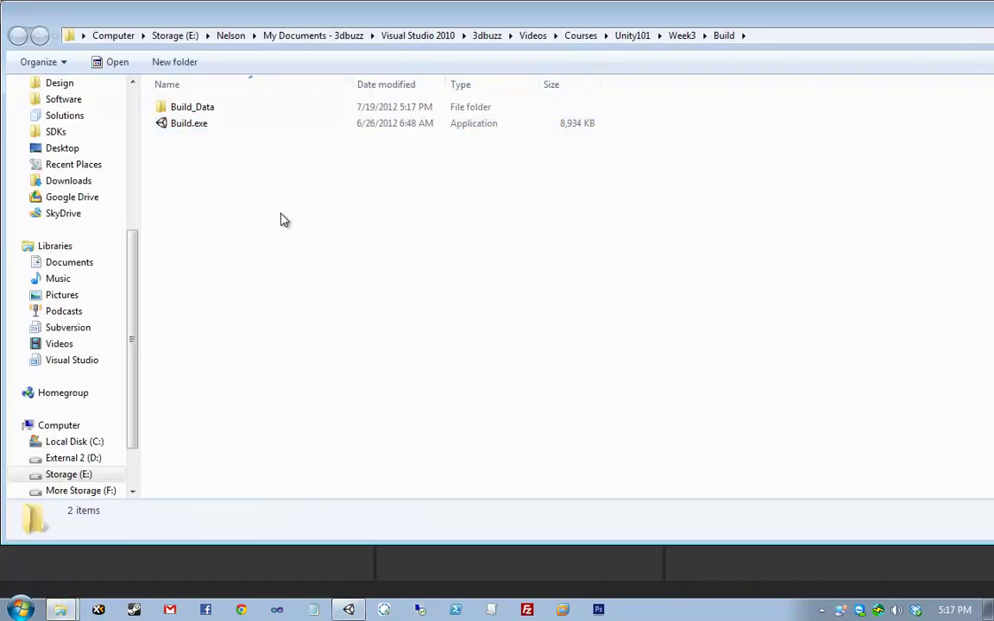
click(250, 124)
key(ctrl+a)
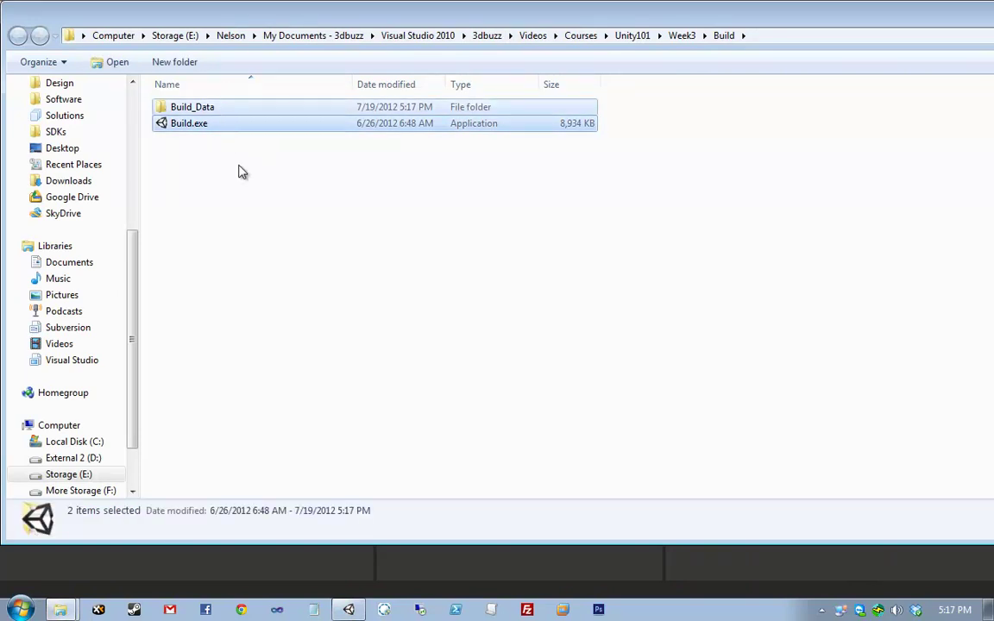
click(231, 153)
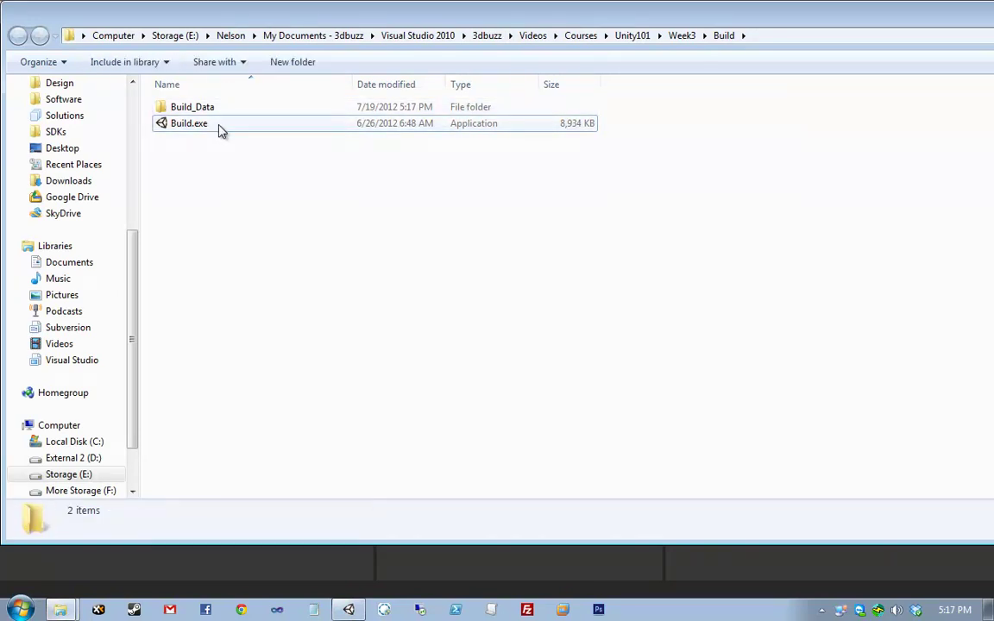
double_click(219, 127)
click(569, 460)
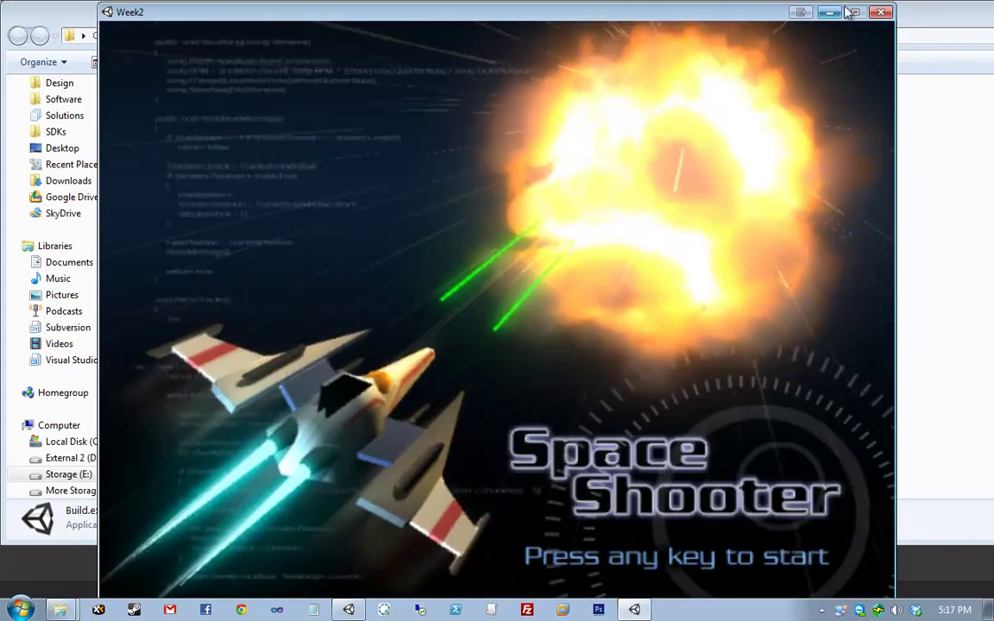
click(880, 11)
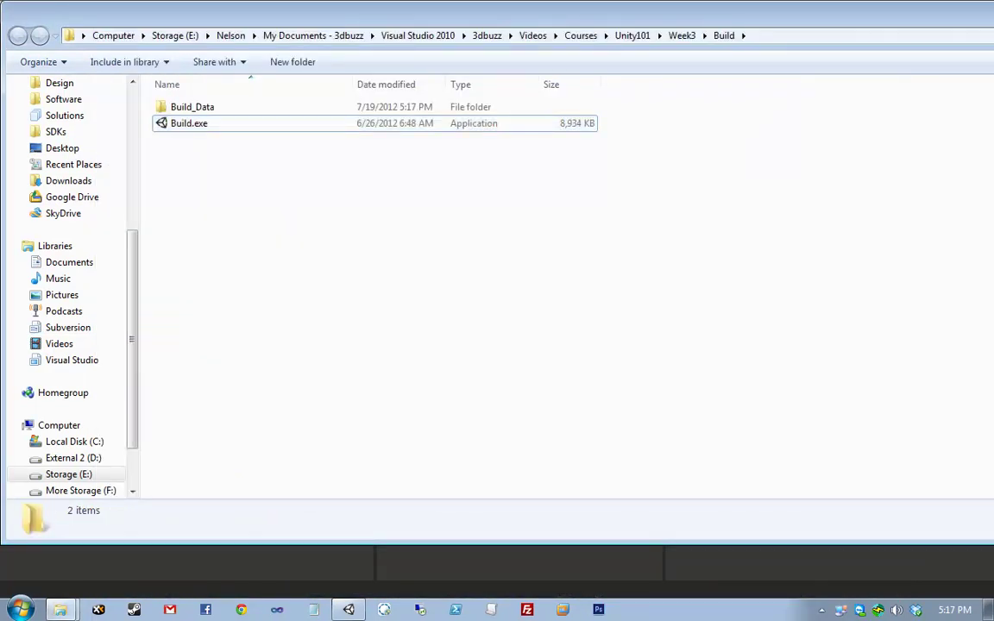
key(alt+Tab)
click(573, 65)
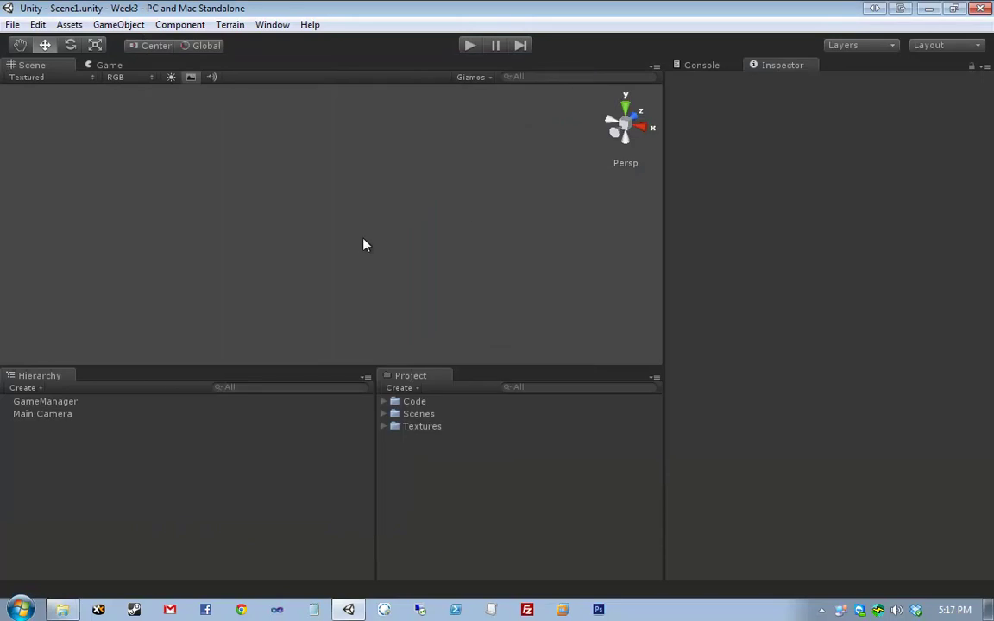
click(140, 416)
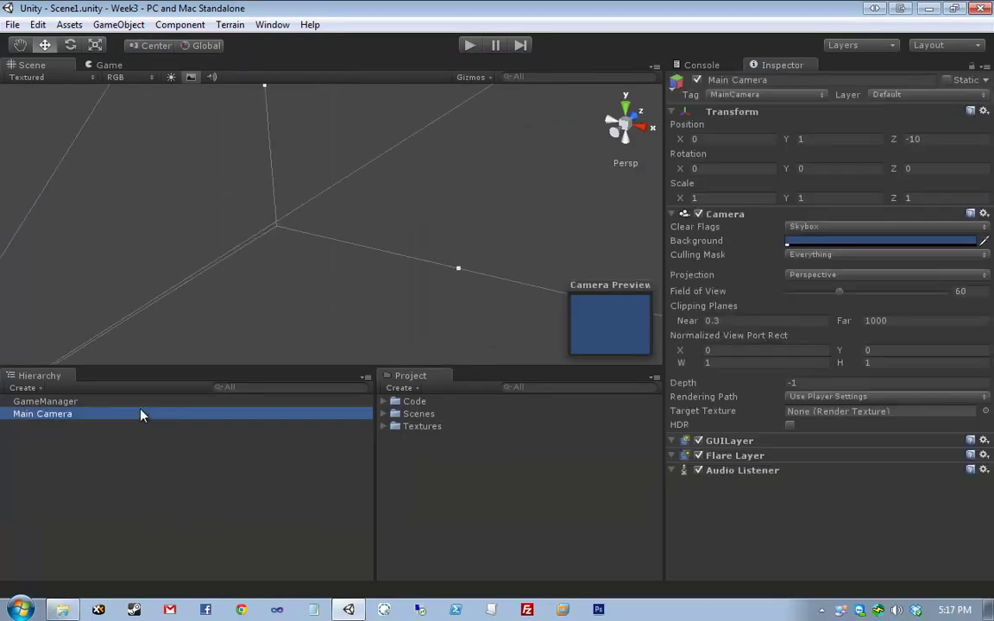
click(140, 416)
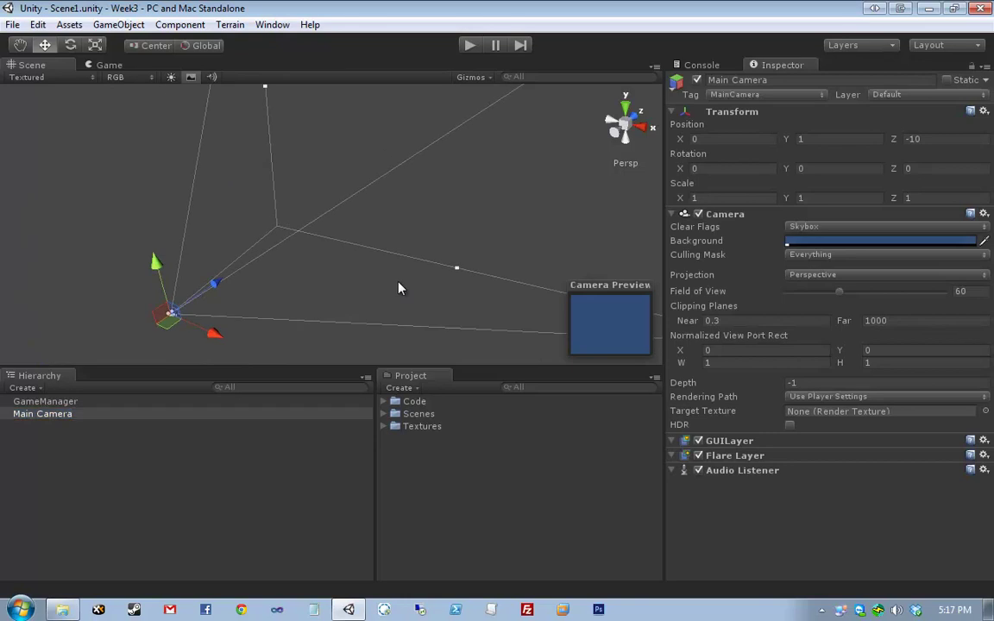
click(171, 311)
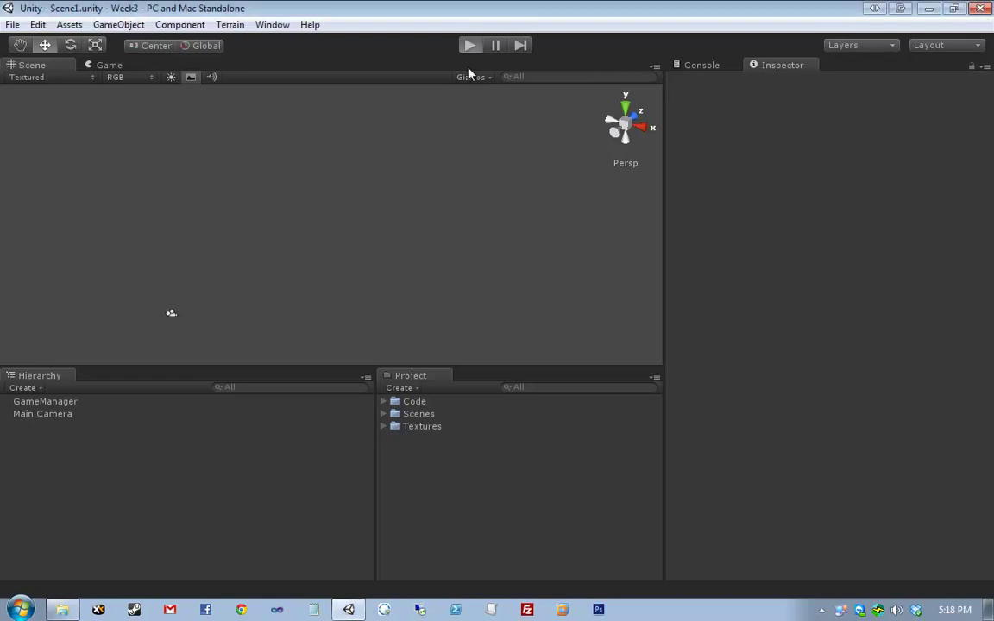
Step: Play Scene1 and press Space twice to step past the You Lose! screen
key(ctrl+p)
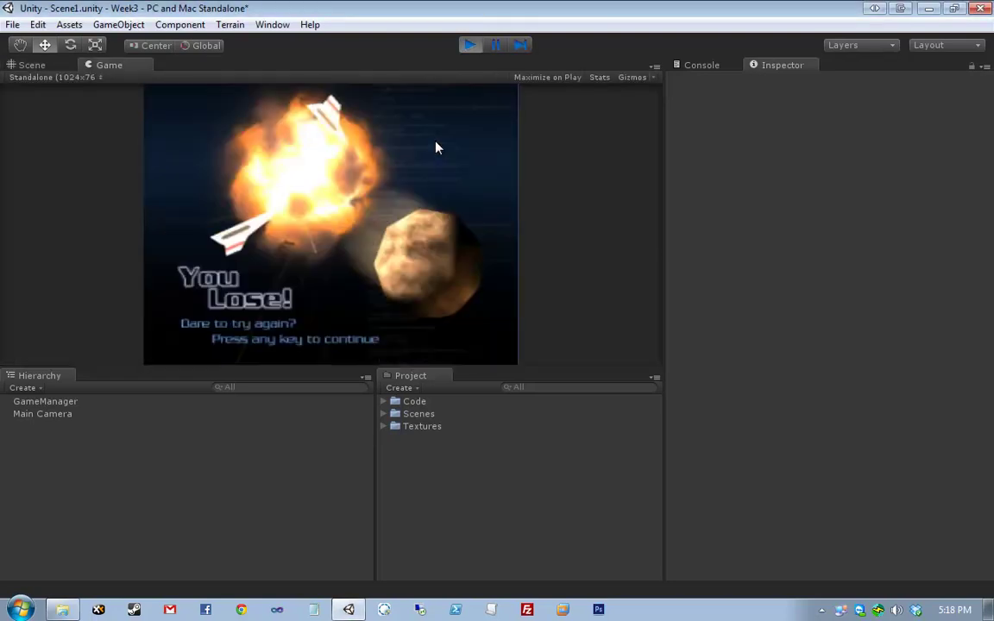
key(space)
key(space)
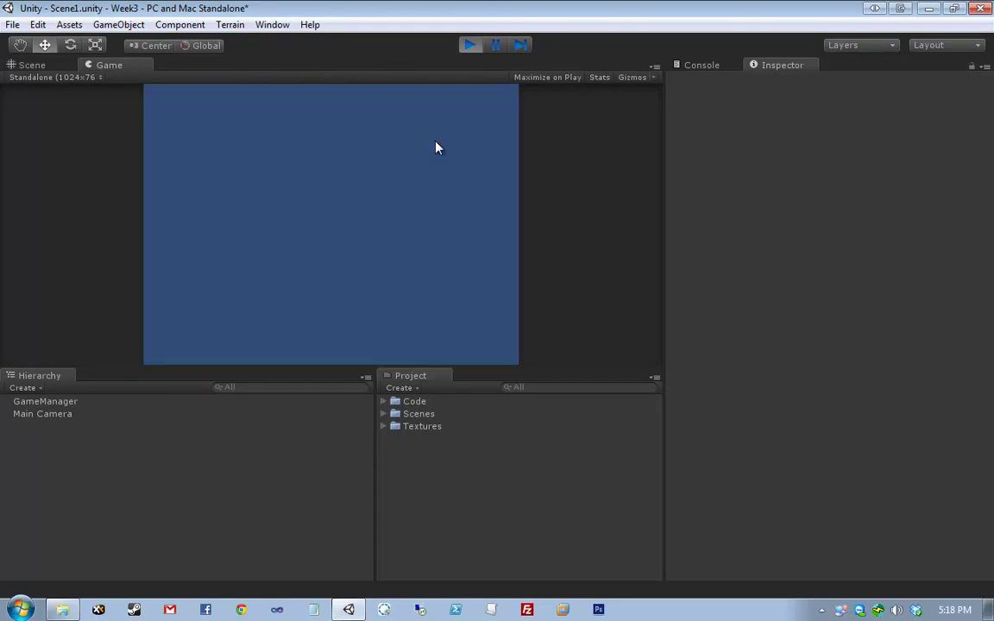
key(space)
key(space)
Step: Stop play mode and open PlayingGameState from Code > States in Visual Studio
click(467, 46)
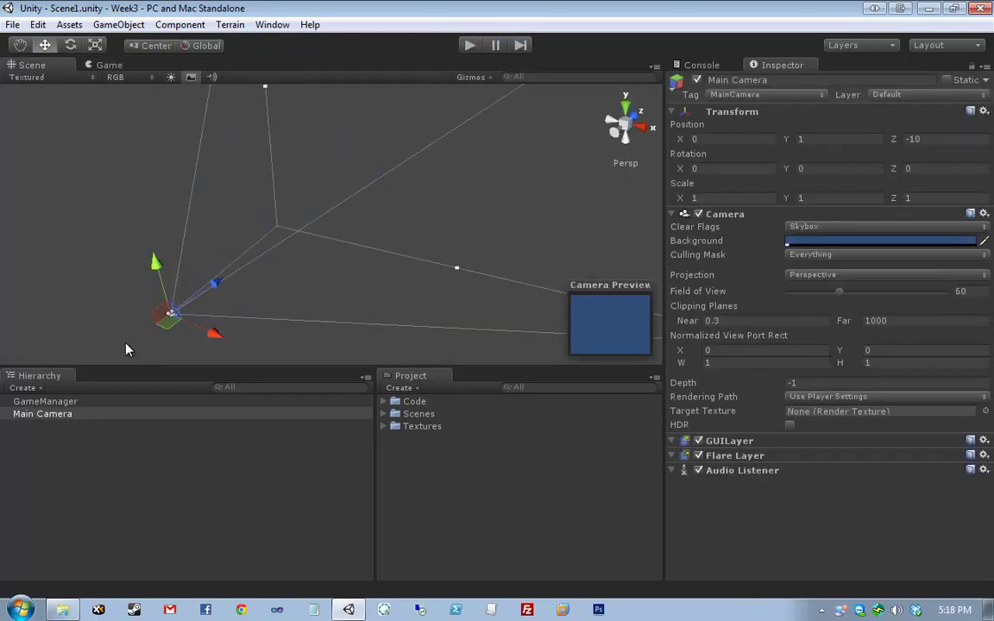
click(113, 308)
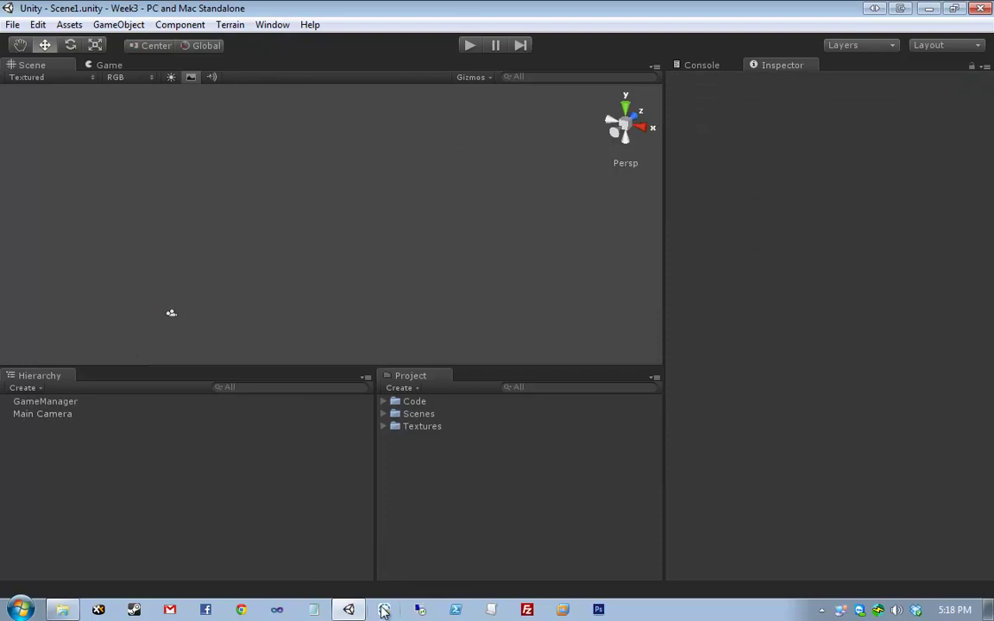
click(385, 401)
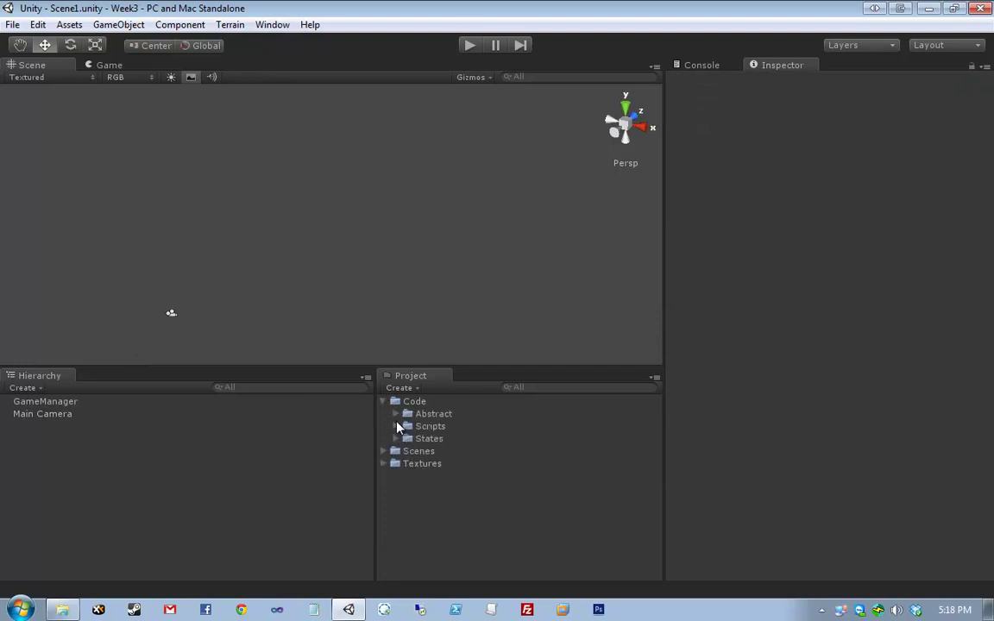
click(395, 439)
double_click(466, 465)
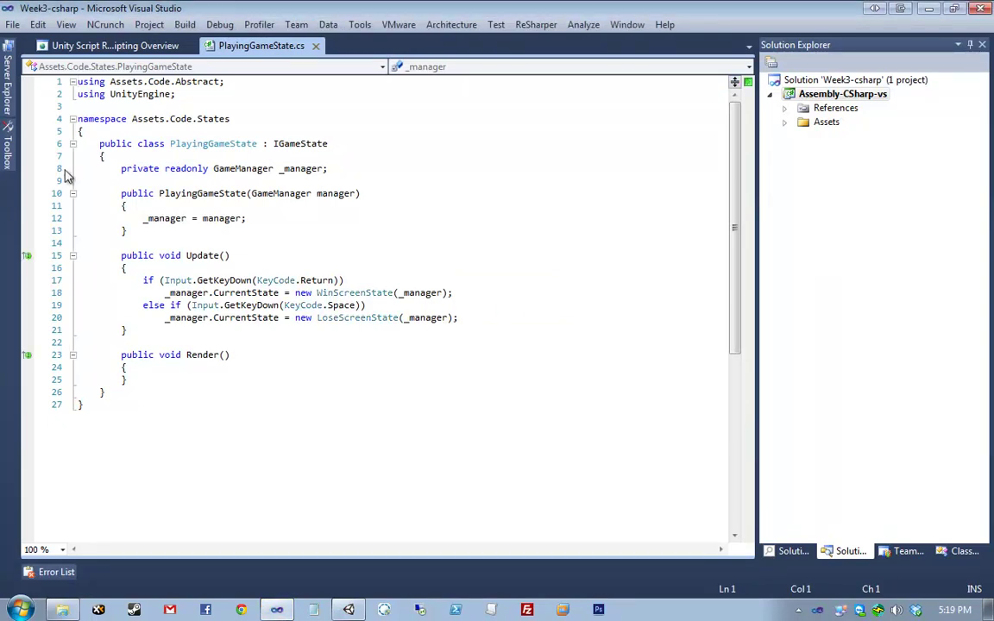
Step: Close the Unity Script Reference tab and inspect Update's WinScreenState and LoseScreenState switches
middle_click(113, 52)
click(317, 272)
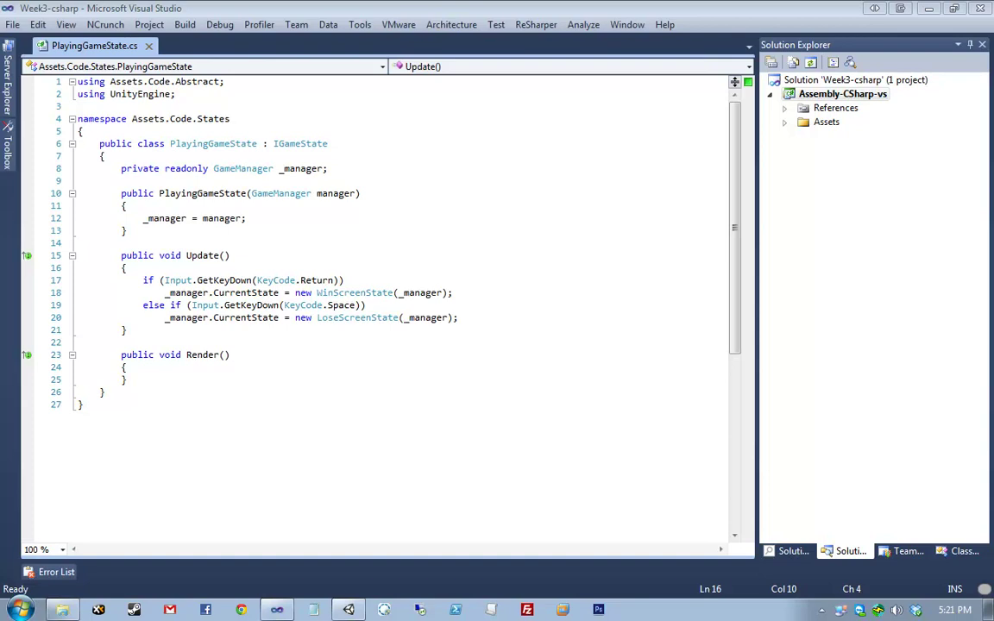
click(319, 317)
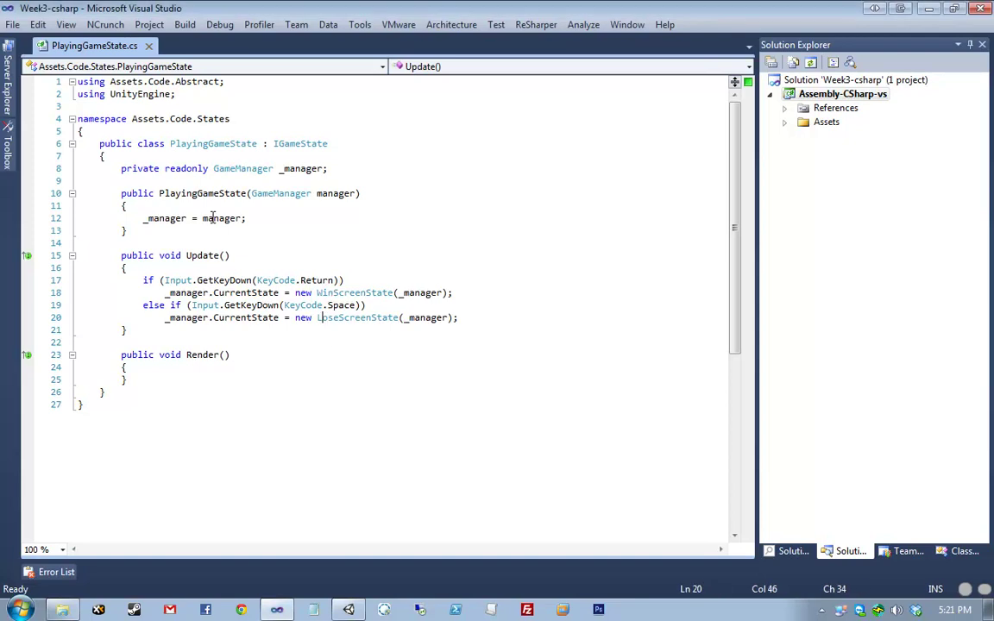
Step: Back in Unity, select the Main Camera in the Scene view and frame it with F
key(alt+Tab)
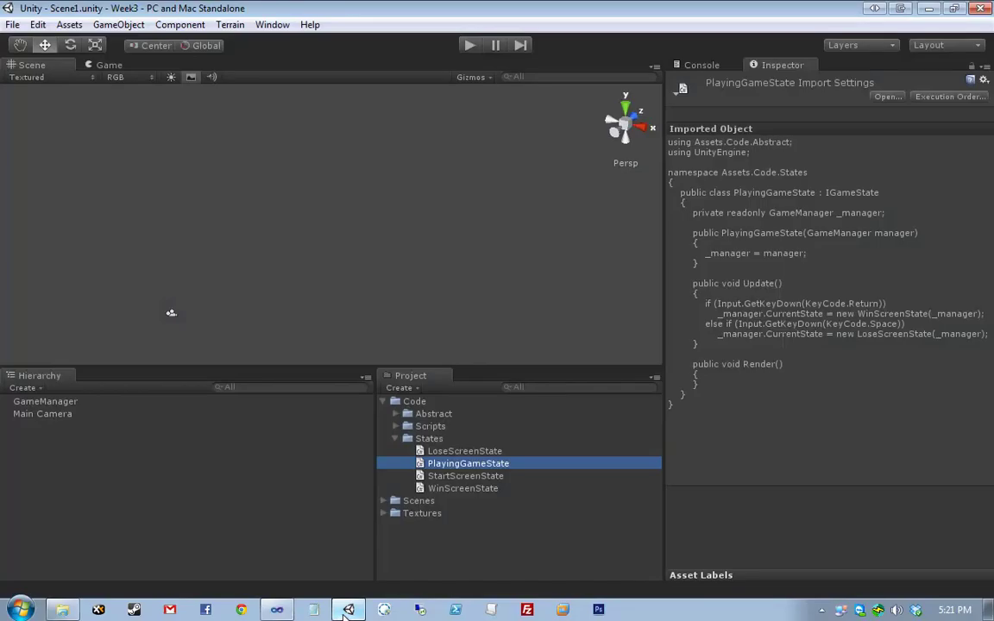
drag(306, 162, 111, 347)
drag(145, 325, 186, 302)
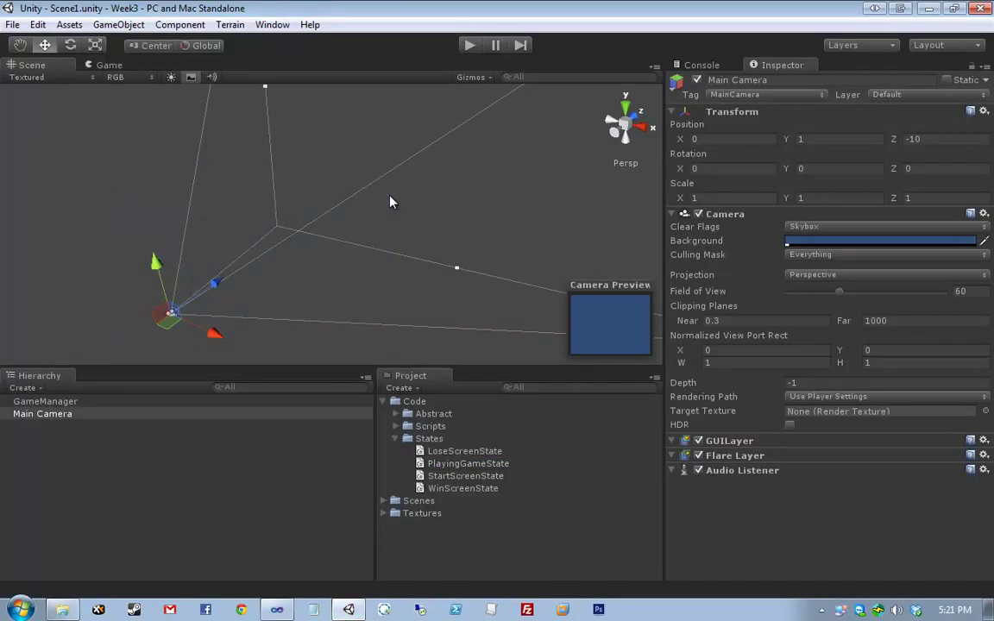
key(f)
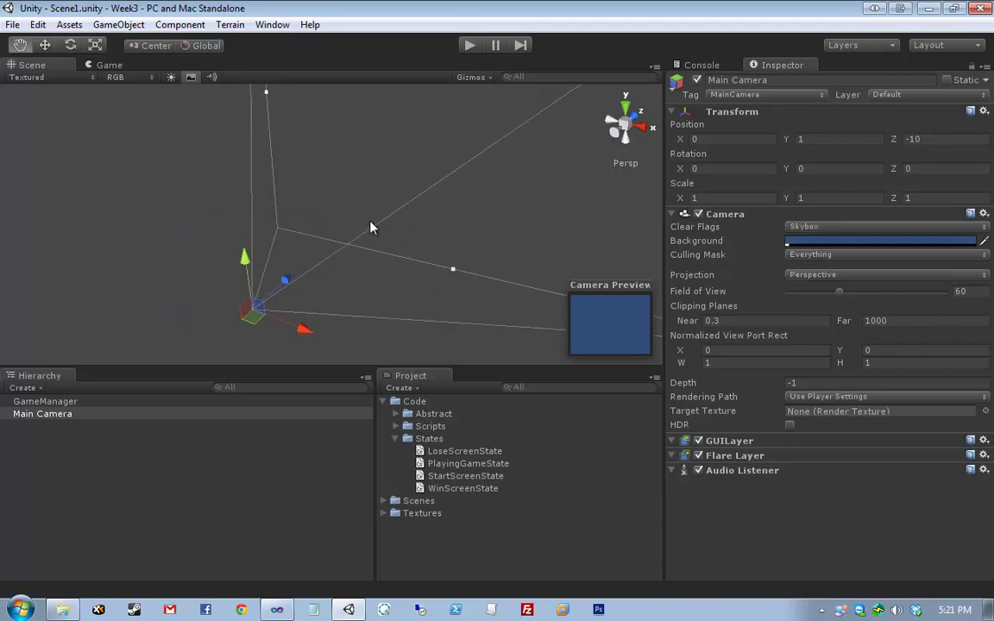
click(371, 226)
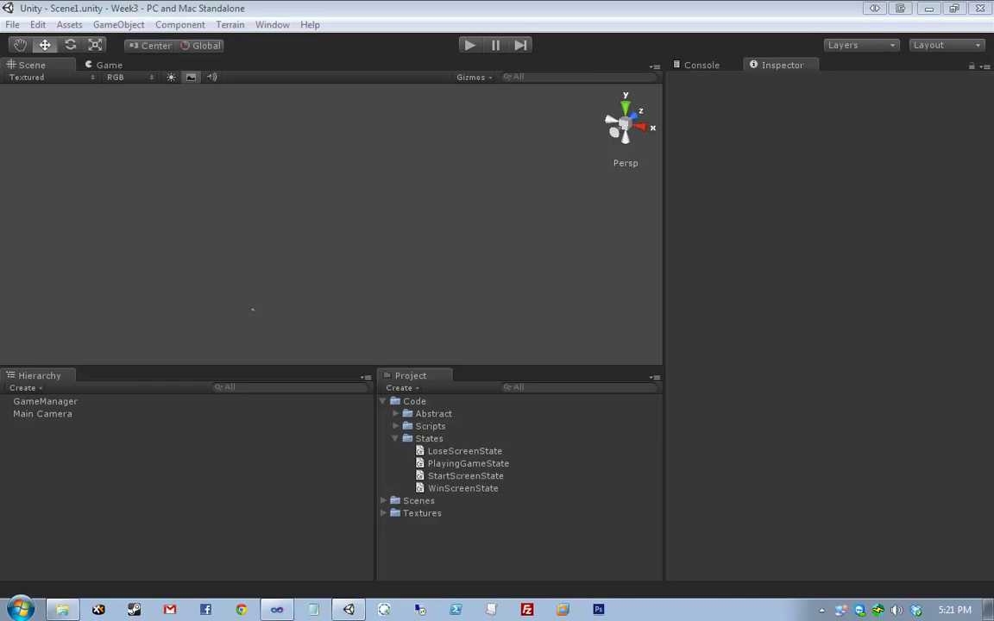
Step: Collapse States and Code, then select the PlayerShip, QuadSection, SimpleShip and StarfieldCylinder FBX files
click(396, 439)
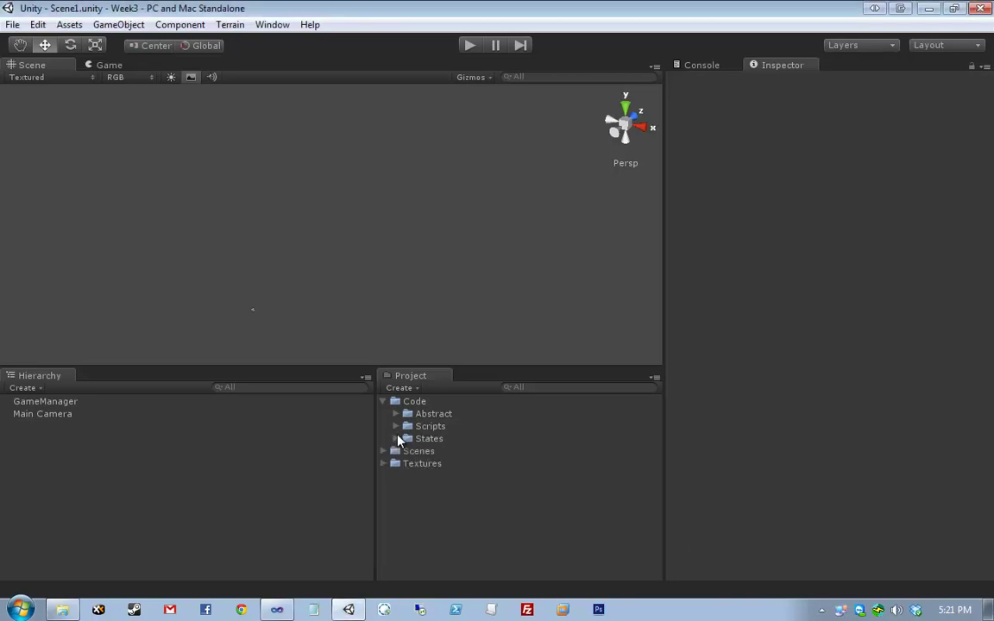
click(384, 401)
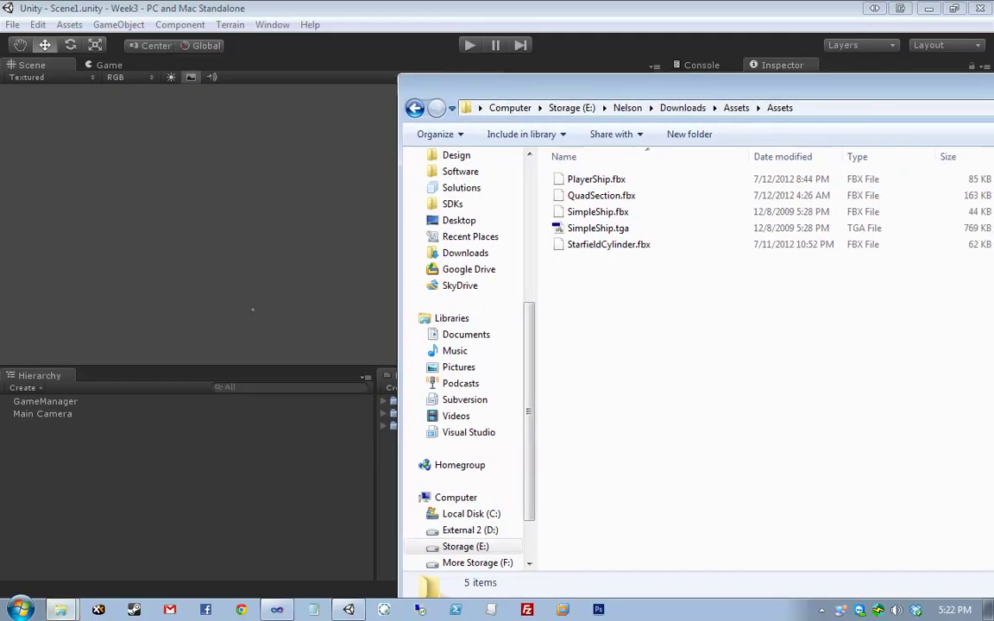
drag(675, 86, 853, 142)
drag(759, 220, 760, 267)
ctrl+click(695, 295)
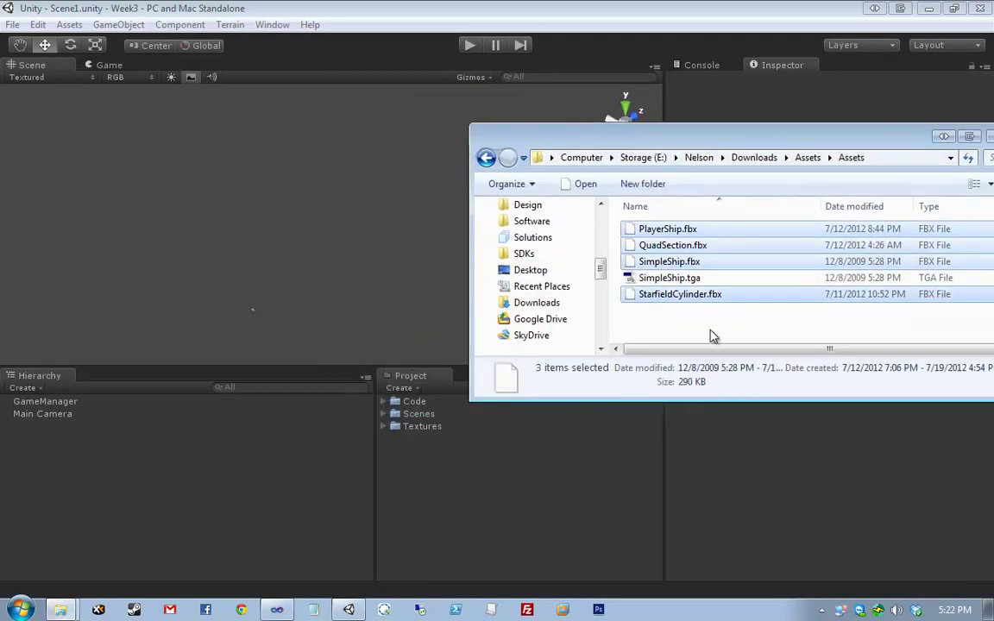
key(alt+F4)
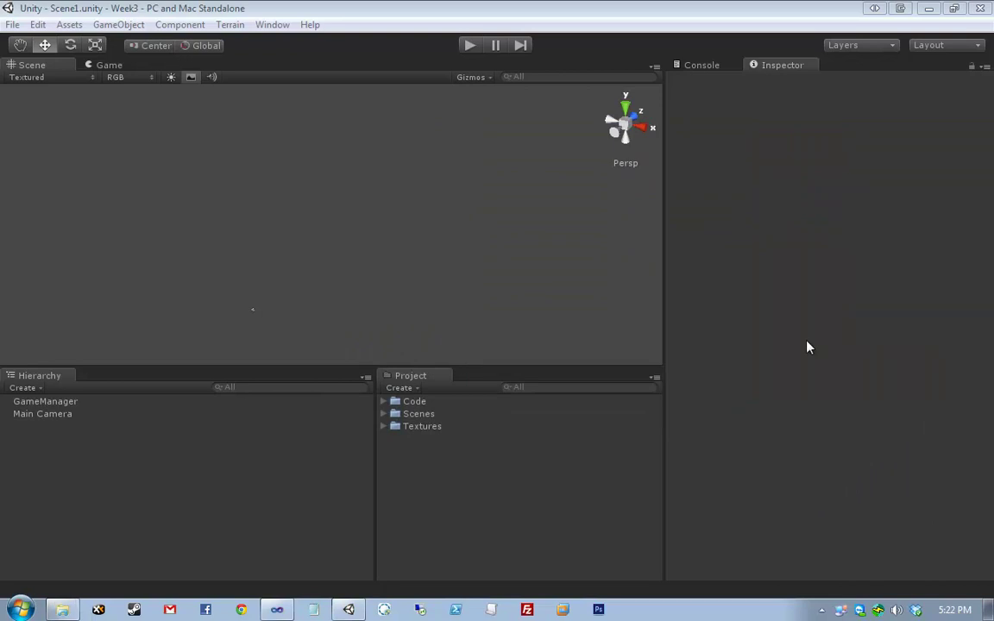
click(399, 387)
Step: Create a Meshes folder and import the four mesh files into it
click(477, 155)
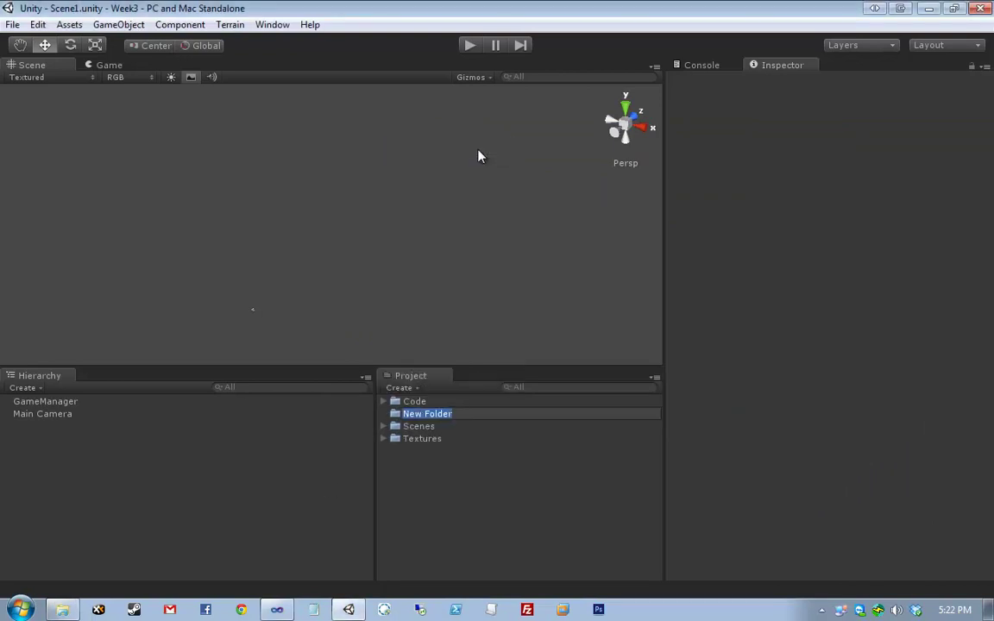
text(Meshes)
key(Return)
key(alt+Tab)
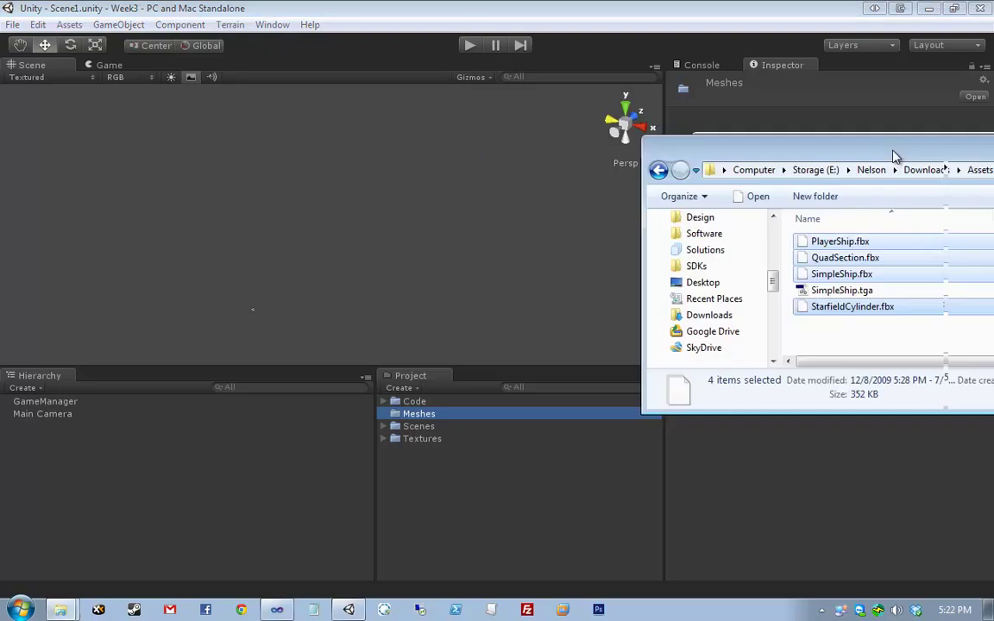
drag(764, 242, 414, 417)
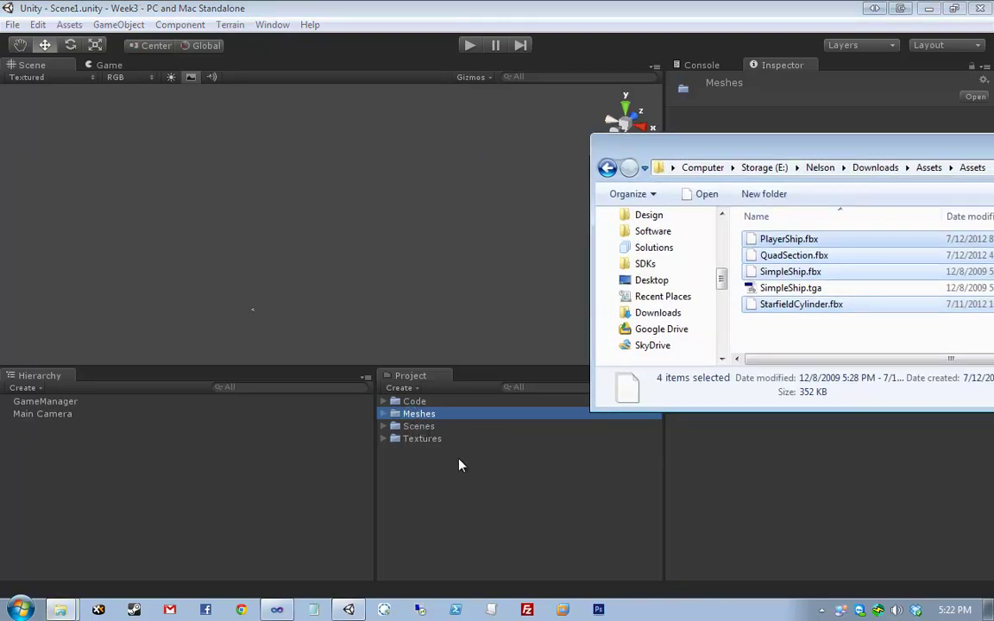
Step: Import SimpleShip.tga into the Textures folder and show the imported meshes
click(794, 333)
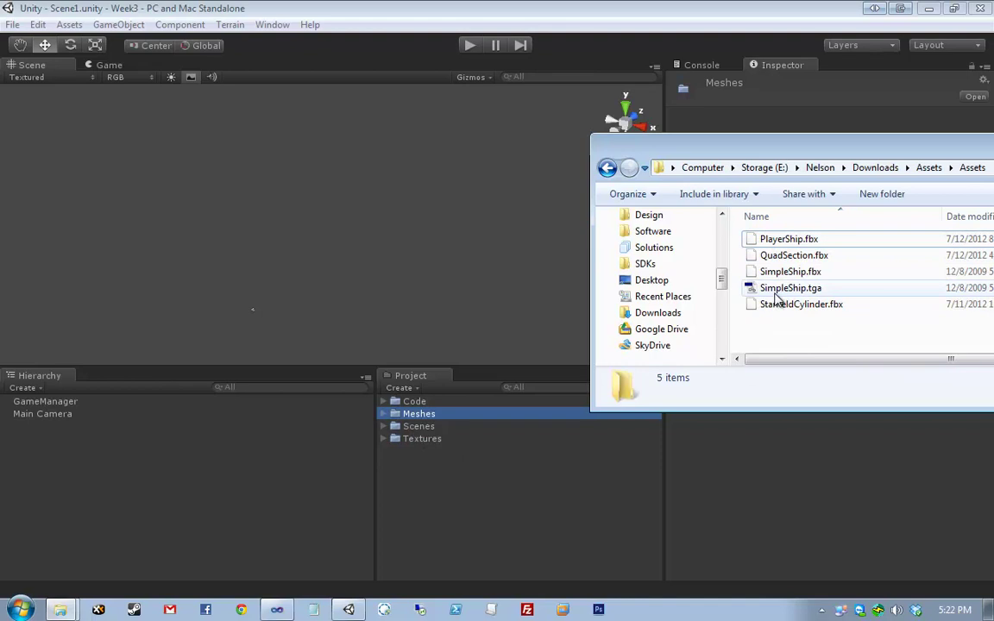
click(777, 290)
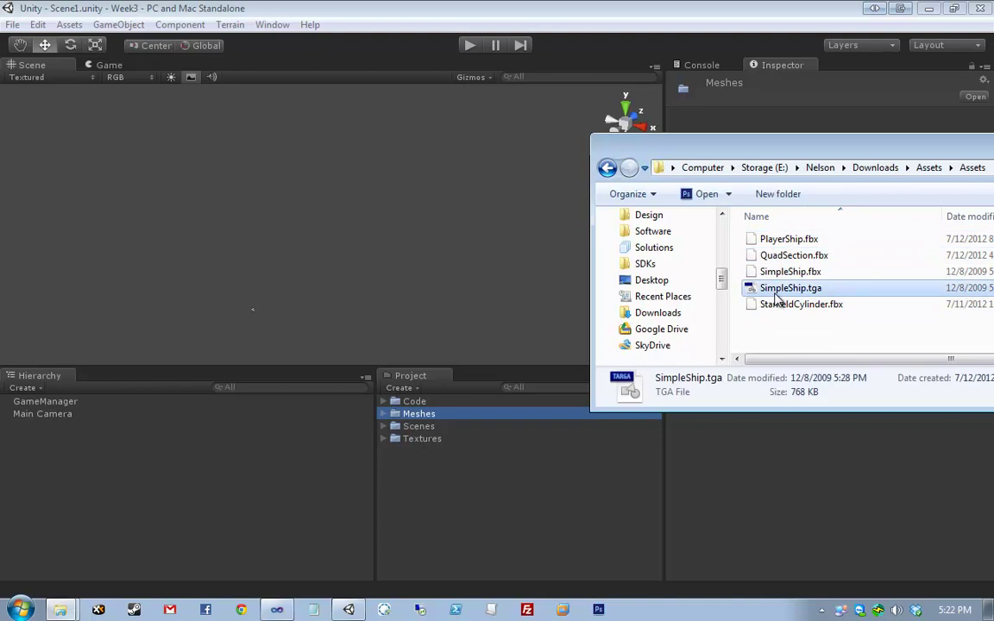
drag(776, 290, 434, 446)
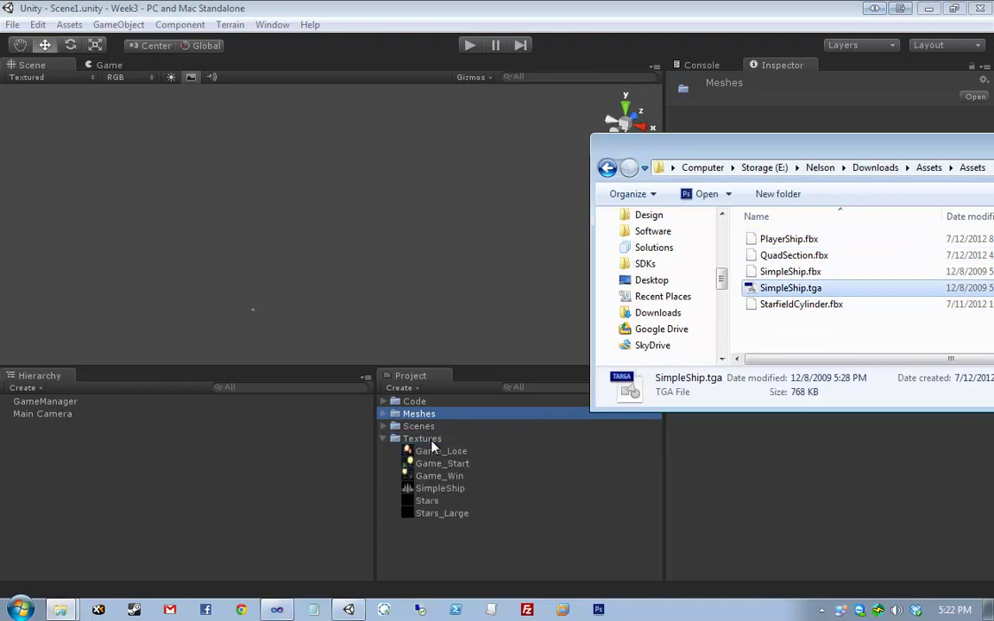
click(384, 413)
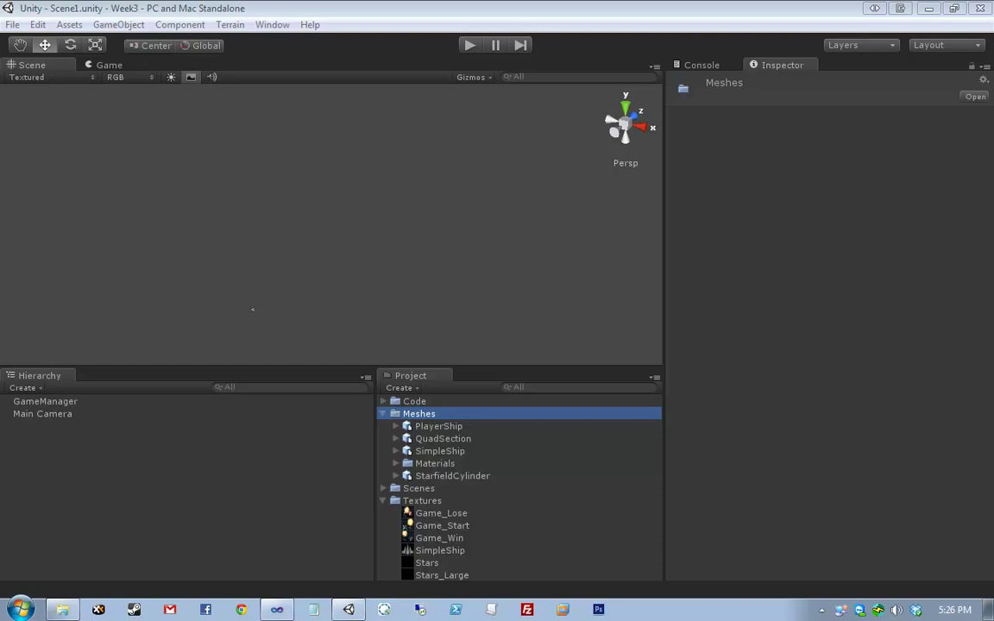
Step: Inspect the SimpleShip texture, then make the bottom panels taller and the Hierarchy wider
click(445, 552)
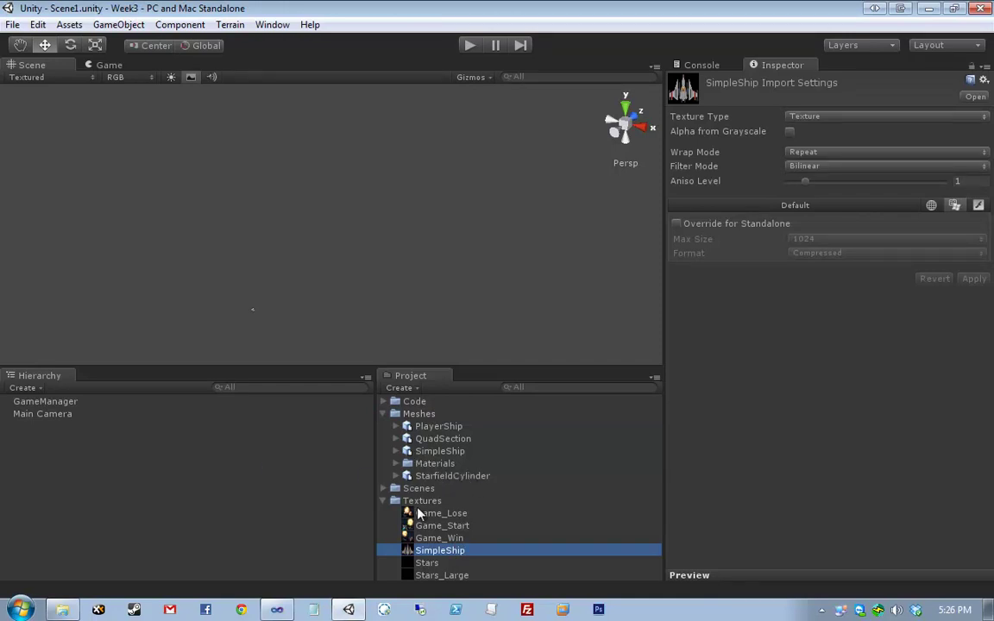
drag(436, 368, 437, 351)
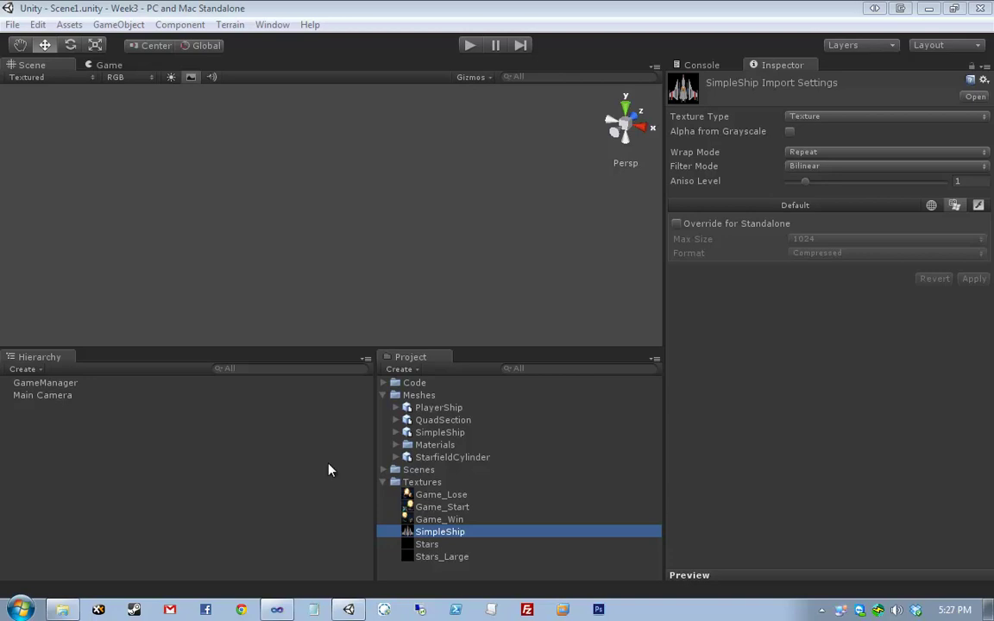
drag(376, 386, 339, 362)
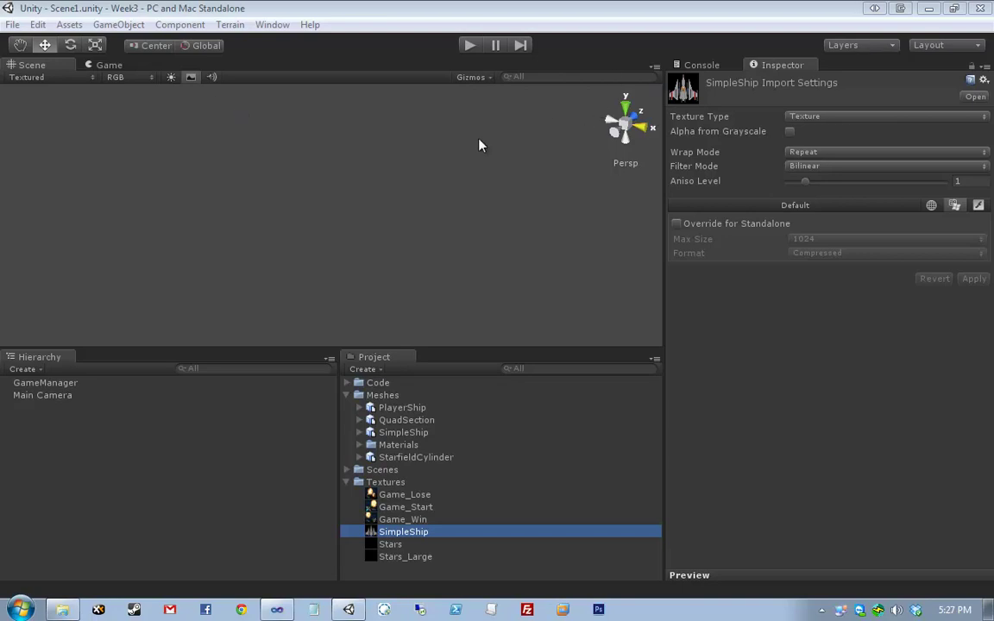
Step: Delete the auto-generated Materials folder inside Meshes, leaving only the four meshes
drag(480, 145, 98, 330)
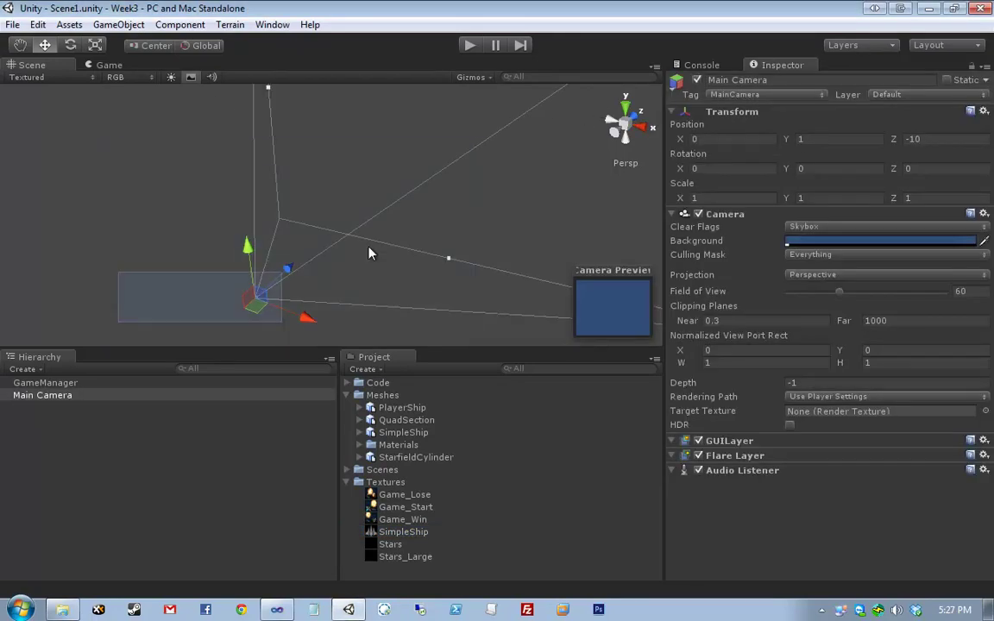
click(468, 221)
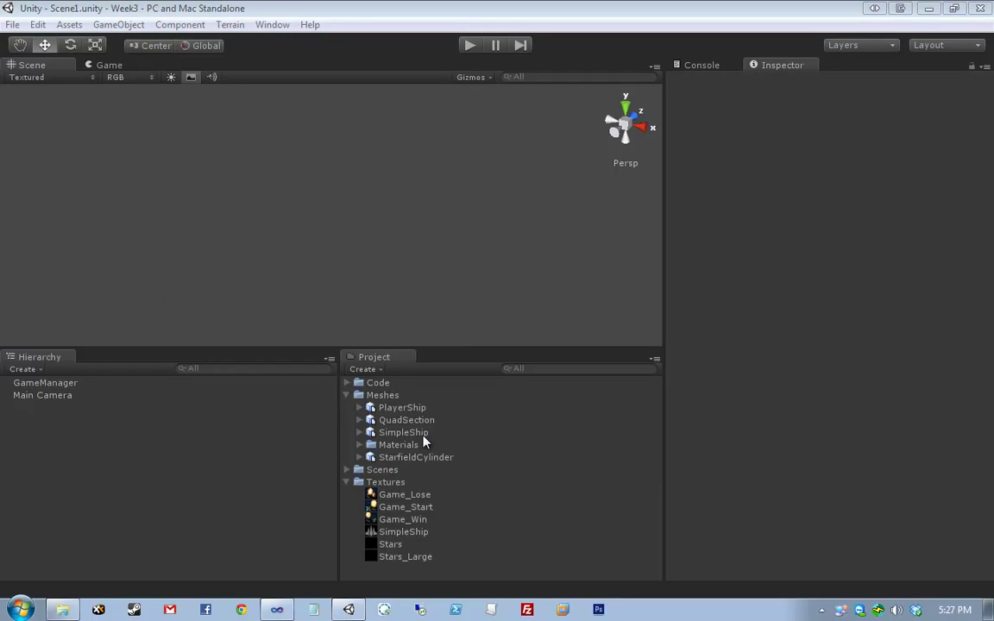
click(384, 445)
click(359, 445)
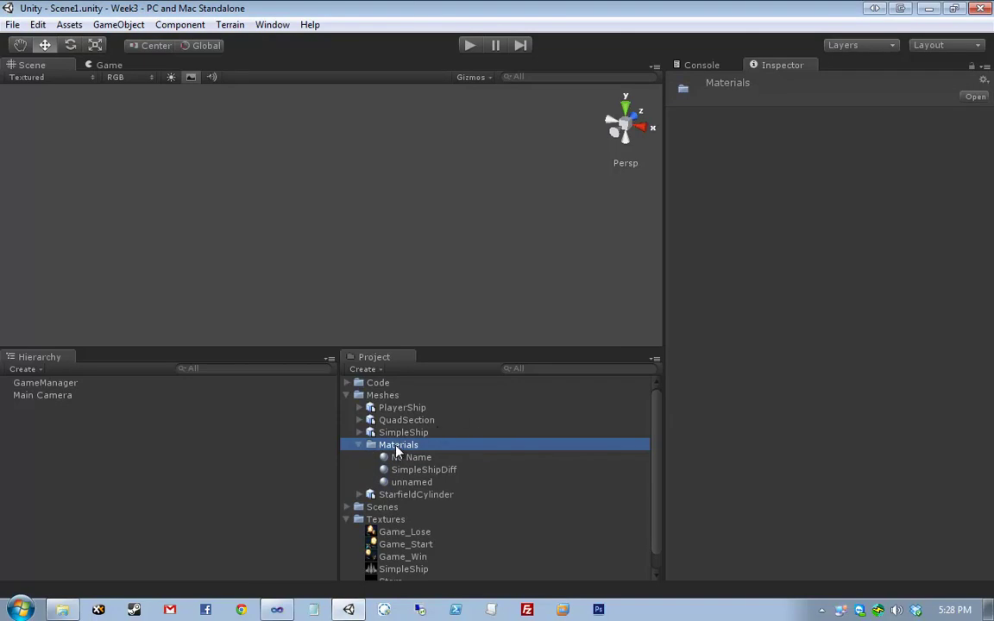
key(Delete)
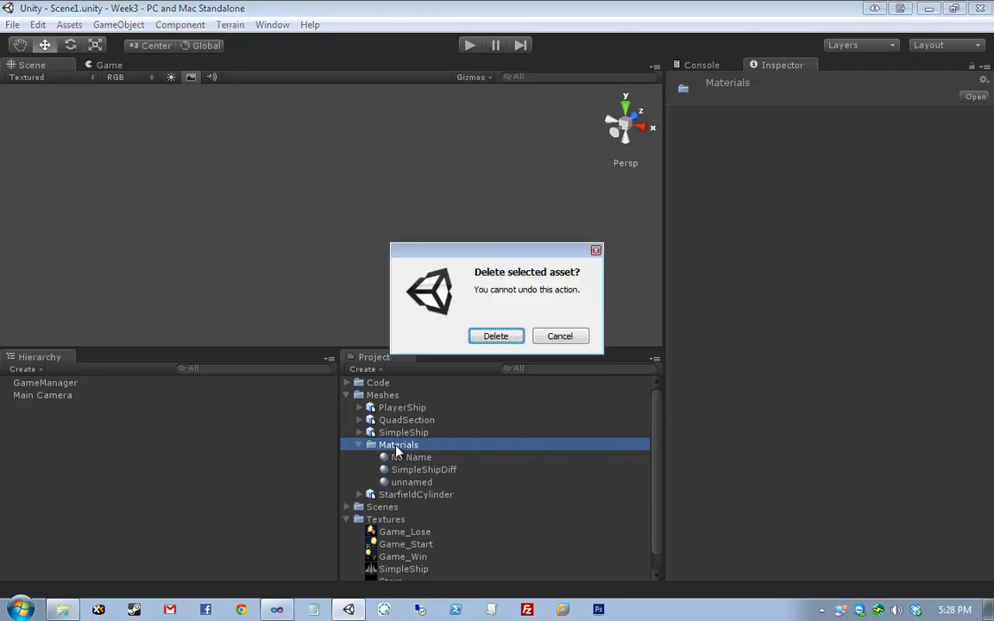
key(Return)
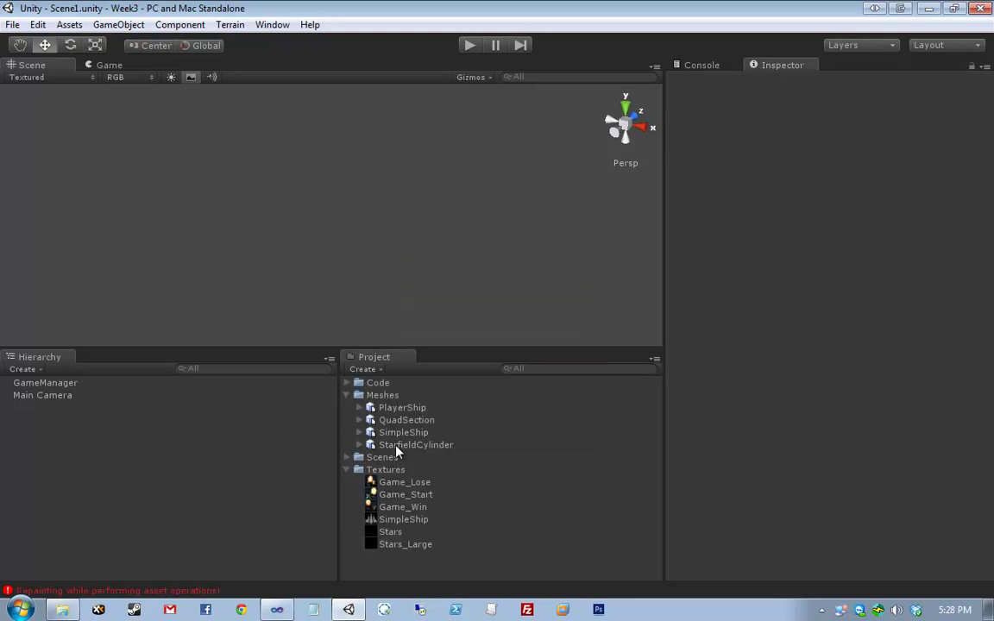
Step: Review and compare the logged error messages in the Console
click(158, 592)
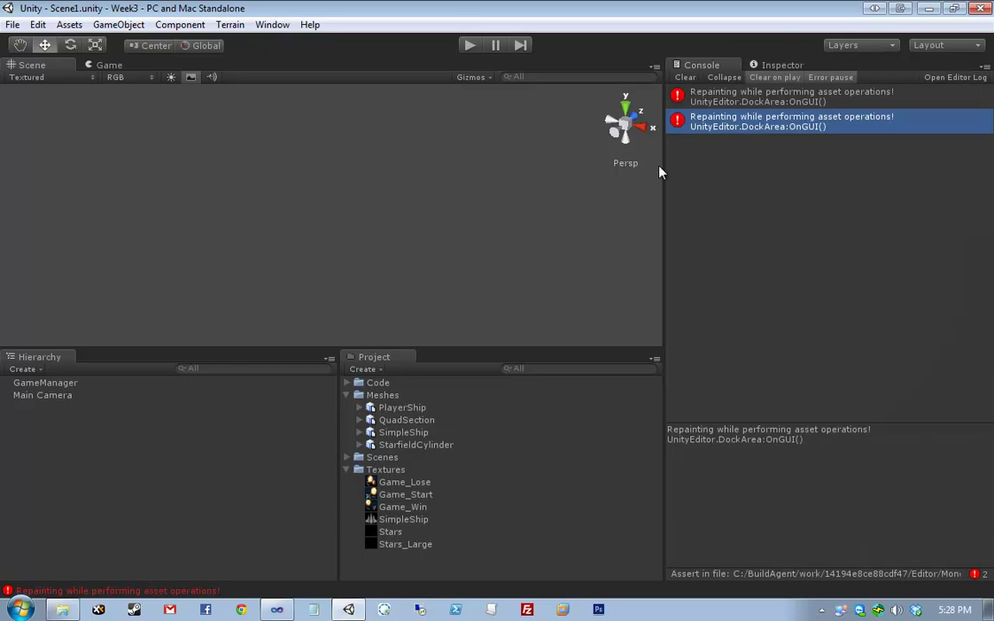
click(773, 69)
click(731, 69)
click(768, 100)
click(699, 120)
click(703, 102)
click(720, 121)
Step: For all four meshes, turn off Import Materials, set Animations to Don't Import, and apply
click(410, 408)
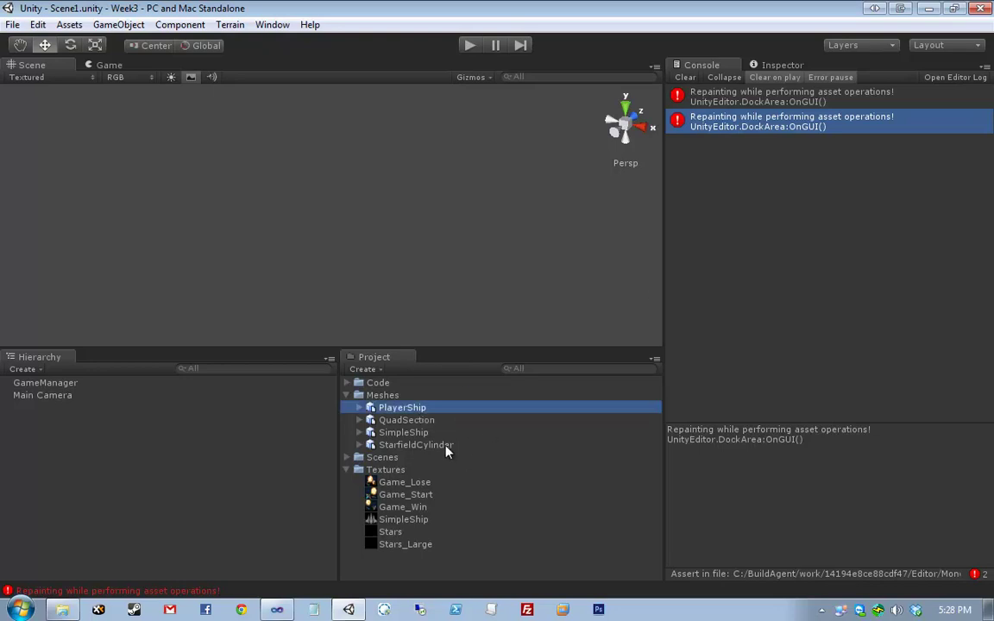
shift+click(445, 445)
click(755, 66)
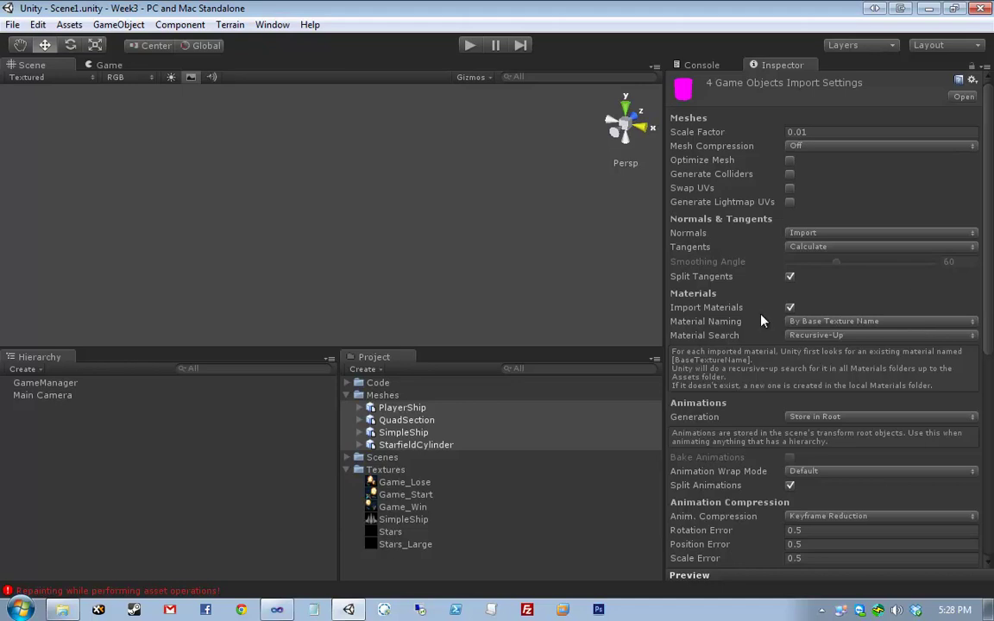
click(789, 308)
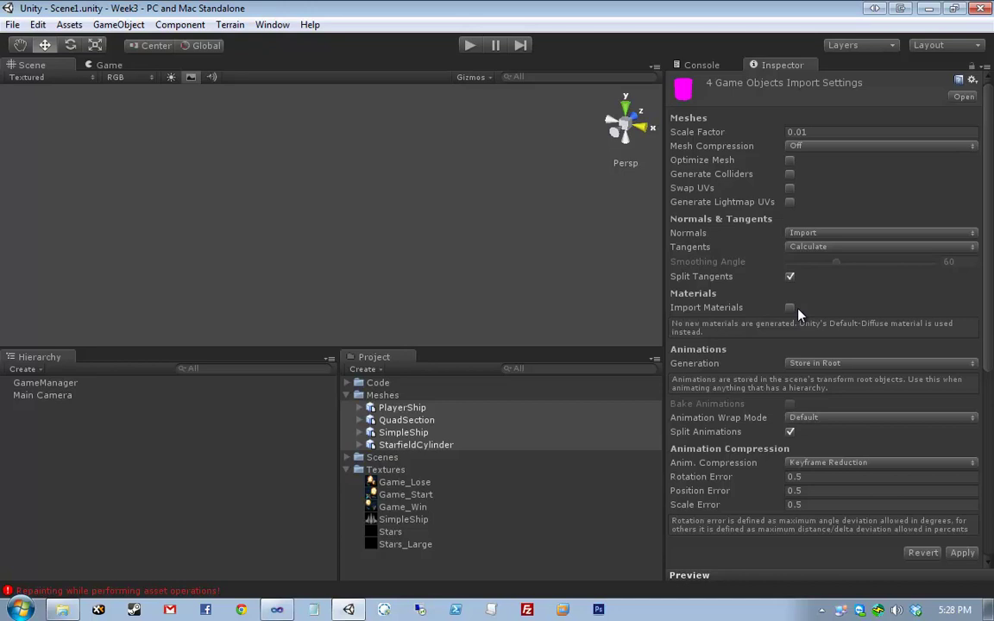
click(824, 364)
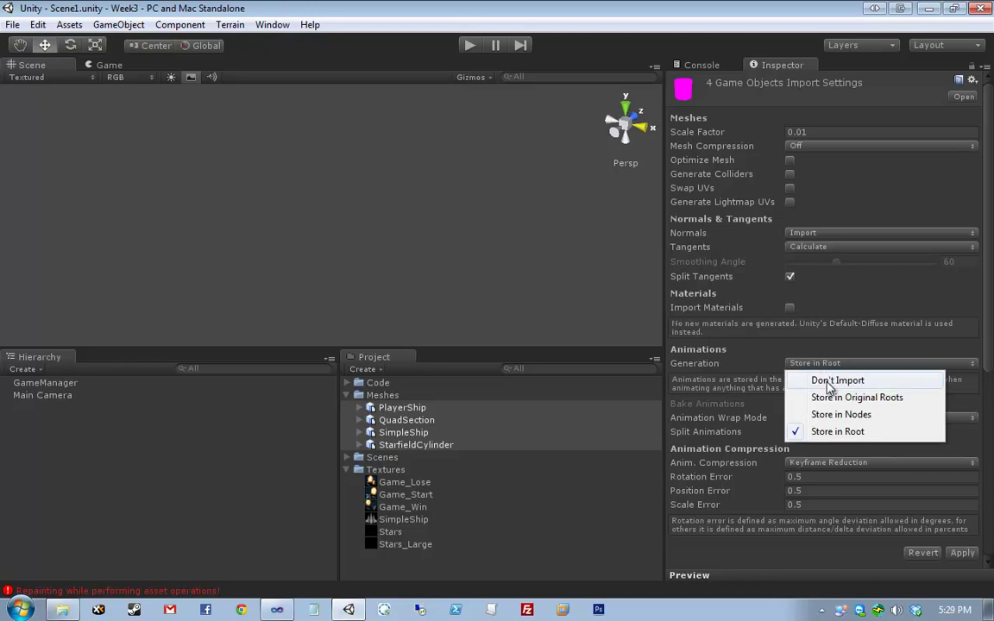
click(824, 381)
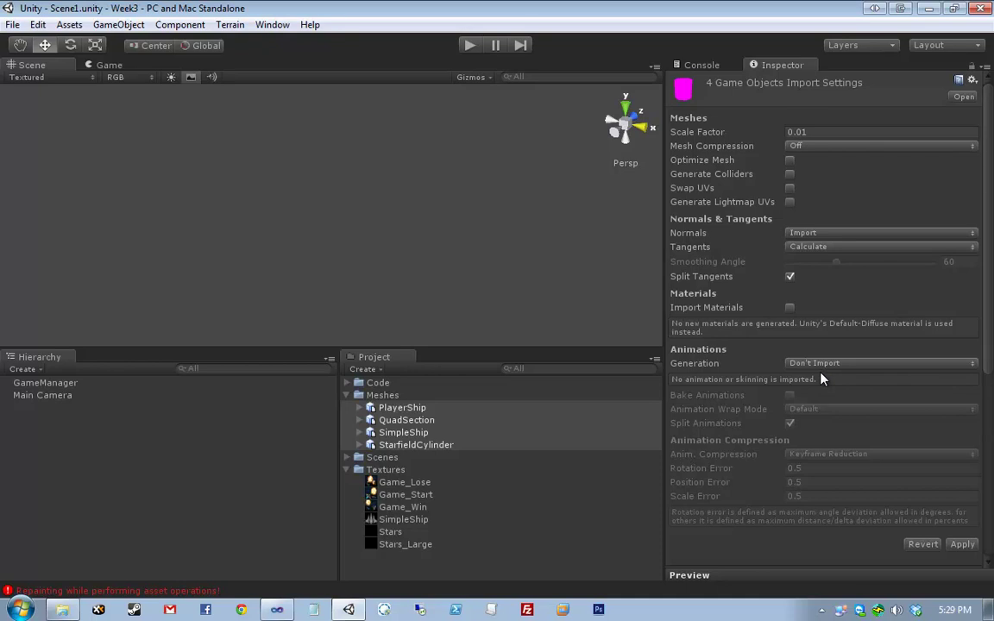
click(959, 545)
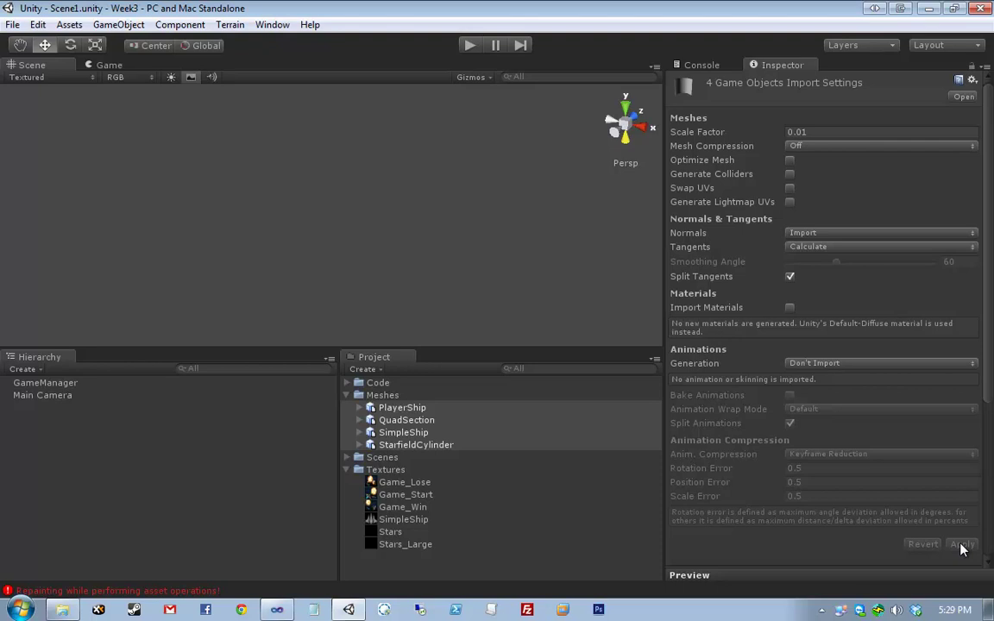
Step: Set PlayerShip's import Scale Factor to 0.5 and apply the change
click(429, 408)
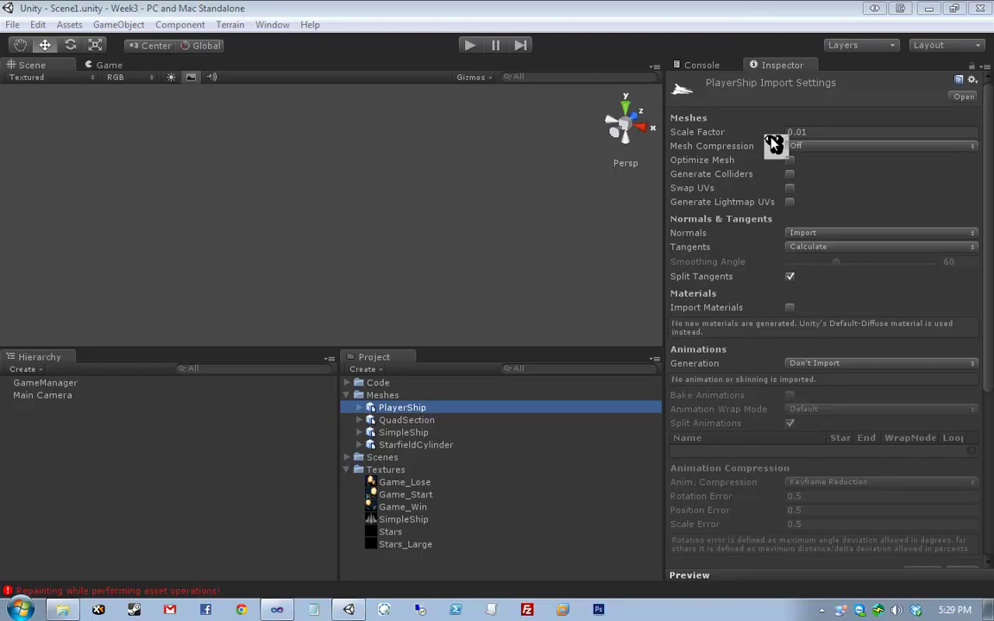
click(811, 132)
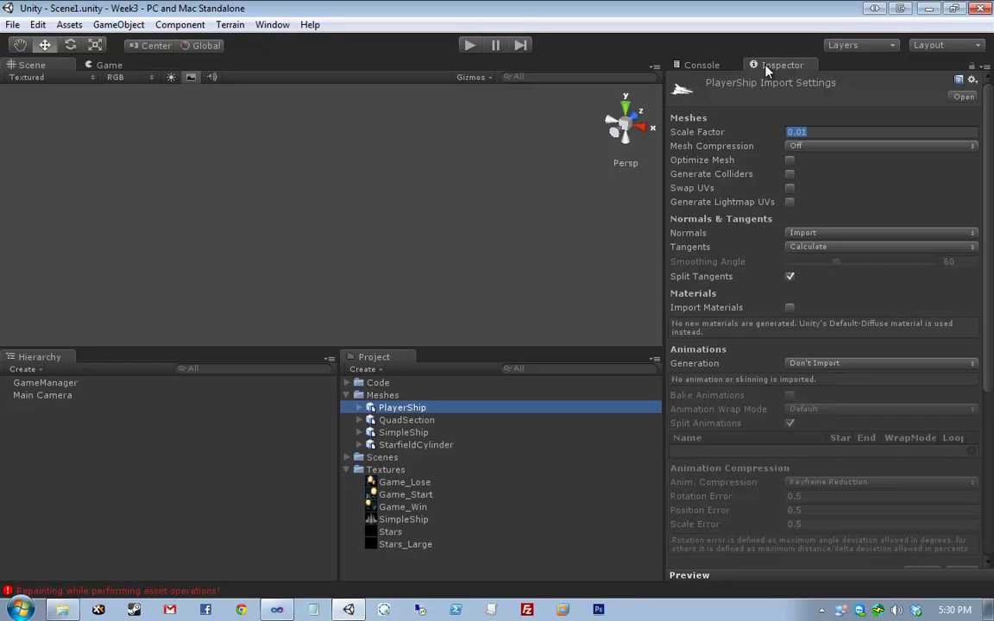
text(.6)
key(Return)
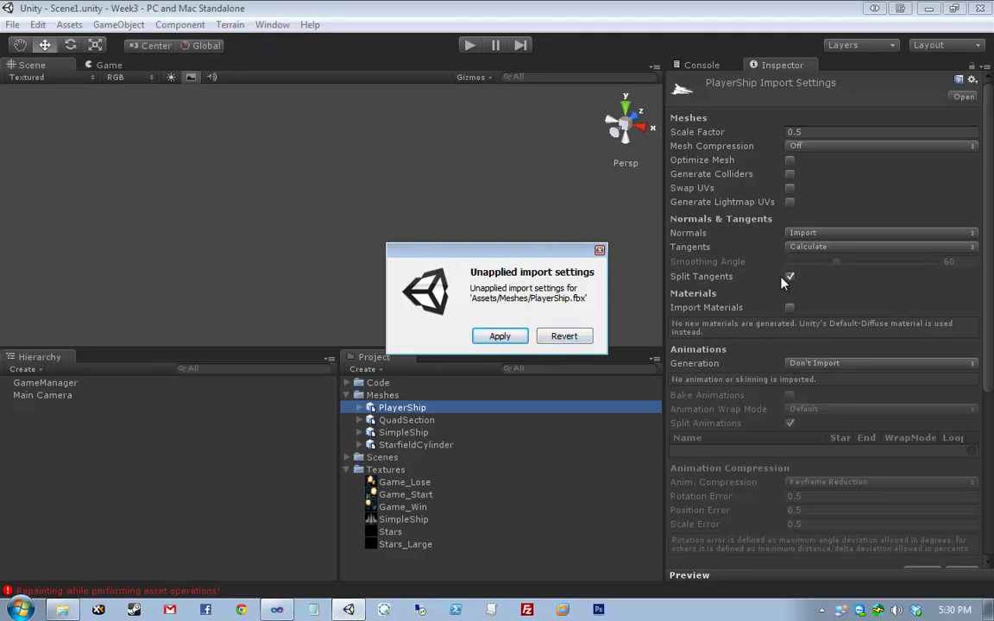
click(493, 335)
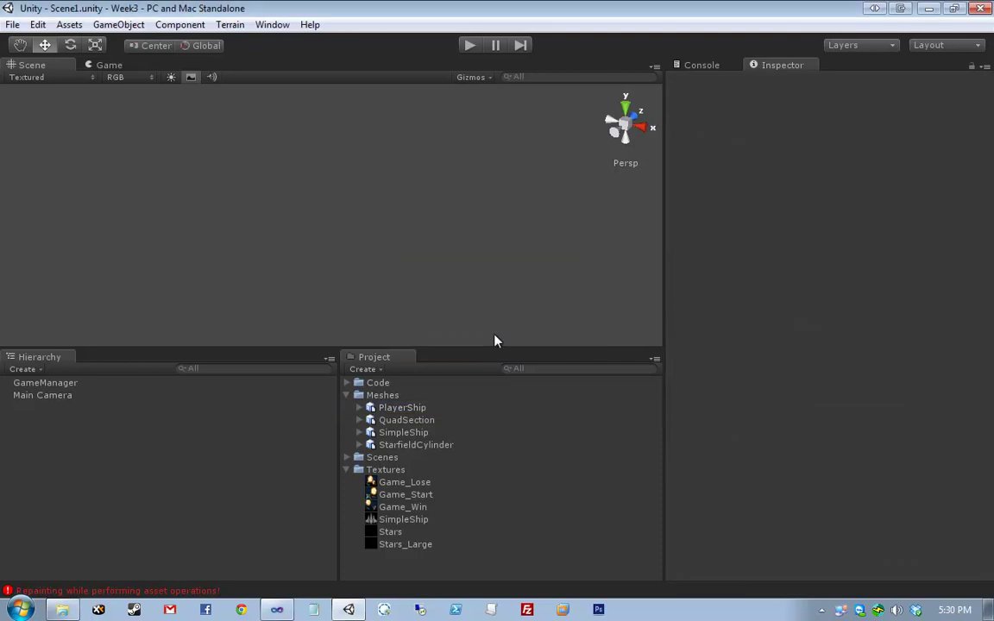
Step: Recheck PlayerShip's settings, keep animations at Don't Import, then select QuadSection
click(458, 408)
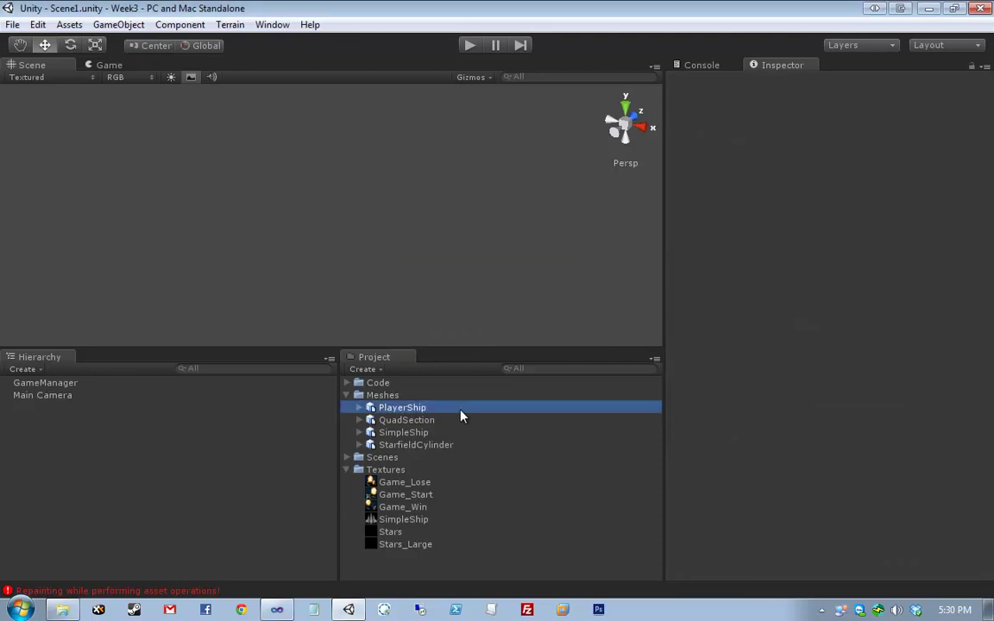
scroll(932, 516, down, 3)
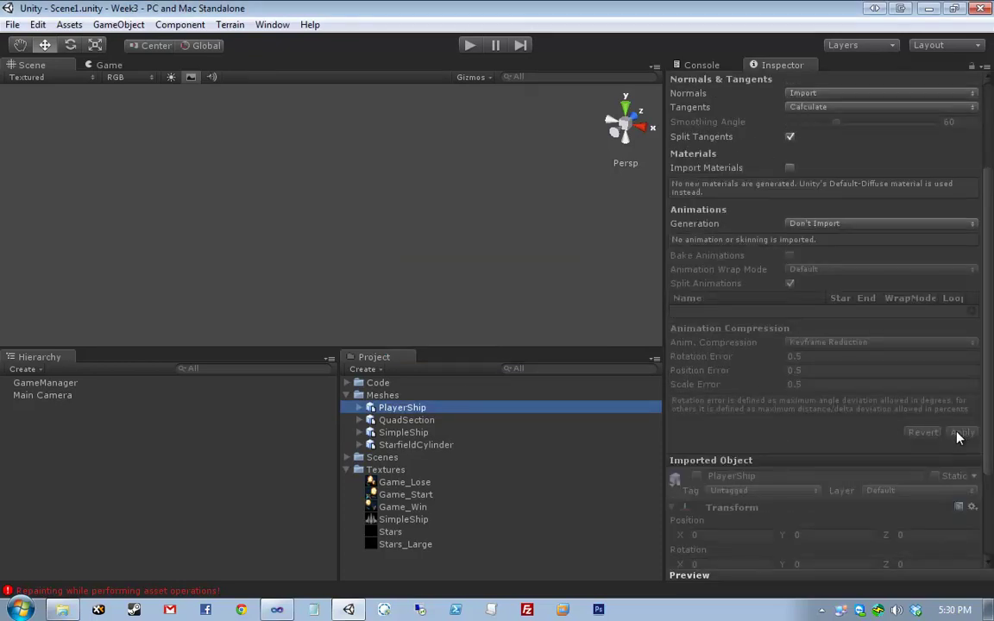
scroll(957, 439, up, 3)
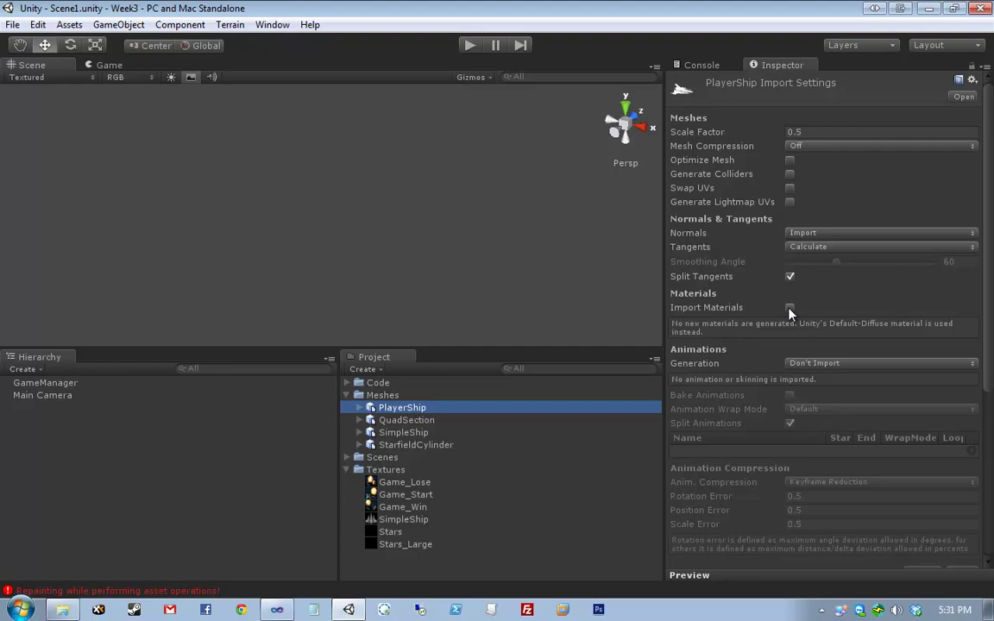
click(815, 364)
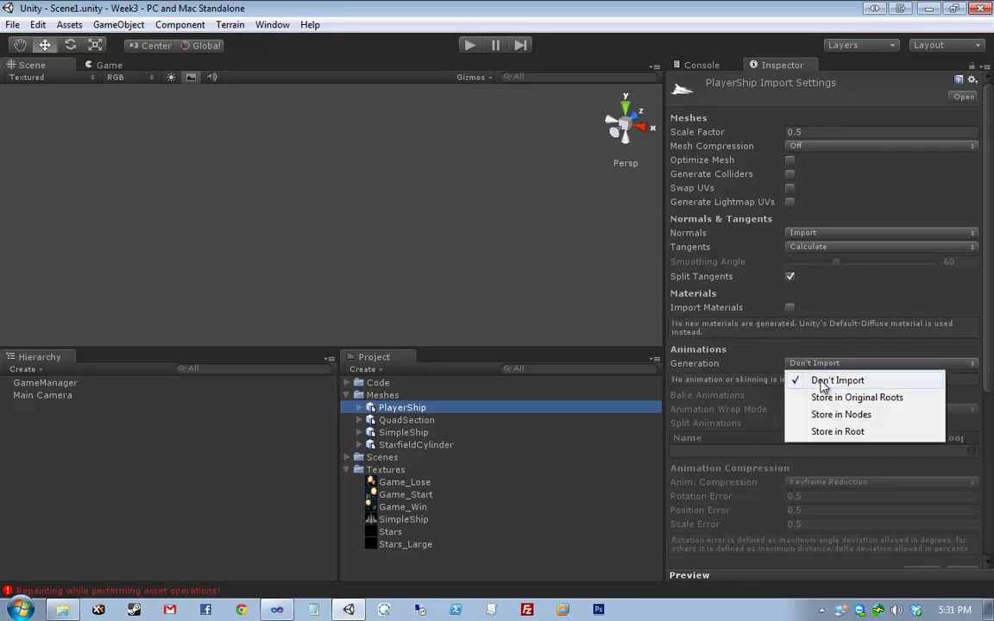
click(820, 383)
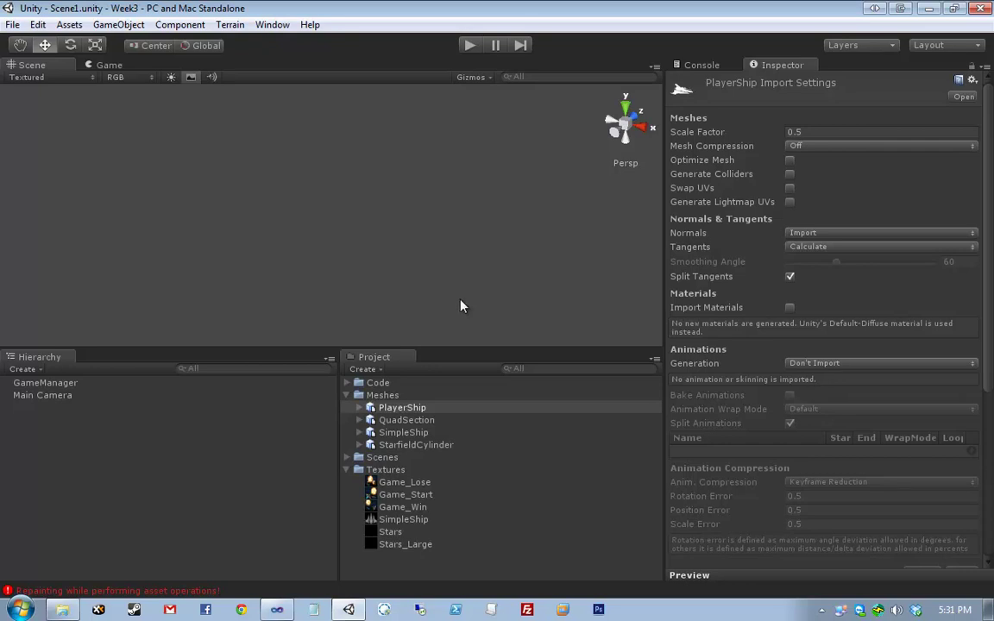
click(409, 409)
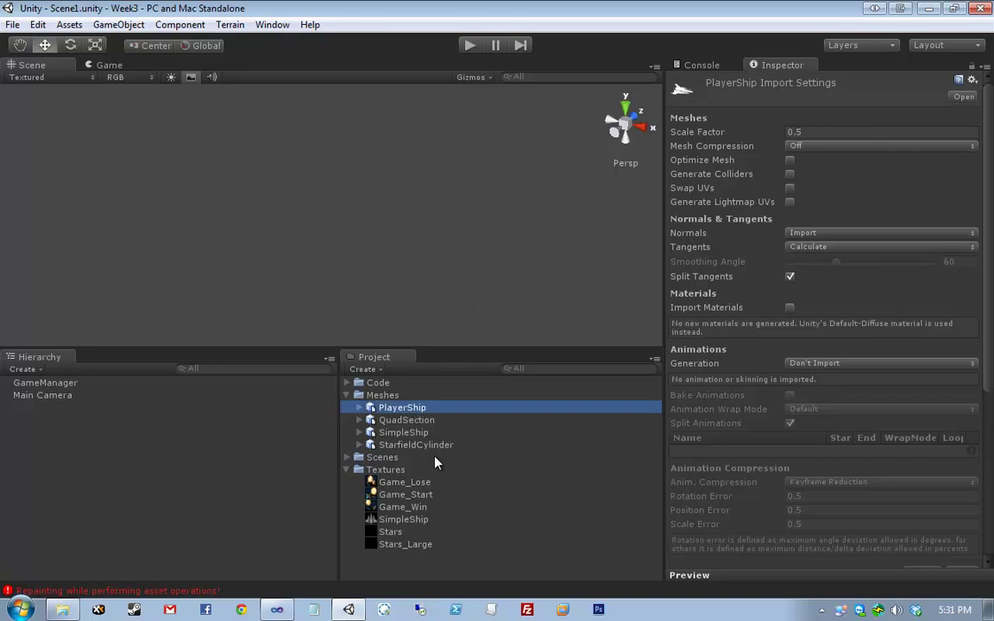
click(425, 421)
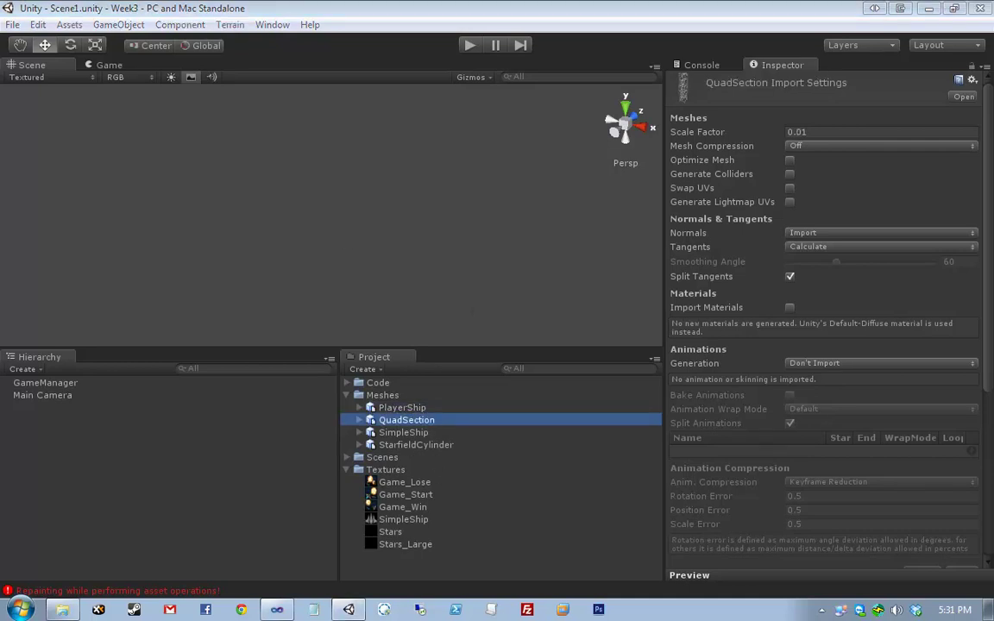
Step: Set QuadSection's import Scale Factor to 1 and apply it
click(797, 135)
text(1)
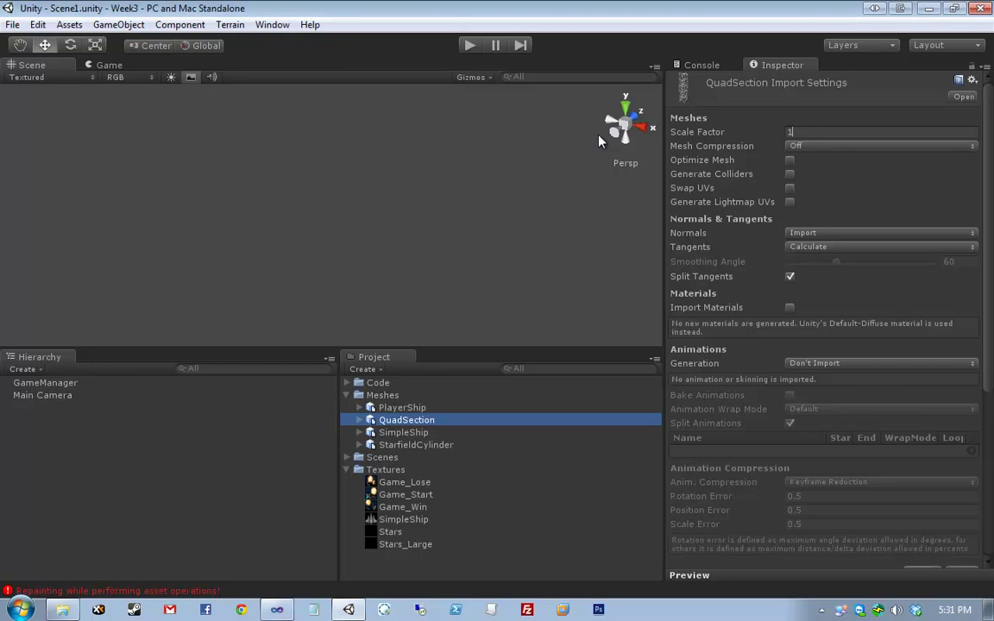
click(467, 219)
click(501, 337)
Step: Delete the SimpleShip mesh from the Meshes folder
click(444, 433)
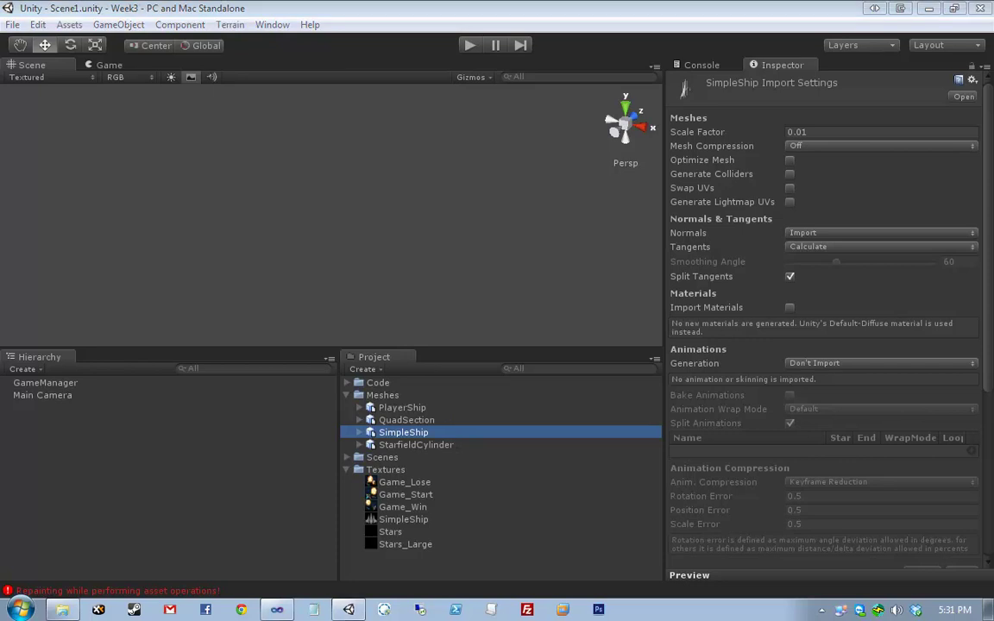
click(371, 421)
click(384, 445)
click(384, 433)
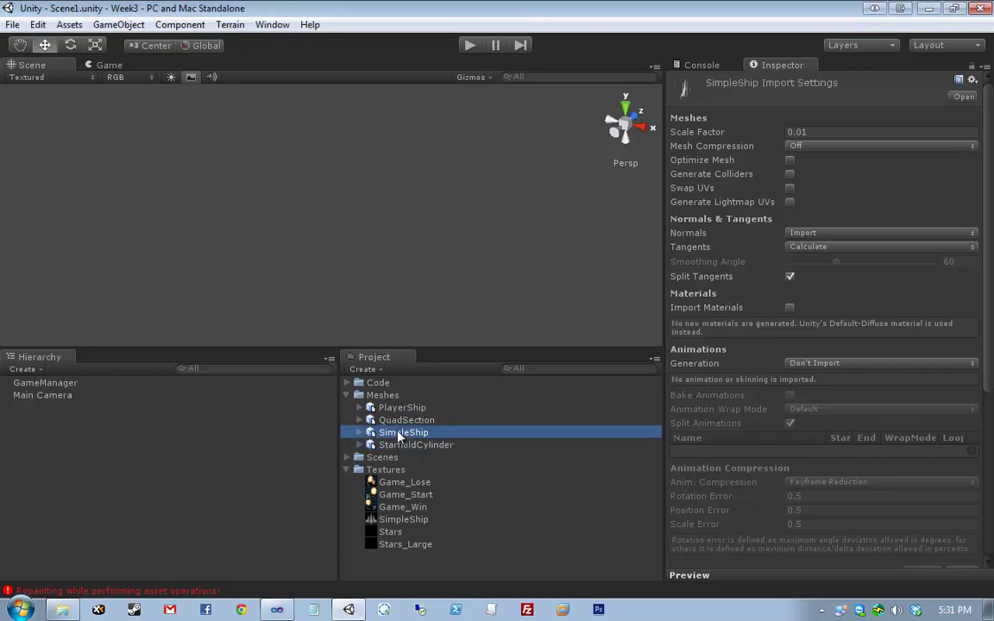
key(Delete)
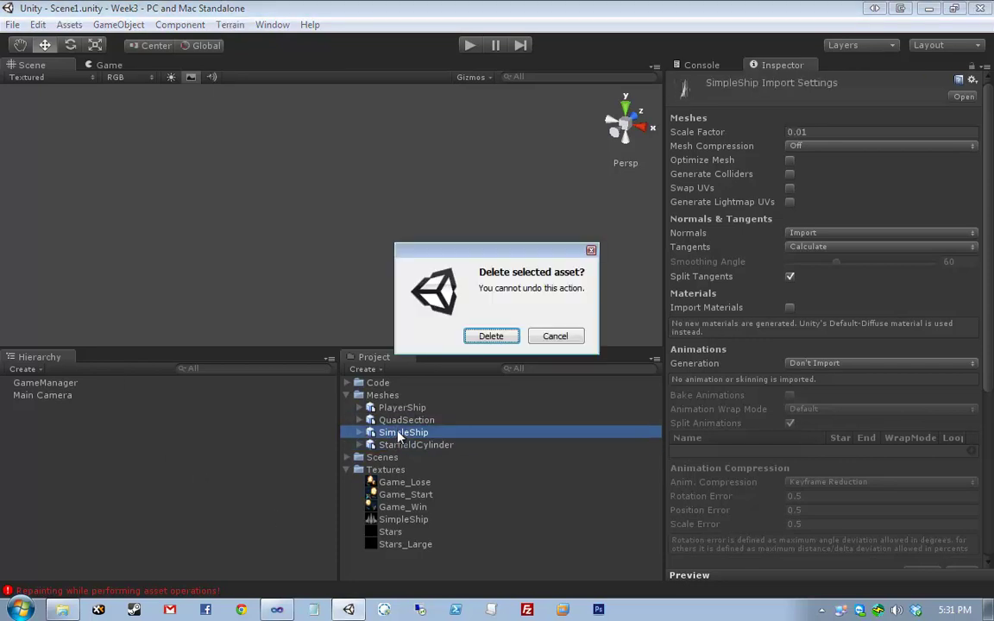
click(493, 334)
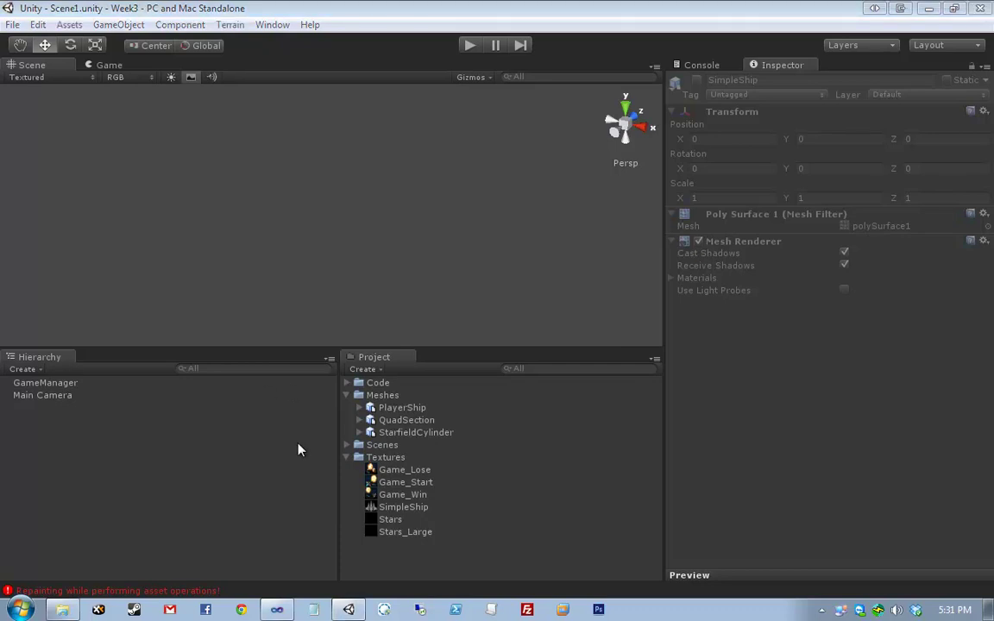
Step: Set StarfieldCylinder's import Scale Factor to 1 and apply it
click(407, 432)
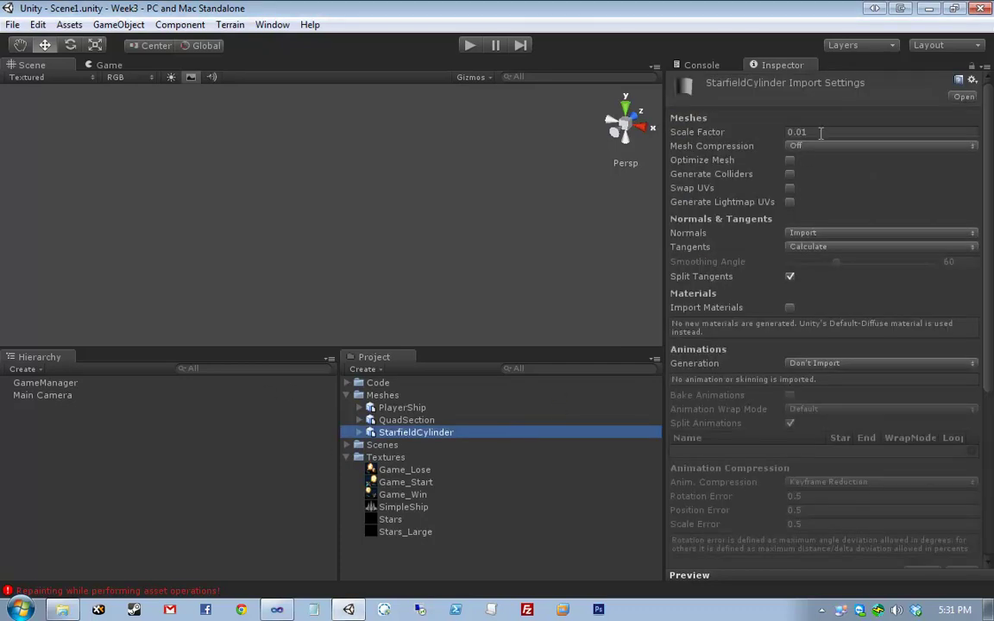
click(821, 132)
text(1)
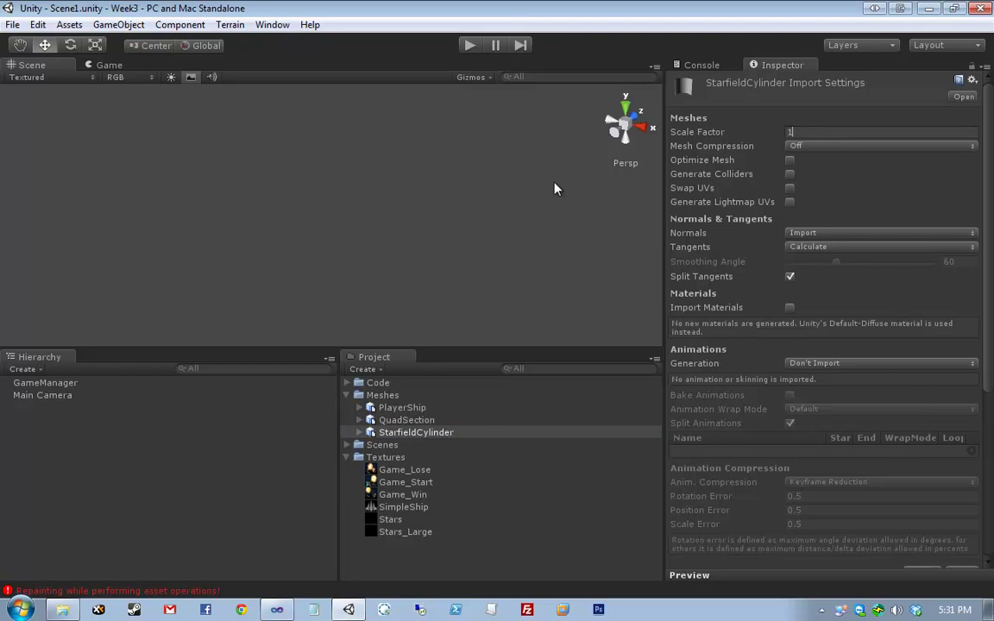
click(472, 251)
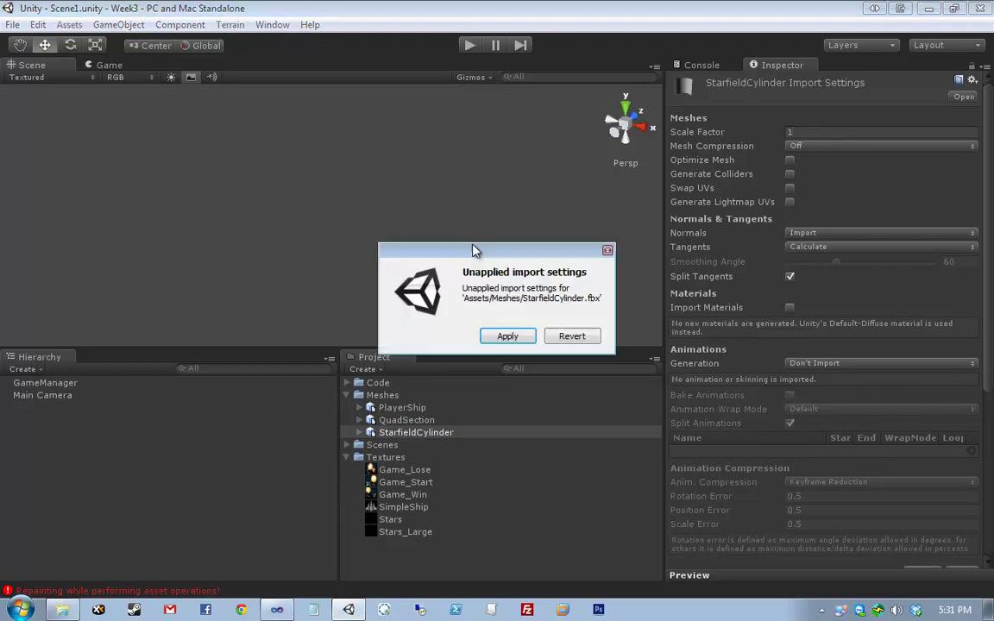
click(508, 337)
Step: Compare the import settings of StarfieldCylinder, PlayerShip and QuadSection
click(444, 444)
click(455, 432)
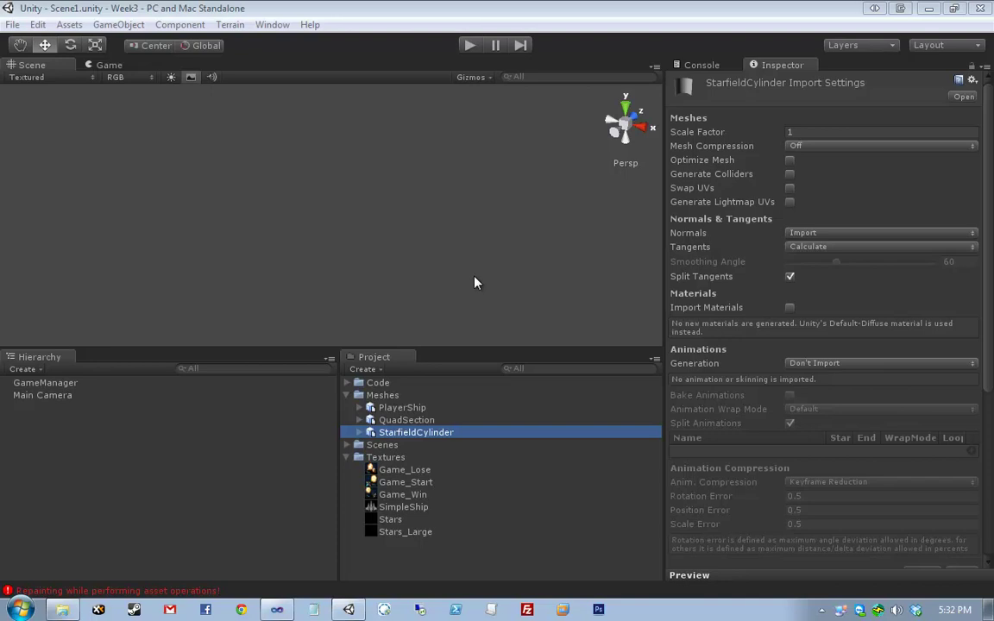
click(487, 409)
click(492, 420)
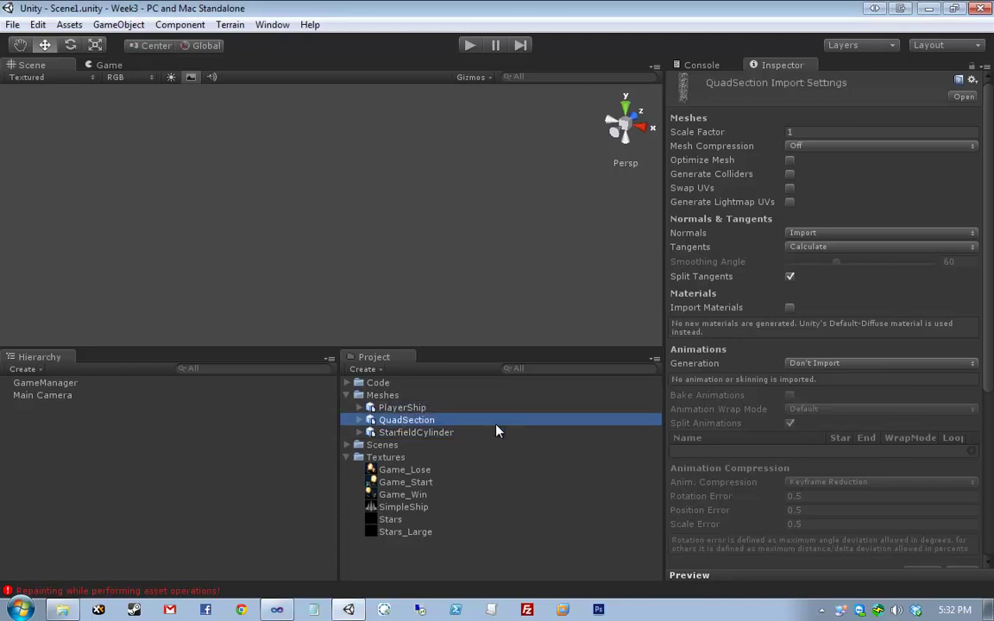
Step: Show StarfieldCylinder's import settings again: Scale Factor 1, no materials or animations
click(496, 434)
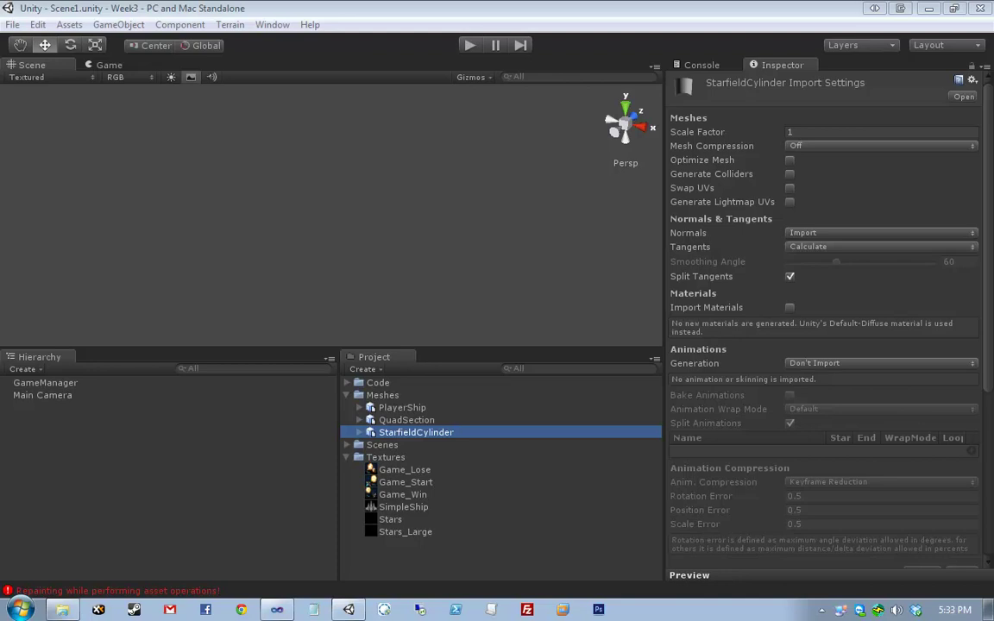
Step: Enlarge the Scene view, collapse the Textures folder, and select the StarfieldCylinder mesh
click(481, 281)
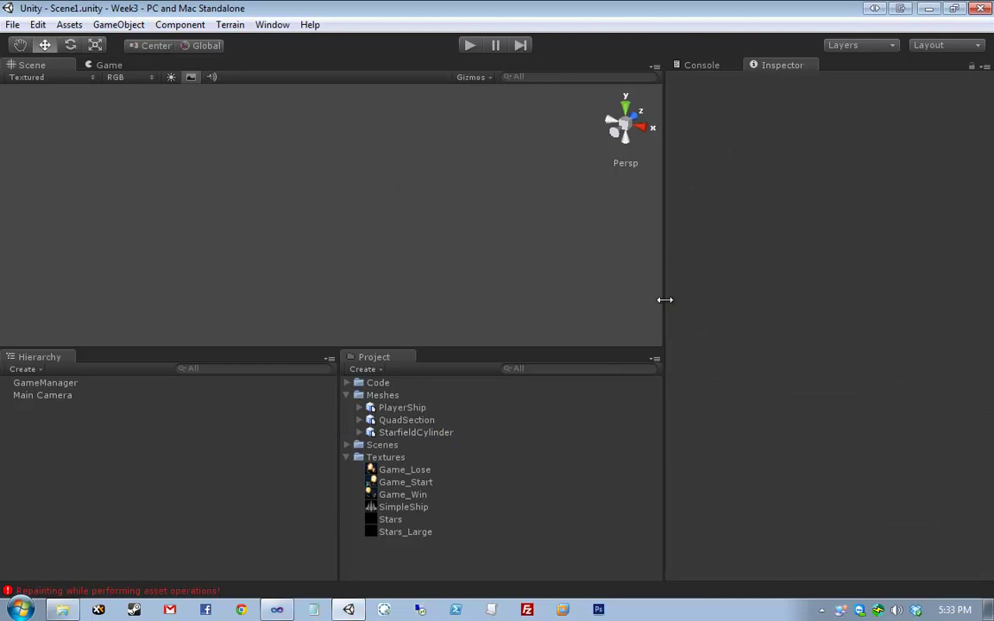
drag(665, 299, 791, 294)
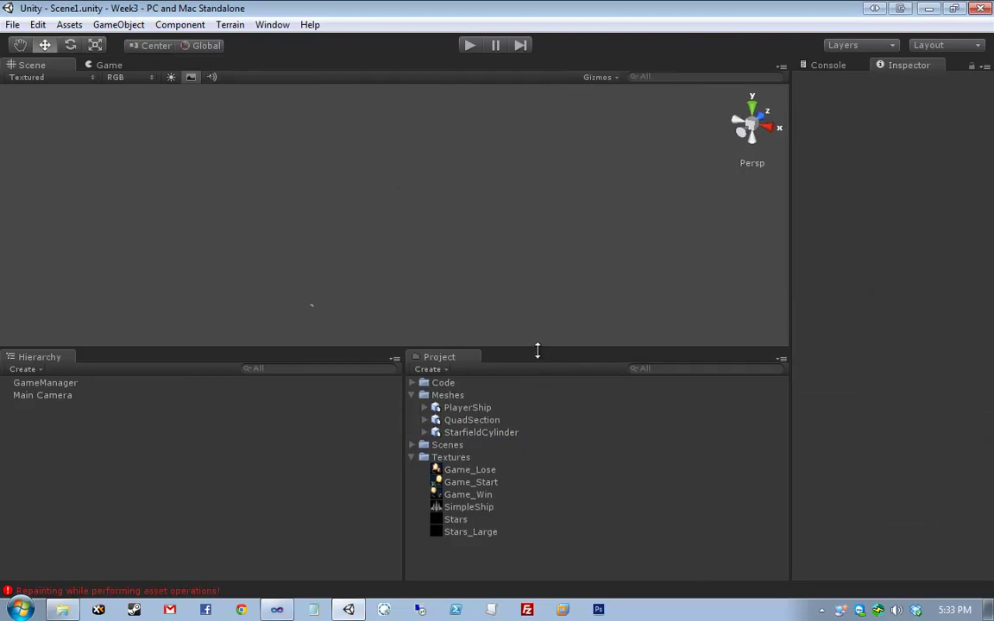
drag(537, 349, 568, 432)
drag(666, 279, 161, 348)
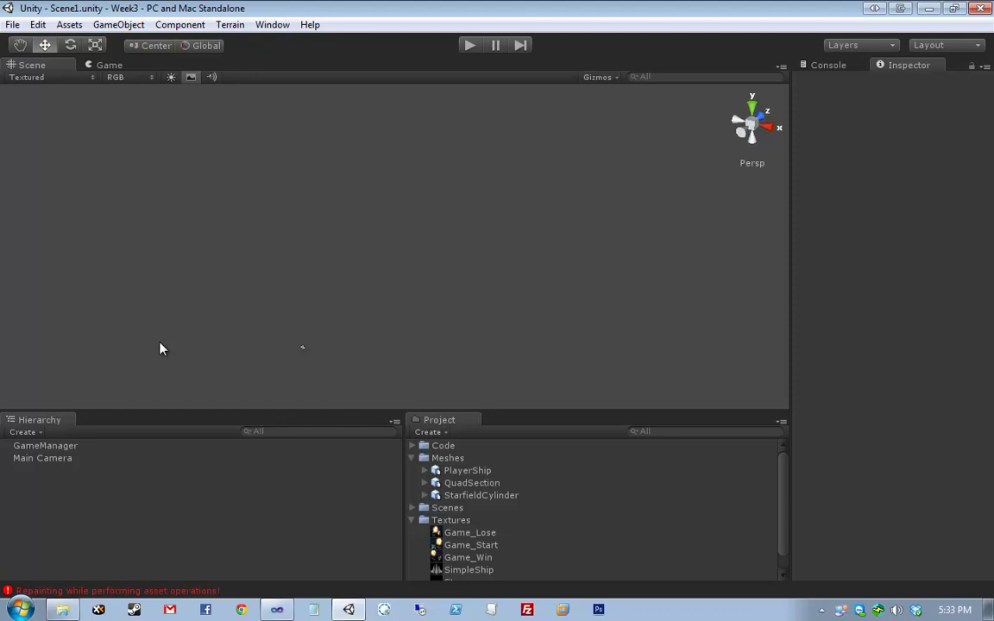
click(412, 520)
click(470, 495)
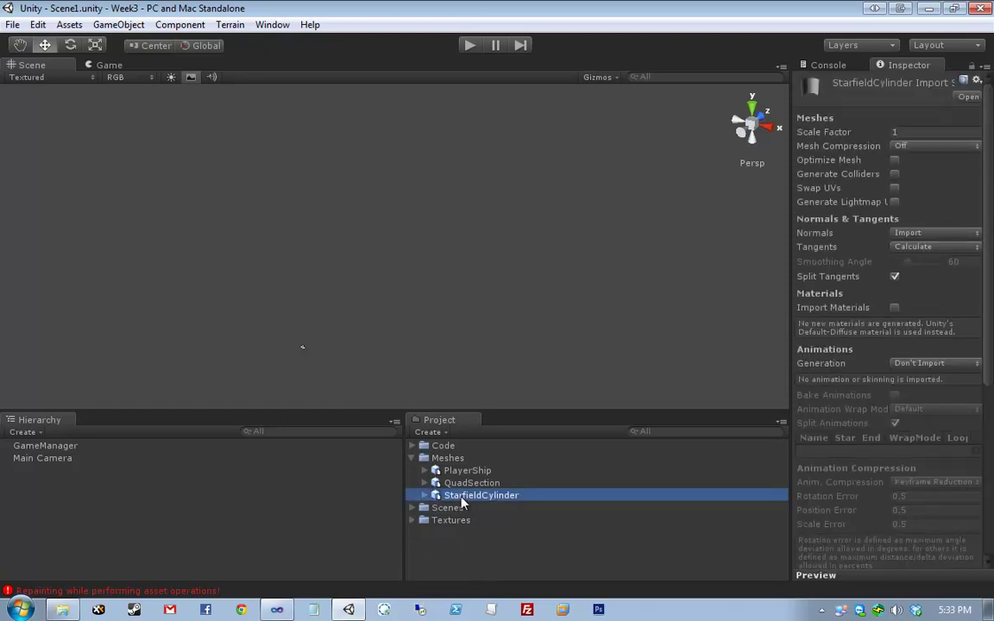
Step: Add StarfieldCylinder to Scene1 at 0,0,0, frame it, and widen the Inspector
drag(463, 503, 247, 518)
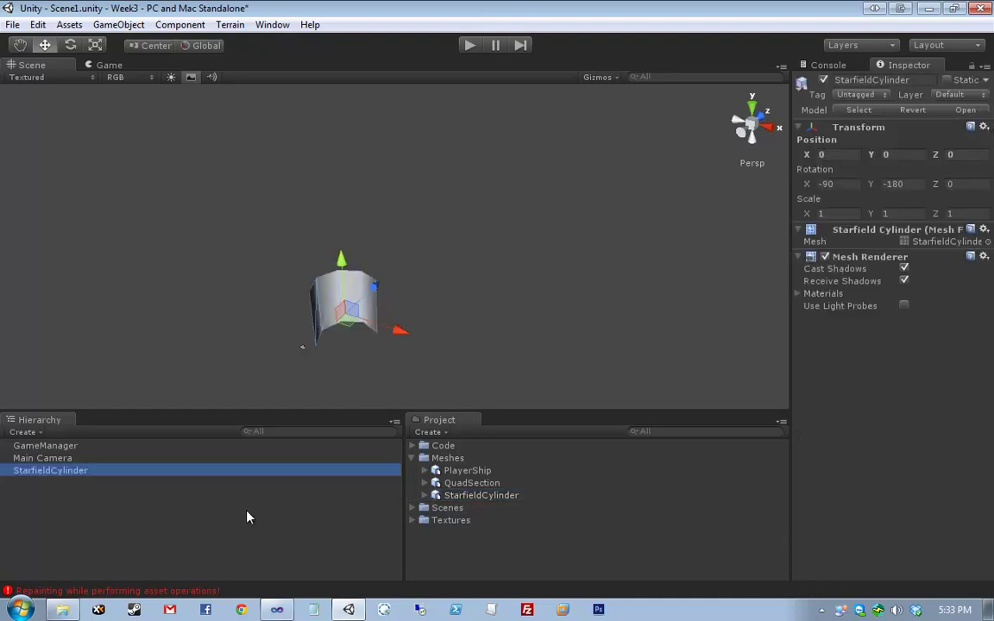
click(466, 496)
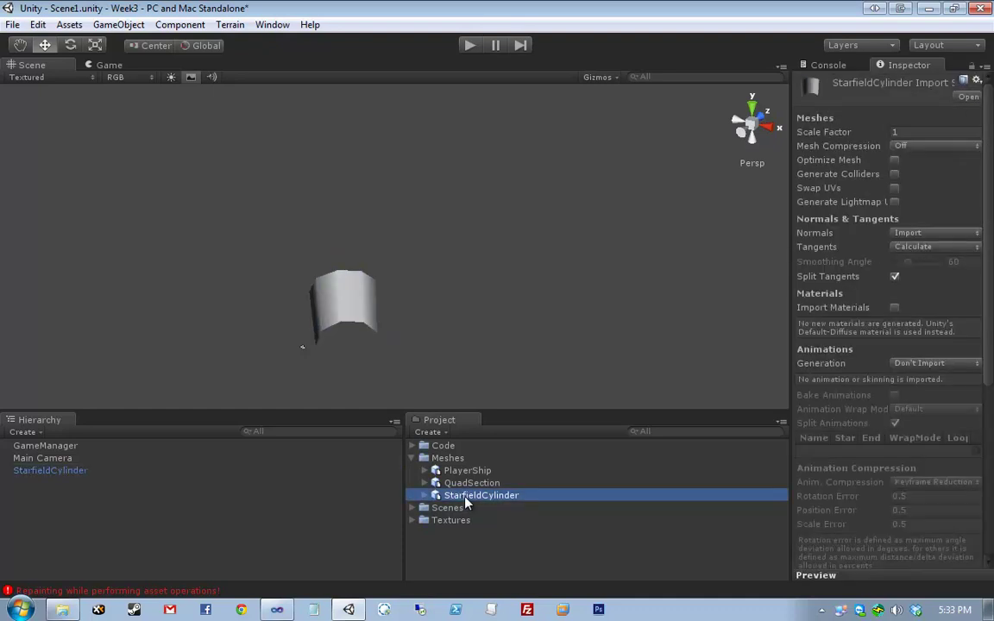
click(219, 470)
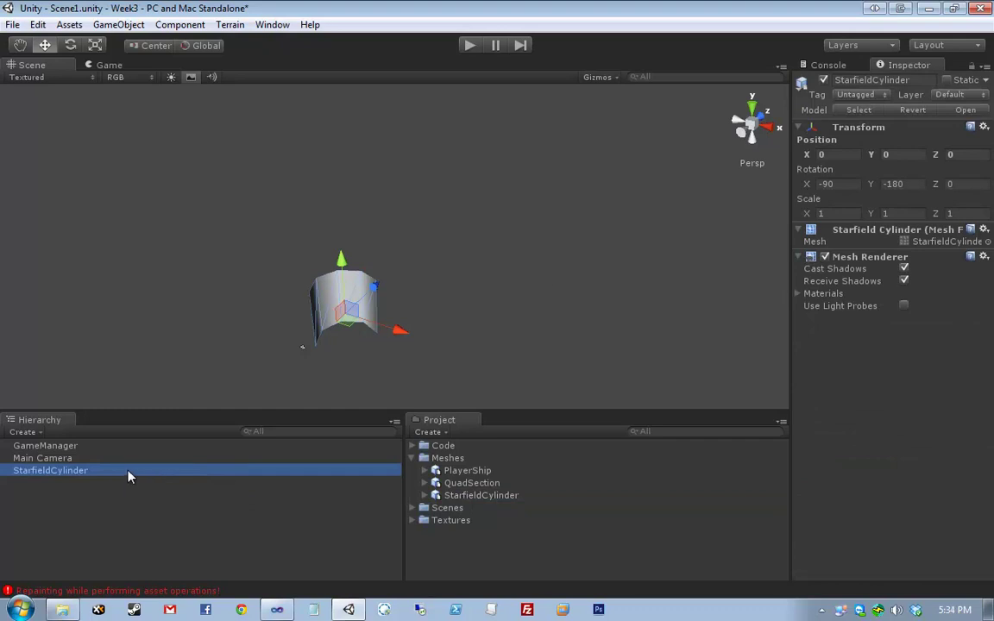
key(f)
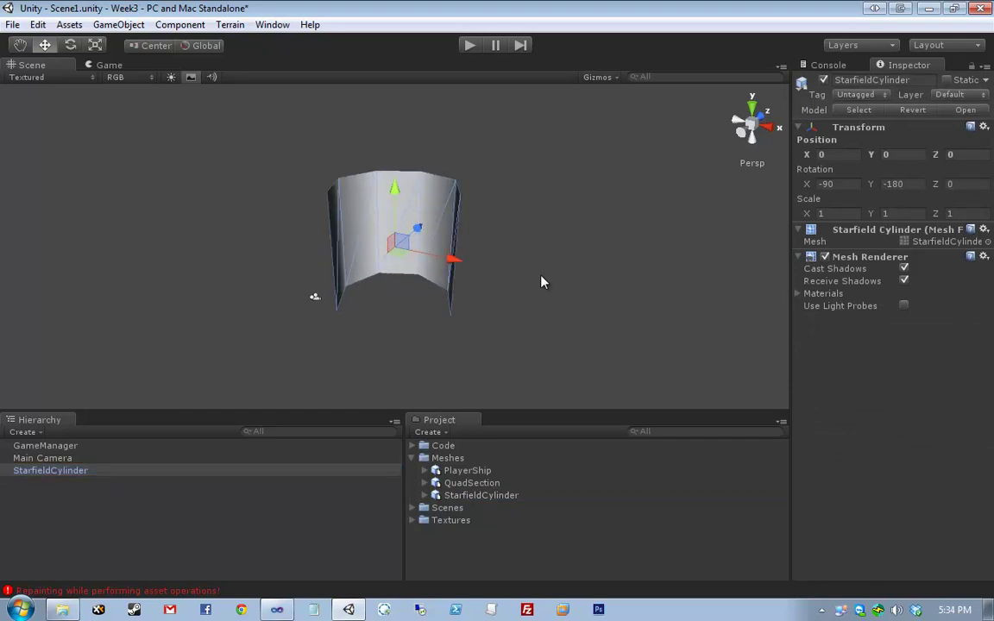
drag(792, 185, 731, 186)
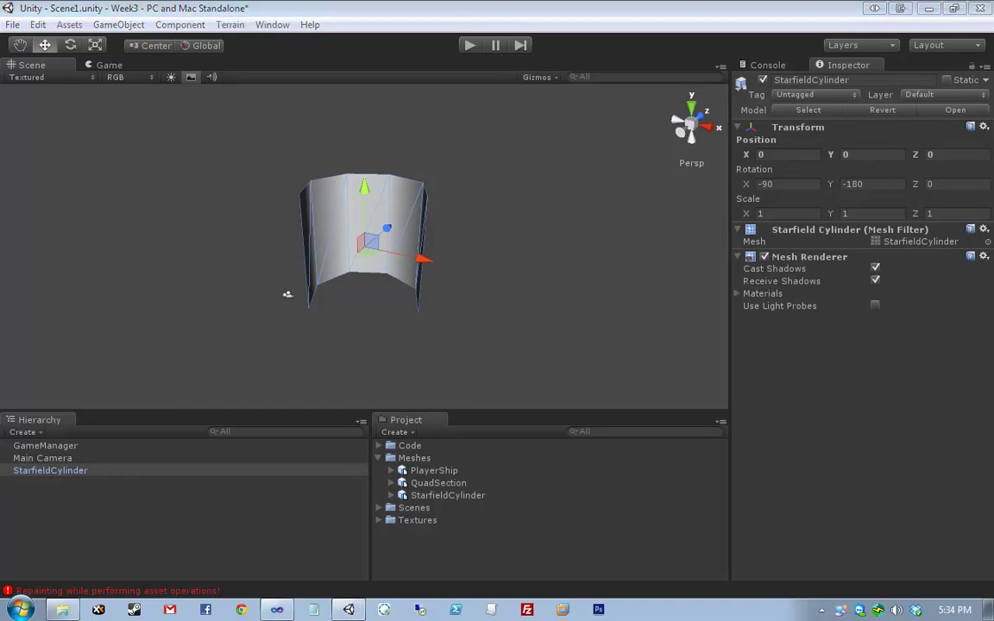
Step: Zero the StarfieldCylinder's X and Y rotation so it reads 0, 0, 0
click(776, 184)
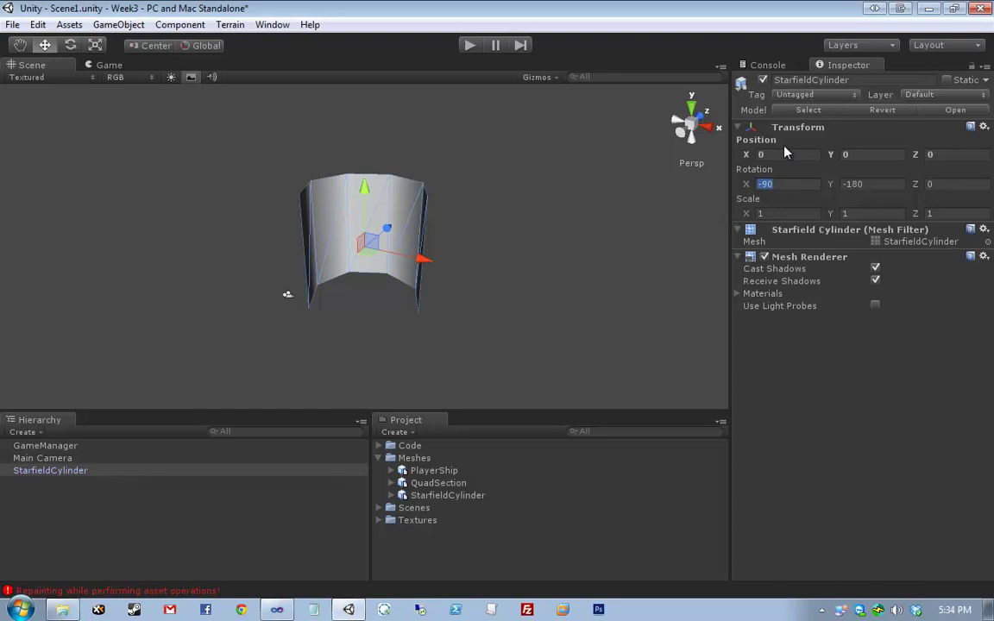
text(0)
key(Tab)
text(0)
key(Tab)
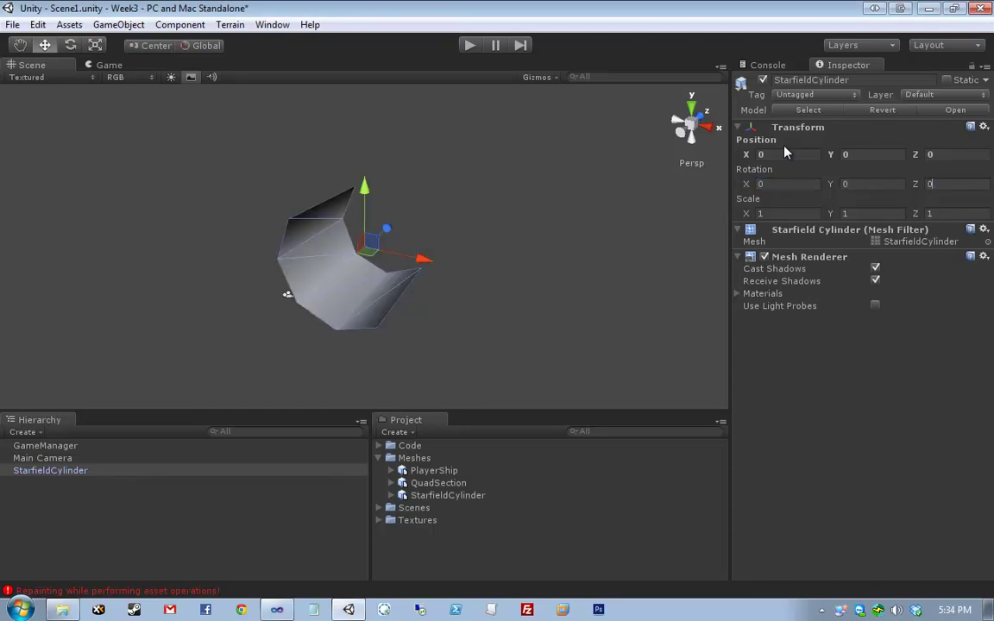
key(Tab)
Step: Stretch the cylinder to scale 100, 100, 200 and view the resulting tunnel
text(100)
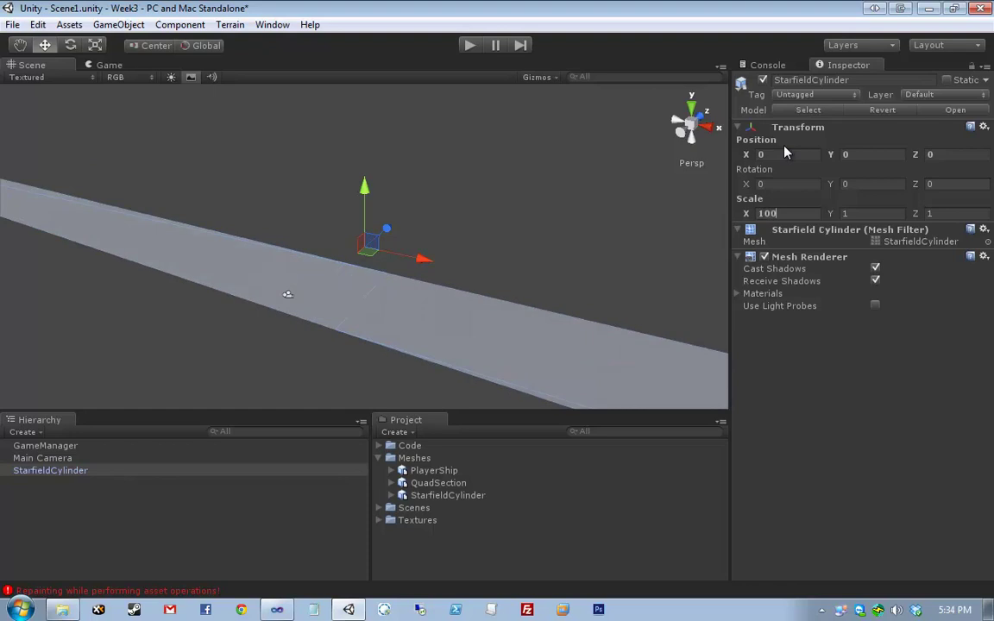
key(Tab)
text(100)
key(Tab)
text(200)
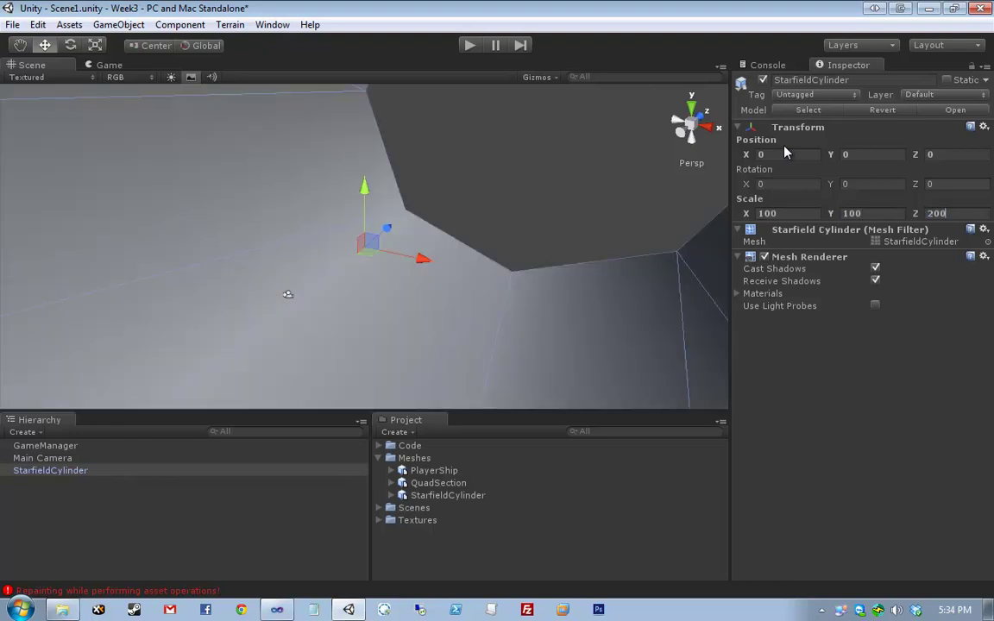
right_drag(513, 183, 496, 160)
key(s)
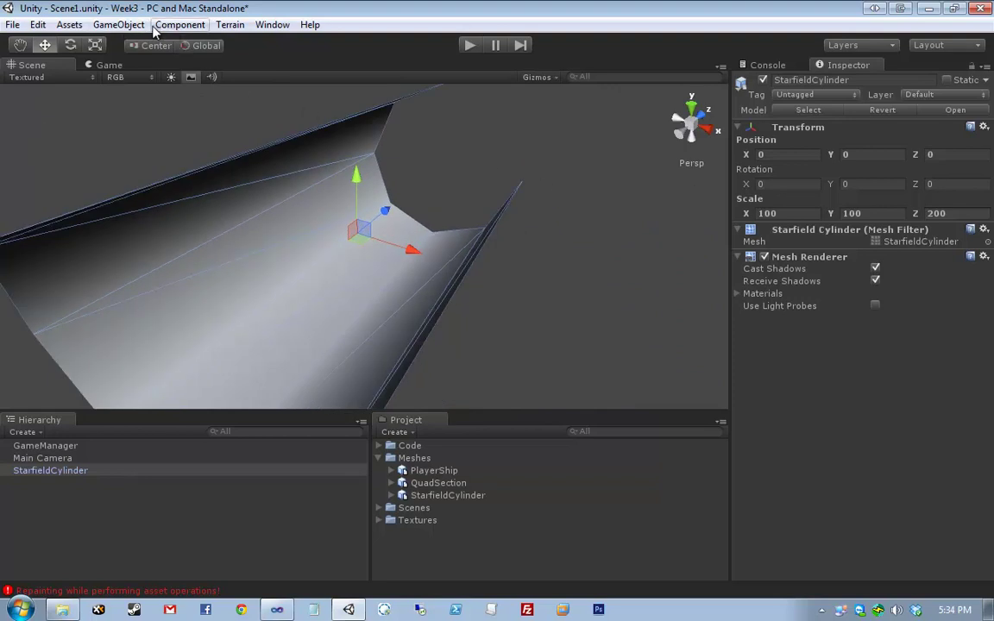
click(118, 24)
mouse_move(151, 62)
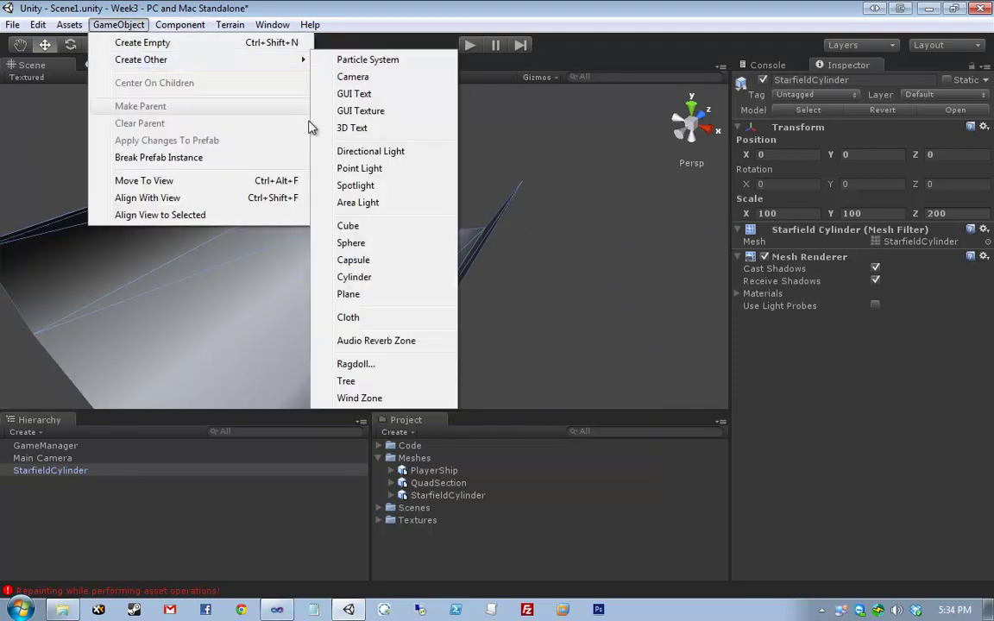
click(393, 277)
drag(350, 226, 352, 147)
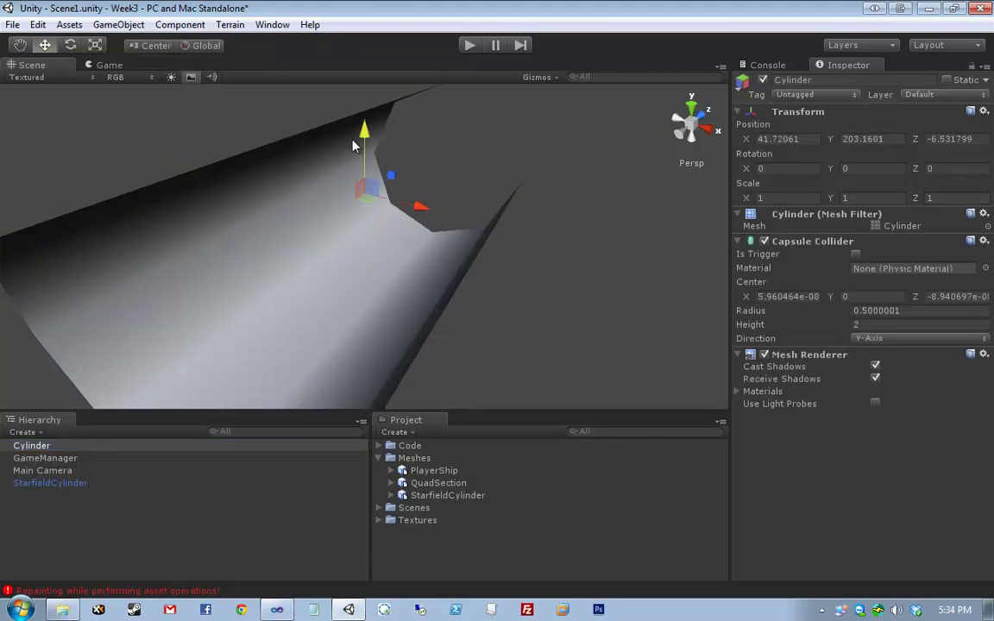
key(e)
key(r)
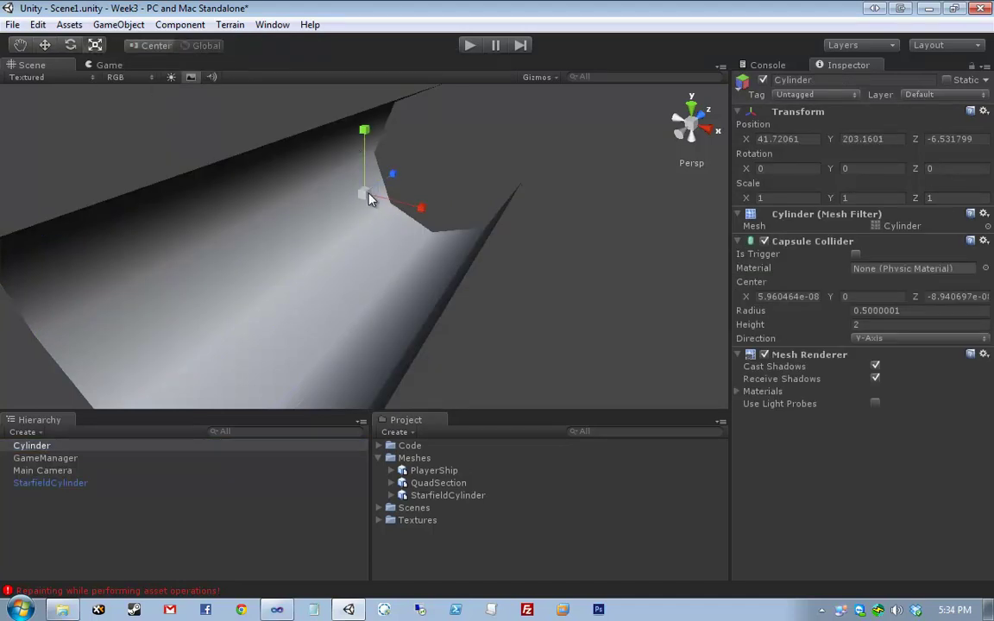
drag(368, 199, 467, 276)
click(539, 288)
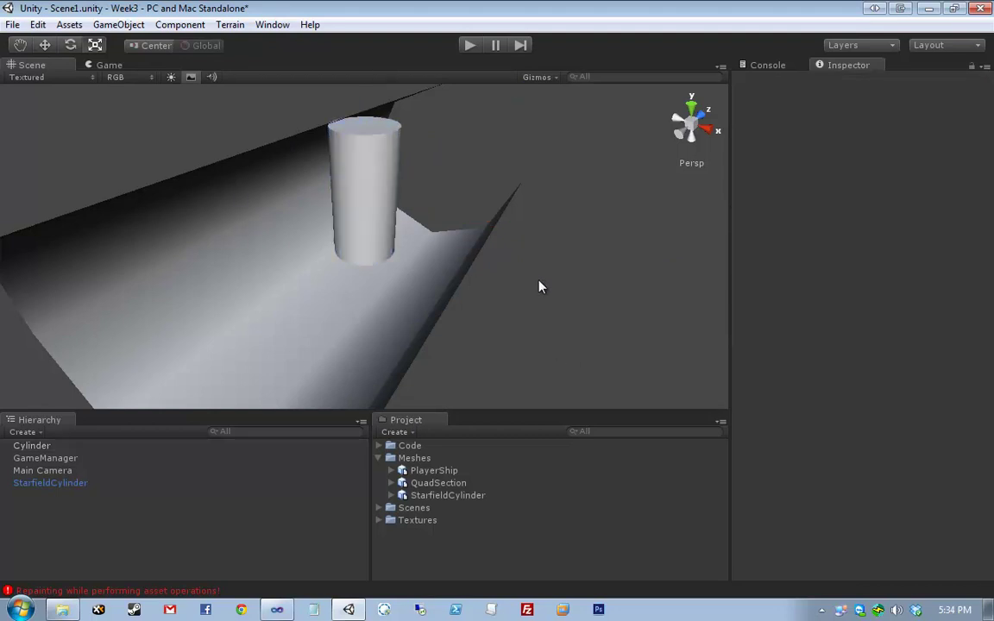
scroll(326, 173, up, 3)
click(355, 195)
scroll(83, 86, down, 3)
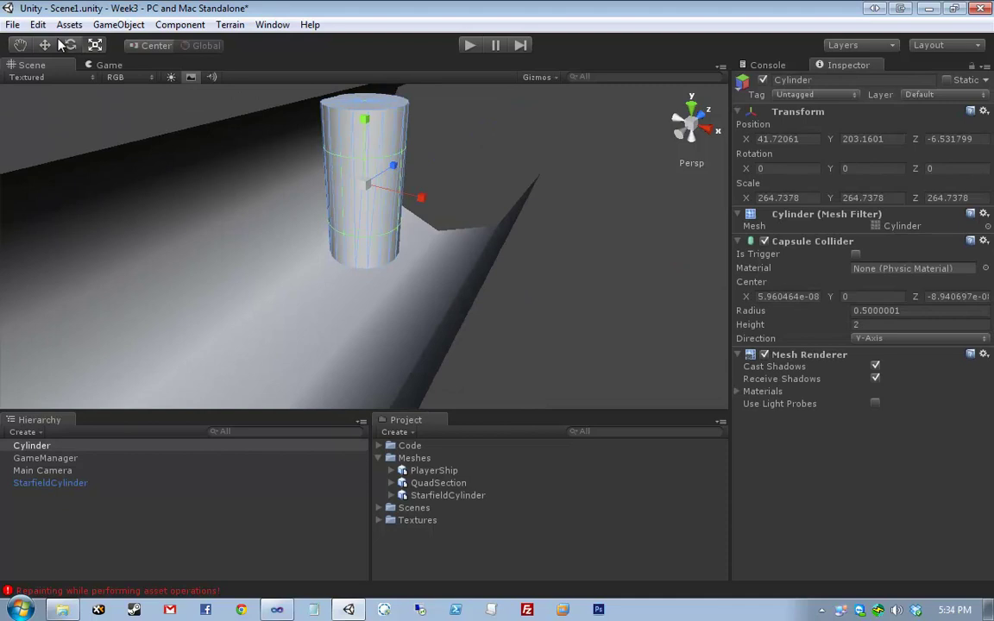
click(45, 45)
drag(390, 167, 276, 222)
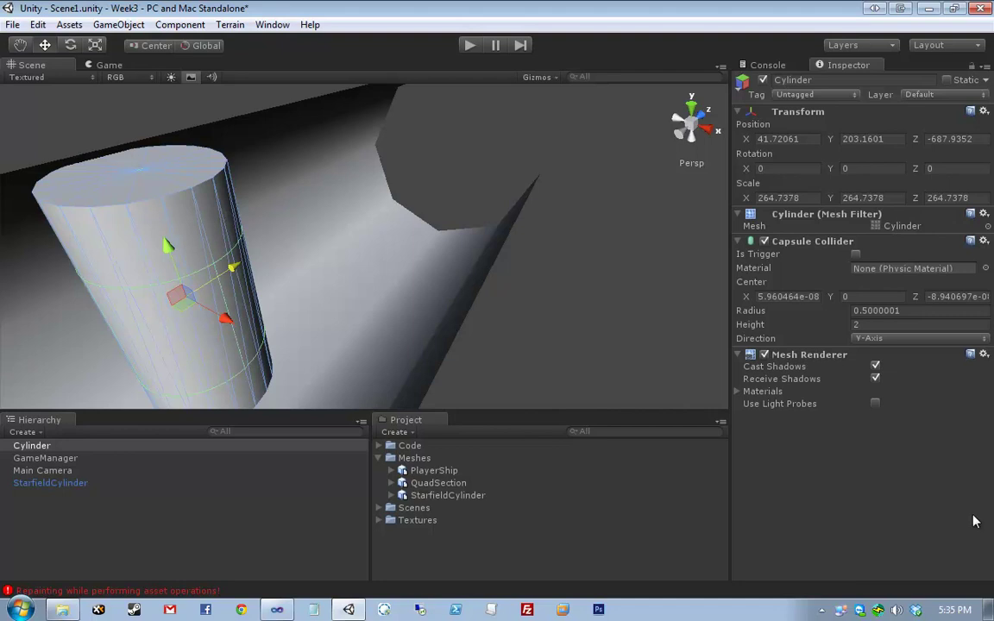
key(f)
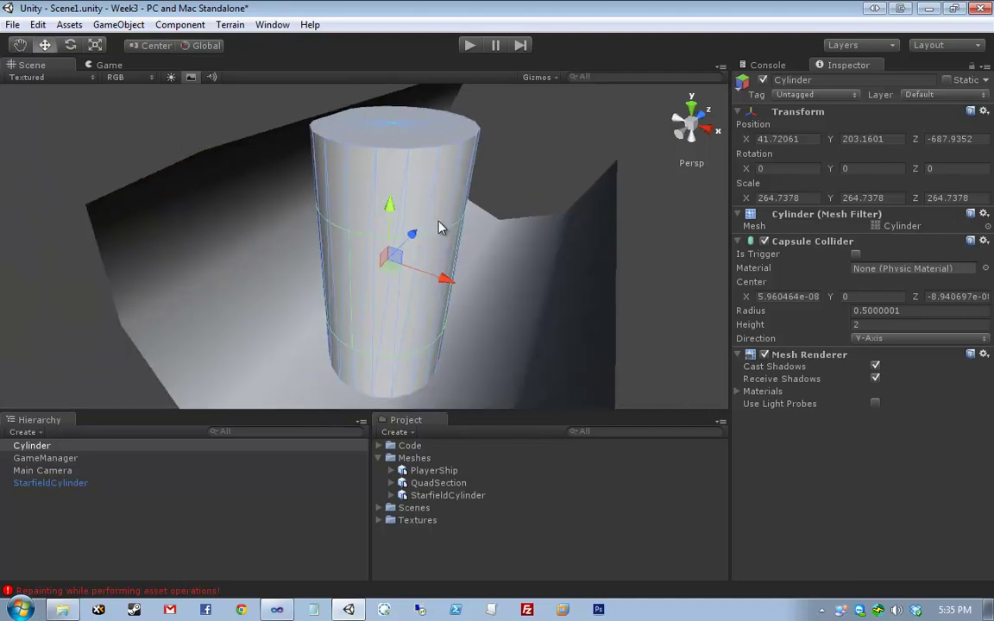
Step: Delete the temporary test Cylinder and orbit to a side view of the starfield cylinder
key(Delete)
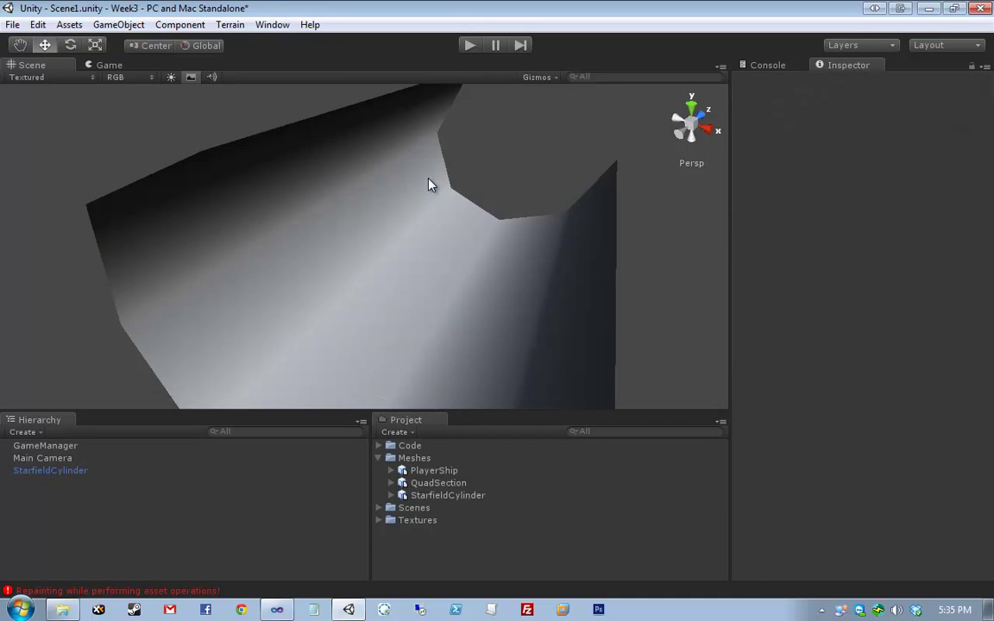
scroll(537, 190, up, 3)
scroll(539, 188, down, 3)
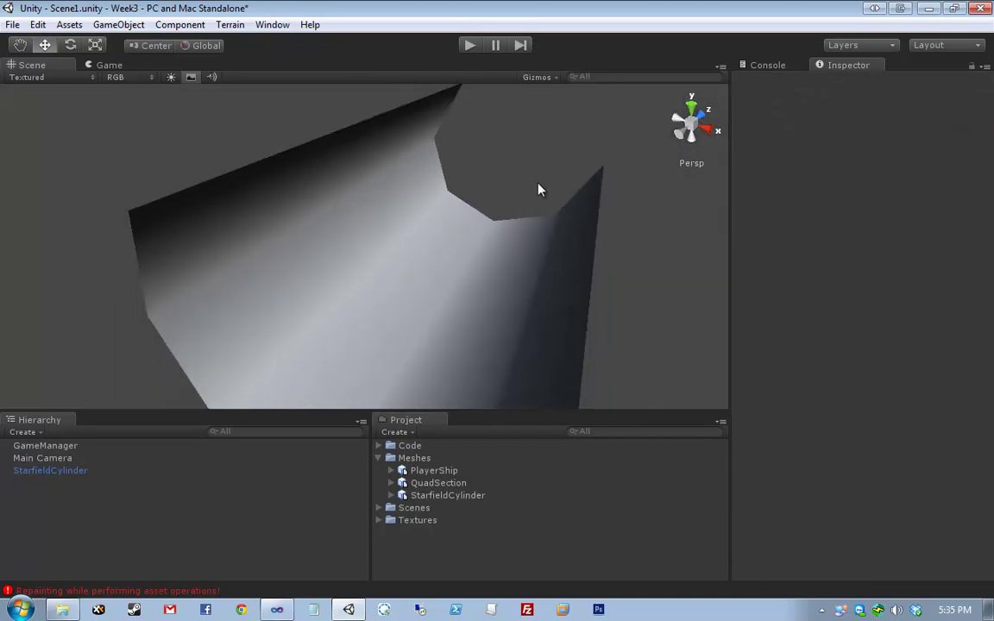
scroll(539, 193, up, 3)
alt+drag(537, 193, 357, 335)
scroll(655, 224, down, 3)
scroll(619, 249, up, 2)
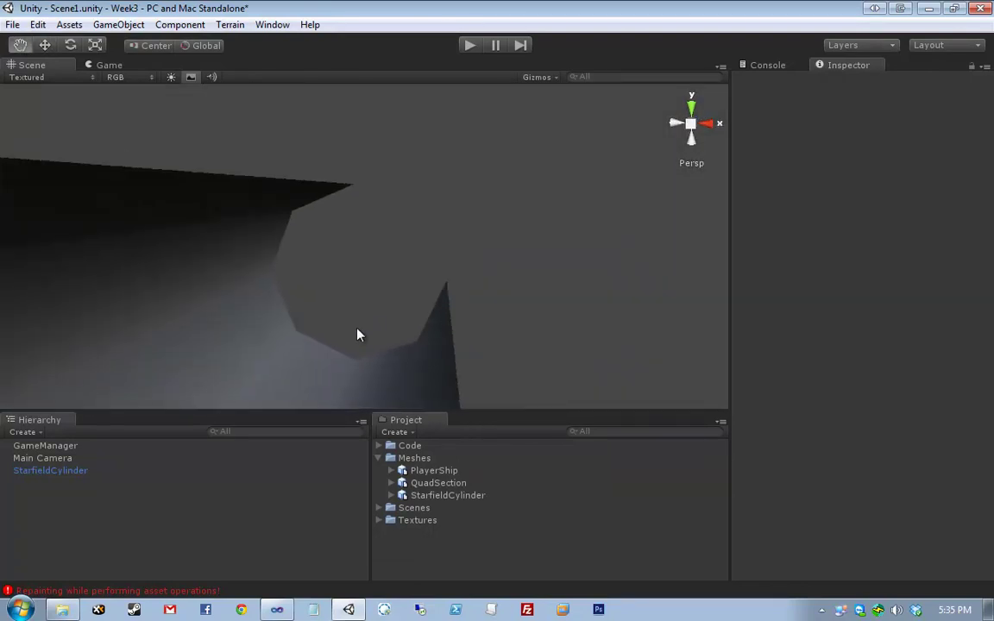
scroll(470, 273, up, 3)
Step: Orbit around the cylinder's octagonal end, then select StarfieldCylinder to show its Transform
alt+drag(470, 273, 462, 202)
scroll(462, 209, down, 2)
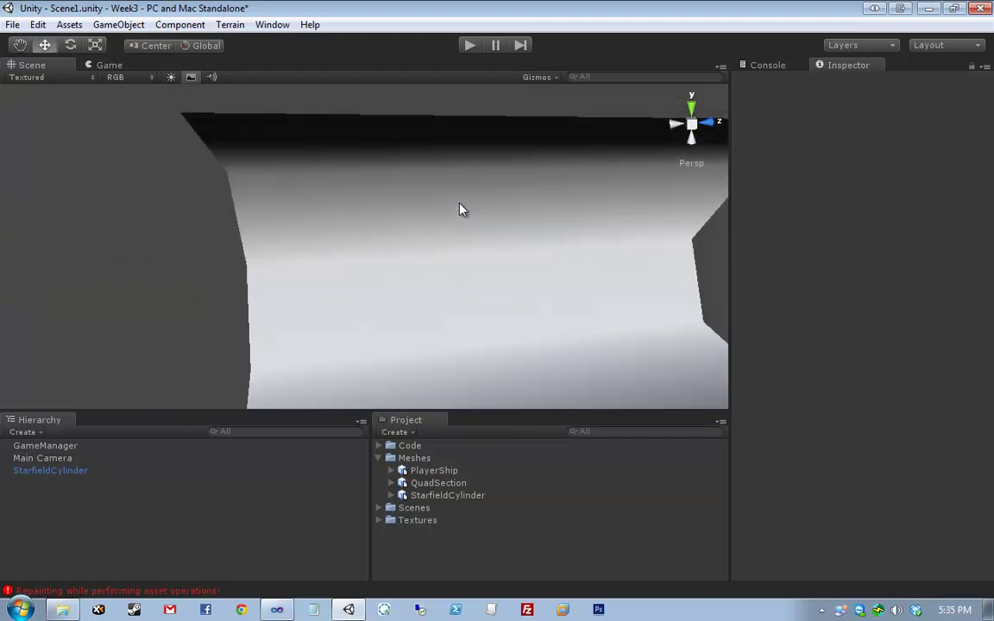
scroll(462, 209, up, 2)
alt+drag(315, 264, 572, 273)
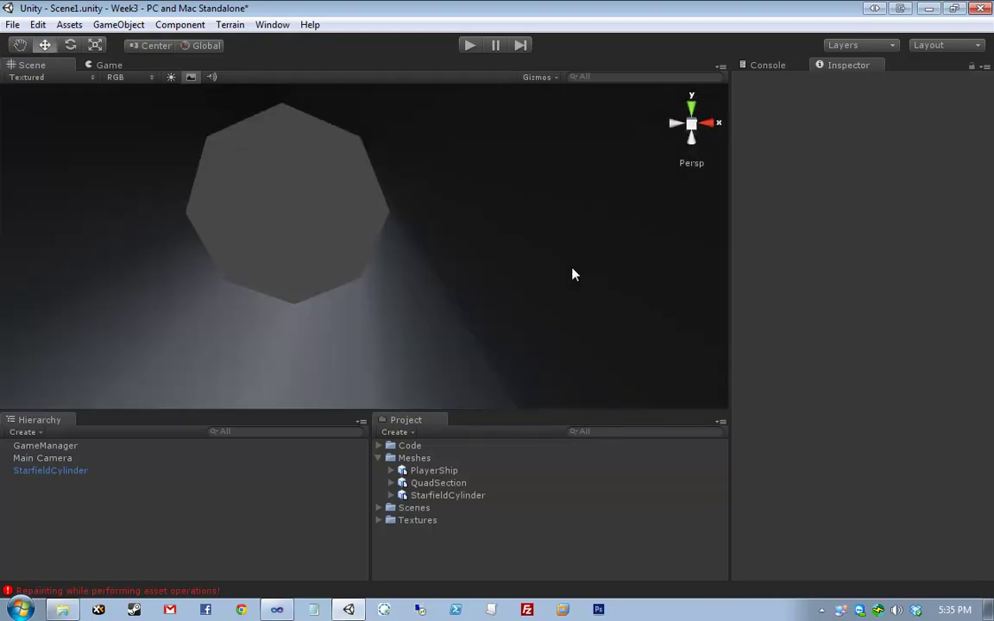
alt+drag(625, 231, 821, 96)
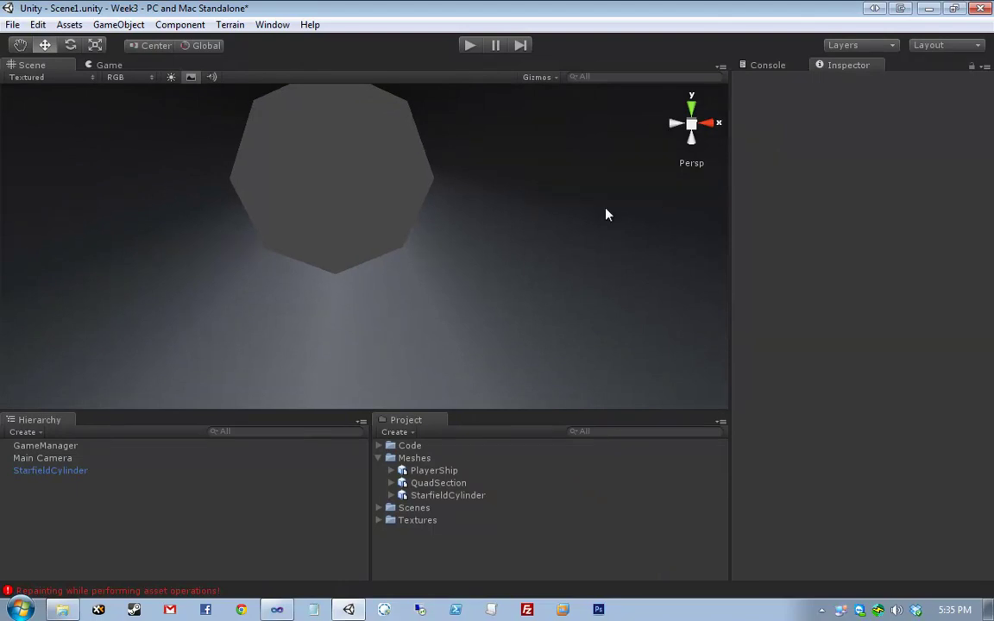
alt+drag(606, 214, 395, 330)
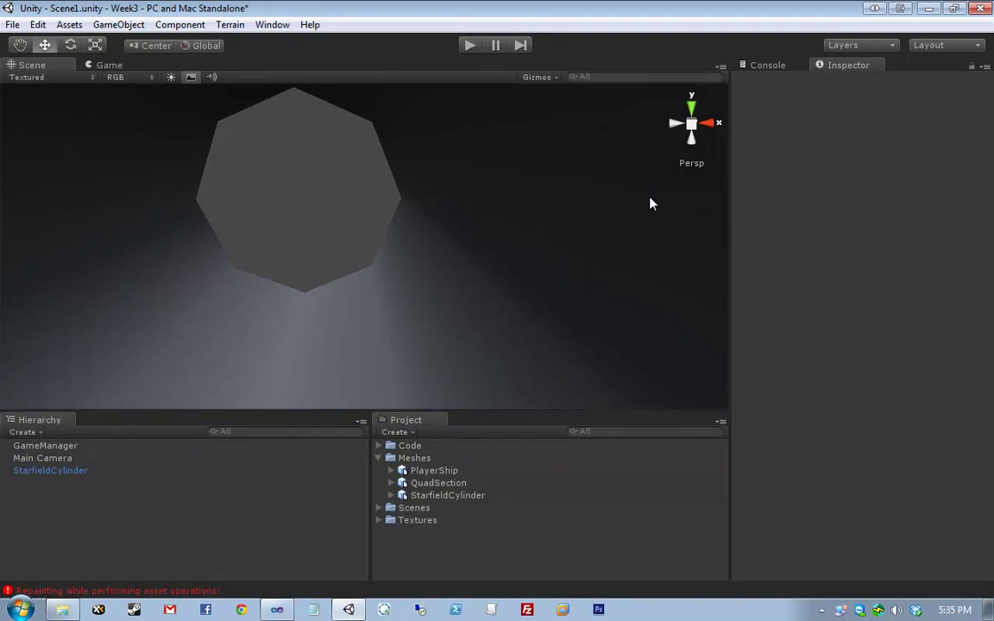
alt+drag(651, 203, 584, 203)
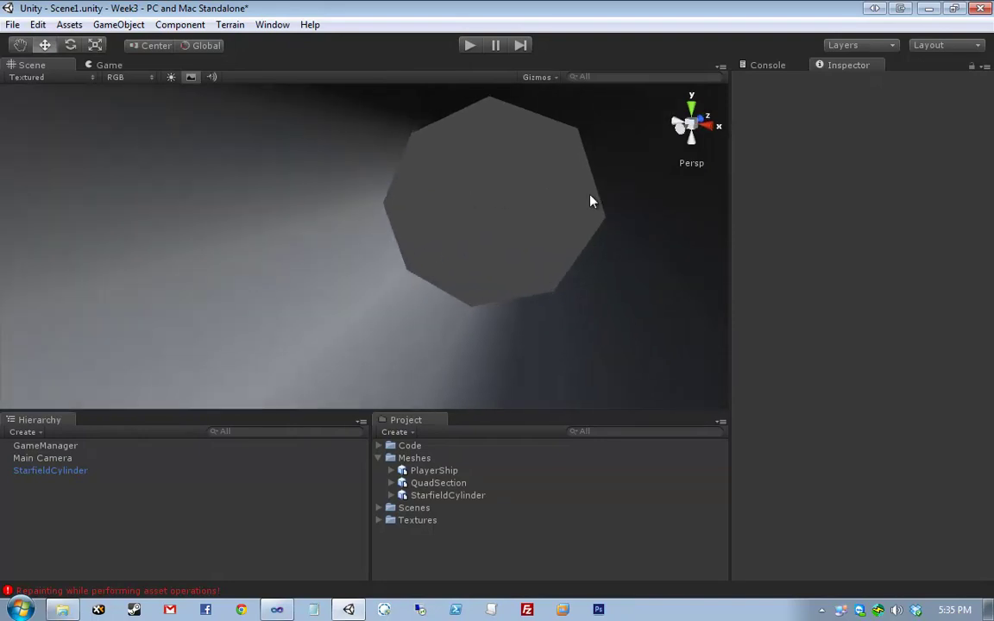
alt+drag(614, 168, 938, 75)
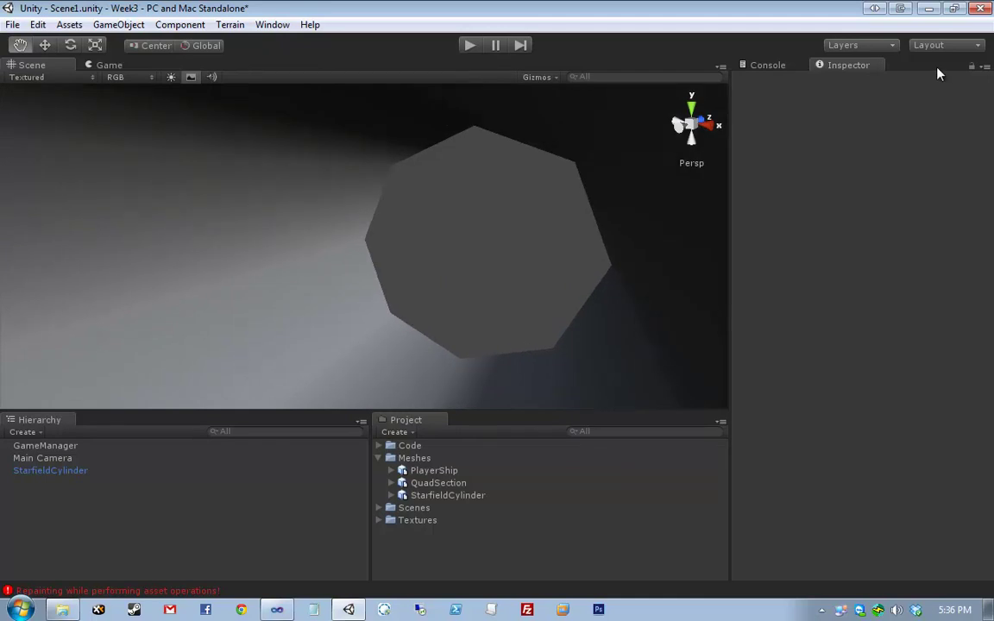
alt+drag(716, 189, 146, 390)
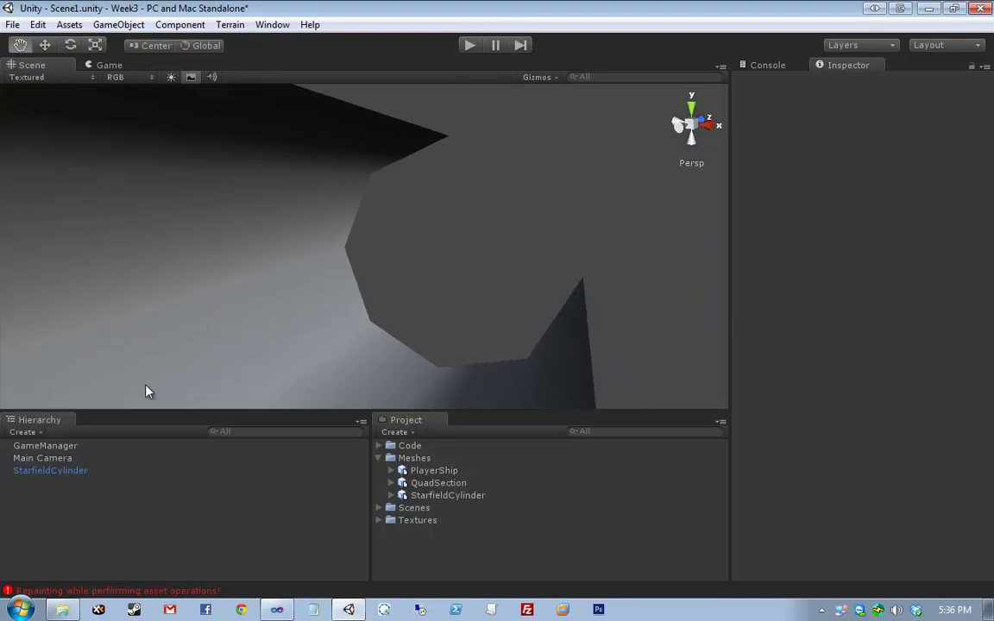
click(215, 239)
alt+drag(556, 242, 364, 215)
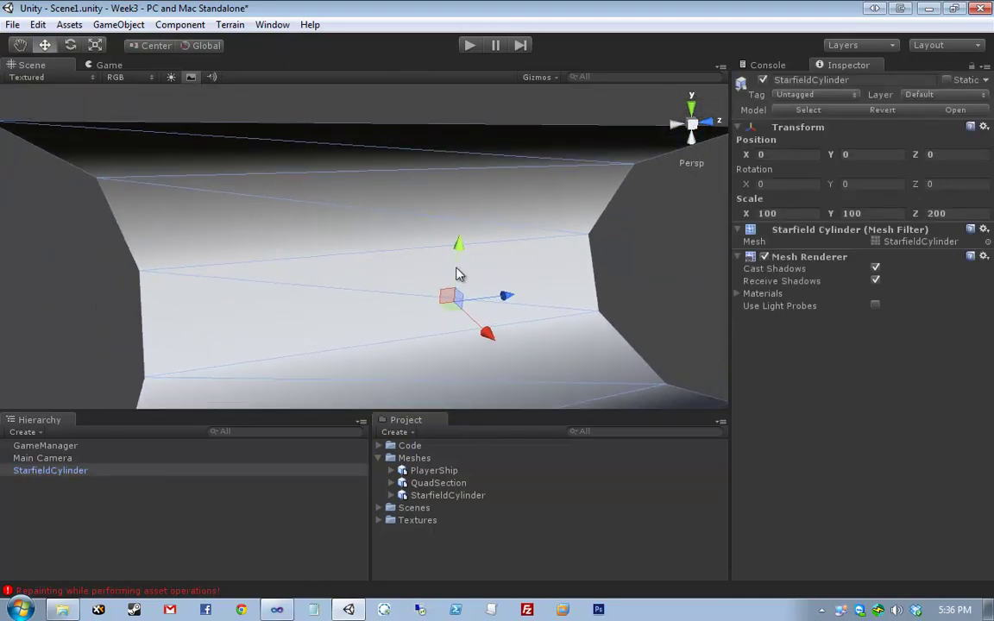
Step: Fold up the Meshes folder in the Project panel and pan the Scene view upward
click(379, 458)
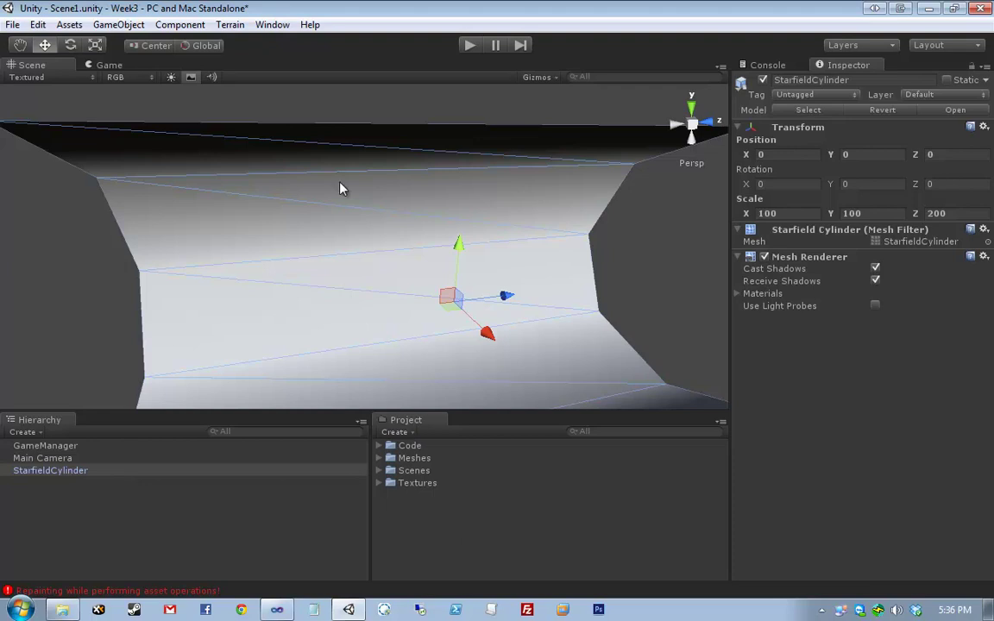
middle_drag(344, 318, 375, 208)
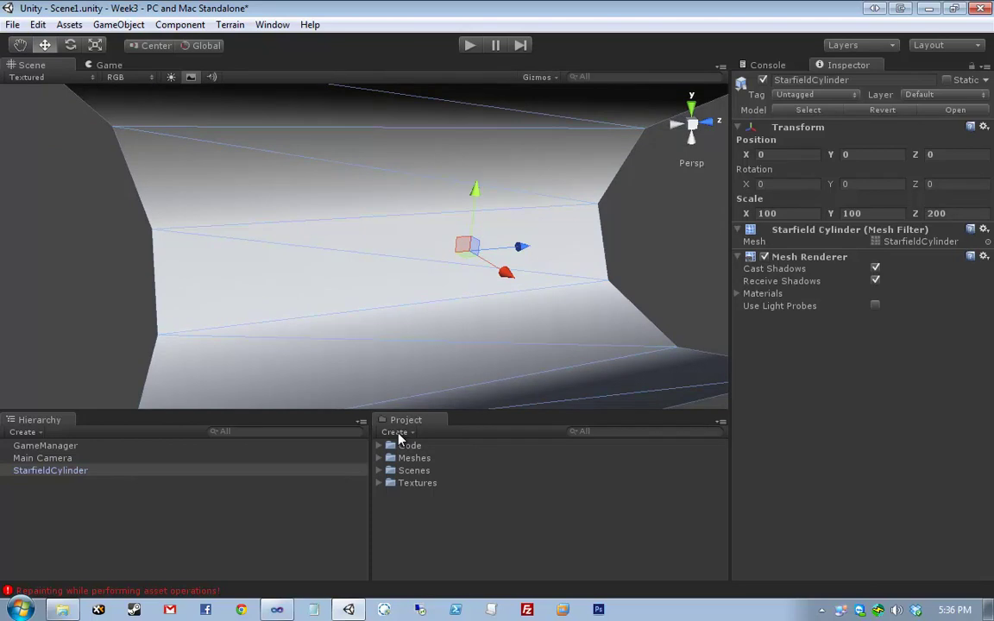
Step: Create a new project folder named Materials
click(397, 434)
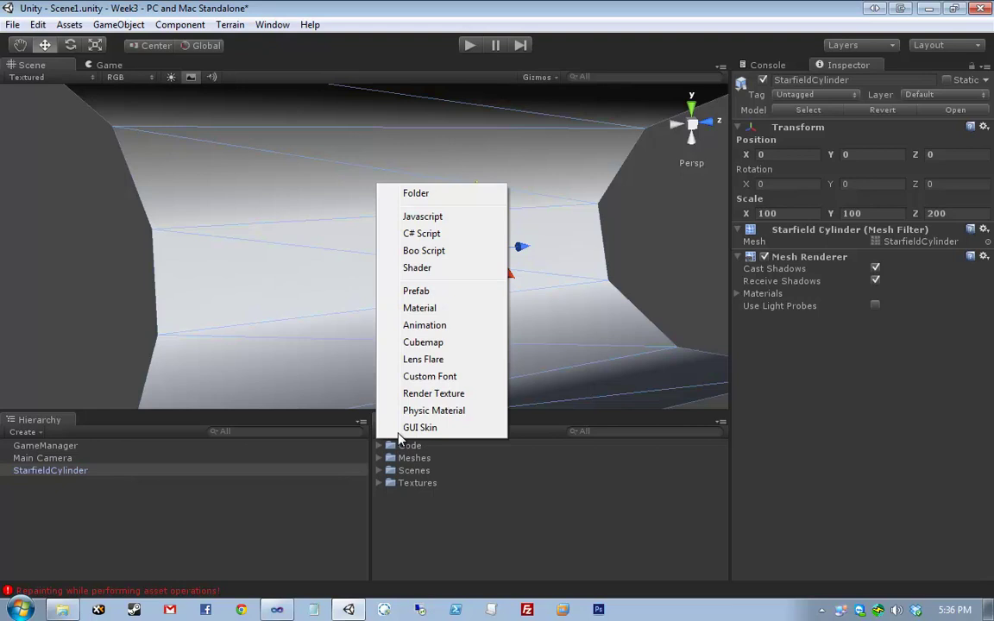
click(430, 197)
text(Materials)
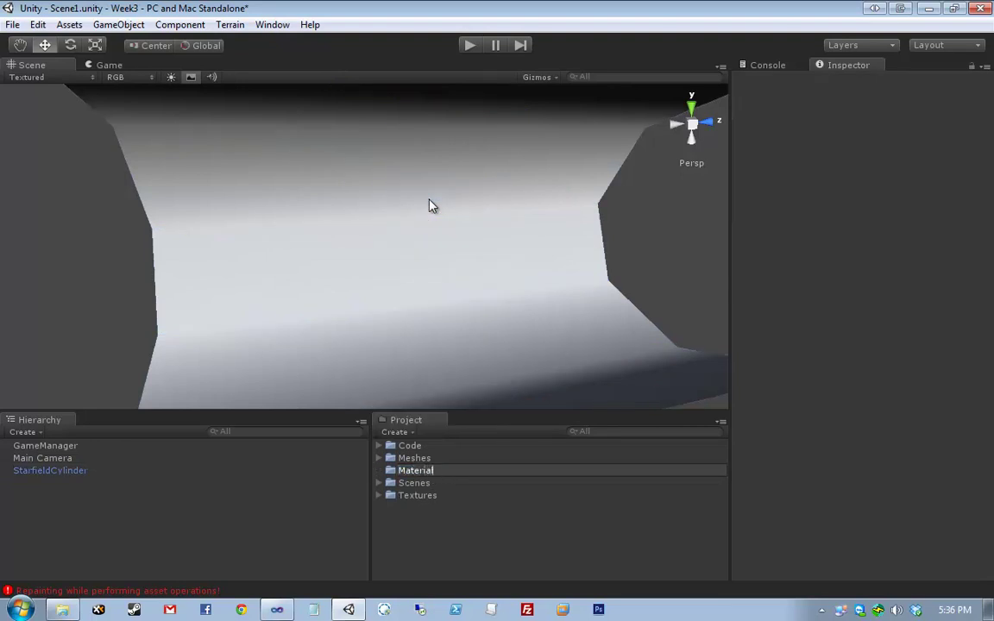
key(Return)
Step: Create a material named Starfield inside Materials and select it
click(397, 432)
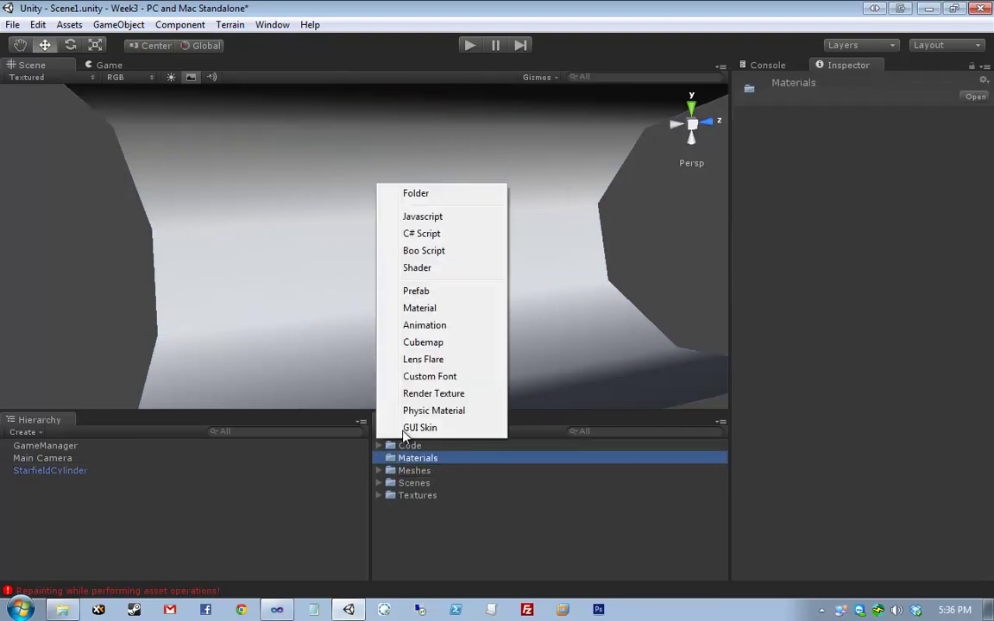
click(445, 312)
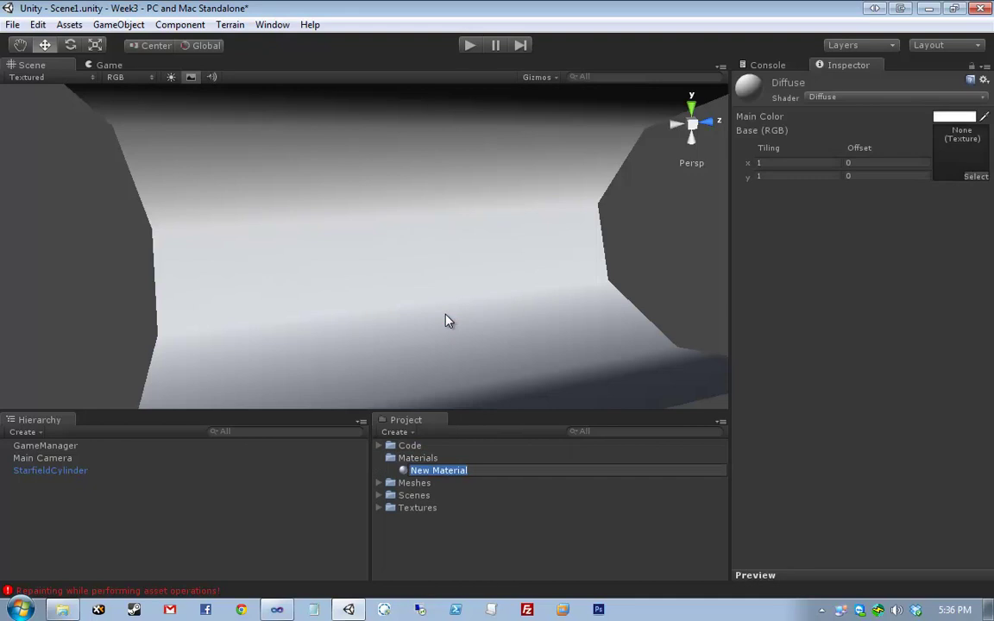
text(Starfield)
key(Return)
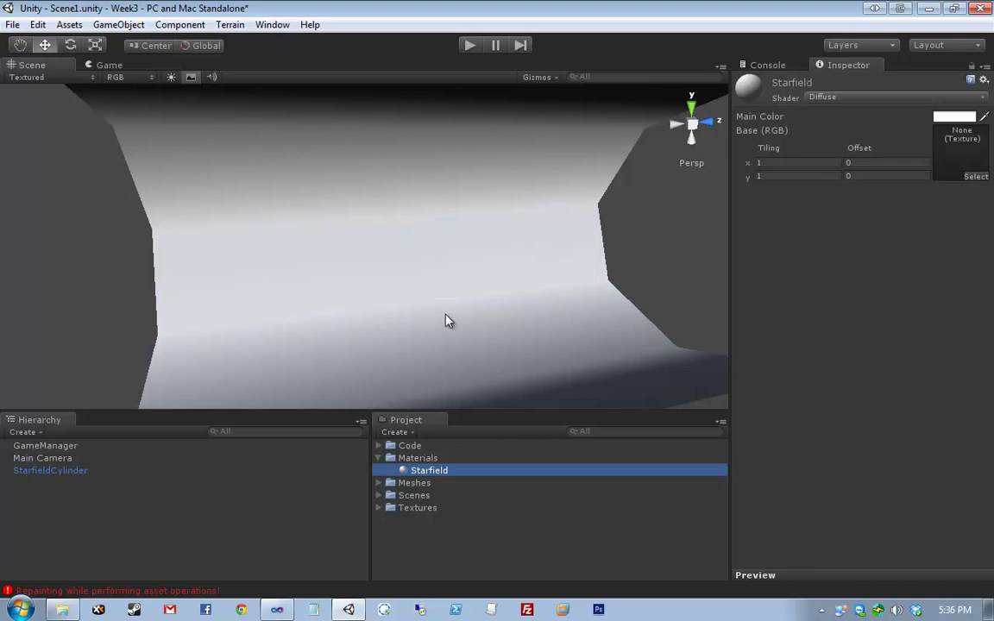
right_drag(360, 291, 541, 262)
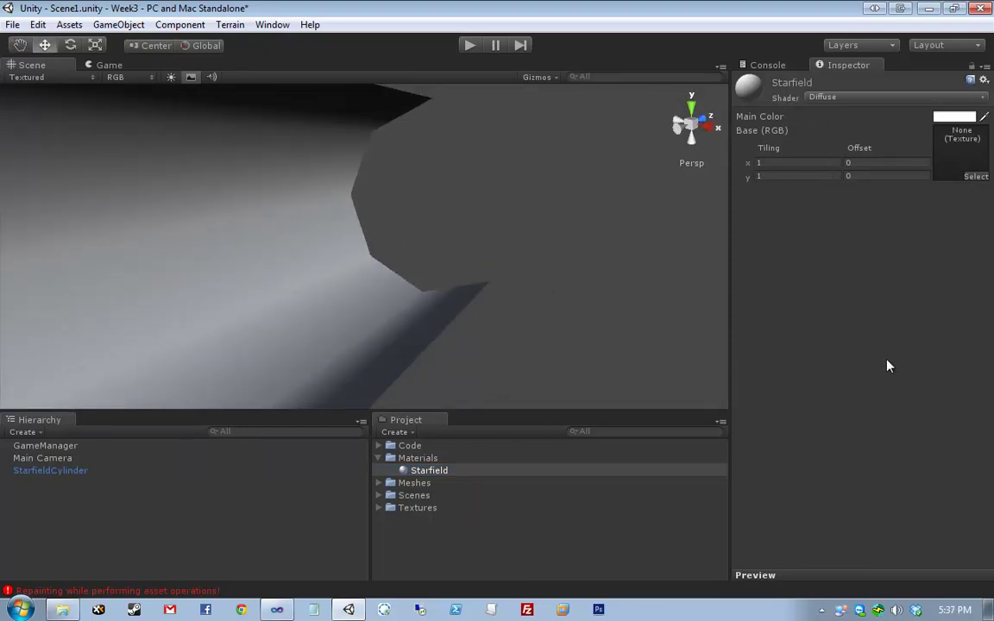
click(460, 458)
click(461, 470)
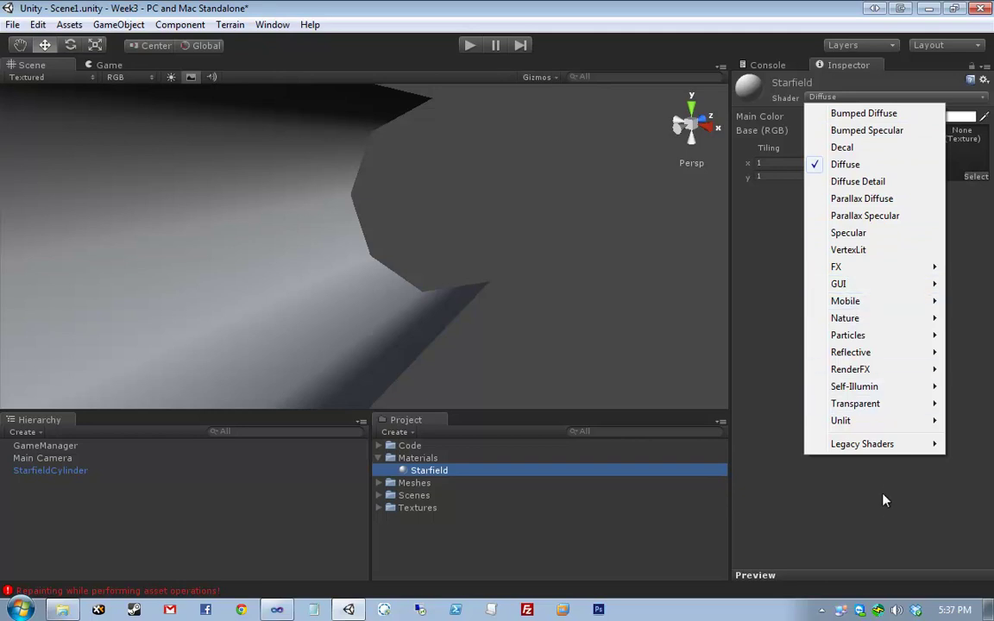
mouse_move(876, 406)
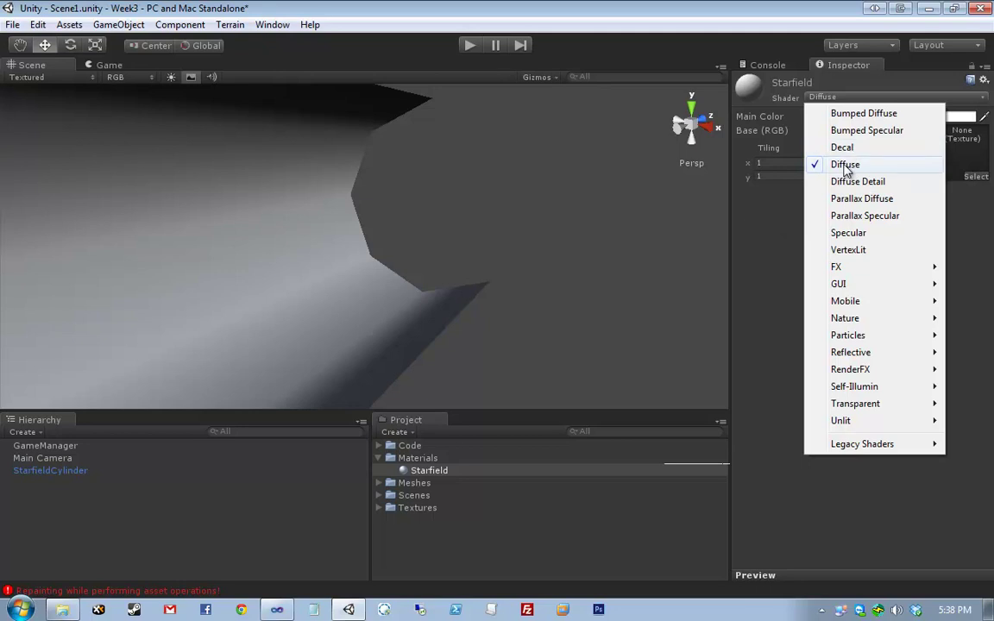
click(772, 125)
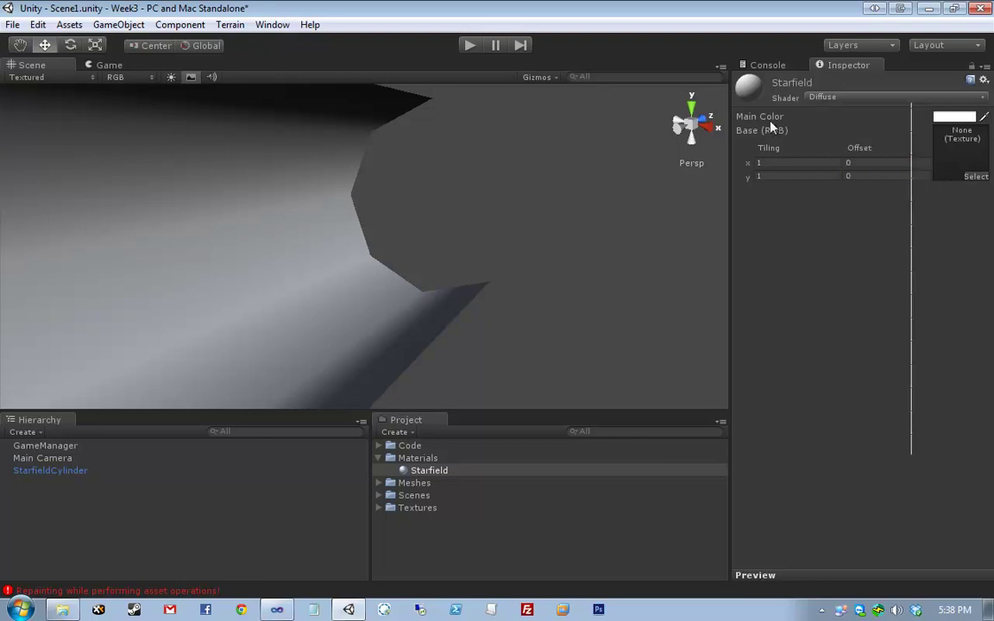
click(819, 97)
click(896, 116)
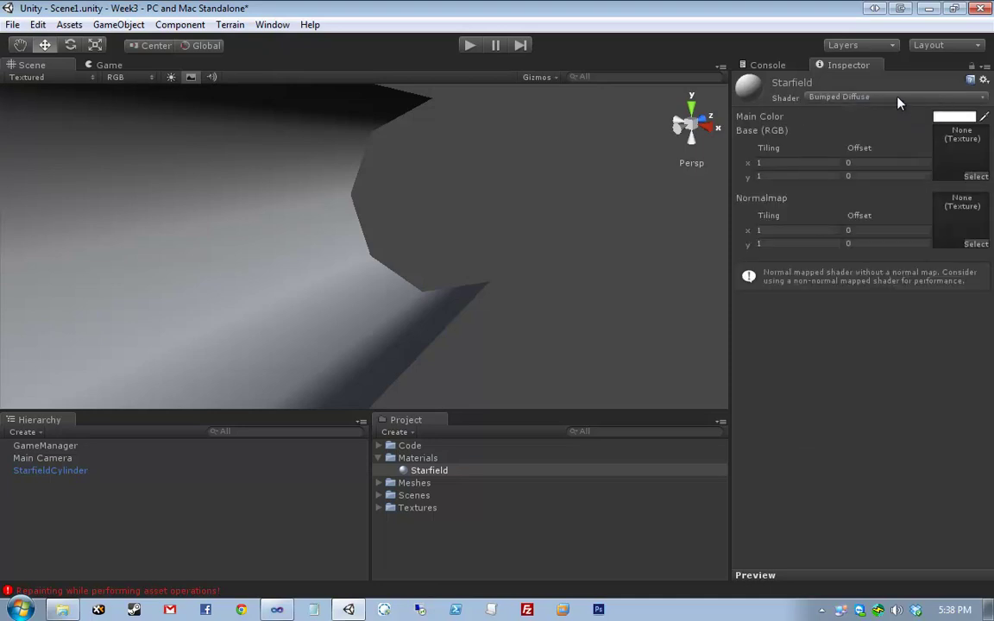
click(898, 99)
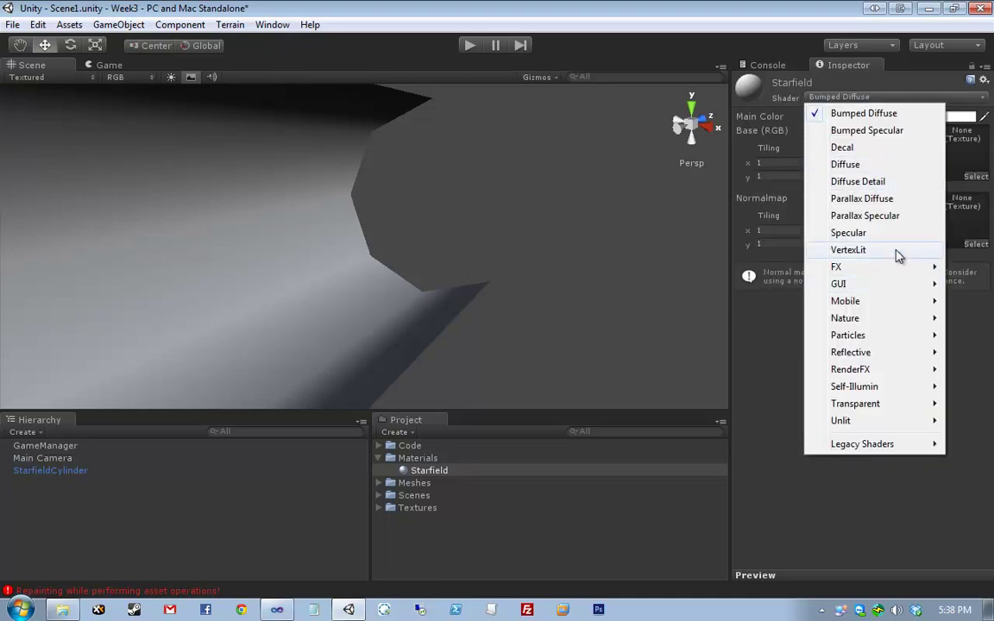
click(889, 216)
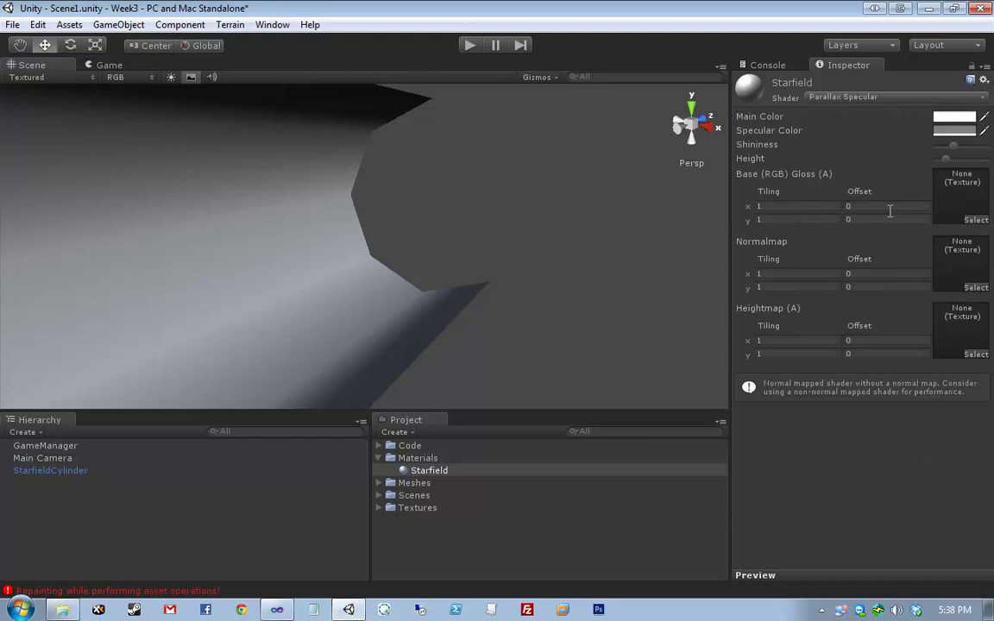
click(882, 99)
click(876, 166)
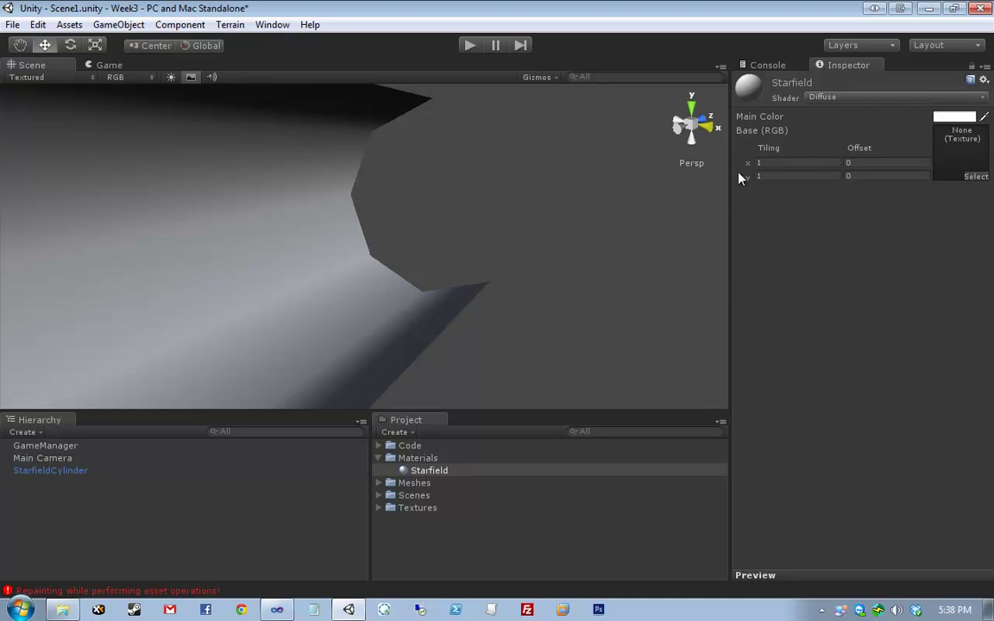
Step: Pick Stars in the Starfield material's base texture picker and set tiling X to 8
click(770, 175)
click(975, 176)
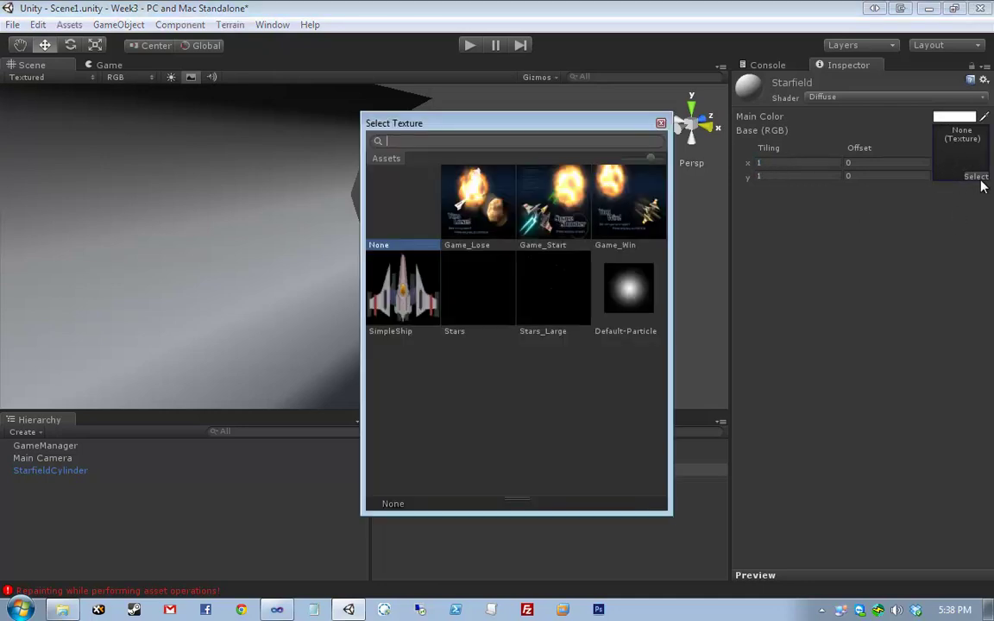
click(490, 307)
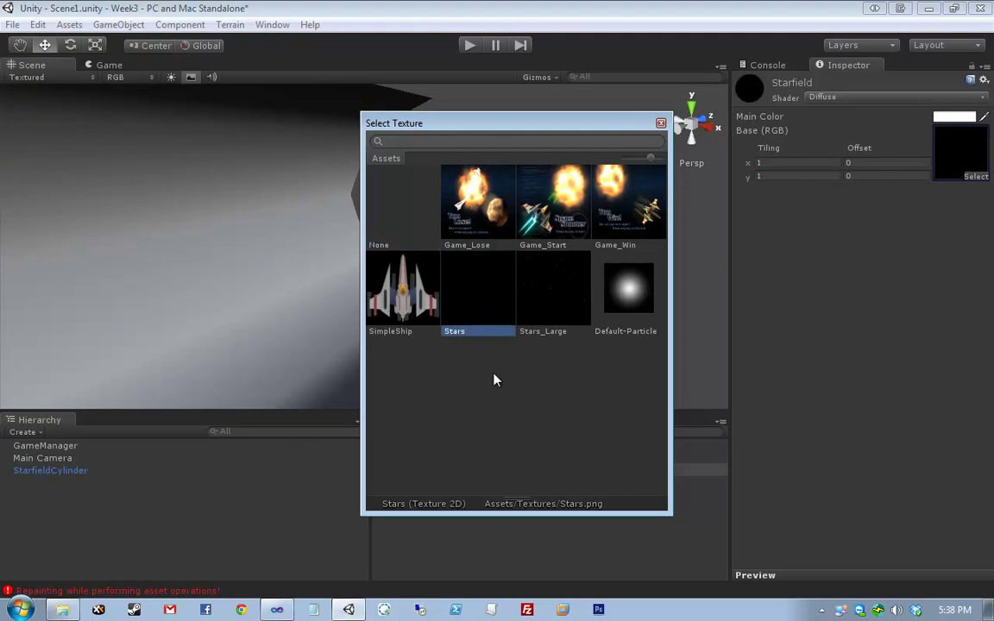
double_click(476, 306)
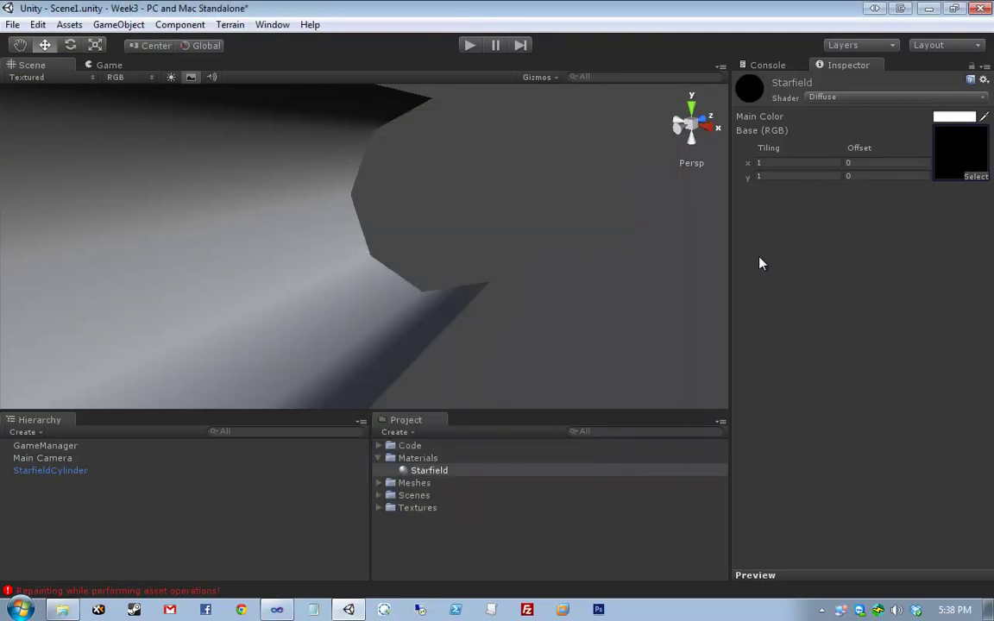
click(797, 176)
click(796, 163)
text(88)
Step: Check the Textures folder, then reassign Stars as the Starfield base texture with tiling 8, 8
click(854, 163)
click(380, 508)
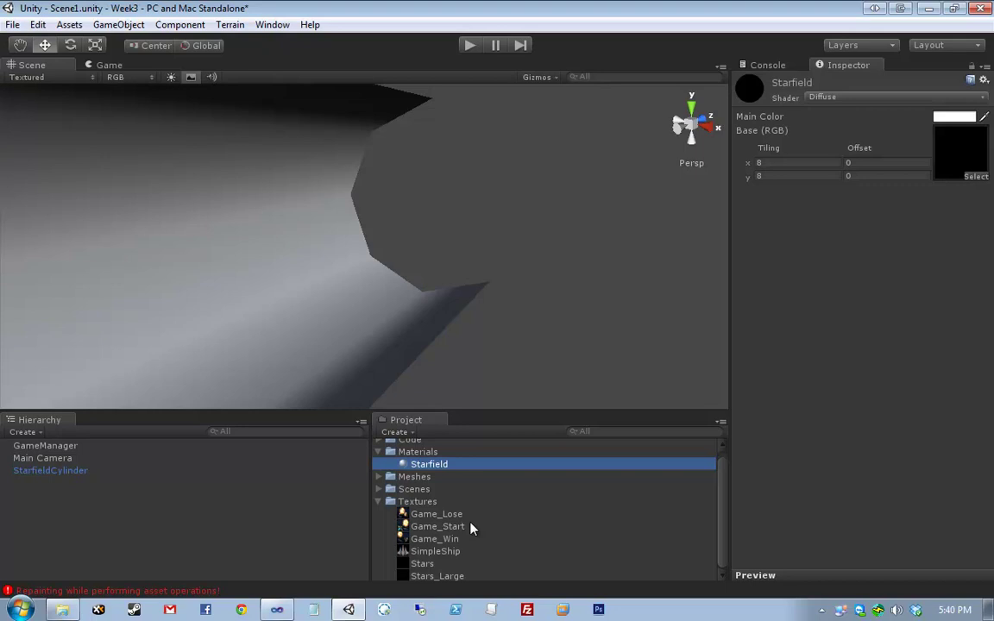
click(378, 502)
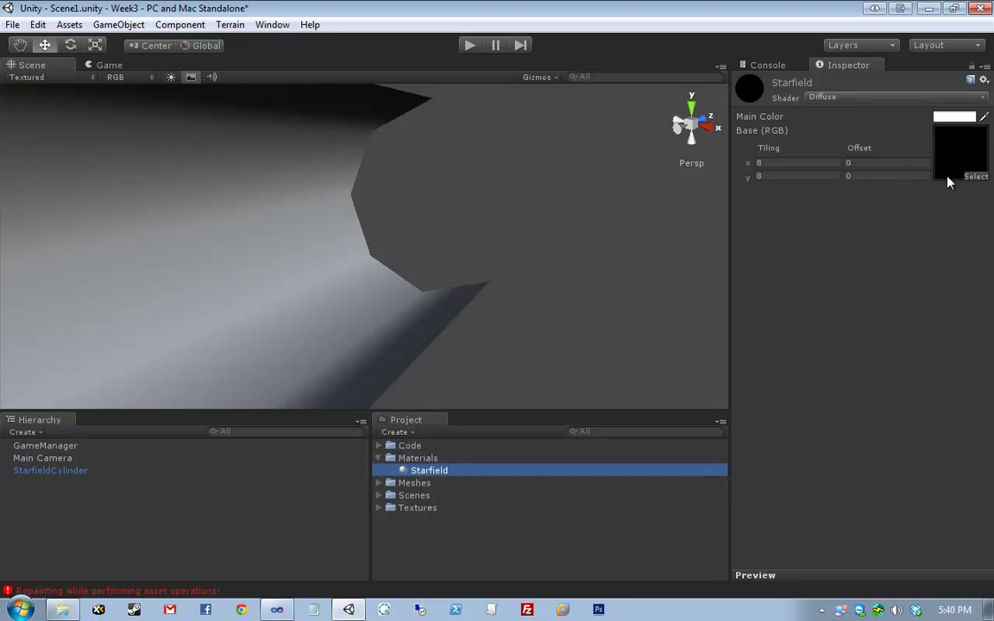
click(976, 176)
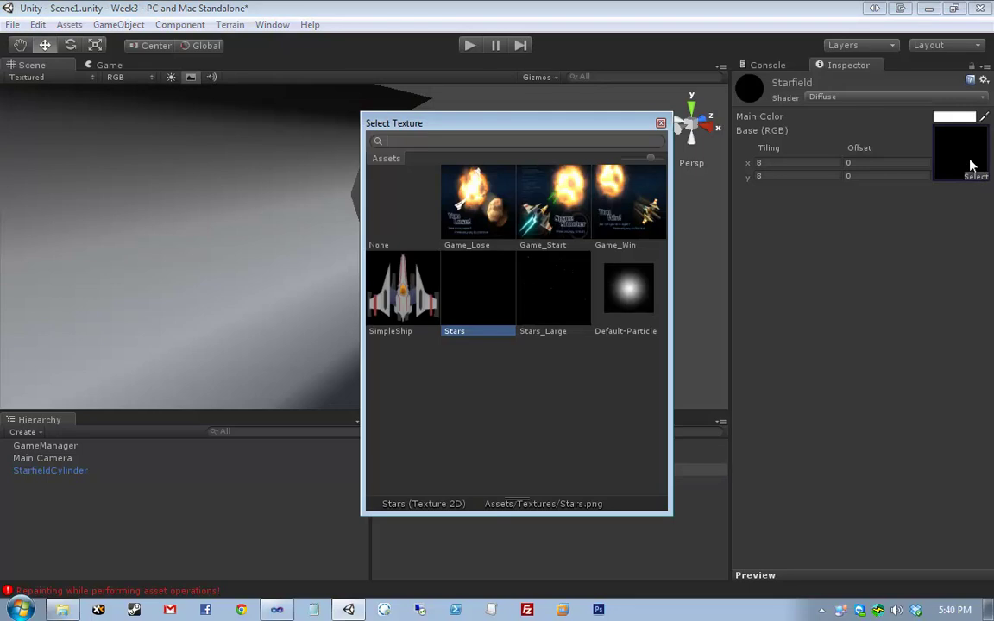
double_click(477, 304)
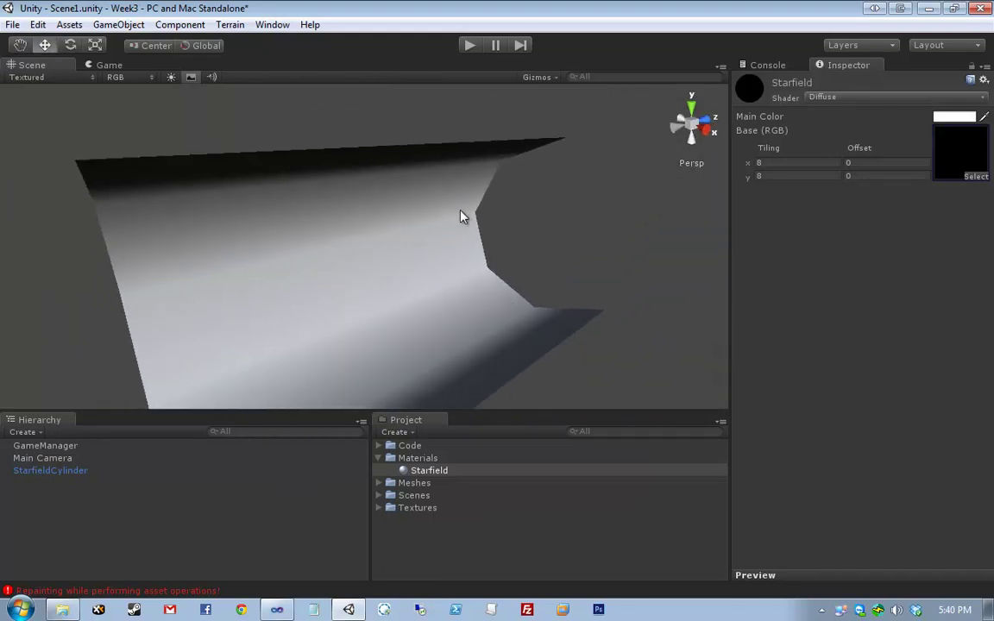
right_drag(459, 215, 480, 257)
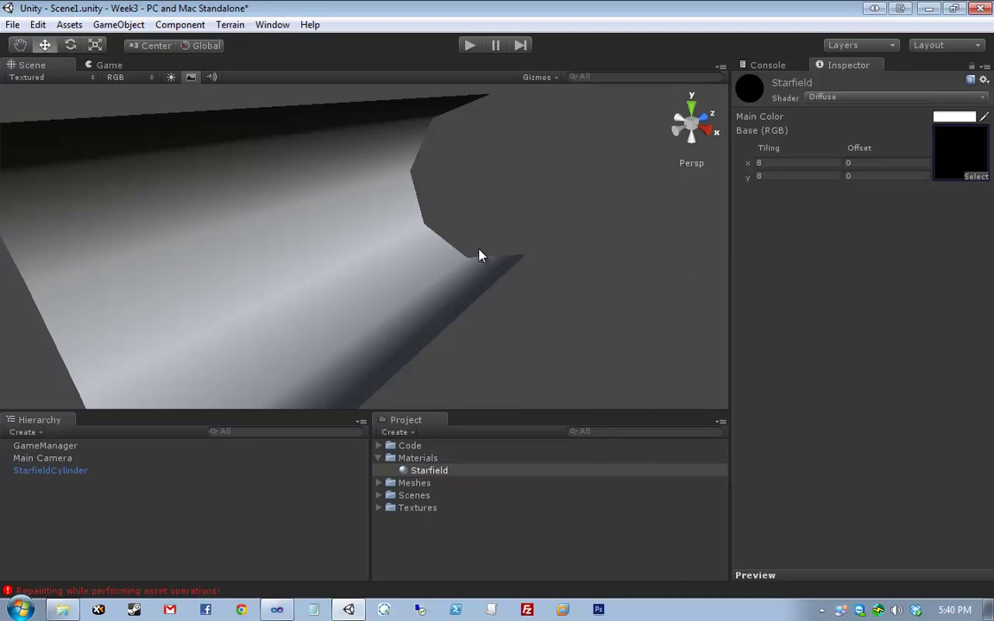
click(334, 245)
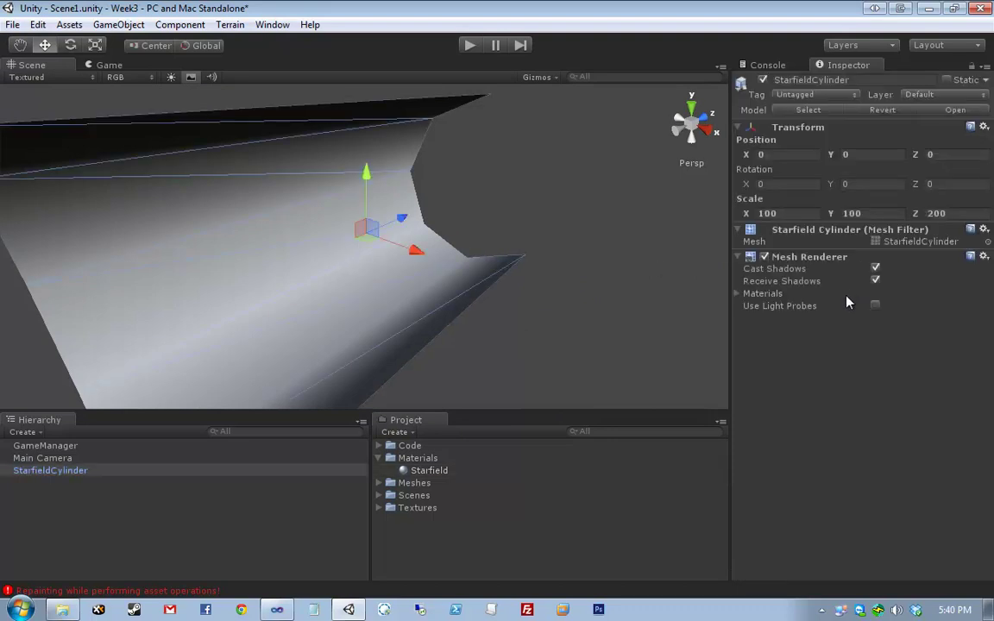
click(762, 293)
click(985, 318)
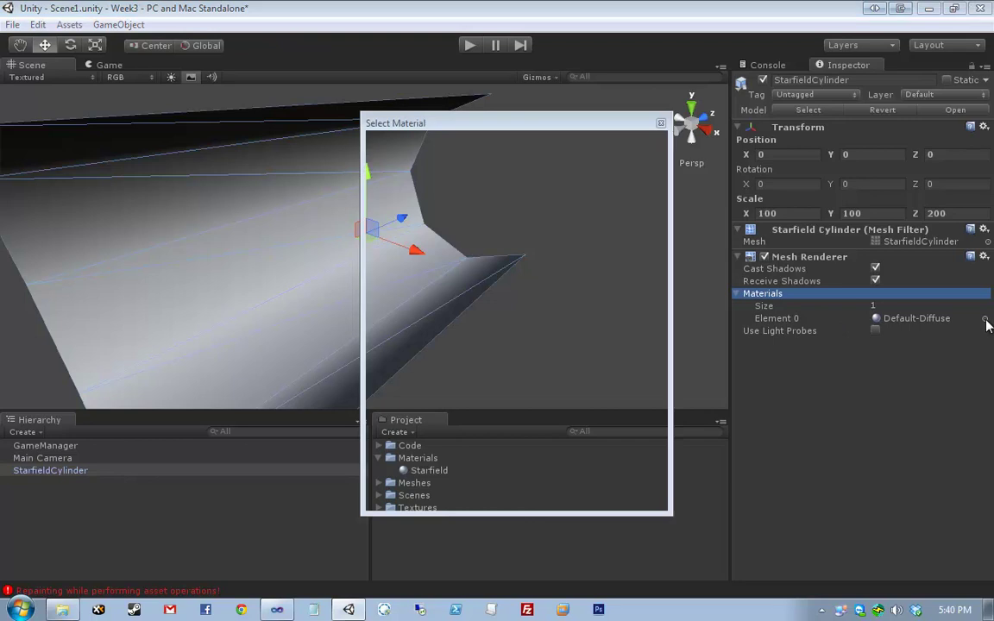
click(476, 208)
drag(478, 129, 515, 113)
click(677, 194)
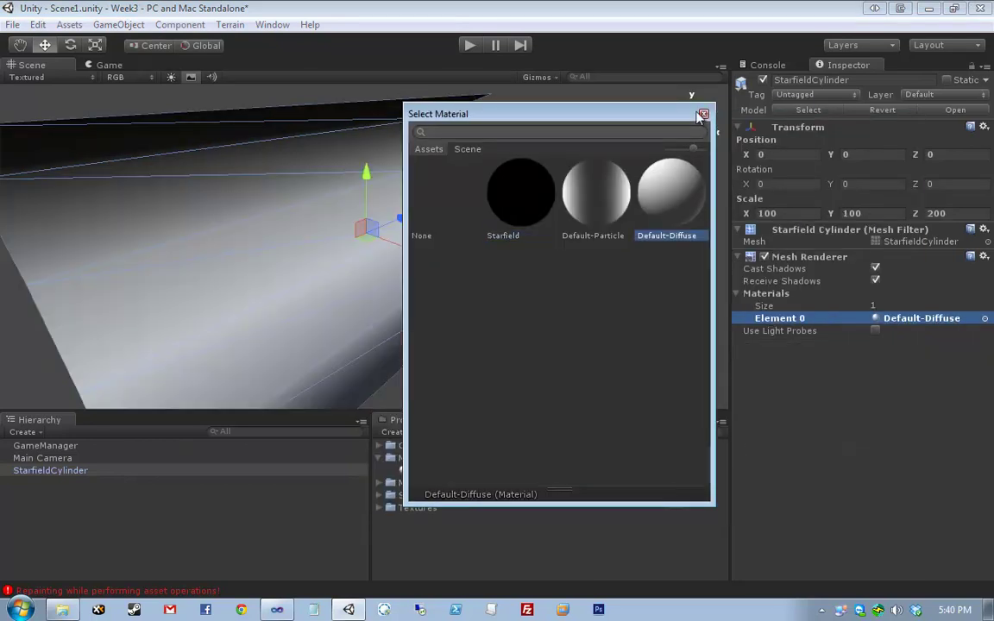
click(700, 109)
click(738, 294)
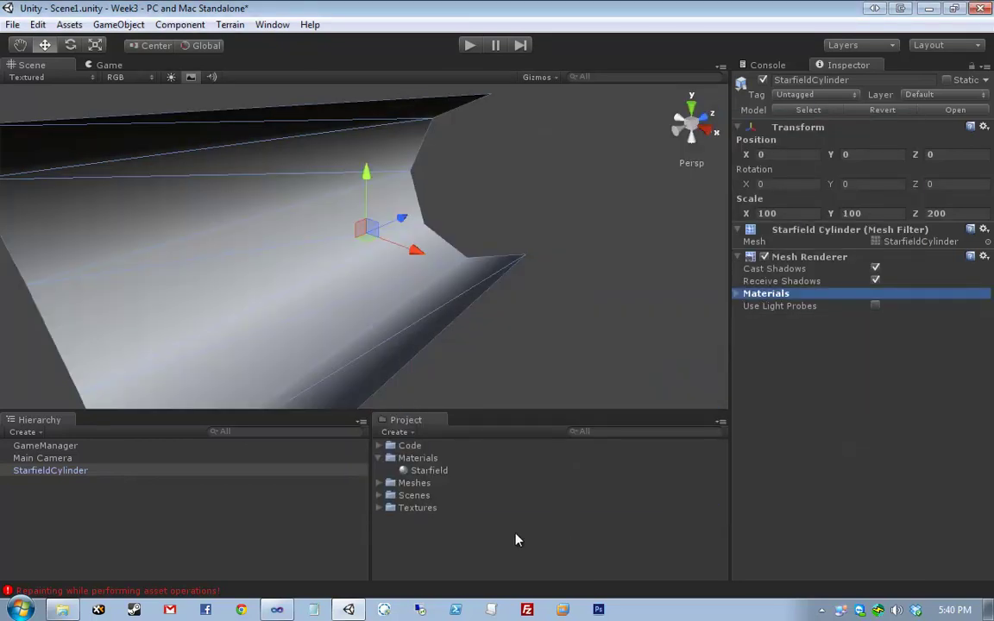
click(429, 471)
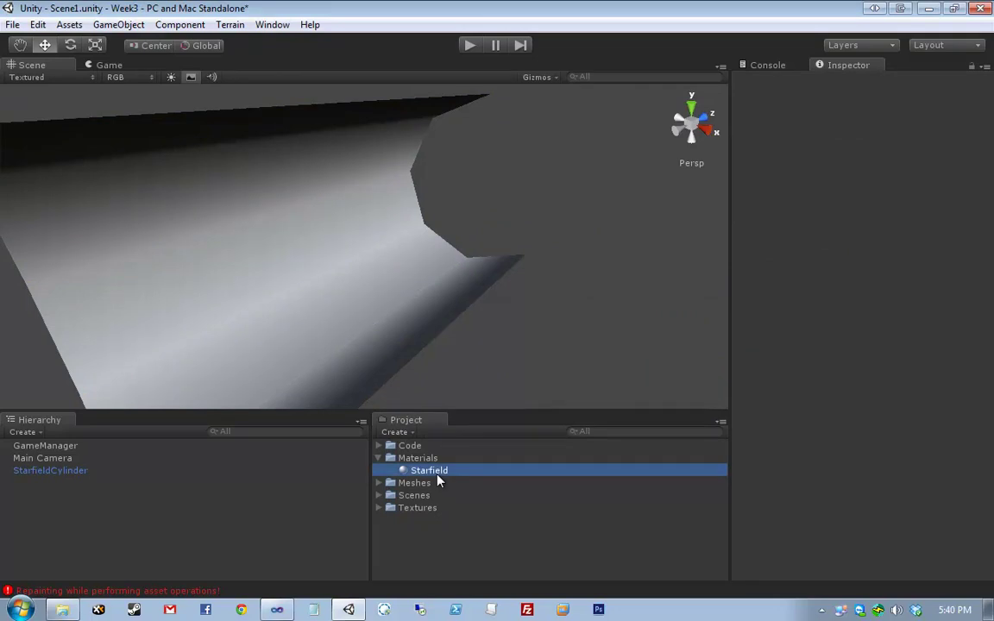
Step: Drag the Starfield material onto the cylinder in the Scene view, turning it black
drag(436, 475, 405, 277)
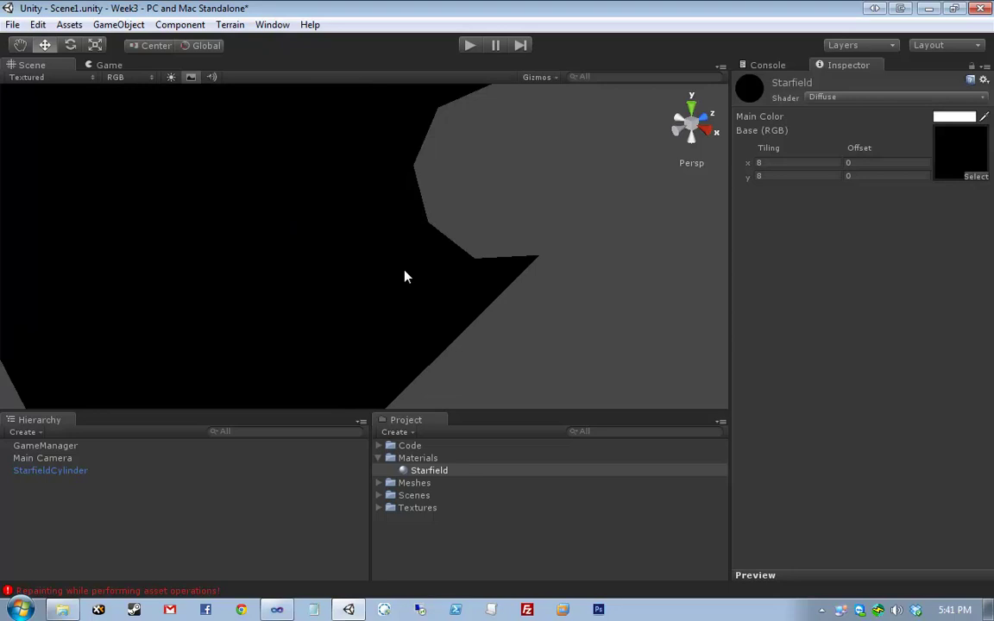
scroll(470, 246, down, 5)
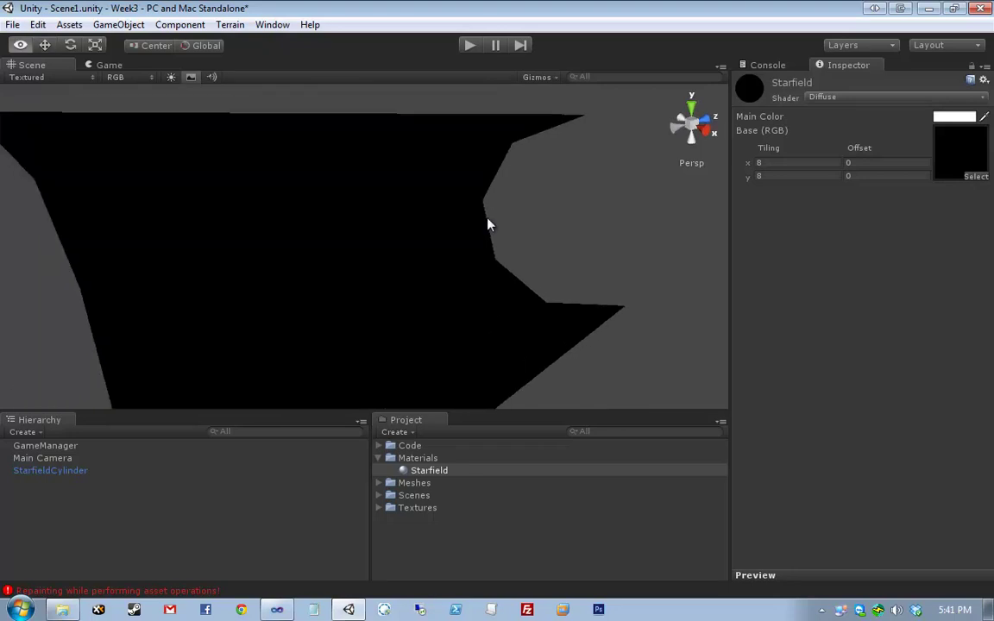
scroll(486, 225, down, 5)
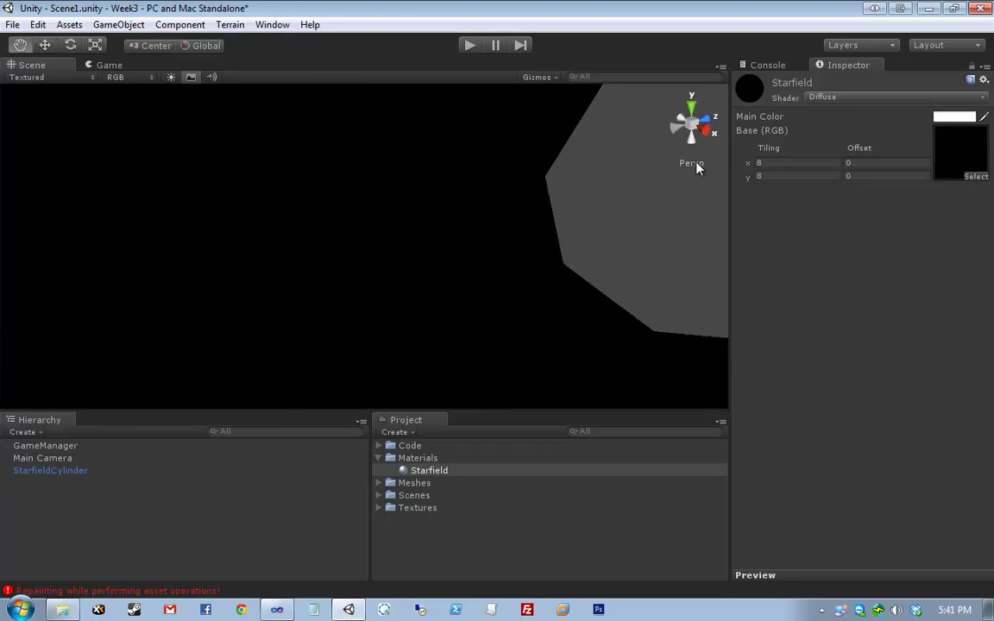
Step: Select and frame StarfieldCylinder, then orbit around the black cylinder to inspect it
click(278, 288)
key(f)
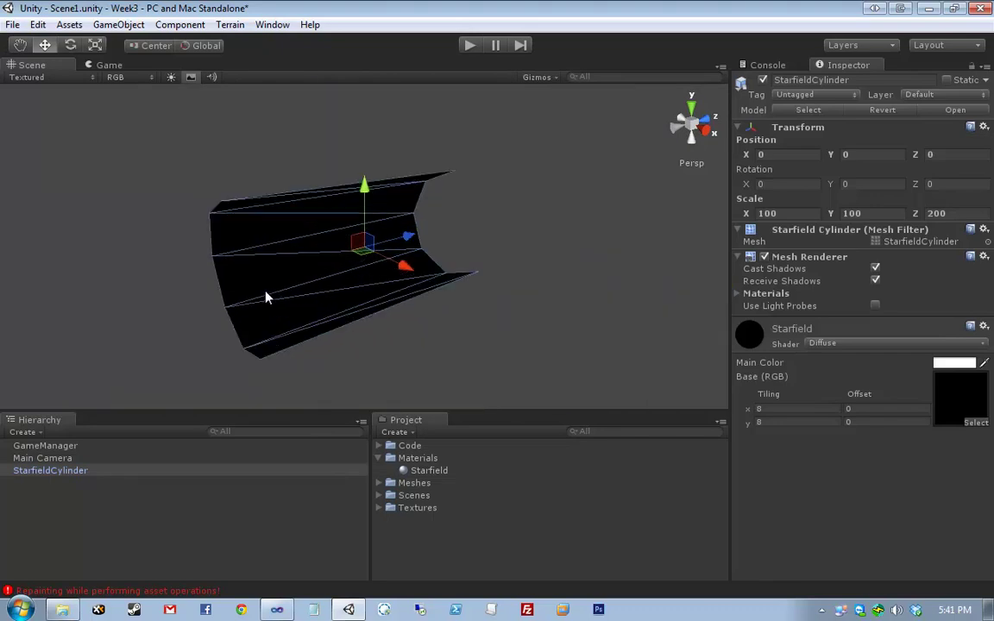
scroll(265, 296, up, 5)
scroll(265, 296, up, 5)
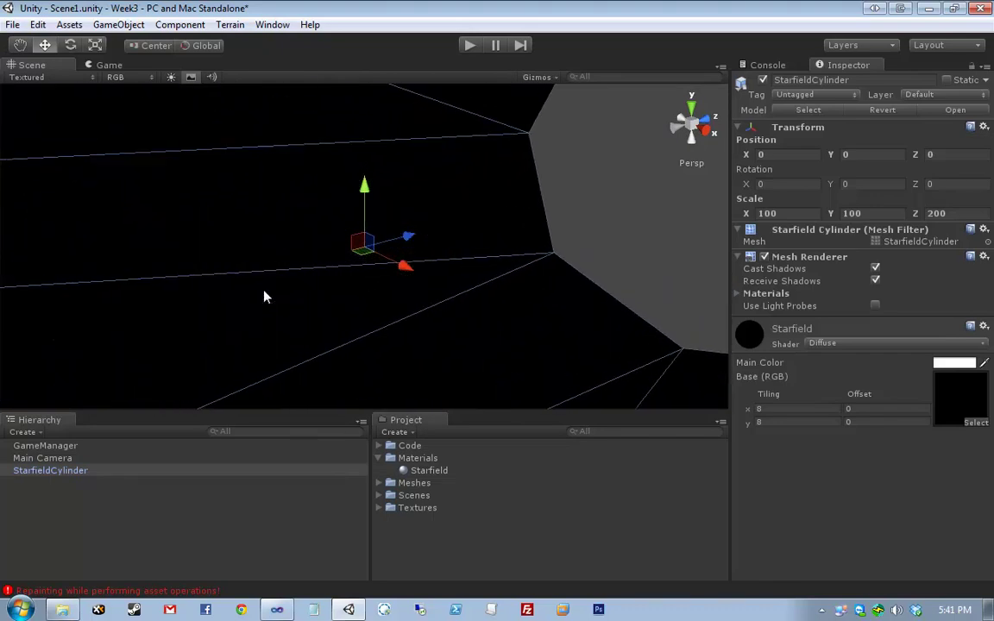
right_drag(265, 296, 304, 251)
scroll(308, 241, down, 5)
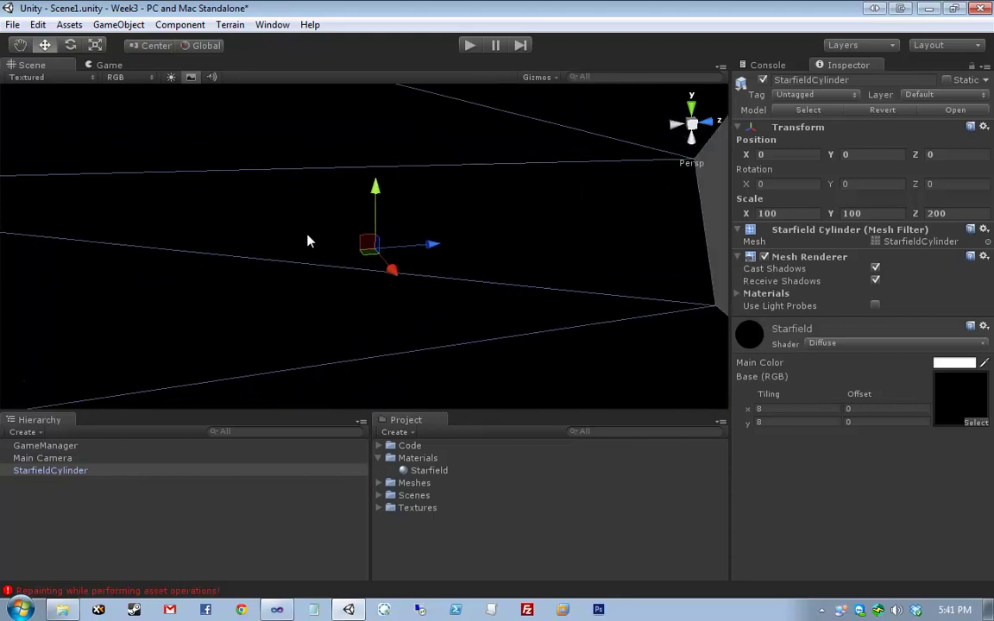
scroll(307, 241, down, 3)
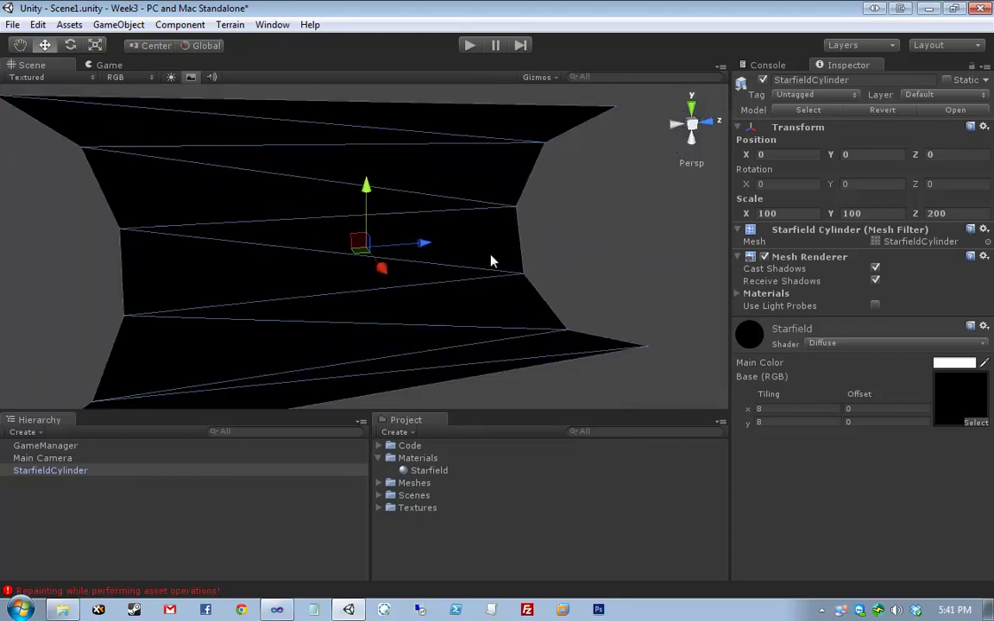
click(590, 255)
right_drag(353, 292, 549, 268)
Step: Pull the Main Camera back to Z -228.2236 and turn it to Y rotation 280.0982
click(104, 66)
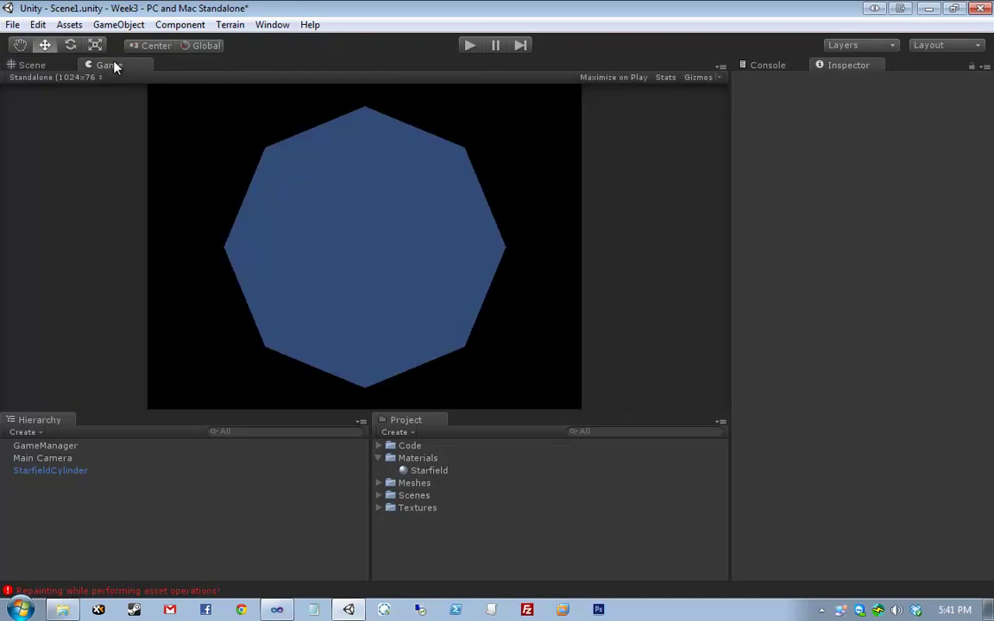
click(31, 66)
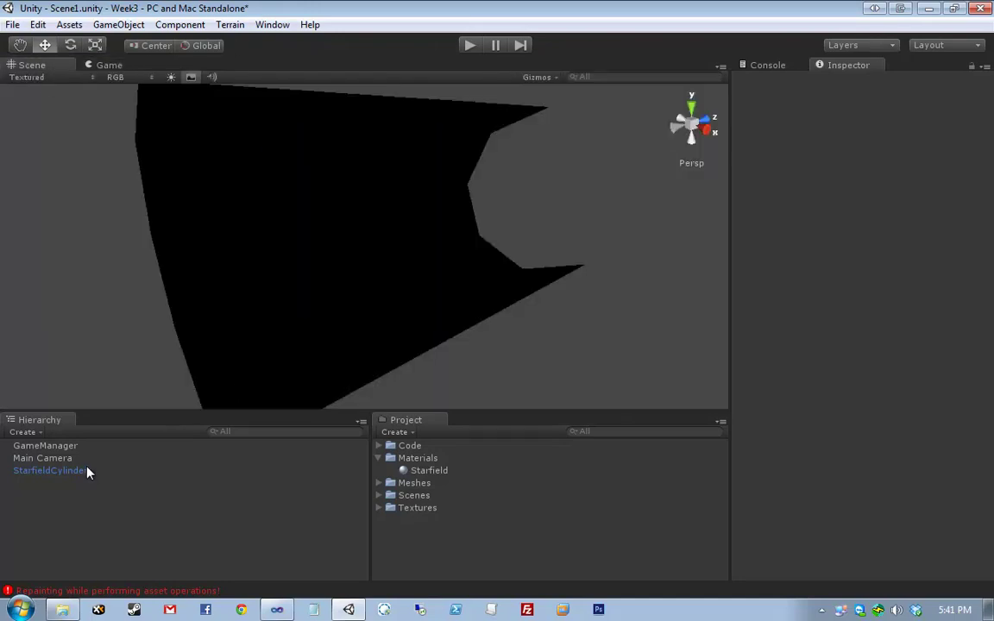
click(85, 458)
drag(457, 212, 384, 194)
click(71, 45)
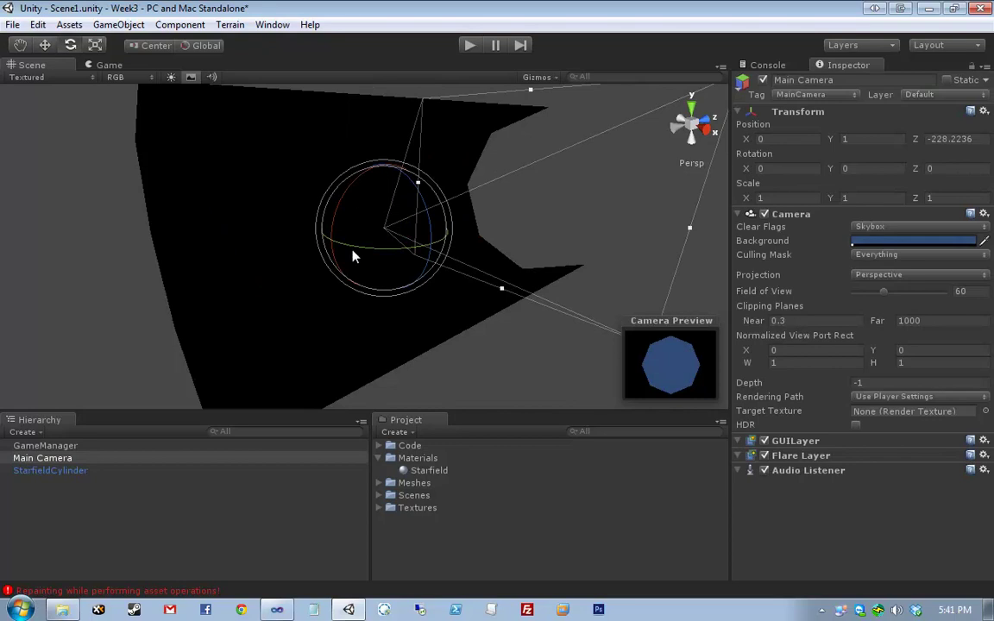
drag(353, 257, 524, 230)
Step: Test the camera view in Play mode, then stop and return to the Scene view
click(108, 65)
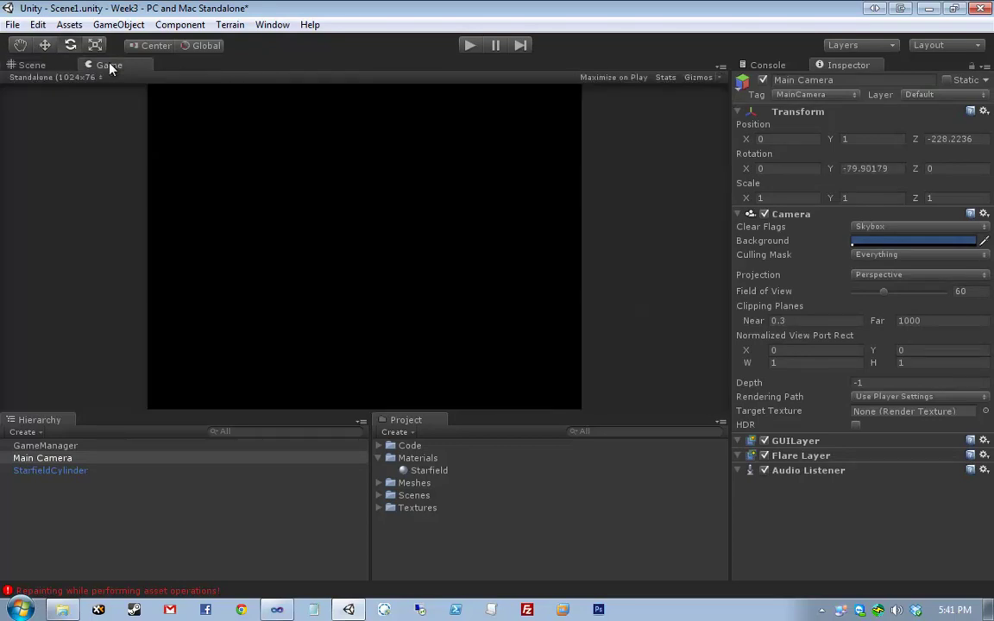
click(469, 44)
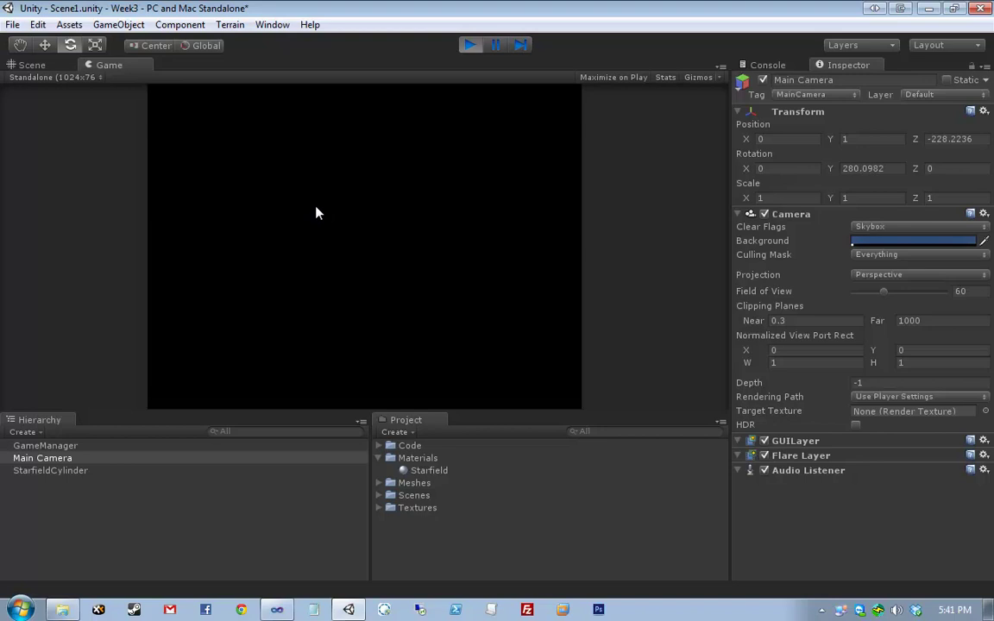
click(469, 45)
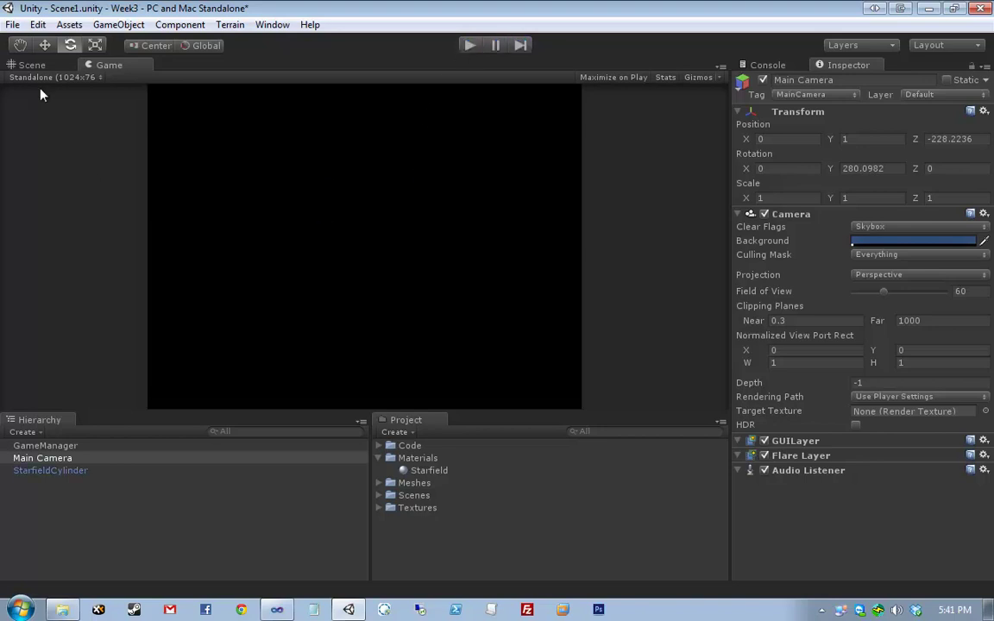
click(32, 64)
click(548, 256)
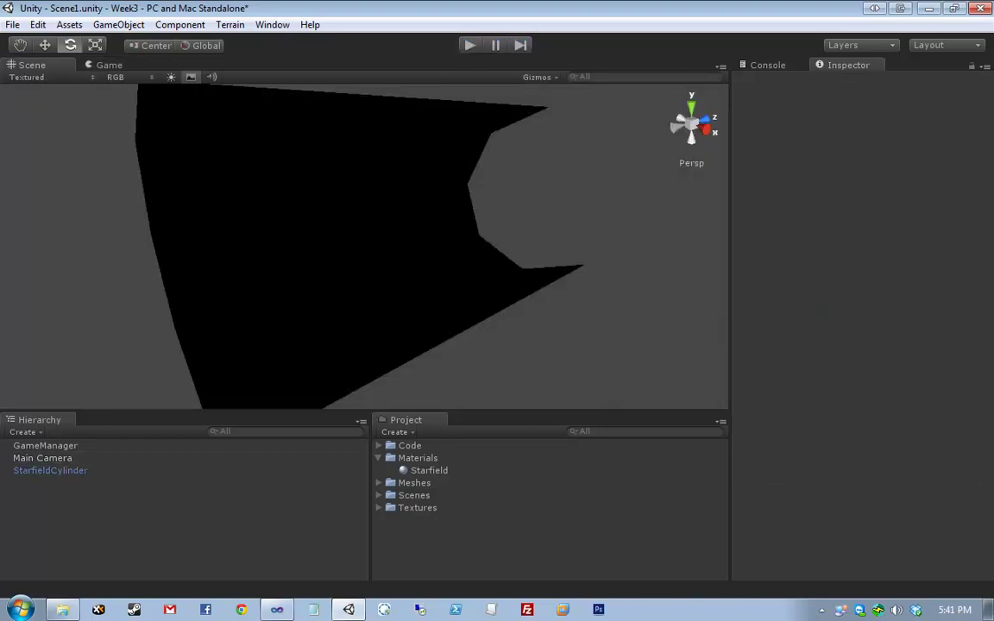
click(434, 471)
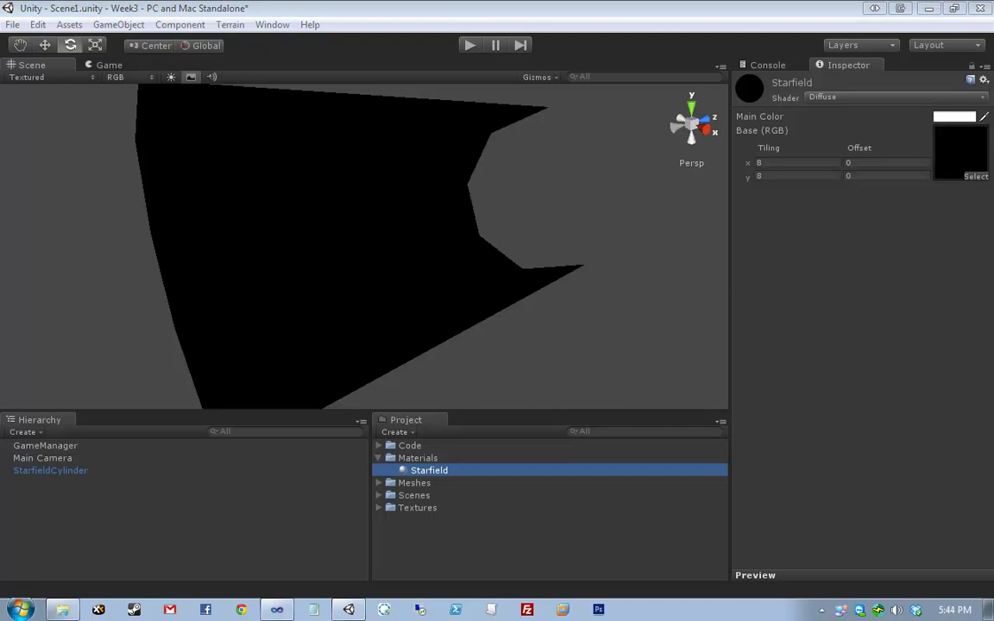
alt+drag(423, 232, 388, 288)
scroll(388, 288, up, 3)
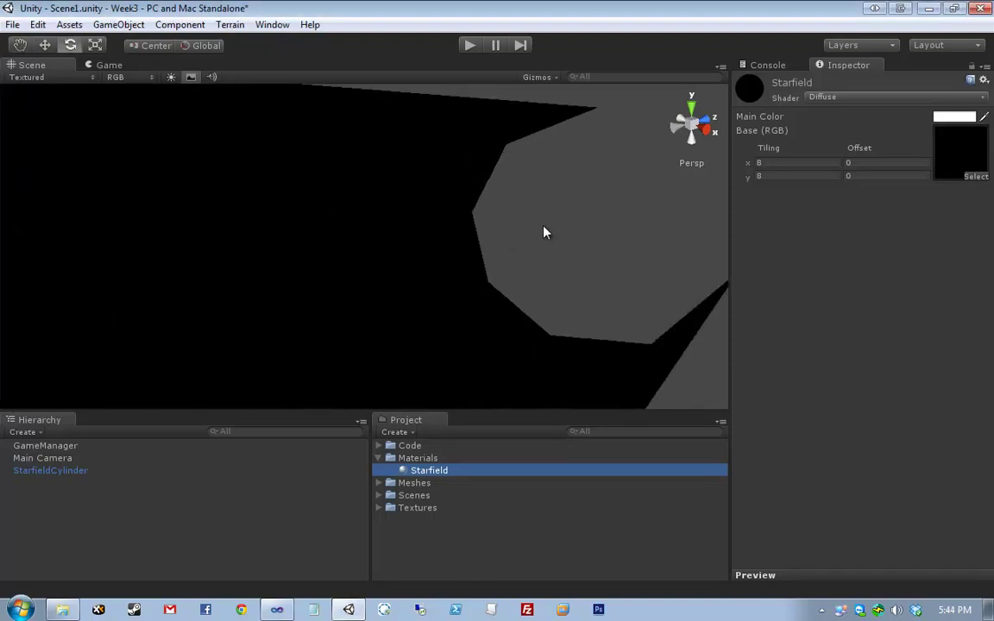
click(483, 244)
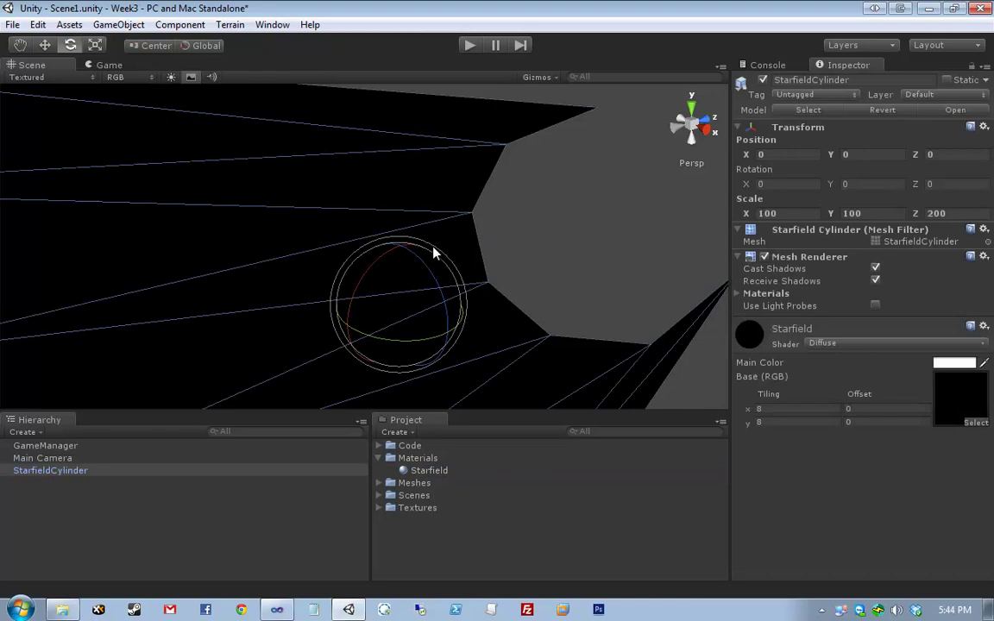
click(45, 44)
alt+drag(632, 244, 482, 269)
scroll(550, 291, down, 5)
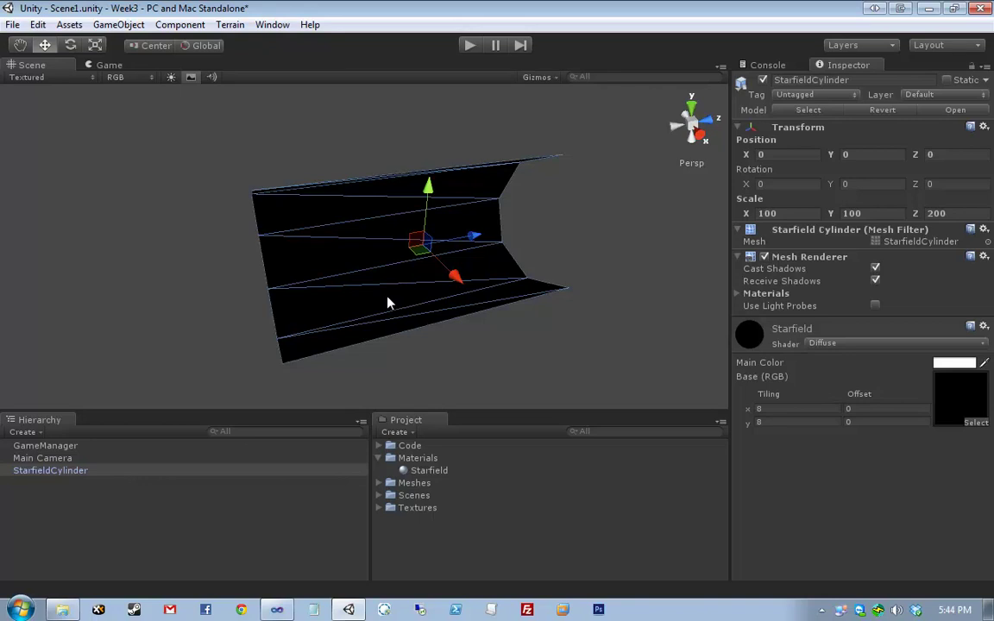
Step: Create two empty GameObjects from the GameObject menu
click(153, 490)
click(119, 24)
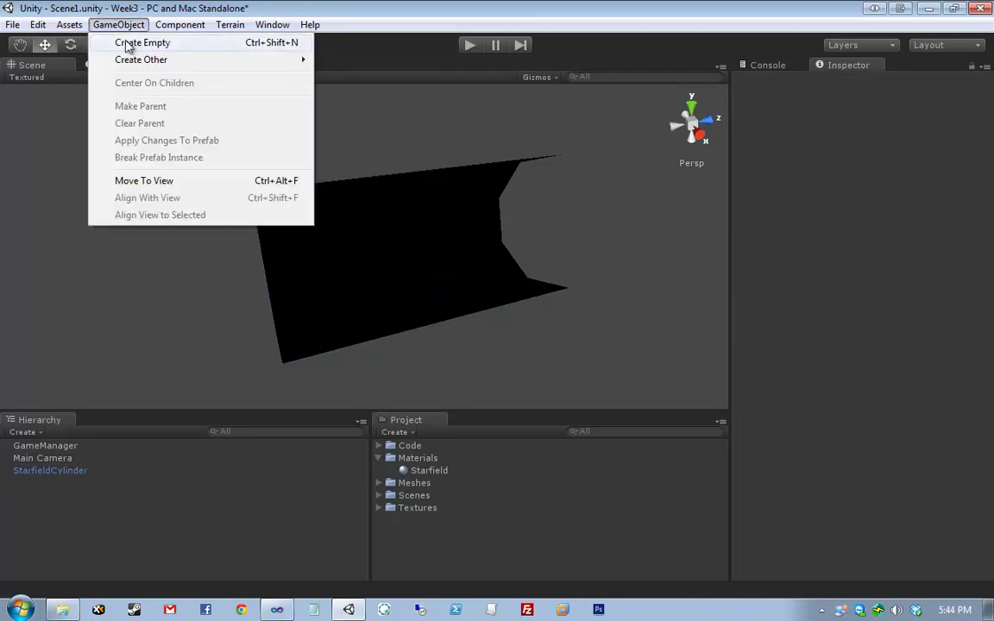
click(143, 42)
click(118, 24)
click(134, 43)
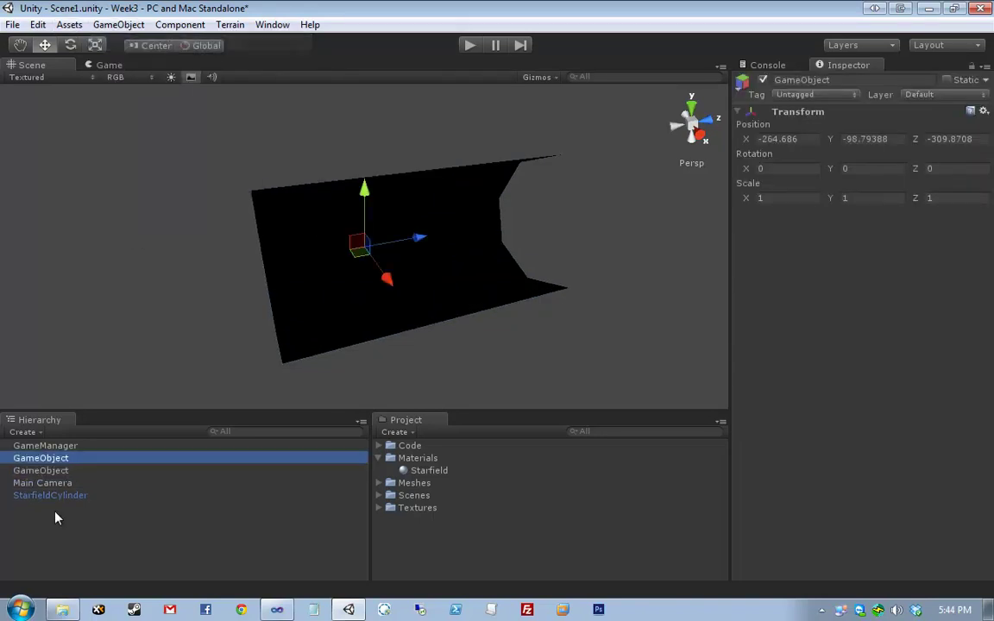
Step: Rename the two empty objects Segment1 and Segment2
click(47, 461)
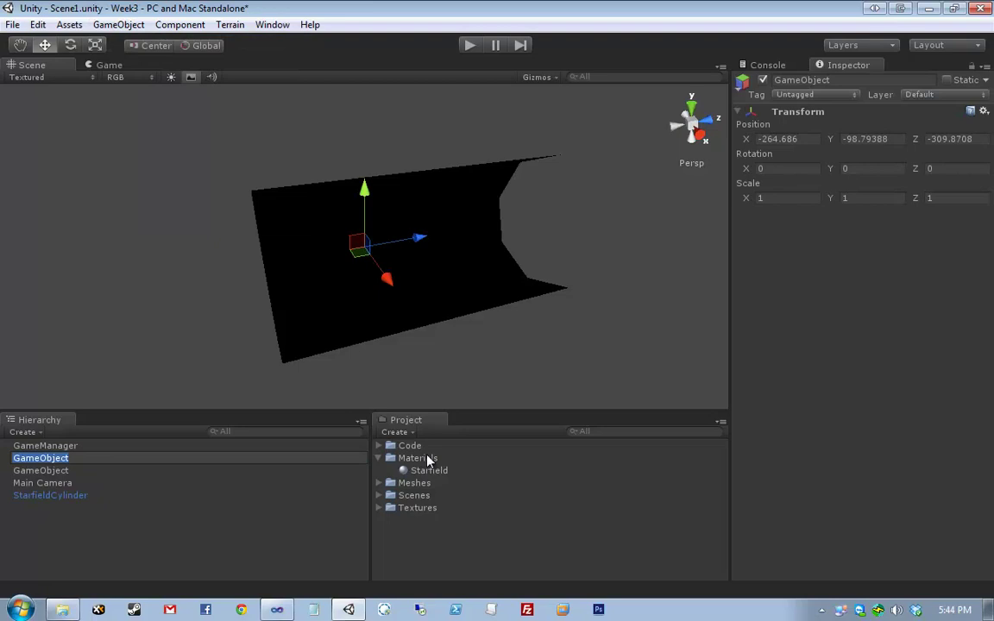
text(Segment1)
key(Return)
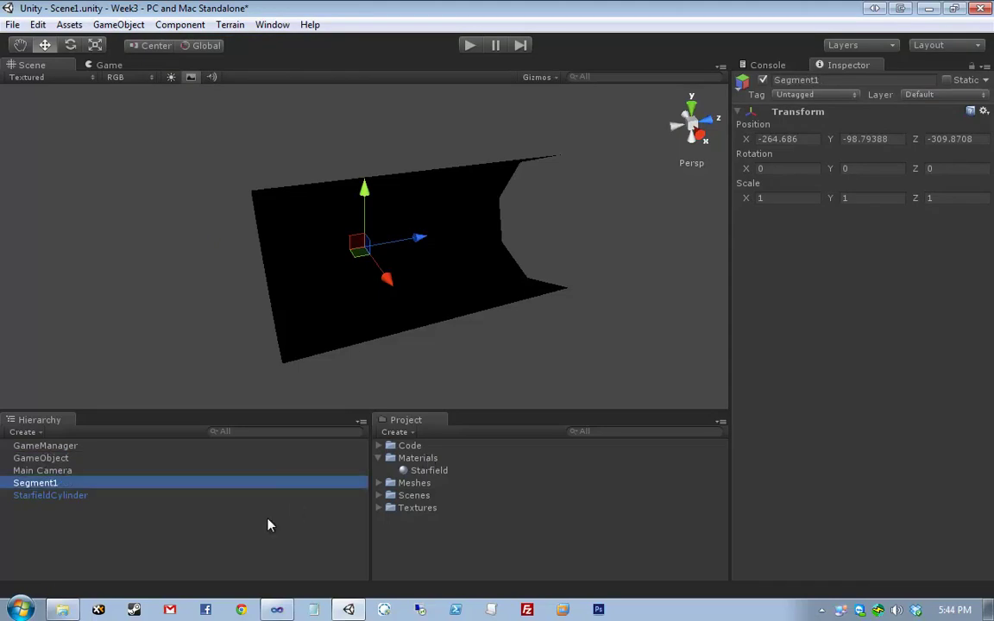
click(95, 459)
click(69, 460)
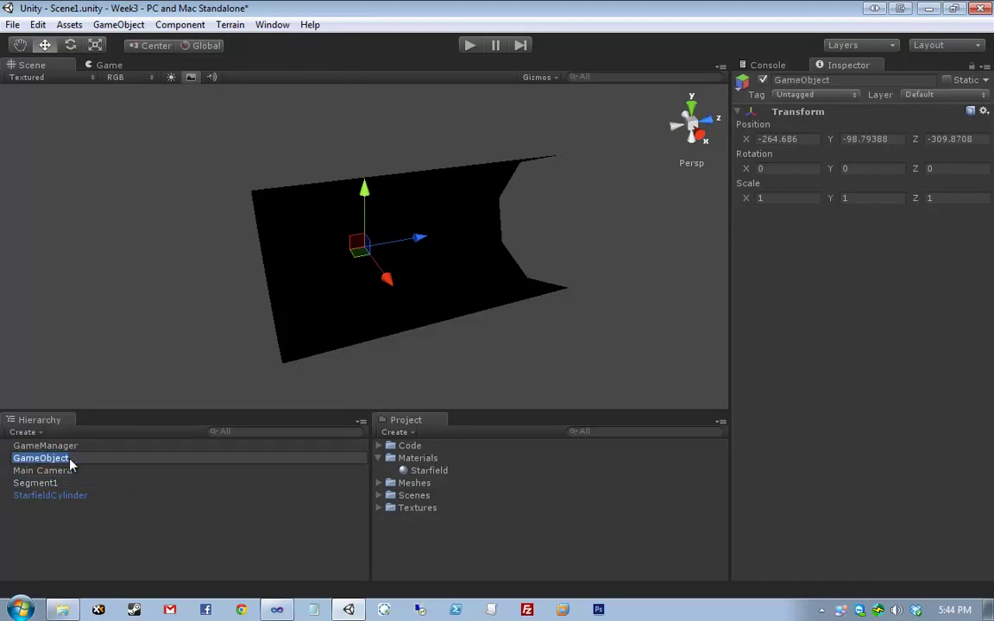
text(Segment2)
key(Return)
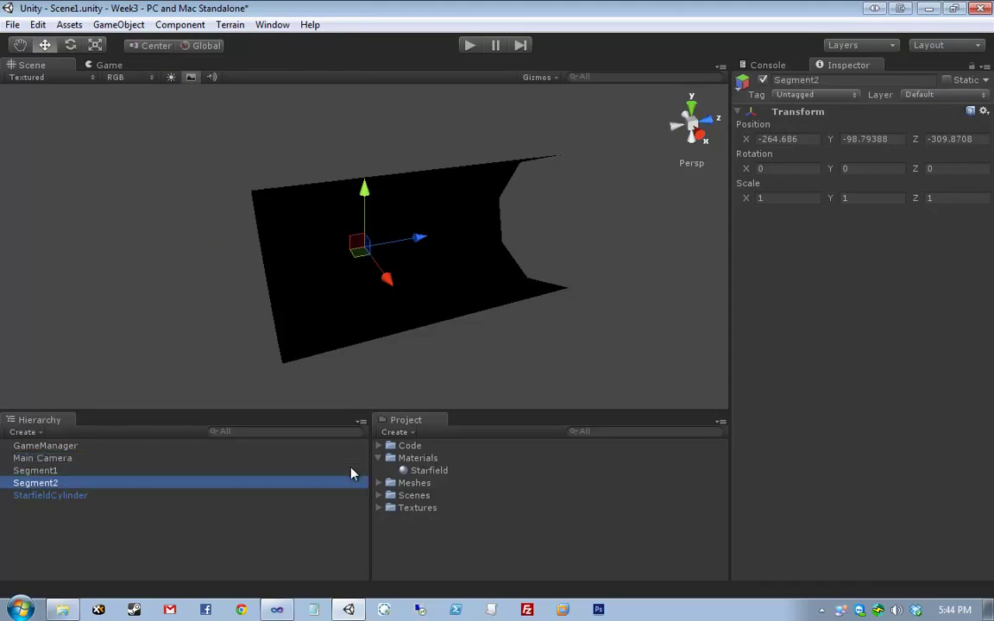
Step: Inspect the StarfieldCylinder and Segment1 transforms, leaving StarfieldCylinder selected
click(62, 498)
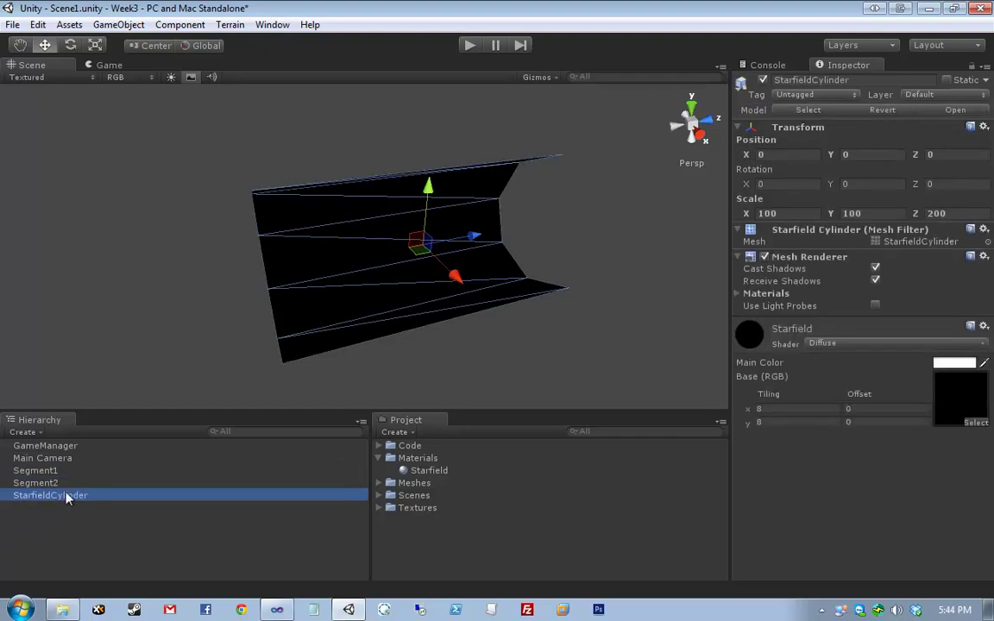
click(54, 471)
click(56, 497)
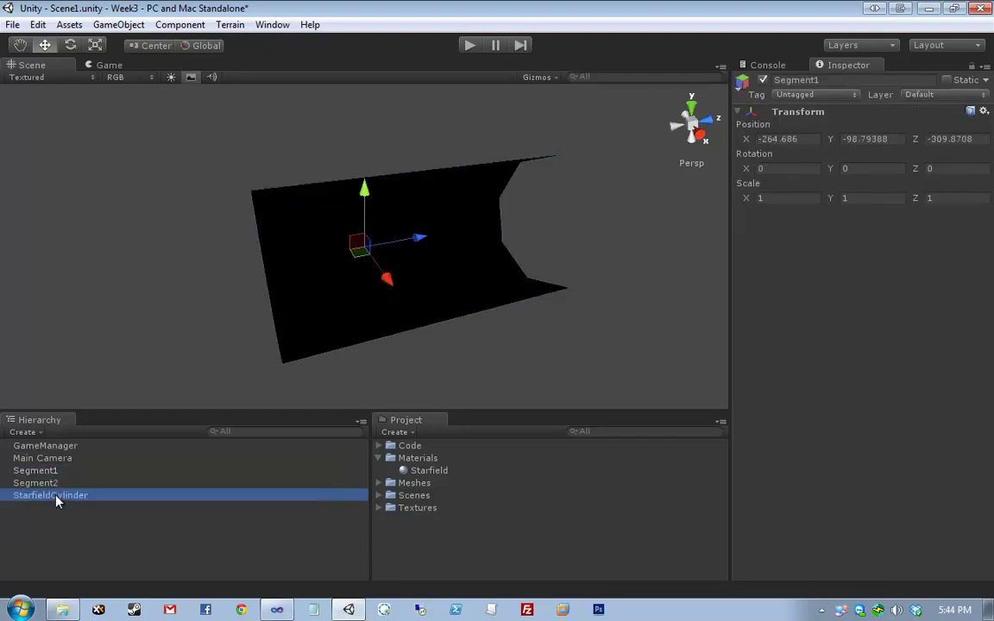
Step: Make StarfieldCylinder a child of Segment1 and compare their transforms
drag(56, 499, 45, 471)
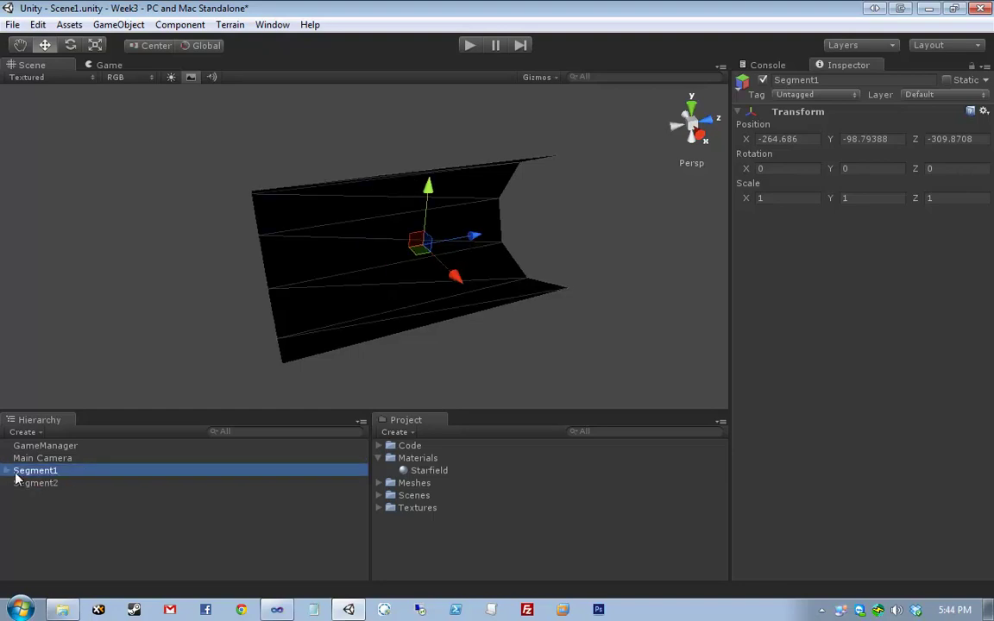
click(9, 472)
scroll(413, 273, up, 5)
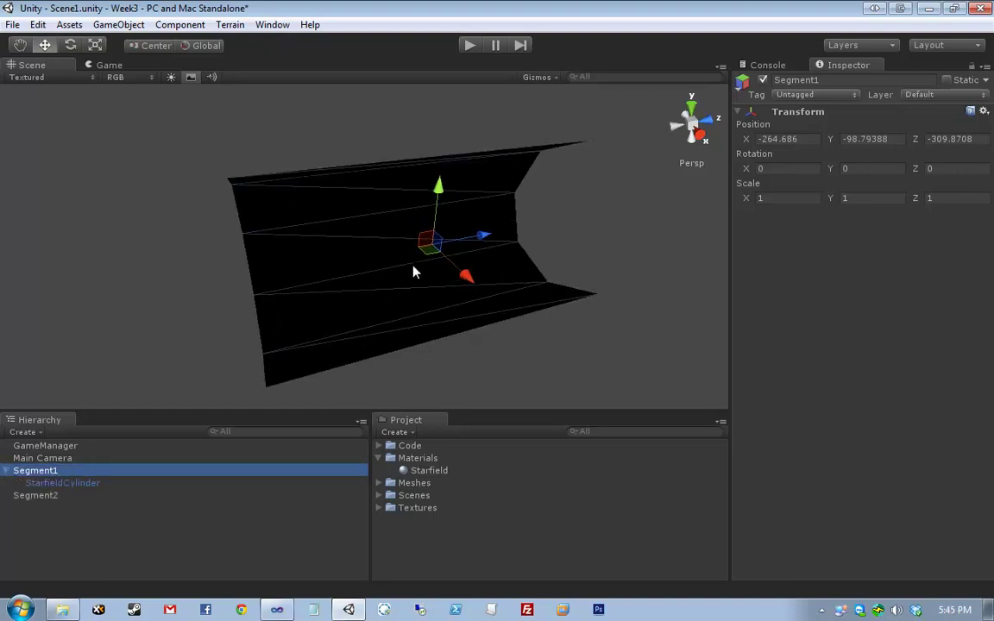
click(62, 483)
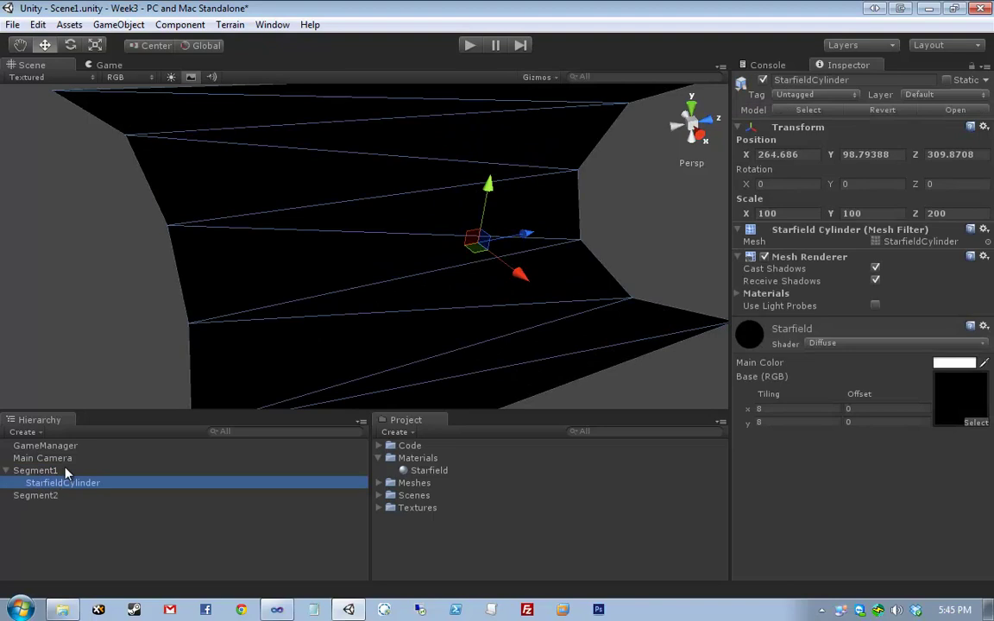
click(66, 470)
click(66, 482)
click(67, 471)
click(67, 483)
Step: Delete Segment2 and duplicate Segment1 along with its StarfieldCylinder child
click(60, 496)
key(Delete)
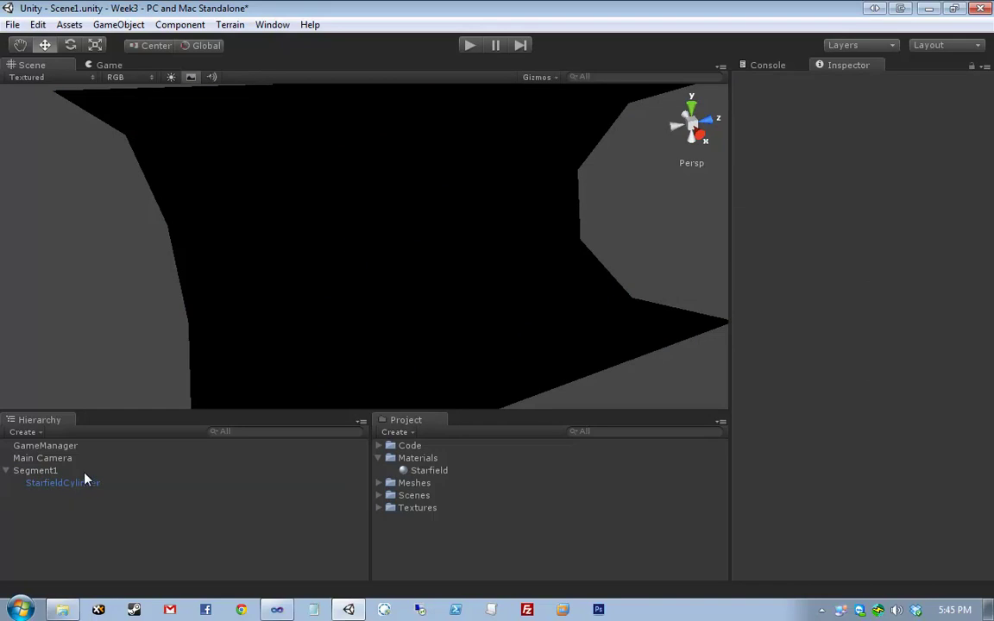
click(83, 473)
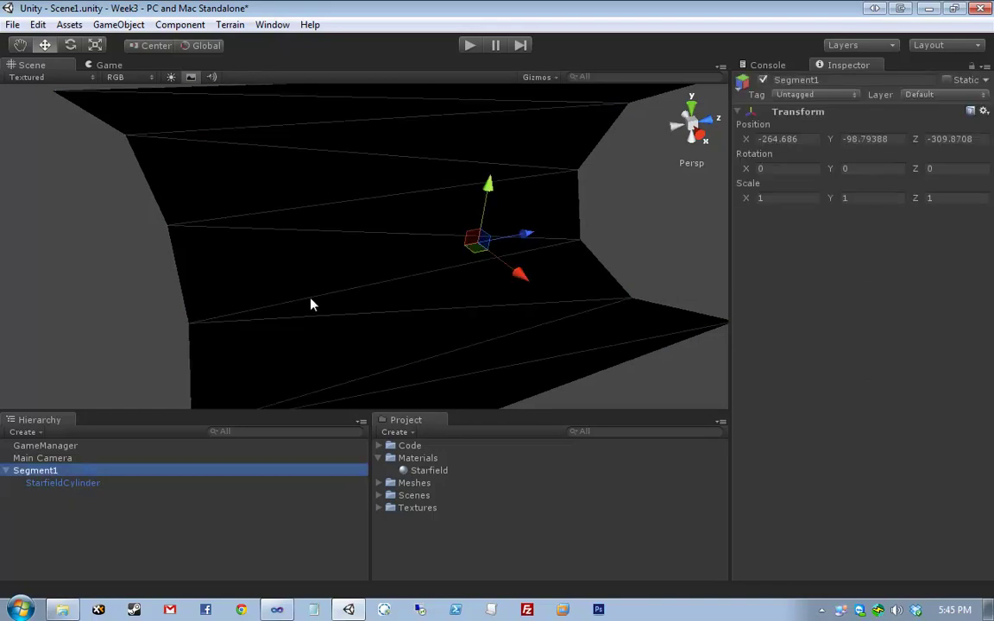
key(ctrl+d)
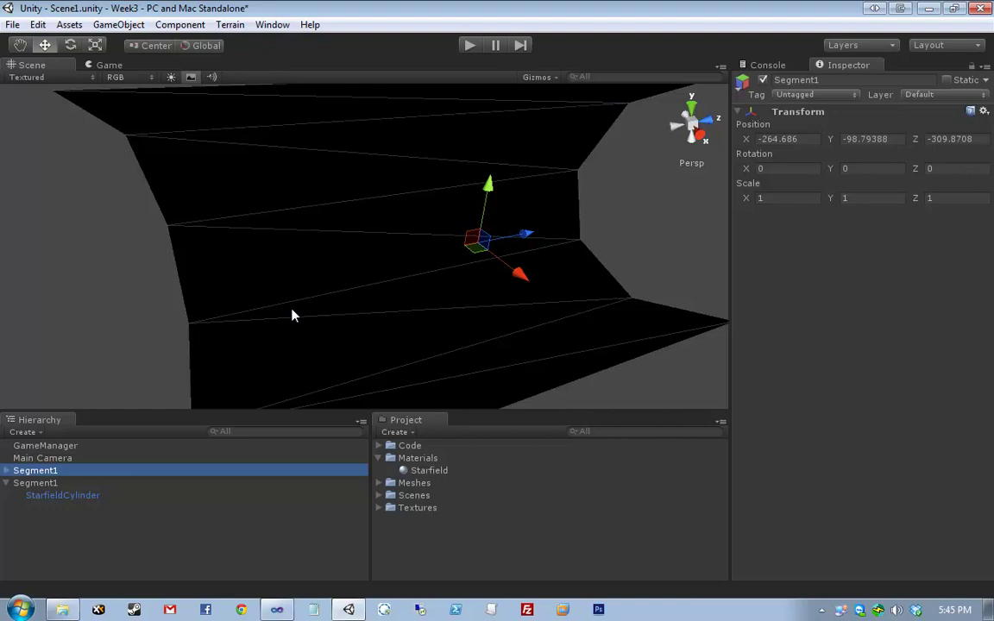
click(12, 471)
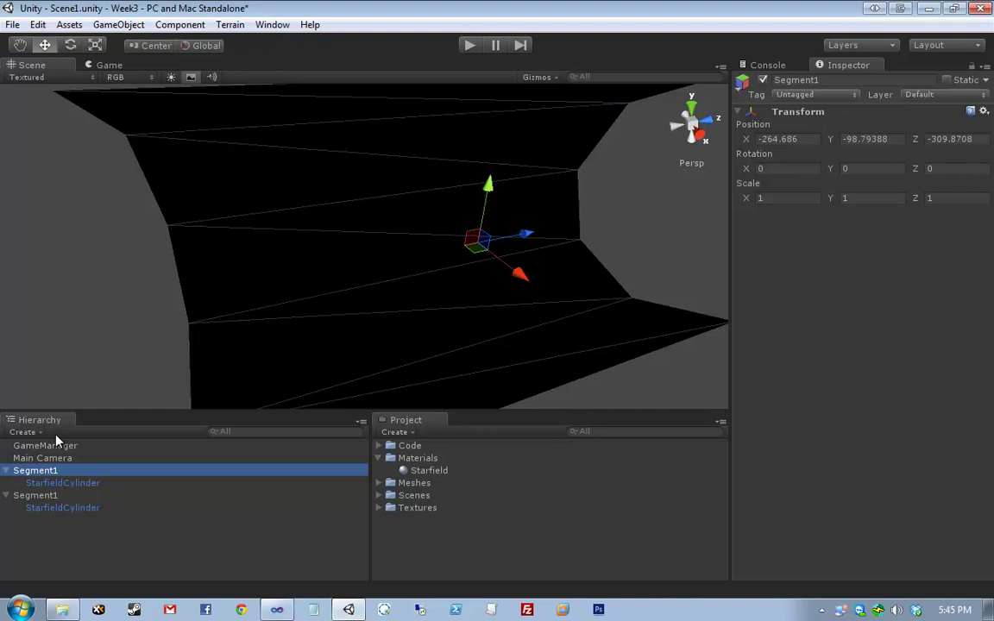
click(95, 485)
key(Down)
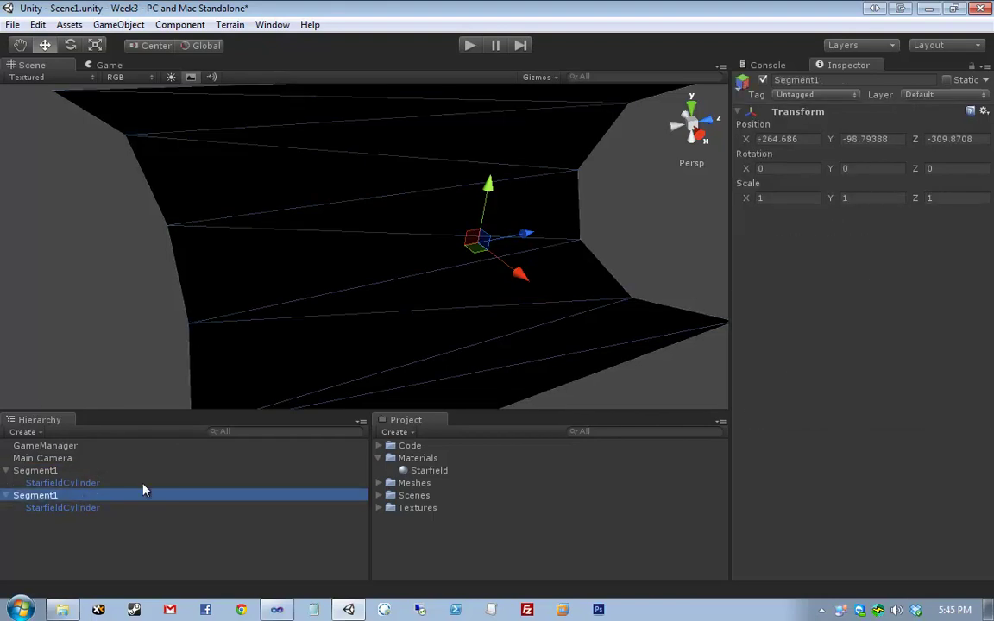
Step: Set the first Segment1's position to 0, 0, 0 and frame it in the Scene view
click(143, 482)
click(142, 472)
alt+drag(345, 345, 656, 155)
click(816, 139)
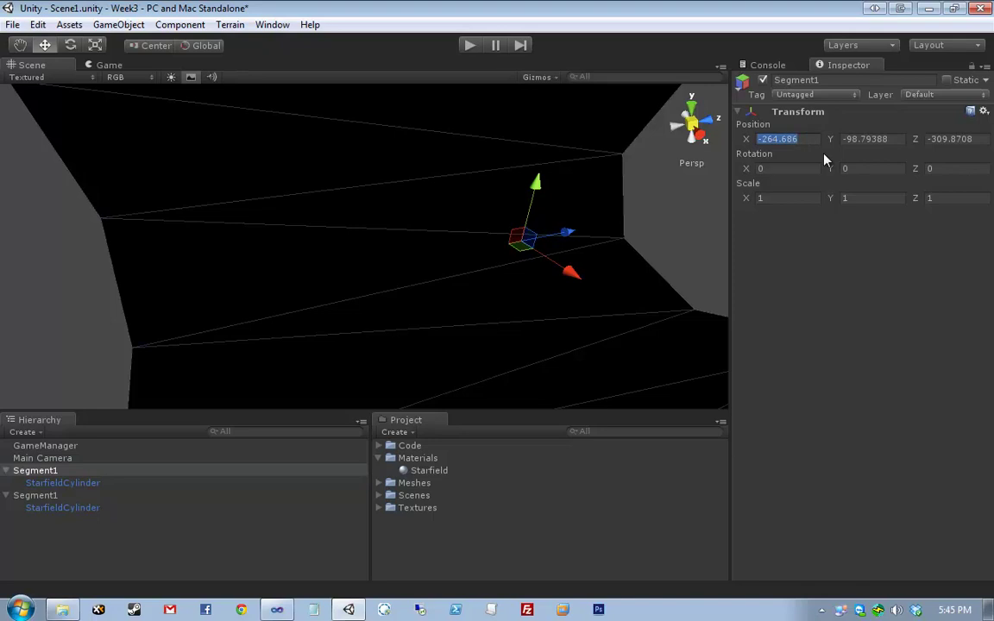
text(0)
key(Tab)
text(0)
key(Tab)
text(0)
key(Return)
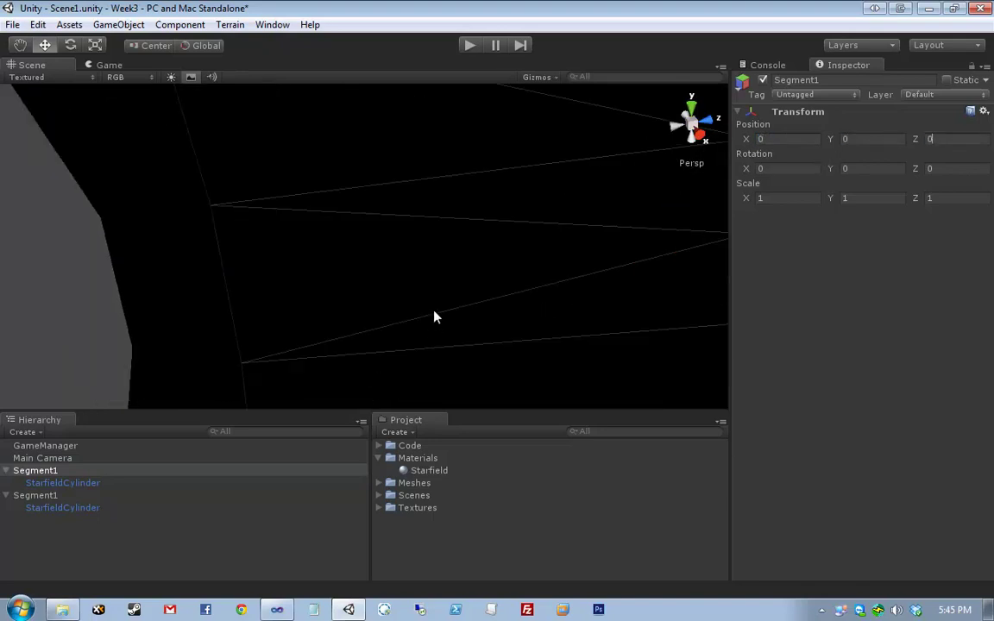
key(f)
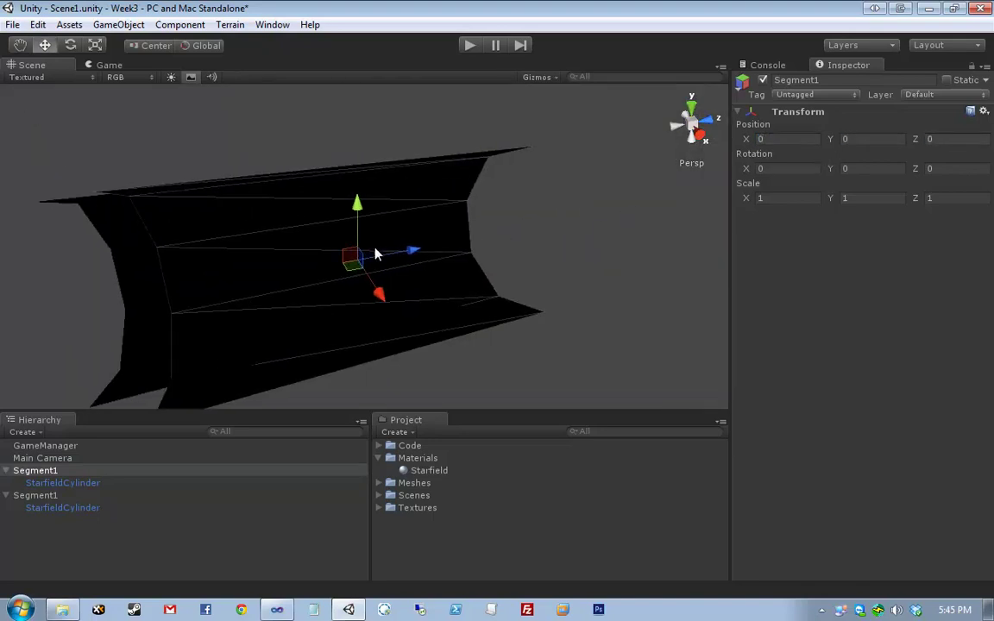
scroll(373, 252, up, 2)
Step: Zero the StarfieldCylinder child's position and compare it with Segment1's transform
click(72, 485)
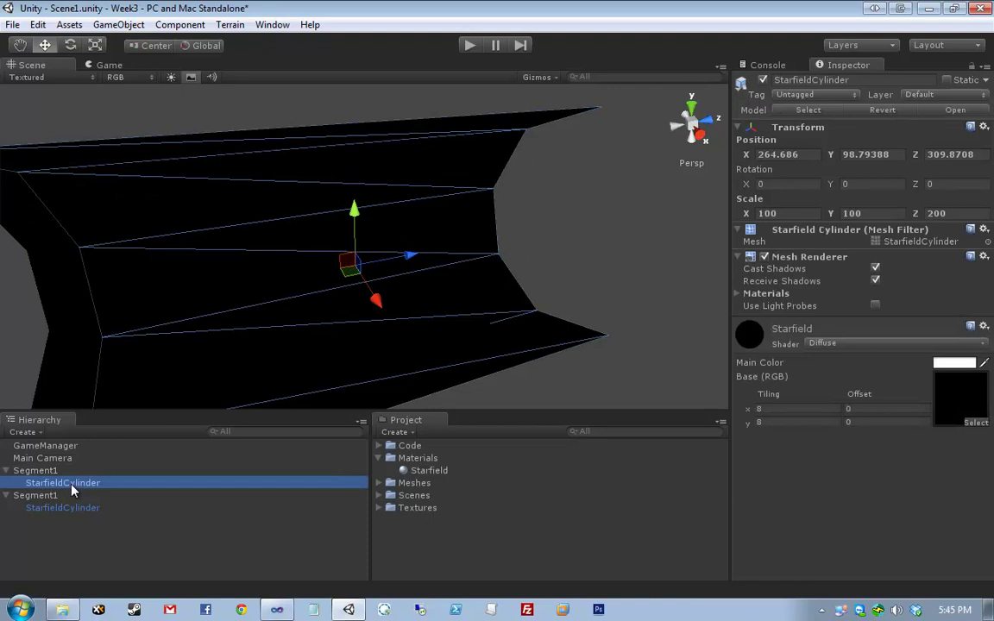
click(781, 155)
text(0)
key(Tab)
text(0)
key(Tab)
text(0)
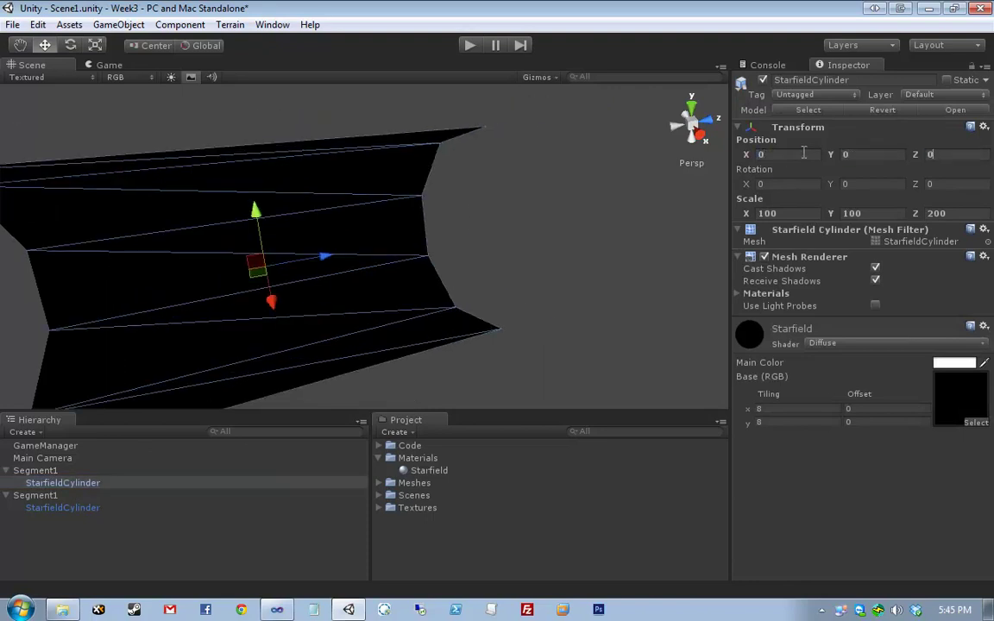
click(110, 471)
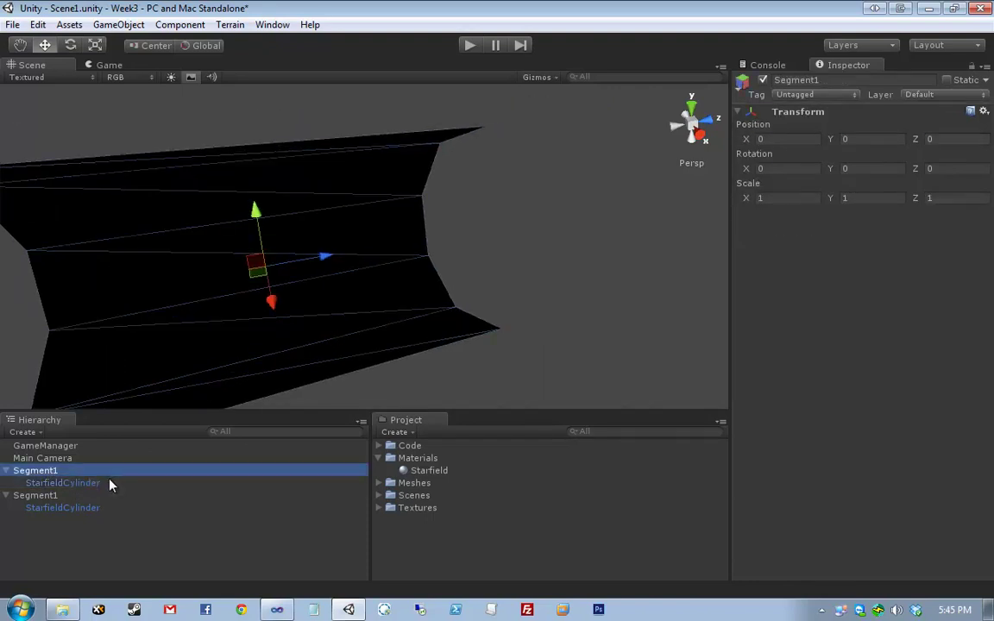
click(110, 480)
click(110, 471)
click(111, 483)
scroll(348, 318, up, 3)
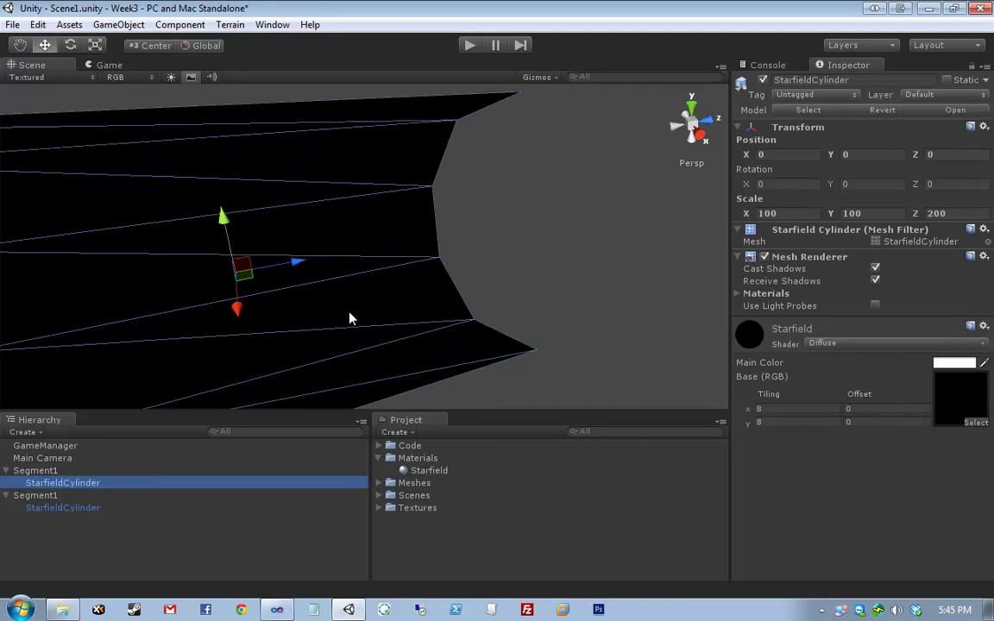
middle_drag(330, 325, 543, 256)
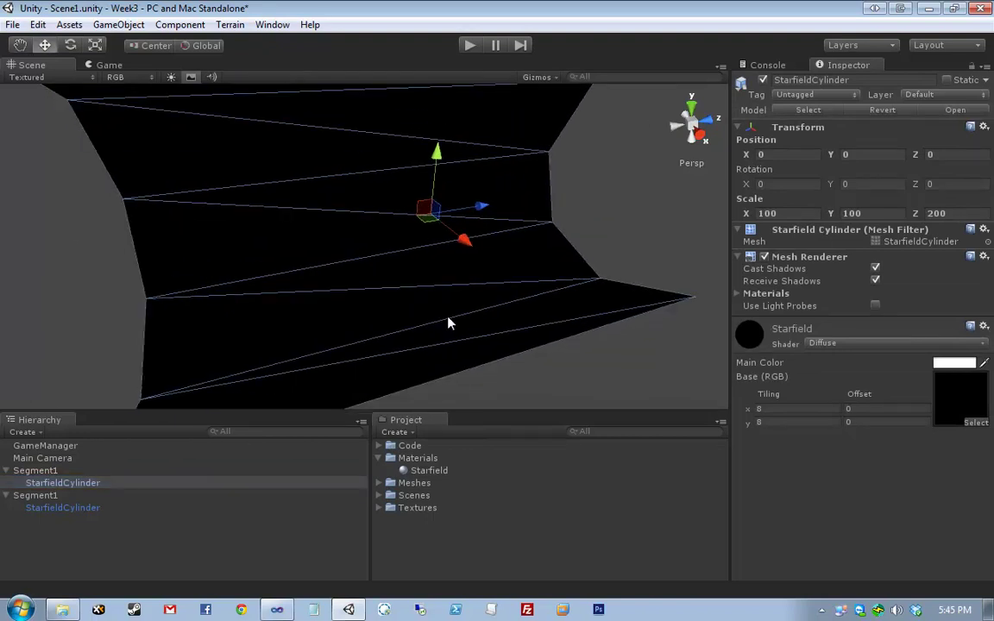
Step: Delete the duplicate Segment1 along with its child
click(39, 471)
click(41, 496)
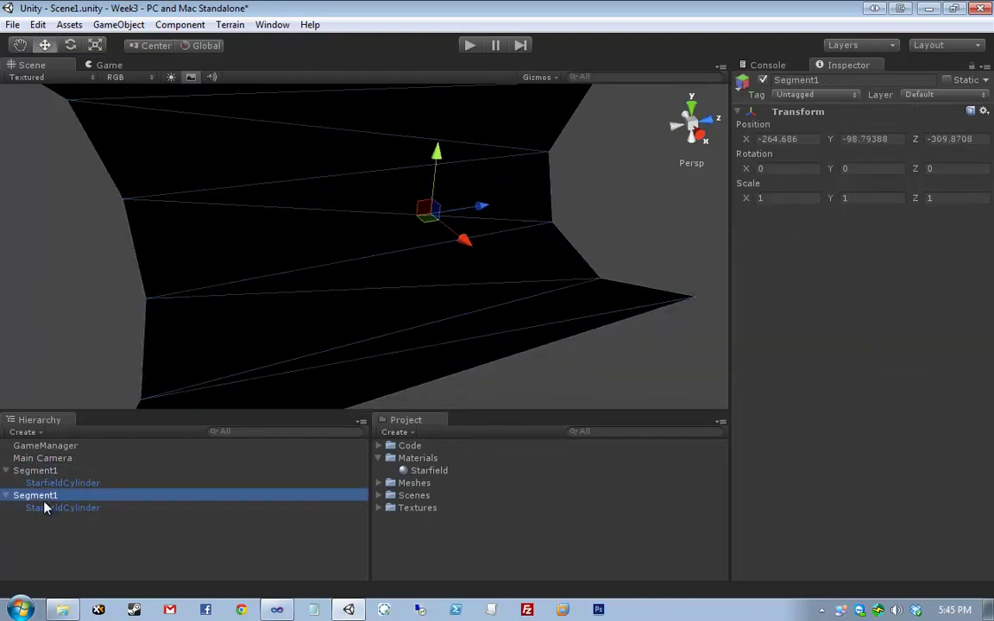
key(Delete)
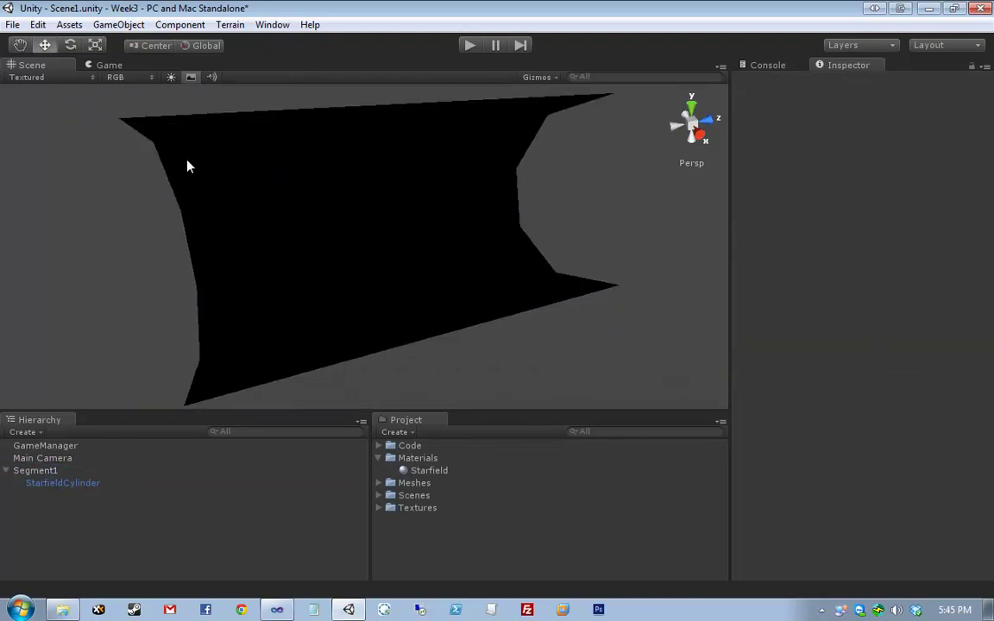
Step: Create an empty GameObject via GameObject > Create Empty and select it in the Hierarchy
click(118, 24)
click(147, 42)
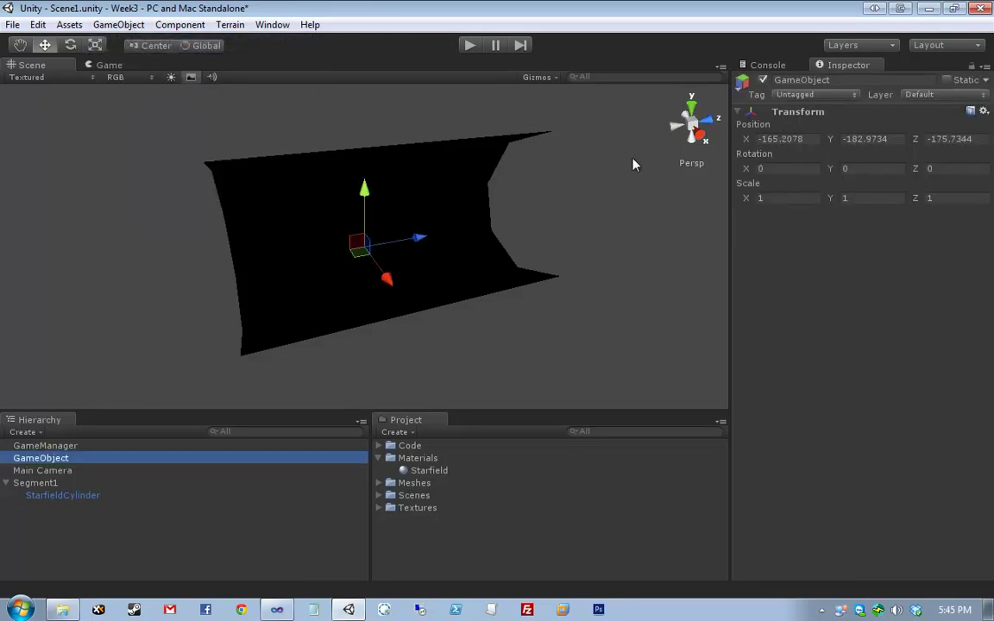
scroll(618, 189, up, 5)
scroll(619, 189, down, 4)
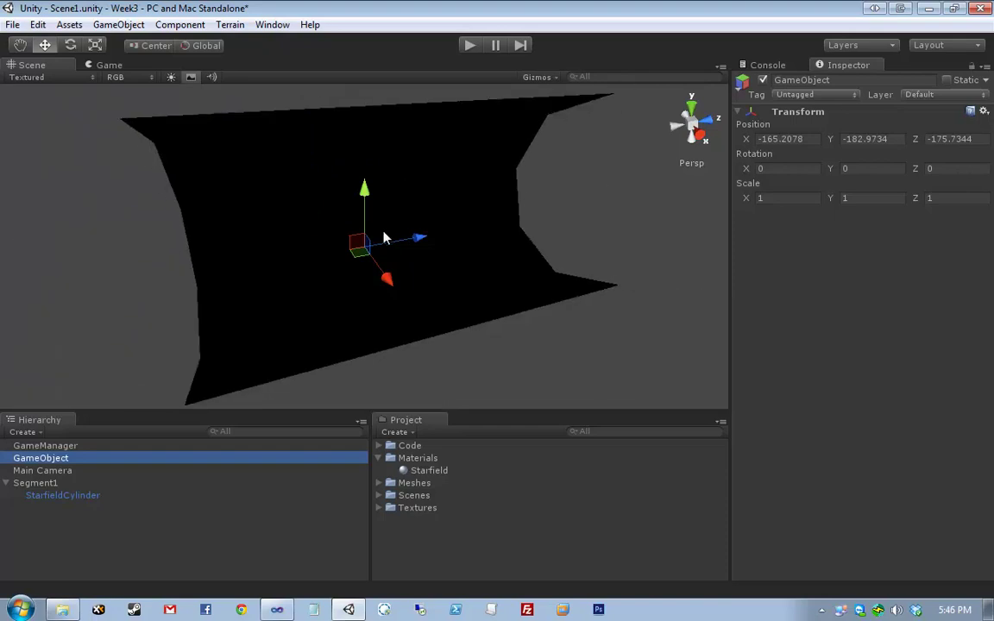
click(411, 243)
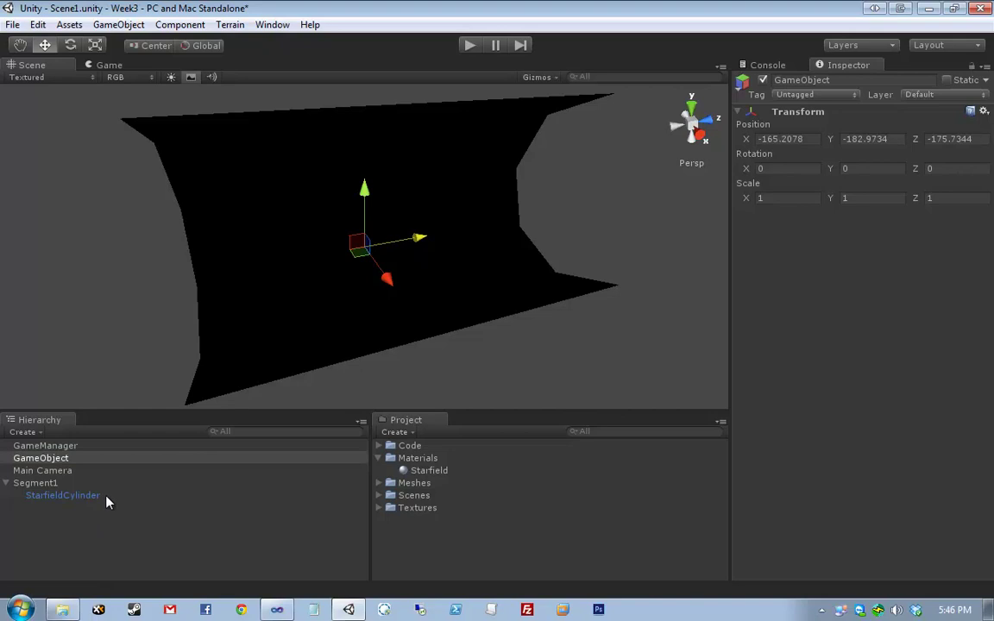
click(93, 459)
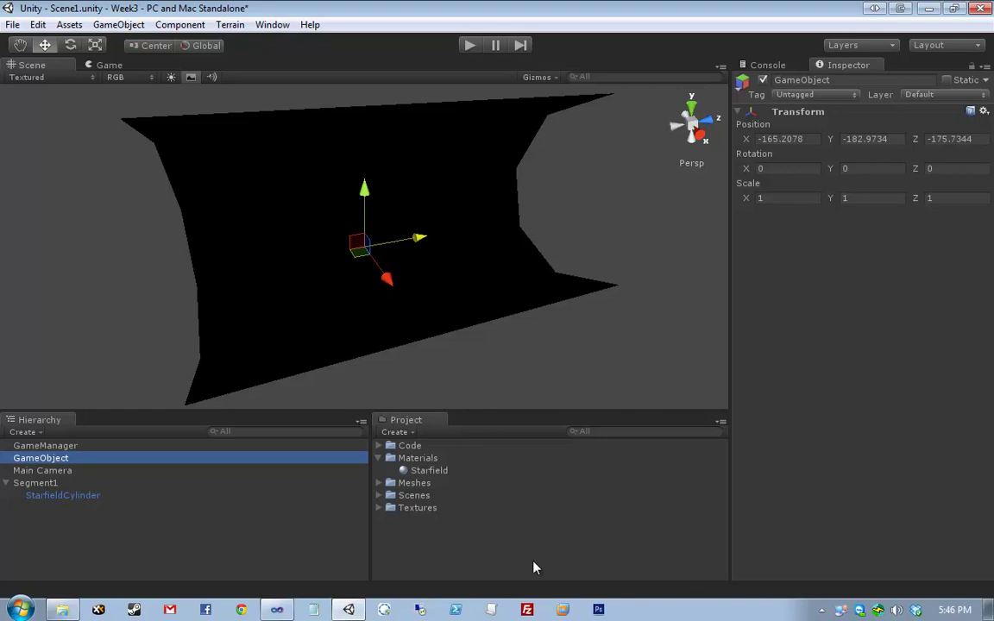
Step: Delete the stray empty GameObject and select Segment1 and its StarfieldCylinder in the Hierarchy
key(Delete)
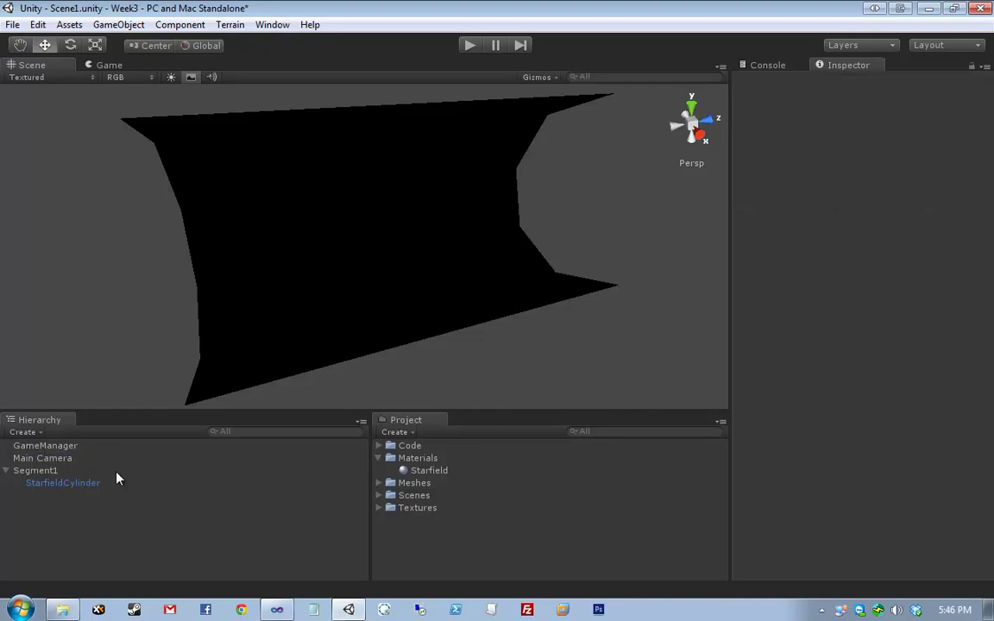
click(116, 471)
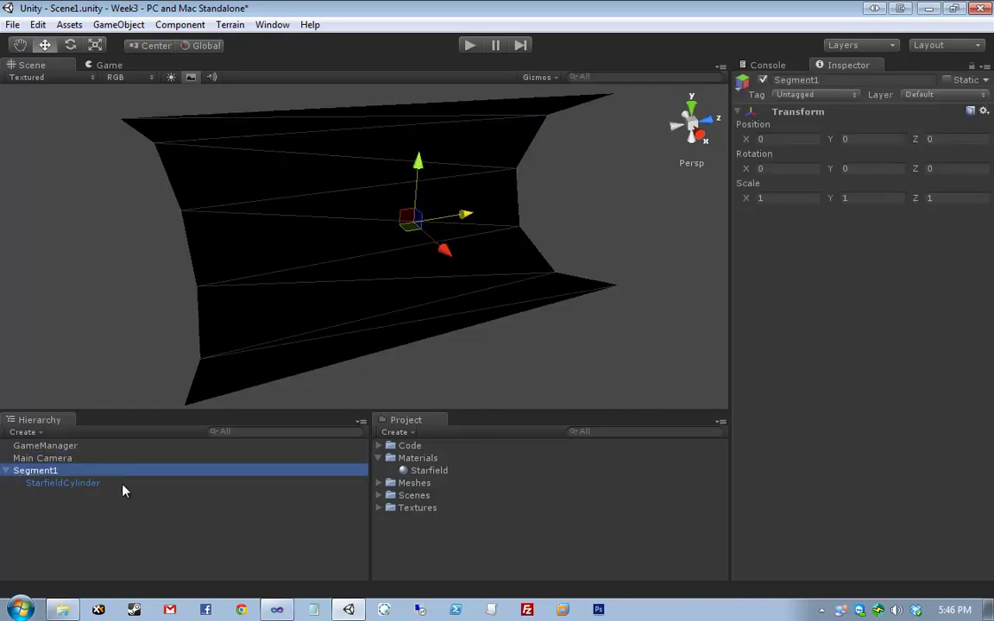
click(124, 484)
Step: Compare Segment1's transform with its StarfieldCylinder child, scaled 100, 100, 200
key(Up)
click(127, 482)
key(Up)
click(127, 483)
key(Up)
click(126, 482)
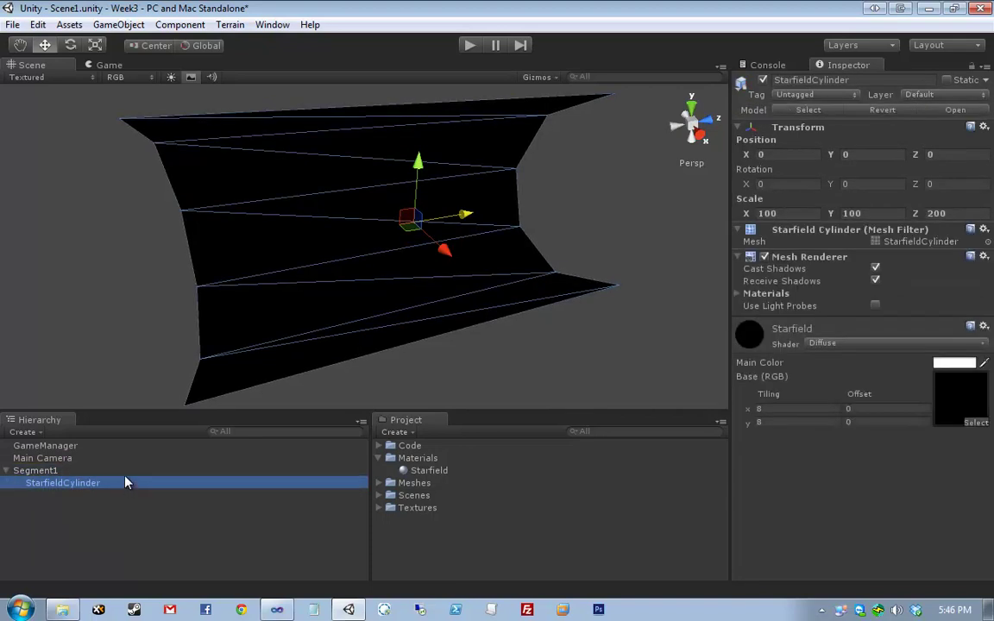
key(Up)
click(127, 483)
key(Up)
click(127, 482)
key(Up)
click(127, 479)
key(Up)
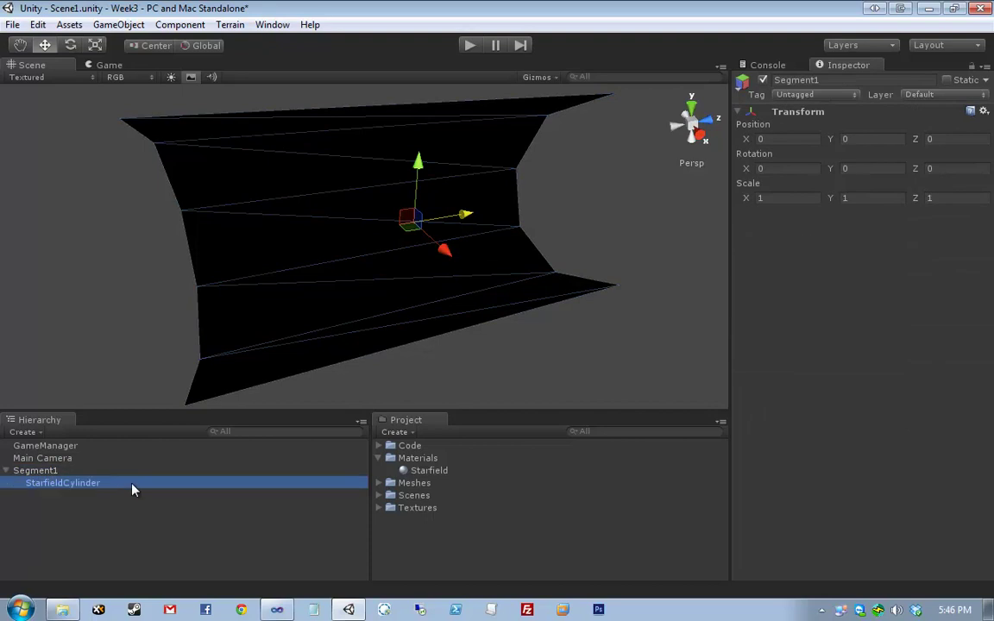
click(130, 483)
key(Up)
click(133, 483)
key(Up)
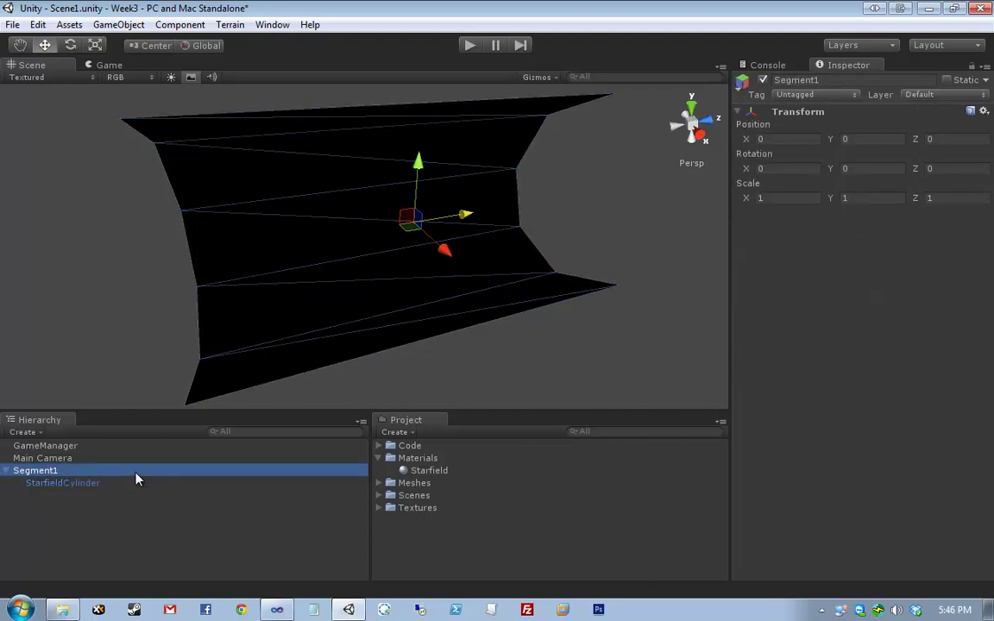
middle_drag(474, 254, 396, 278)
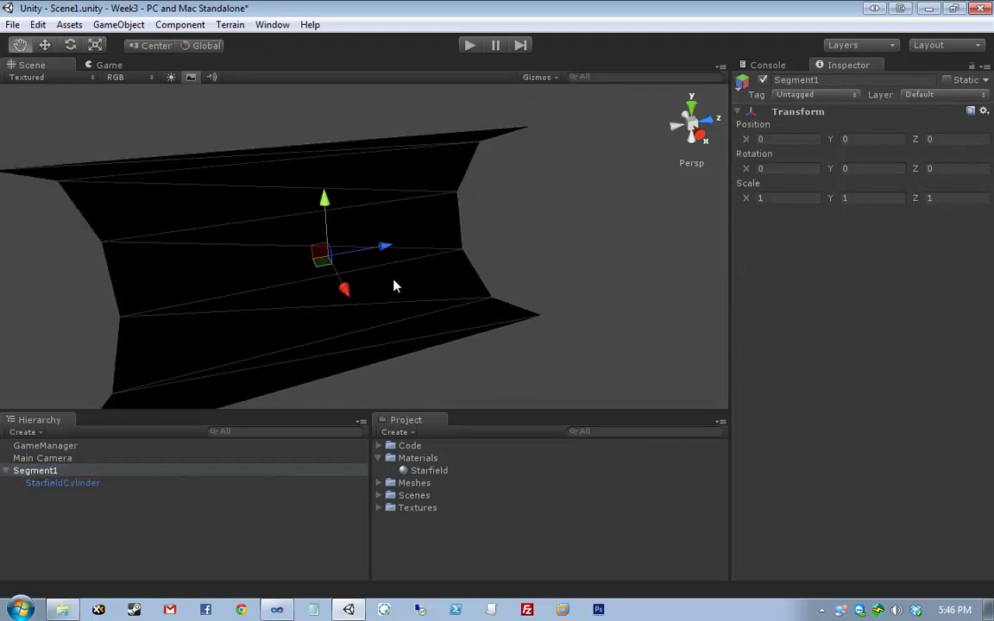
click(126, 485)
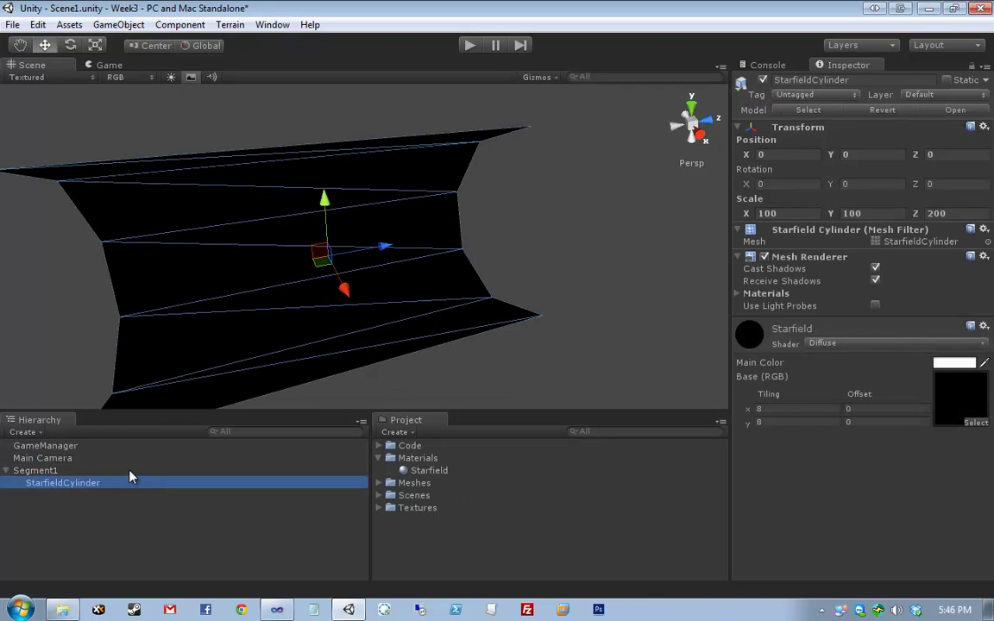
key(Up)
Step: Duplicate Segment1 with Ctrl+D and rename the copy to 'Segment2'
key(ctrl+d)
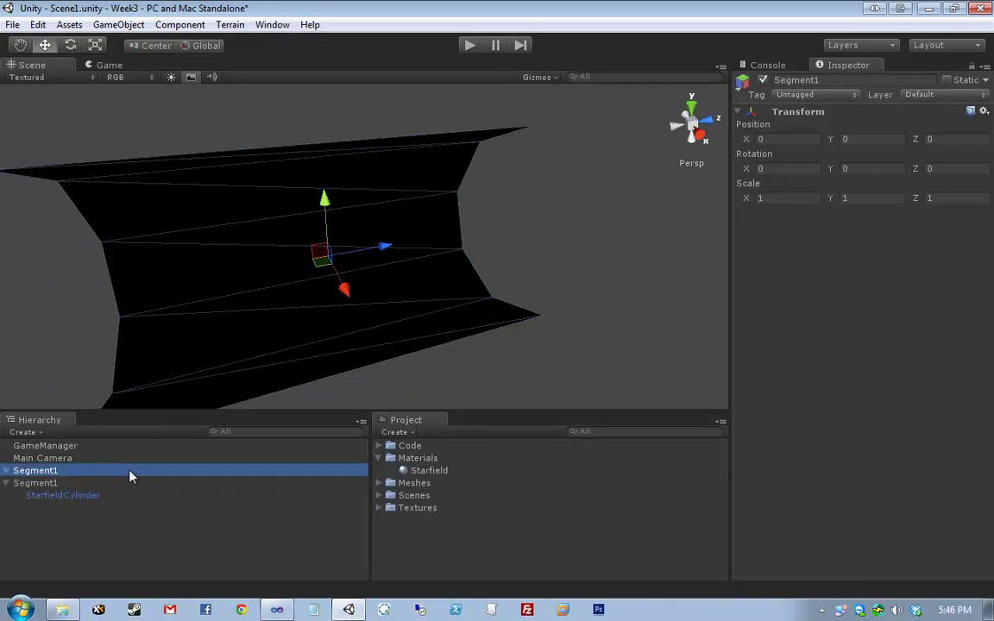
click(7, 470)
click(61, 470)
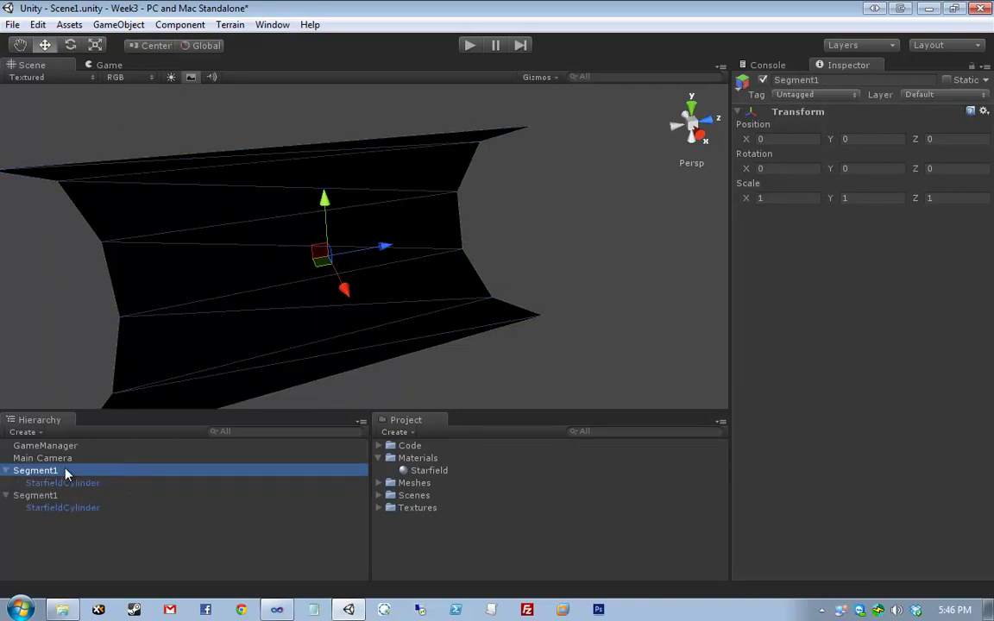
double_click(55, 496)
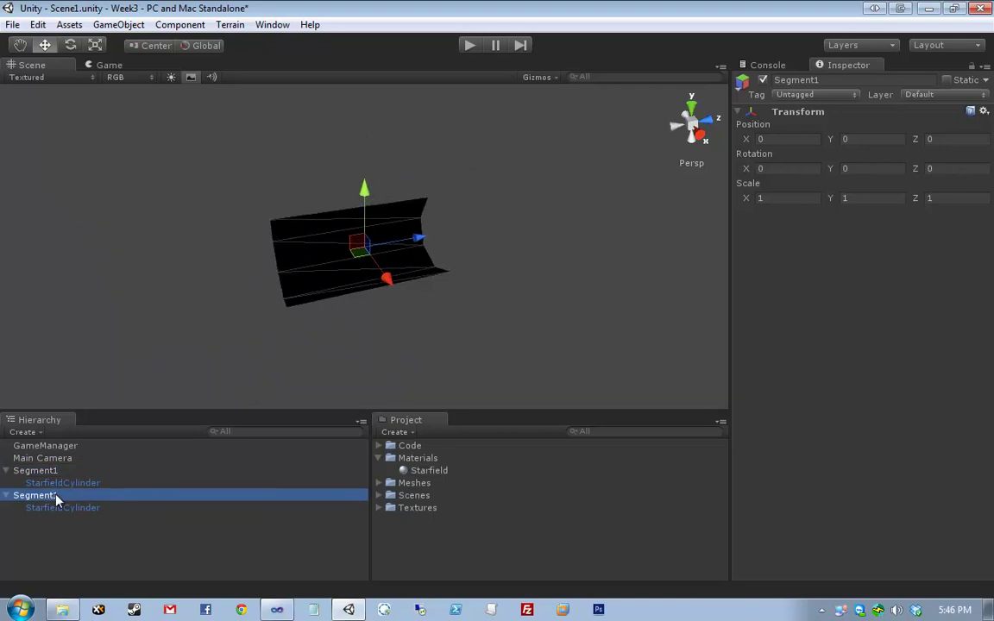
click(56, 496)
text(Segment2)
key(Return)
Step: Check that Segment2's StarfieldCylinder child sits at position 0, 0, 0
scroll(294, 321, up, 4)
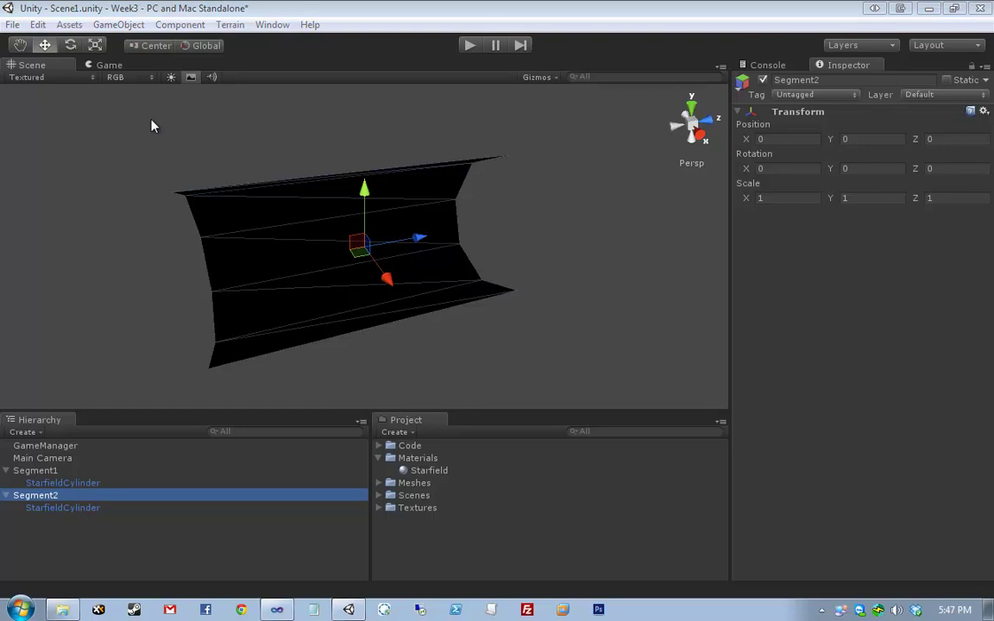
click(64, 507)
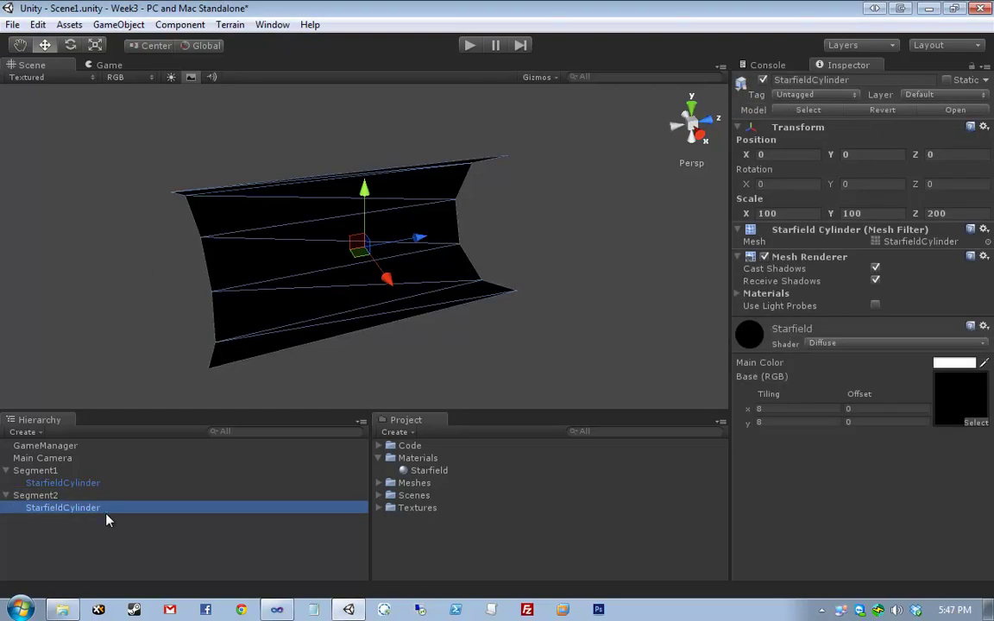
key(Up)
key(Down)
key(Up)
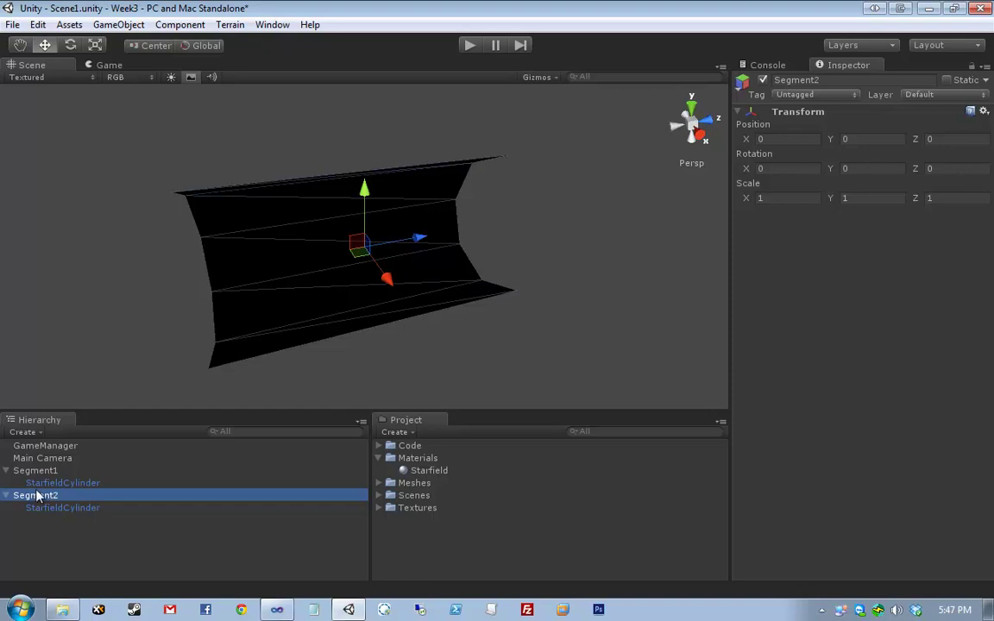
Step: Set Segment2's Transform Position Z to 2000 in the Inspector
click(808, 139)
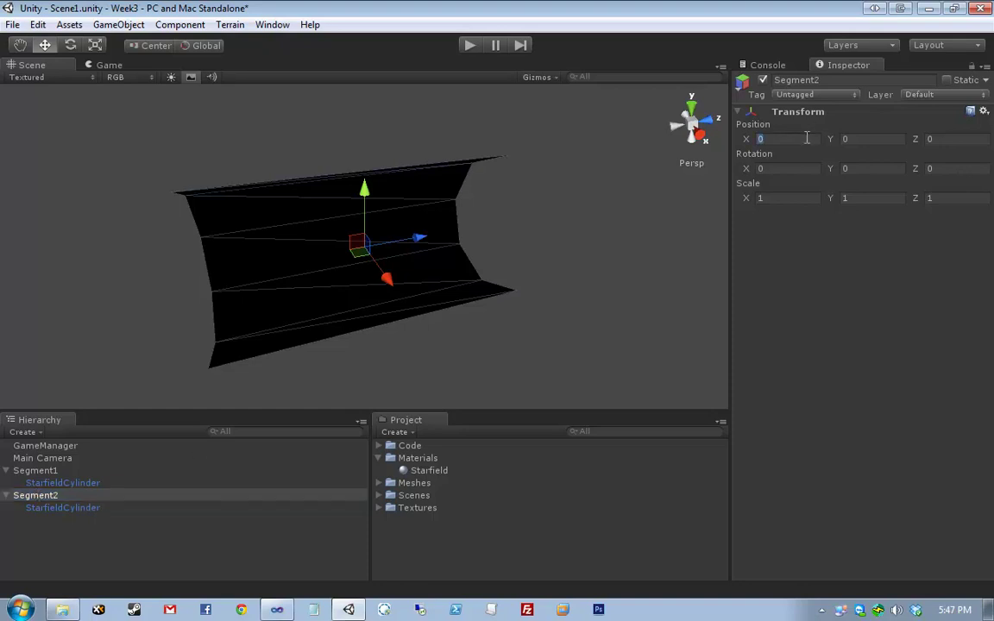
key(Tab)
key(Tab)
text(200)
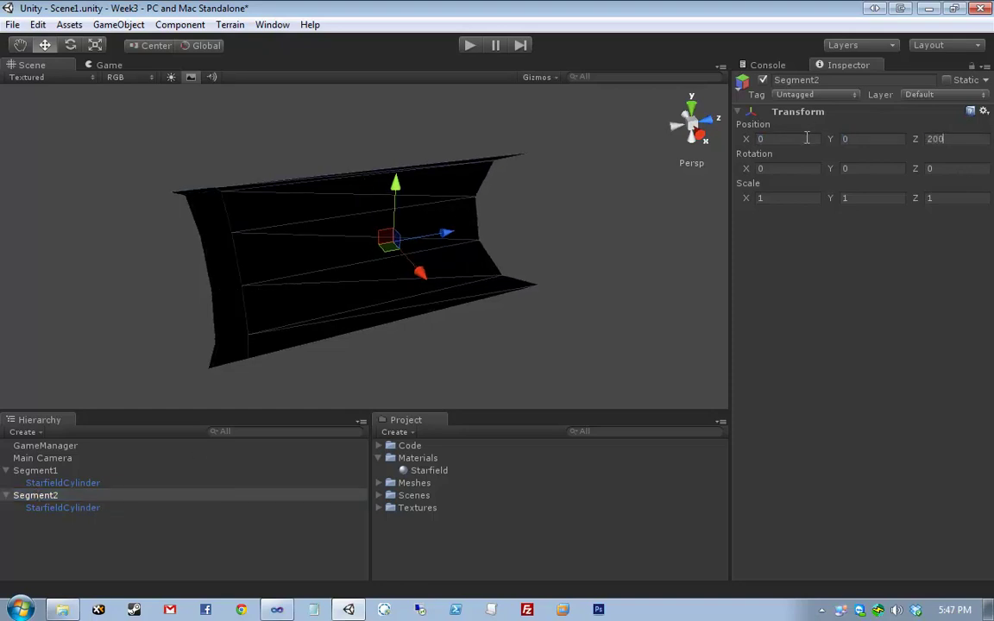
text(0)
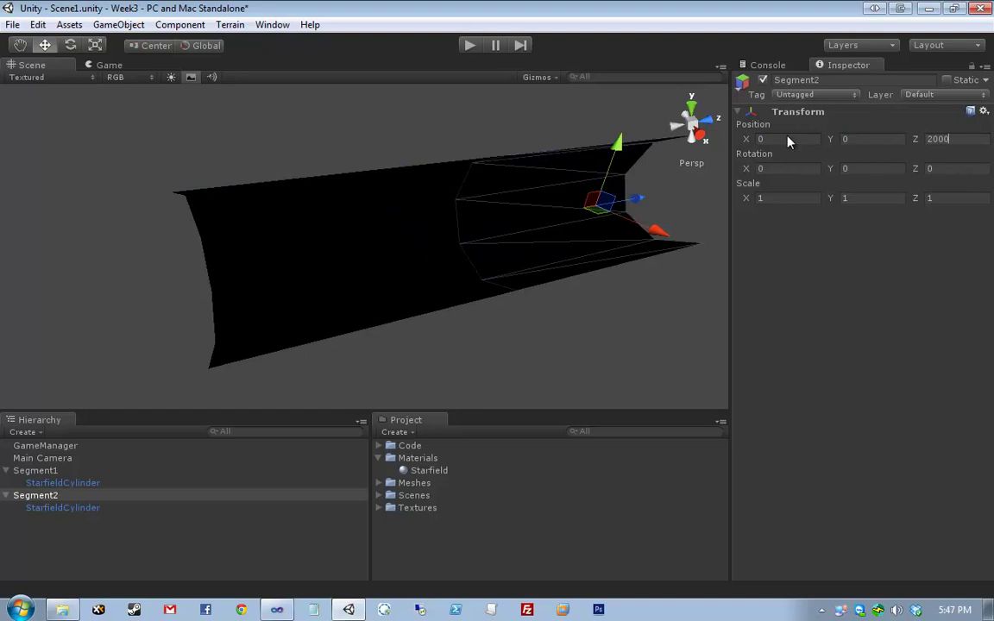
middle_drag(532, 126, 388, 158)
scroll(389, 158, up, 2)
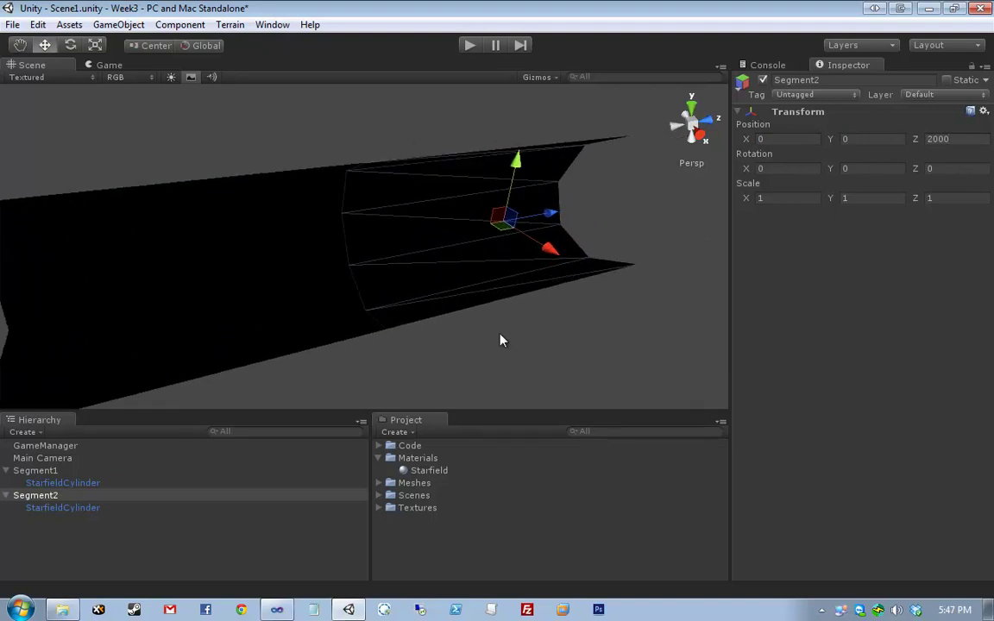
Step: Pick each segment's cylinder in the Scene view to compare where they sit
click(508, 342)
click(311, 261)
click(399, 248)
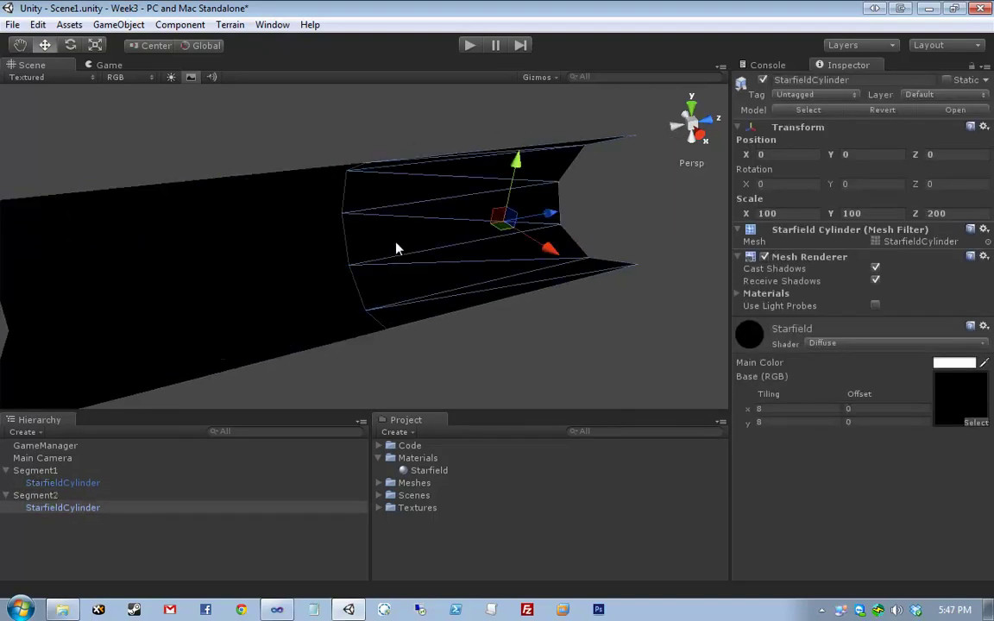
click(326, 255)
click(400, 244)
click(311, 250)
click(295, 257)
click(384, 252)
click(384, 252)
scroll(377, 230, up, 6)
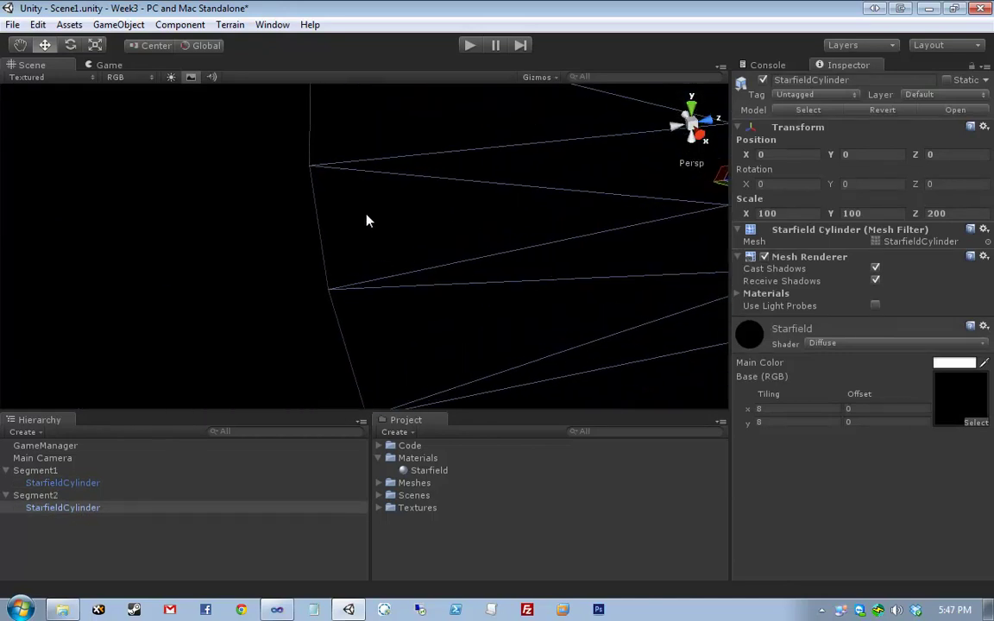
scroll(366, 220, down, 6)
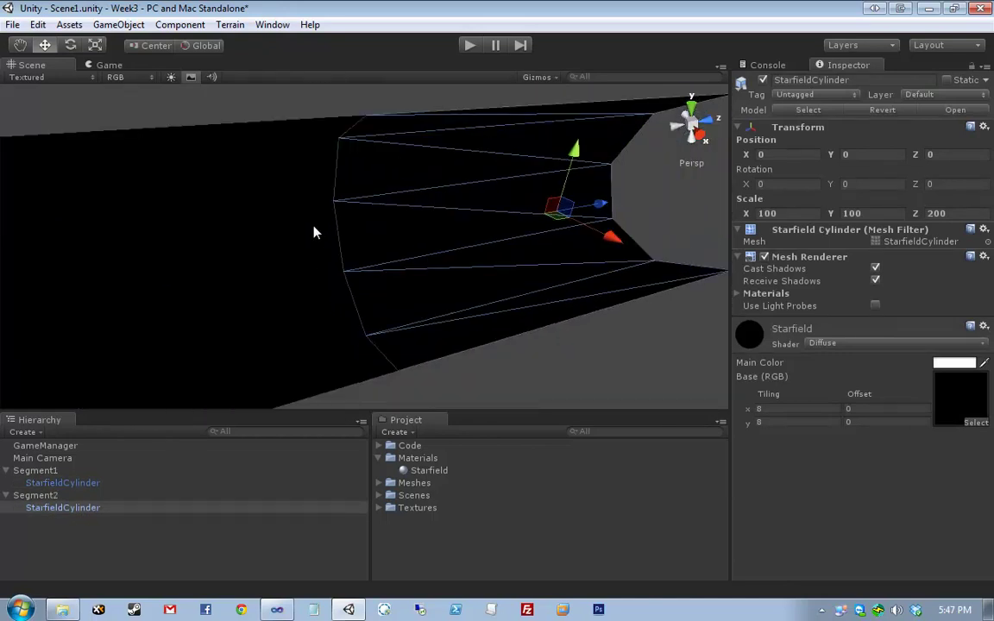
click(273, 243)
click(412, 228)
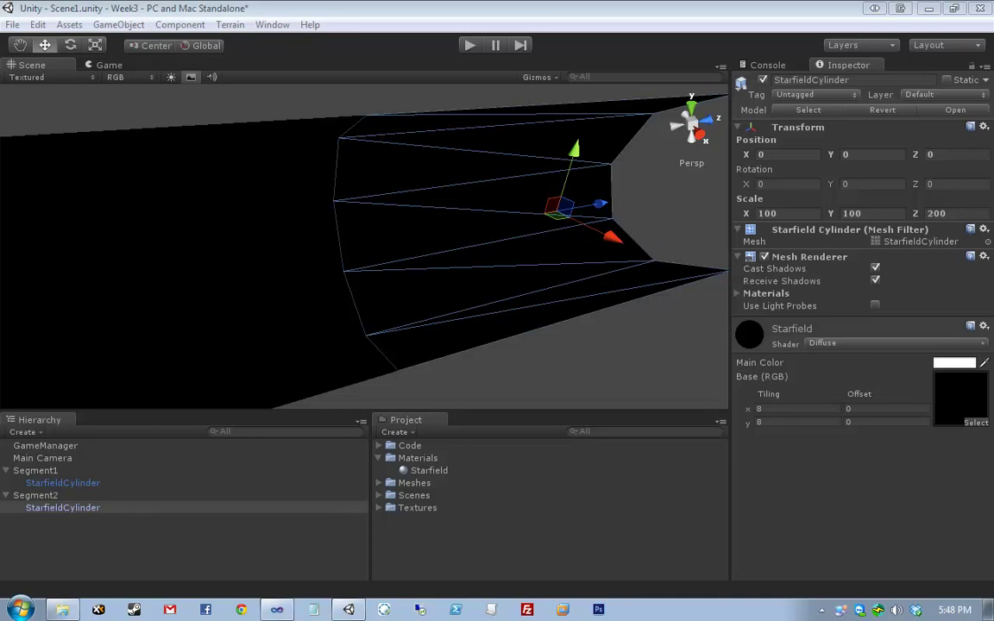
Step: Inspect Segment1's transform and pick both cylinders in the Scene view
click(69, 471)
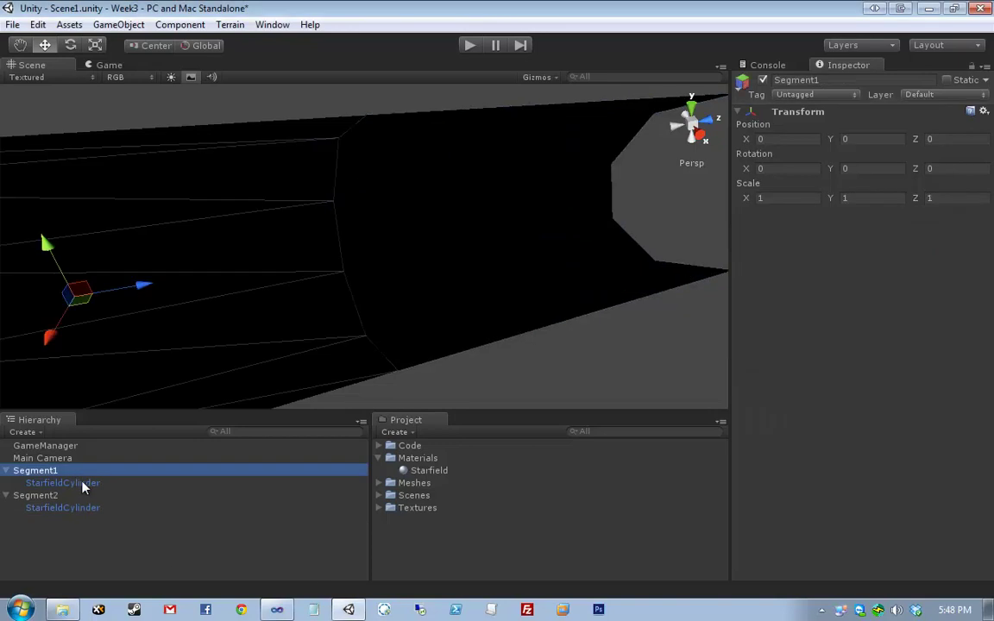
click(64, 483)
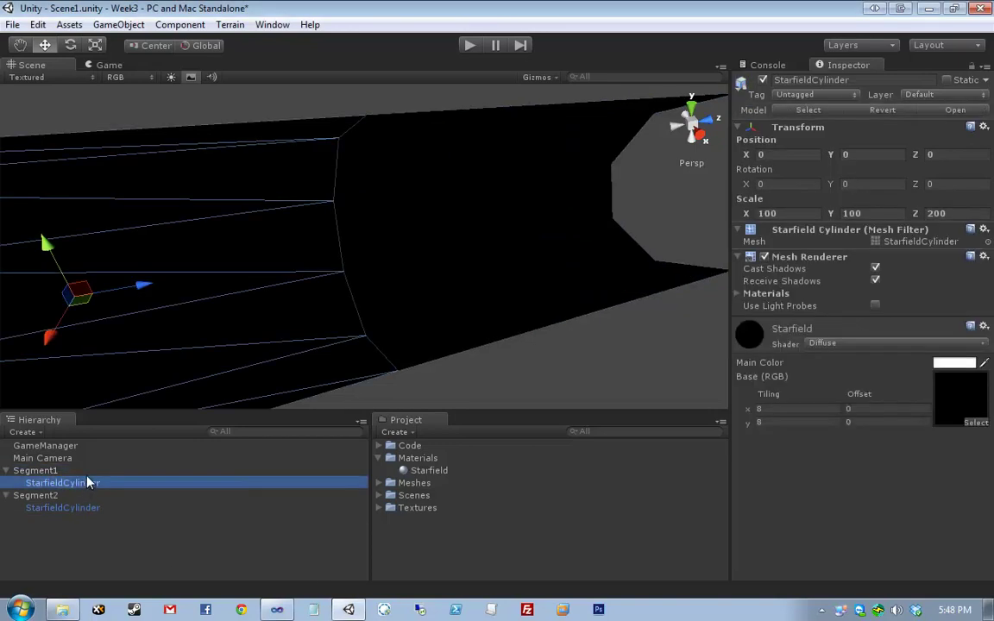
key(Up)
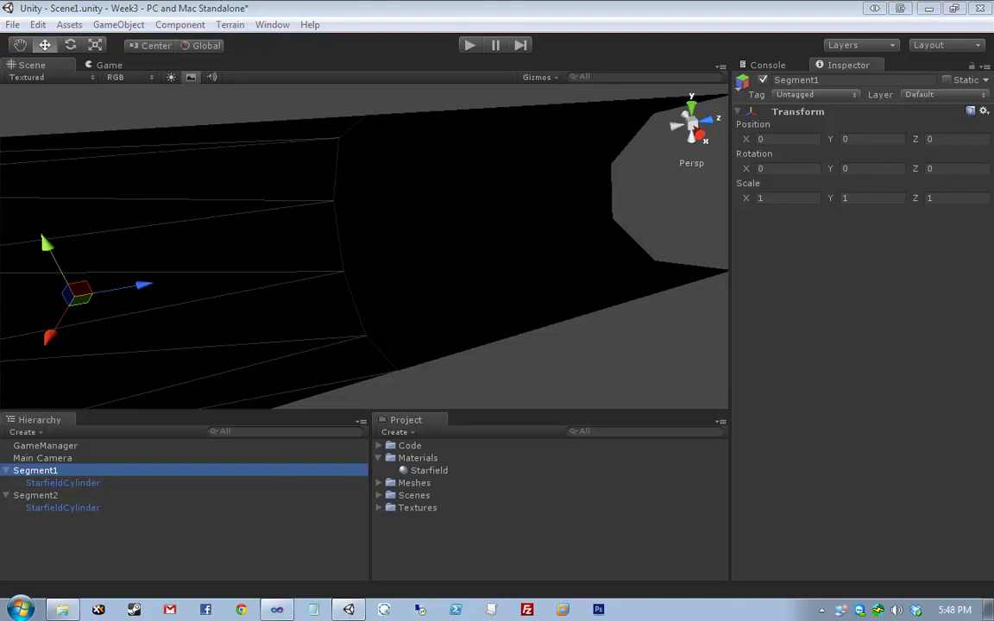
click(408, 101)
scroll(410, 144, down, 5)
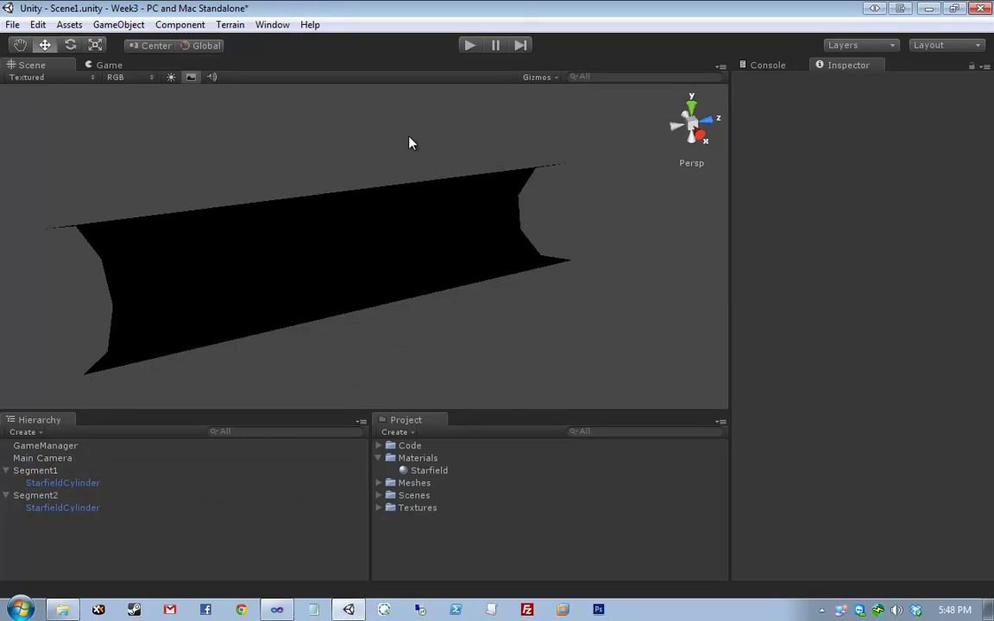
scroll(376, 347, up, 2)
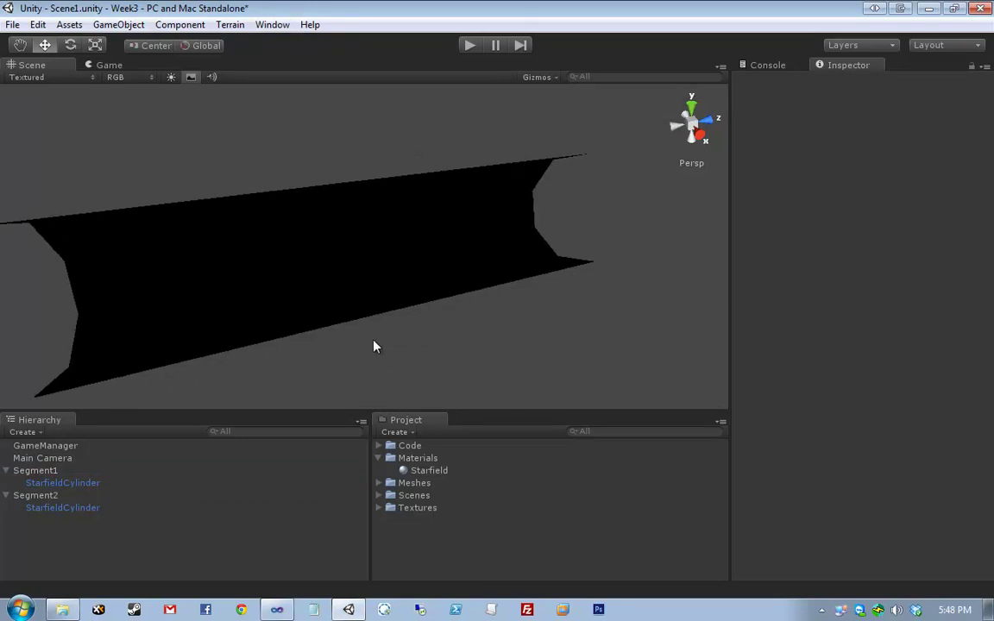
click(182, 323)
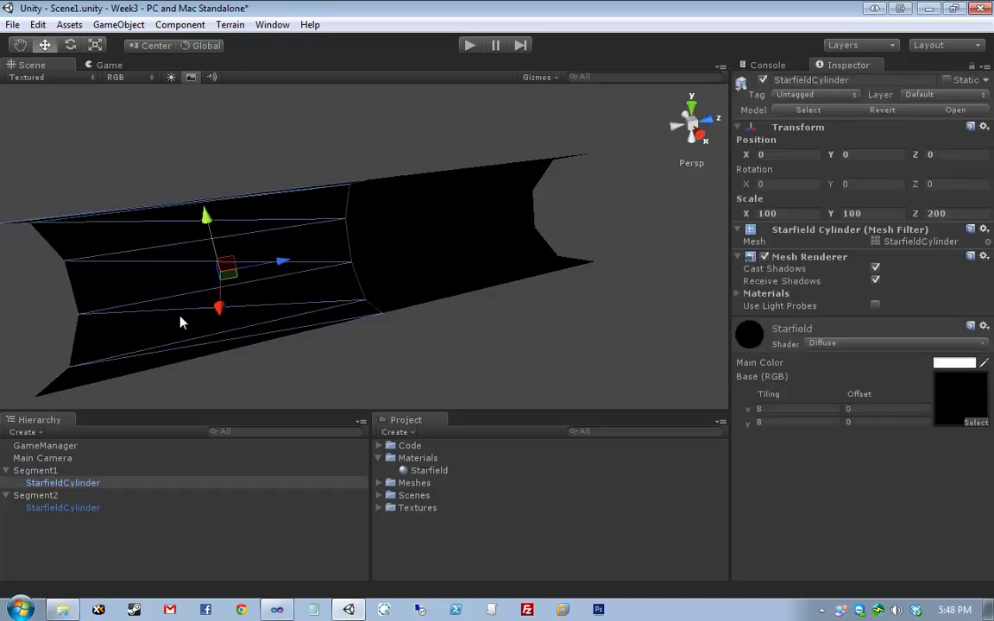
click(483, 266)
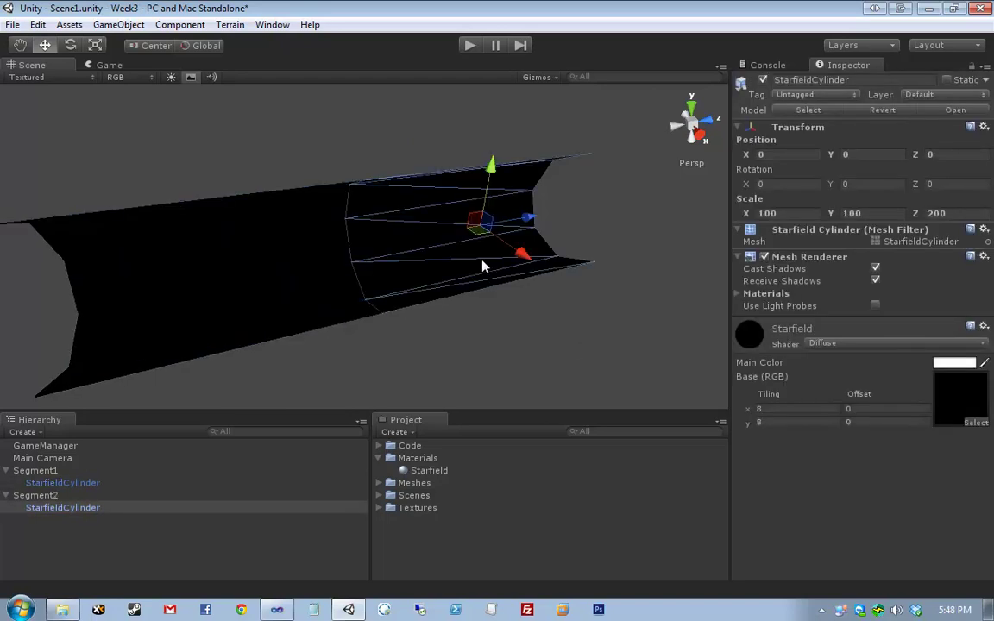
Step: Confirm Segment2 sits at position 0, 0, 2000 with scale 1, 1, 1
click(92, 497)
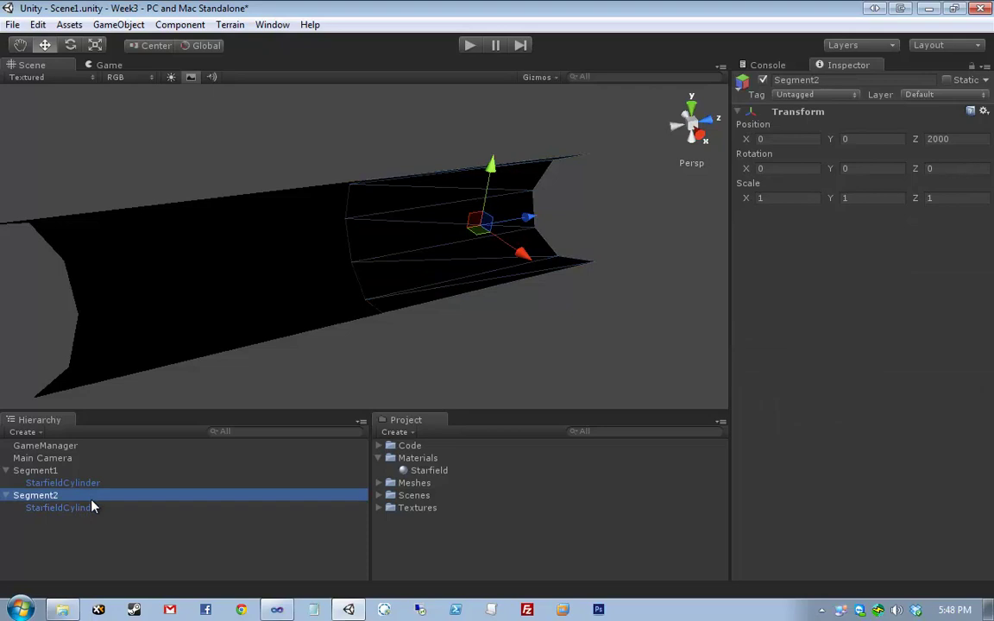
click(90, 508)
key(Up)
key(Down)
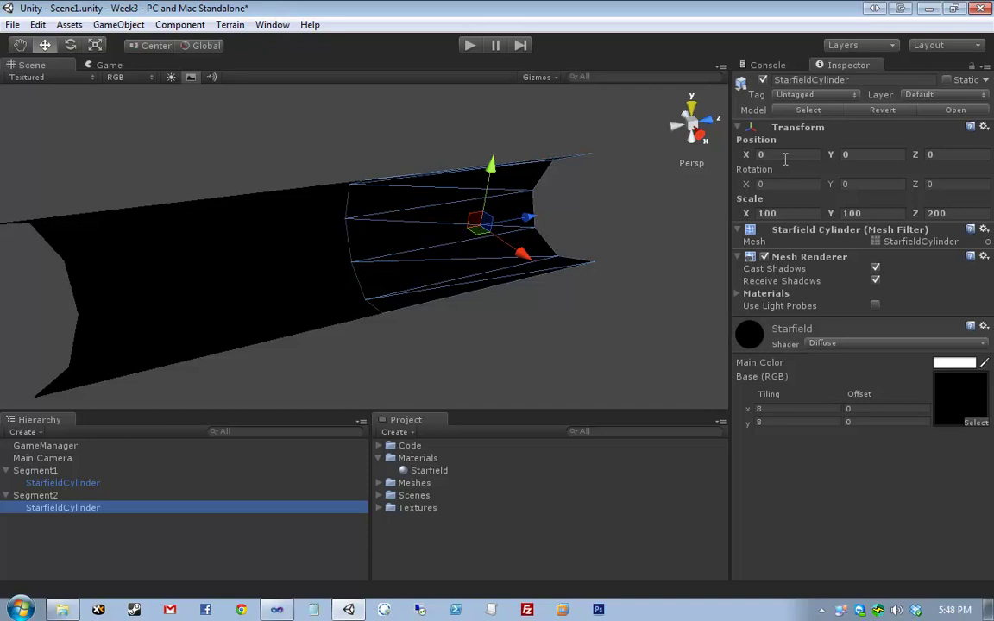
middle_drag(555, 261, 455, 272)
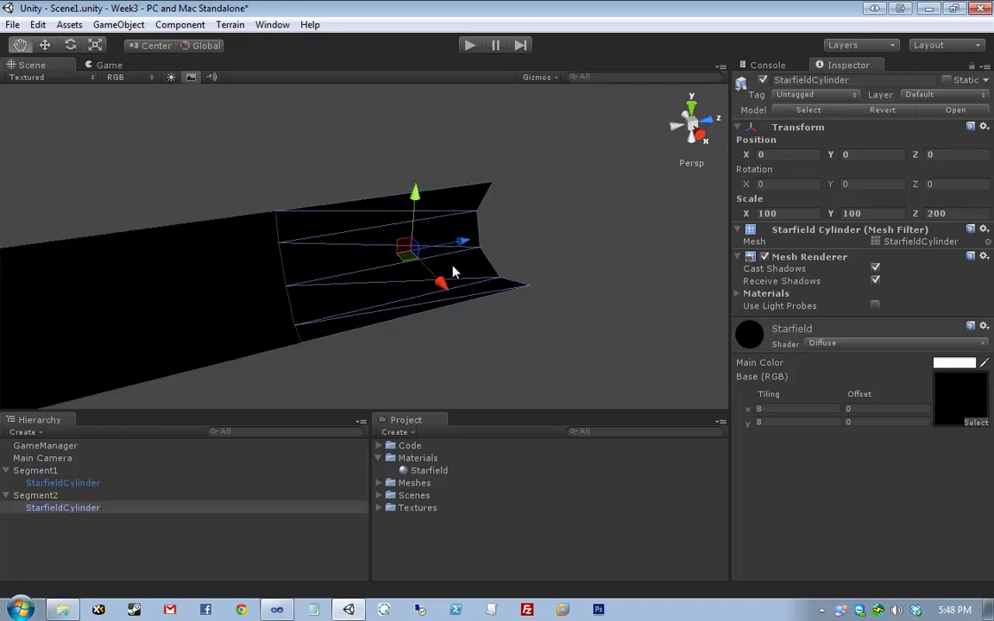
click(65, 497)
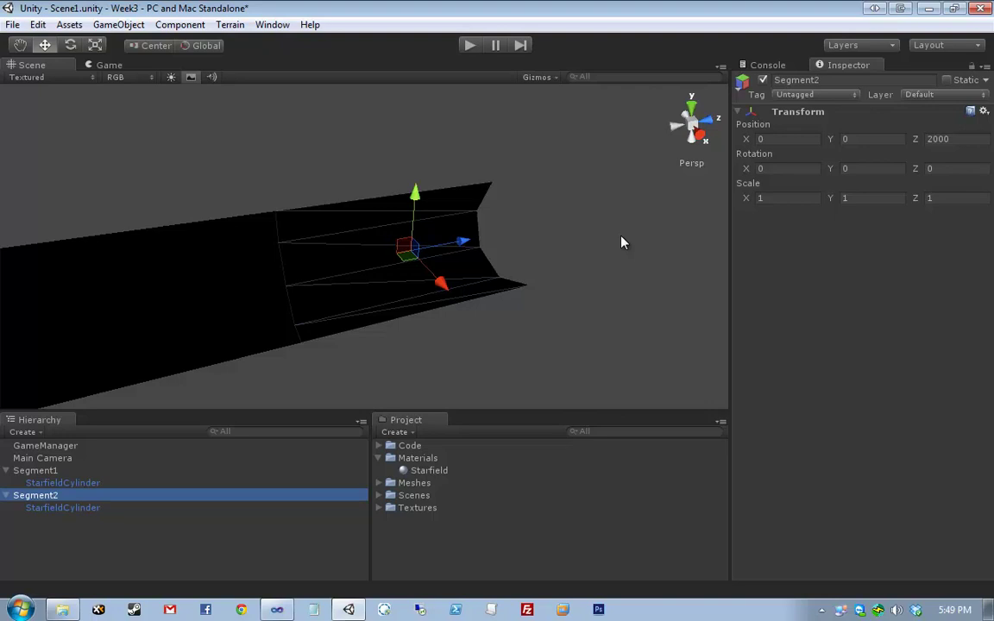
Step: Orbit the Scene view side-on and alternate between the two StarfieldCylinders
alt+drag(577, 184, 493, 210)
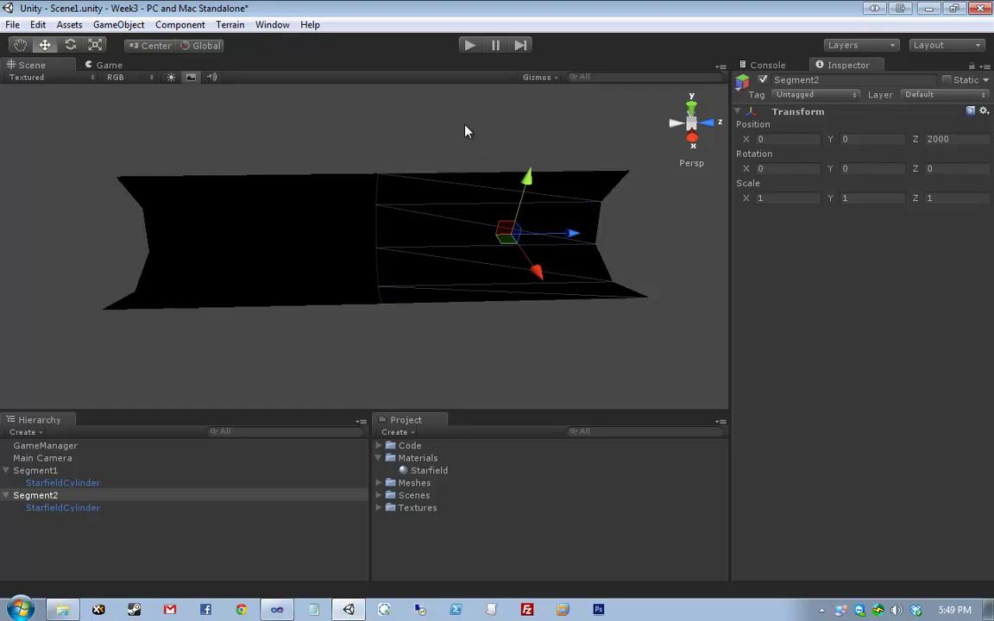
click(63, 483)
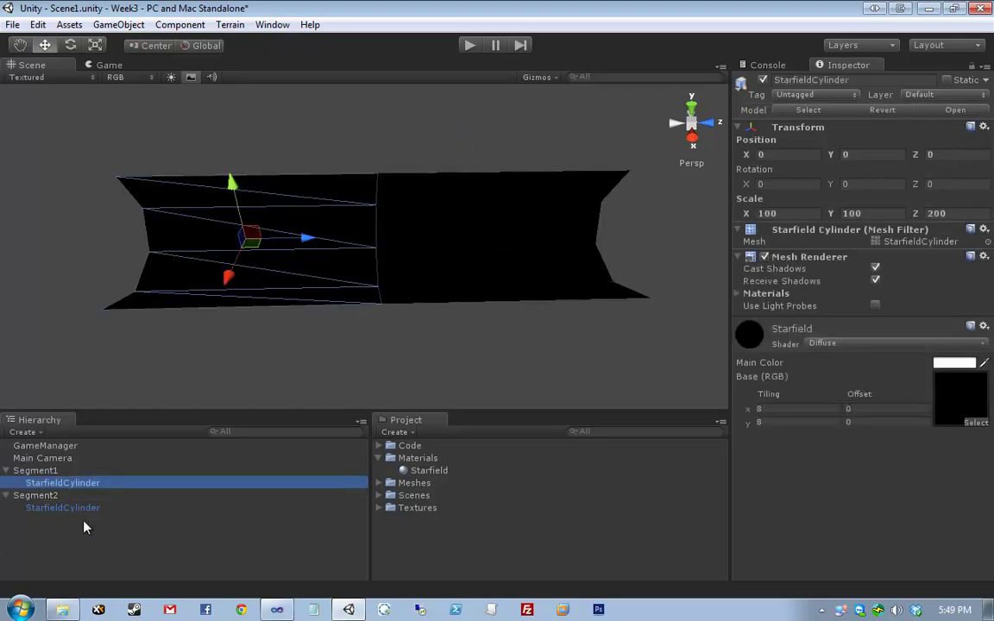
click(91, 507)
click(62, 483)
click(103, 507)
click(104, 483)
click(94, 509)
click(100, 482)
click(95, 507)
click(97, 483)
click(95, 507)
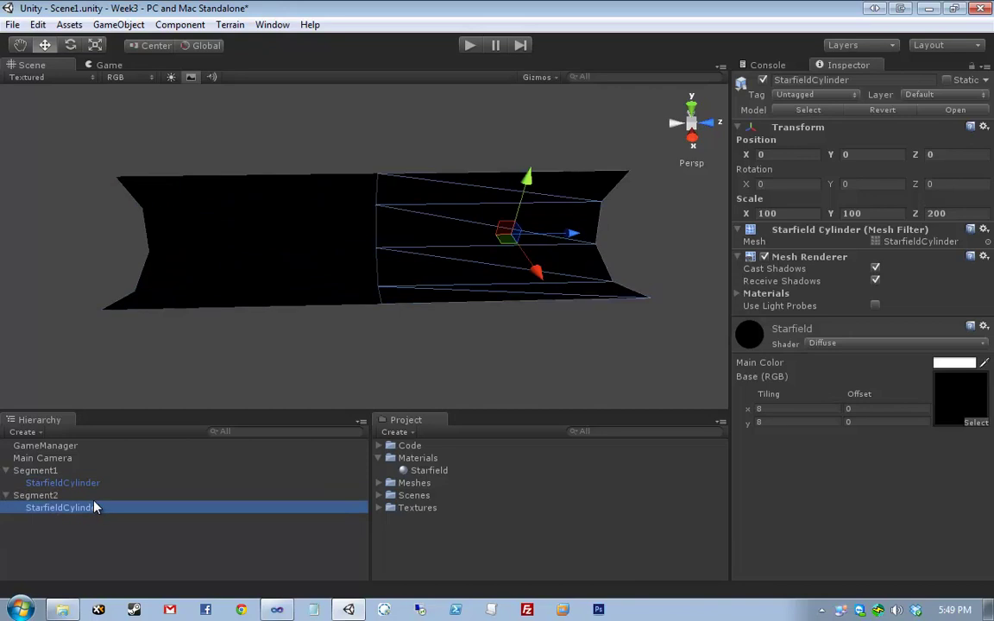
click(99, 484)
click(100, 508)
click(100, 482)
ctrl+click(101, 483)
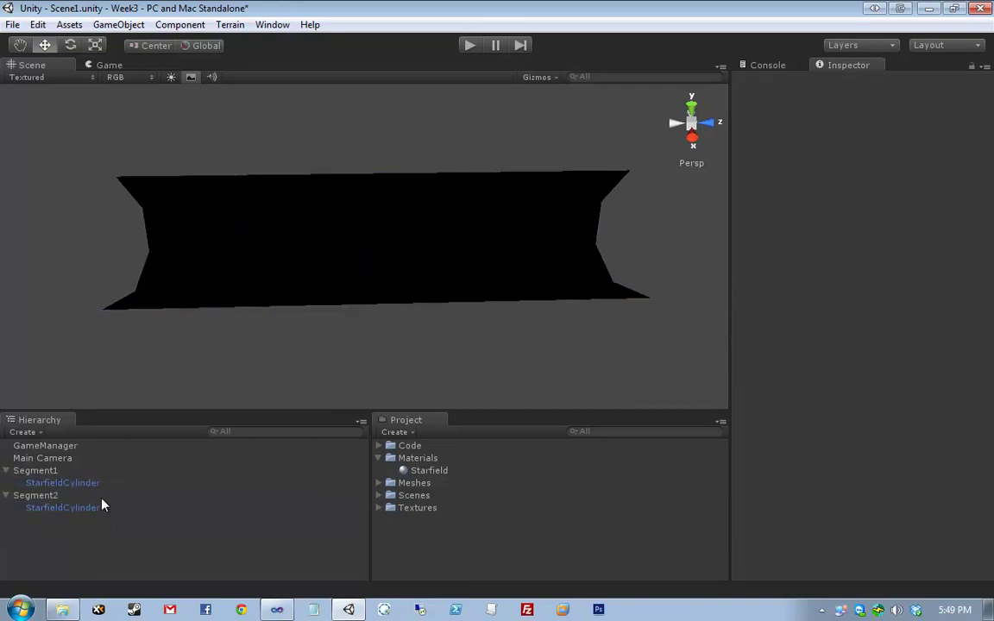
Step: Compare Segment1's and Segment2's transform positions in the Inspector
click(102, 473)
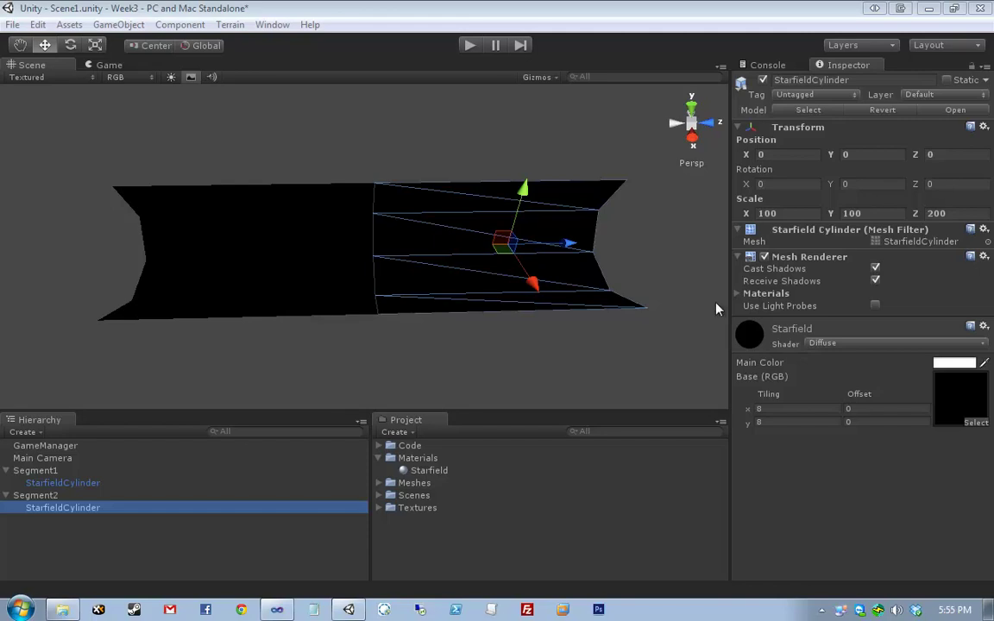
click(39, 495)
click(39, 470)
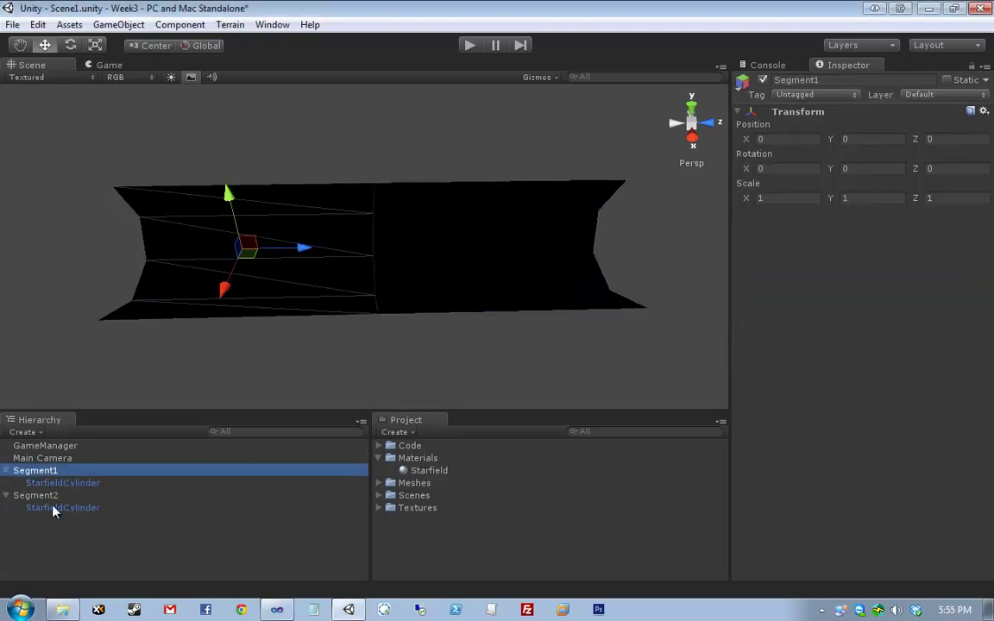
click(26, 495)
click(26, 470)
Step: Collapse Segment1 and Segment2 in the Hierarchy
click(7, 470)
click(7, 483)
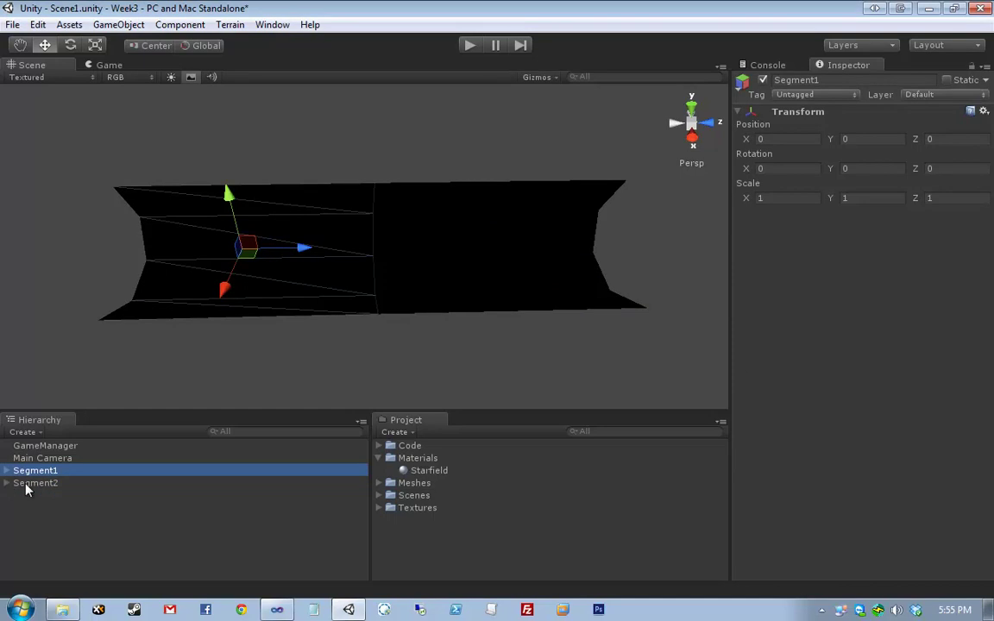
click(27, 483)
click(29, 472)
click(29, 483)
click(29, 472)
click(29, 485)
click(33, 472)
click(35, 483)
click(33, 471)
Step: Open GameManager.cs from Assets > Code > Scripts in Visual Studio's Solution Explorer
click(268, 610)
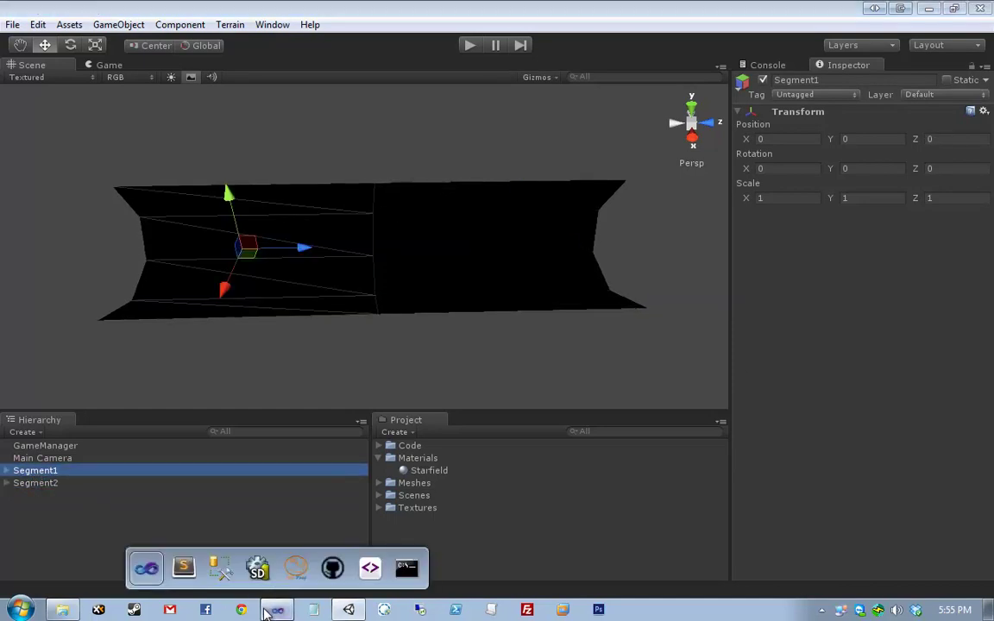
middle_click(88, 44)
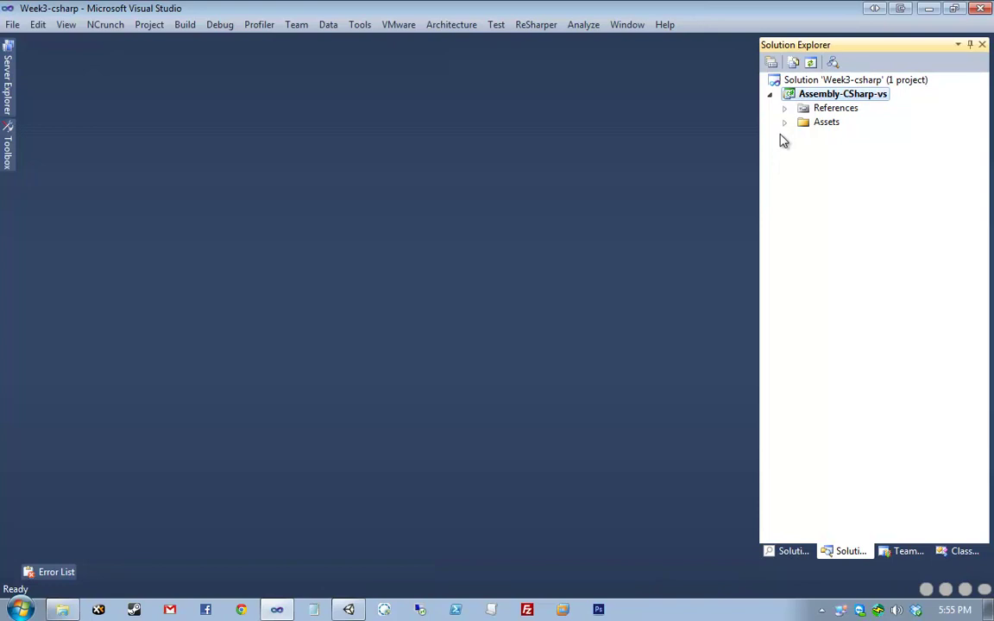
click(785, 122)
click(799, 135)
click(813, 164)
double_click(894, 178)
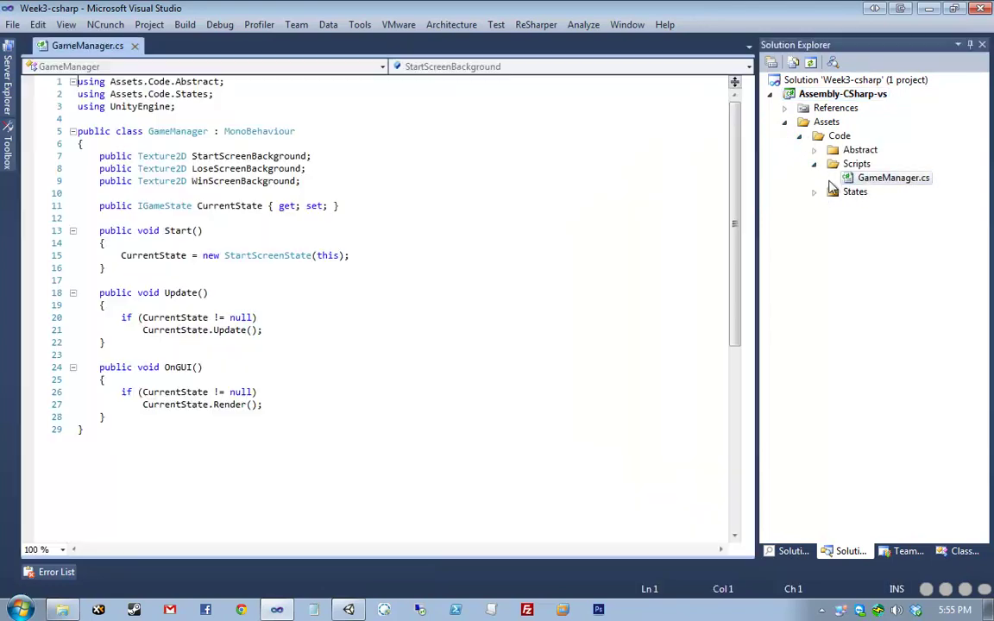
Step: Add 'public GameObject[] Segments;' below WinScreenBackground and save the file
click(465, 181)
key(Return)
key(Return)
text(p)
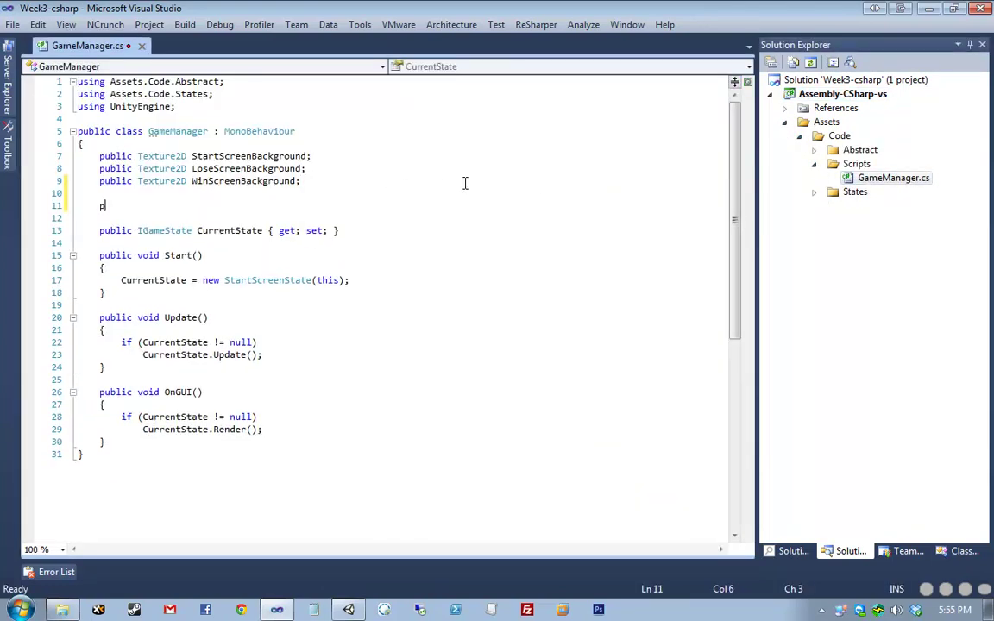
text(ublic )
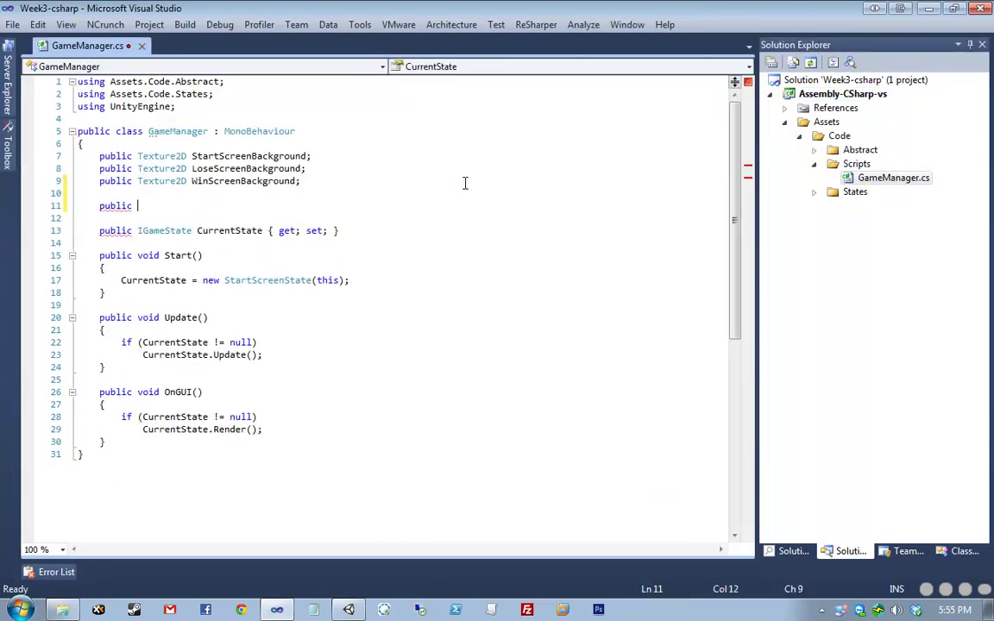
text(GameO)
key(Return)
text([])
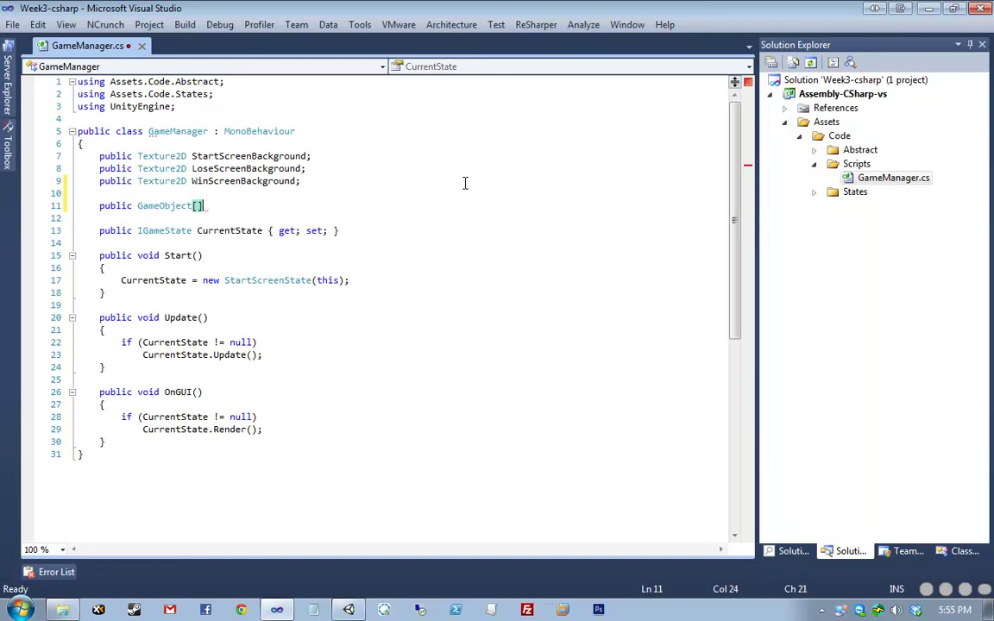
text( Segments;)
key(ctrl+s)
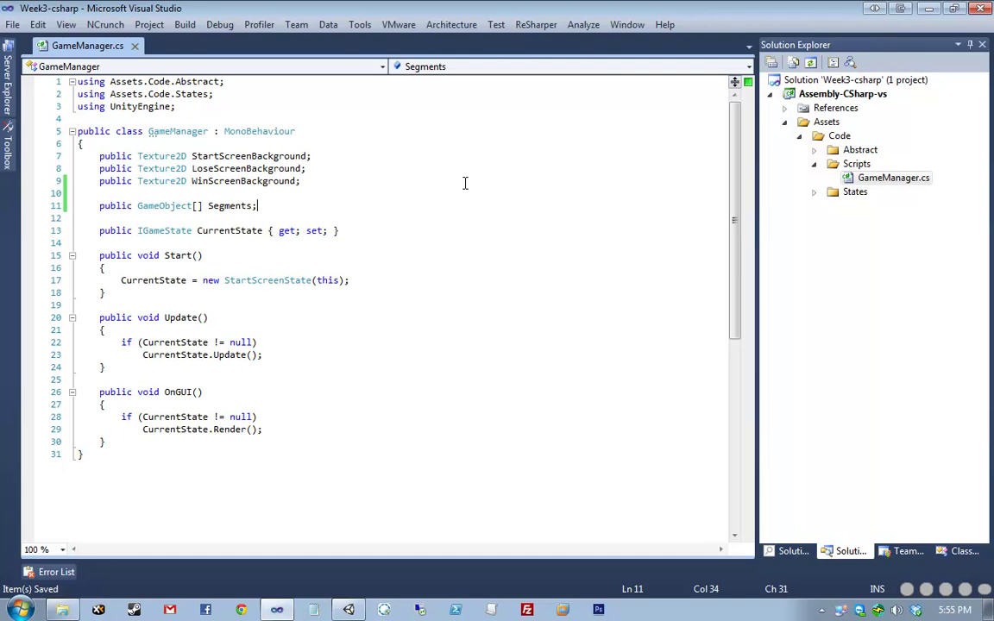
key(shift+Home)
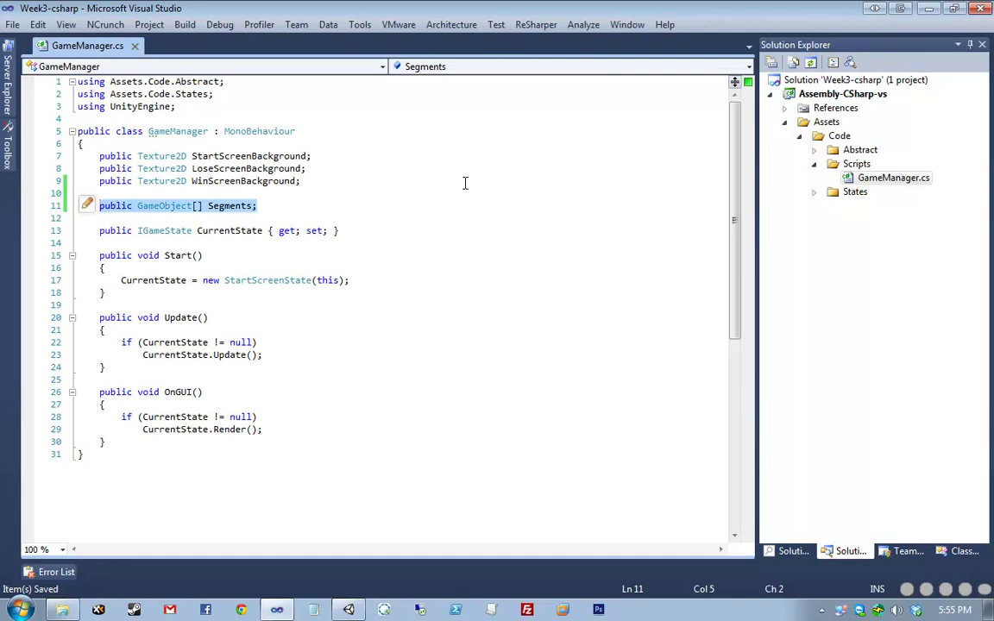
click(464, 183)
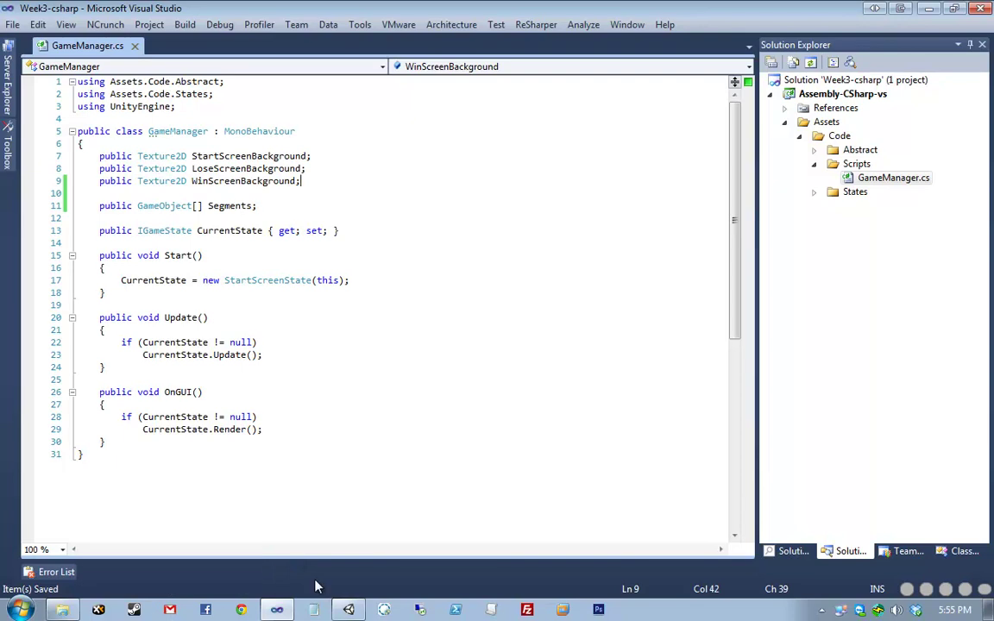
Step: Select GameManager in Unity and set its Segments list size to 2
click(348, 609)
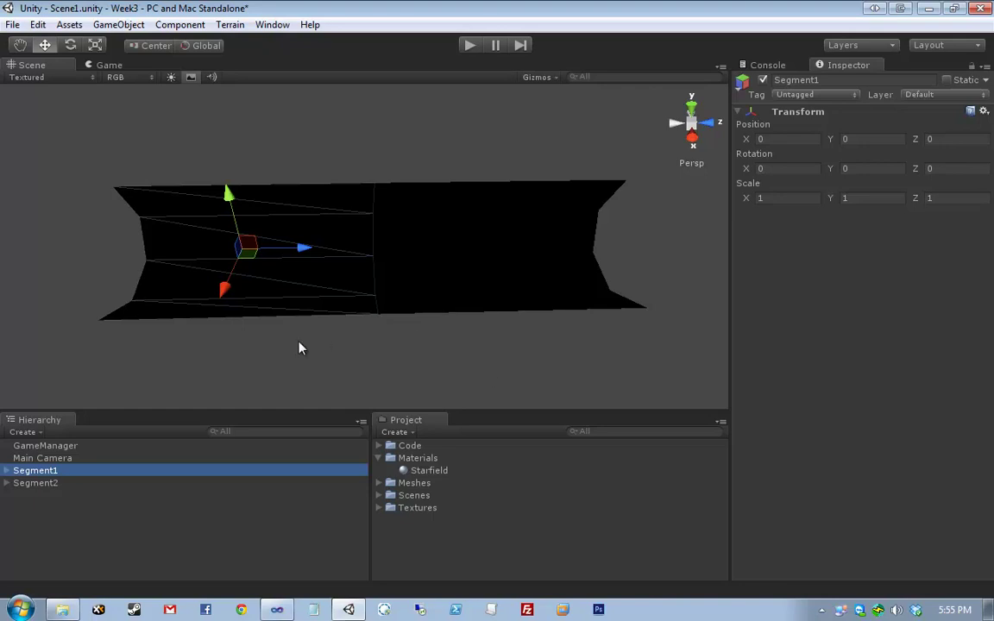
click(47, 483)
click(48, 445)
click(790, 185)
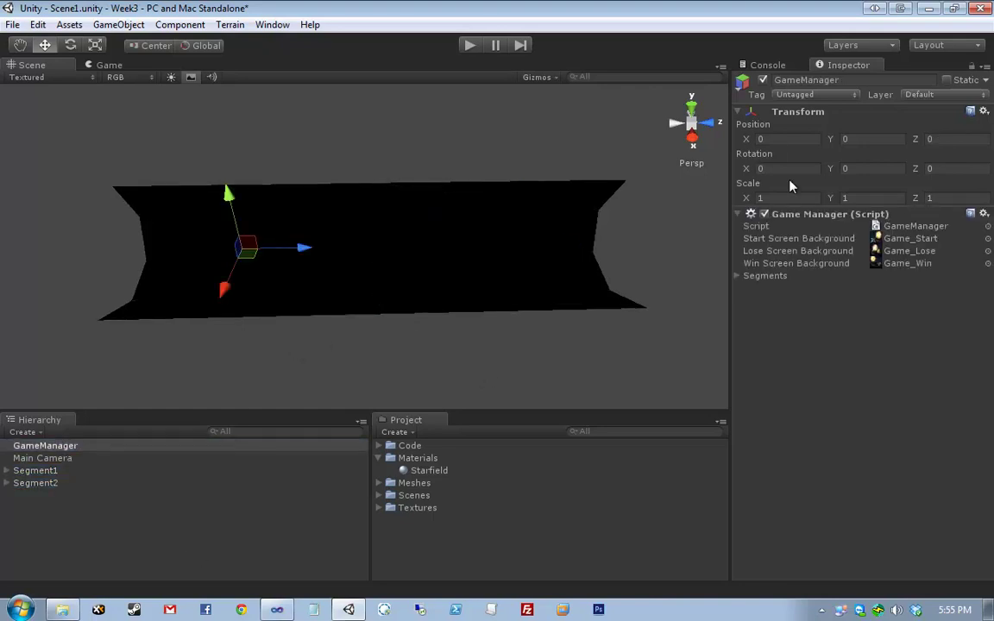
click(759, 276)
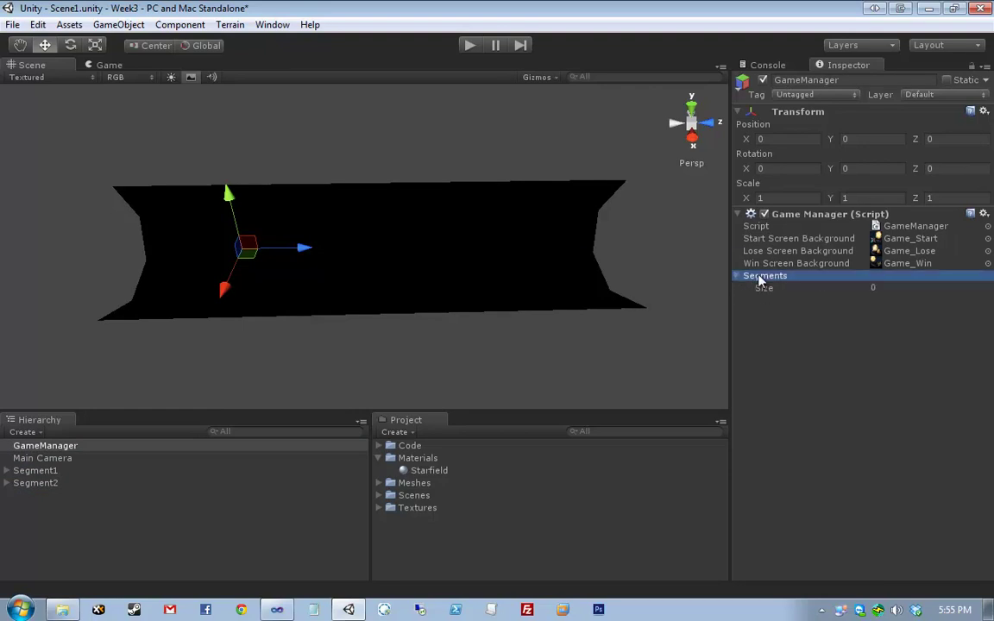
click(897, 290)
text(2)
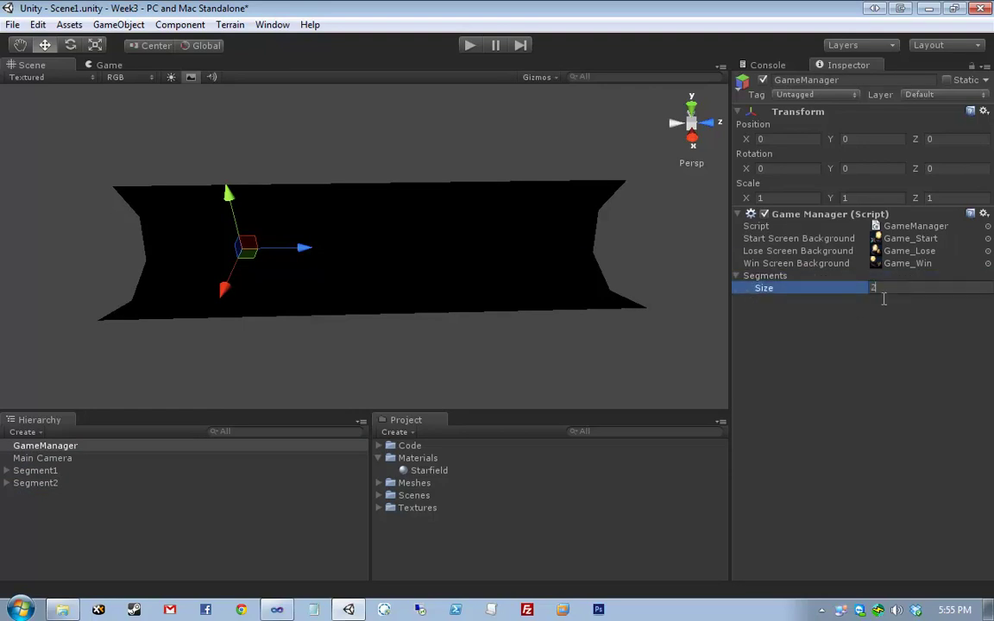
key(Return)
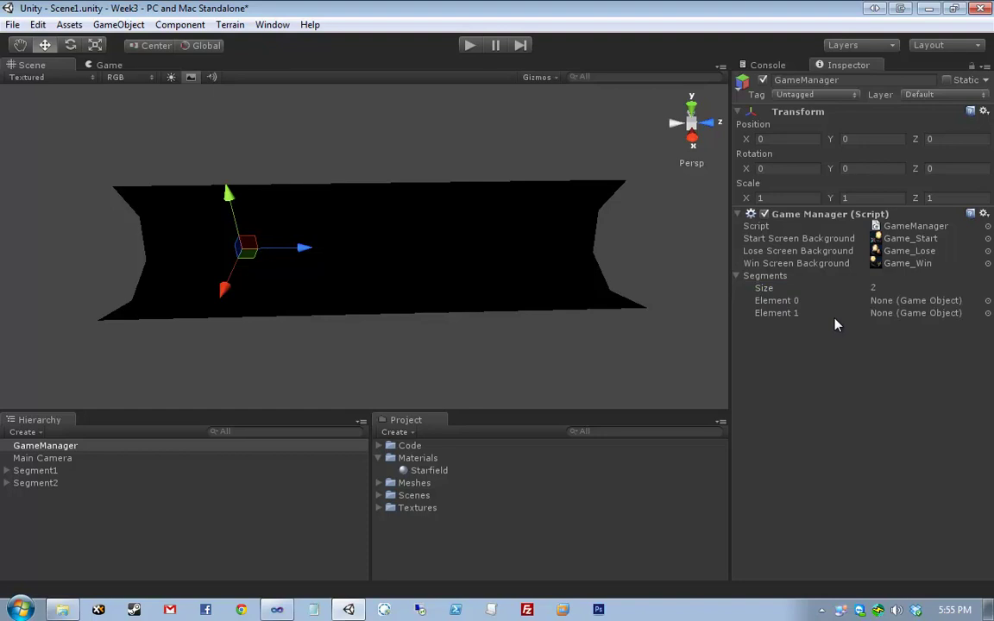
Step: Drag Segment1 into Element 0 and Segment2 into Element 1
click(912, 314)
click(909, 308)
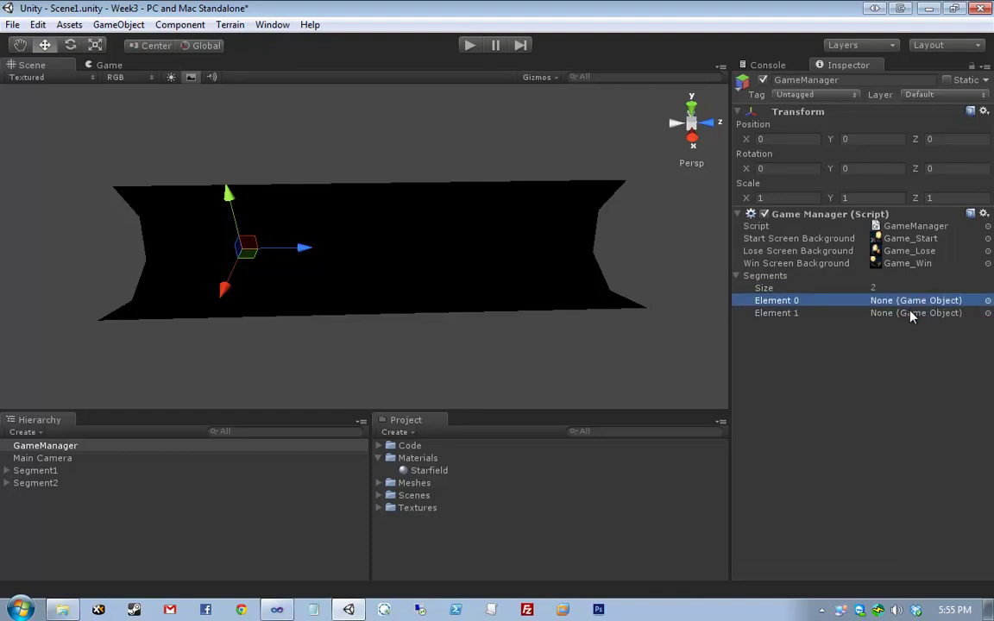
click(906, 313)
click(900, 307)
click(900, 309)
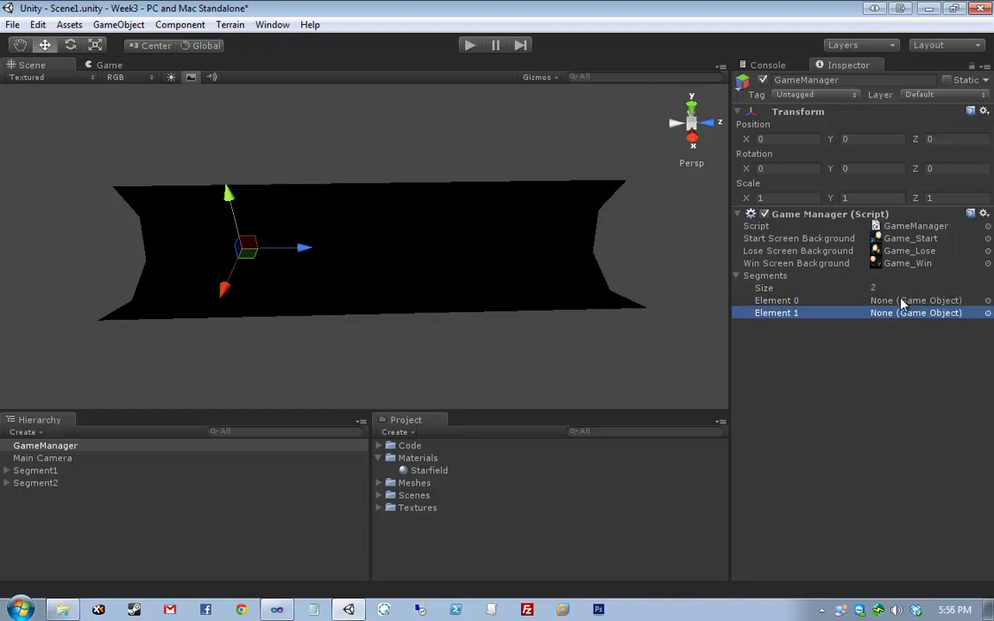
click(901, 303)
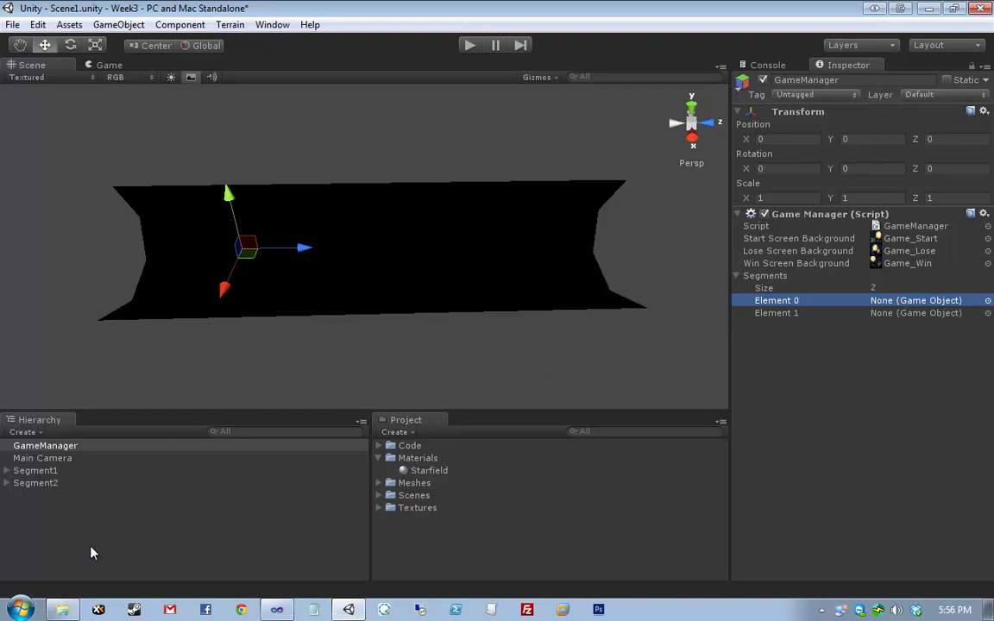
click(82, 498)
click(193, 317)
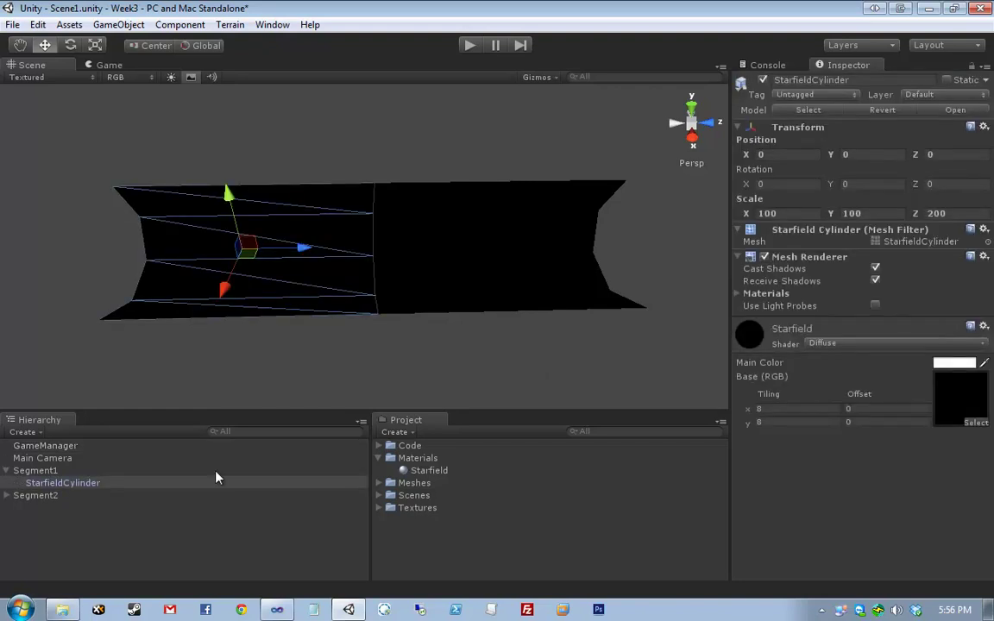
click(151, 459)
click(43, 445)
click(6, 470)
drag(30, 471, 919, 306)
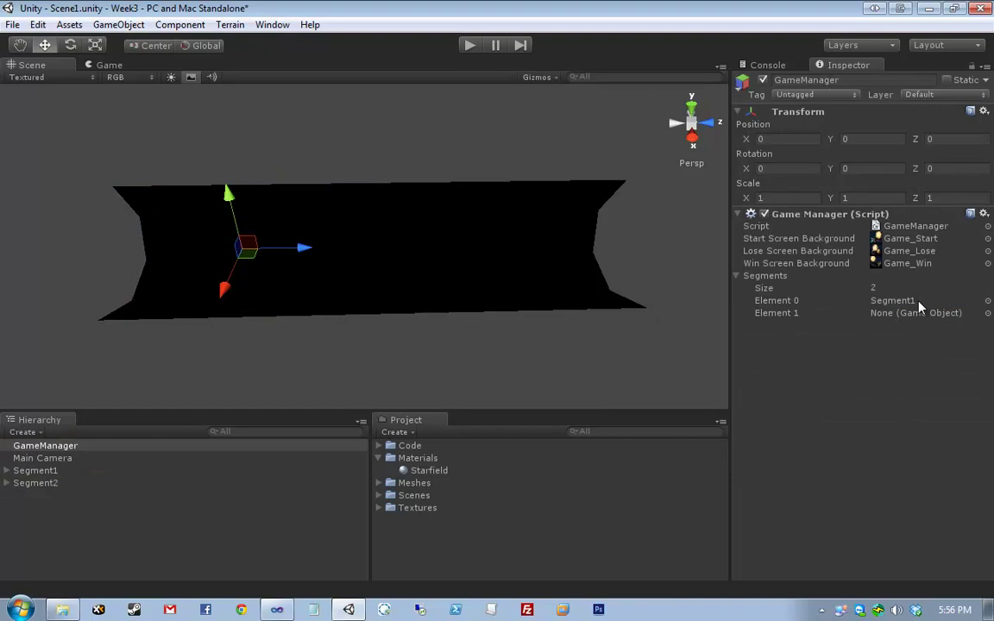
drag(107, 487, 932, 324)
Step: Confirm Segment1 from the picker's Scene list as Element 0 of GameManager's Segments array
click(988, 300)
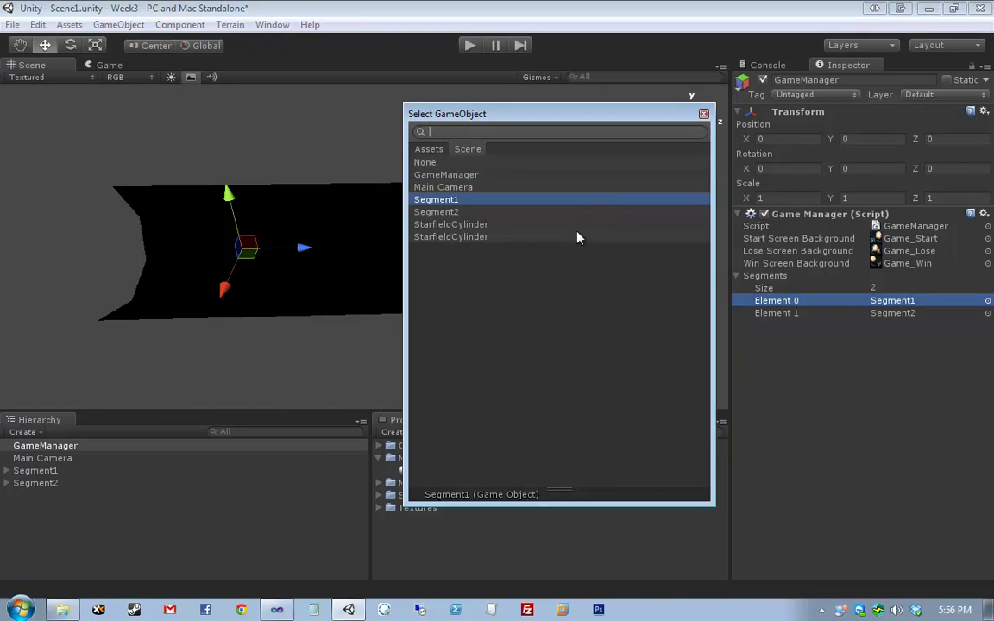
click(430, 150)
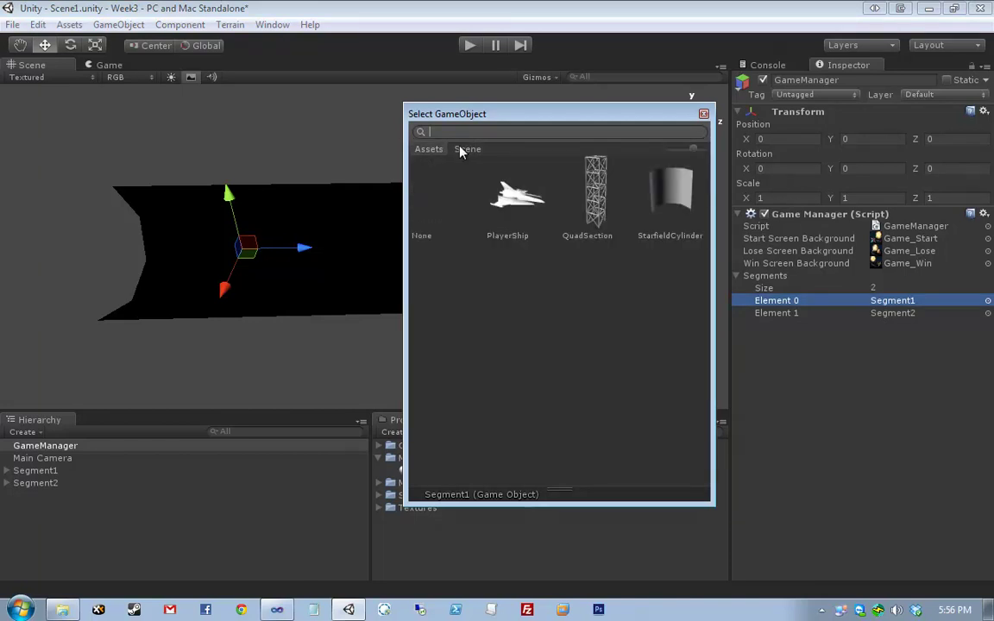
click(460, 150)
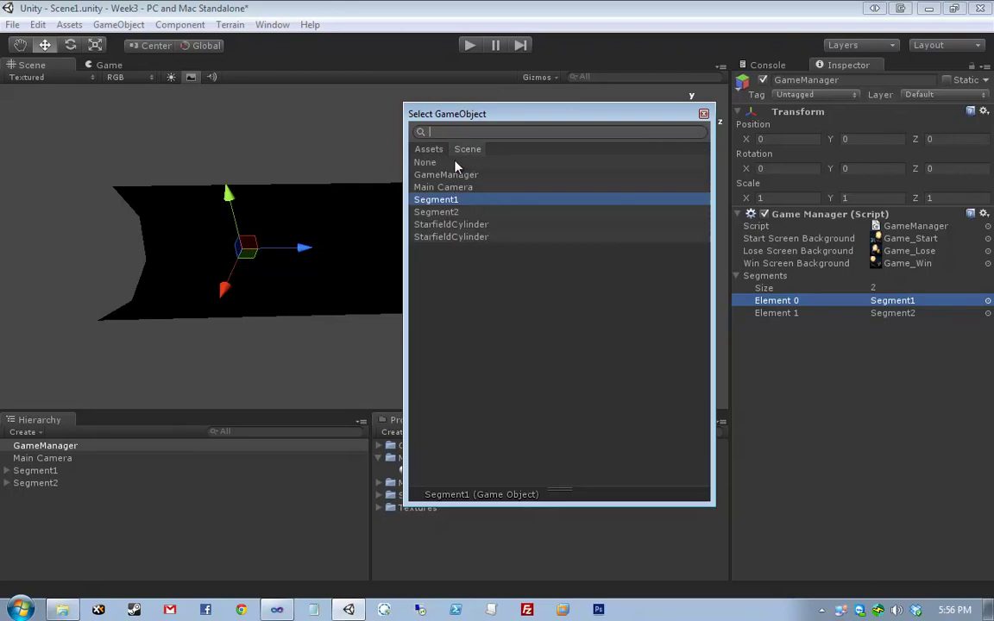
click(440, 150)
click(459, 150)
click(440, 150)
click(460, 150)
click(436, 151)
click(462, 150)
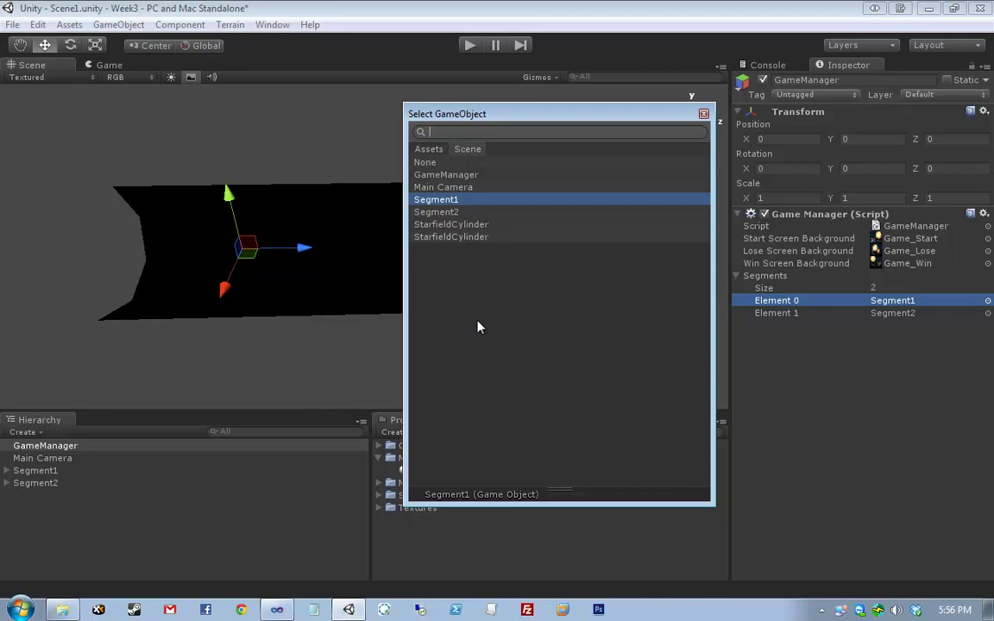
double_click(470, 207)
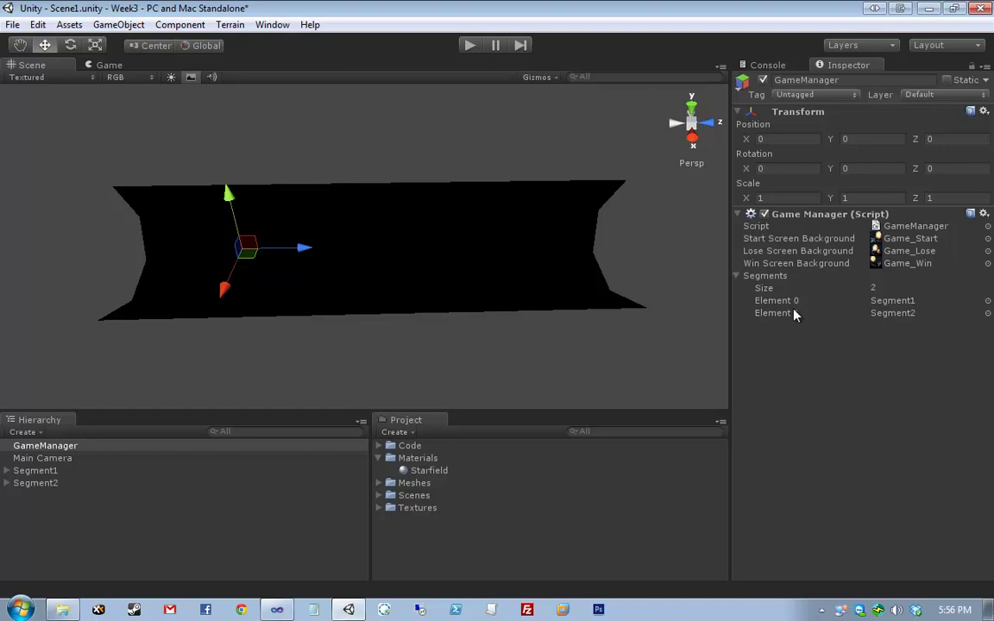
Step: Snap Visual Studio beside Unity, auto-hide Solution Explorer, and place the cursor at line 9's end
key(alt+Tab)
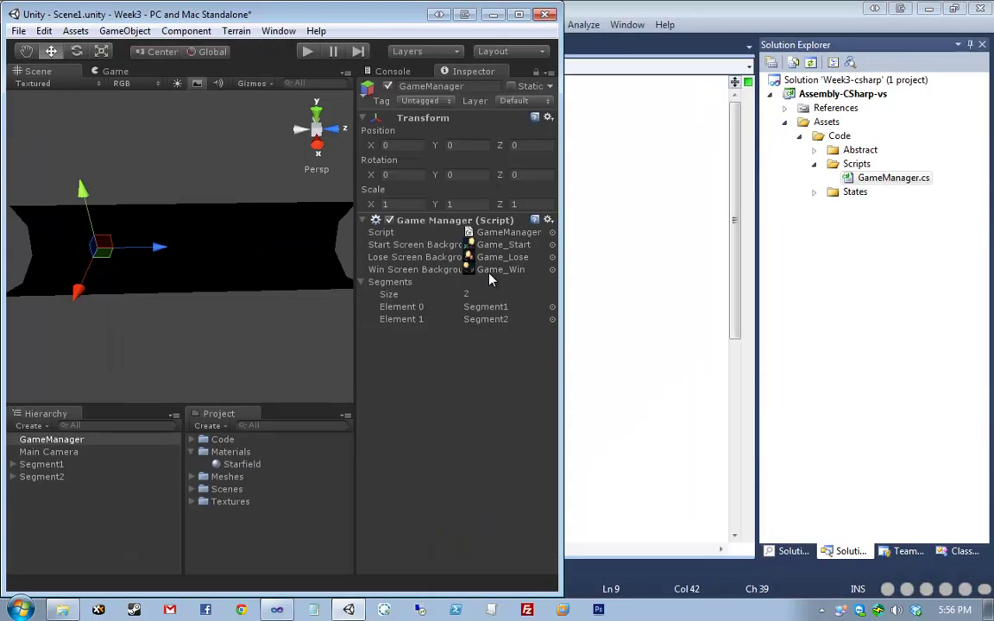
key(super+Right)
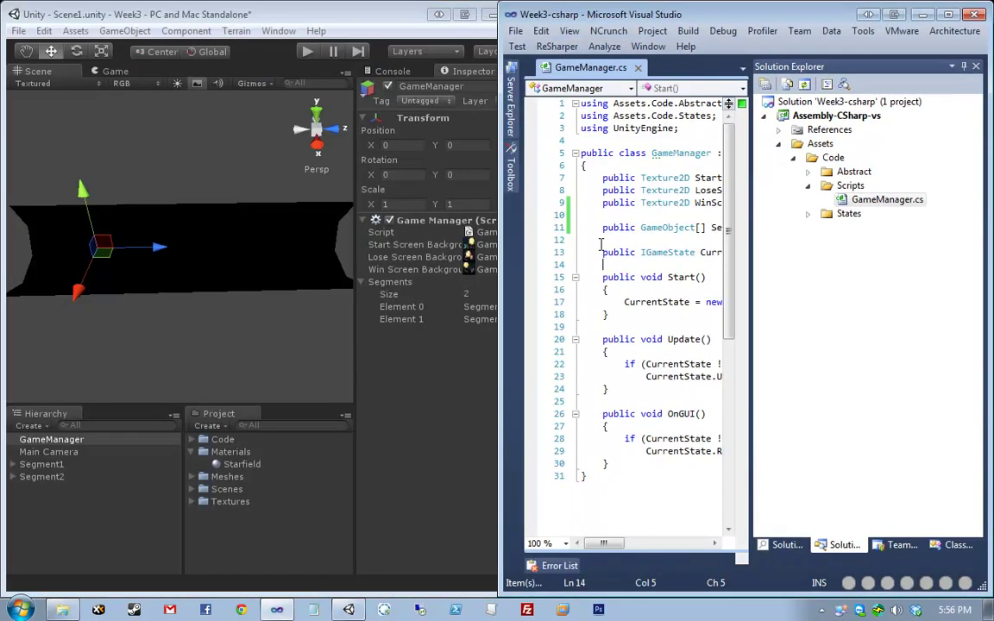
click(965, 67)
key(Up)
key(Up)
key(Up)
key(Up)
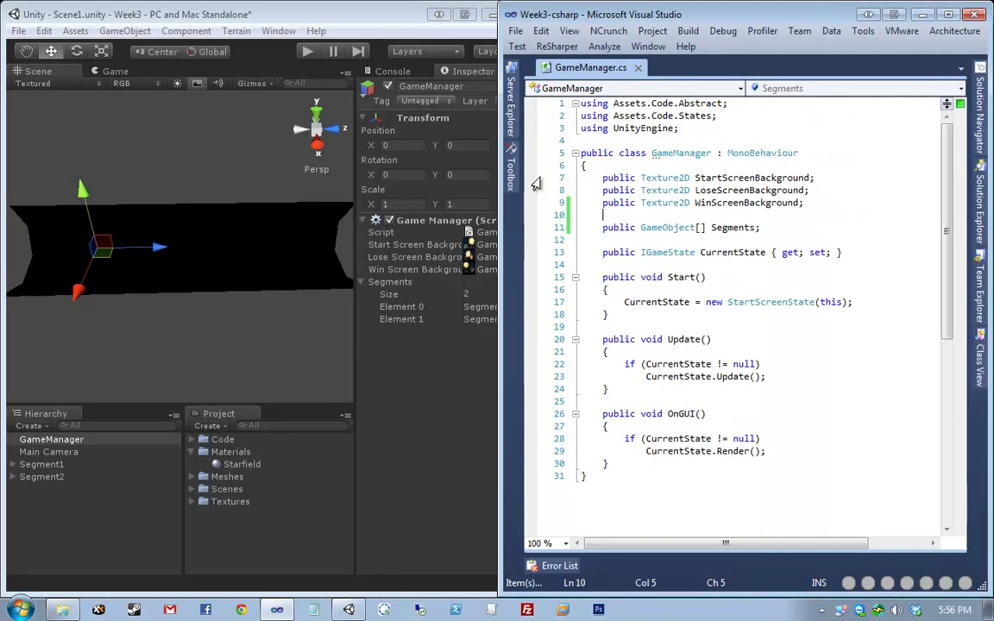
click(402, 23)
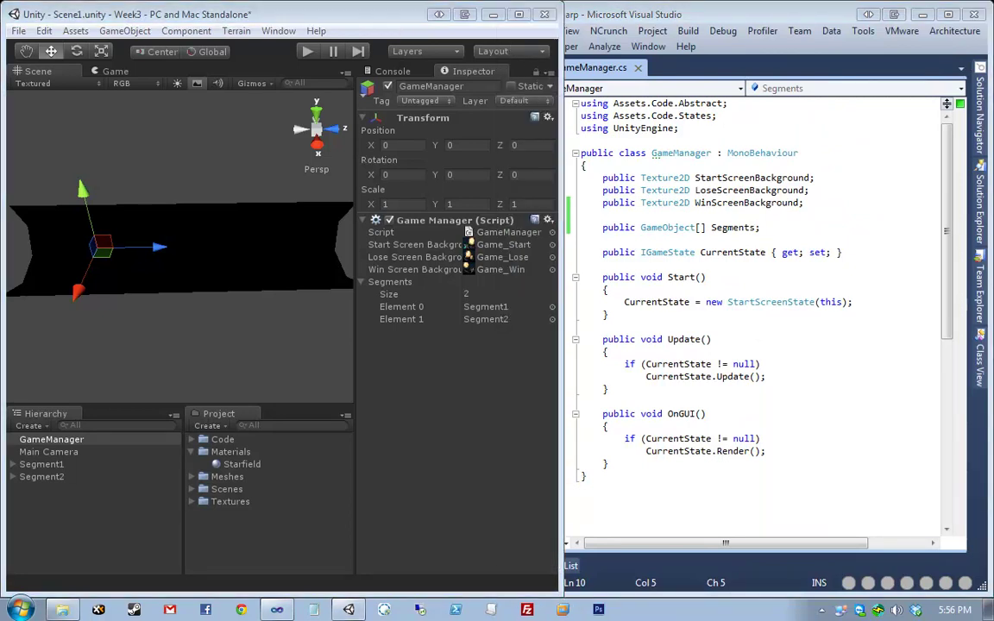
key(alt+Tab)
key(Down)
key(Down)
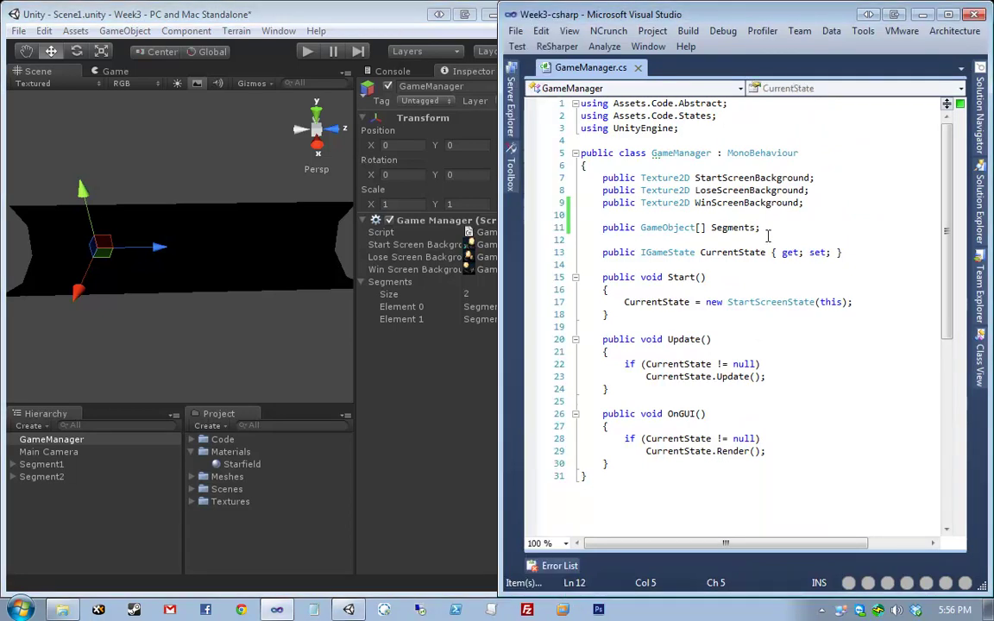
click(447, 360)
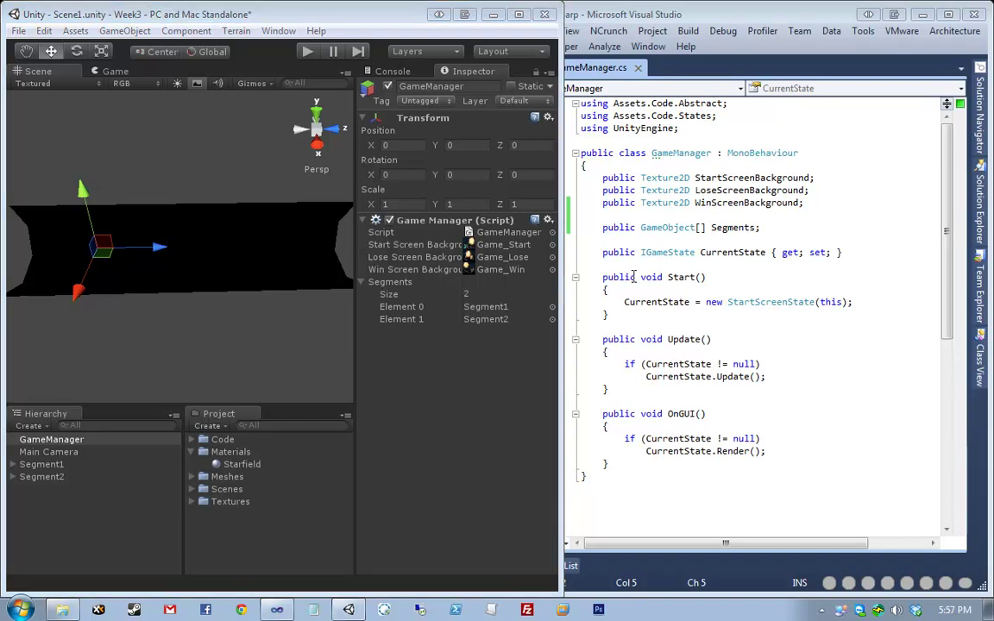
click(850, 206)
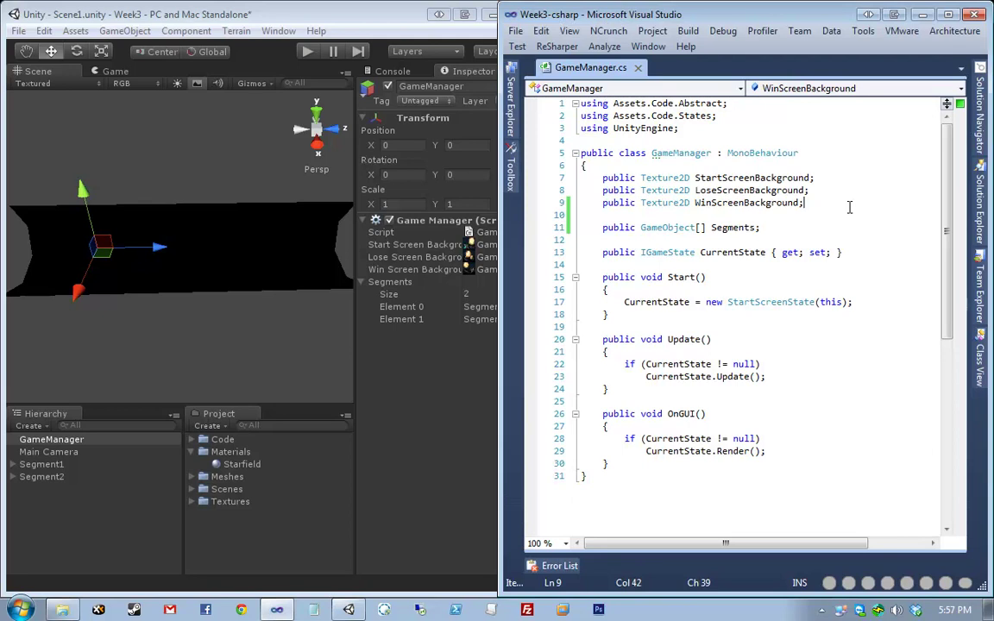
Step: Declare public floats BackgroundScrollSpeed, BackgroundJumpPoint and BackgroundJumpSize beneath the Segments array
key(Return)
key(BackSpace)
key(Down)
key(Down)
key(Return)
text(public float )
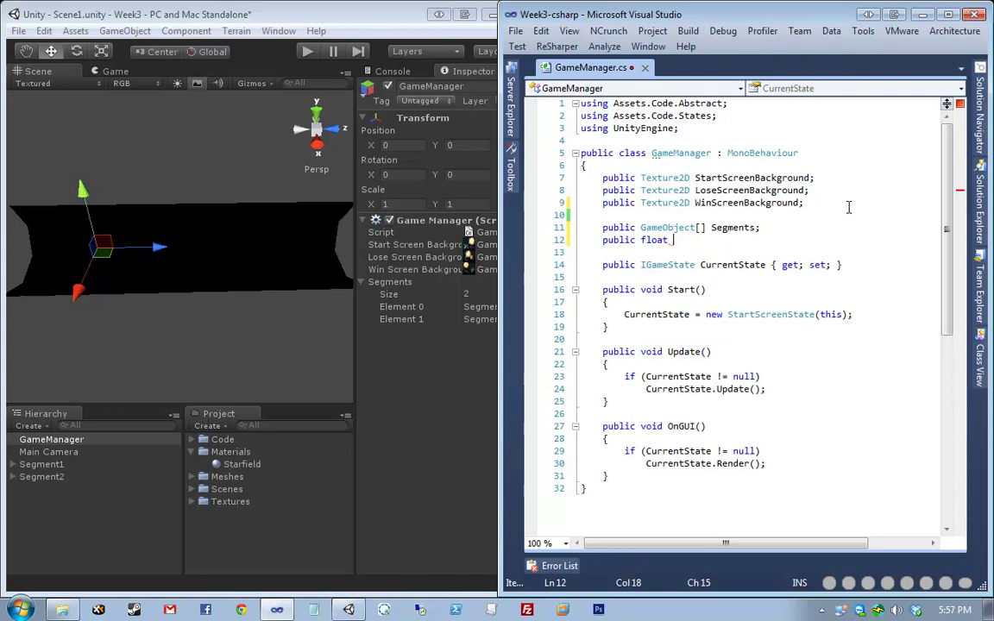
text(Backgro)
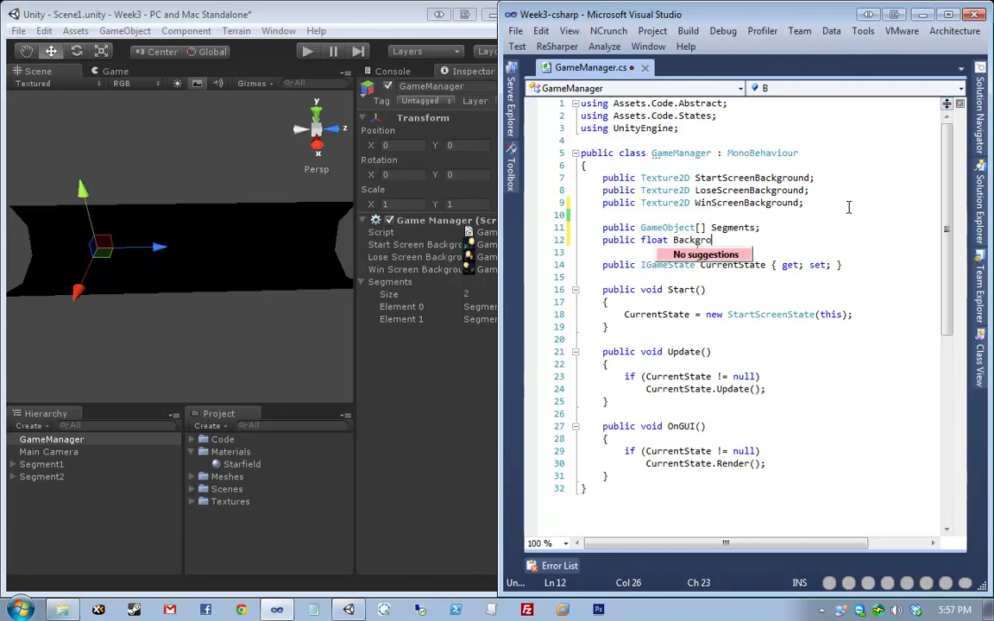
text(undScrollSpeed;)
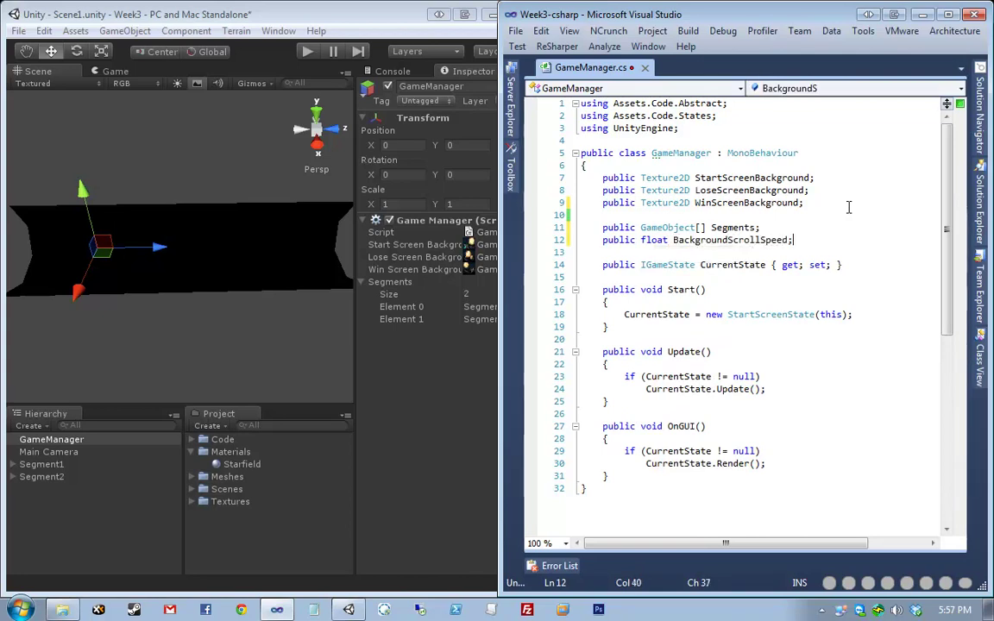
key(Return)
text(public float Back)
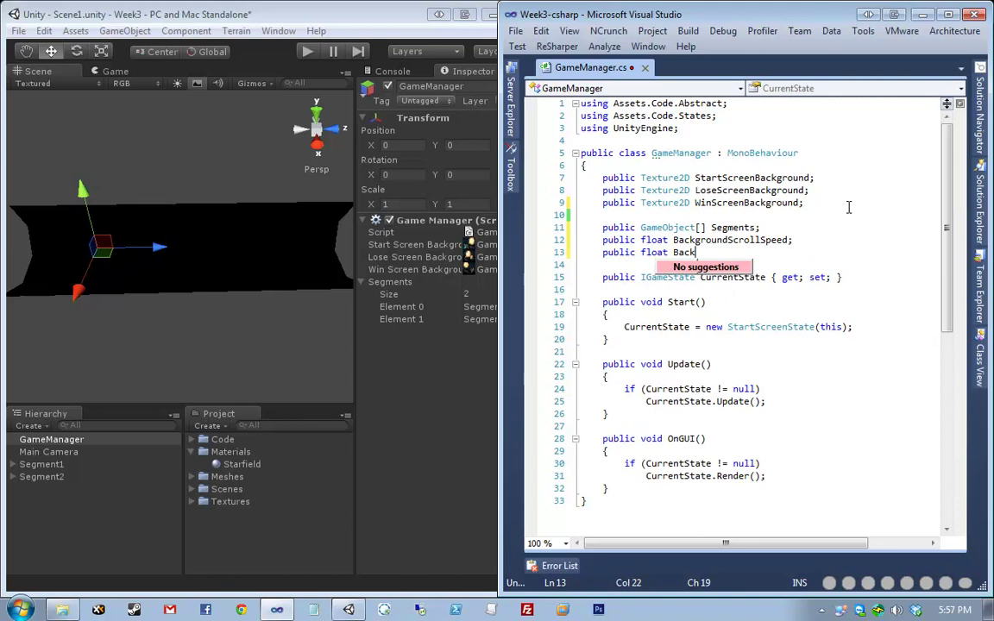
text(groundJumpPoint;)
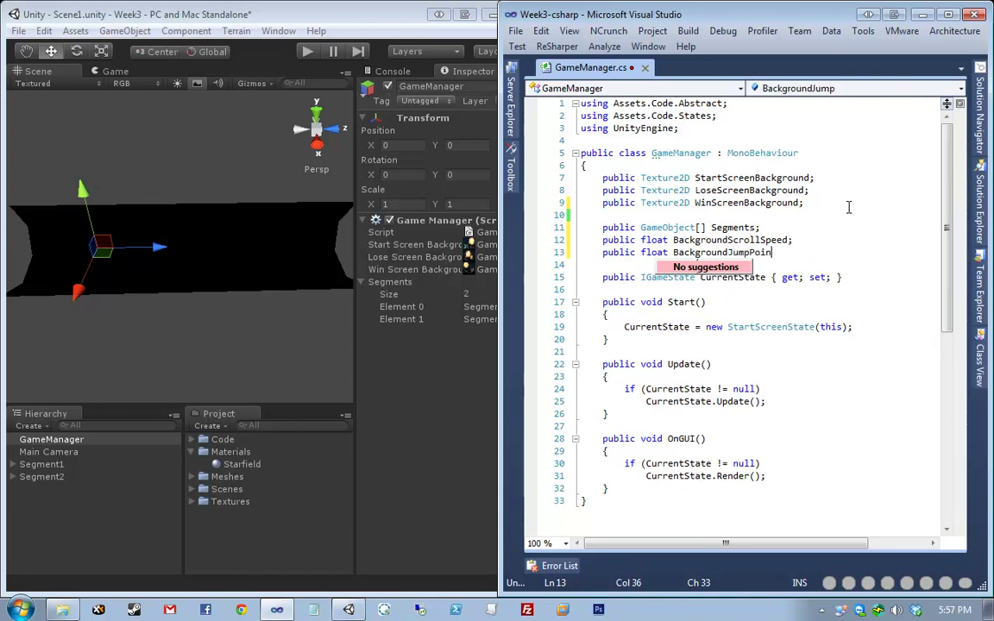
key(Return)
text(public float BackgroundJumpS)
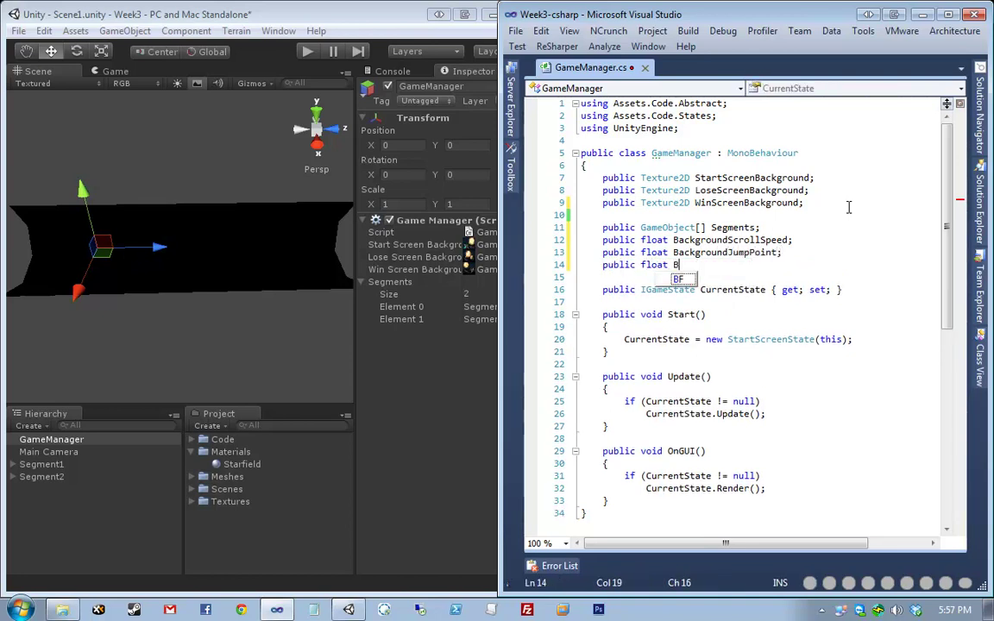
text(ize;)
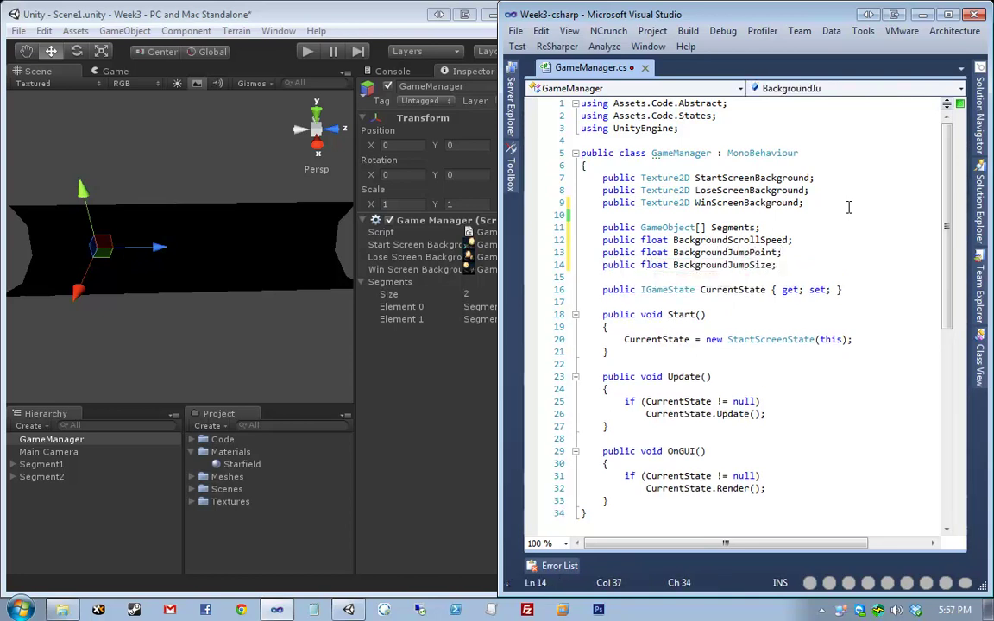
key(shift+Up)
key(shift+Up)
key(shift+Up)
key(shift+Home)
key(shift+Home)
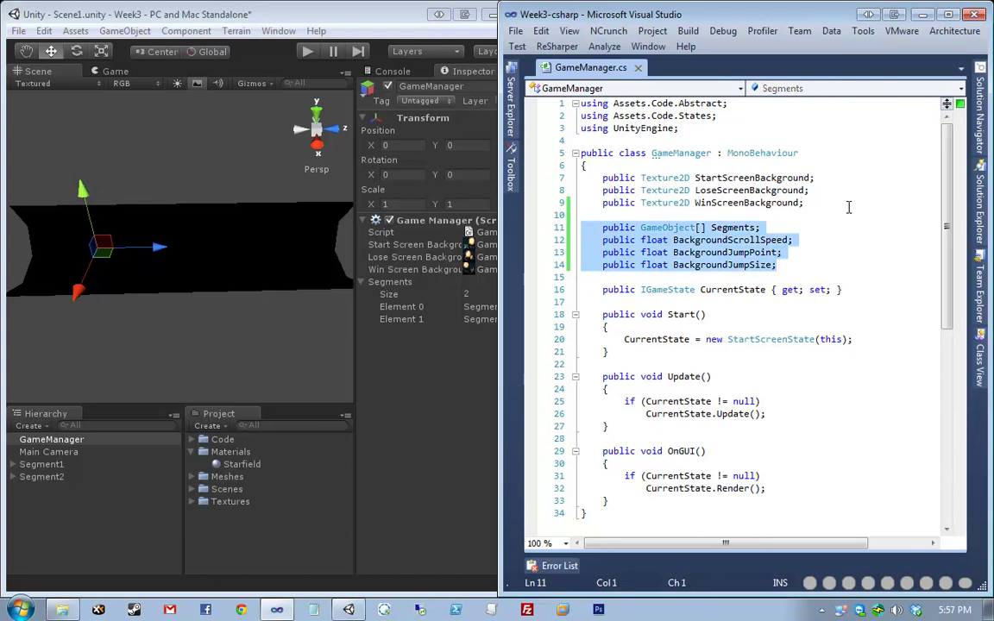
Step: Reselect GameManager in the Hierarchy to reveal its new Background fields
click(384, 283)
click(143, 237)
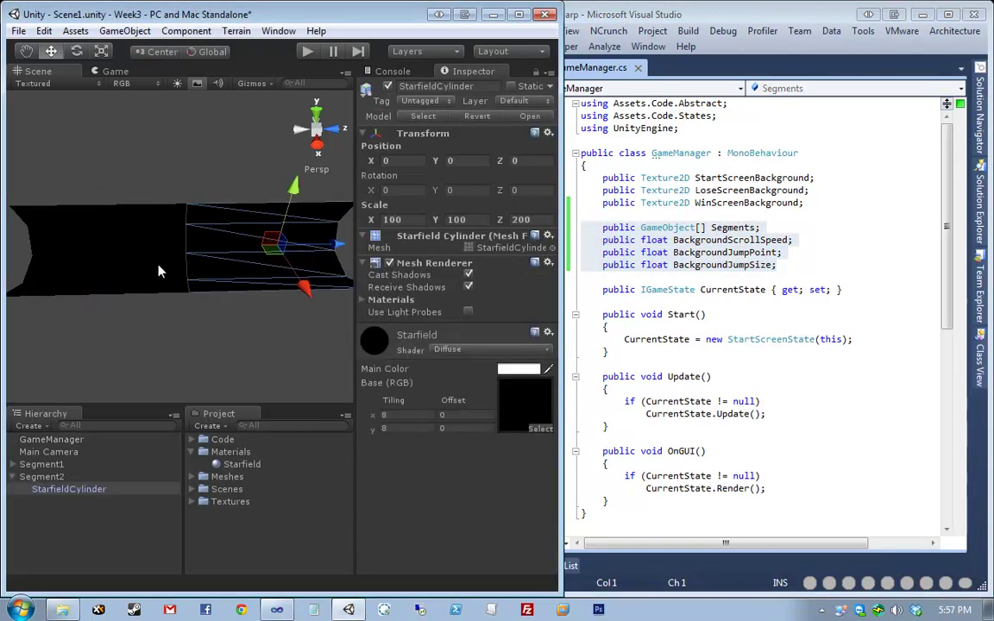
click(77, 378)
click(52, 439)
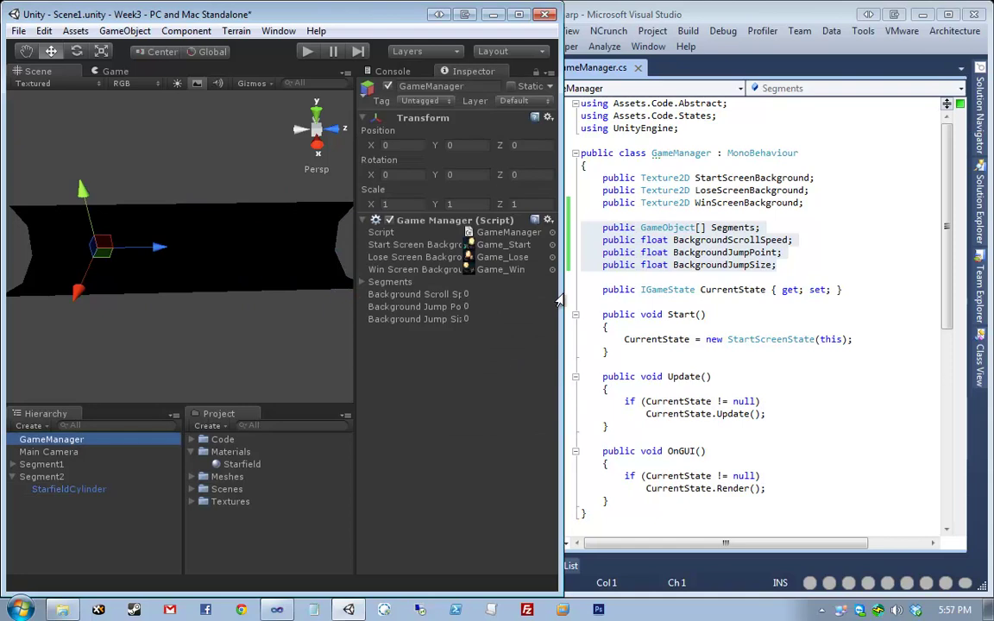
Step: Enter Background Scroll Speed 100, Jump Point -1200 and Jump Size 2000 in the Inspector
click(499, 295)
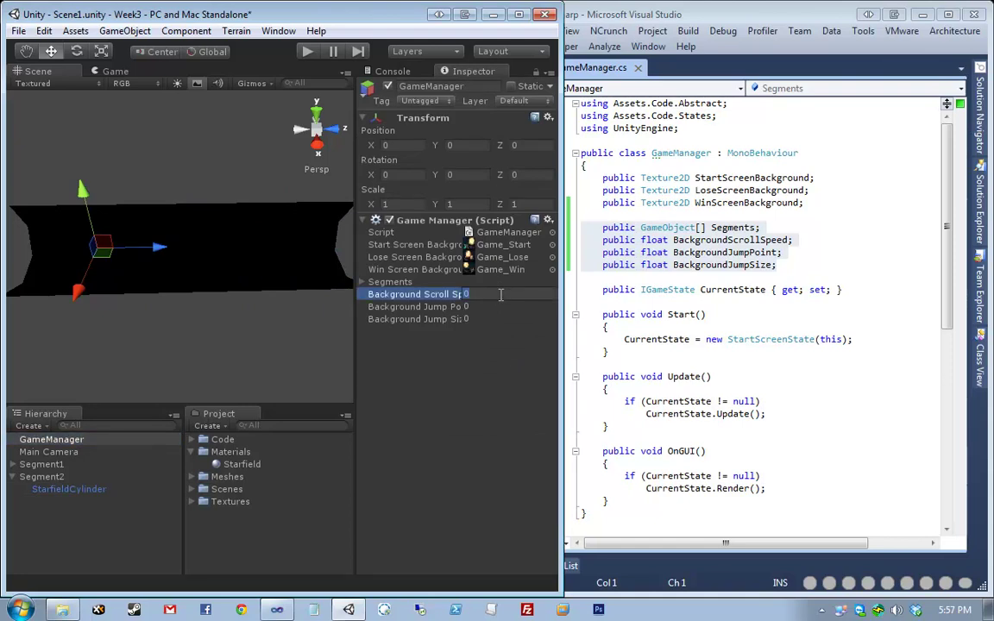
text(100)
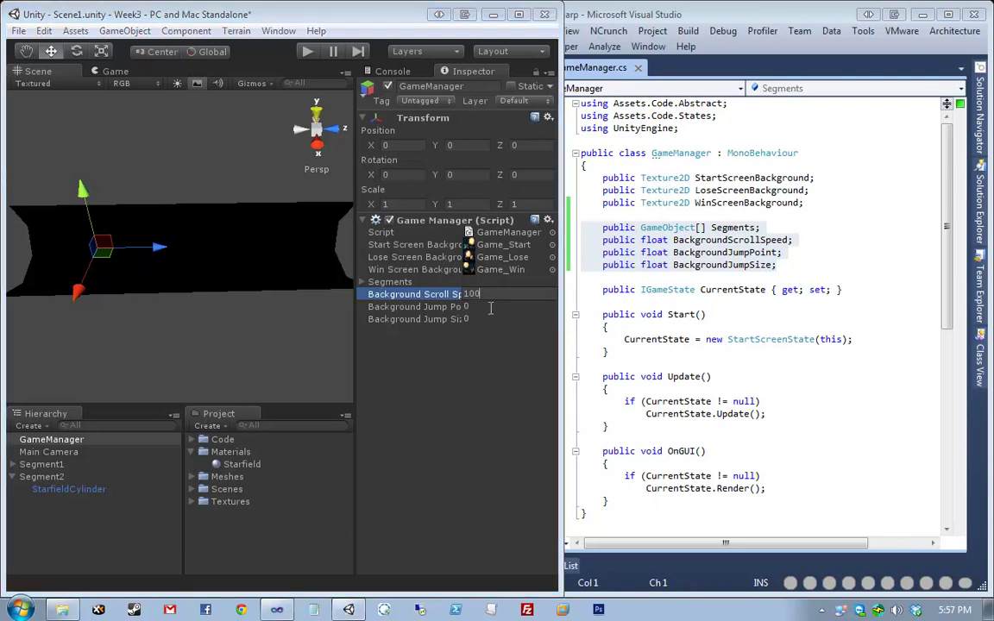
click(490, 307)
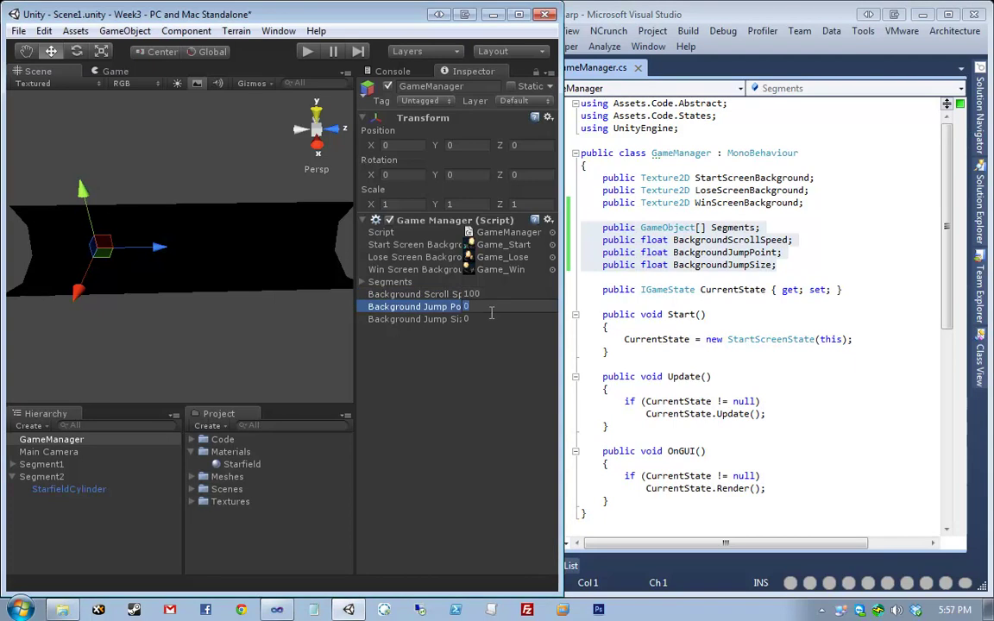
text(-1200)
key(Tab)
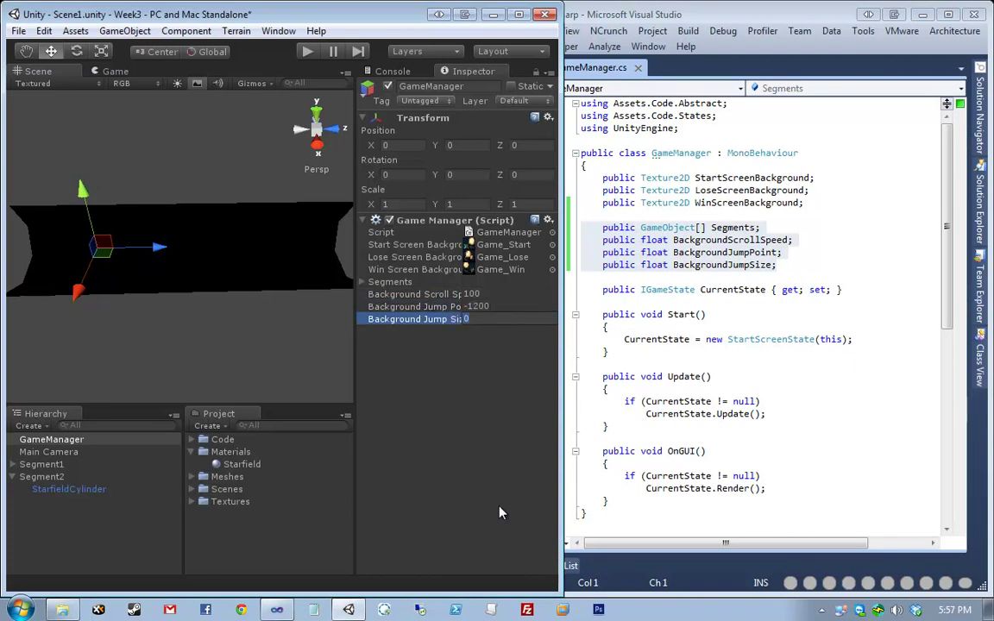
text(2)
text(000)
key(Return)
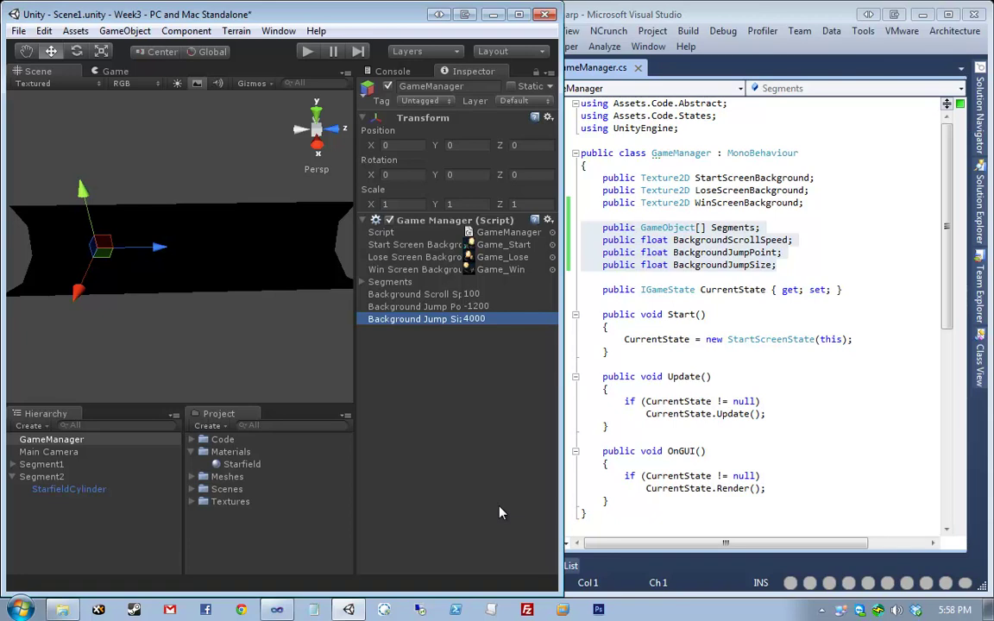
Step: Widen the Inspector so the Background field names show in full and revisit Scroll Speed
drag(355, 332, 322, 324)
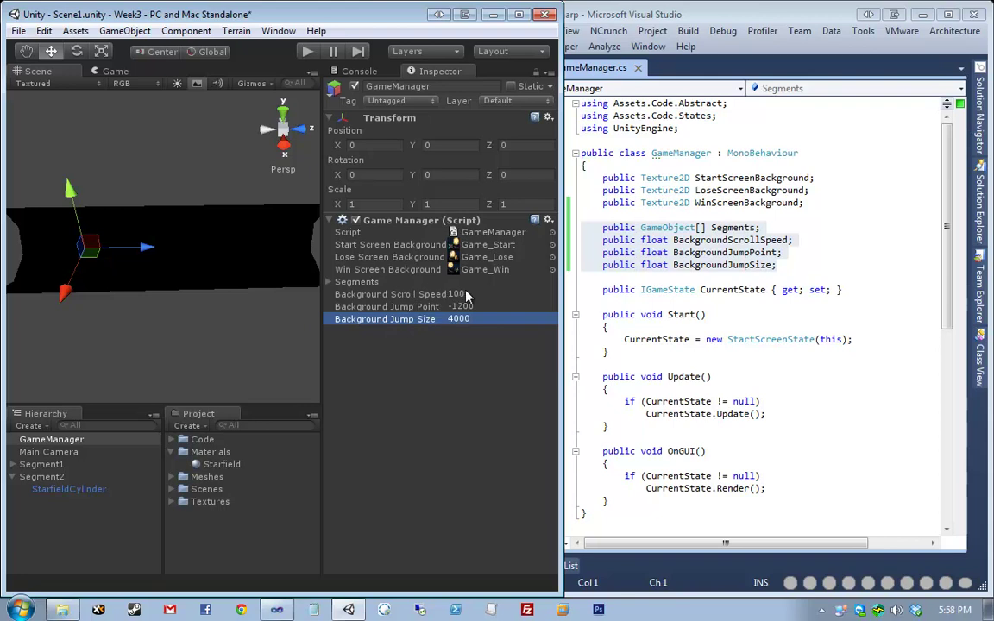
click(423, 295)
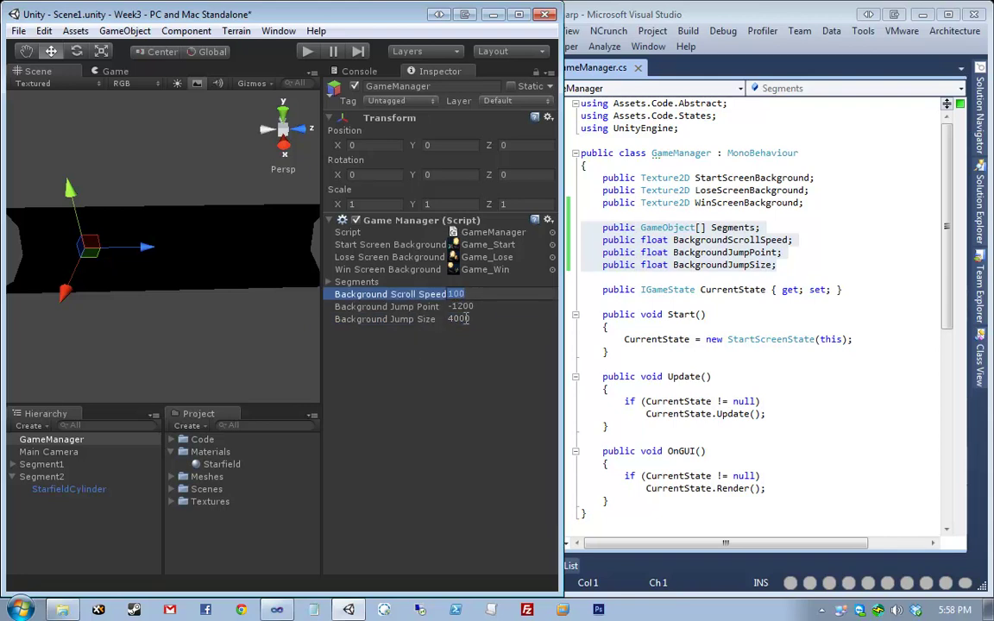
key(Tab)
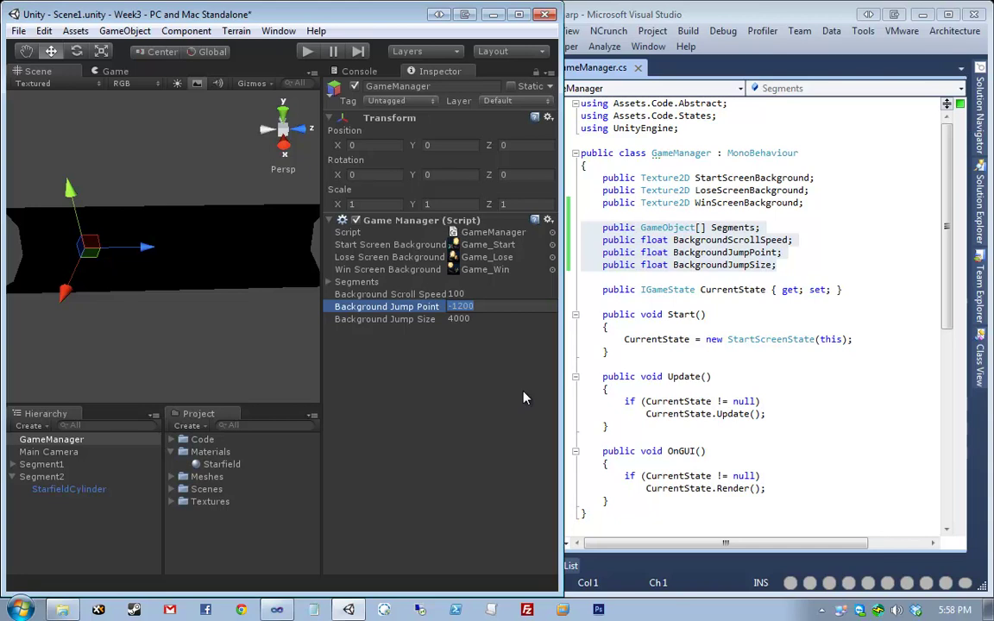
Step: After checking the Game view, expand the Segments array to show Segment1 and Segment2
click(117, 71)
click(38, 72)
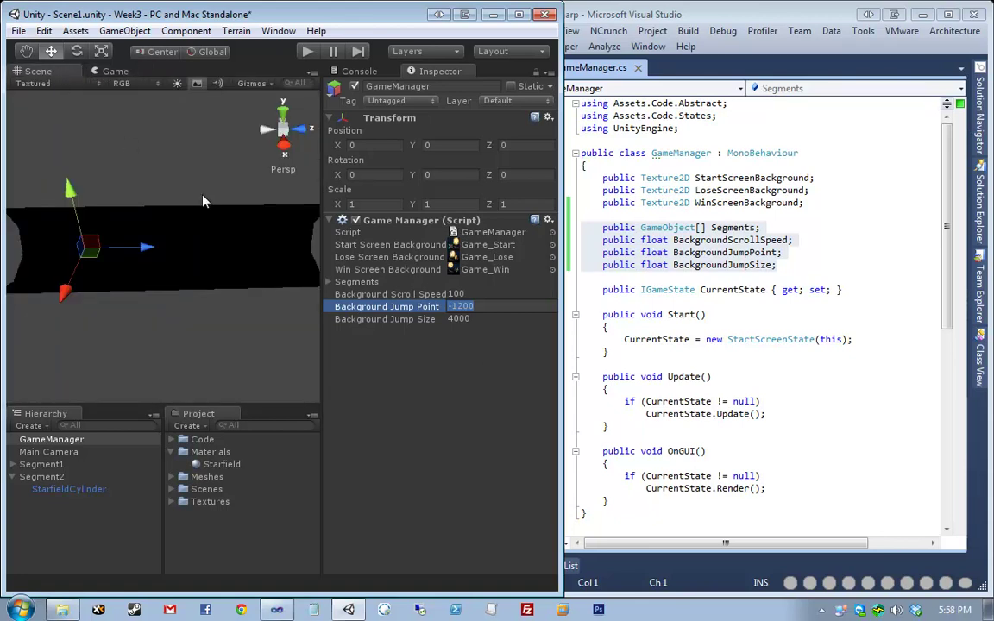
click(426, 327)
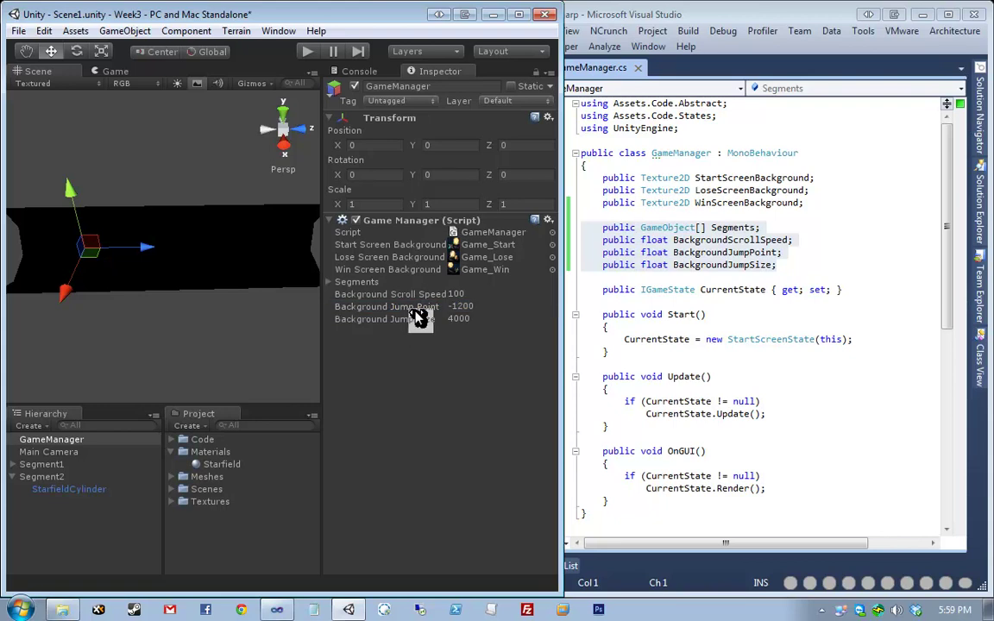
click(417, 321)
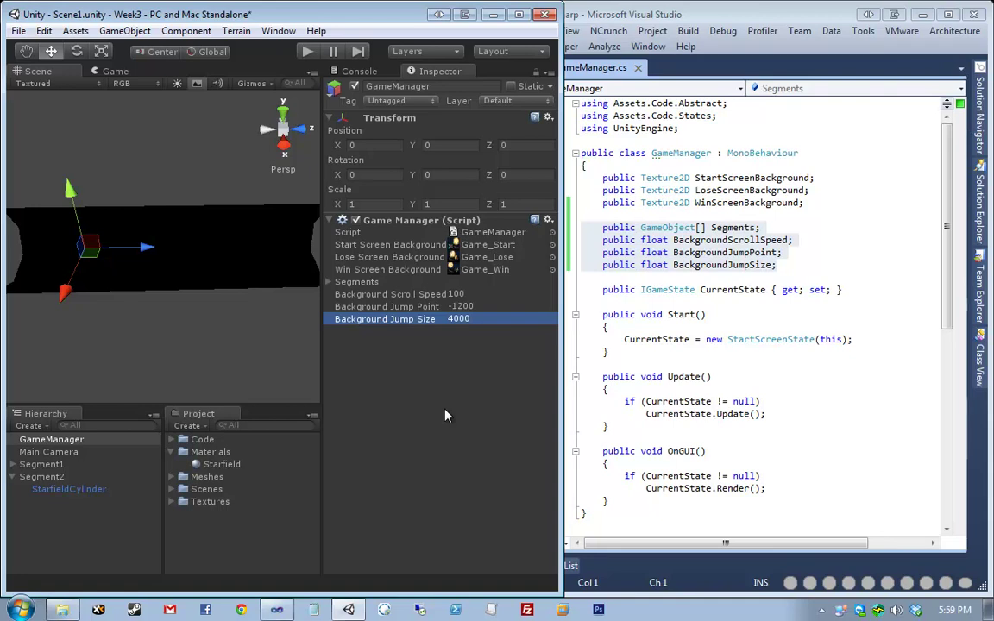
click(376, 285)
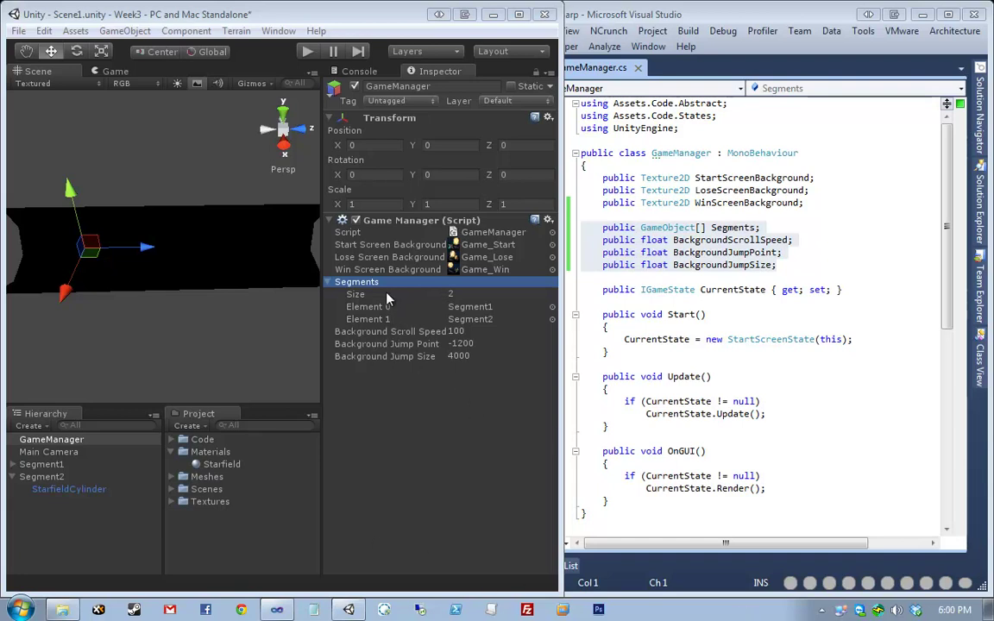
click(487, 307)
click(504, 319)
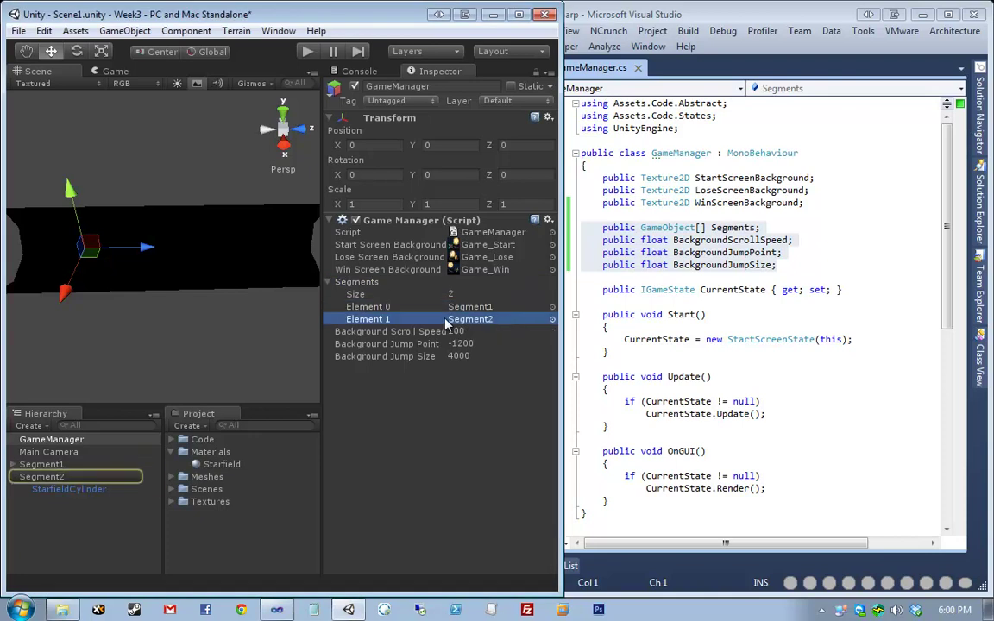
click(401, 284)
click(402, 284)
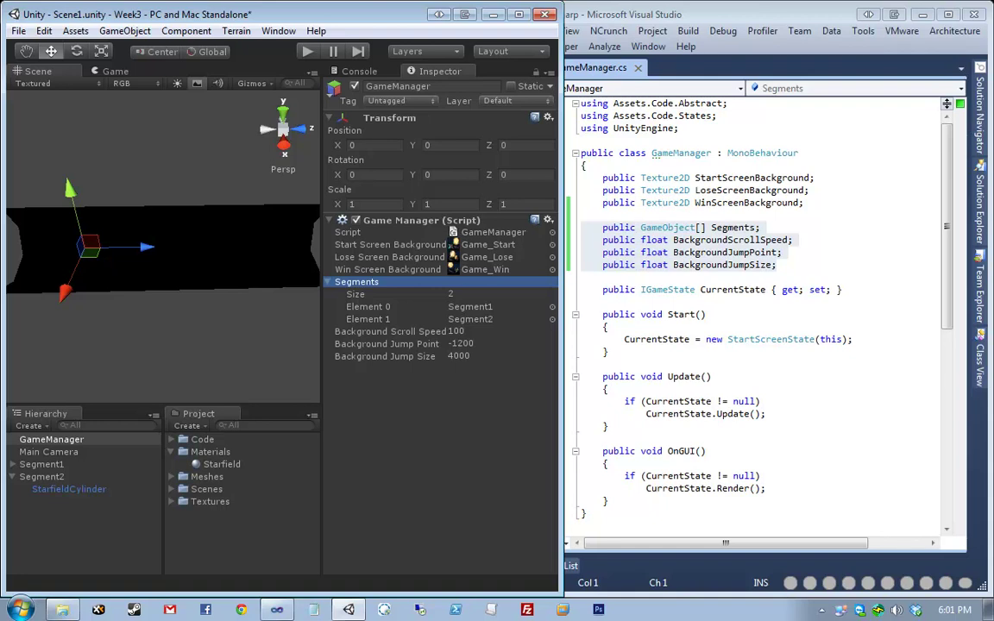
click(373, 294)
click(479, 295)
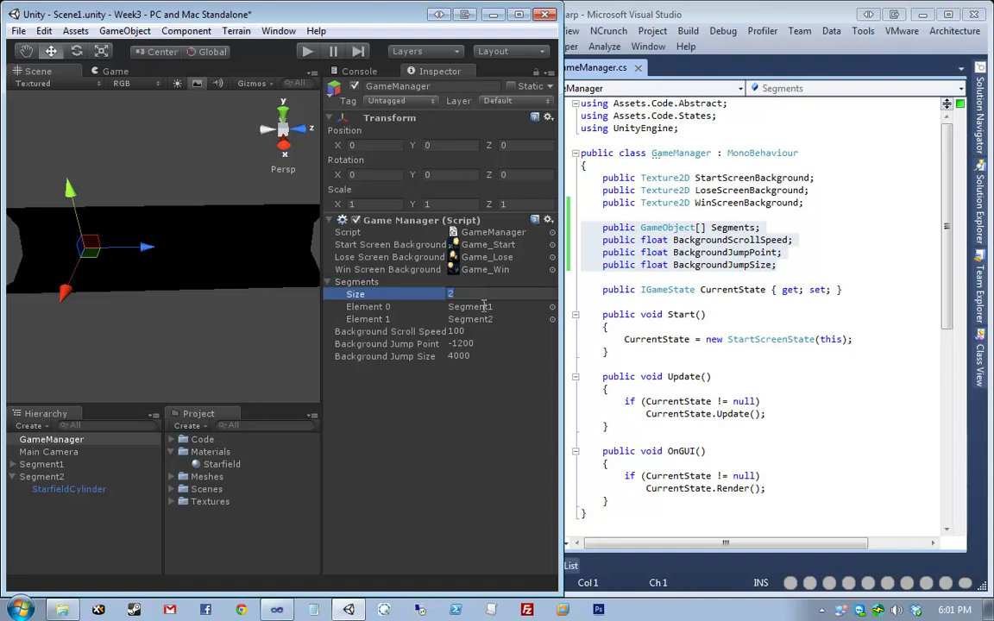
text(10)
key(Return)
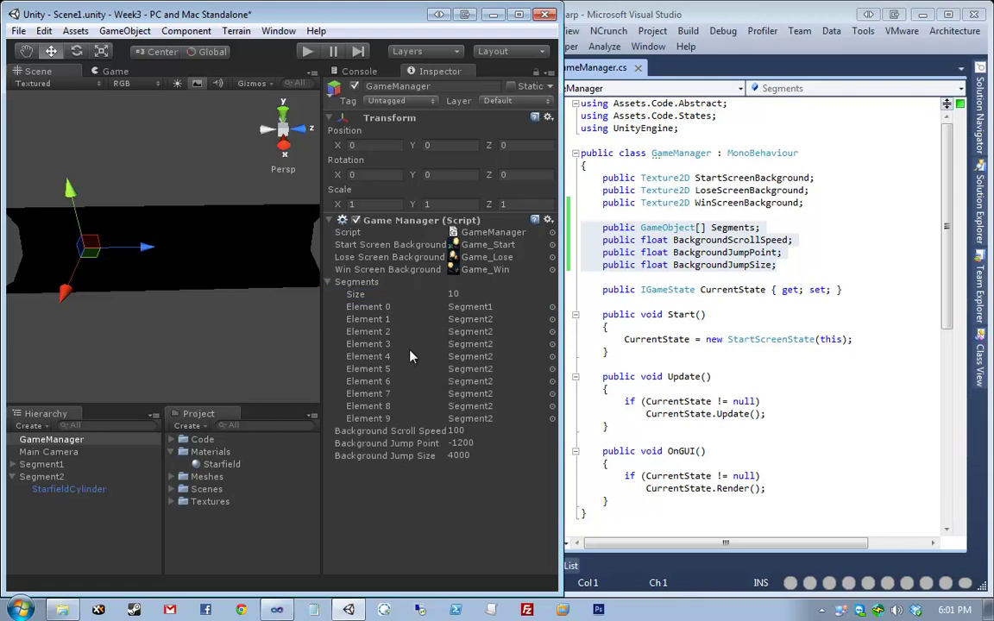
click(498, 295)
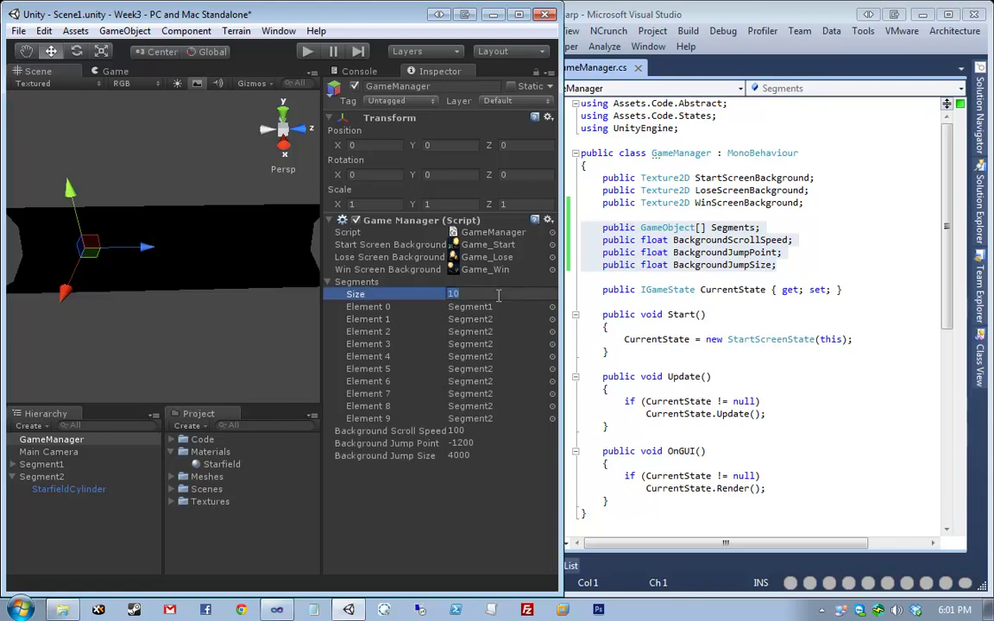
text(2)
key(Return)
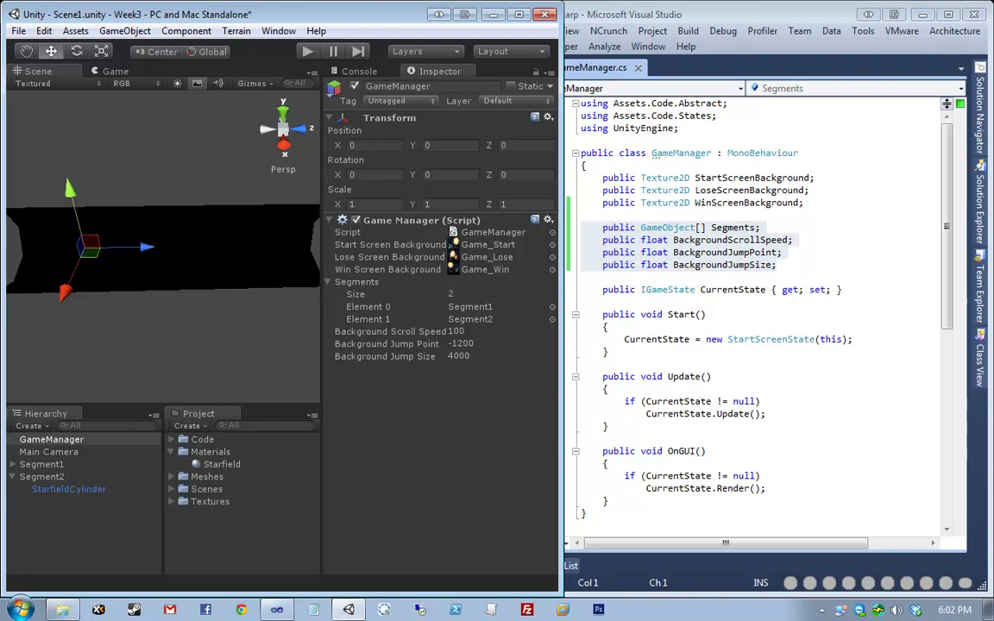
Step: Collapse the Segments list and select Main Camera to show its clipping and background settings
click(356, 284)
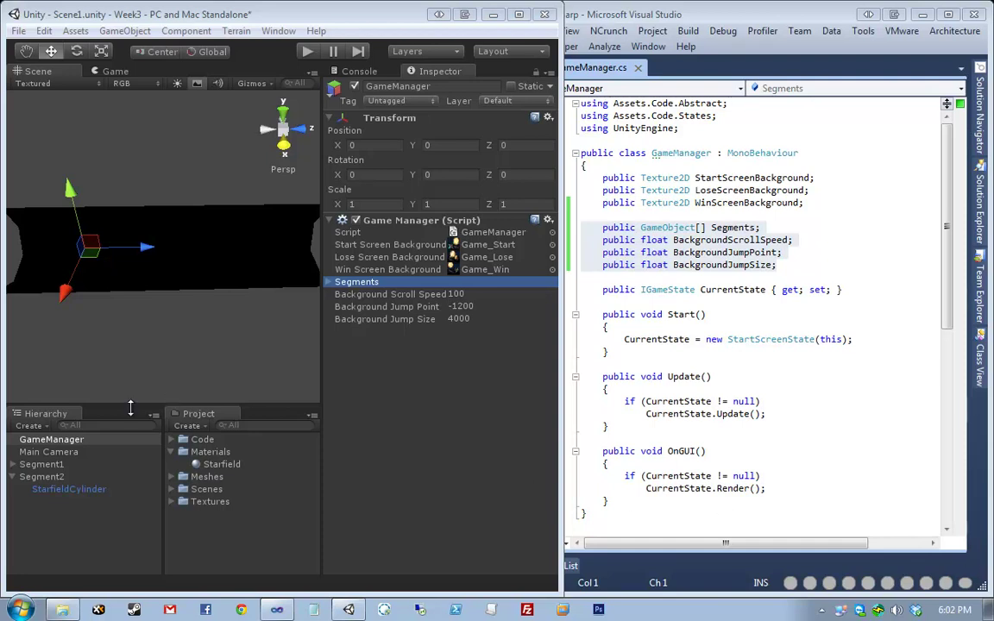
click(66, 452)
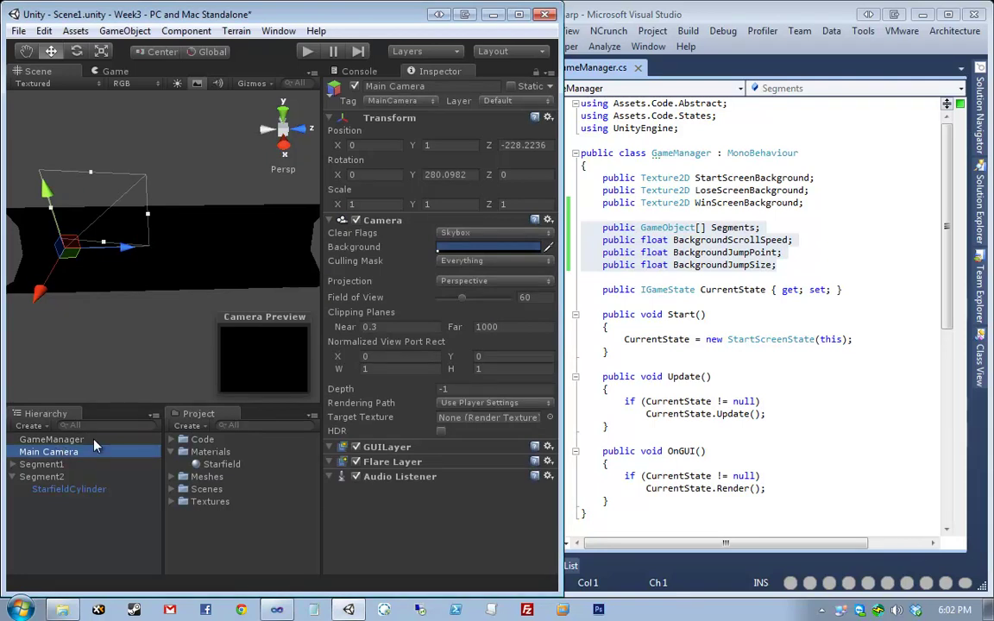
Step: Reselect GameManager and expand its Segments list showing Segment1 and Segment2
click(51, 440)
click(347, 282)
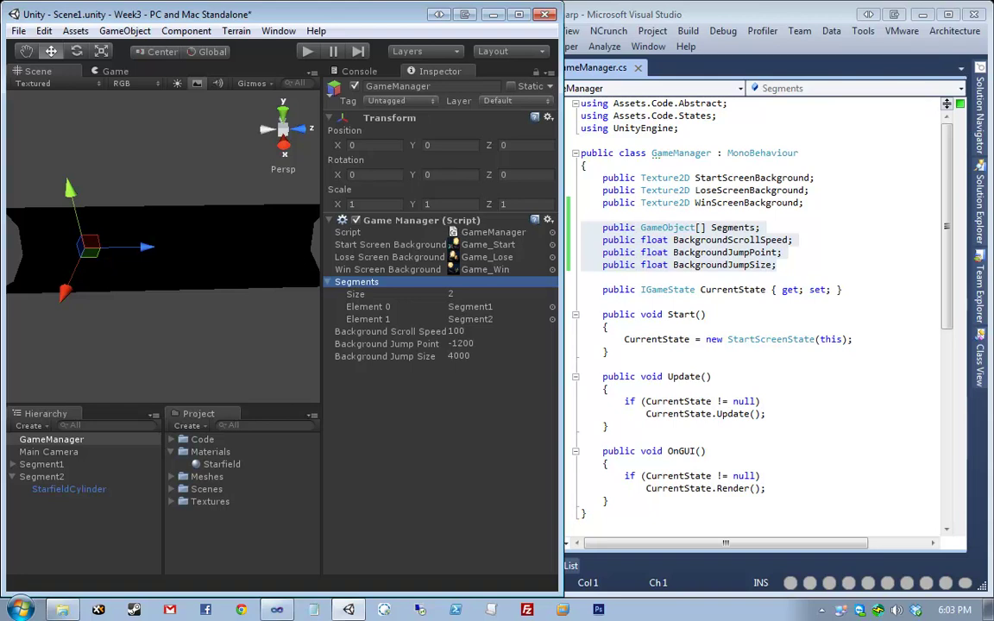
key(alt+Tab)
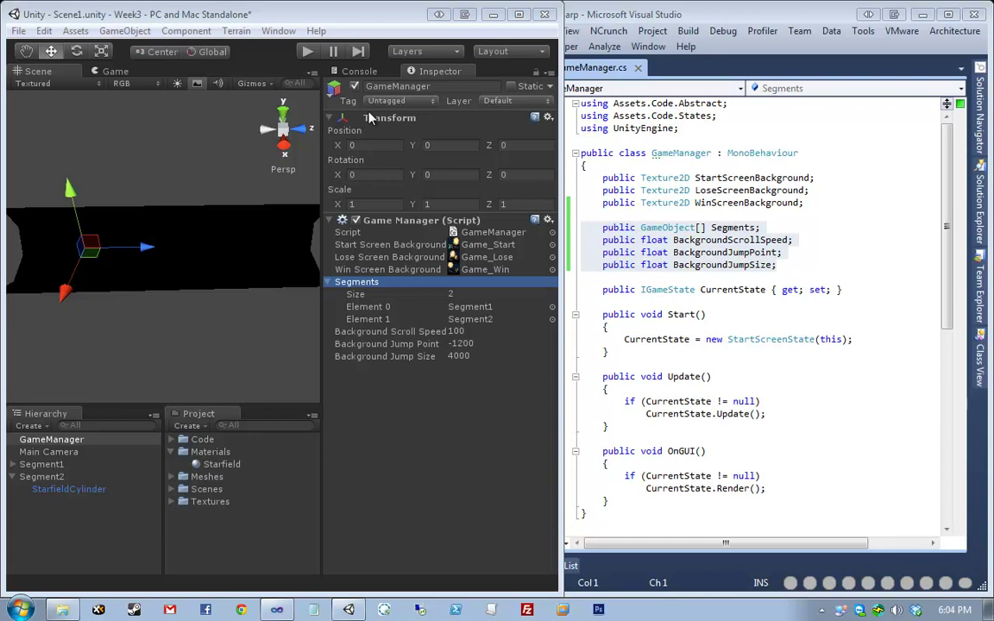
Step: Maximise the Unity editor, deselect GameManager, and pull Visual Studio off its half-screen snap
double_click(363, 14)
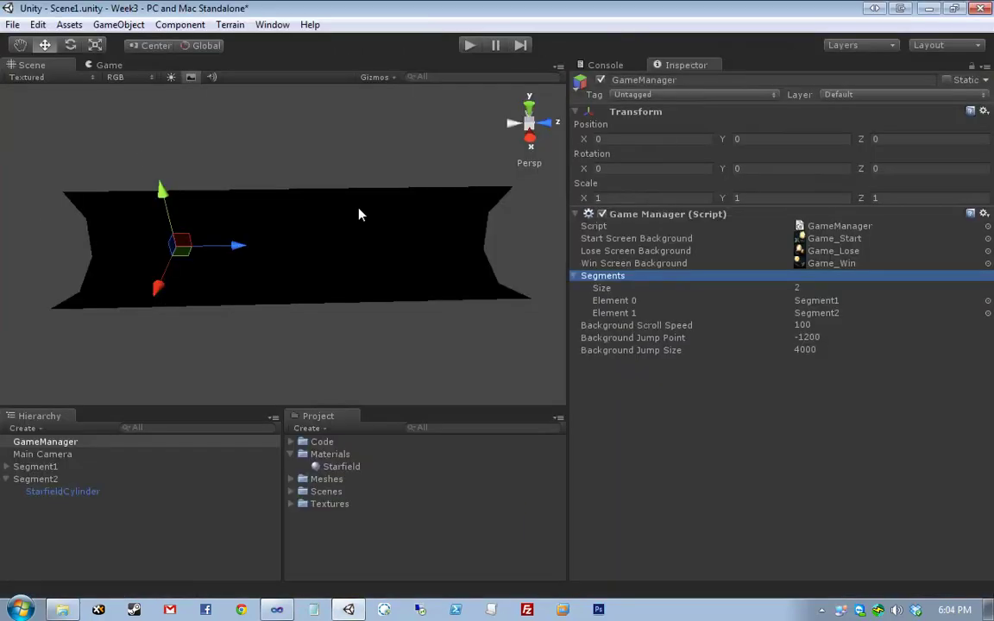
click(372, 172)
key(alt+Tab)
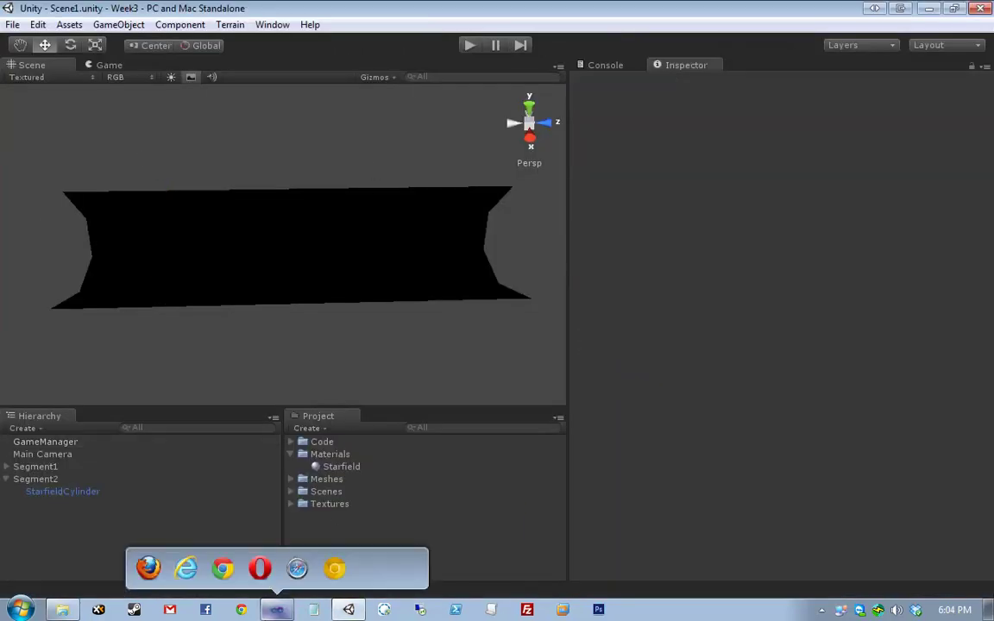
drag(695, 9, 448, 74)
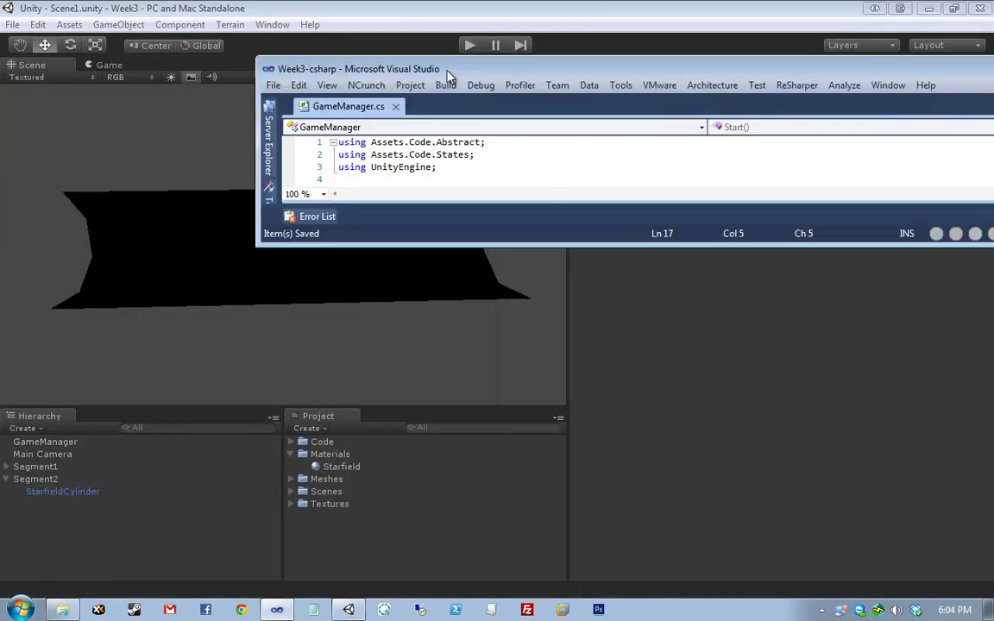
Step: Maximise Visual Studio, pin Solution Explorer, and open PlayingGameState.cs from the States folder
double_click(495, 71)
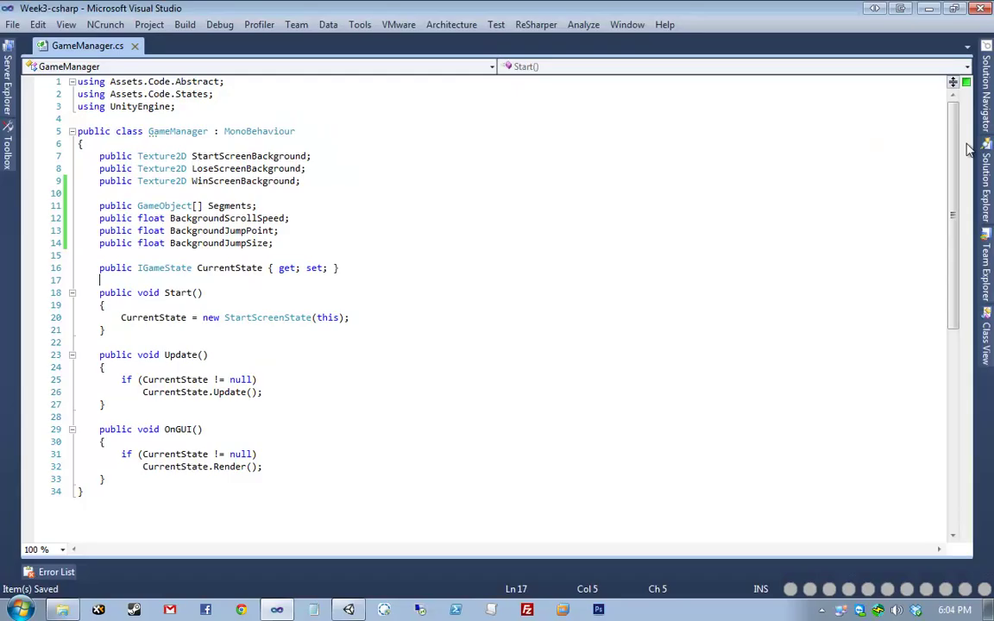
click(986, 190)
click(958, 45)
click(814, 191)
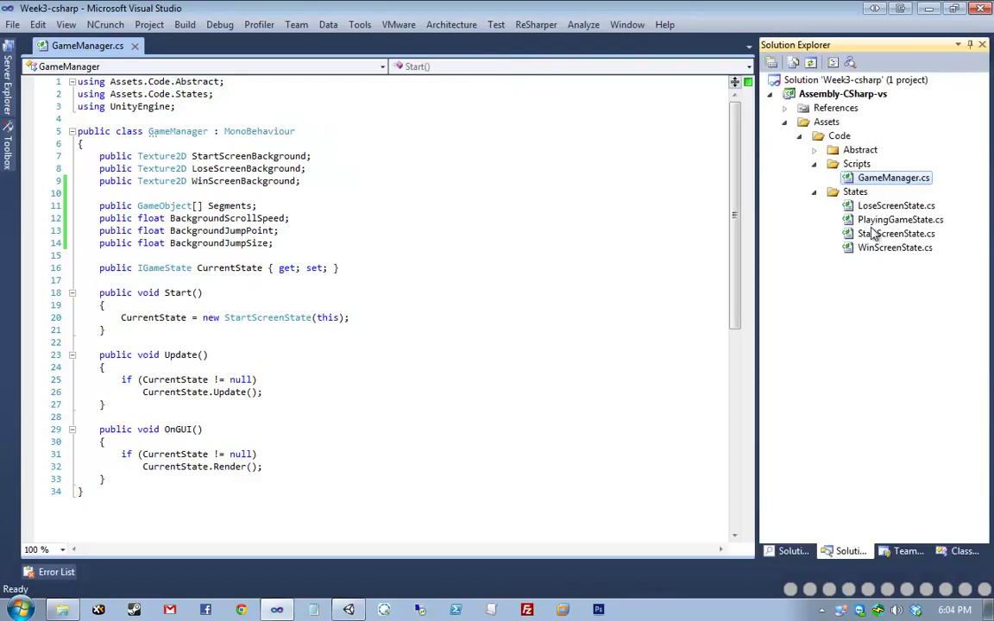
double_click(873, 234)
double_click(867, 220)
drag(758, 220, 811, 213)
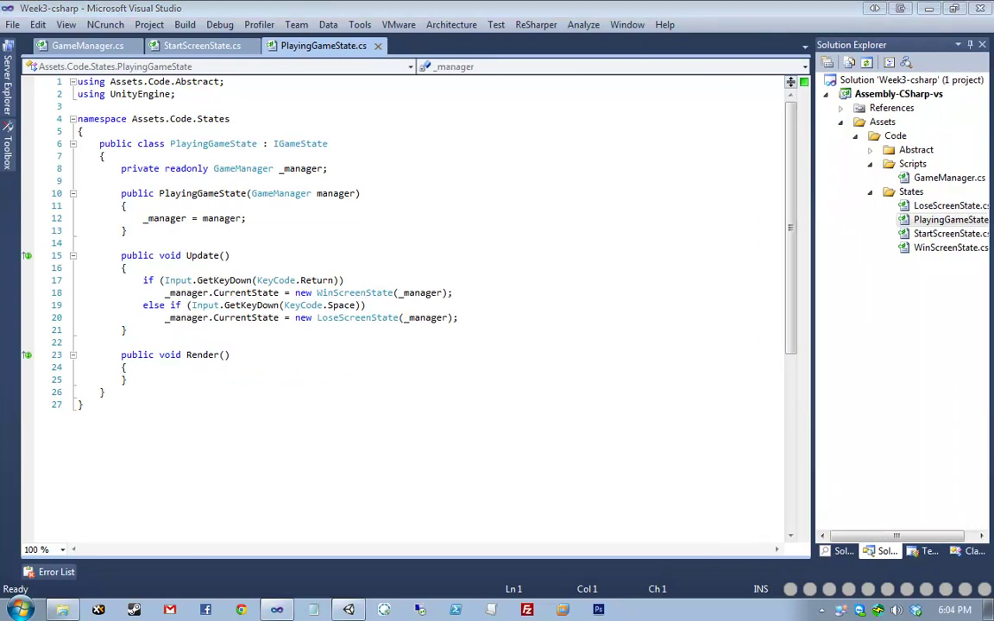
Step: Add a ScrollBackground() call in Update and generate its method stub via quick fix
click(504, 318)
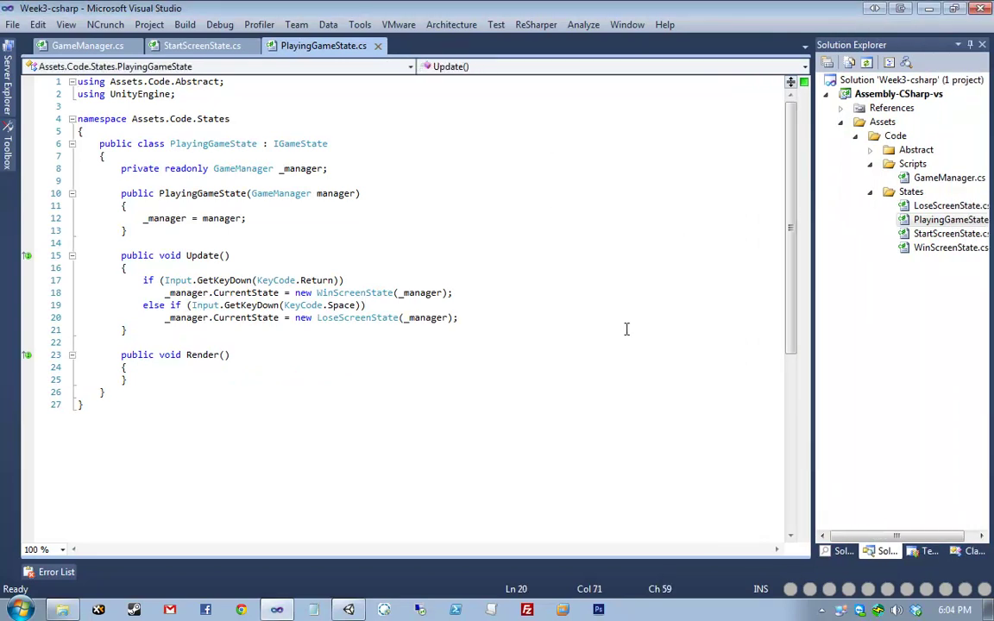
key(Return)
key(Return)
text(Scroll)
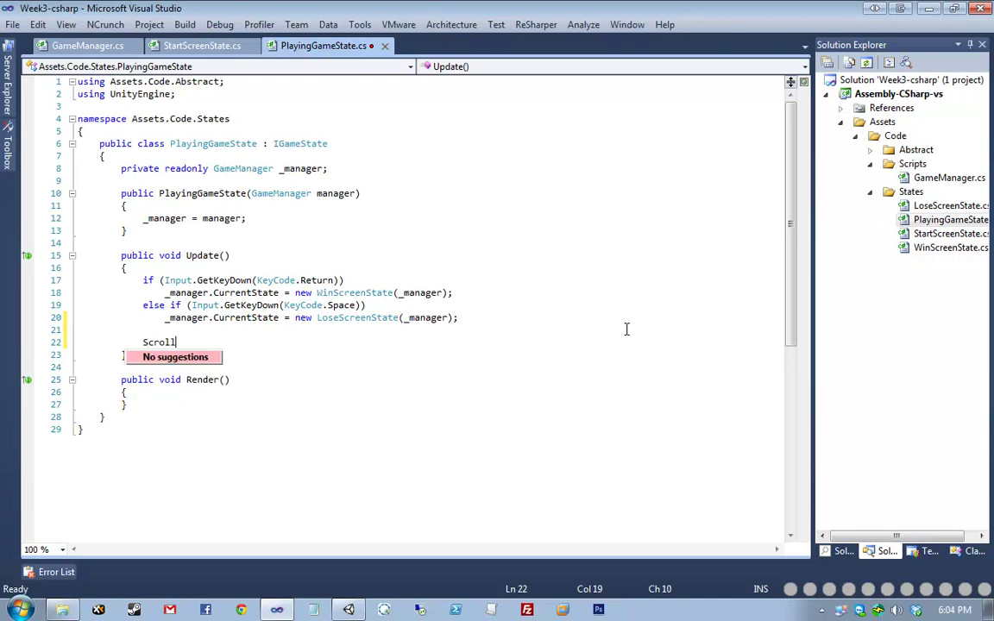
text(Background();)
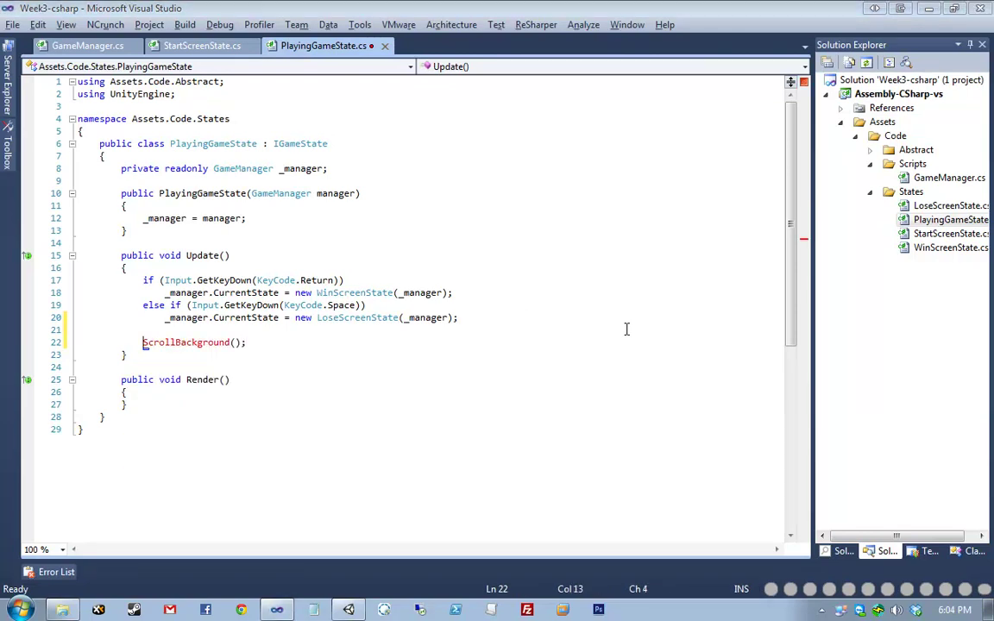
key(ctrl+period)
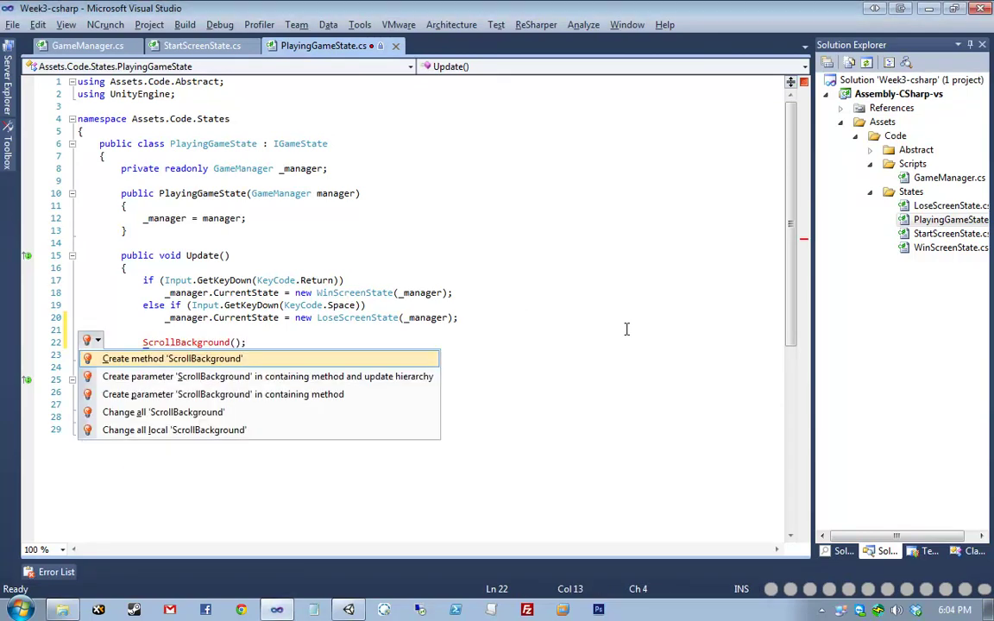
key(Return)
Step: Empty the ScrollBackground stub, move it below Render, and save PlayingGameState.cs
key(Down)
key(Down)
key(End)
key(shift+Home)
key(Delete)
key(BackSpace)
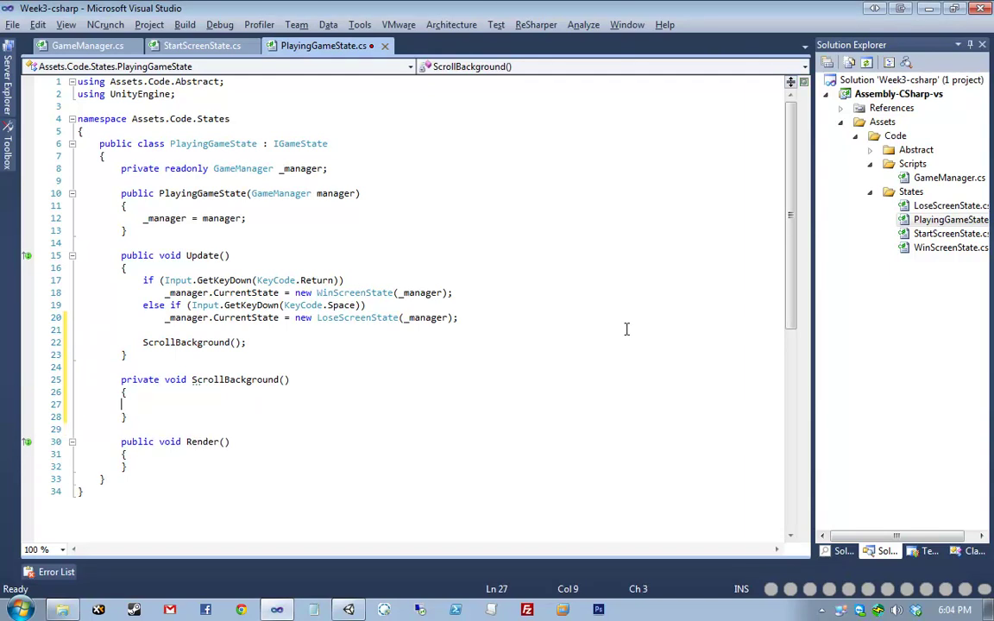
key(Up)
key(ctrl+alt+shift+Down)
key(Up)
key(ctrl+s)
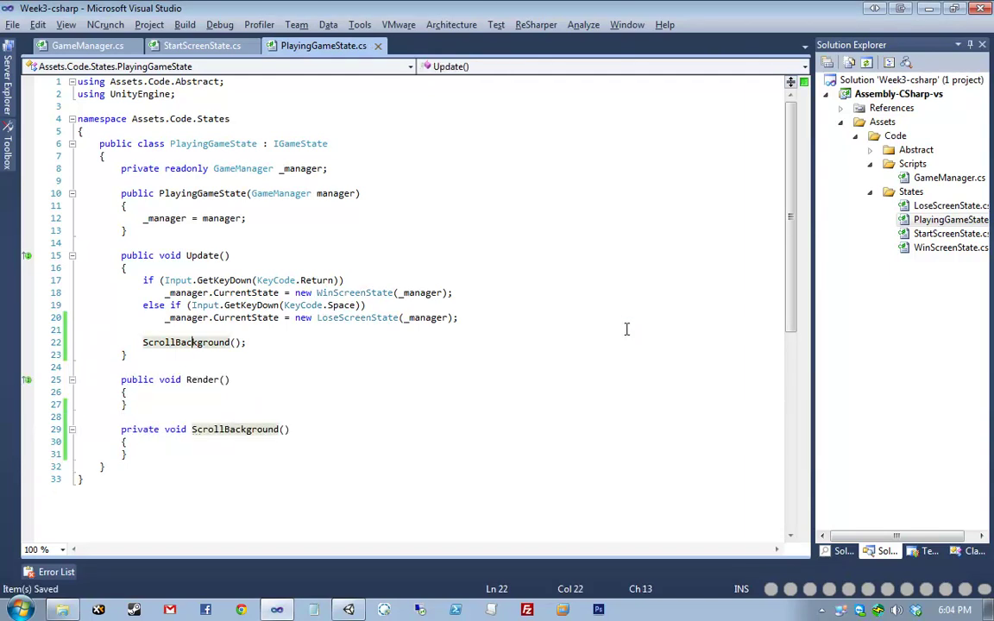
Step: Select the if/else input block, then move to ScrollBackground's opening brace
key(Up)
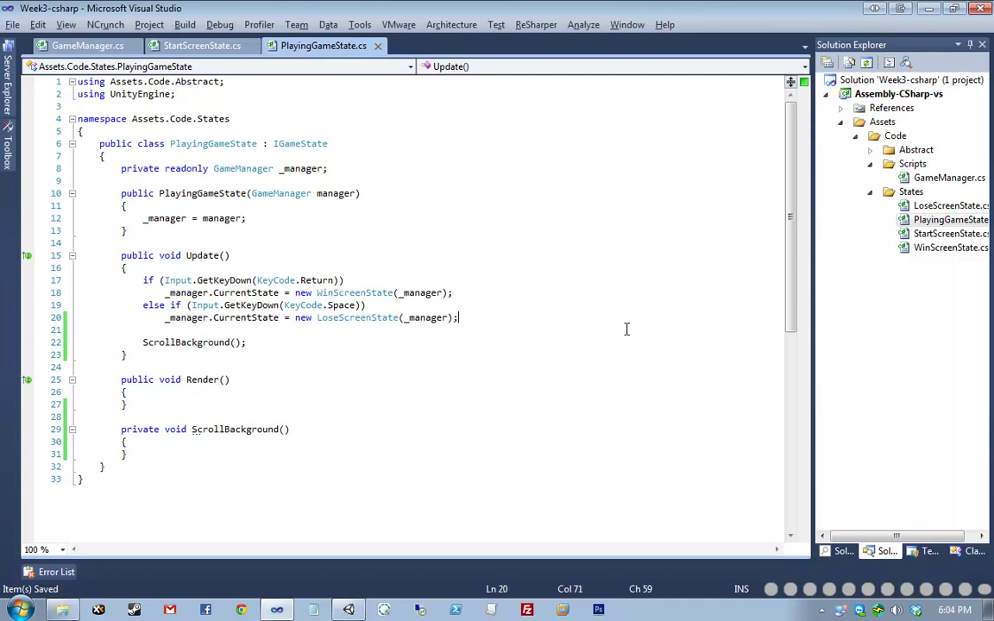
key(shift+Up)
key(shift+Up)
key(shift+Up)
key(shift+Home)
key(shift+Home)
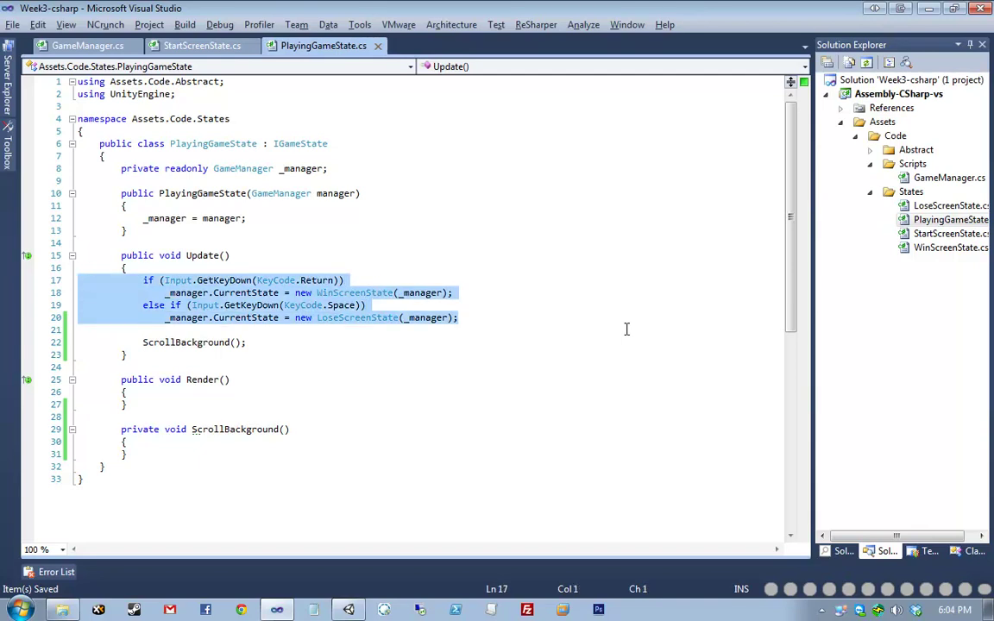
key(Down)
key(Down)
key(Down)
key(Down)
key(Down)
key(Down)
key(Down)
key(Down)
key(Down)
key(Down)
key(Down)
key(Down)
key(Down)
scroll(627, 329, down, 3)
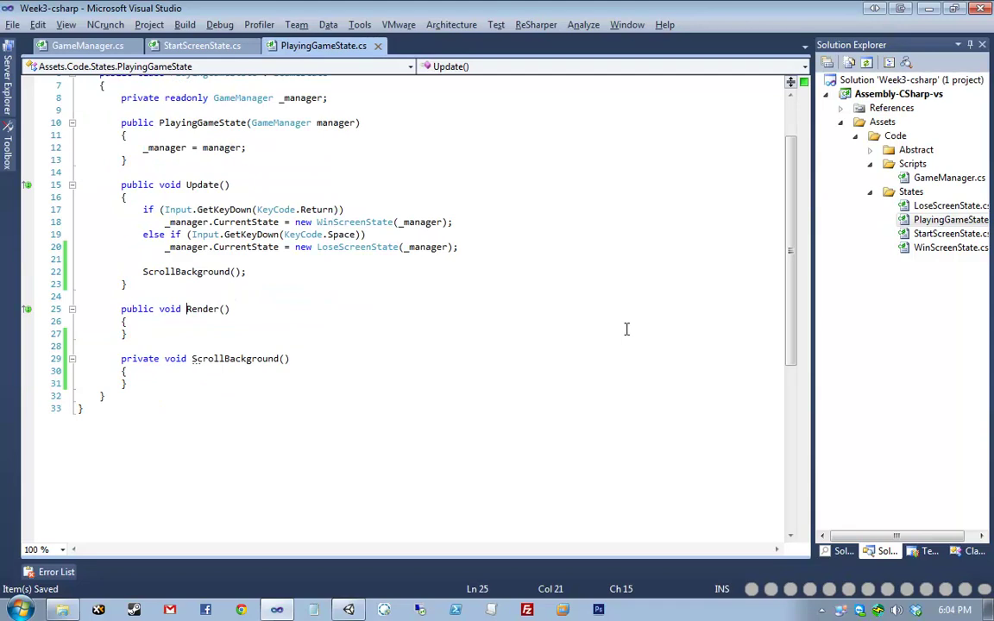
key(End)
Step: Add a foreach over _manager.Segments that calls transform.Translate on each segment
scroll(626, 329, up, 1)
key(Return)
key(ctrl+s)
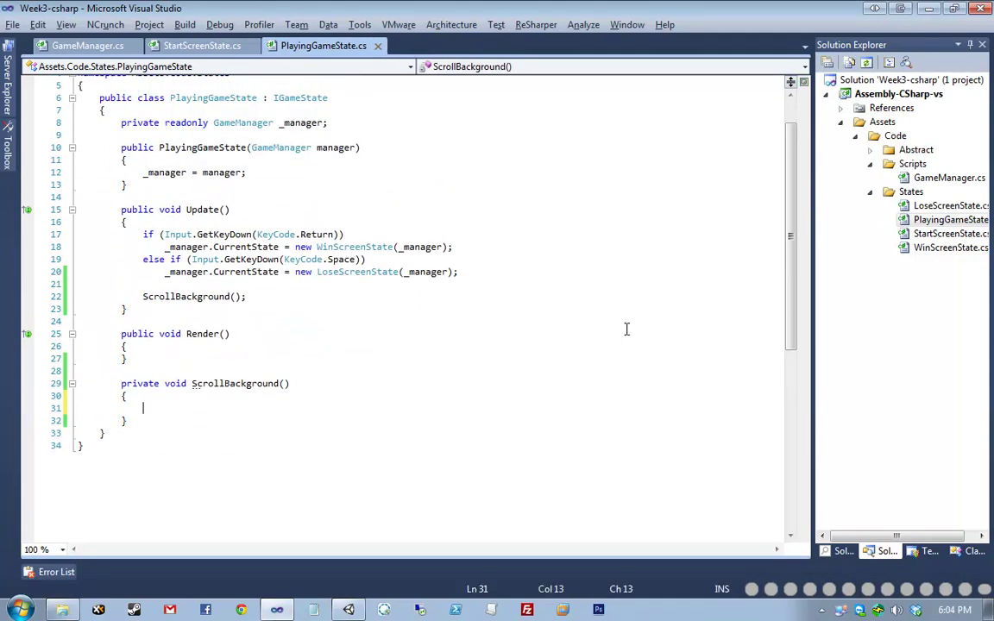
scroll(627, 329, up, 1)
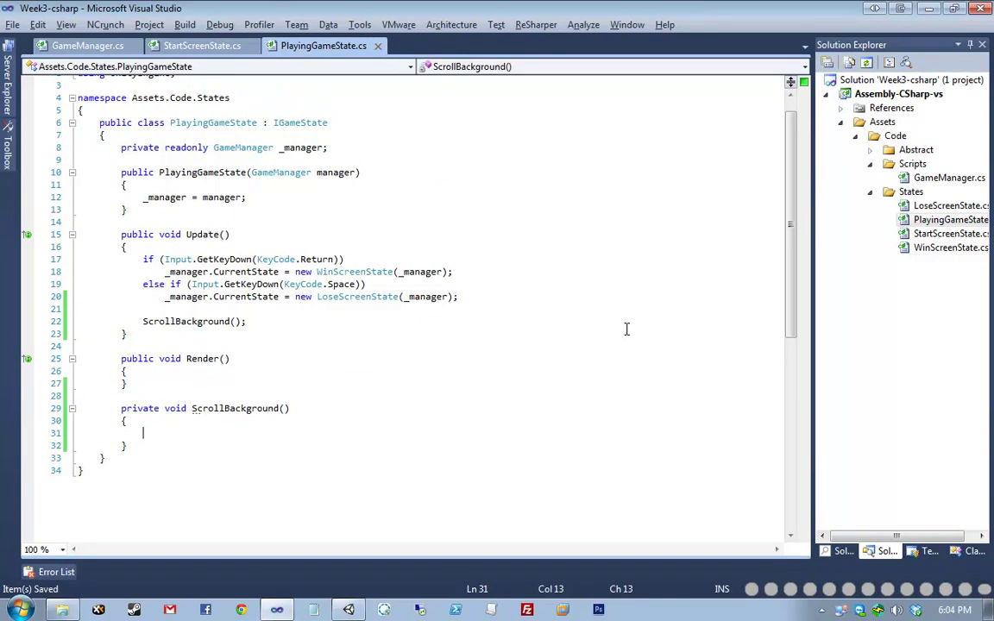
text(foreach ()
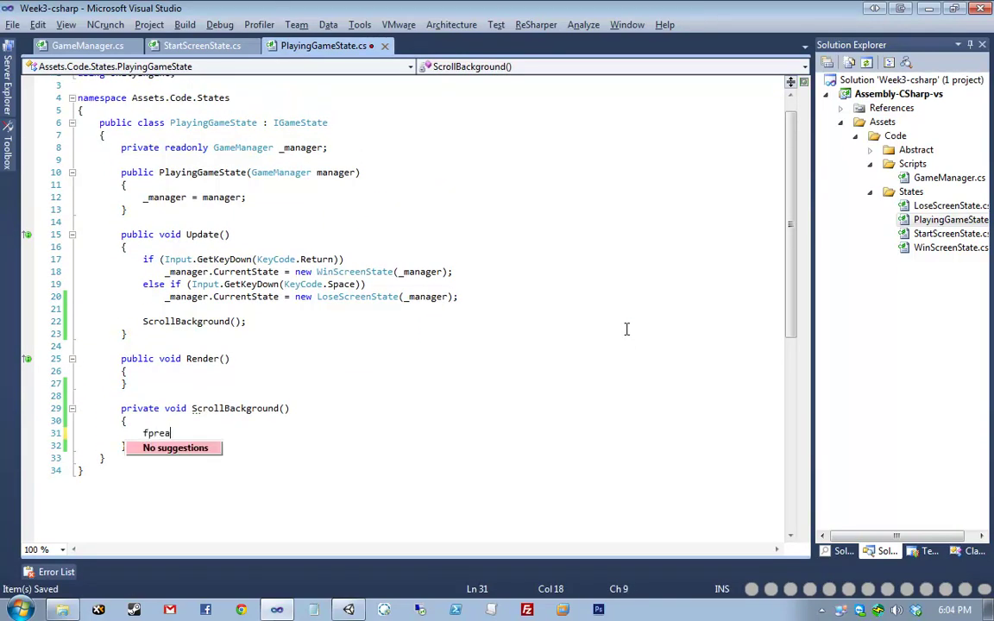
text(var se)
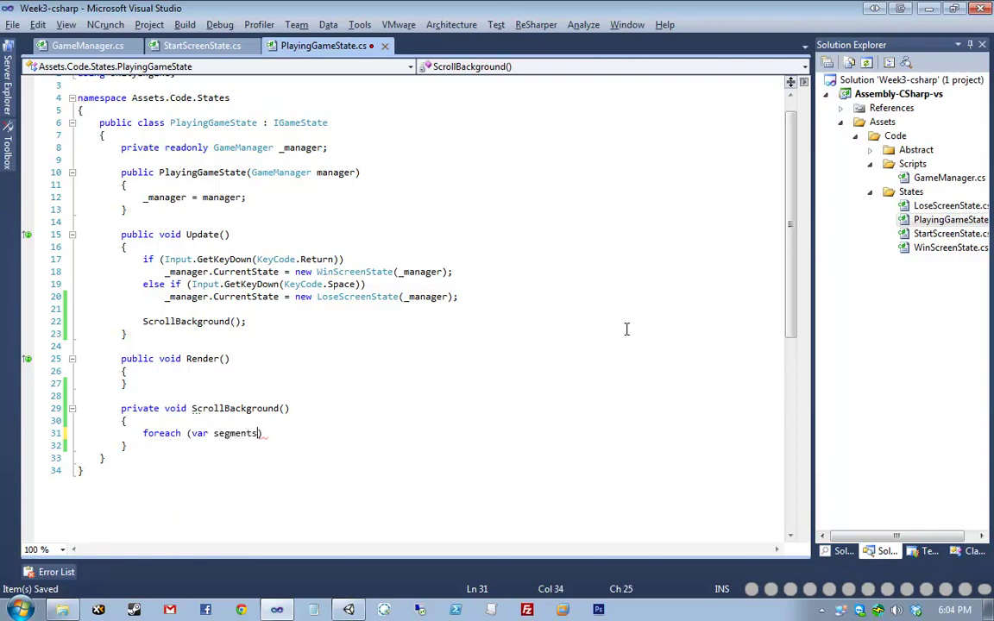
text(gments in _manager.Segments))
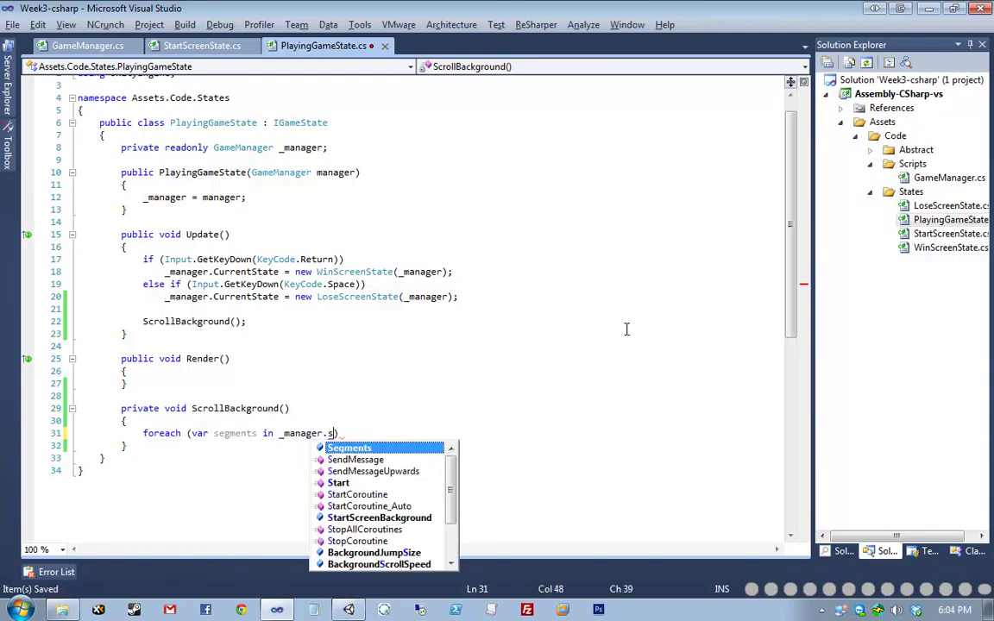
key(Return)
text({)
key(Return)
text(se)
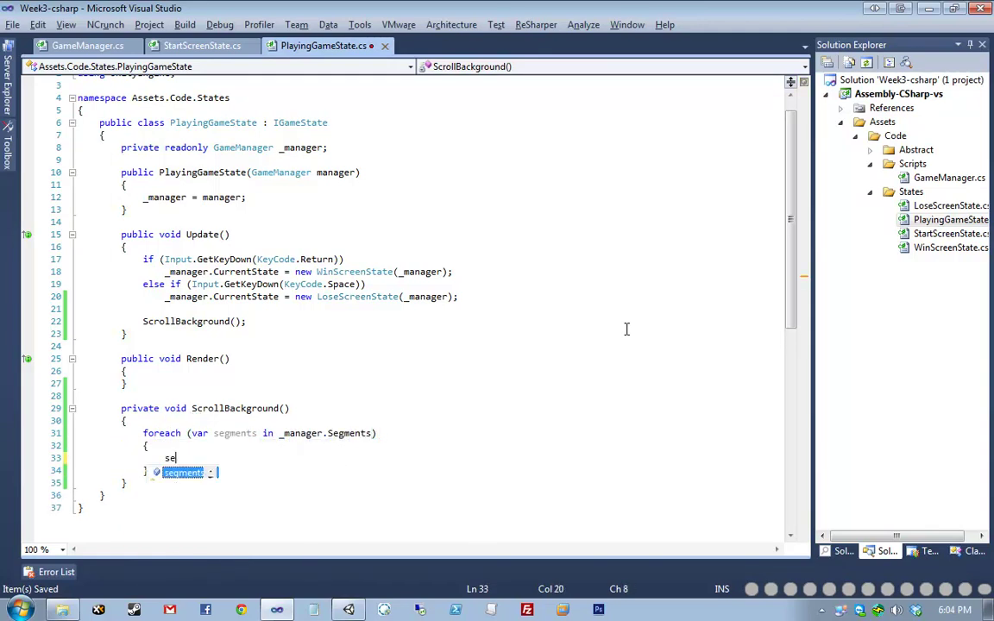
text(gments.transform.)
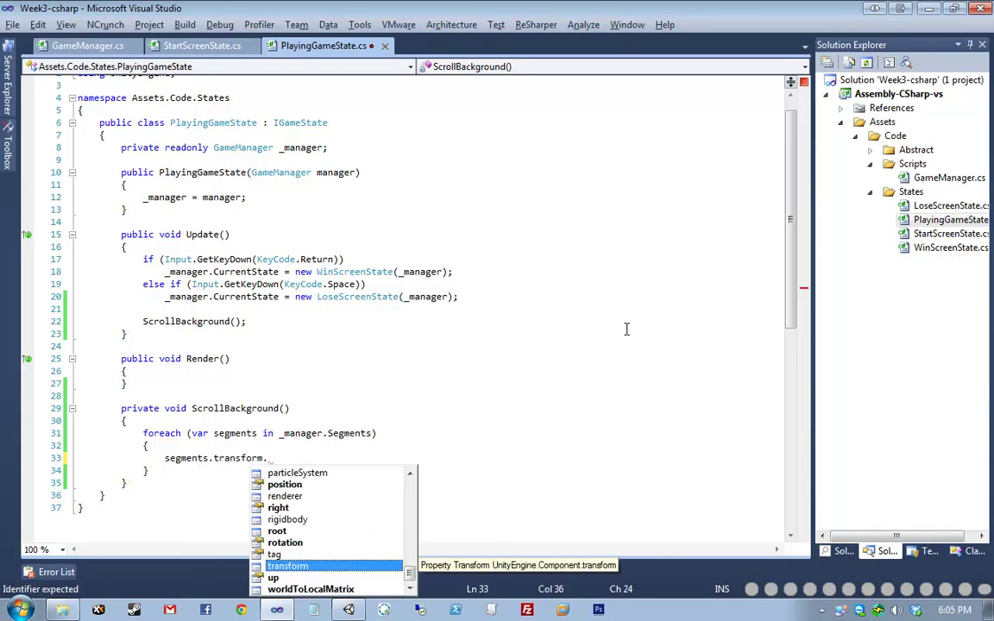
text(tral)
key(BackSpace)
key(BackSpace)
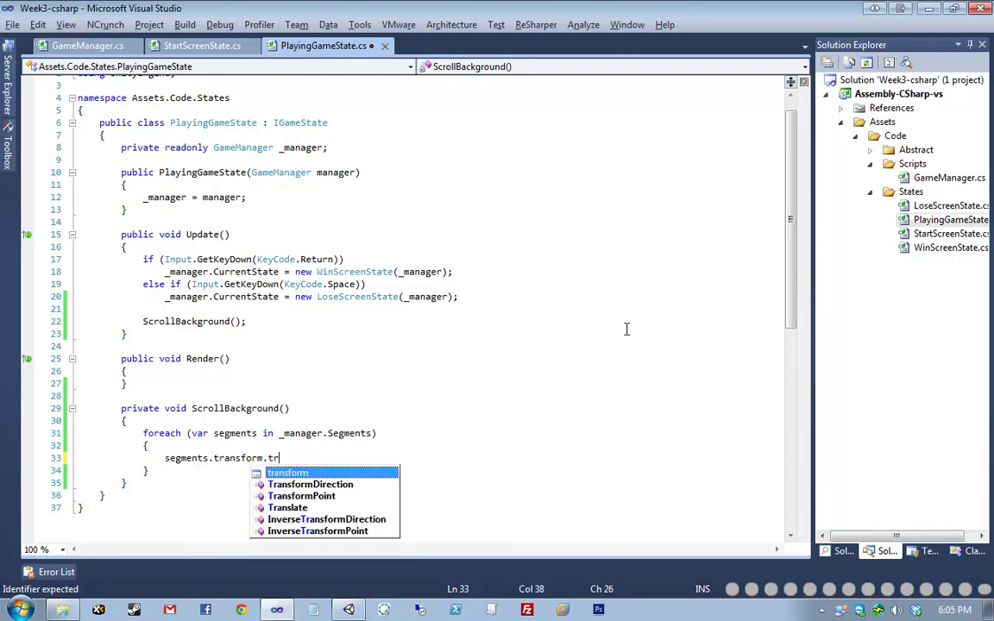
key(BackSpace)
text(ranslate().)
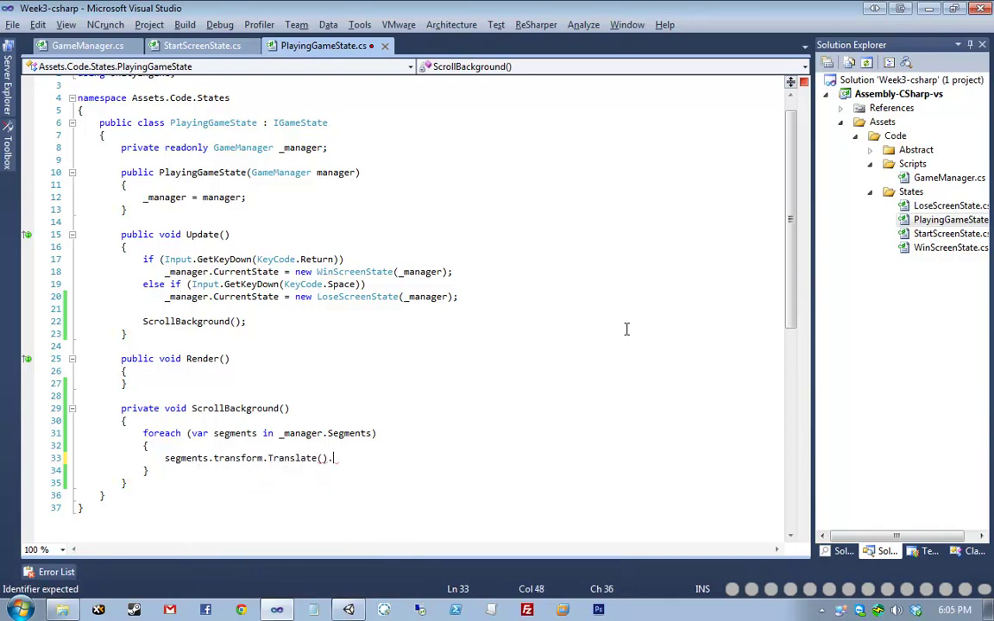
Step: Rename the loop variable from segments to segment
key(ctrl+r)
key(ctrl+Right)
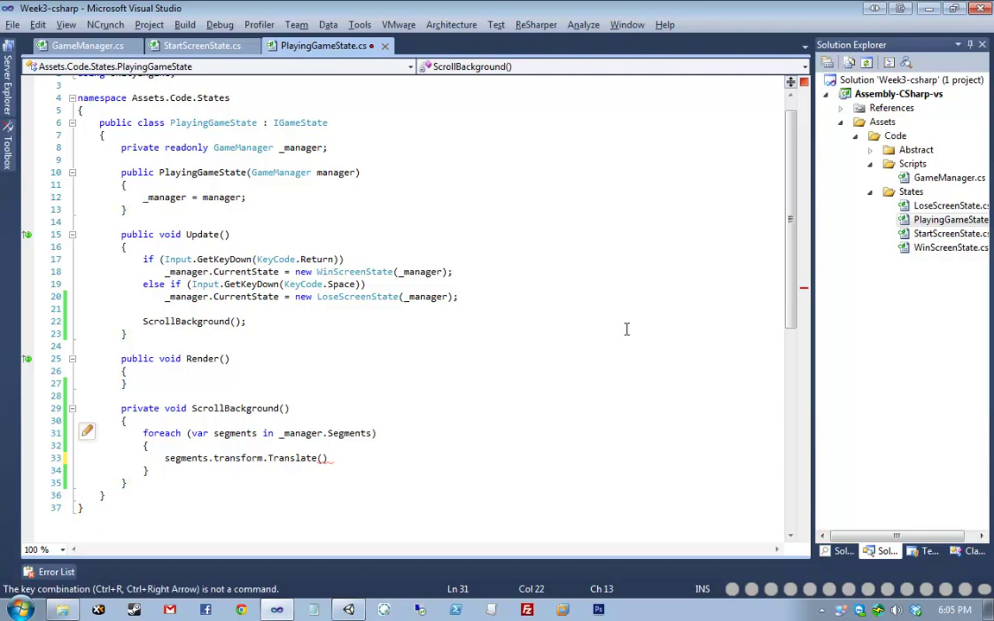
key(ctrl+r)
key(ctrl+Right)
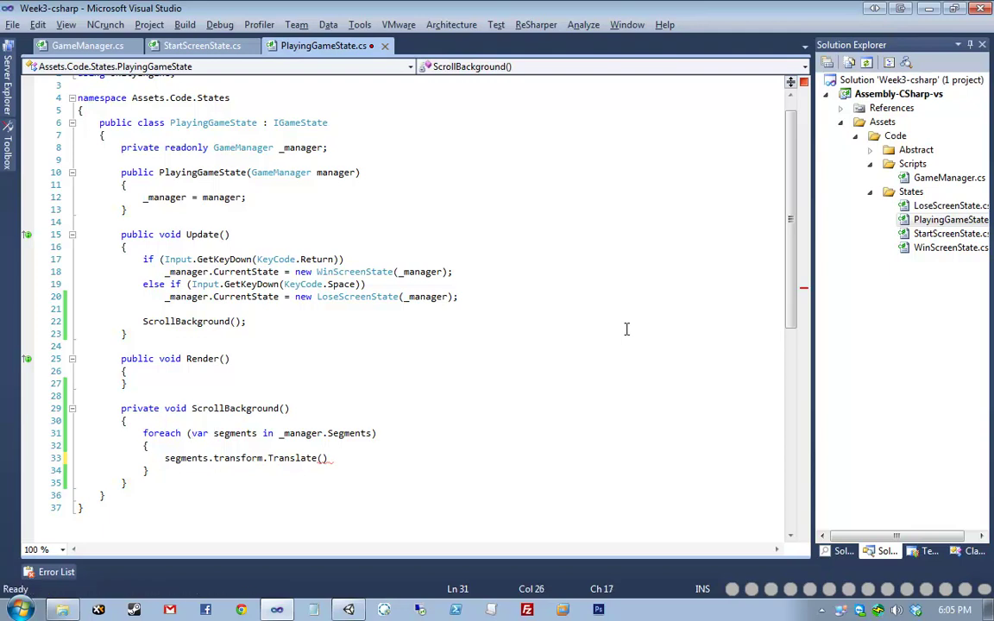
key(ctrl+r)
key(ctrl+r)
text(segment)
key(Return)
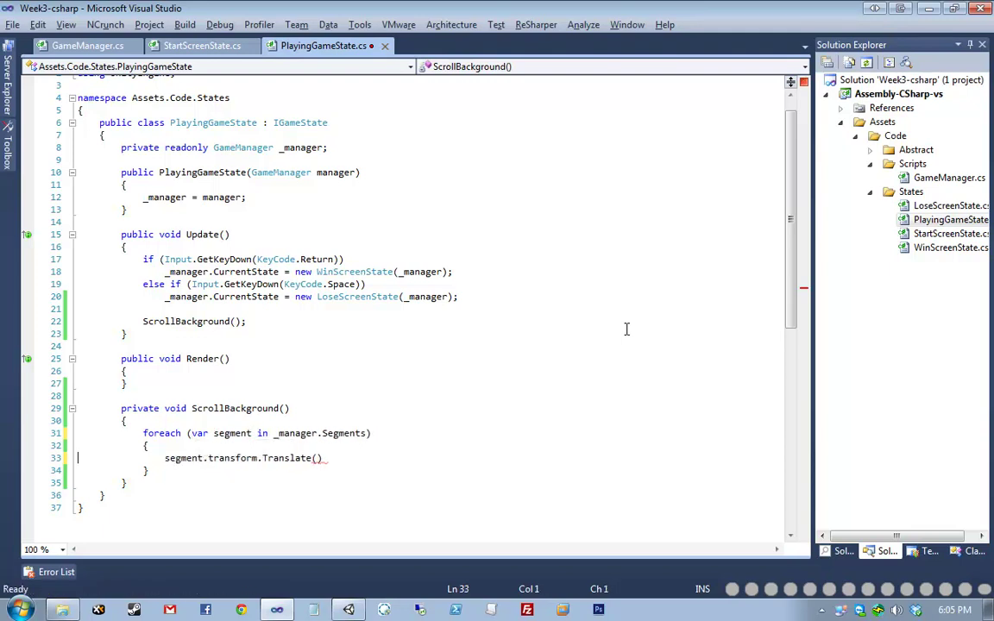
Step: Fill Translate with (0, 0, -_manager.BackgroundScrollSpeed * Time.deltaTime)
scroll(627, 328, down, 4)
key(End)
key(Left)
text(0, 0,)
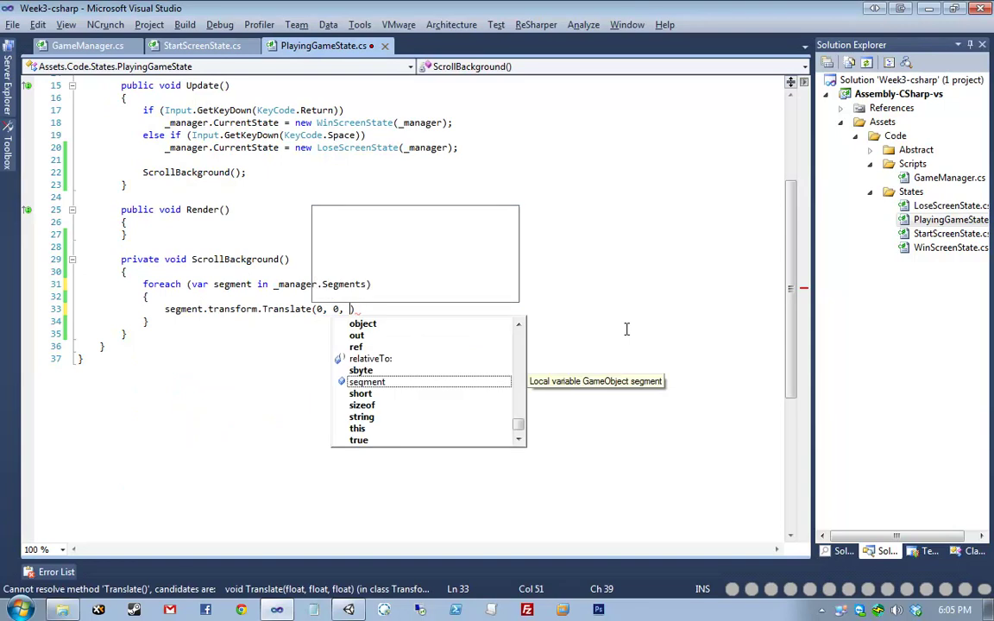
scroll(626, 329, up, 1)
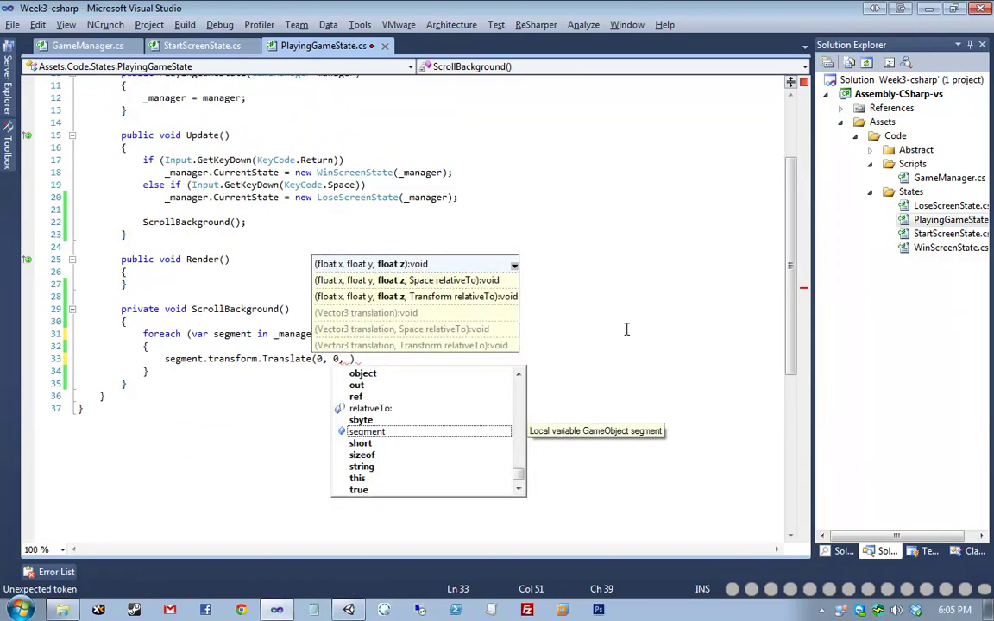
text(-_manager.)
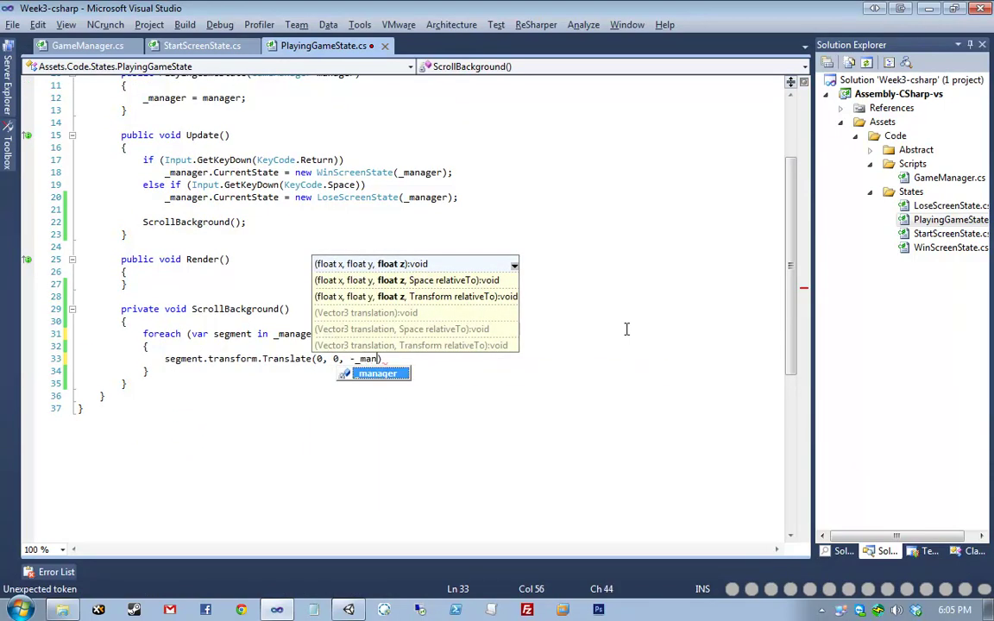
text(back)
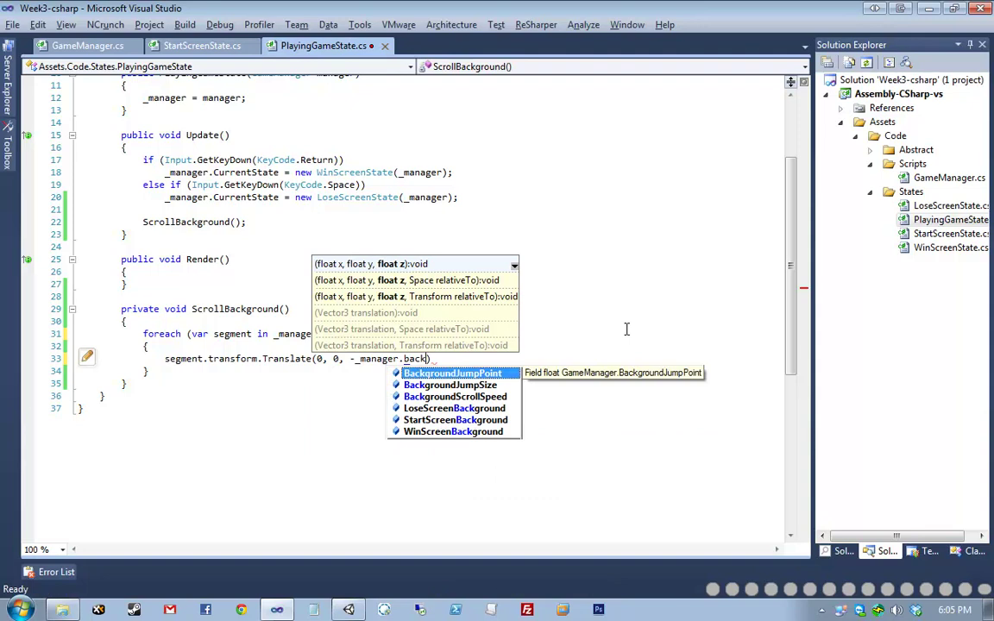
key(Down)
key(Down)
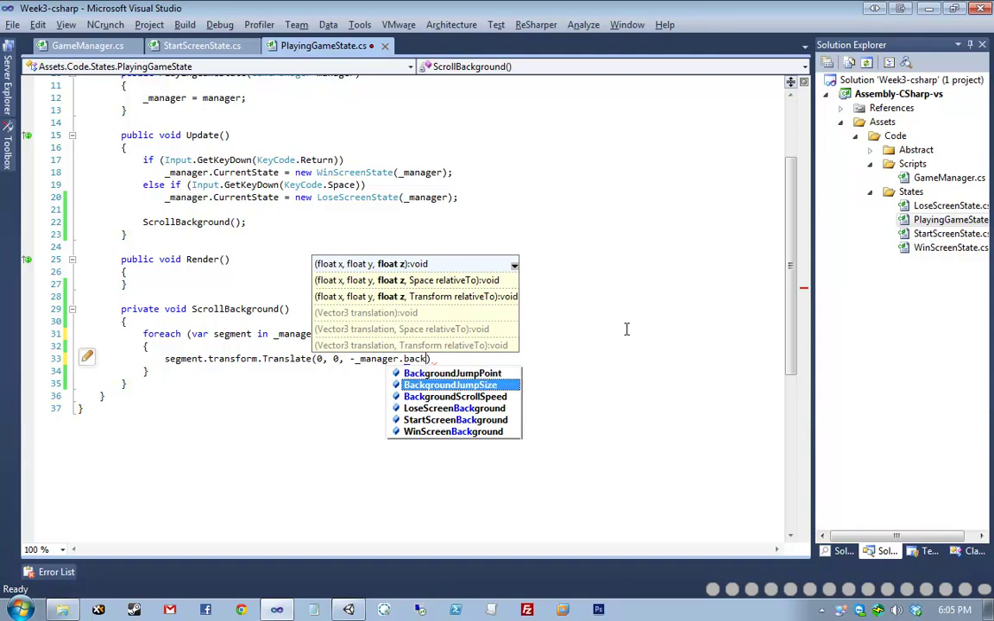
key(Tab)
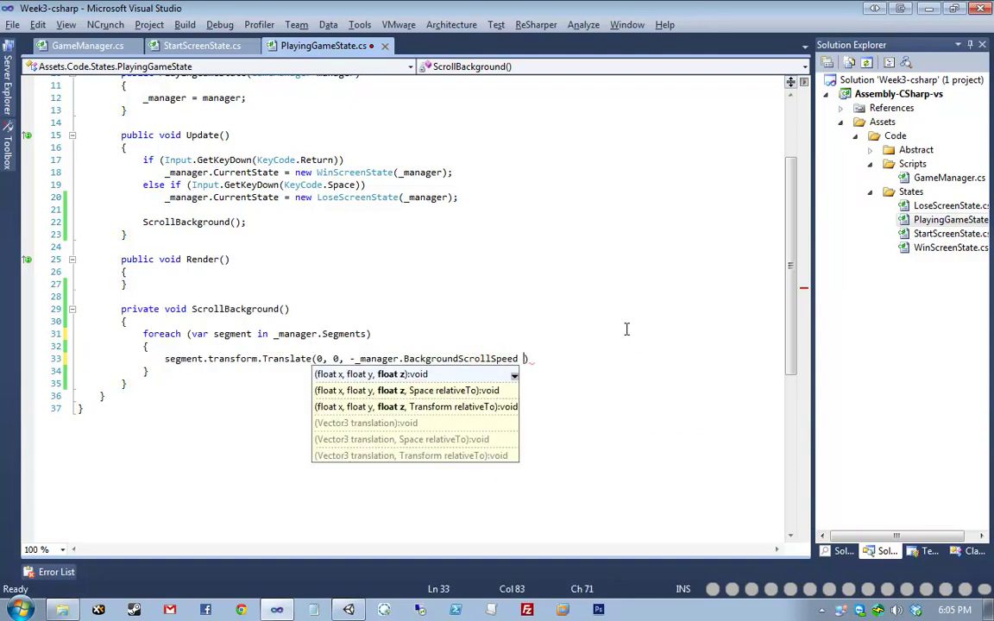
text(* Time.deltaTime)
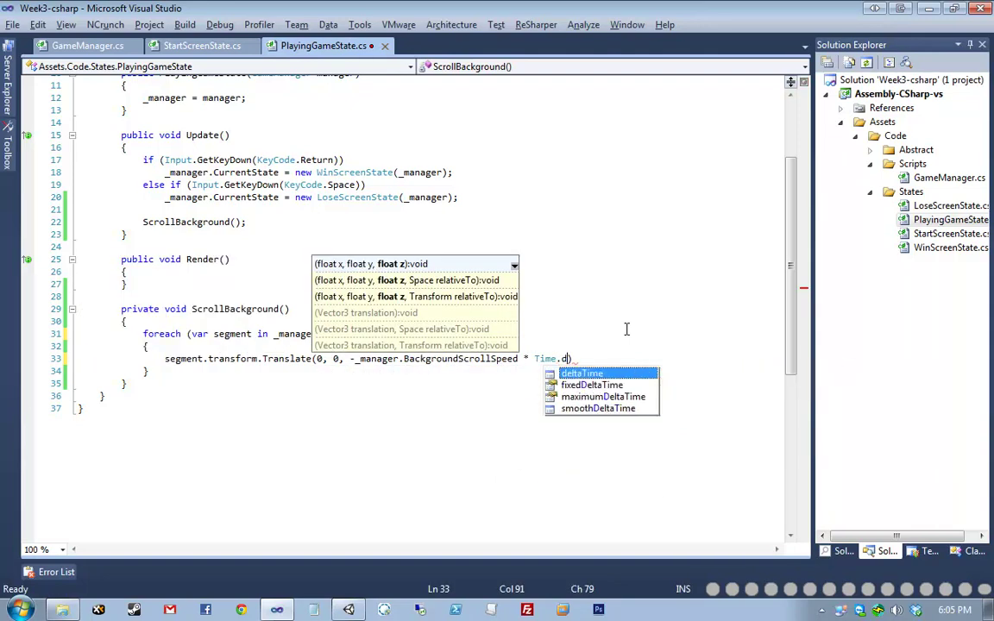
text();)
key(Return)
Step: Add an if that moves the segment by (0, 0, BackgroundJumpSize) once z ≤ BackgroundJumpPoint
text(if )
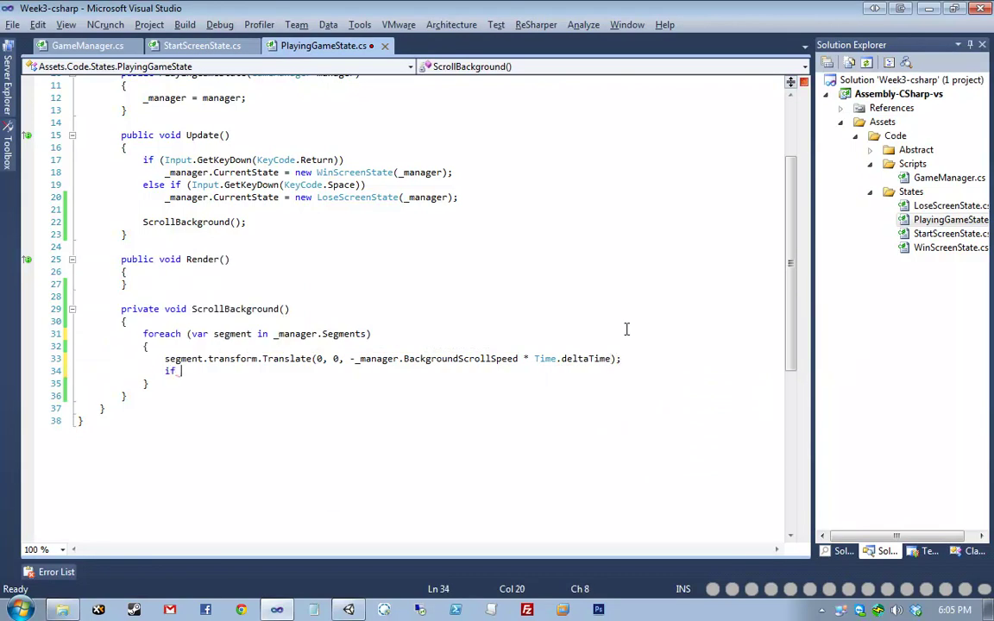
text((segment.transform.position.)
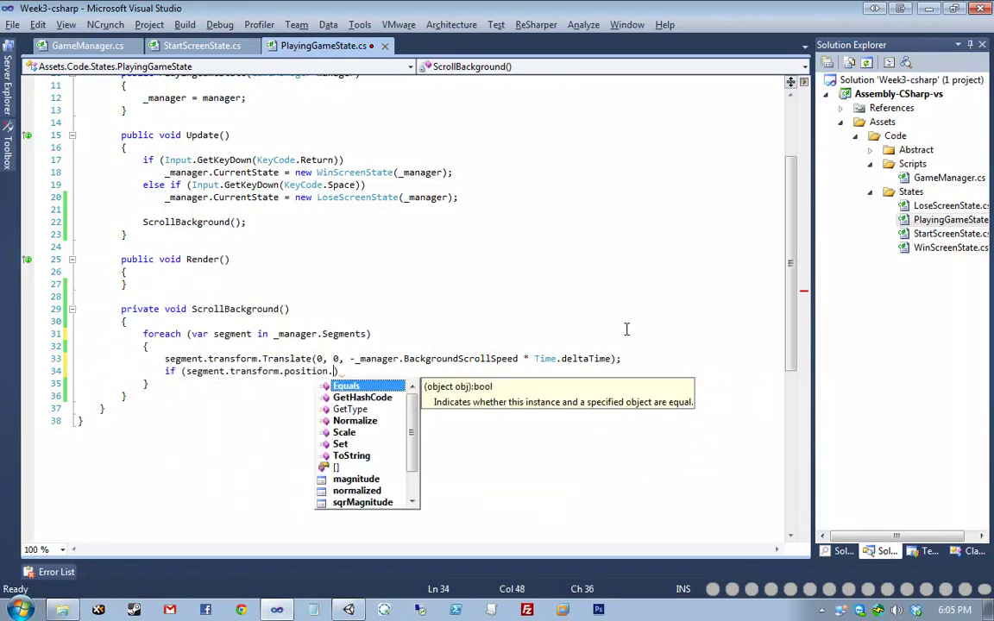
text(z <= _manager.)
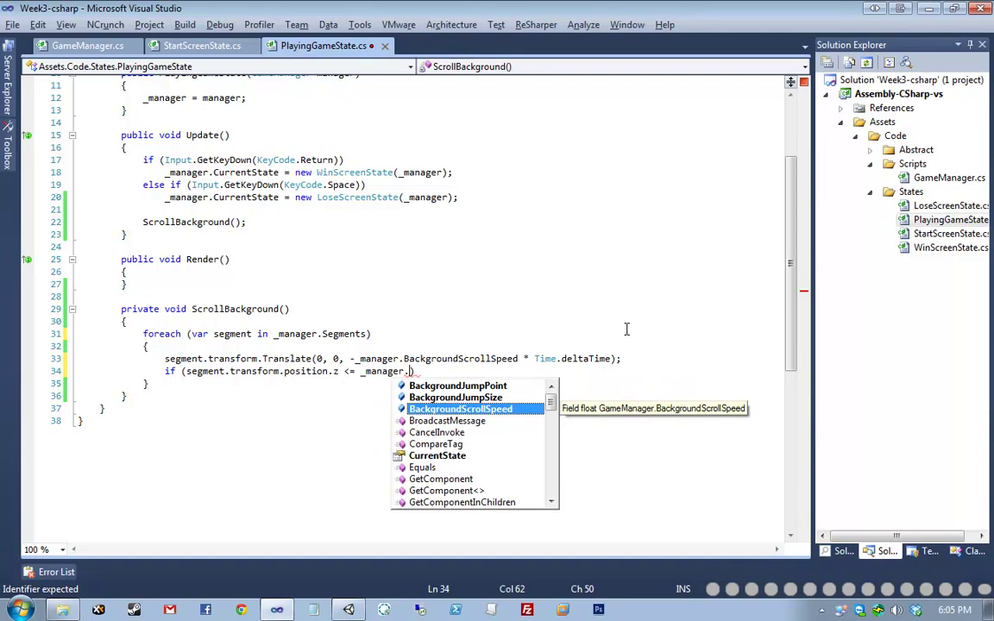
text(ma.)
key(BackSpace)
key(BackSpace)
key(BackSpace)
key(BackSpace)
key(BackSpace)
key(BackSpace)
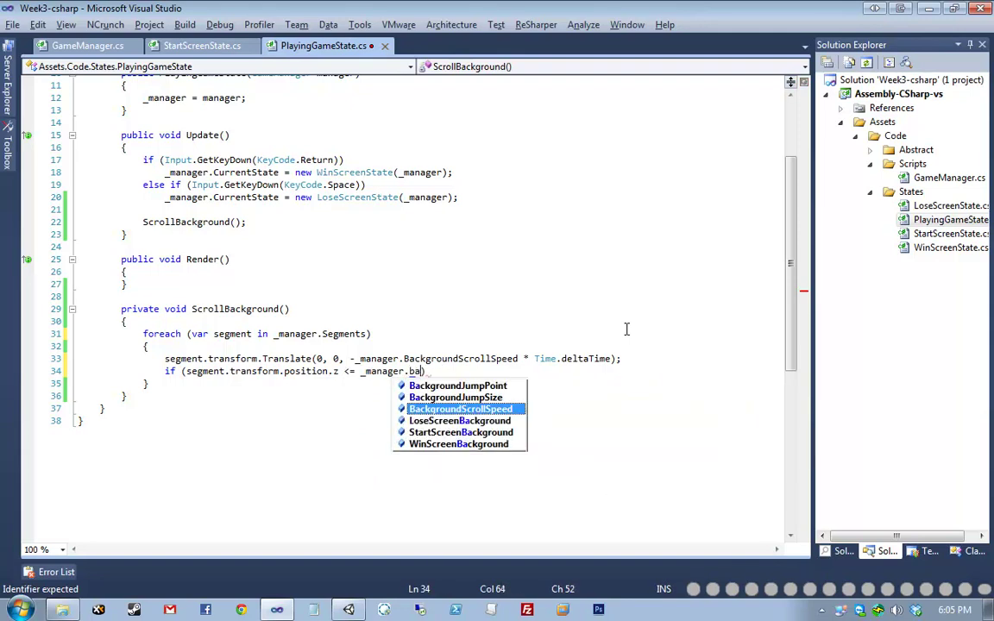
text(b)
key(Tab)
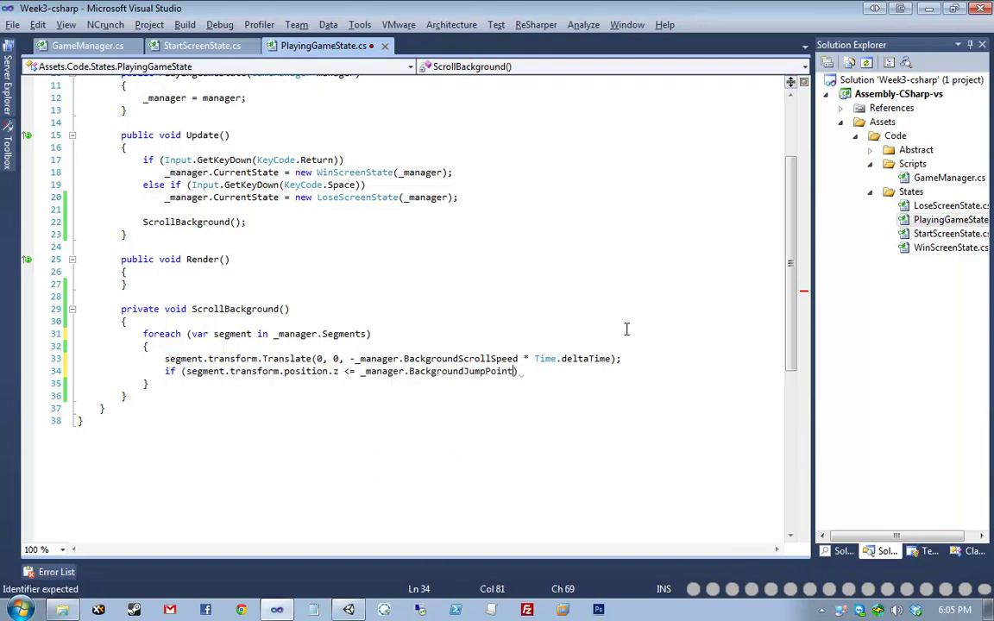
key(End)
key(Return)
text(segment.tra)
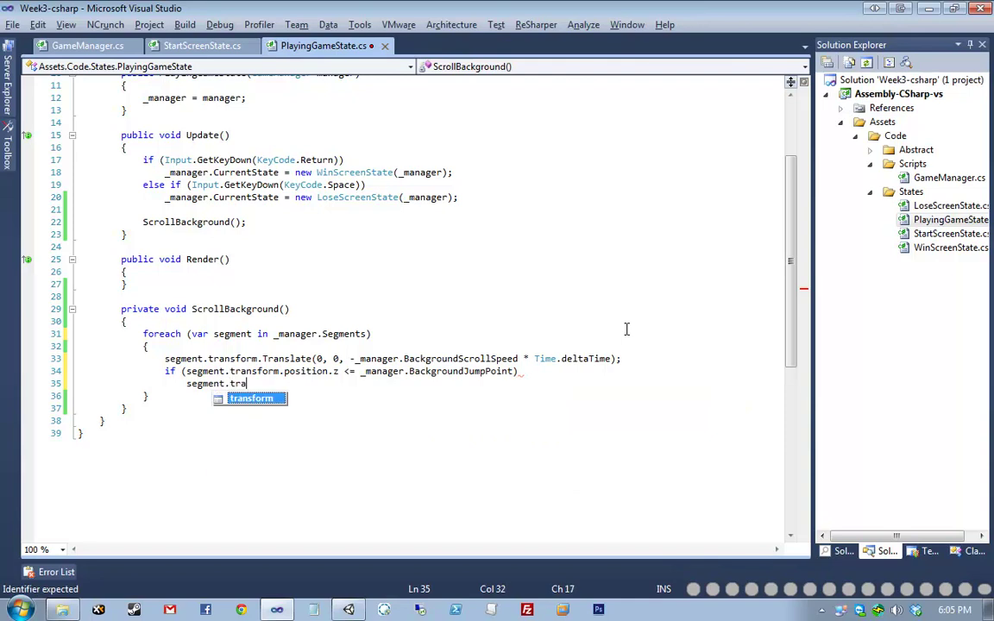
text(nsform.transform(0, 0, _)
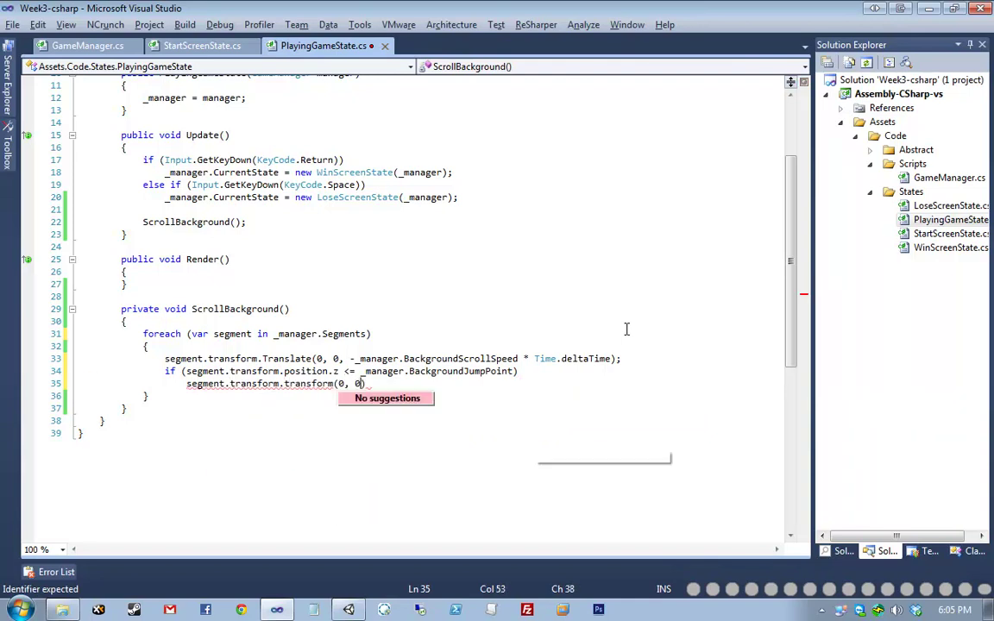
text(manager.ba)
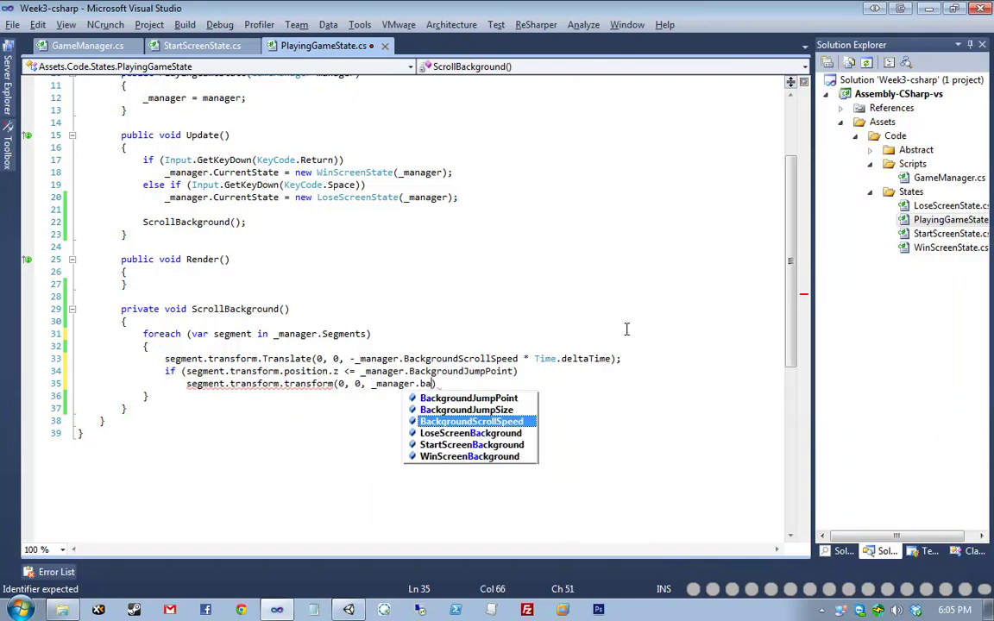
text(ck)
key(Up)
key(Tab)
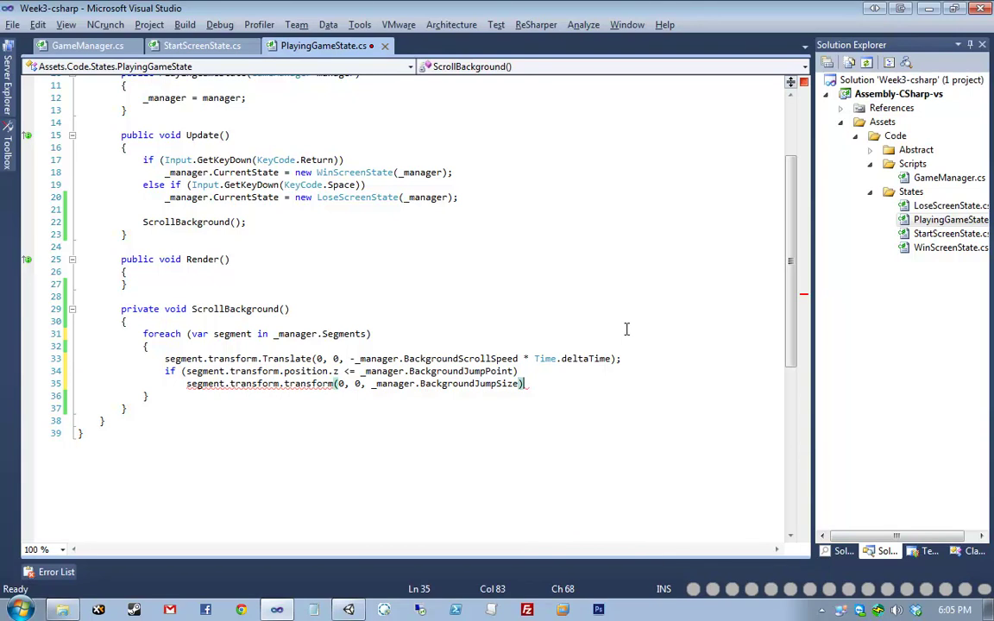
text(;)
key(ctrl+s)
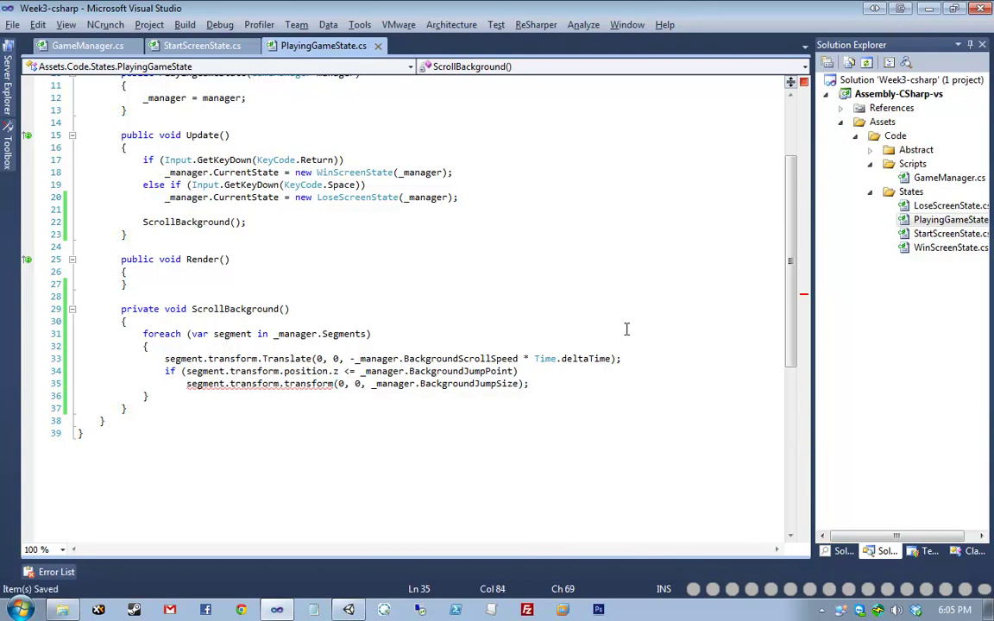
Step: Correct the misspelled transform call to Translate and save the script
key(Delete)
text(T)
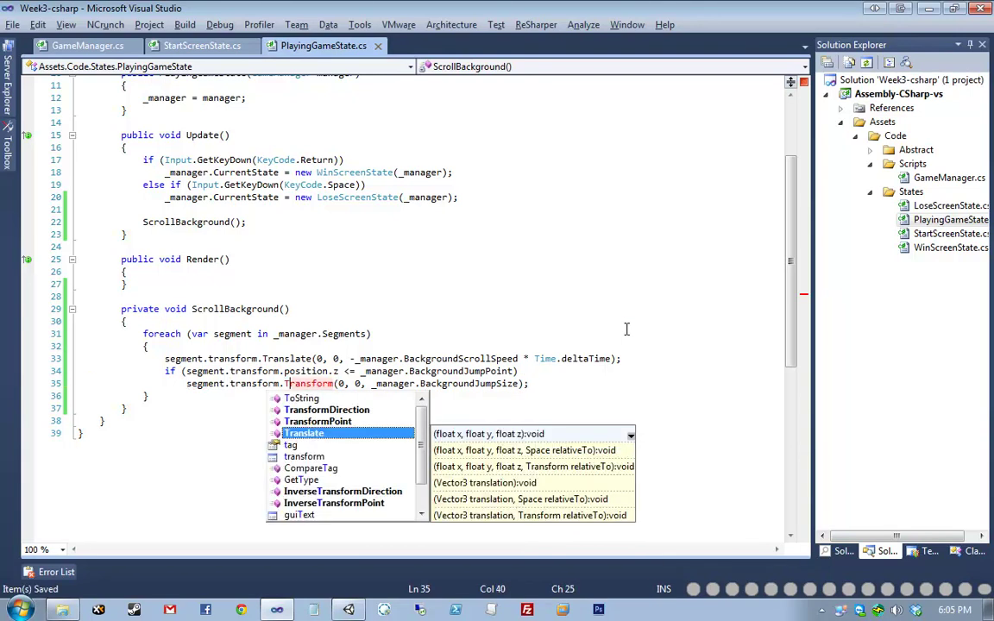
key(Escape)
key(BackSpace)
key(Delete)
key(Delete)
key(Delete)
key(Delete)
key(Delete)
key(Delete)
key(Delete)
key(Delete)
text(tran)
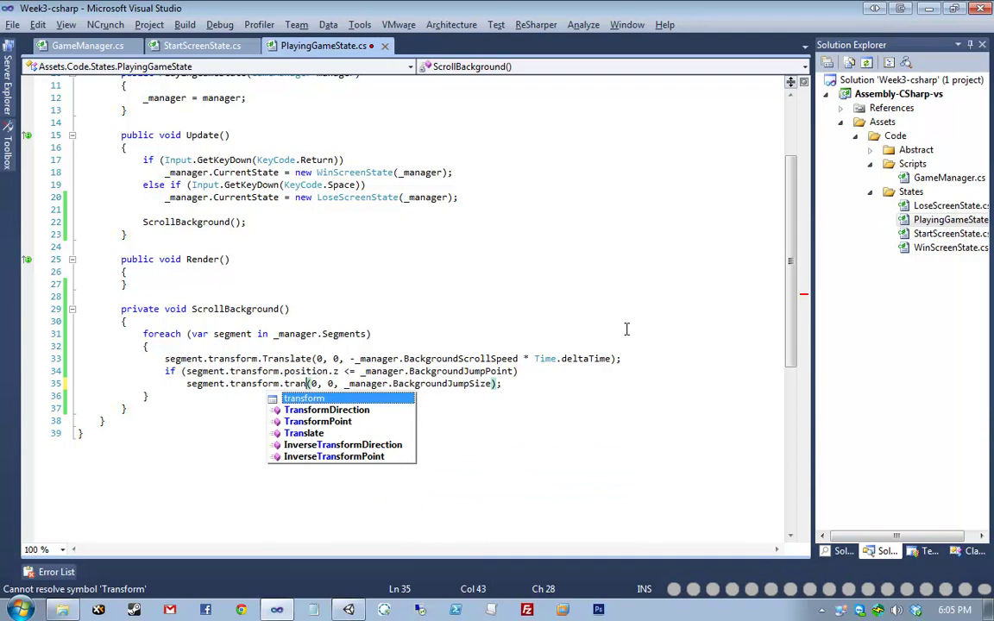
key(Down)
key(Escape)
text(slate)
key(Right)
key(ctrl+s)
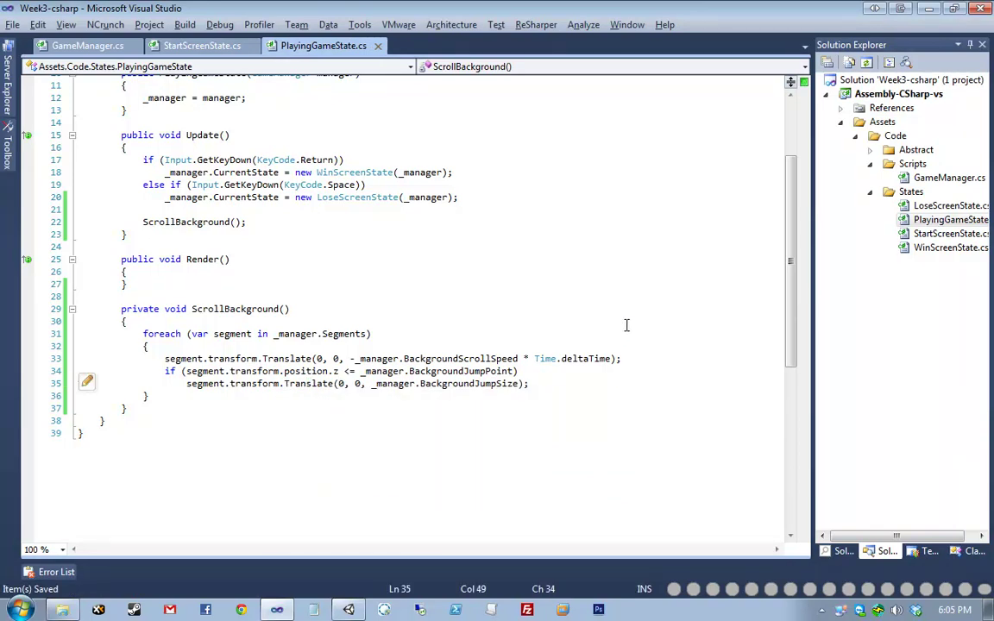
click(559, 326)
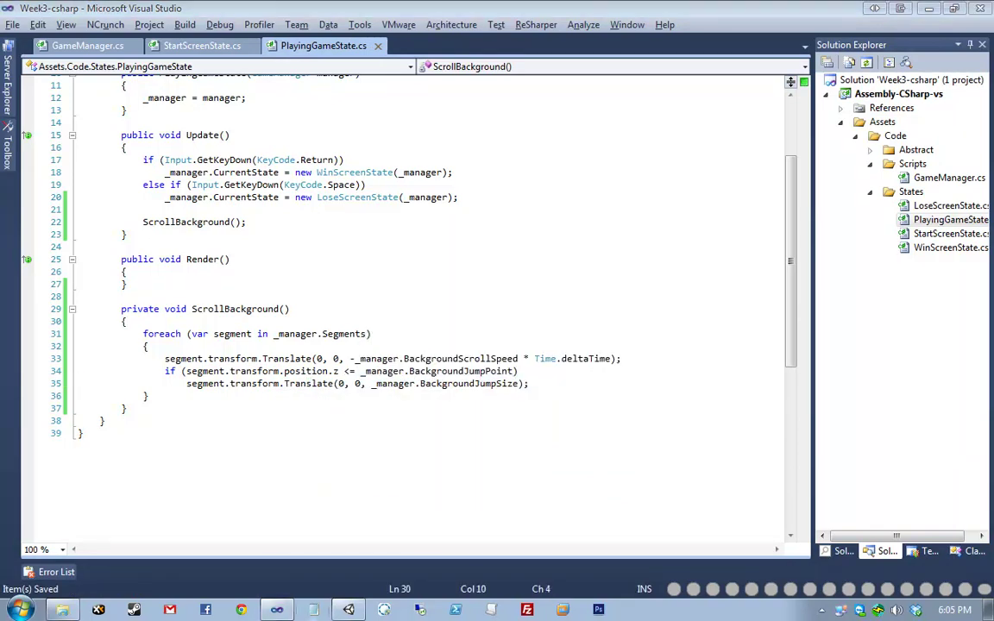
key(alt+Tab)
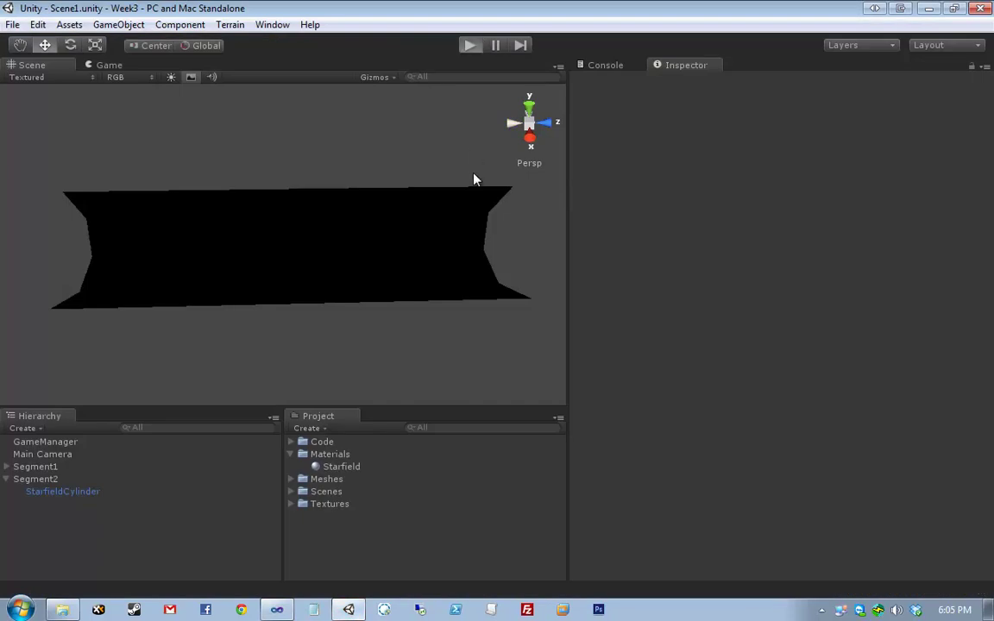
Step: Enter play mode and scrub GameManager's Background Scroll Speed from 100 to about 531.2
key(ctrl+p)
click(32, 64)
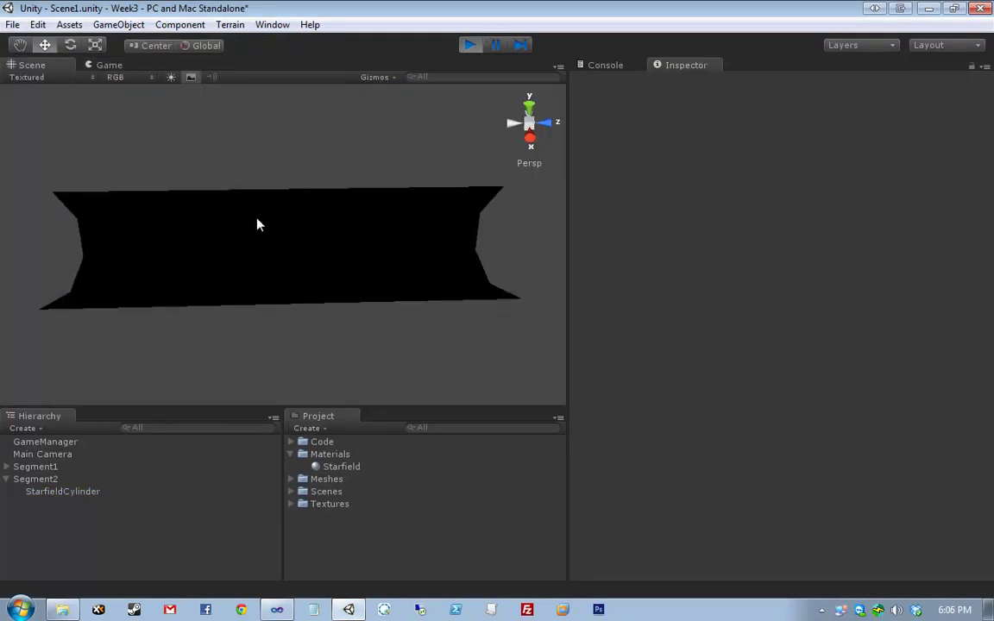
mouse_move(275, 594)
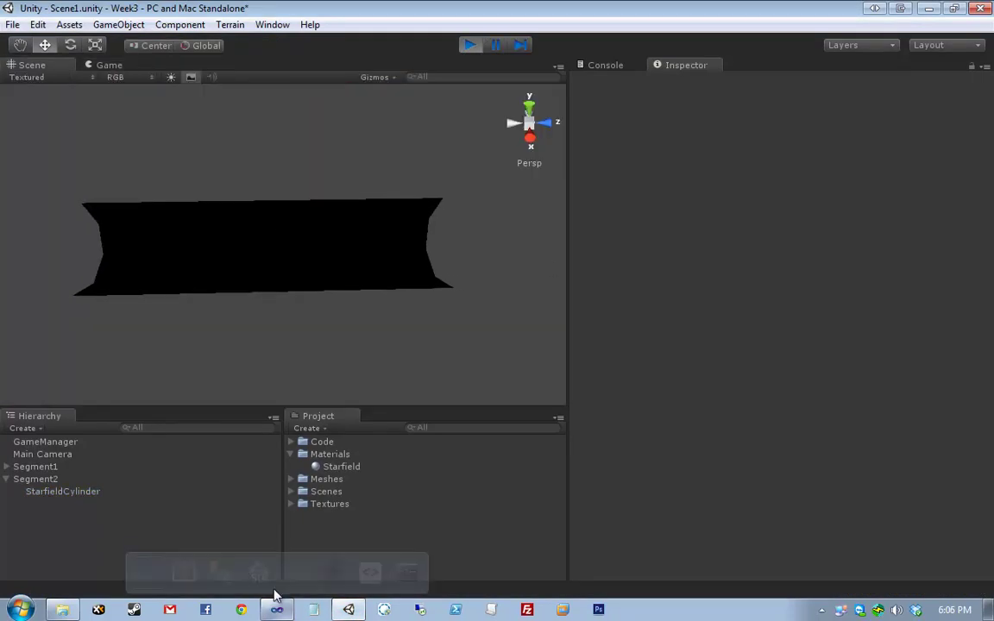
click(107, 444)
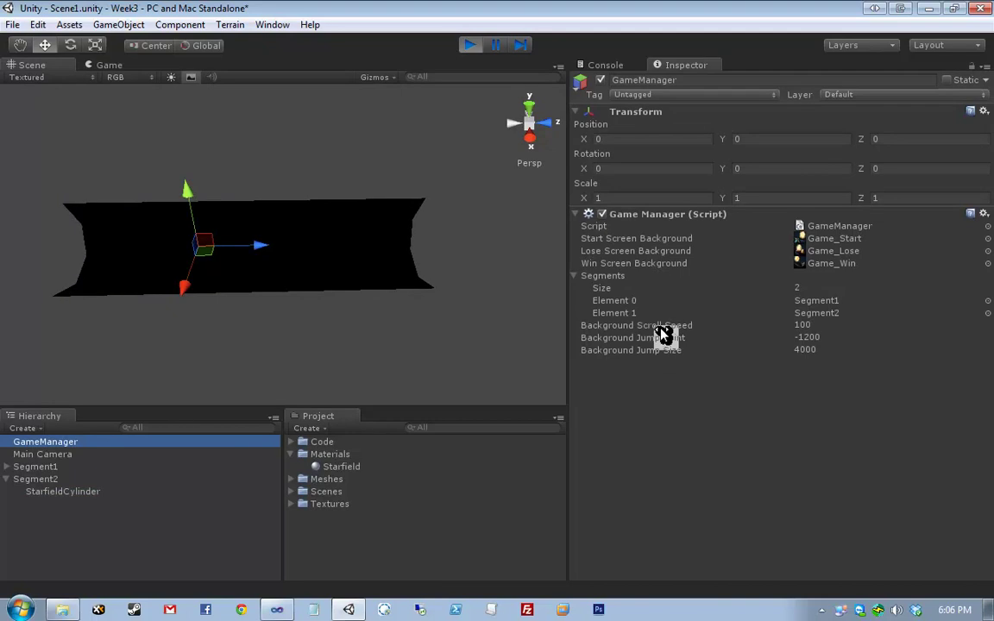
drag(648, 329, 923, 295)
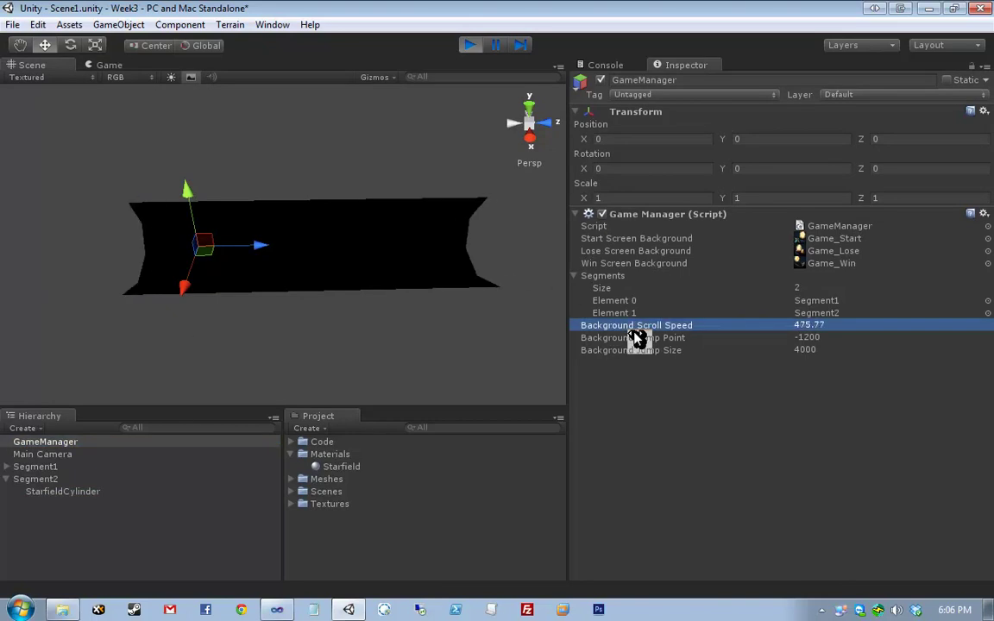
drag(636, 339, 867, 434)
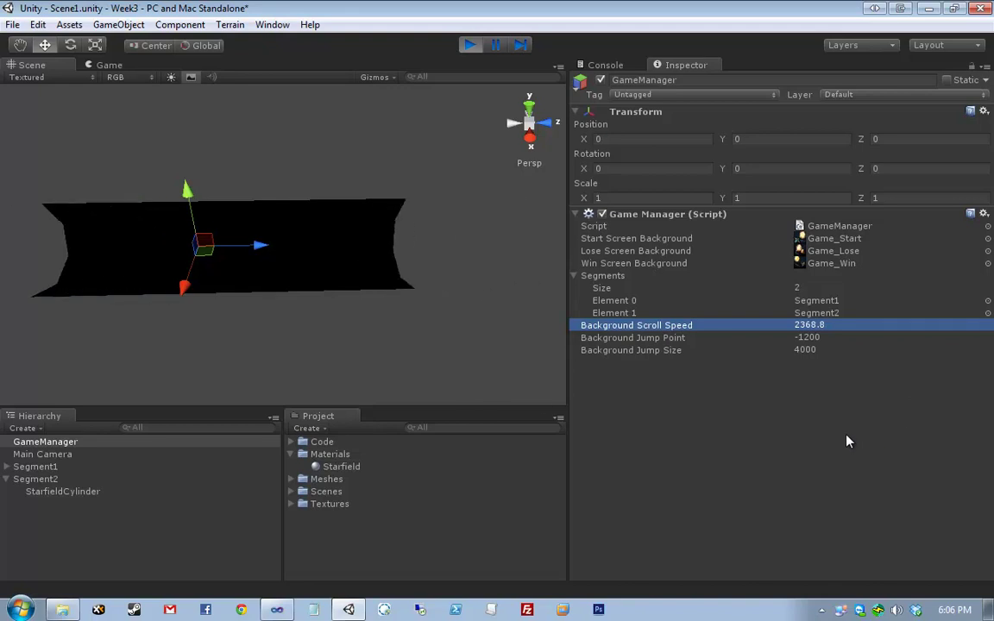
drag(681, 329, 453, 329)
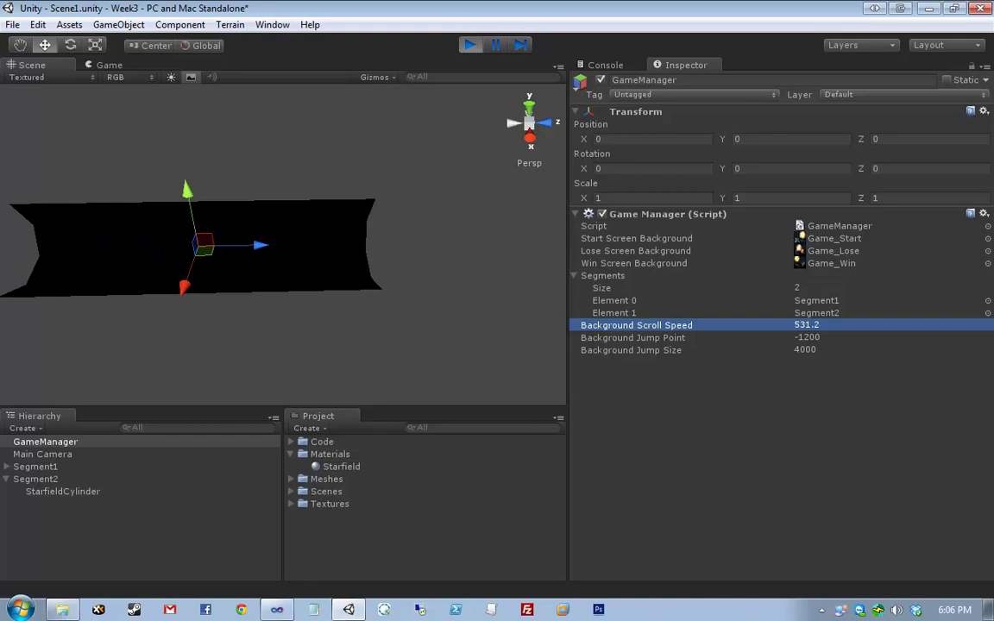
click(284, 277)
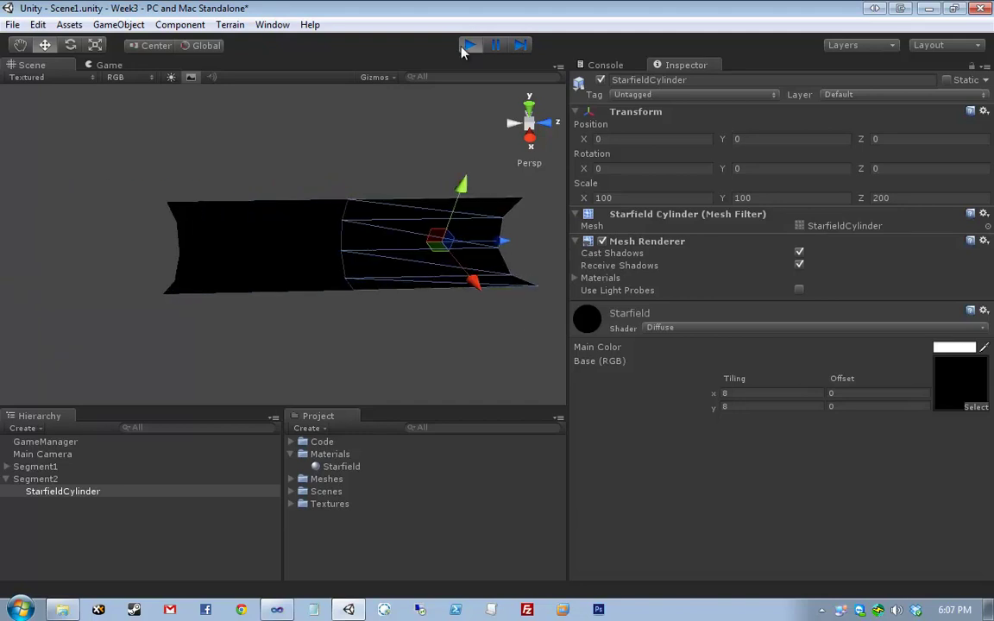
Step: Bring PlayingGameState.cs up in Visual Studio
click(276, 610)
Step: Review the Update and ScrollBackground methods at the top of PlayingGameState.cs
click(298, 309)
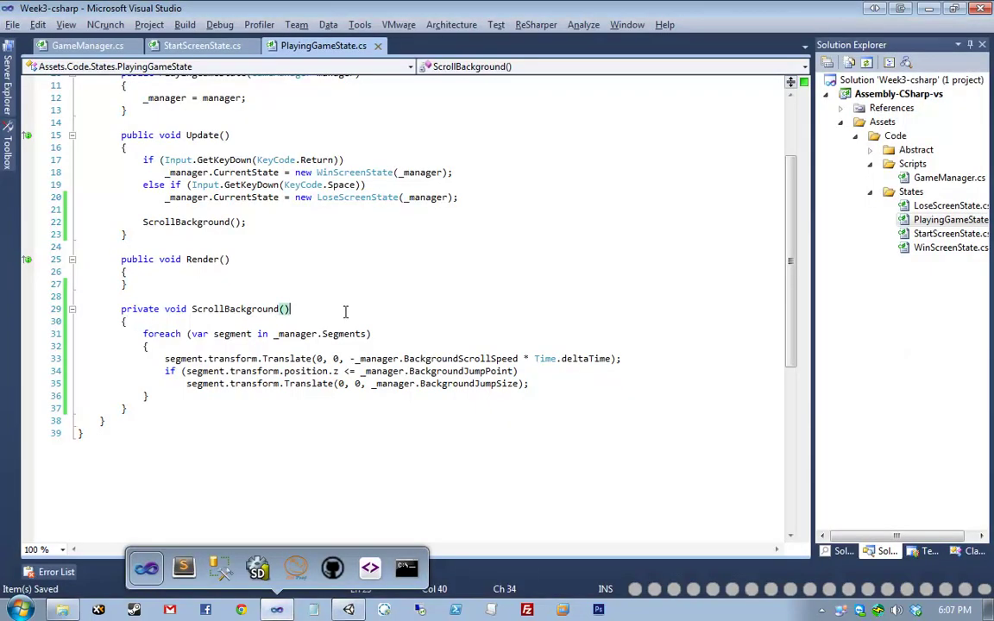
scroll(329, 288, up, 2)
scroll(179, 485, up, 1)
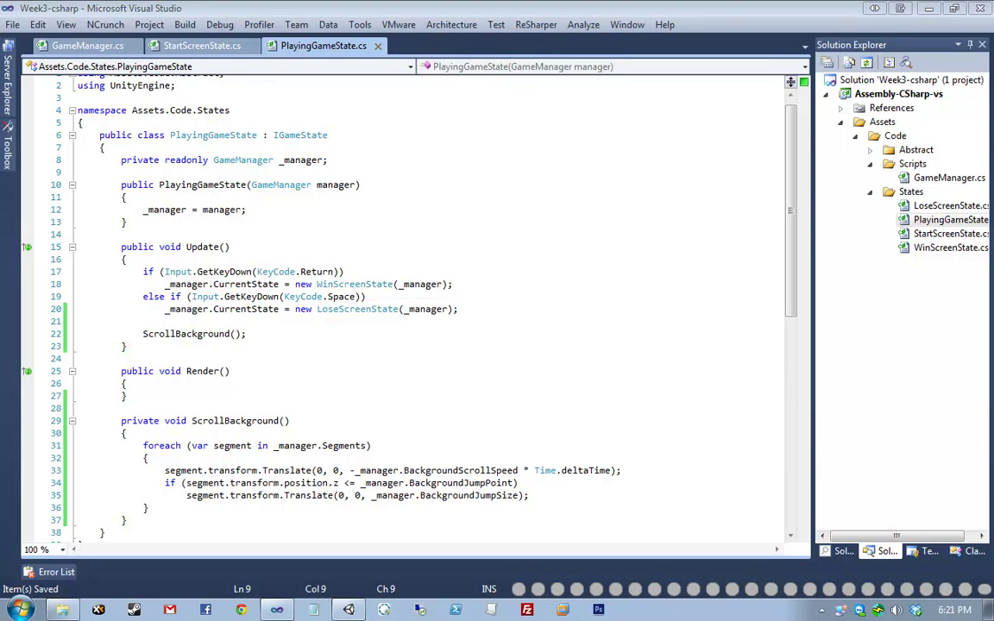
click(393, 293)
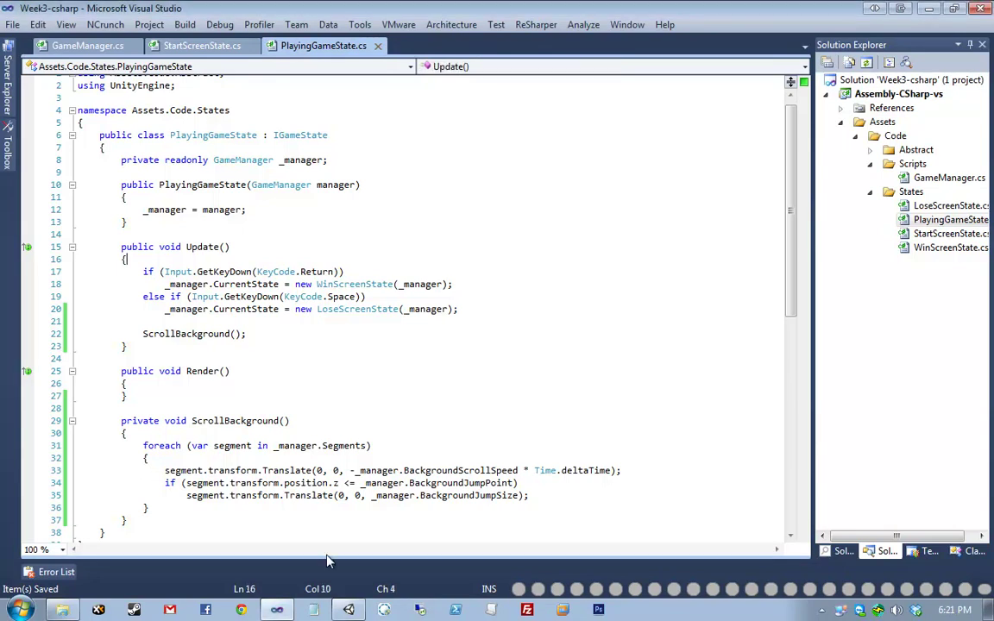
key(alt+Tab)
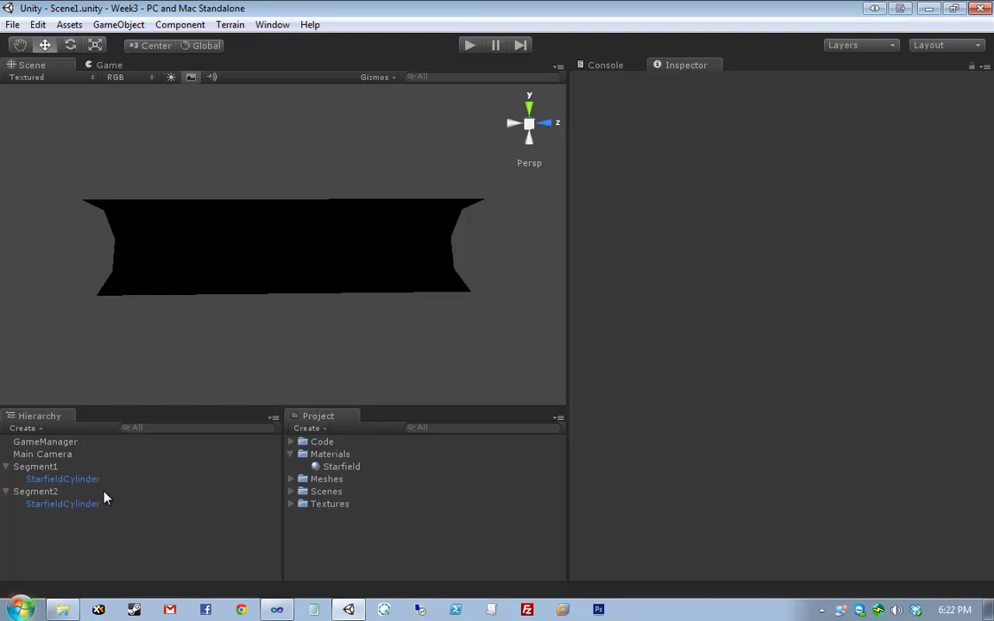
Step: Set the Main Camera Transform to position 10, 15, -10 and rotation 45, 315, 0
click(67, 457)
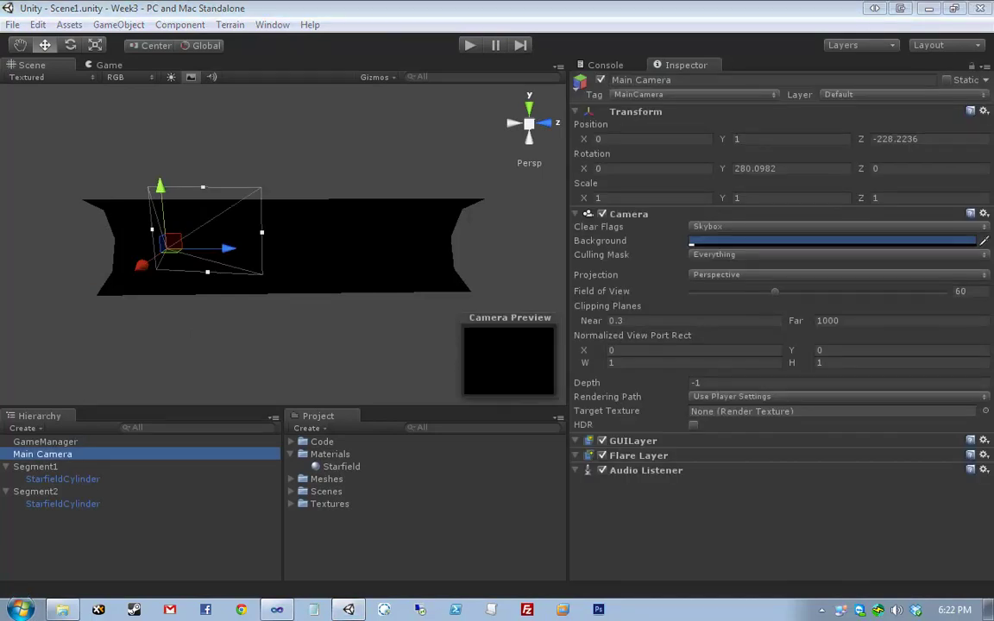
click(647, 141)
text(10)
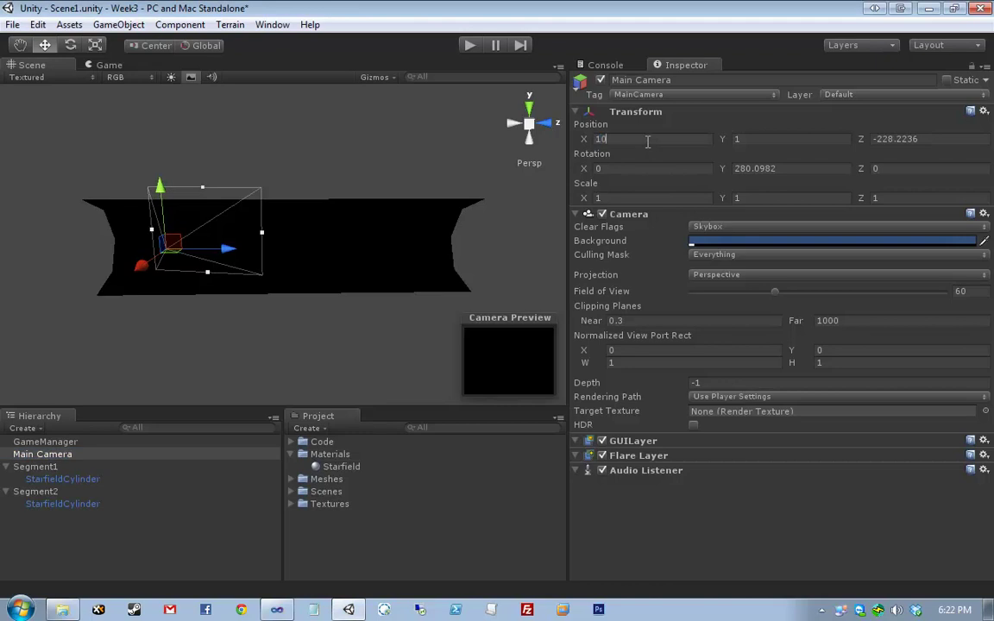
text(15)
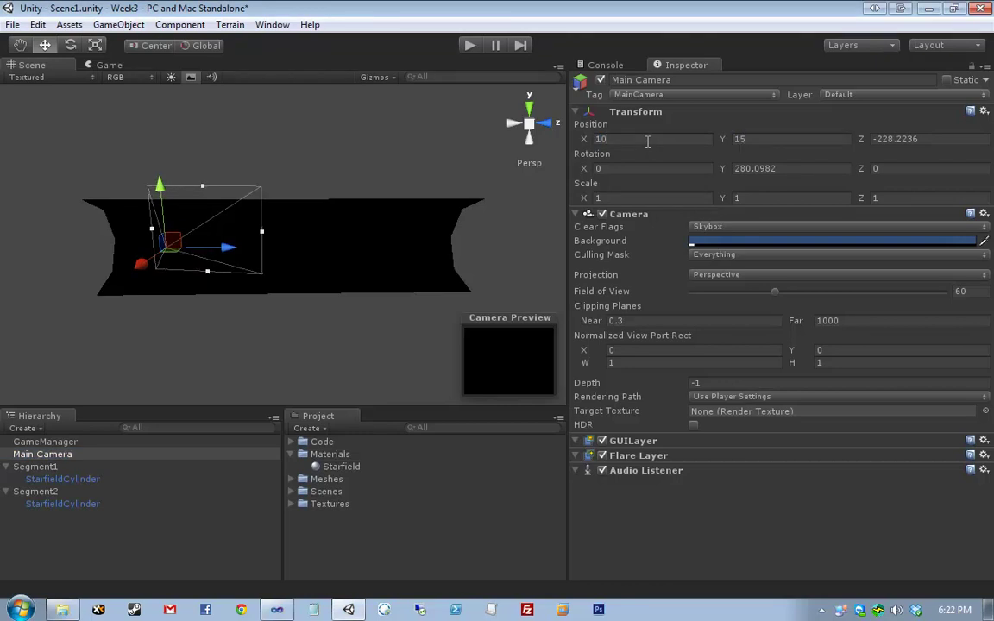
key(Tab)
text(-10)
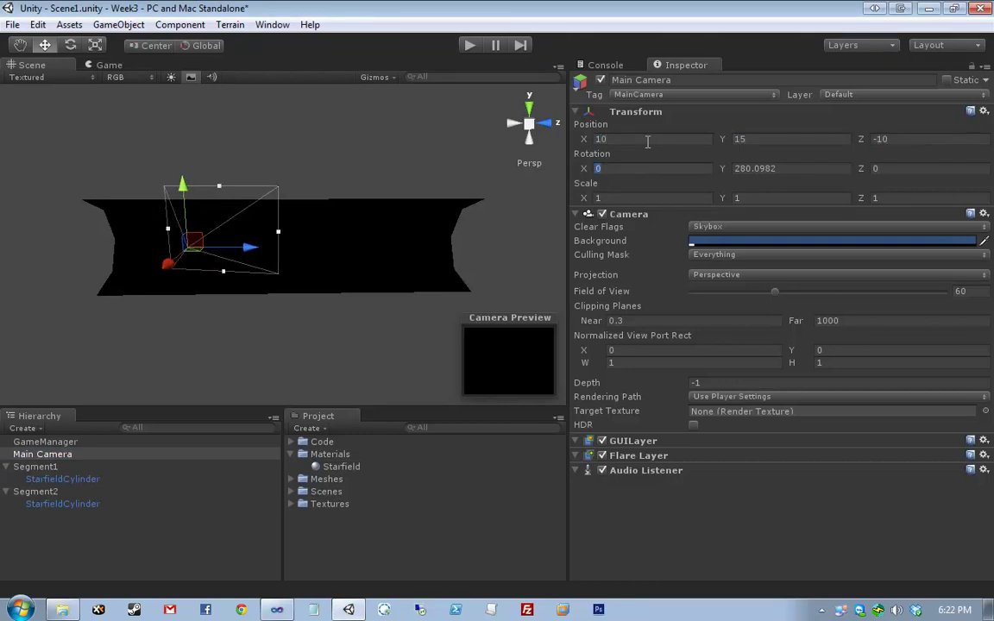
text(45)
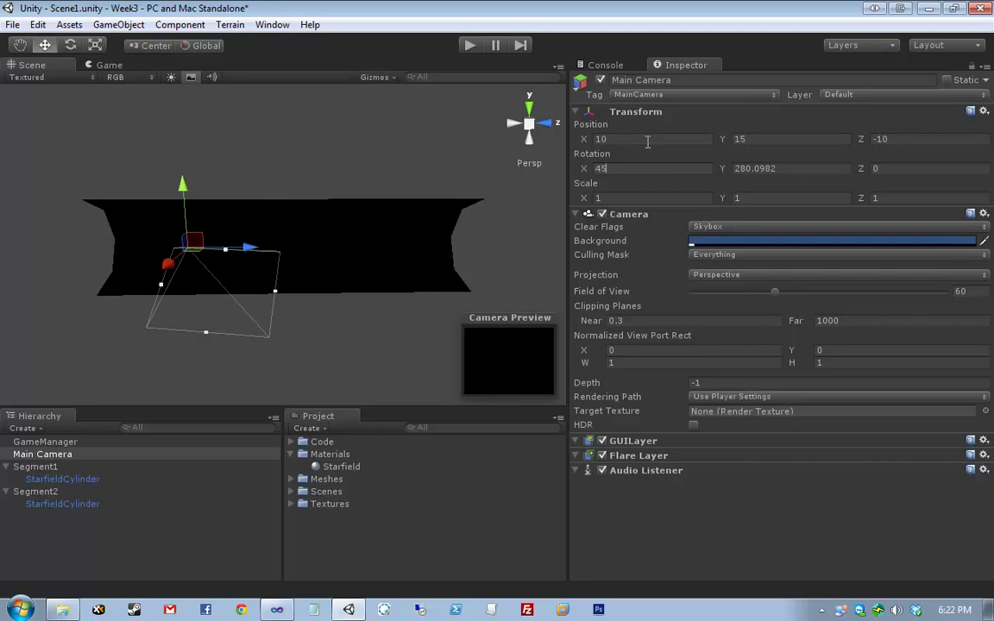
key(Tab)
text(315)
key(Tab)
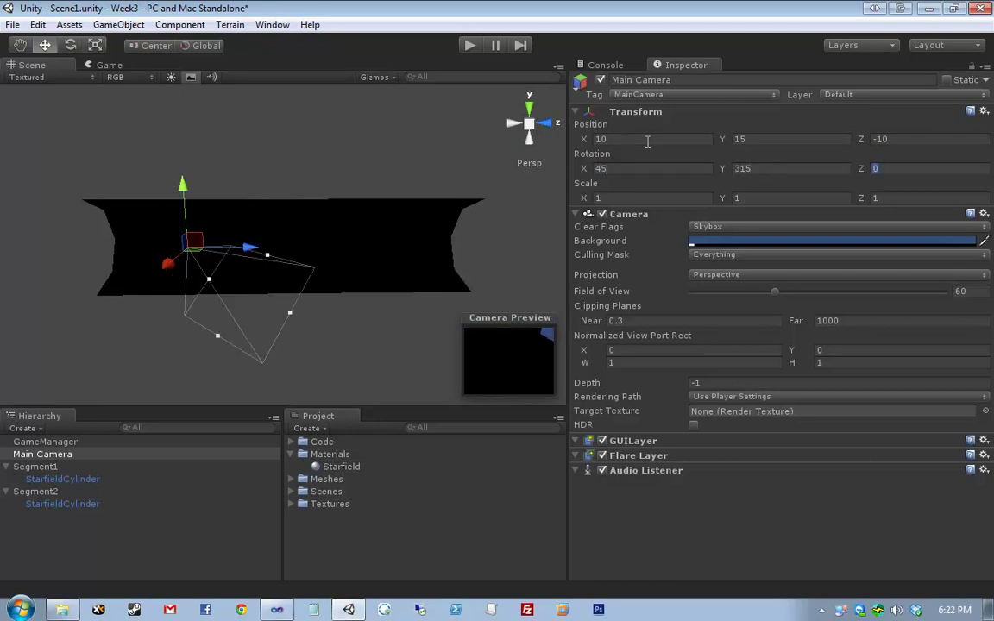
text(0)
Step: Deselect the camera and start play mode to test the new camera angle
click(415, 90)
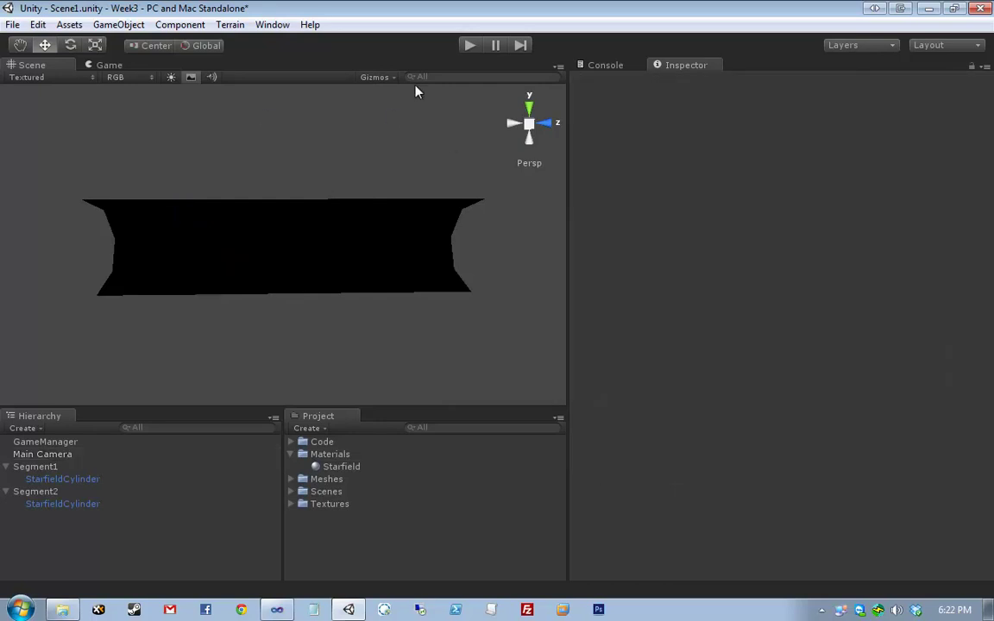
click(469, 46)
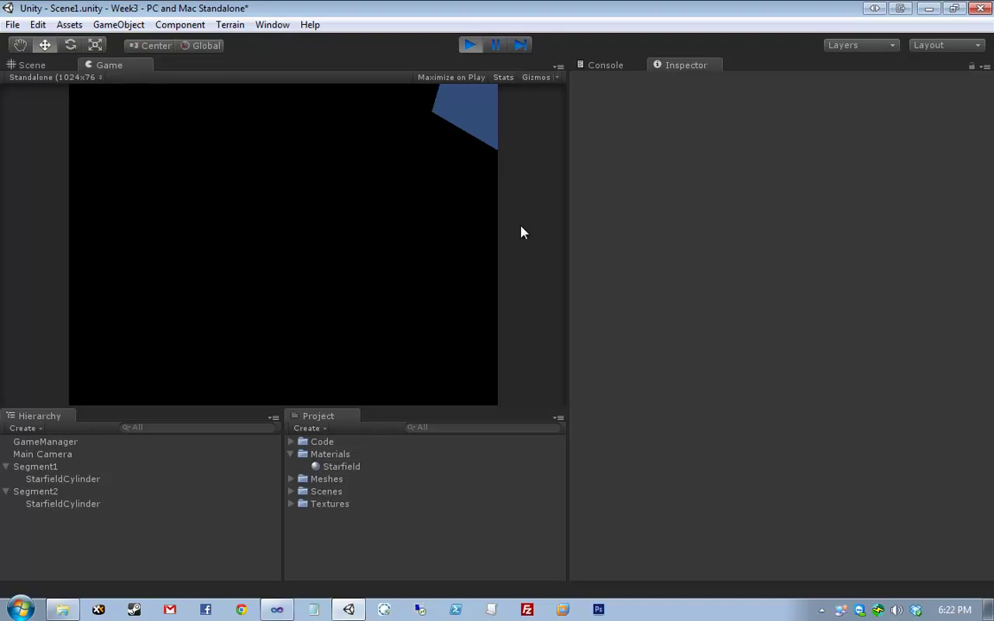
Step: Stop play, select Main Camera and edit its Far clipping value while viewing the frustum
click(464, 45)
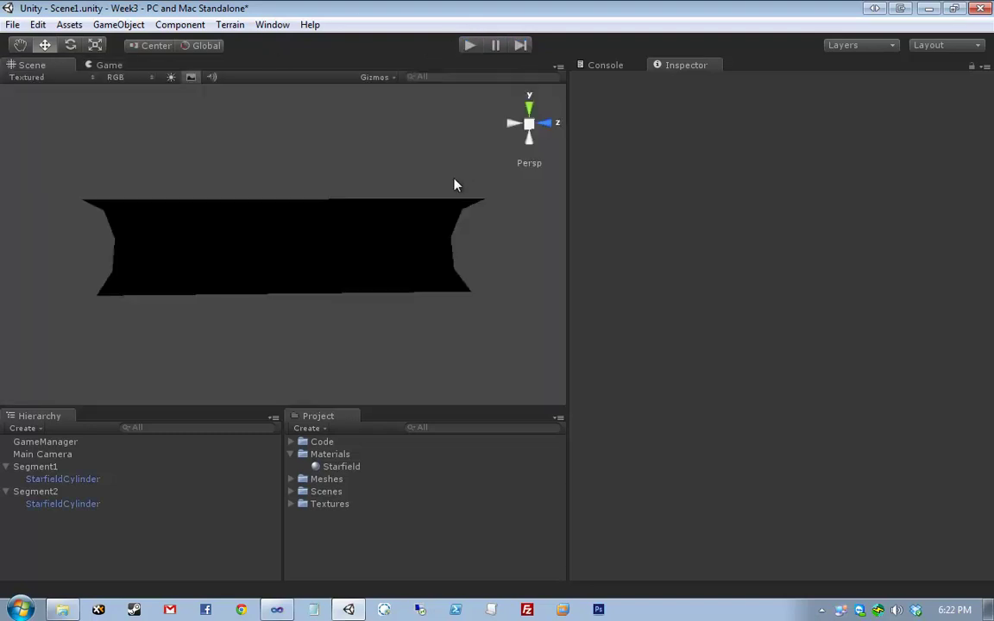
click(73, 448)
click(80, 455)
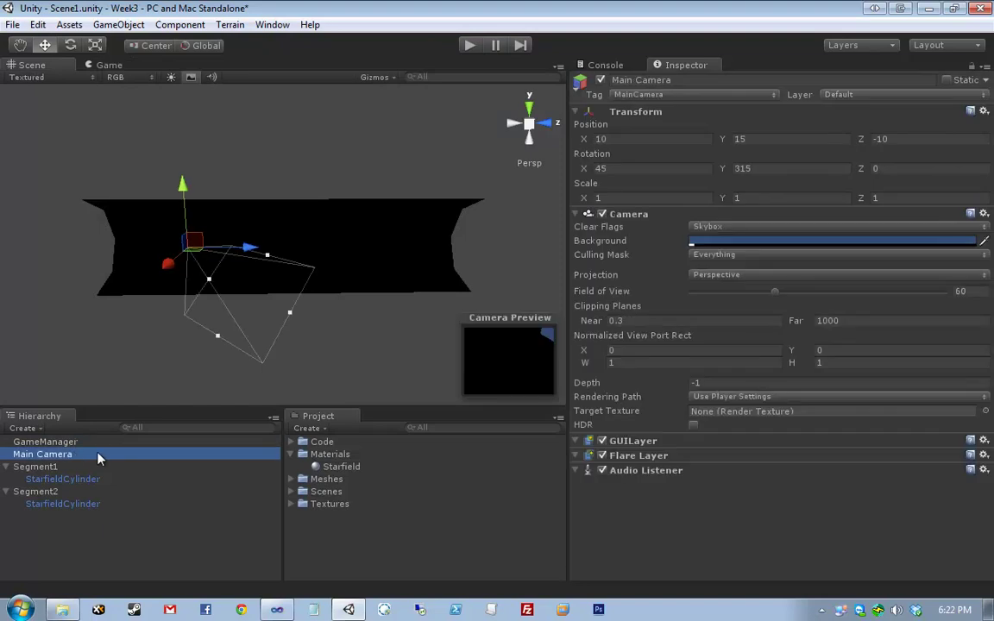
click(944, 319)
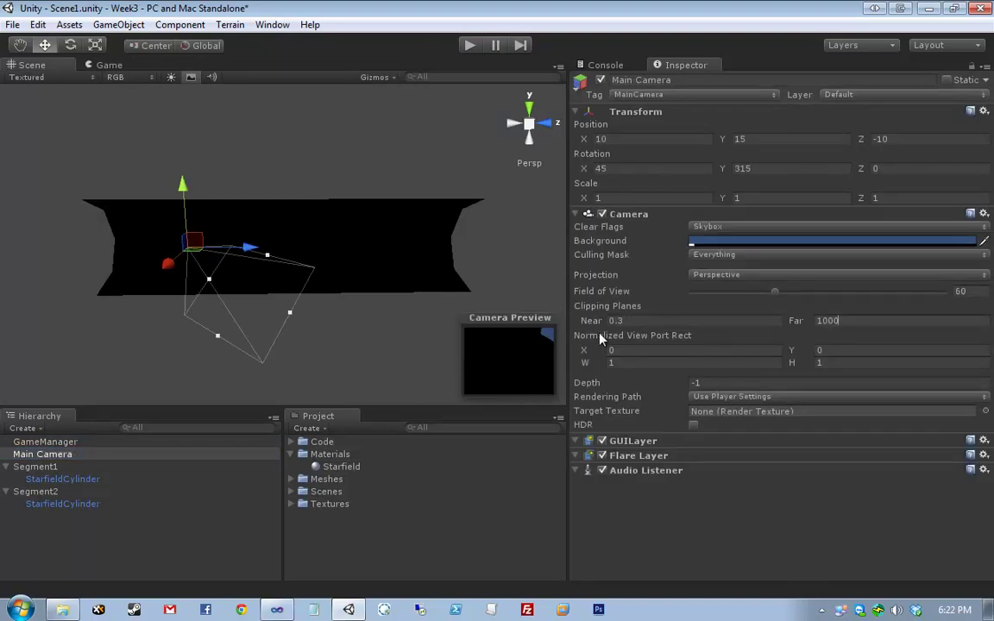
text(0)
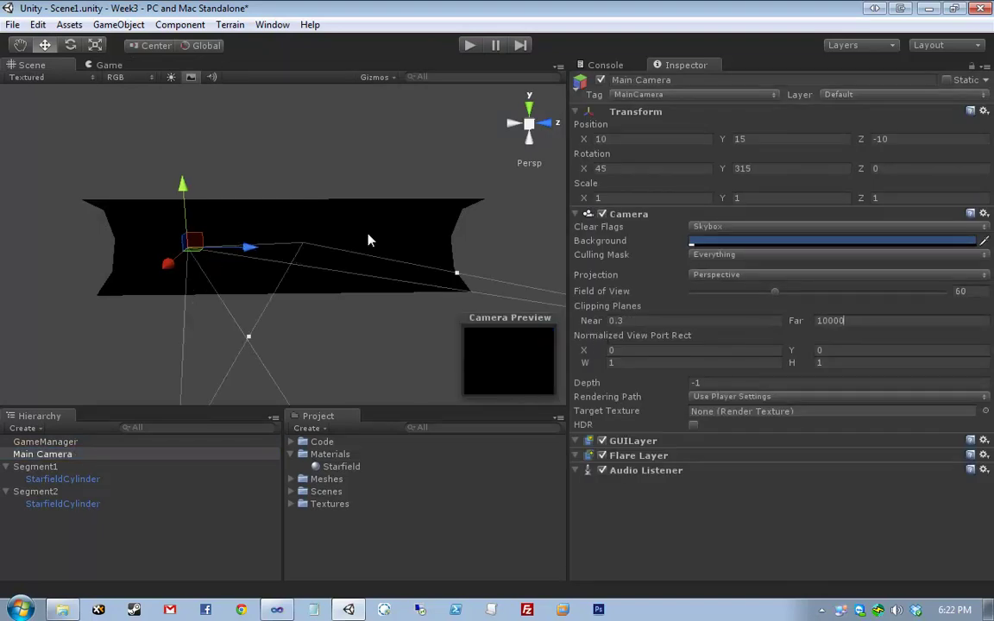
middle_drag(371, 237, 305, 280)
alt+drag(305, 279, 395, 299)
Step: Play-test, then scrub the Far clipping distance to 704
click(469, 45)
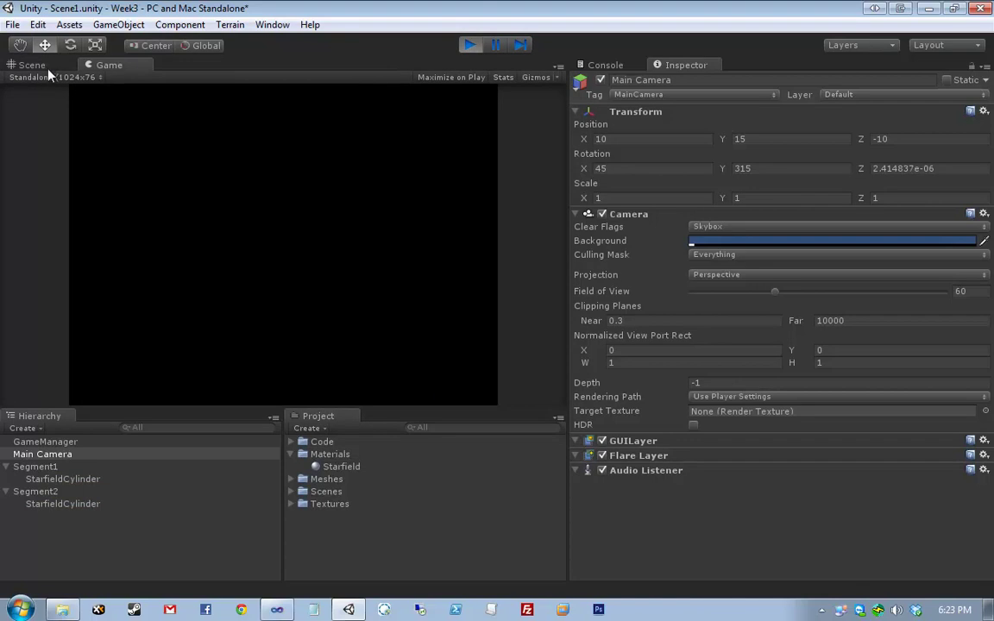
click(43, 67)
click(470, 45)
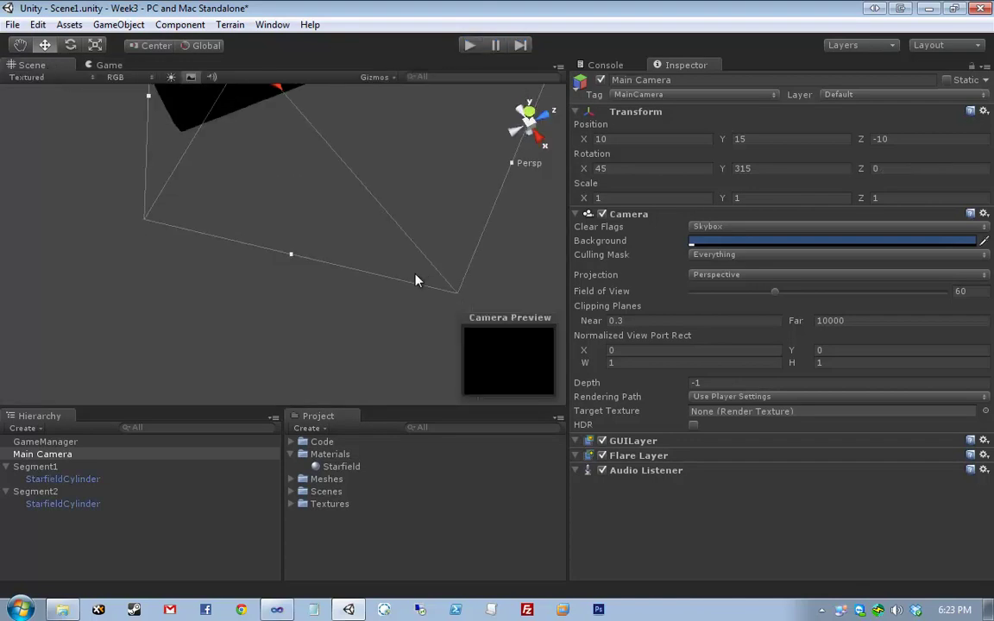
right_drag(415, 281, 331, 295)
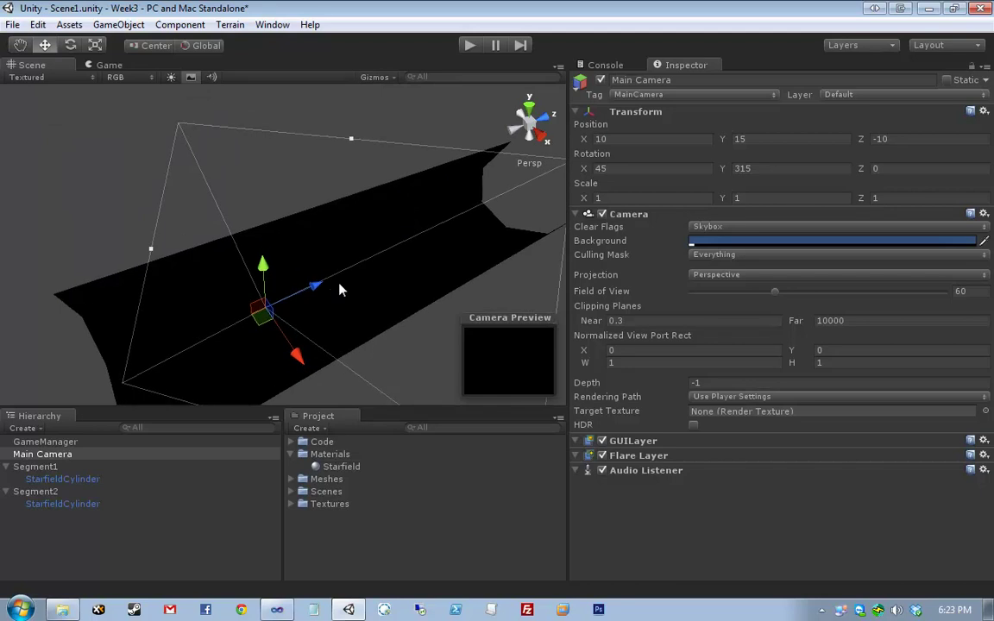
drag(814, 333, 633, 295)
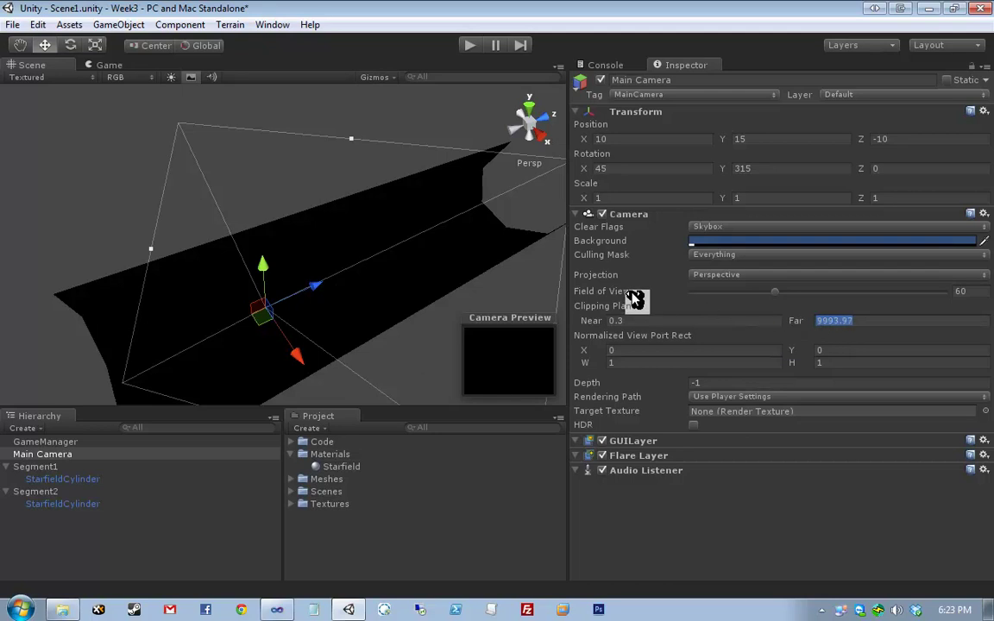
click(112, 65)
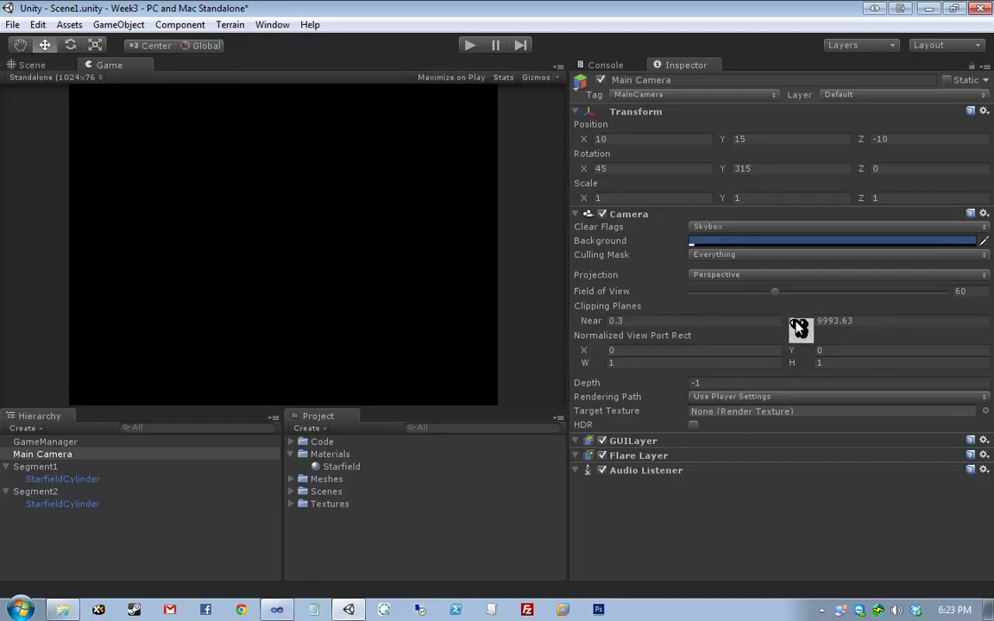
drag(805, 330, 814, 330)
drag(503, 310, 598, 218)
Step: Make the camera background magenta and scrub the far clipping plane down to 674
click(763, 242)
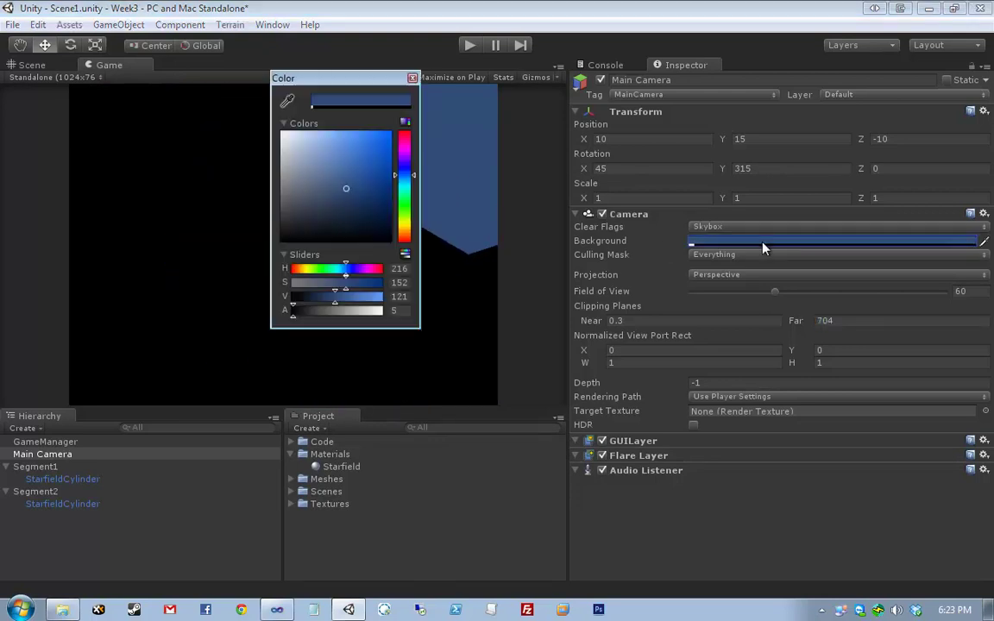
click(405, 154)
click(388, 135)
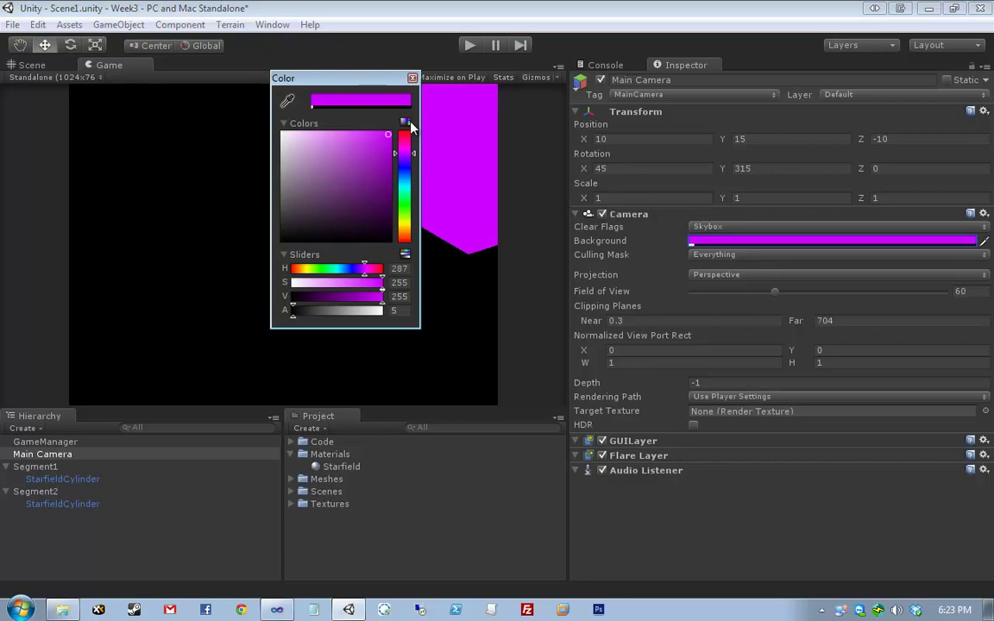
drag(406, 154, 407, 147)
click(485, 212)
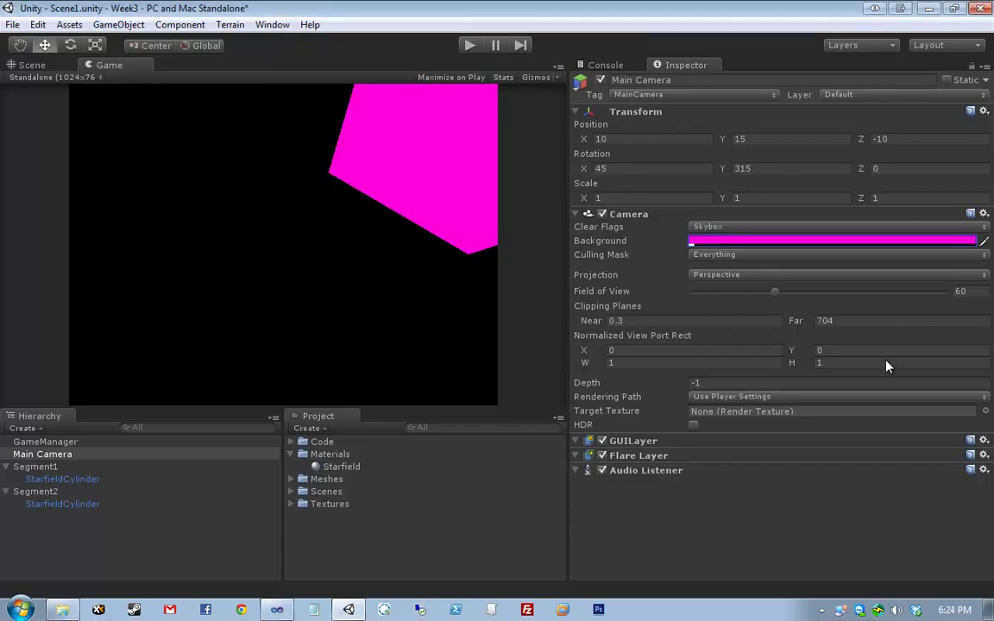
mouse_move(804, 321)
mouse_down()
mouse_move(854, 328)
mouse_move(709, 332)
mouse_move(960, 327)
mouse_move(925, 318)
mouse_move(695, 318)
mouse_move(787, 316)
mouse_up()
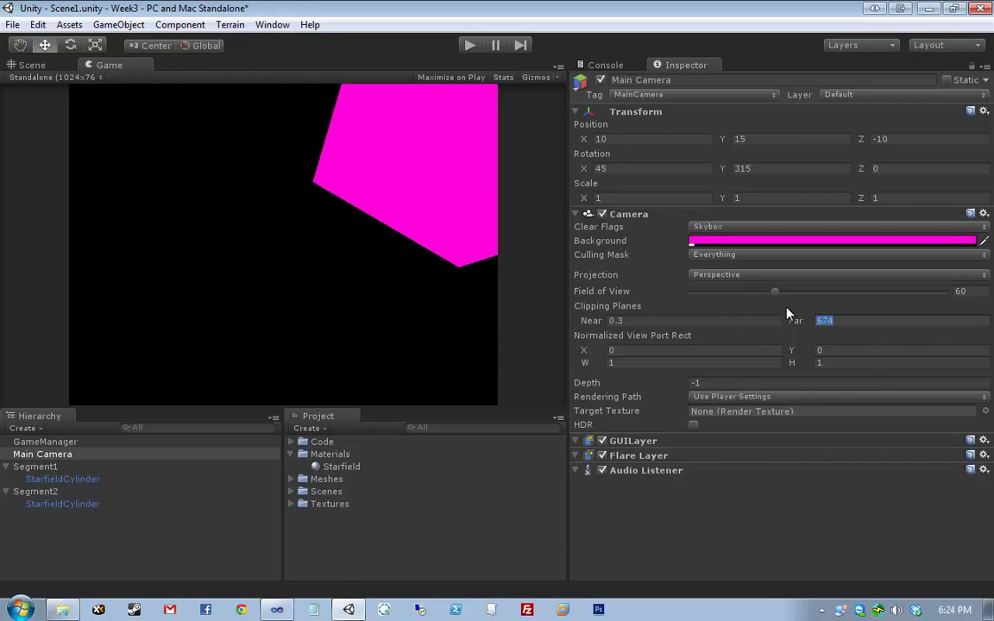
Step: Scrub the camera clipping planes in the Scene view to near 226 and far 1479.8
drag(787, 316, 811, 316)
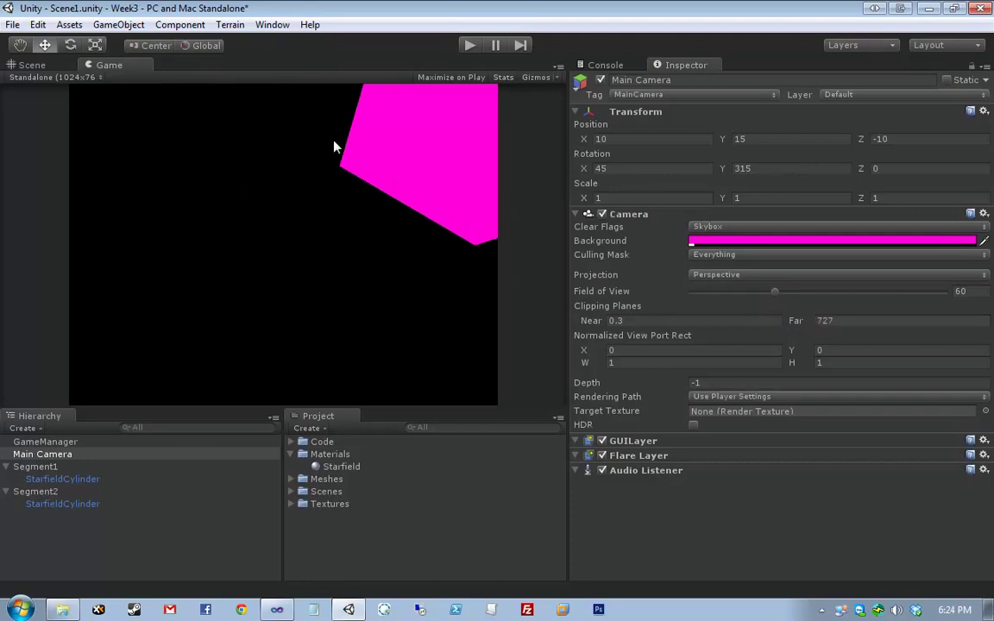
click(66, 65)
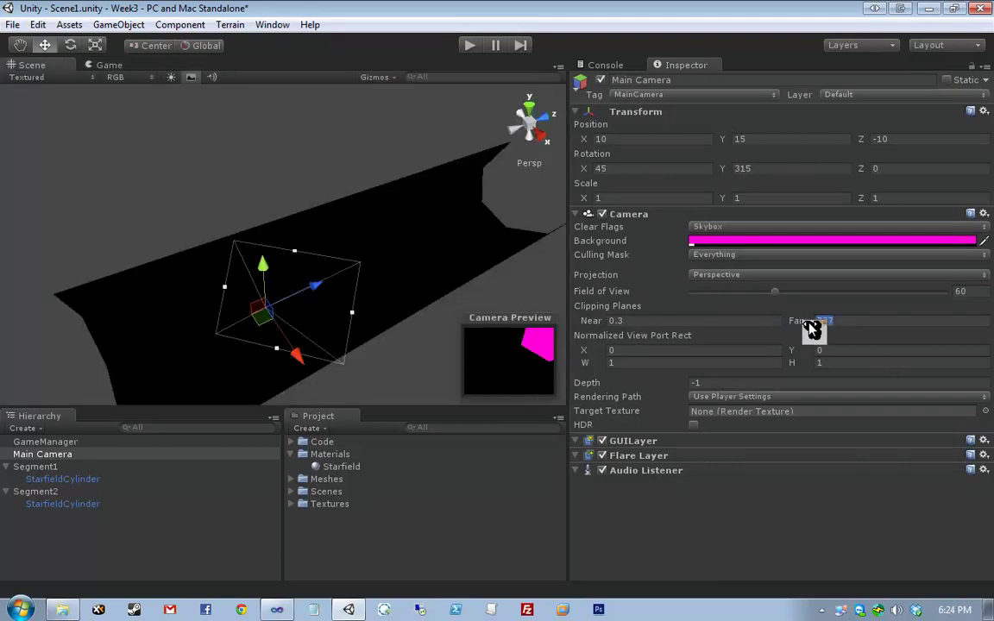
drag(812, 328, 341, 217)
scroll(297, 377, down, 5)
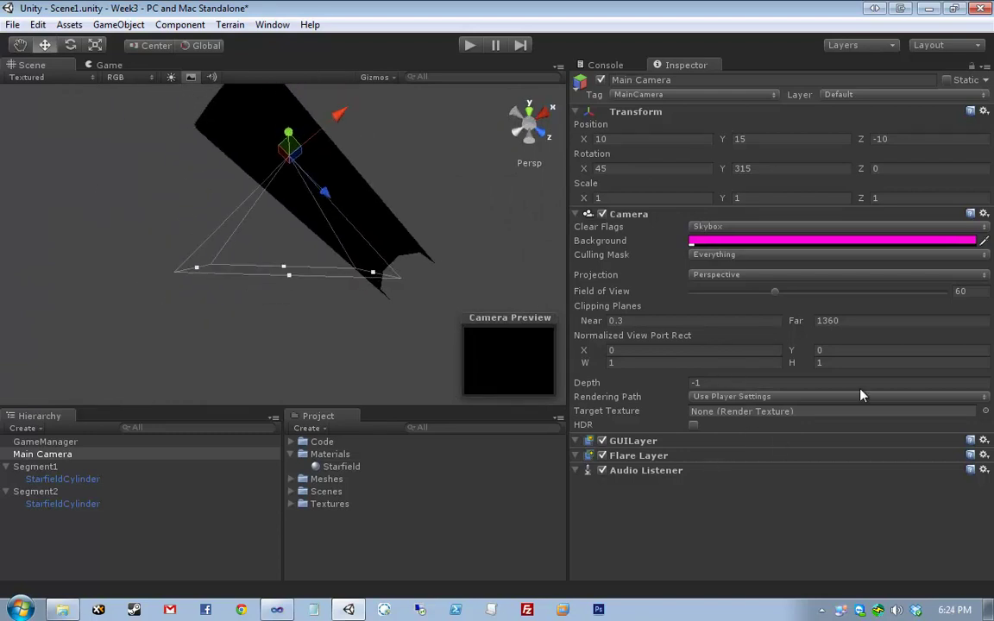
drag(795, 321, 514, 313)
drag(774, 224, 949, 252)
drag(604, 331, 810, 328)
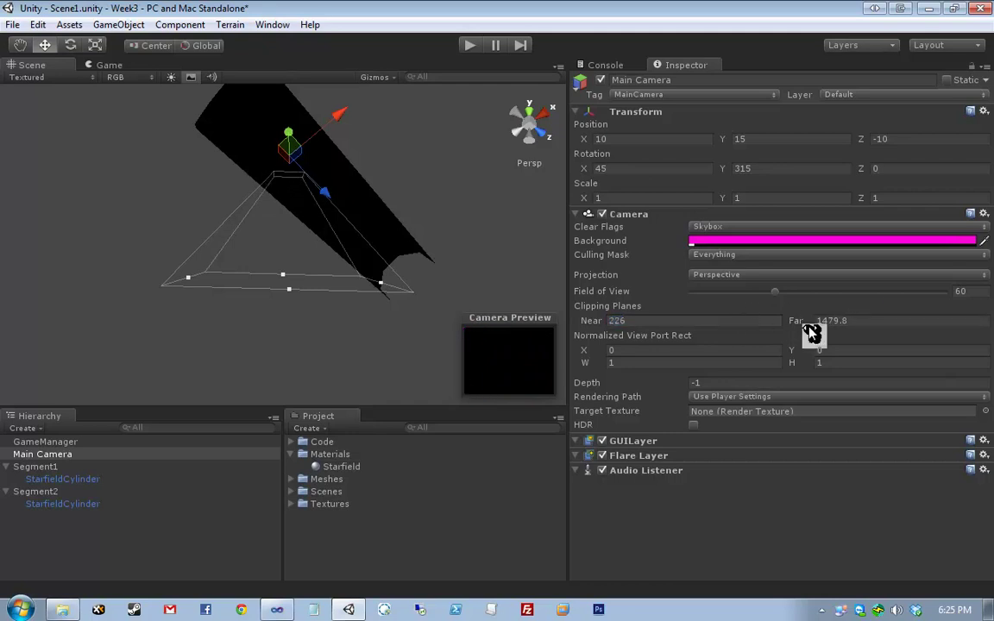
Step: Set the Main Camera's near clipping plane to 0.3 and far clipping plane to 1500
click(695, 321)
key(BackSpace)
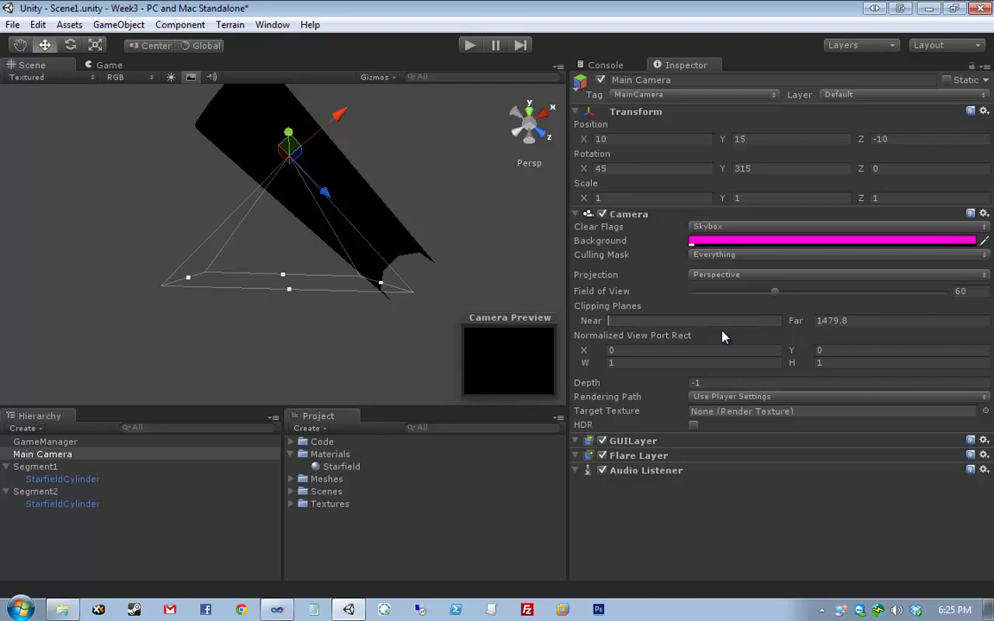
text(0.3)
key(Tab)
text(1500)
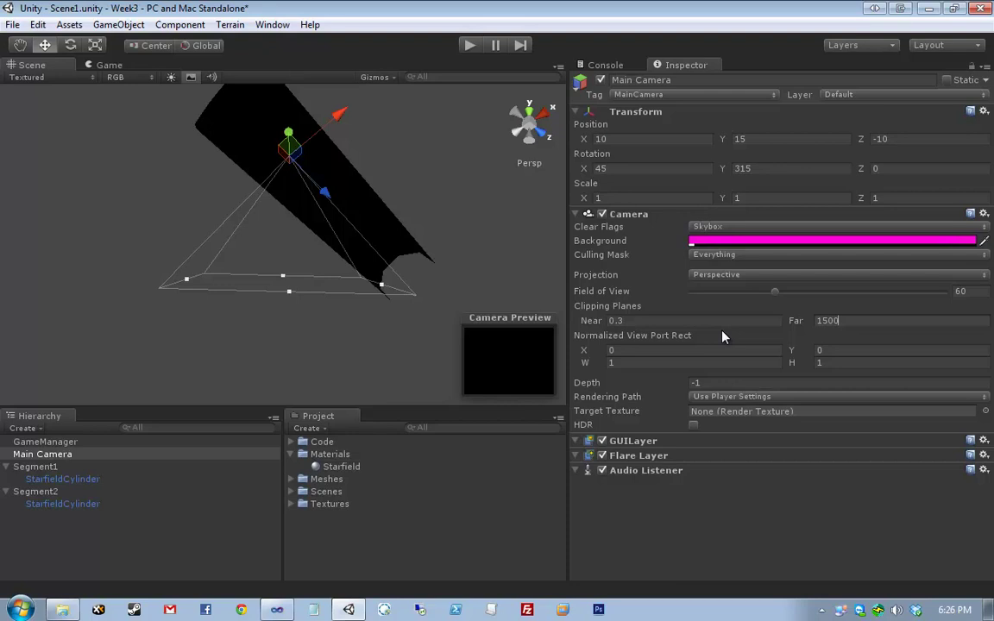
Step: Raise the far clipping plane to 10000 and frame the Main Camera in the Scene view
alt+drag(434, 198, 258, 341)
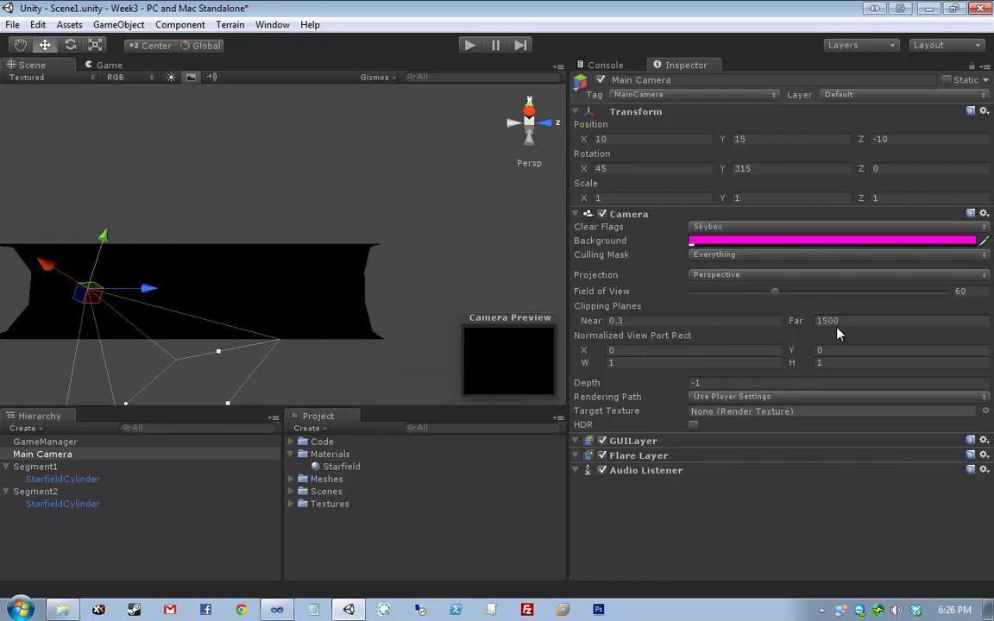
double_click(911, 325)
text(10000)
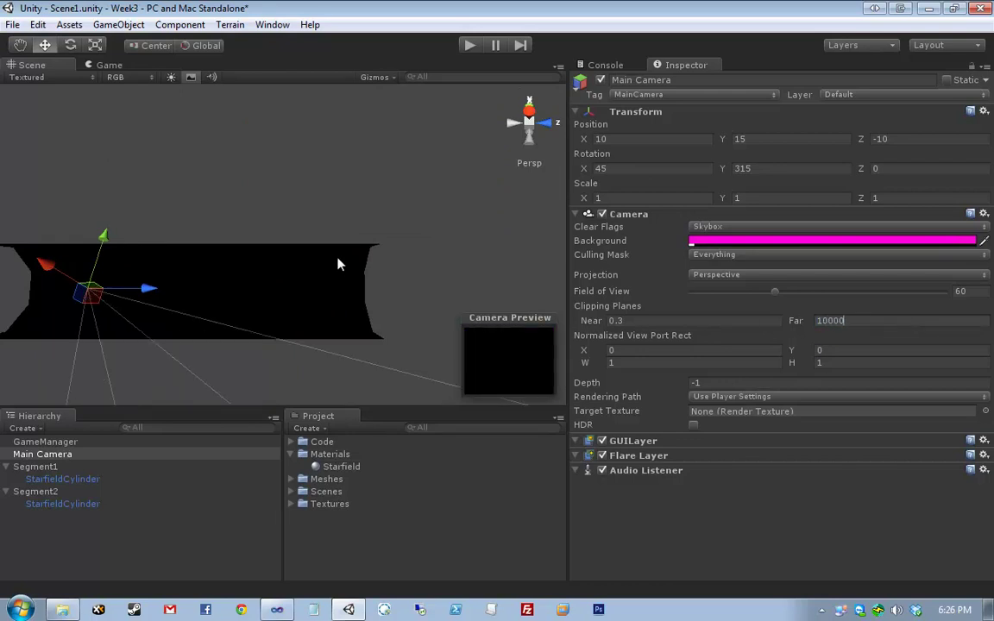
middle_drag(337, 262, 390, 162)
key(f)
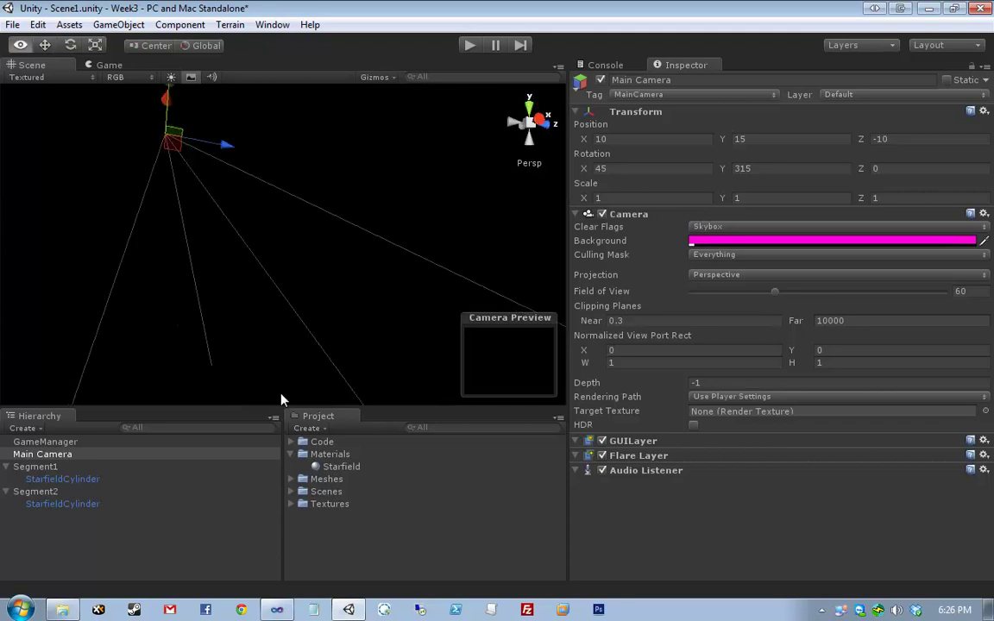
Step: Select the Main Camera and both StarfieldCylinder segments, ending with a rectangle around tunnel and camera
click(273, 270)
scroll(273, 270, up, 5)
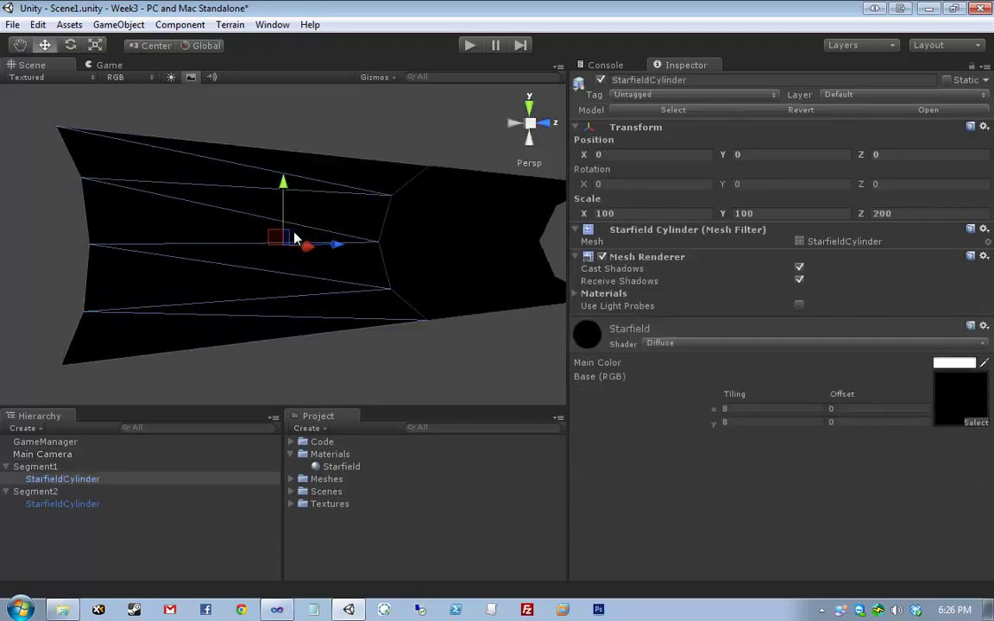
click(91, 454)
scroll(266, 198, up, 5)
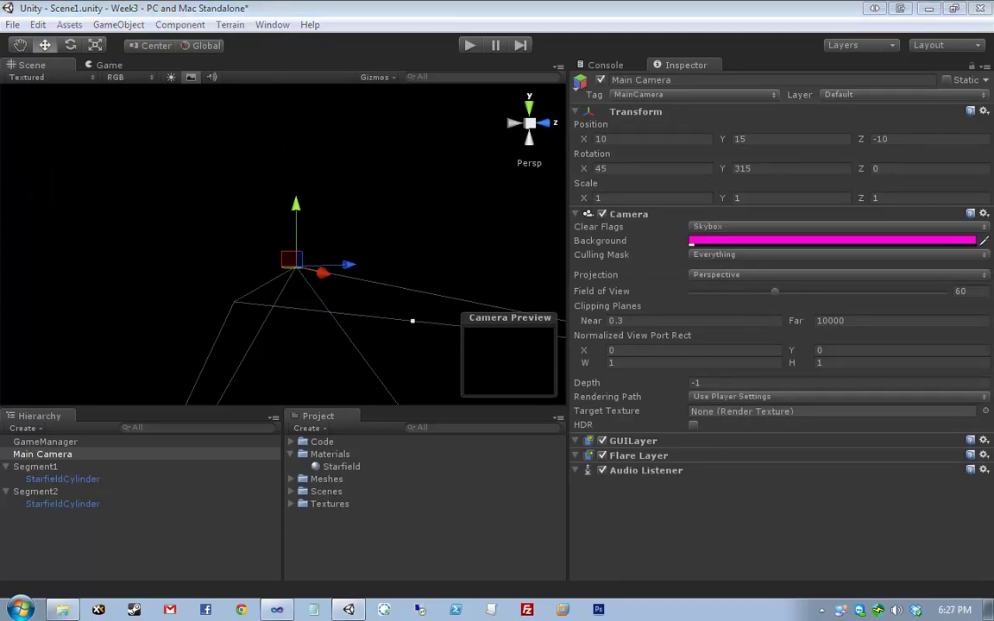
click(303, 208)
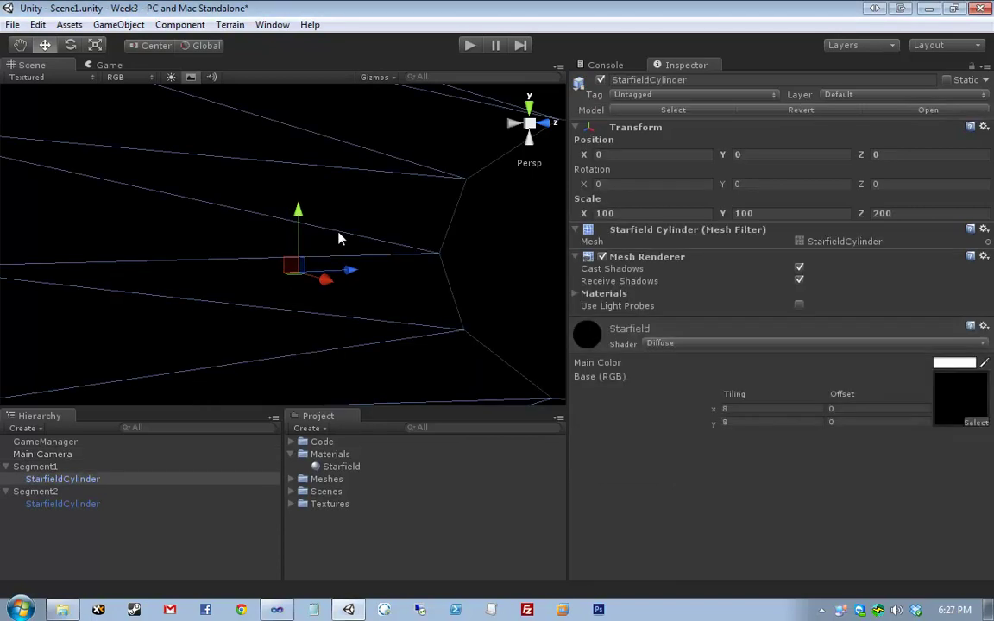
scroll(304, 204, down, 3)
click(388, 132)
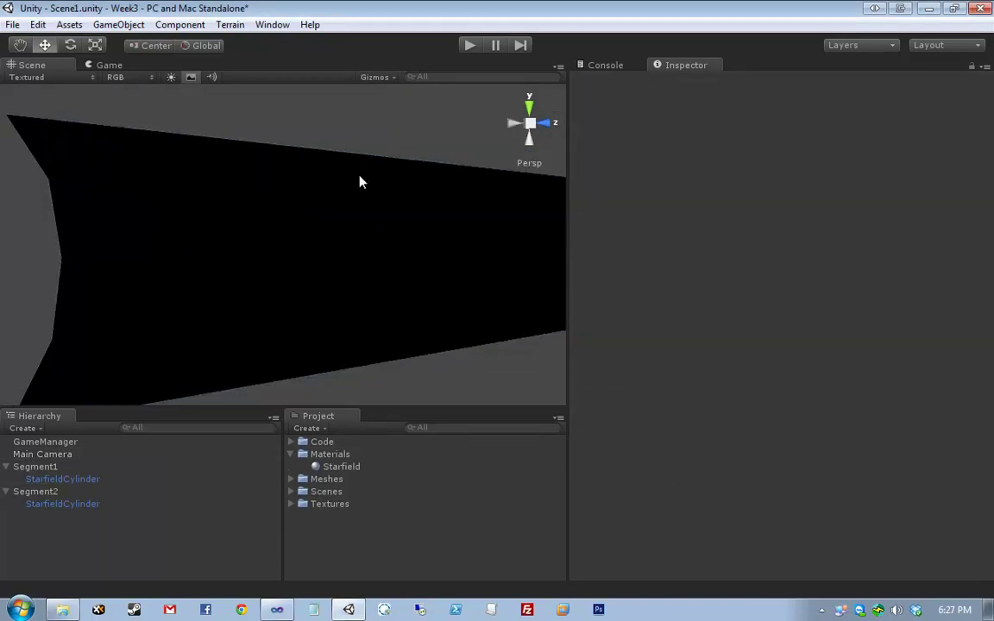
scroll(361, 181, up, 3)
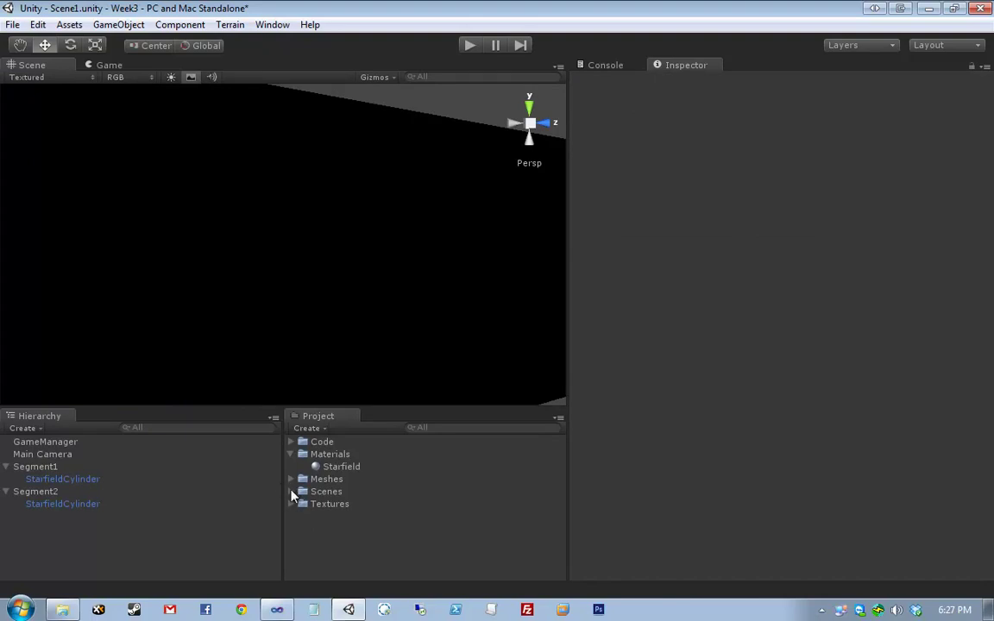
key(ctrl+a)
key(f)
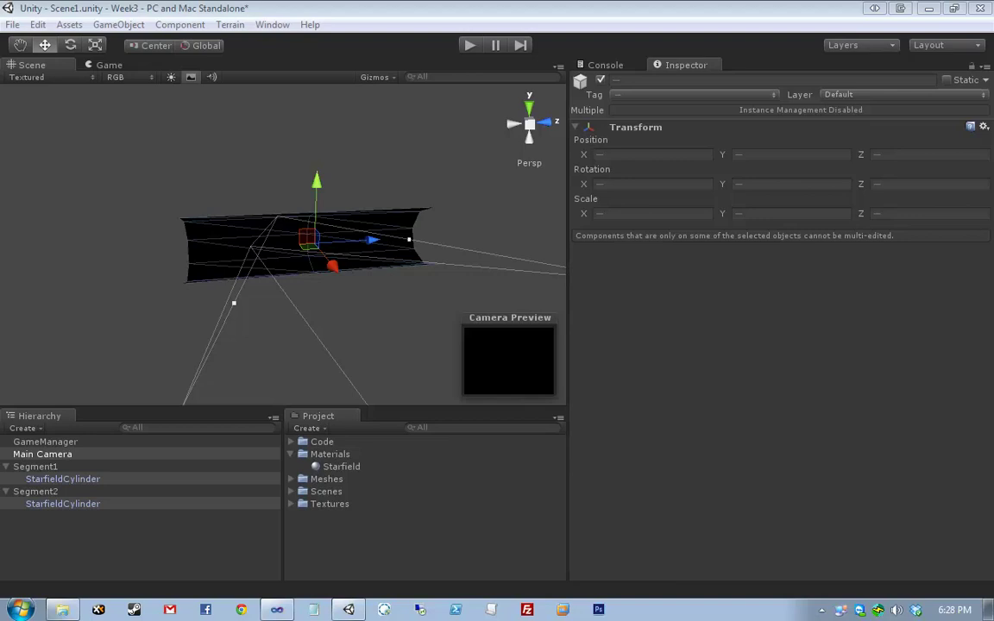
drag(152, 170, 425, 212)
Step: Play-test in the Game view, pressing Space past the Space Shooter title screen, then stop
click(468, 45)
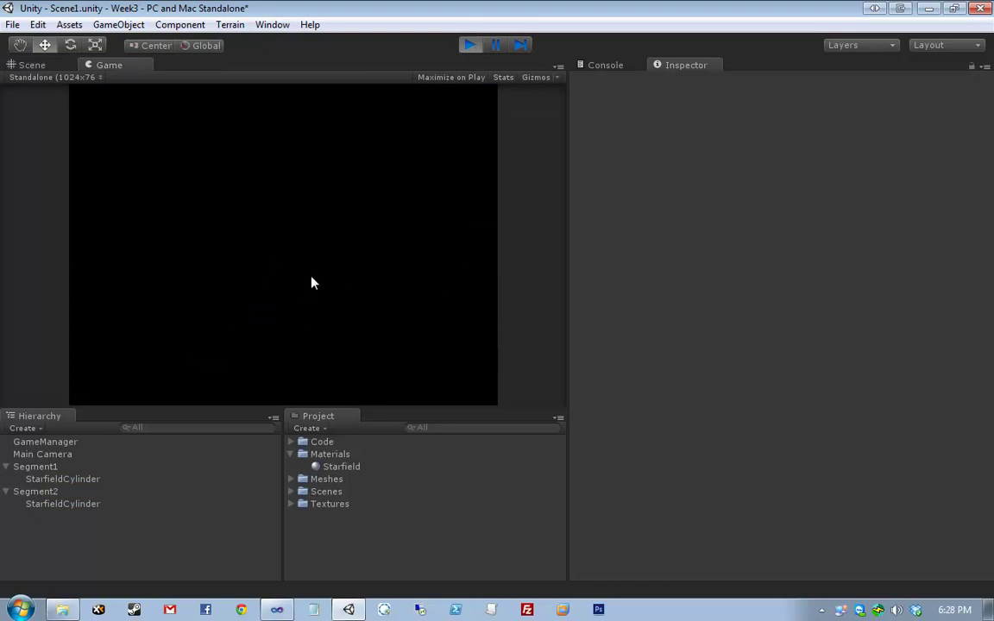
click(470, 48)
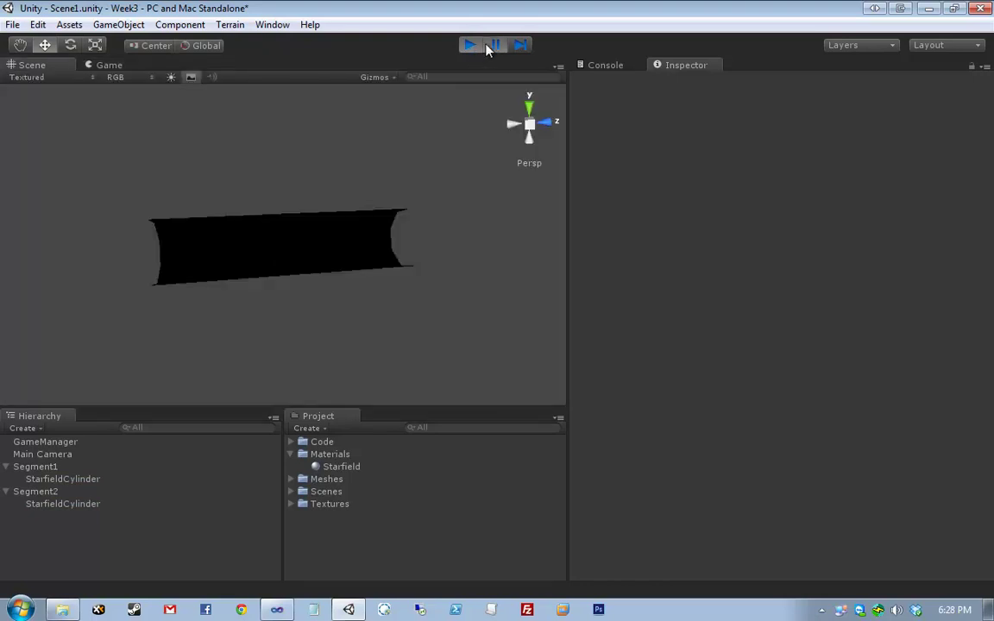
click(100, 65)
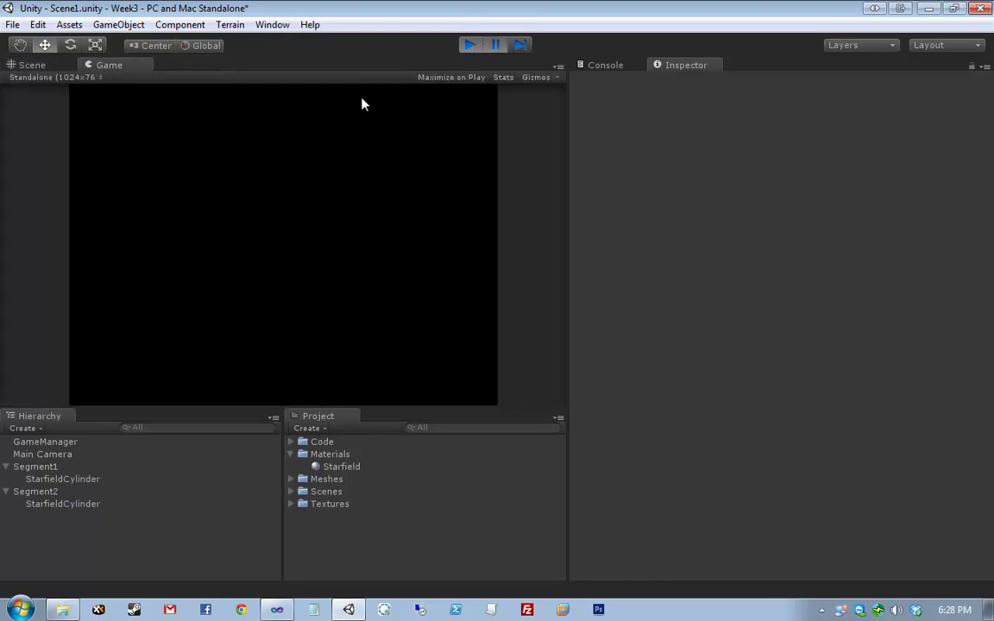
click(465, 46)
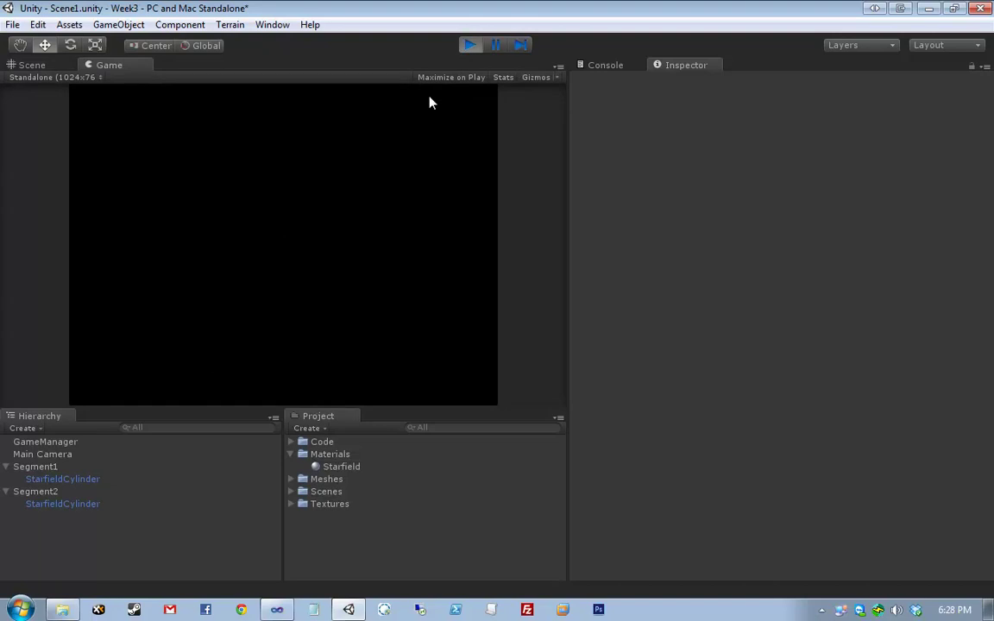
key(space)
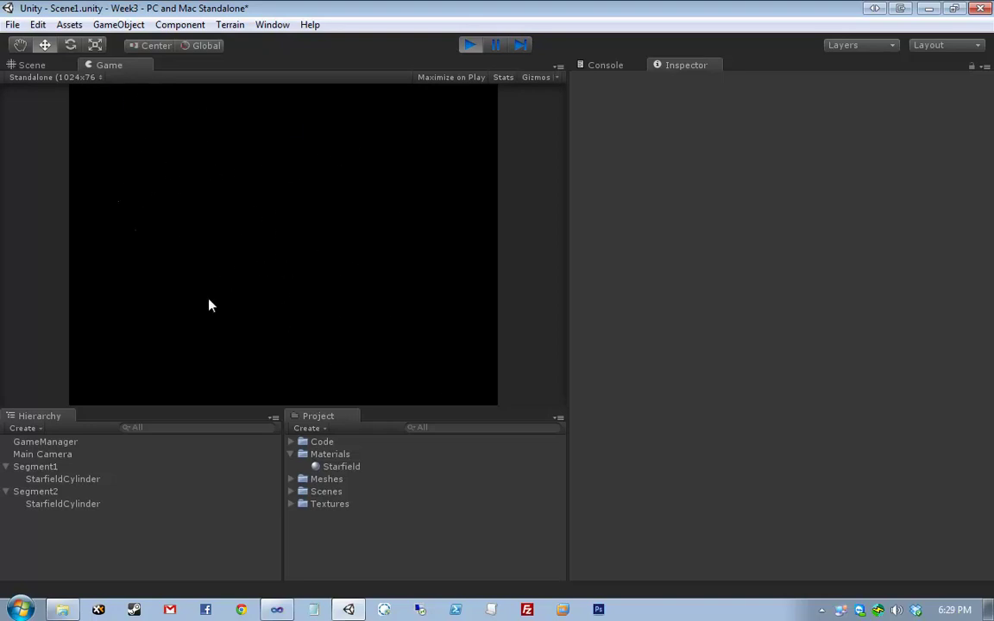
click(472, 45)
Step: Return to the Scene view of the tunnel, clear the selection, and collapse the Materials folder
click(64, 65)
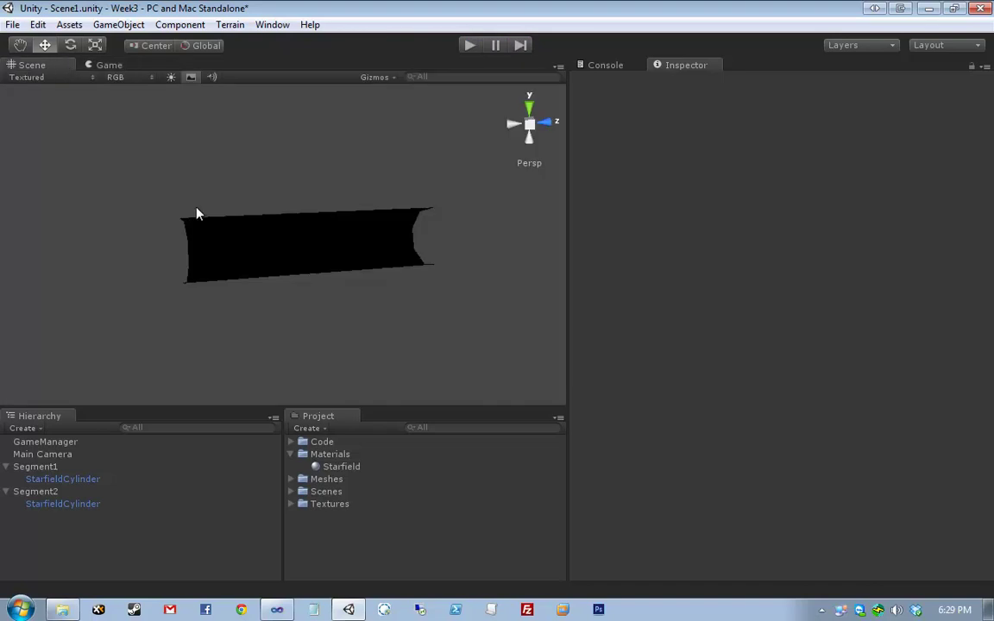
drag(174, 178, 468, 308)
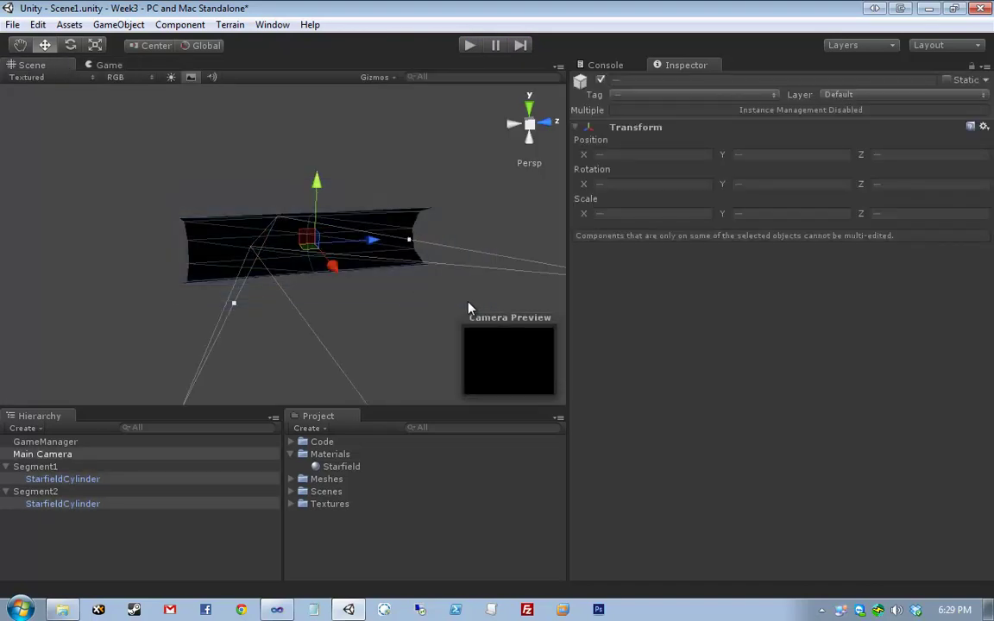
click(467, 308)
scroll(344, 297, up, 6)
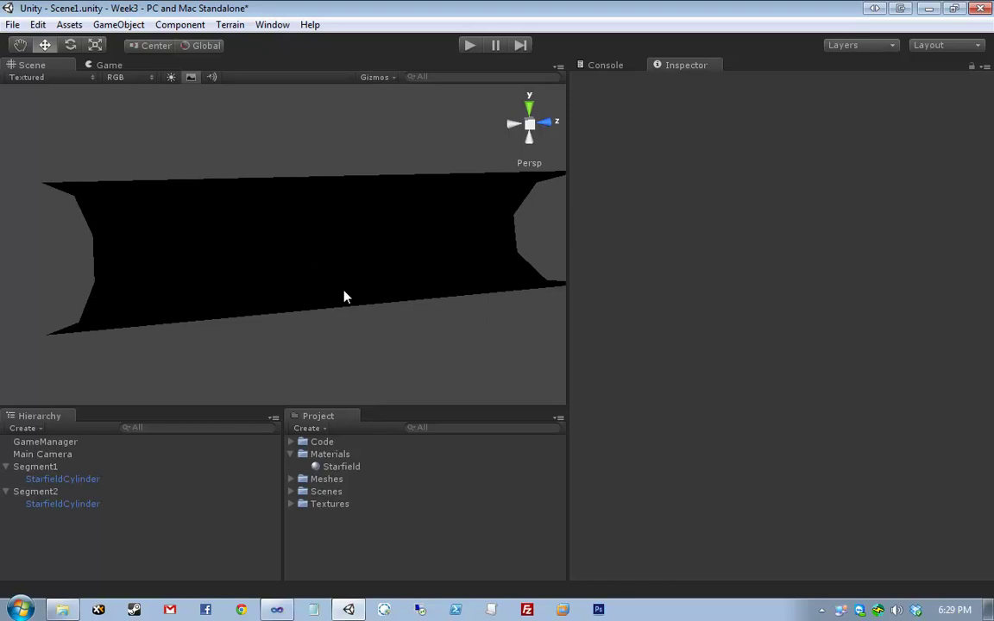
scroll(219, 361, up, 2)
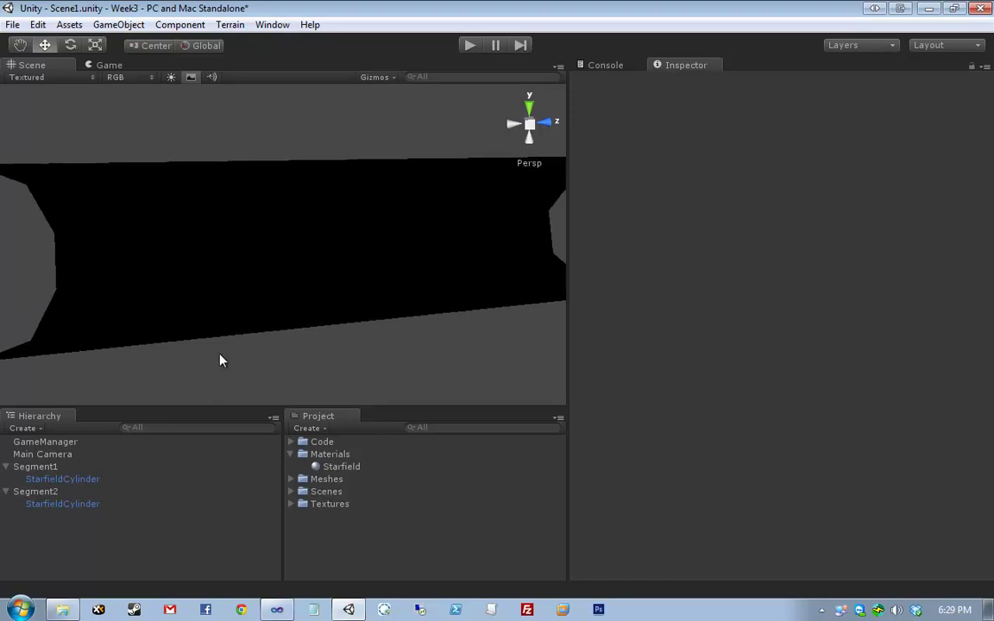
click(290, 456)
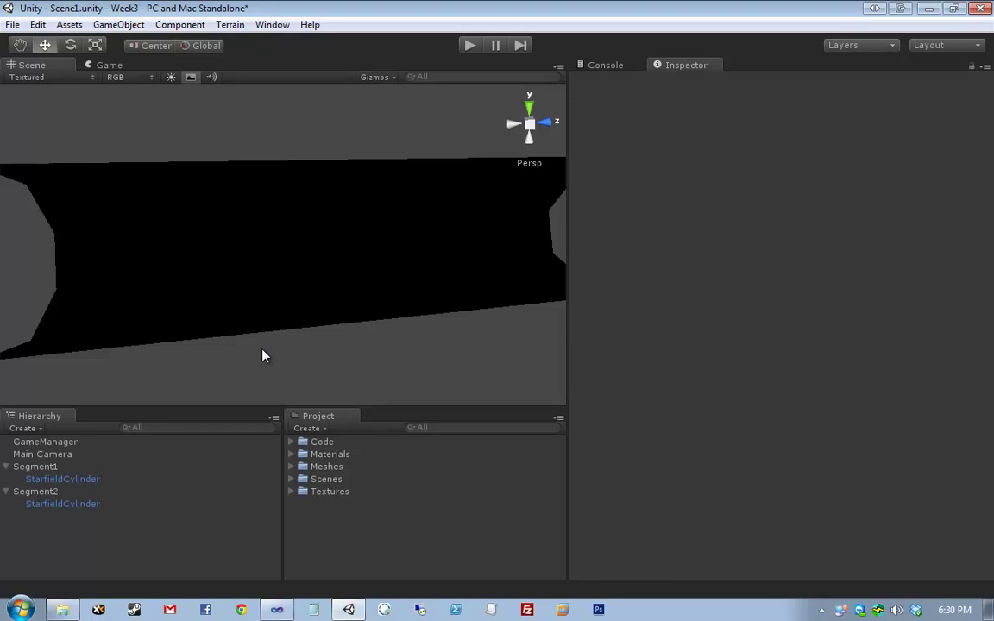
Step: Drag the QuadSection mesh from the Meshes folder into the Scene view
scroll(264, 356, up, 4)
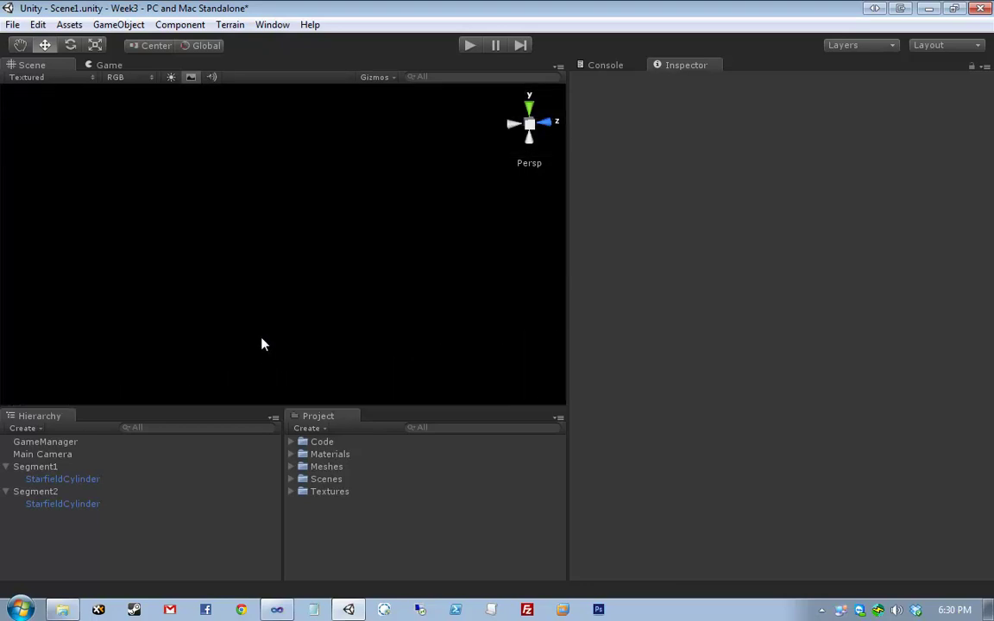
click(291, 467)
click(356, 492)
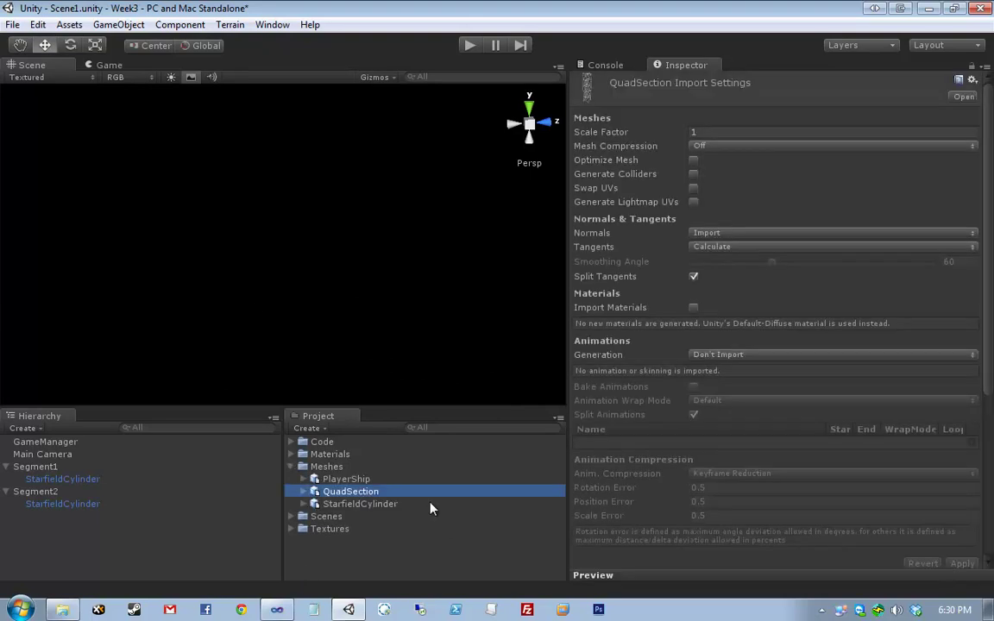
drag(367, 497, 259, 272)
middle_drag(242, 247, 241, 209)
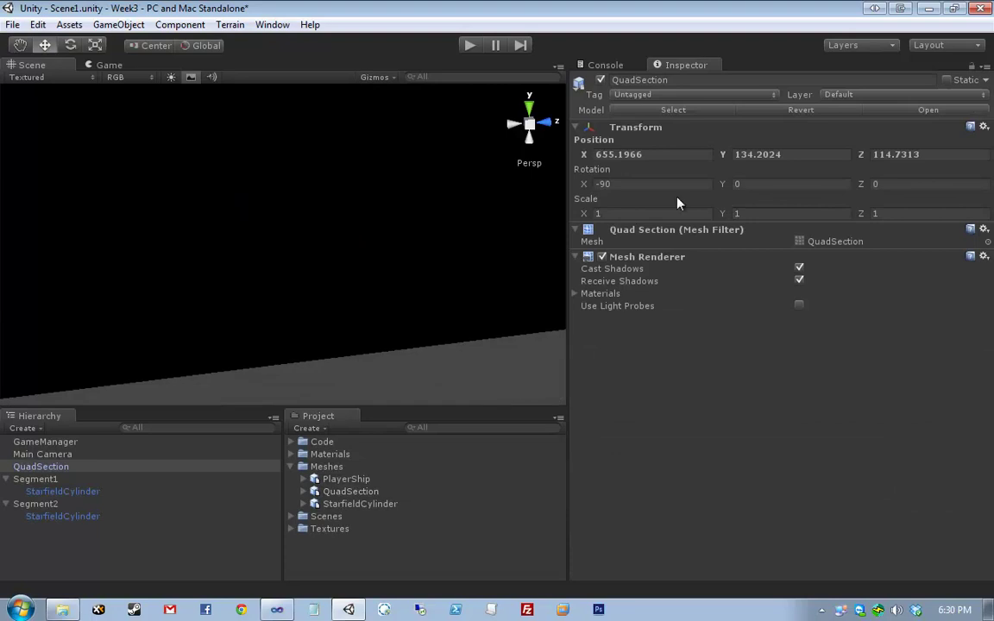
Step: Set QuadSection's position to 0, 0, 0 and keep it selected in the Hierarchy
click(682, 155)
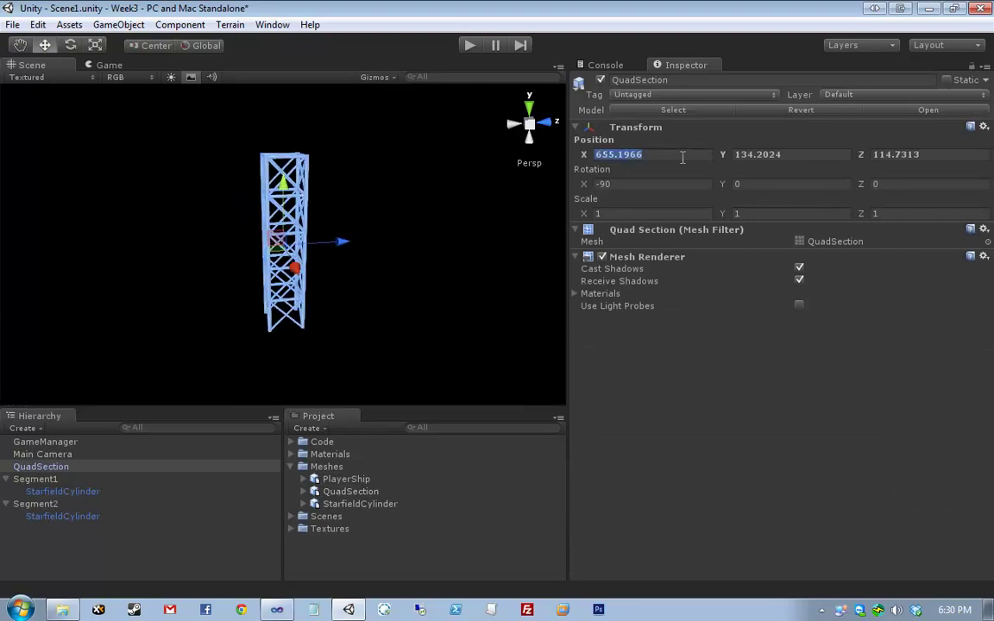
text(0)
key(Tab)
text(0)
key(Tab)
text(0)
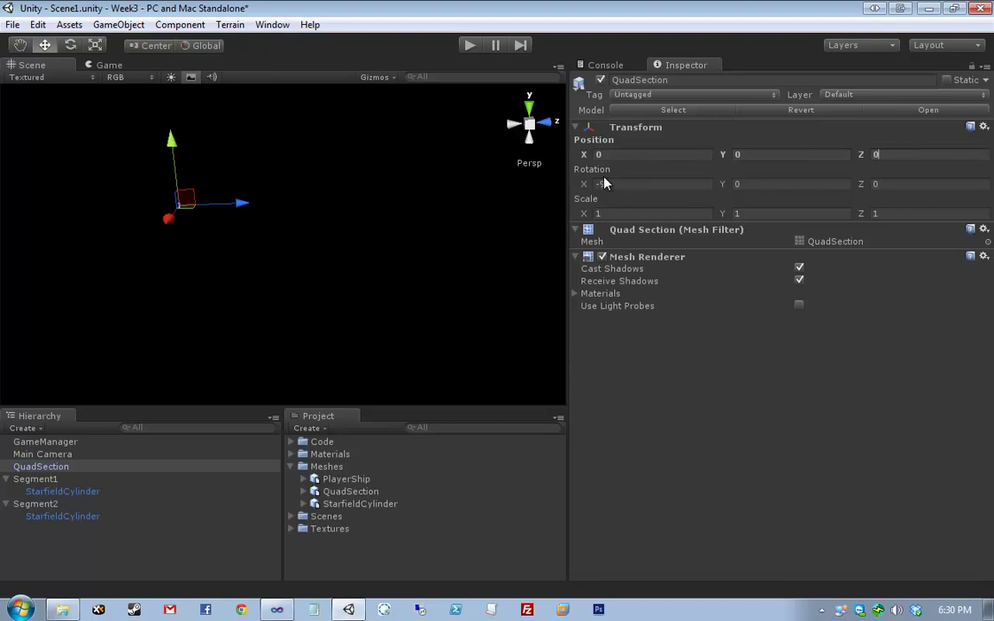
click(62, 467)
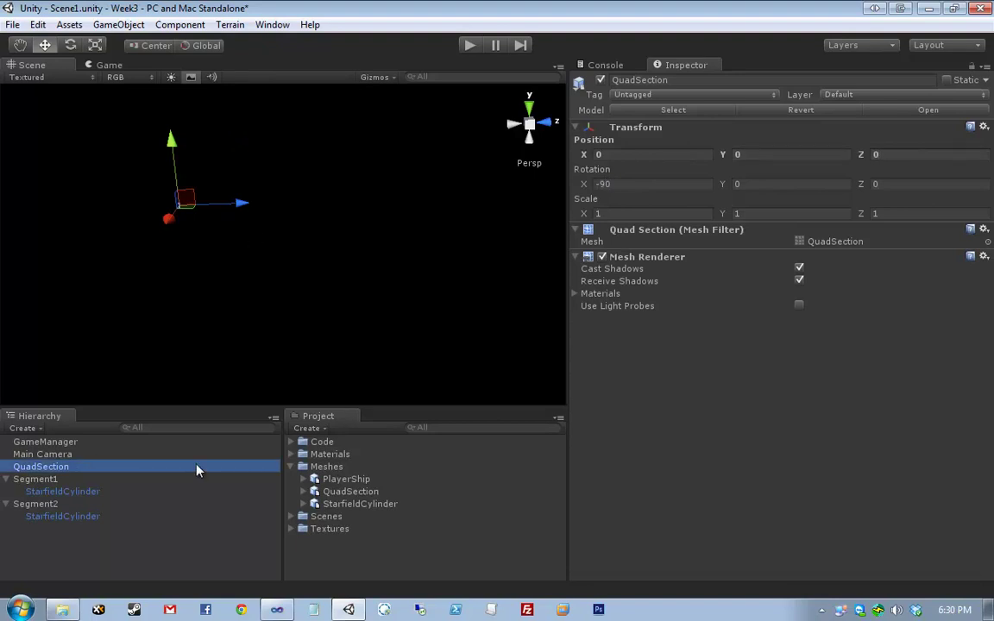
click(149, 488)
click(148, 478)
click(149, 468)
Step: Frame the QuadSection tower and snap the scene view to the Back view
key(f)
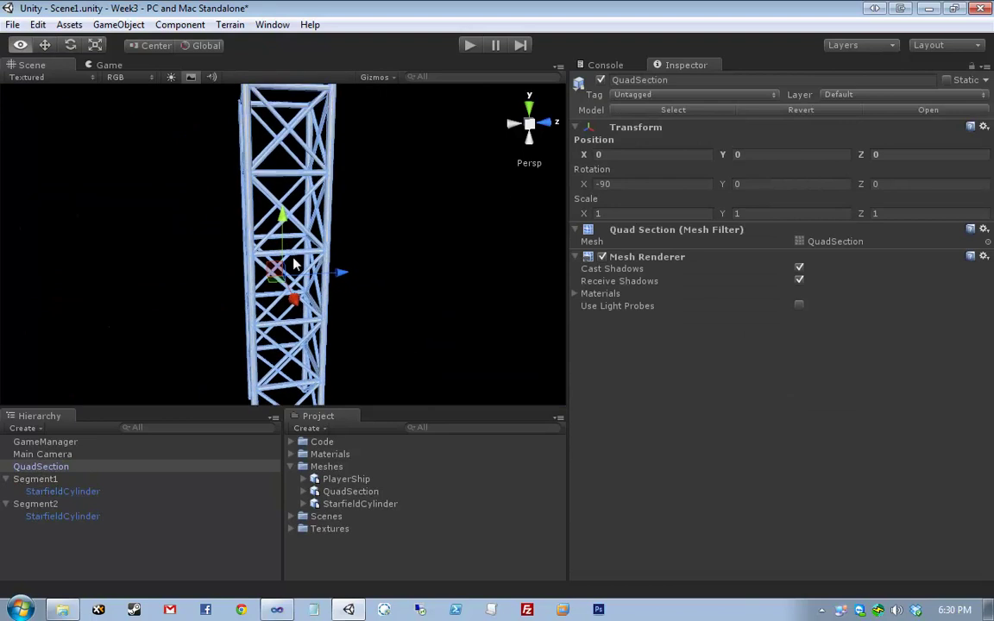
alt+drag(293, 263, 423, 275)
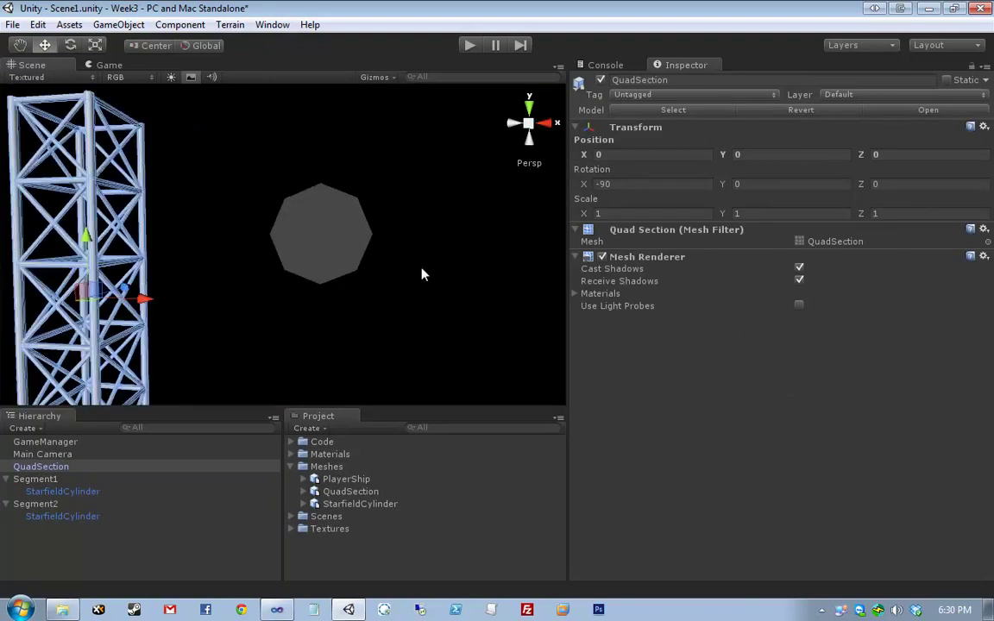
click(516, 123)
click(516, 123)
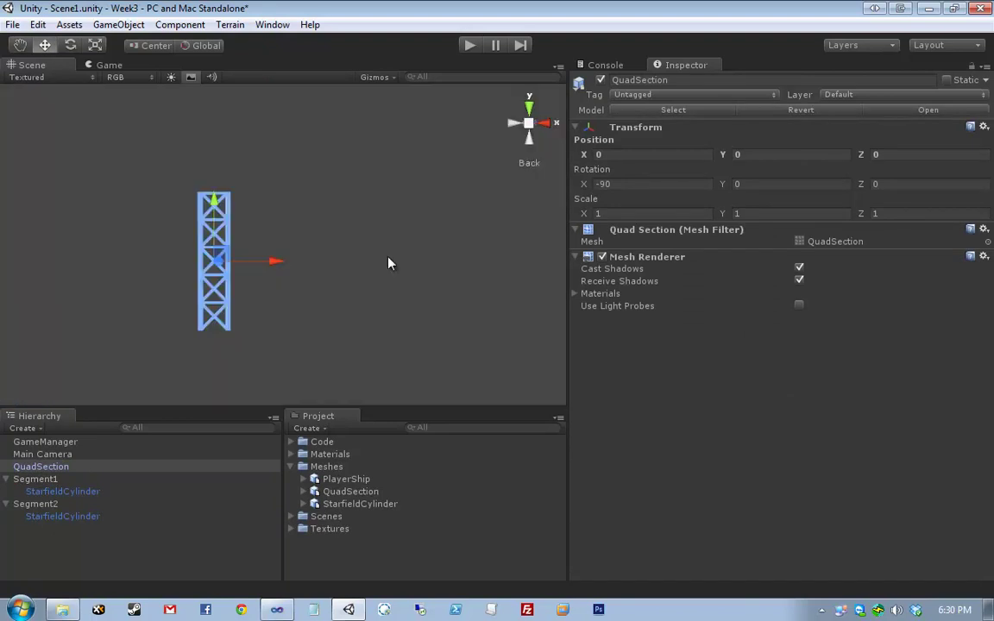
Step: Zoom and pan so the tower sits centred-left, then reselect QuadSection
scroll(333, 277, up, 4)
middle_drag(328, 293, 396, 255)
scroll(396, 257, up, 1)
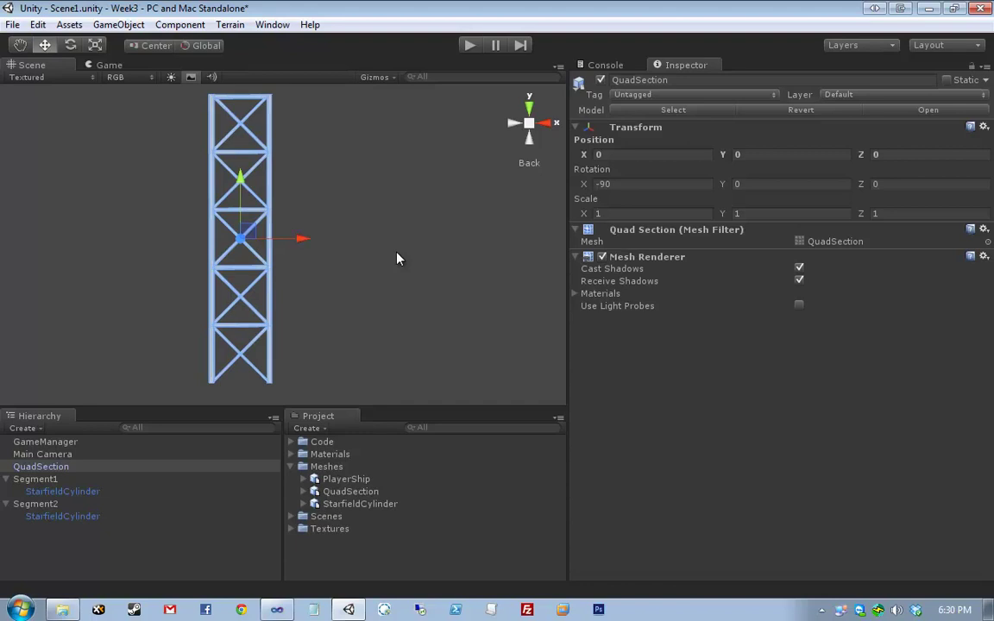
scroll(399, 257, down, 5)
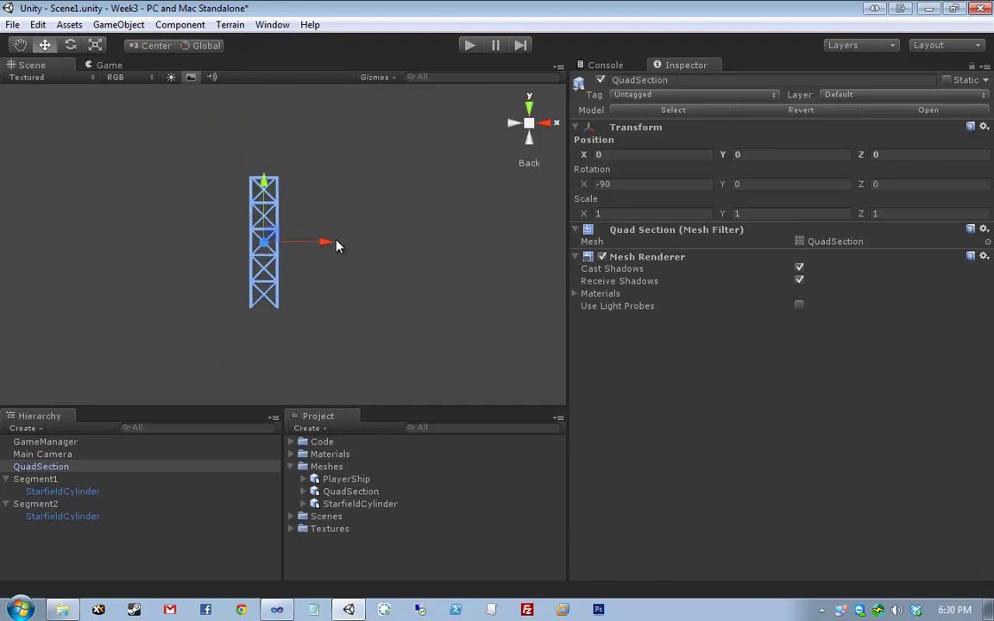
scroll(337, 246, up, 2)
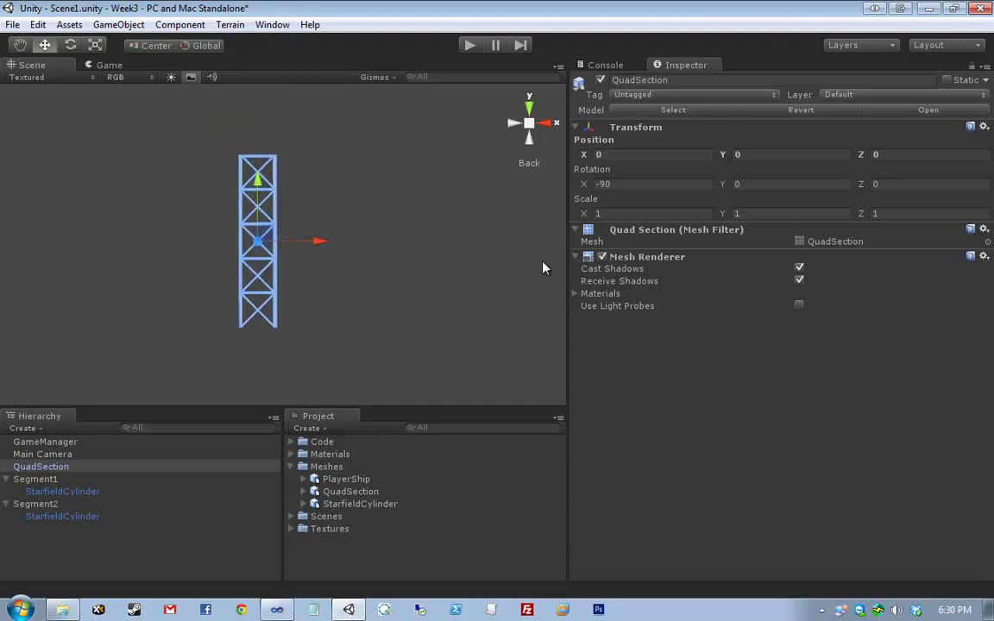
drag(446, 408, 442, 412)
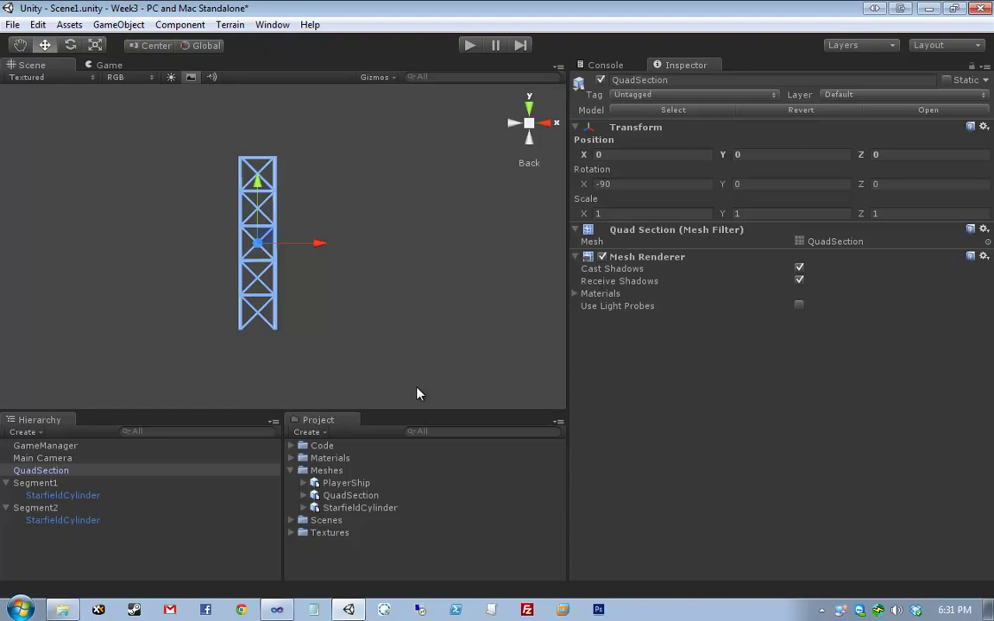
middle_drag(367, 298, 308, 289)
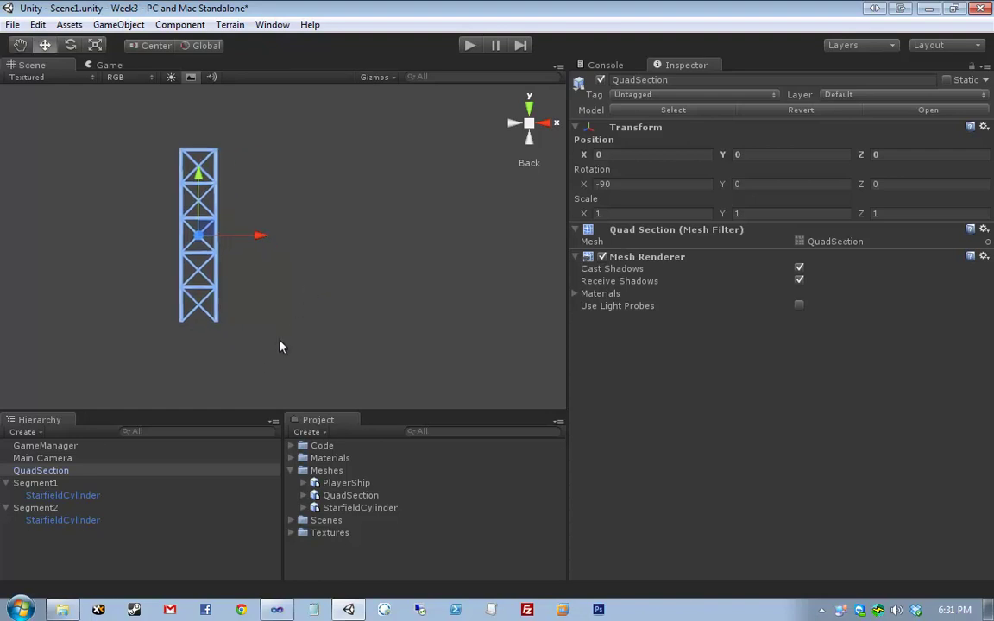
click(167, 474)
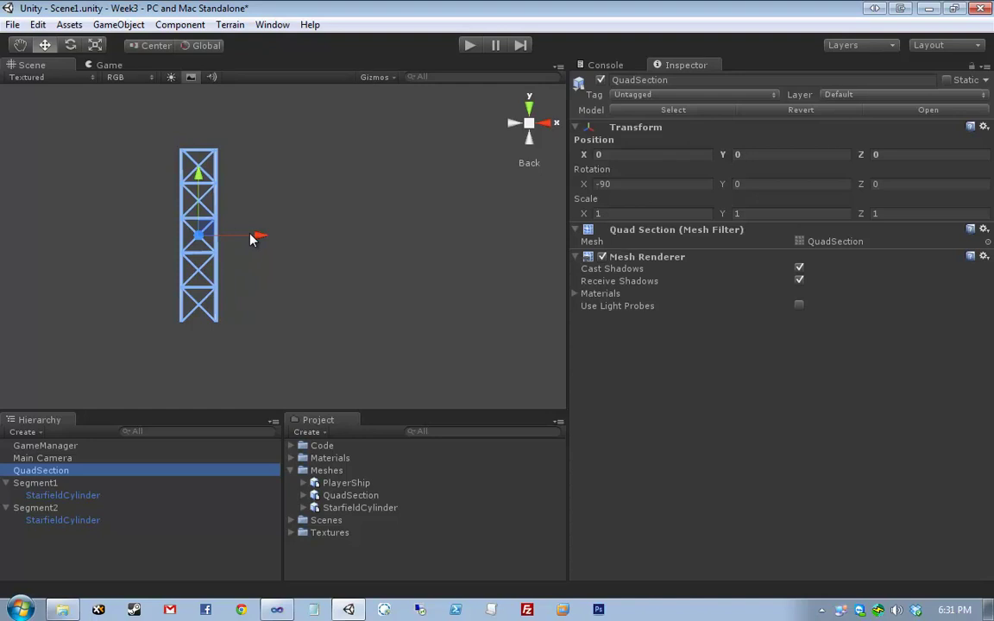
Step: Duplicate the QuadSection tower and rotate the copy 90° to lie horizontally
key(ctrl+d)
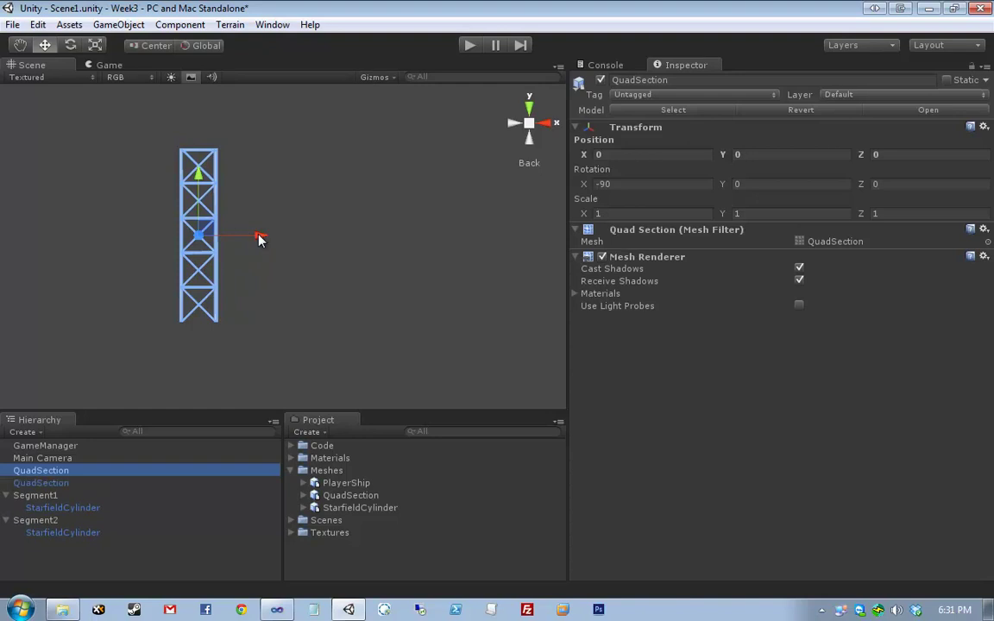
drag(258, 234, 391, 235)
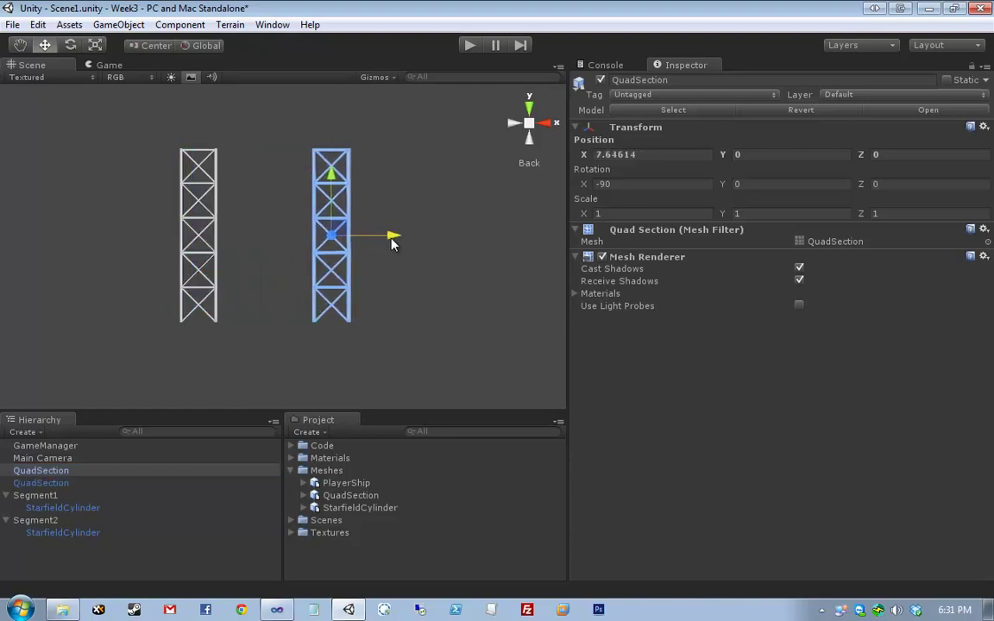
click(94, 45)
click(72, 45)
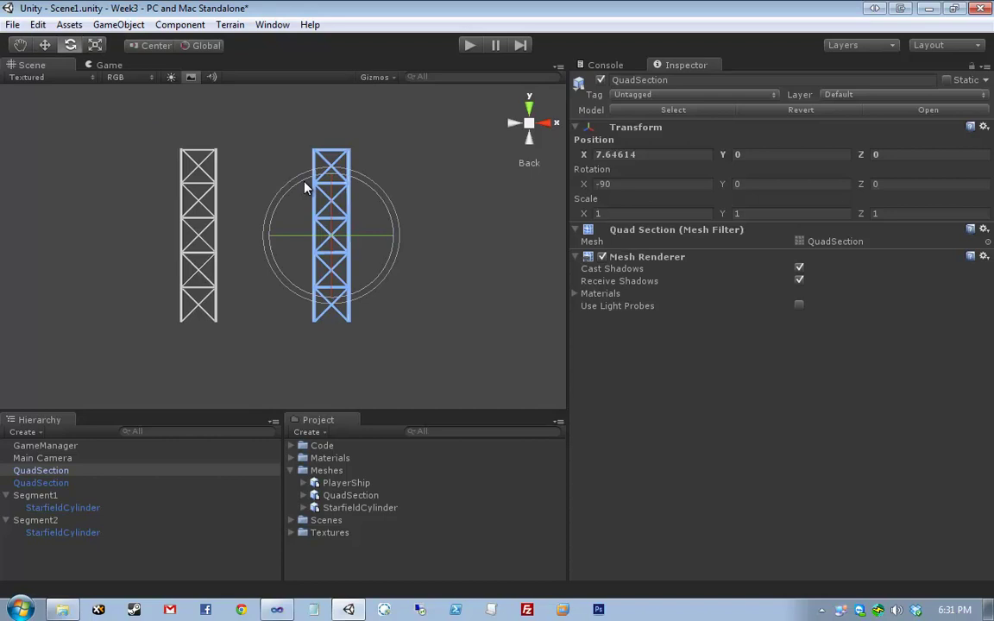
drag(289, 181, 270, 522)
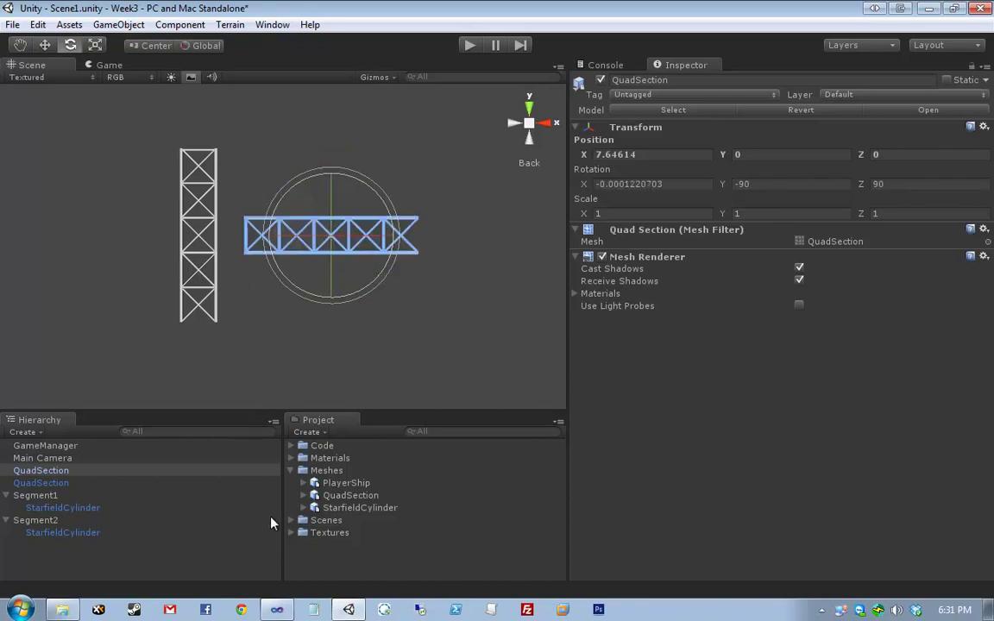
Step: Move the horizontal copy under the tower's base, fine-tuning its X and Y position
key(w)
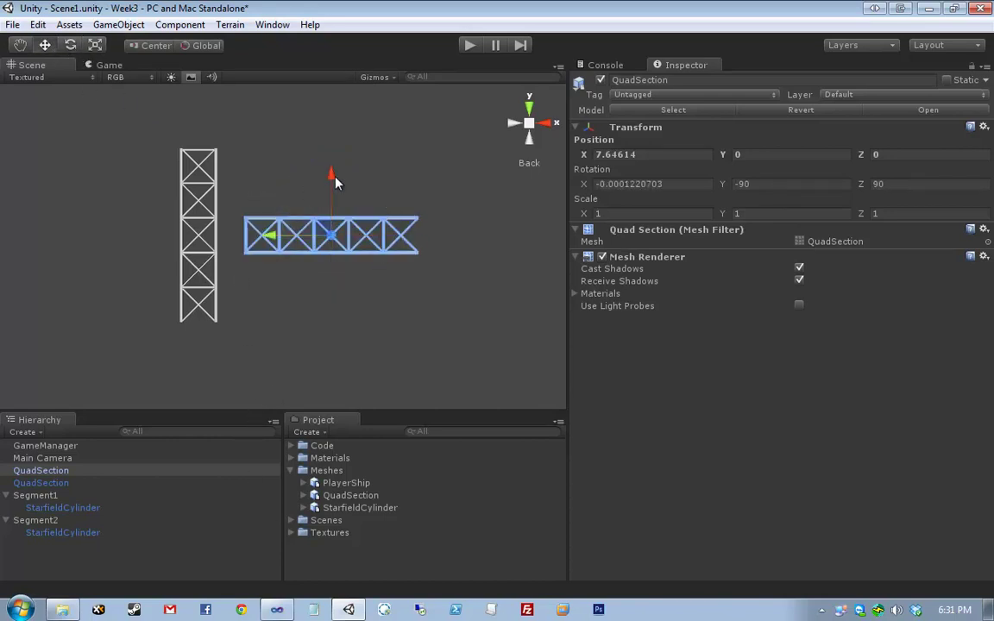
drag(336, 183, 198, 352)
scroll(230, 306, up, 5)
scroll(362, 153, down, 2)
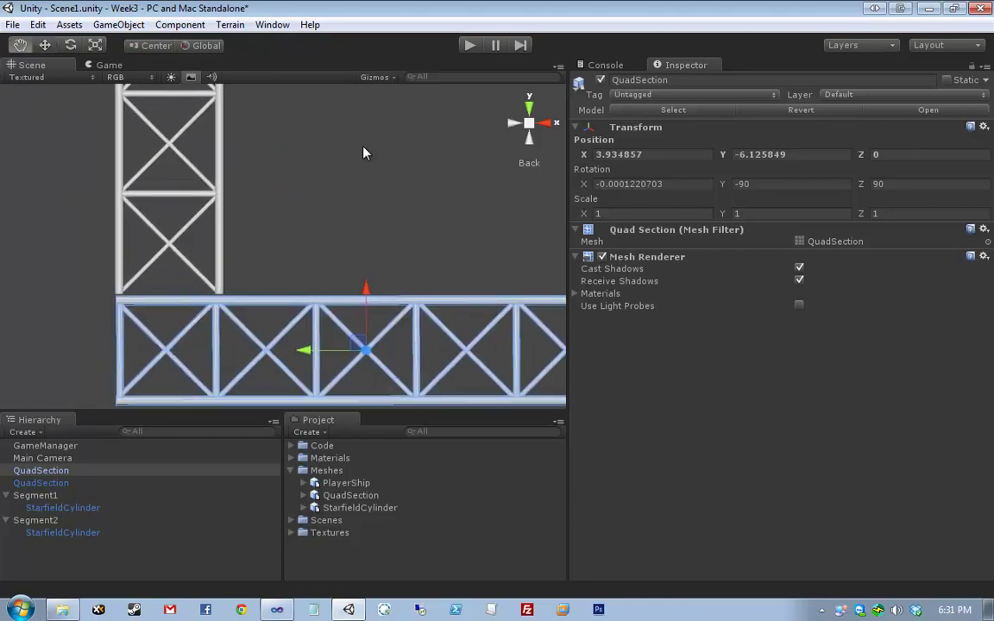
scroll(408, 242, up, 3)
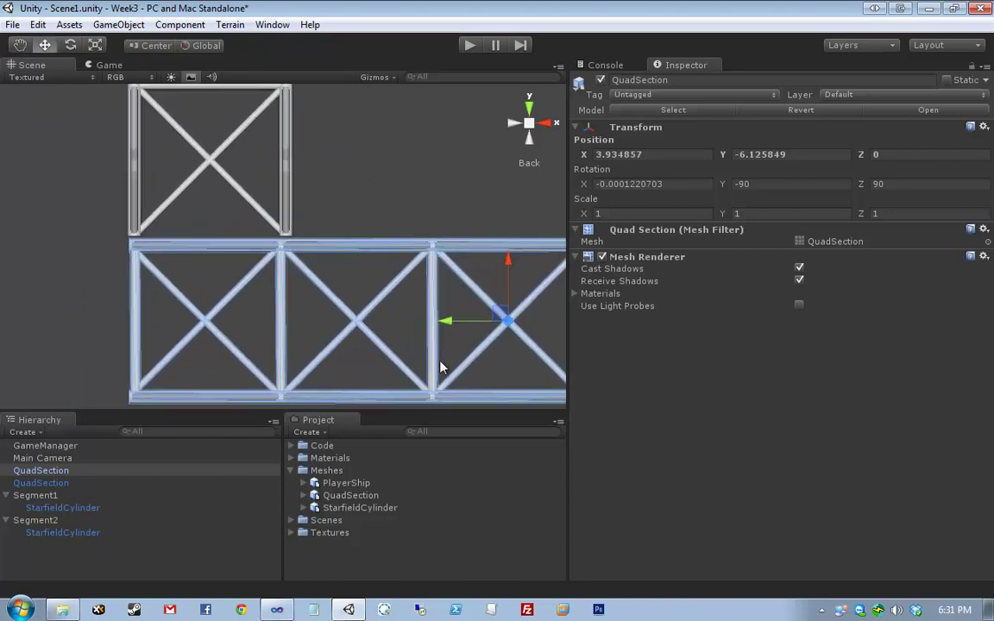
drag(444, 322, 442, 325)
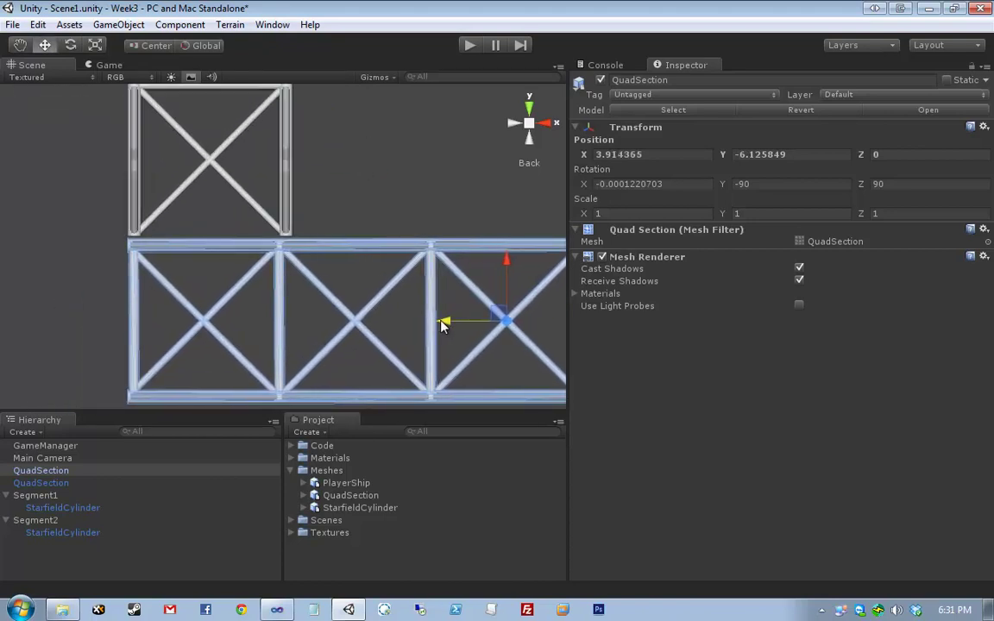
drag(507, 258, 496, 204)
scroll(496, 205, down, 3)
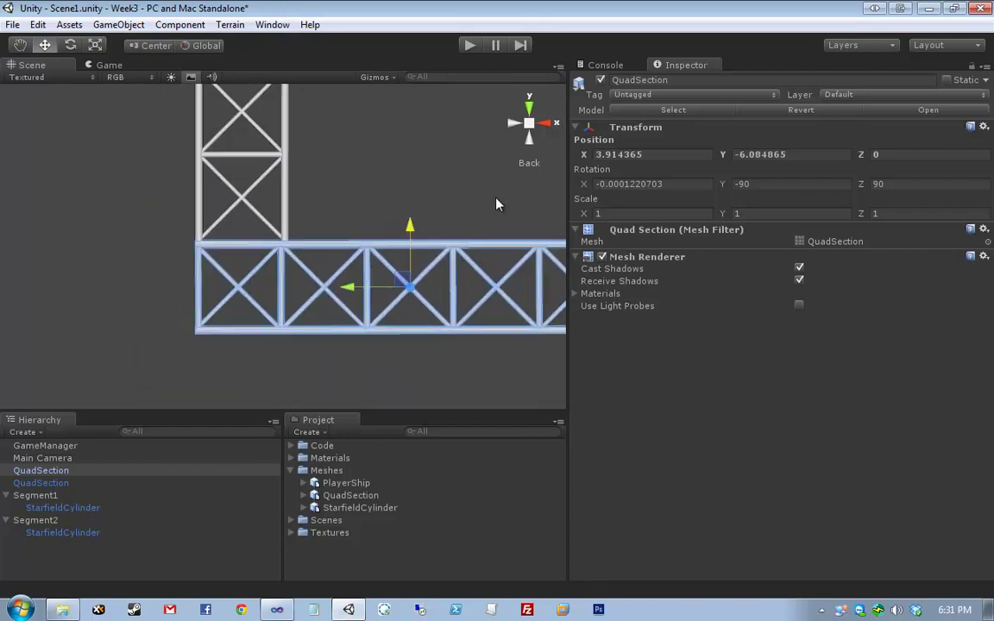
scroll(450, 174, down, 2)
scroll(294, 276, up, 5)
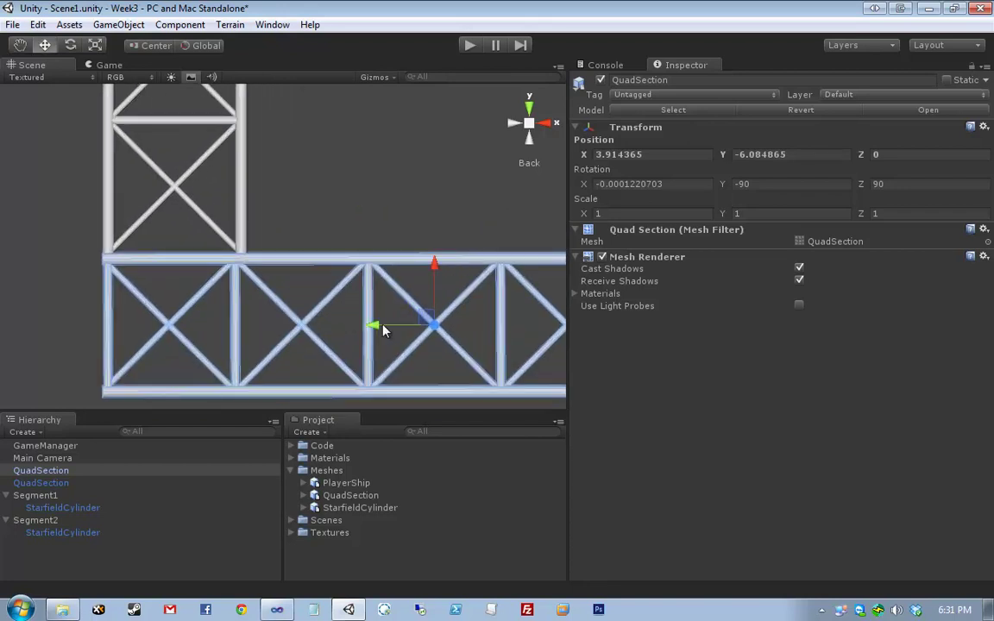
drag(380, 330, 377, 330)
scroll(343, 302, down, 5)
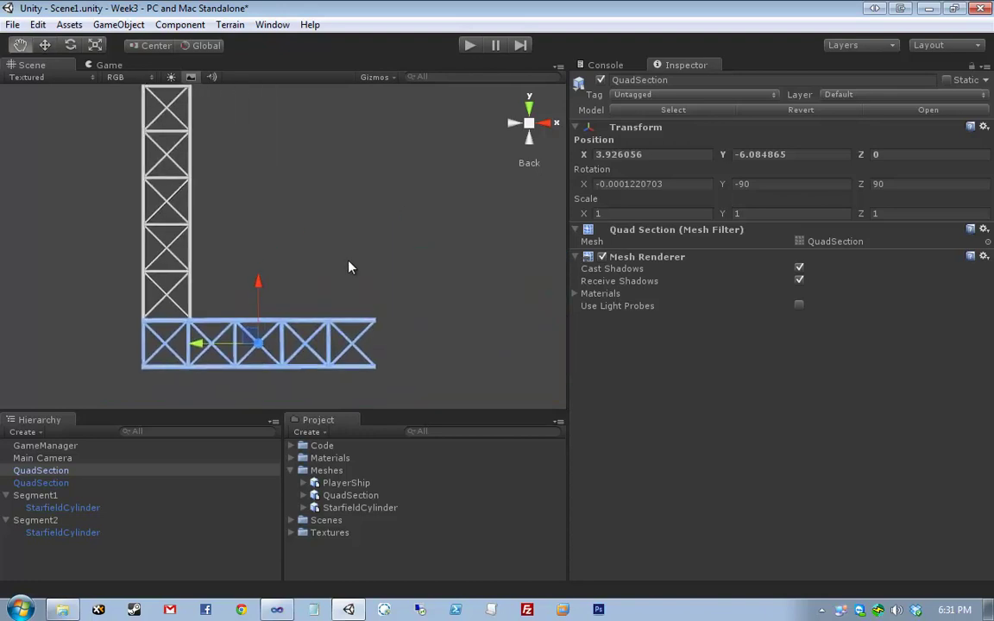
scroll(362, 238, down, 2)
Step: Duplicate the horizontal section, rotate it upright, and place it as the frame's right side
key(ctrl+d)
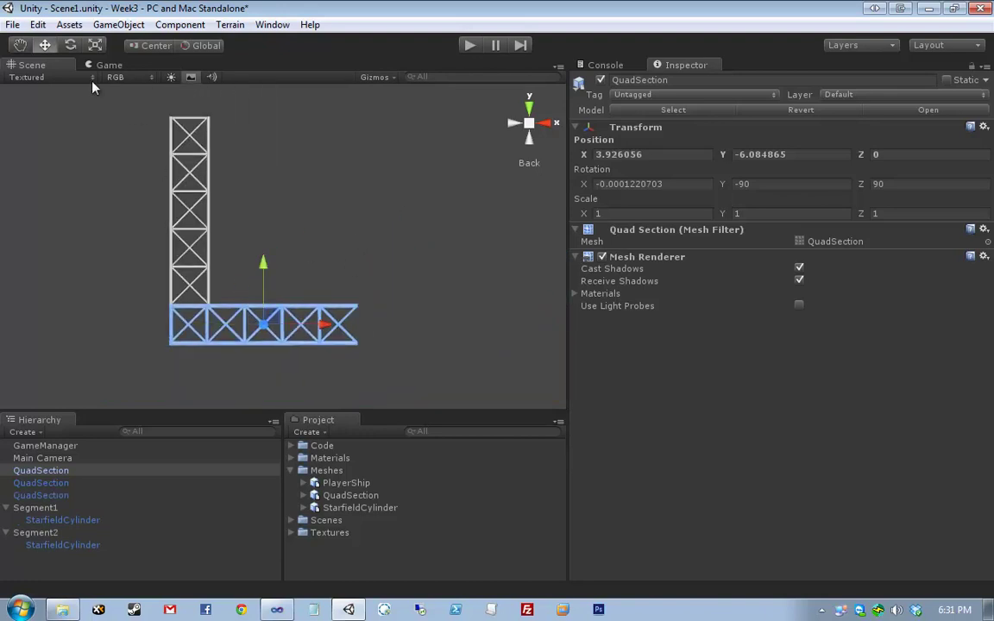
click(74, 46)
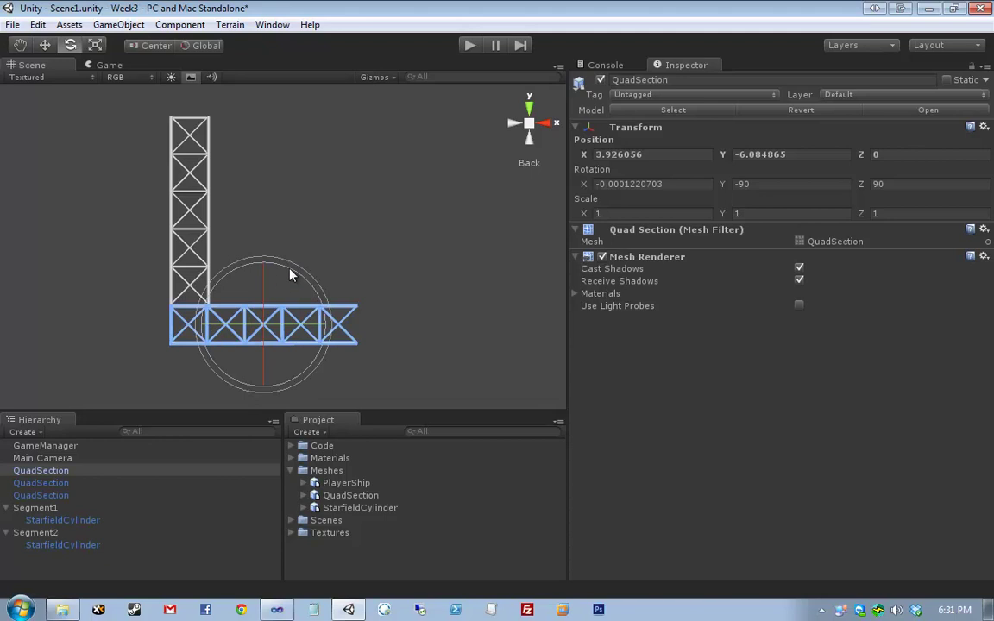
ctrl+drag(302, 284, 179, 47)
click(45, 45)
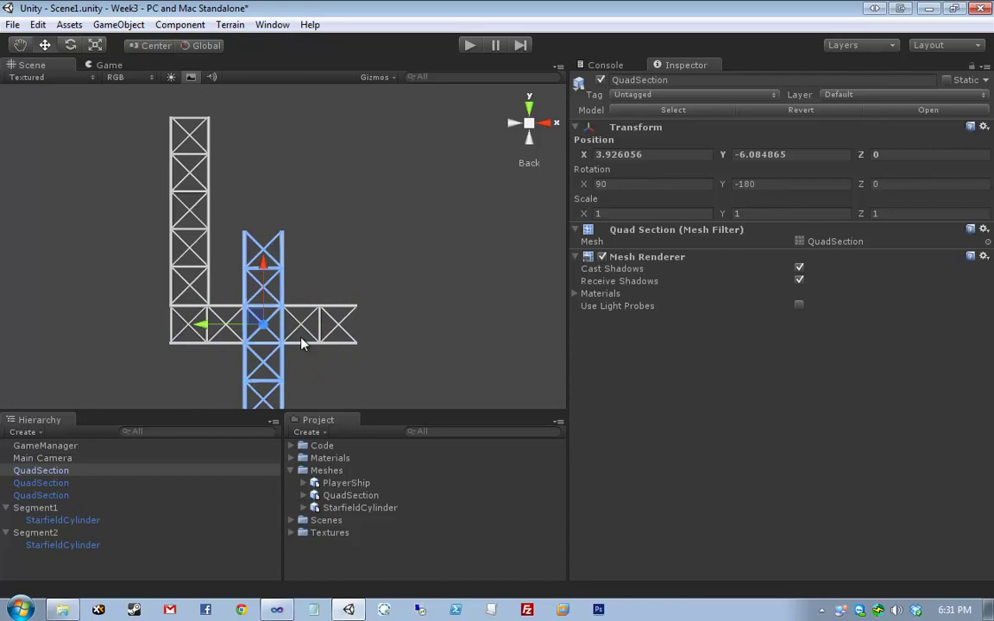
drag(261, 324, 373, 244)
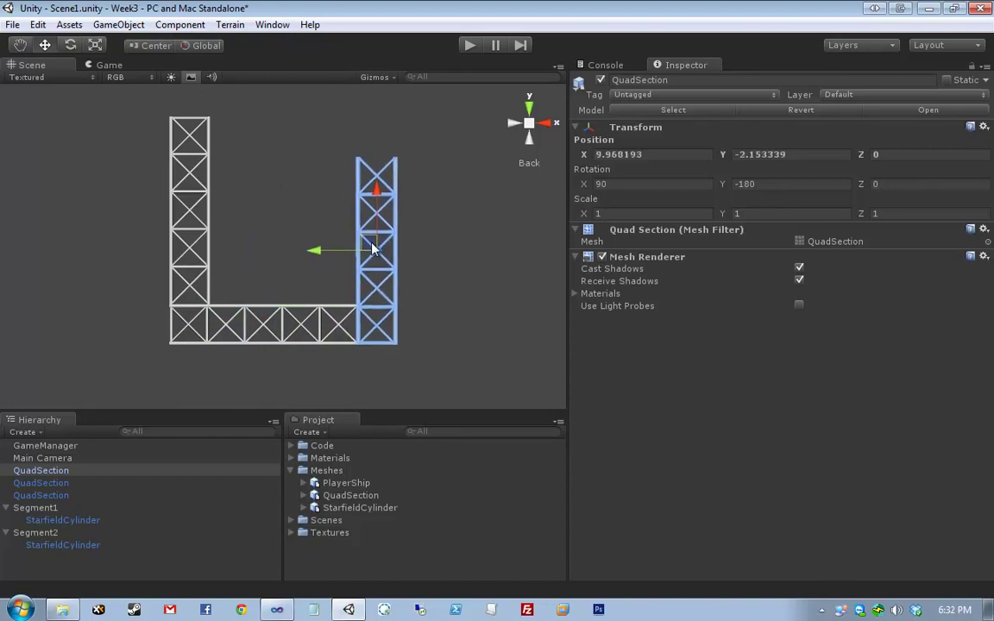
scroll(409, 322, up, 3)
scroll(409, 322, up, 3)
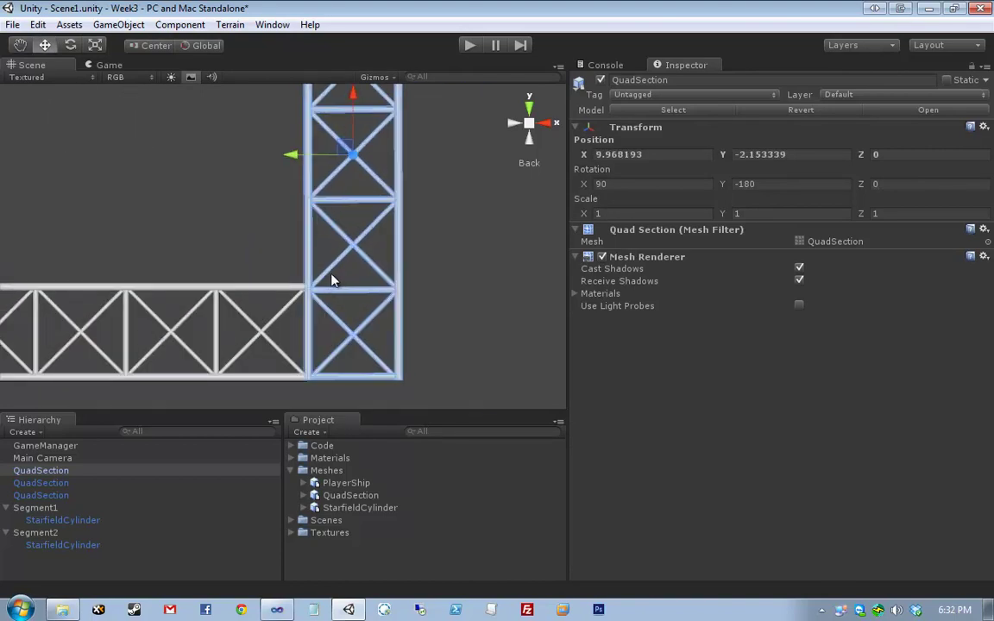
scroll(332, 281, down, 5)
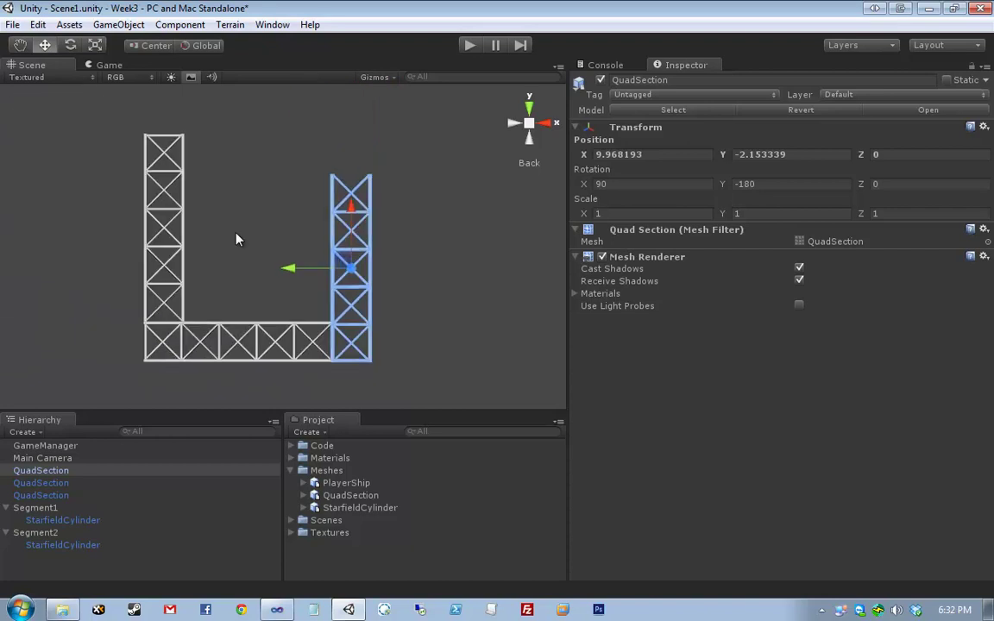
Step: Duplicate it again, rotate it horizontal, and place it across the top at Y 3.888
key(ctrl+d)
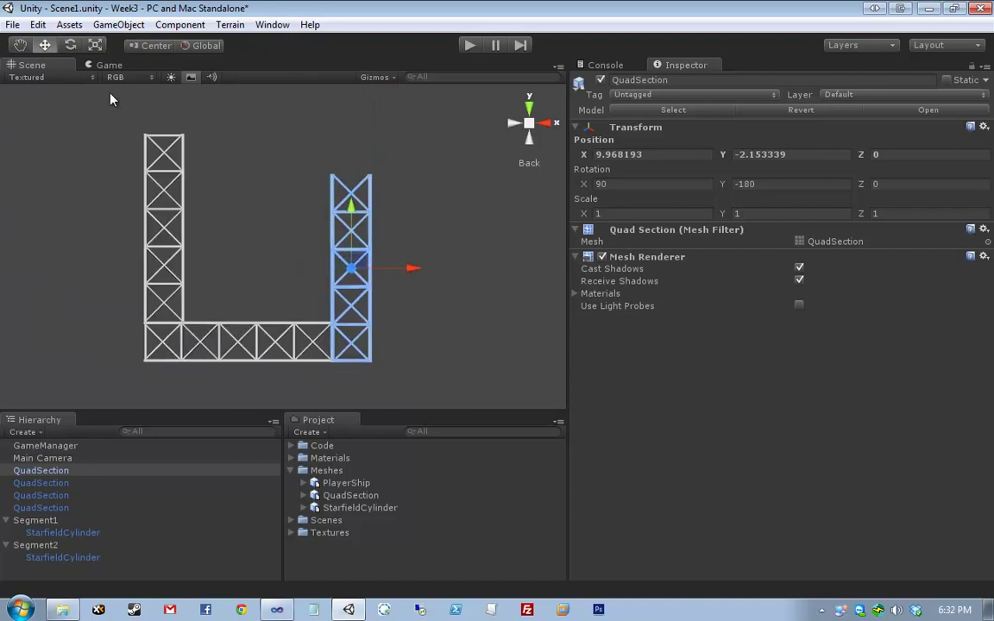
click(70, 45)
drag(317, 222, 218, 386)
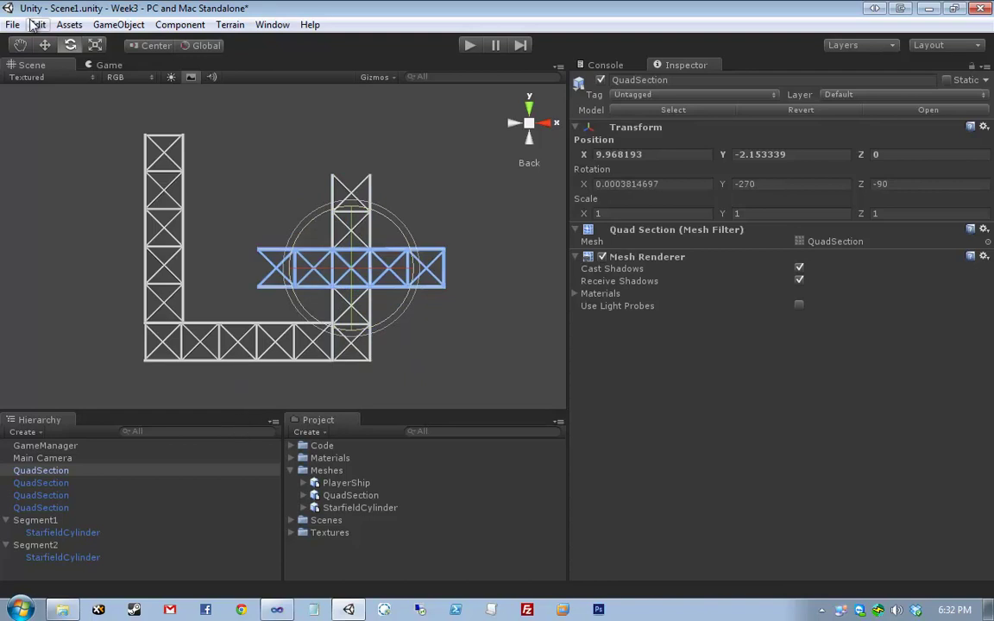
click(42, 44)
drag(341, 267, 266, 156)
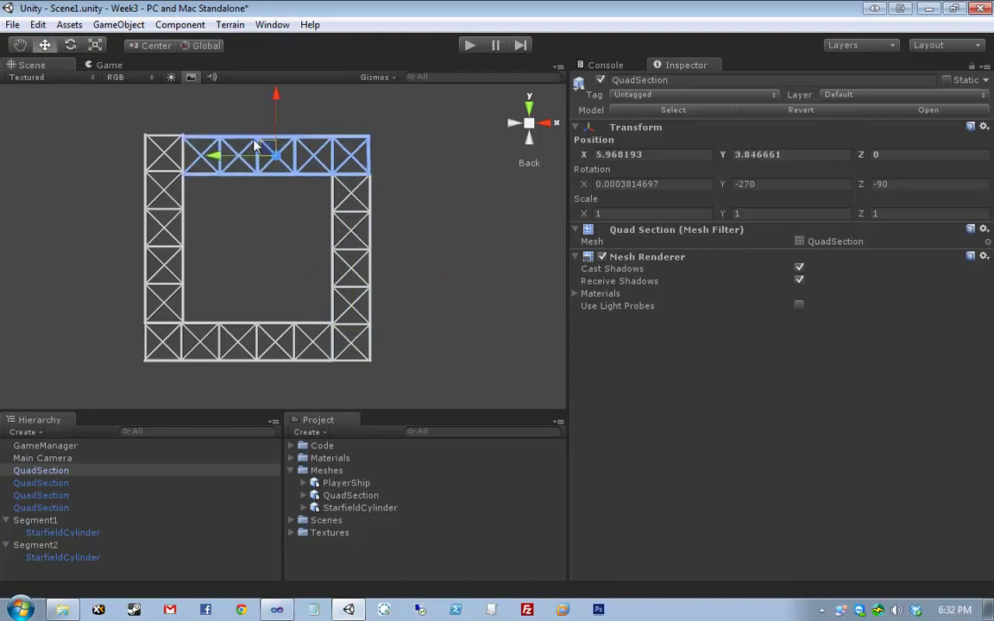
click(410, 204)
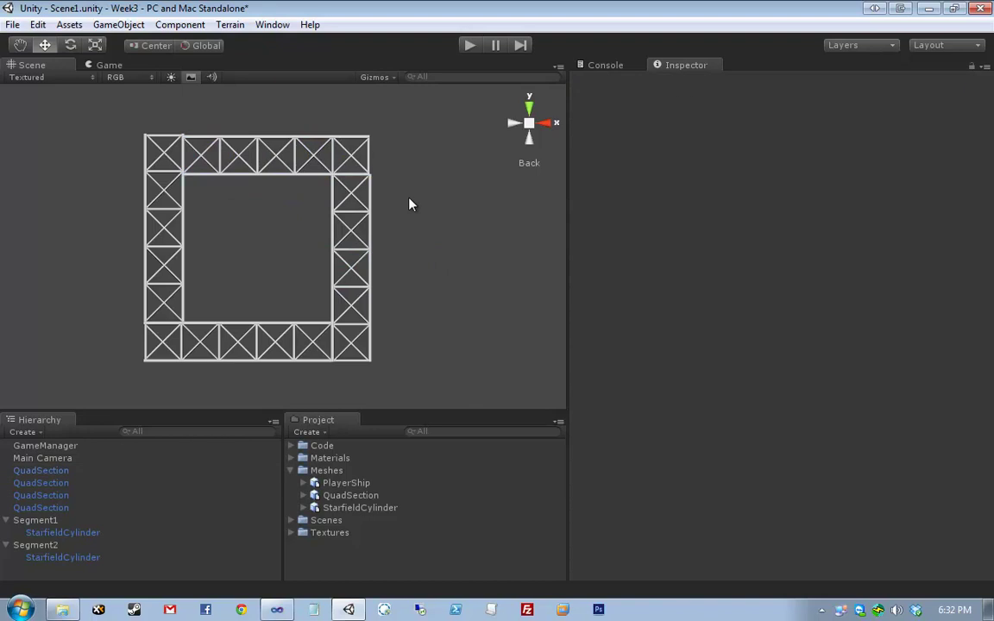
click(360, 149)
drag(338, 156, 343, 155)
drag(281, 99, 280, 95)
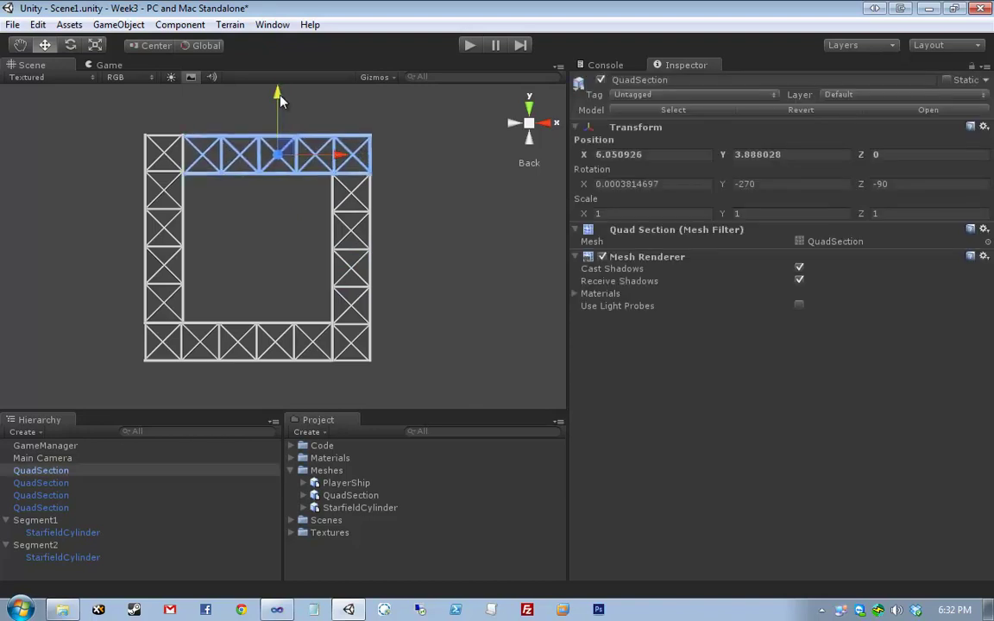
Step: Check the frame joints and box-select all four truss sections
scroll(273, 155, up, 5)
middle_drag(261, 183, 273, 250)
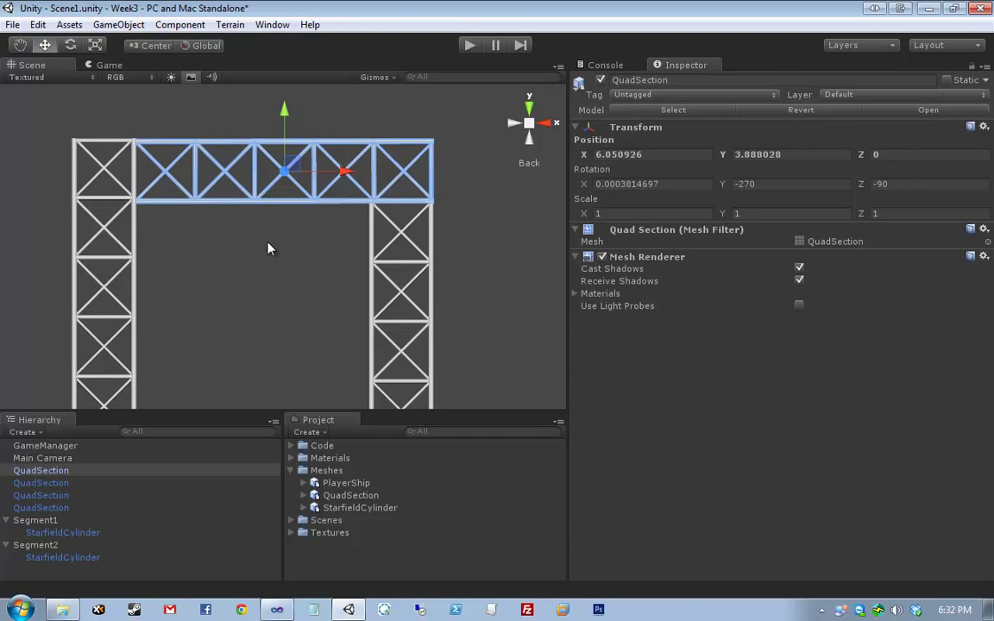
click(268, 249)
scroll(268, 246, down, 4)
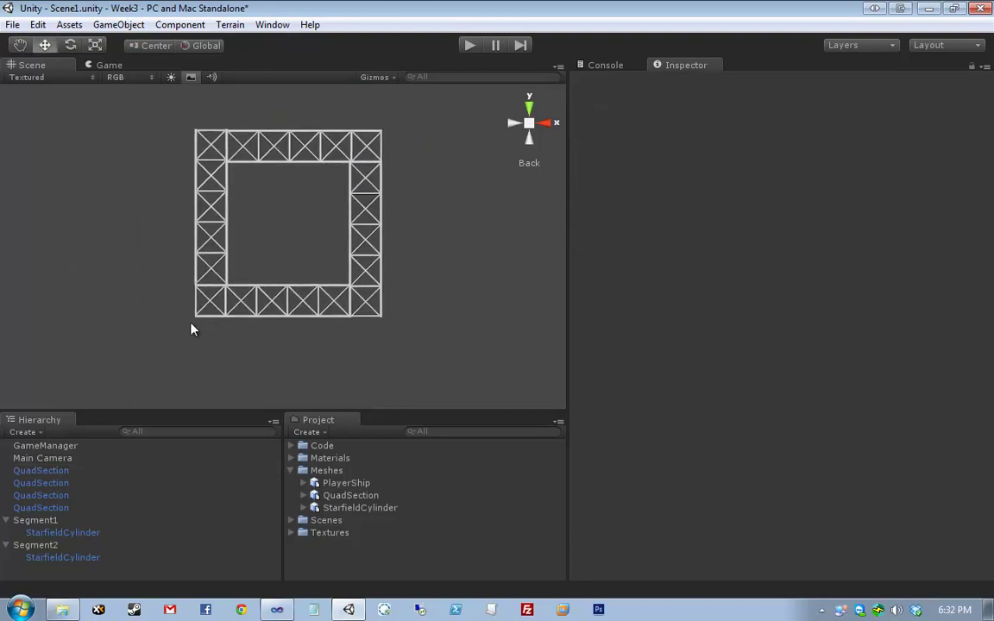
drag(154, 336, 426, 125)
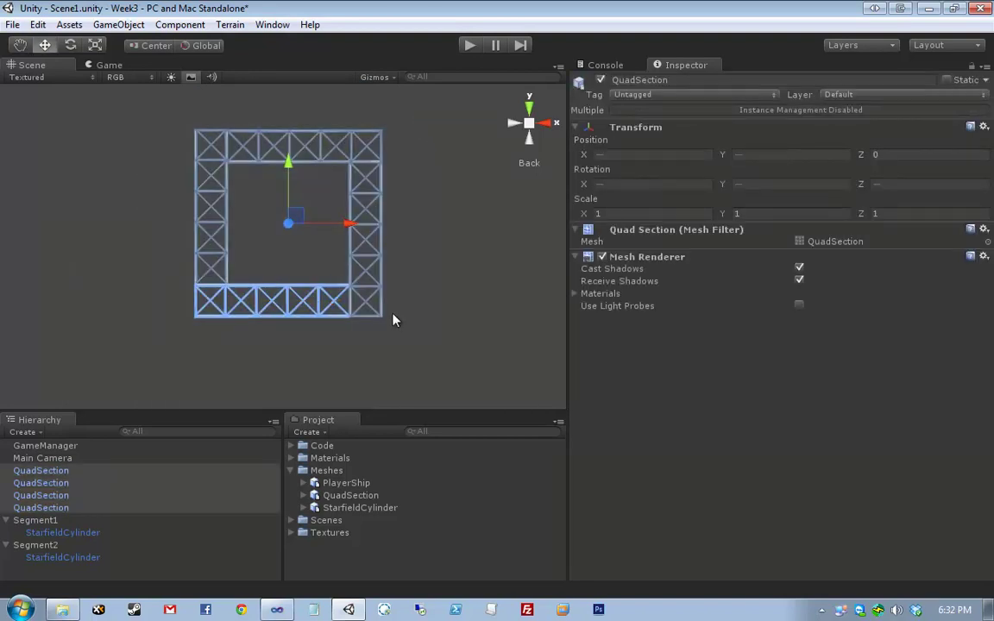
Step: Create an empty GameObject and rename it Gate
click(118, 24)
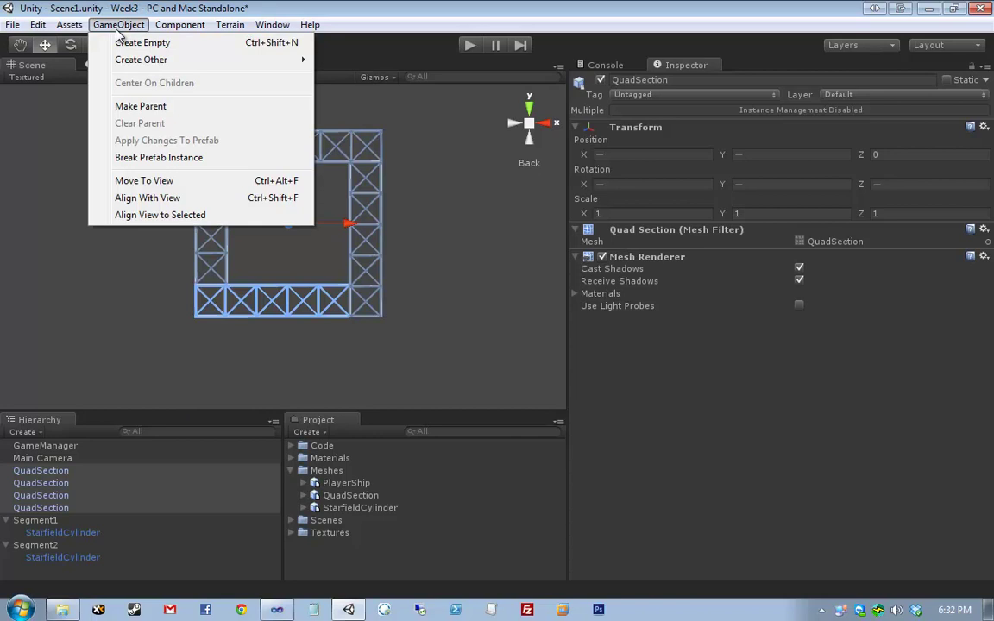
click(112, 40)
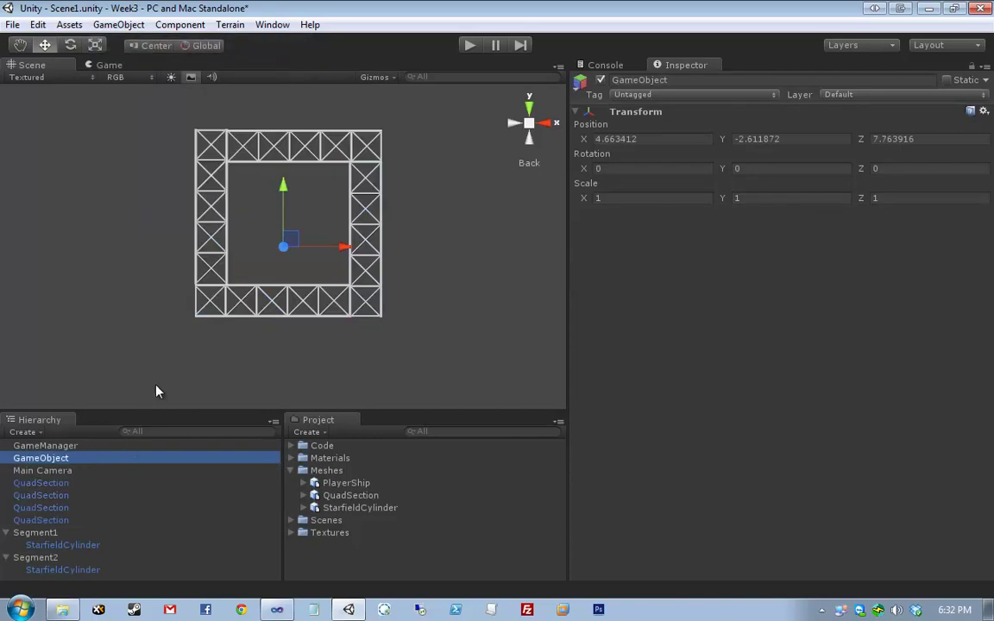
key(F2)
text(Gate)
key(Return)
Step: Set Gate's position to 0, 0, 0 and select all four QuadSections
click(681, 142)
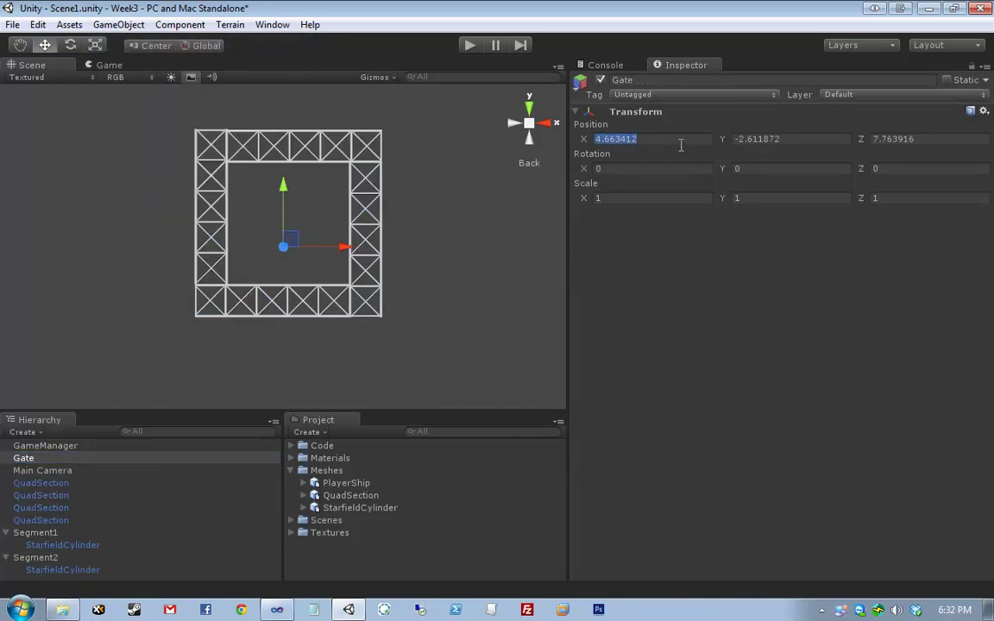
text(00)
key(Tab)
text(0)
key(Tab)
text(0)
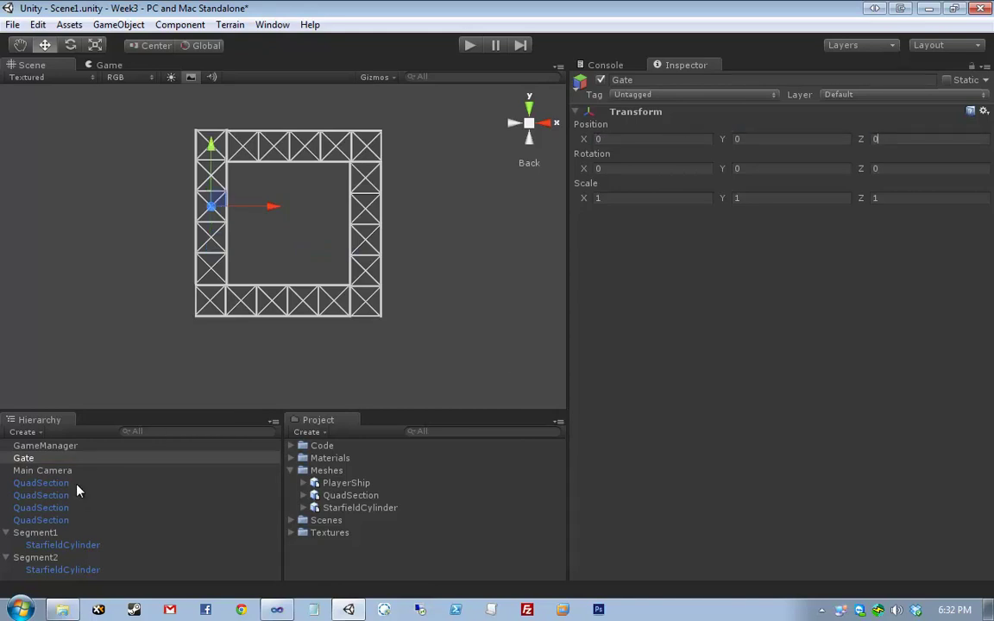
click(40, 483)
shift+click(84, 518)
Step: Parent the four QuadSections under Gate, collapse Segment1 and Segment2, and frame Gate
drag(41, 494, 26, 458)
click(17, 470)
click(7, 484)
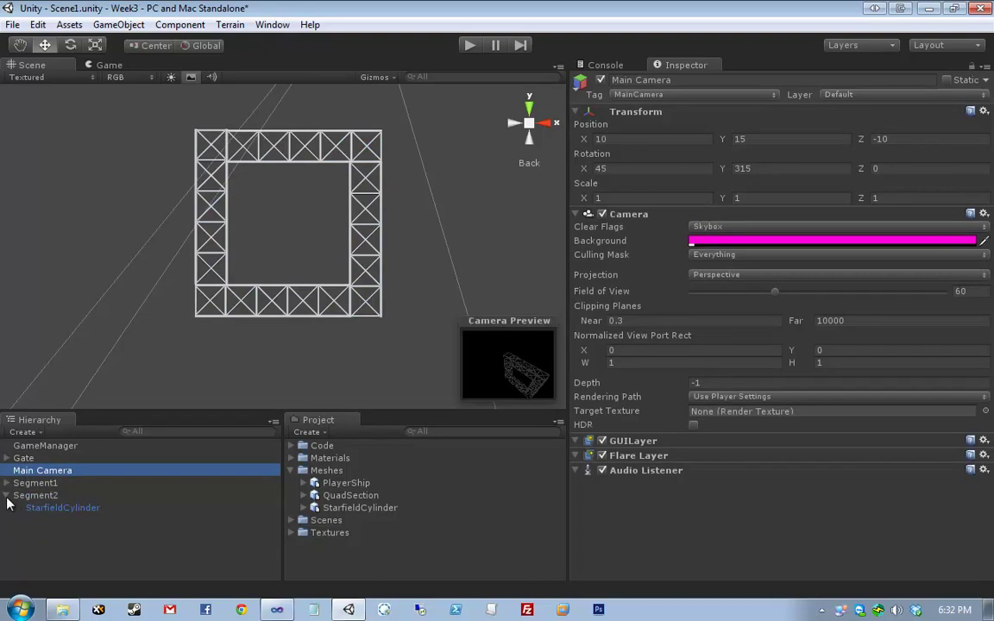
click(7, 495)
double_click(23, 458)
Step: Reset Gate's X and Z position back to 0 after it was moved
drag(491, 250, 371, 249)
alt+drag(371, 249, 326, 224)
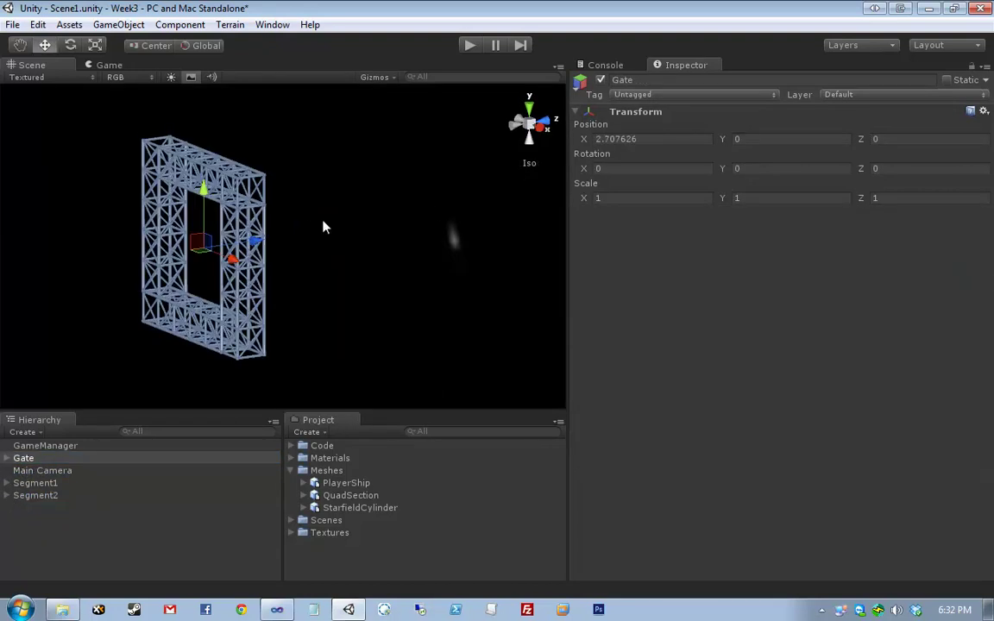
drag(254, 246, 298, 250)
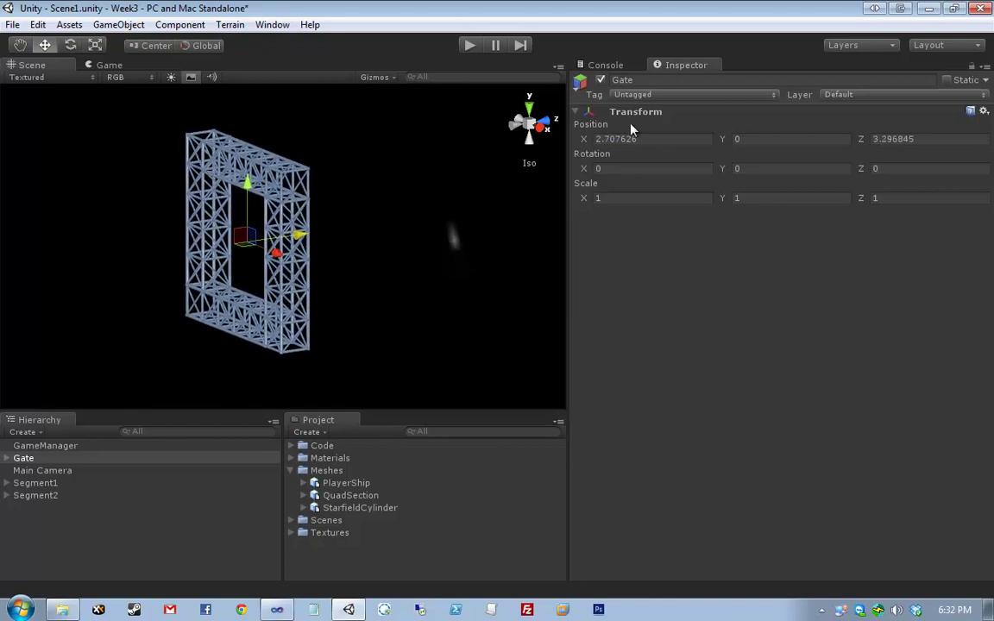
click(700, 138)
text(0)
key(Tab)
key(Tab)
text(0)
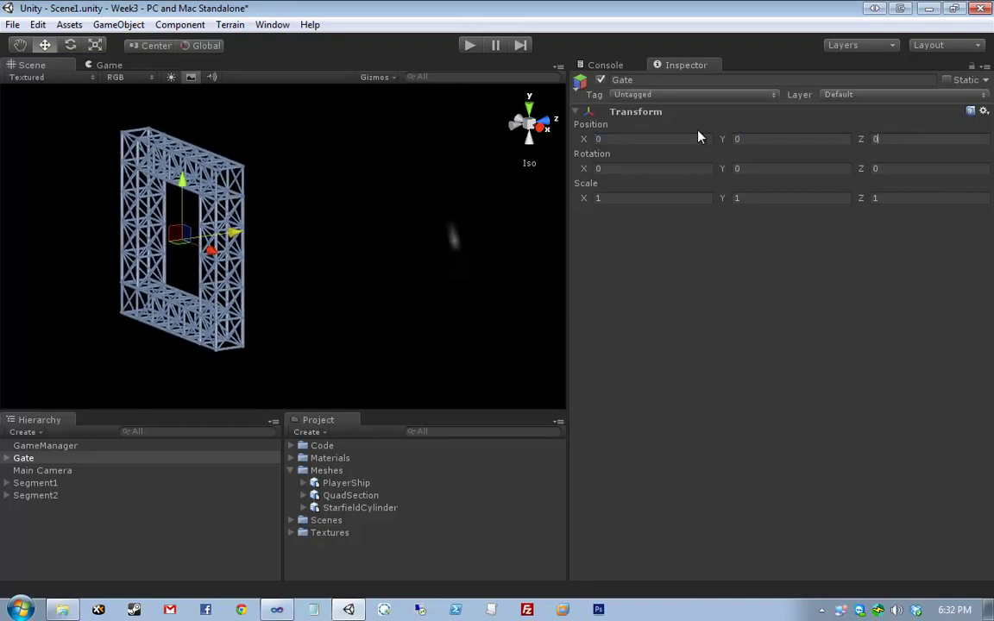
click(292, 471)
click(343, 532)
Step: Create a new project folder named Prefabs
click(307, 432)
click(362, 197)
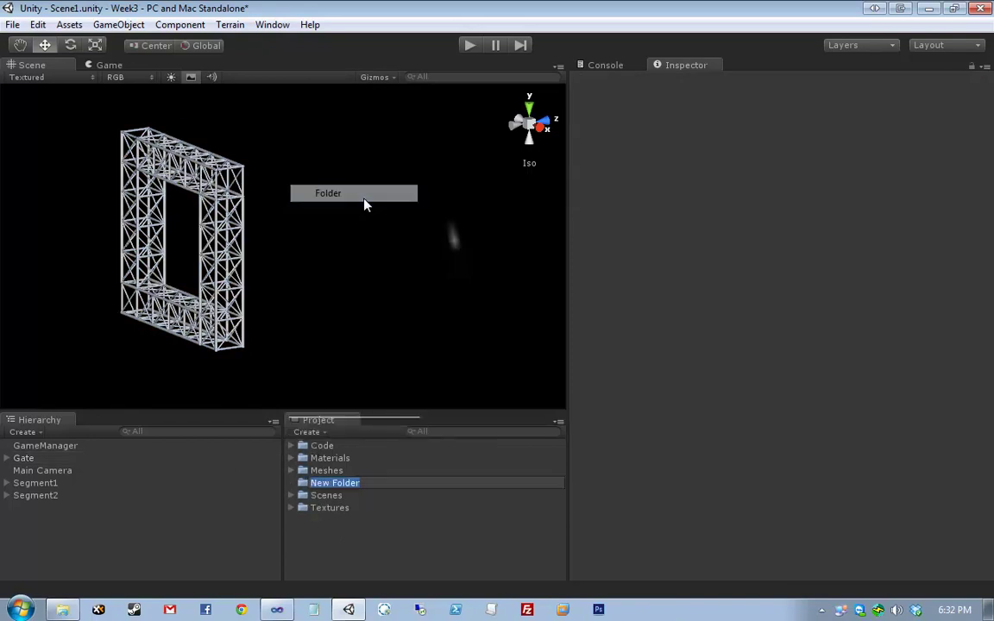
text(Prefabs)
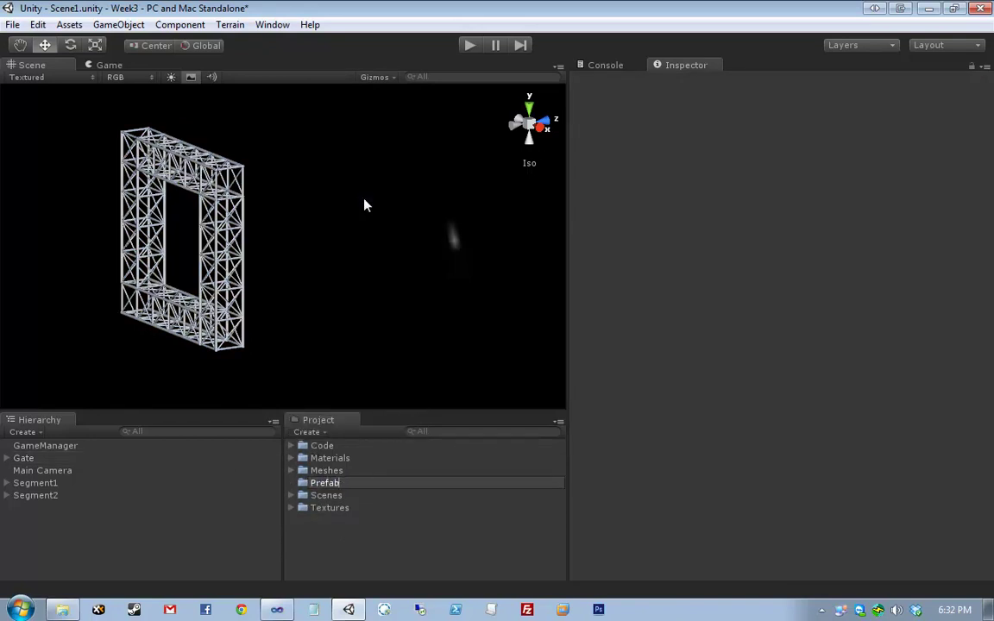
key(Return)
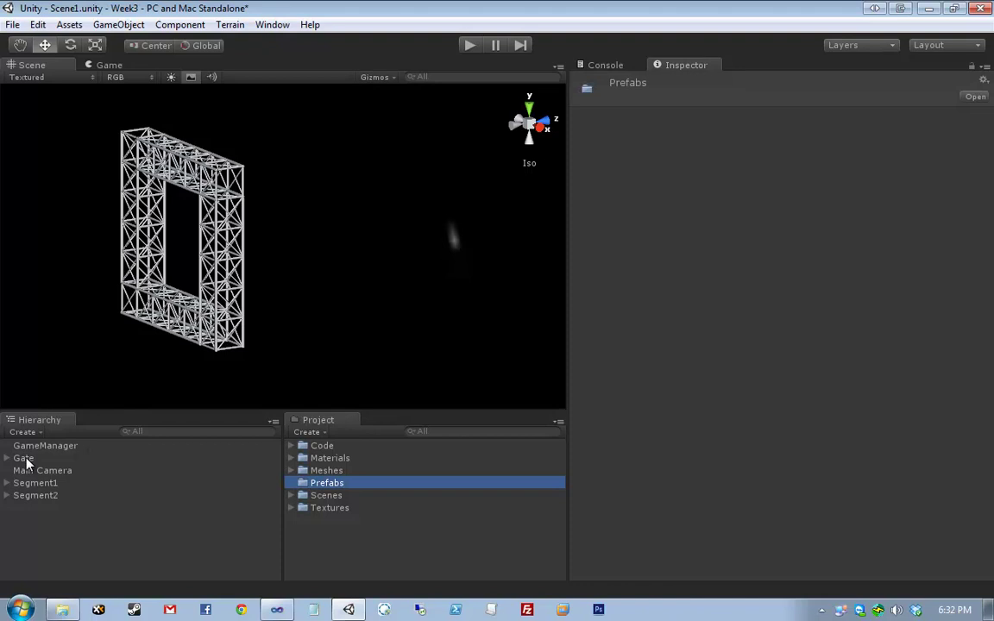
Step: Drag Gate from the Hierarchy into Prefabs to make a Gate prefab
drag(27, 462, 324, 493)
drag(322, 487, 321, 489)
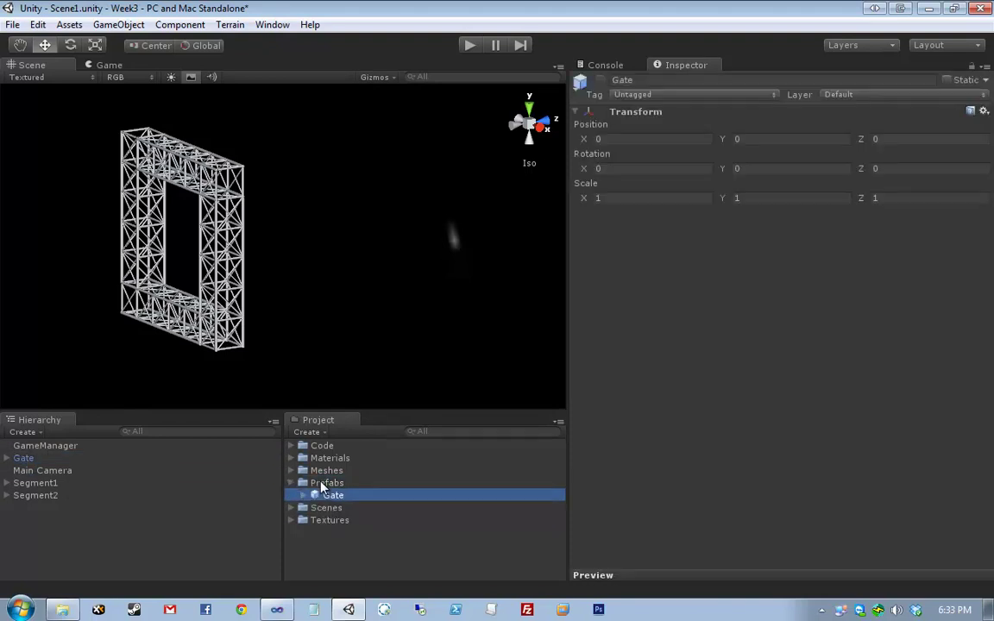
middle_drag(168, 304, 296, 275)
alt+drag(296, 275, 519, 251)
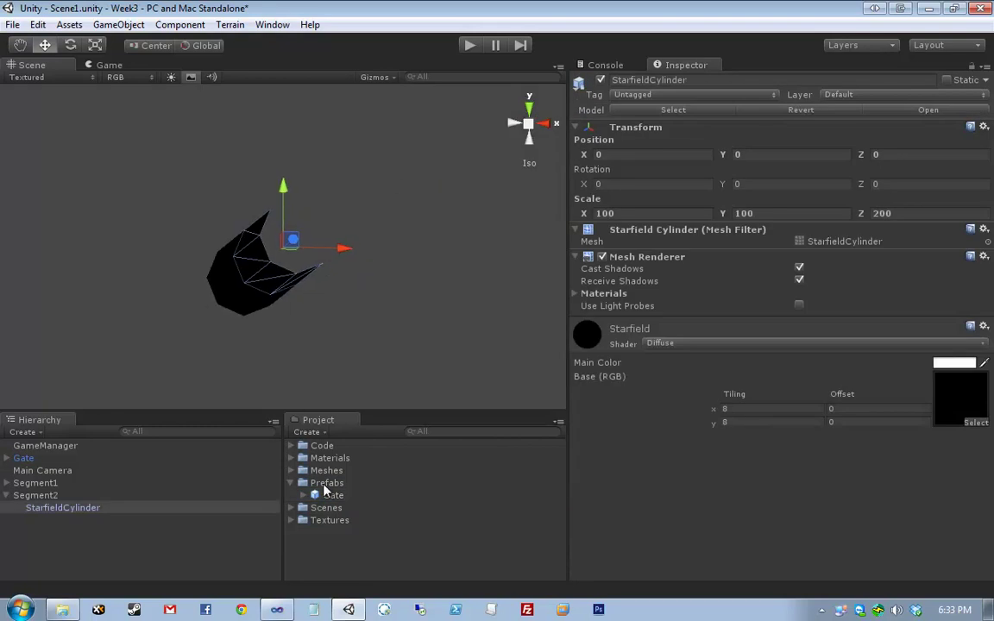
Step: Snap the scene view to face the Gate frame from the front and select it
click(113, 447)
click(117, 458)
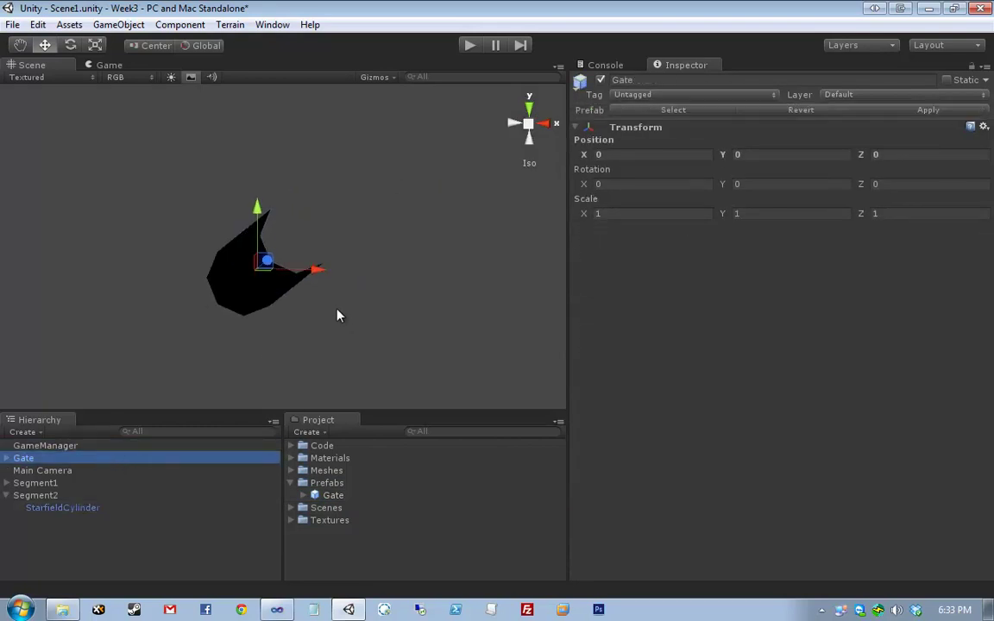
click(492, 126)
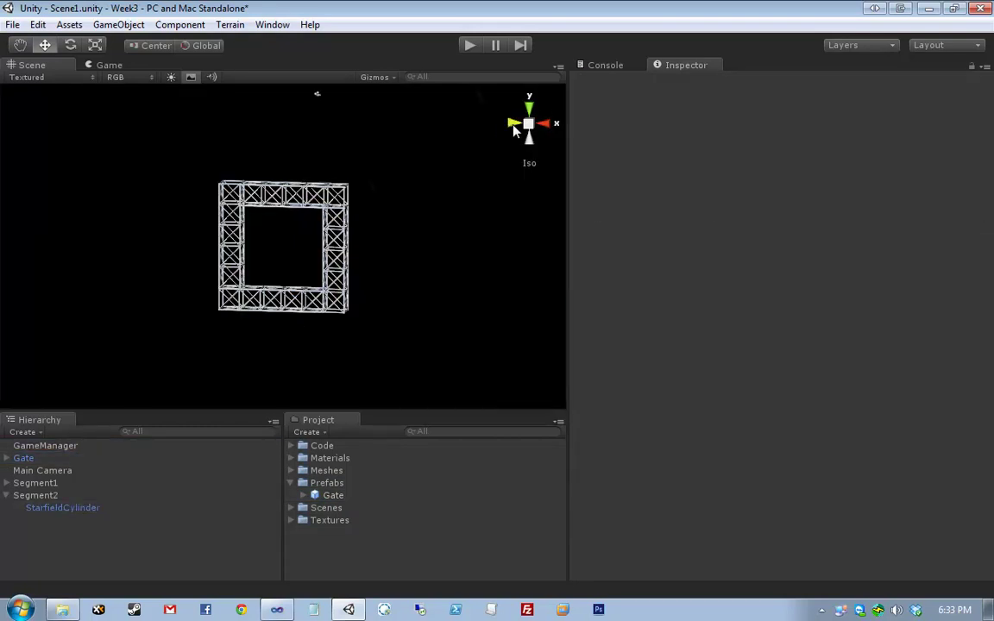
click(513, 126)
click(513, 125)
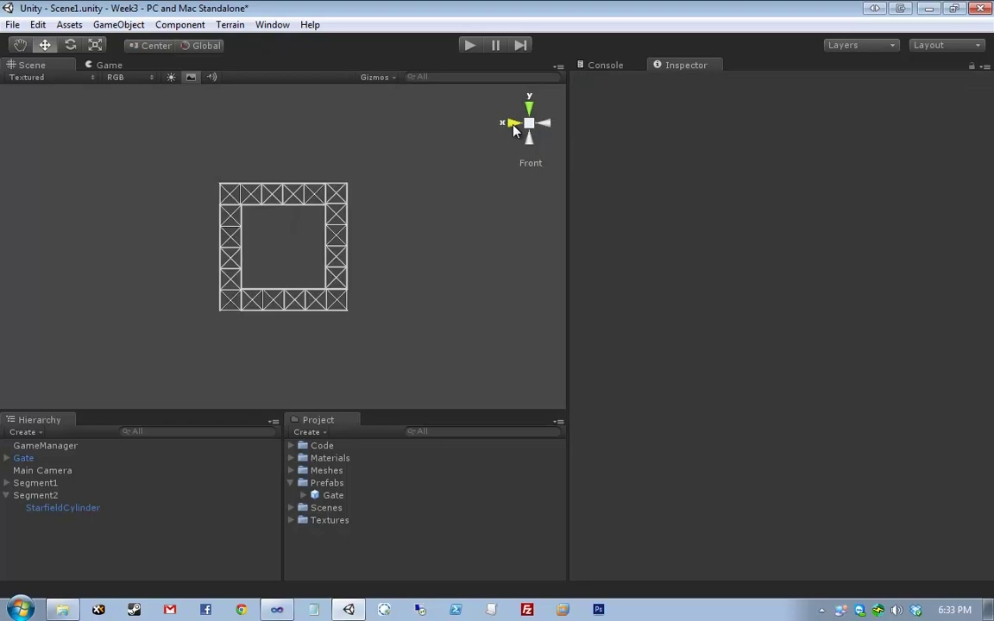
click(514, 125)
click(515, 125)
scroll(312, 245, up, 4)
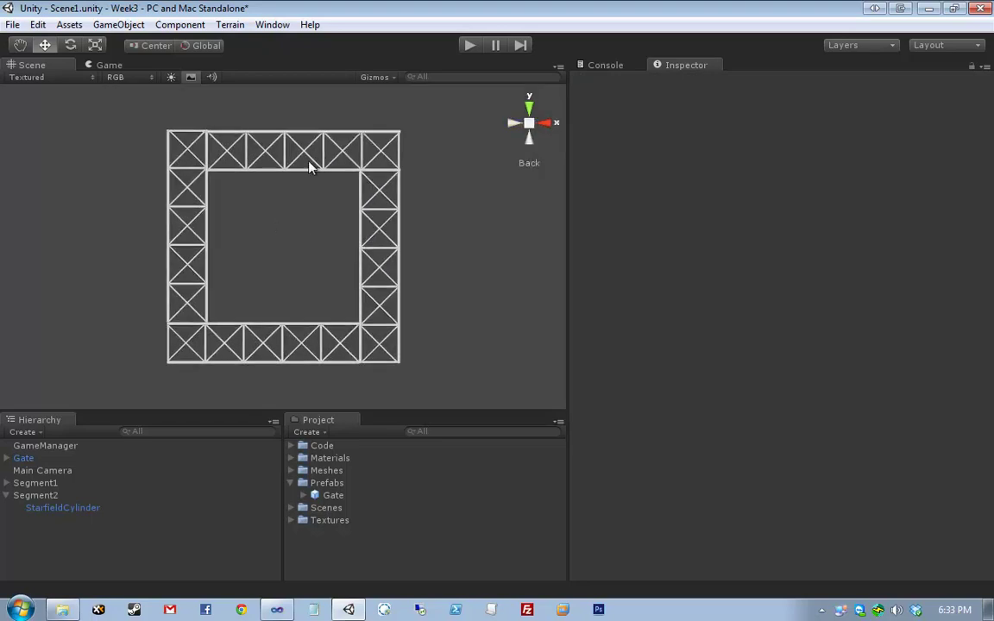
click(310, 158)
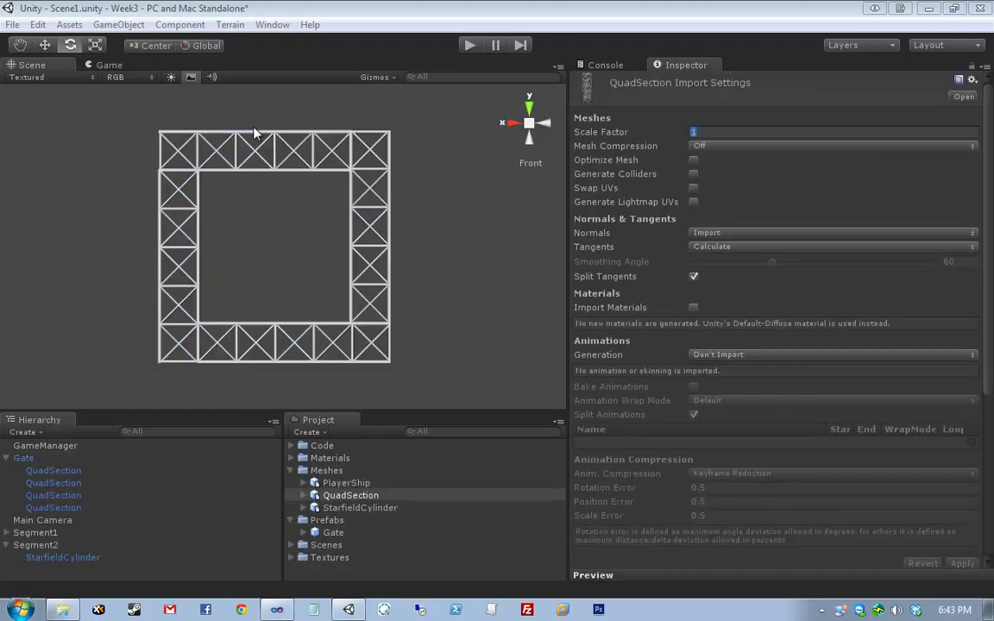
Step: Show the Console panel in place of the Inspector and reselect Gate
click(602, 65)
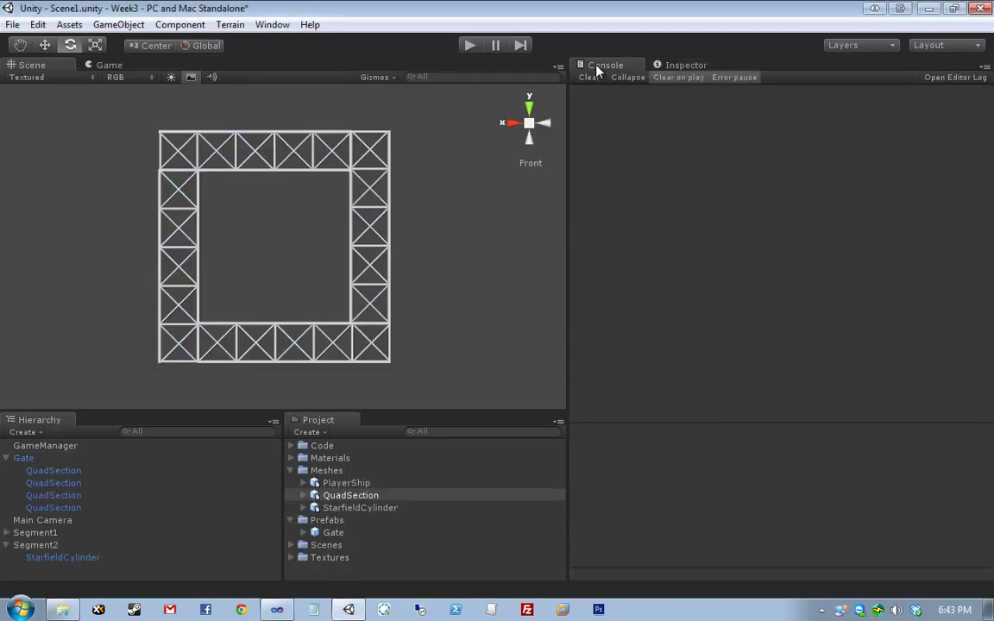
click(99, 447)
click(95, 460)
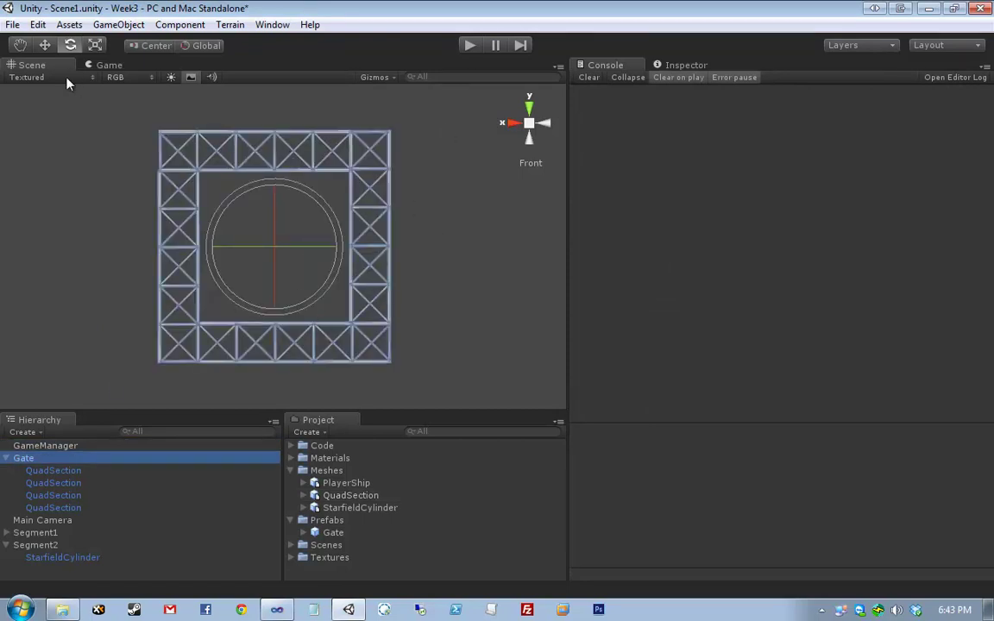
Step: View the scene from the Top view and pan to position the gate
scroll(115, 381, down, 1)
scroll(115, 382, down, 3)
drag(530, 136, 519, 213)
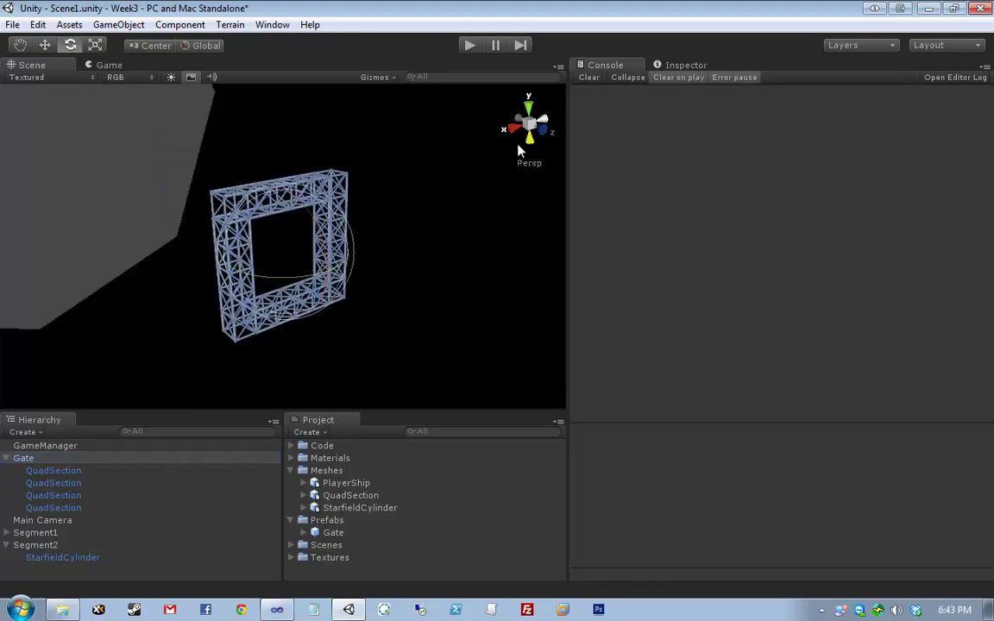
scroll(303, 258, down, 5)
click(529, 107)
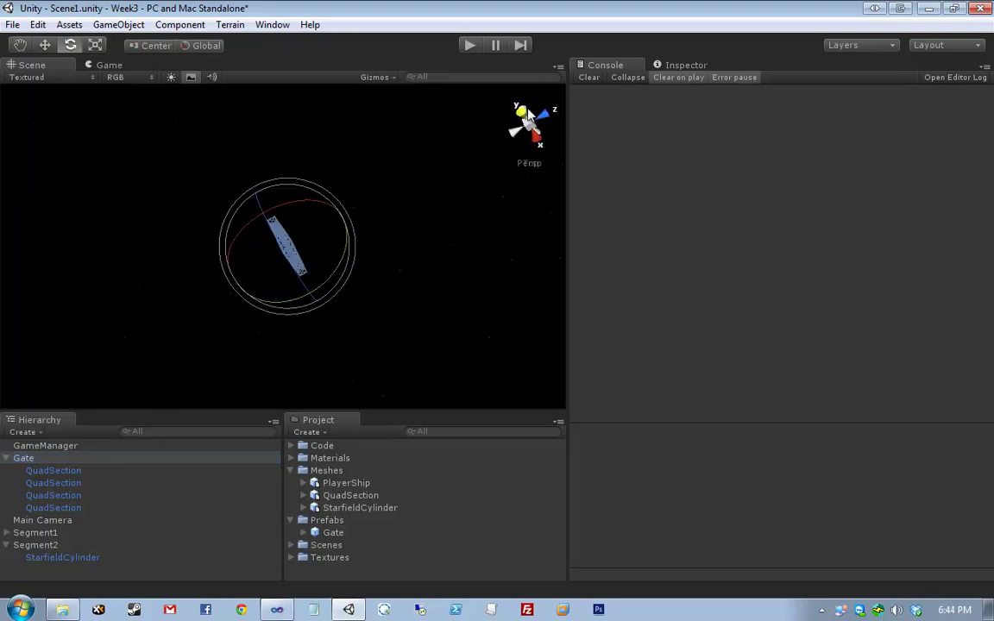
middle_drag(343, 331, 378, 289)
Step: Collapse Gate and Segment2 in the Hierarchy, then slide Gate along Z to a new spot
click(7, 458)
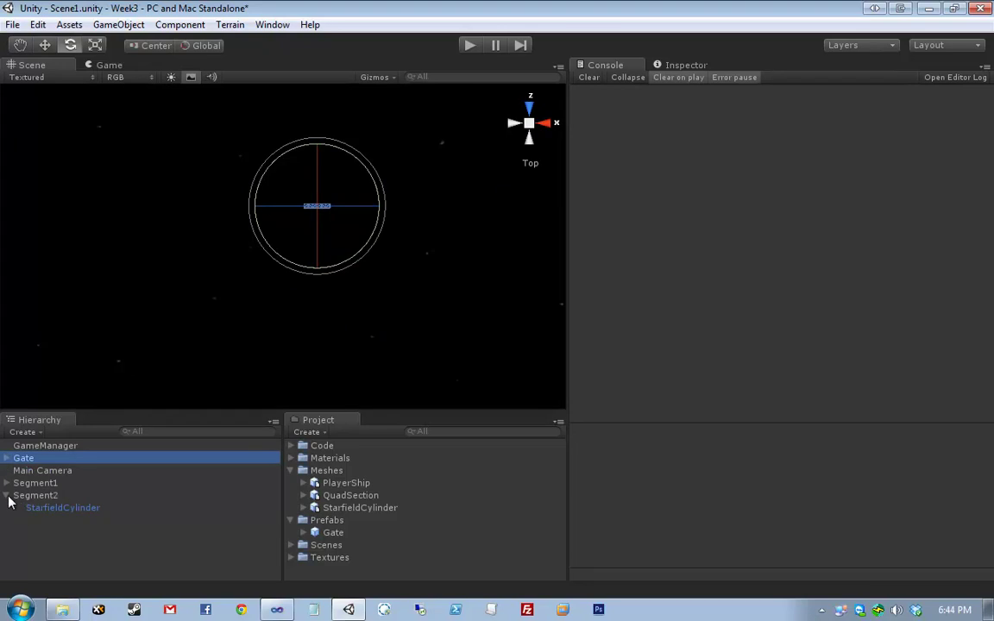
click(7, 495)
click(24, 483)
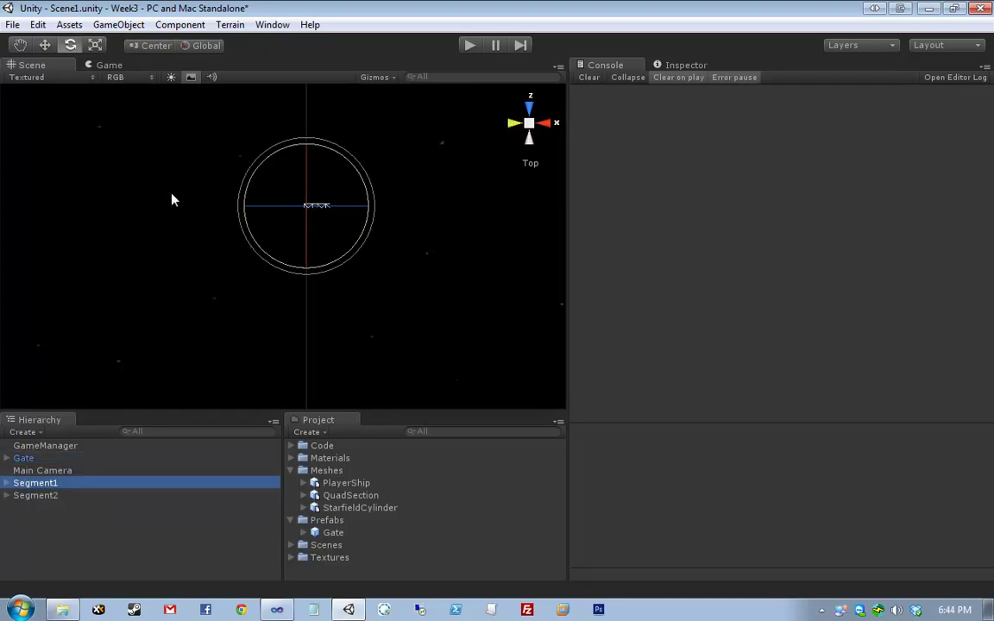
click(87, 471)
click(93, 458)
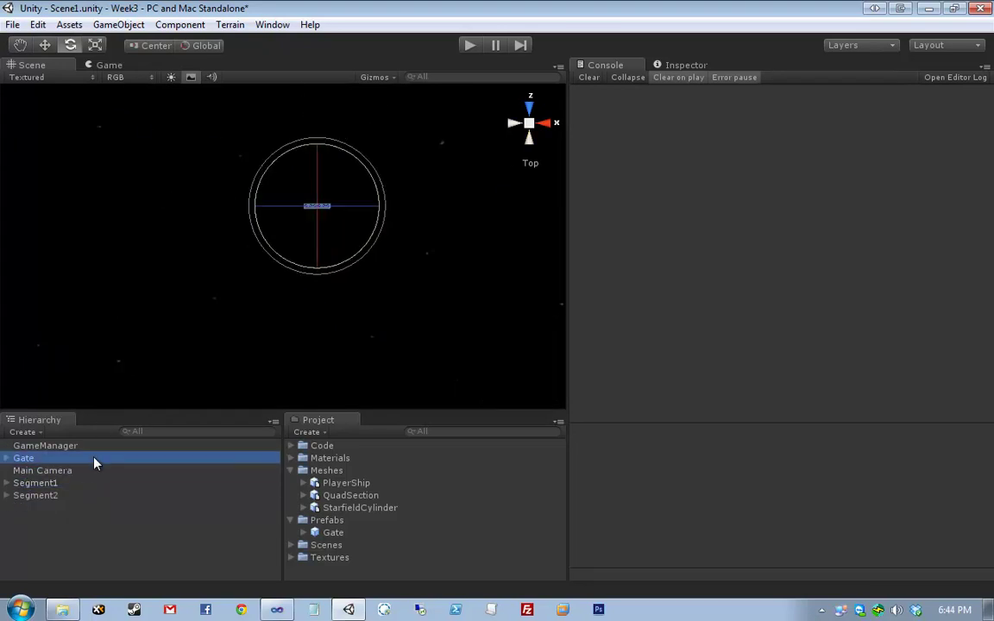
click(45, 45)
drag(317, 151, 318, 107)
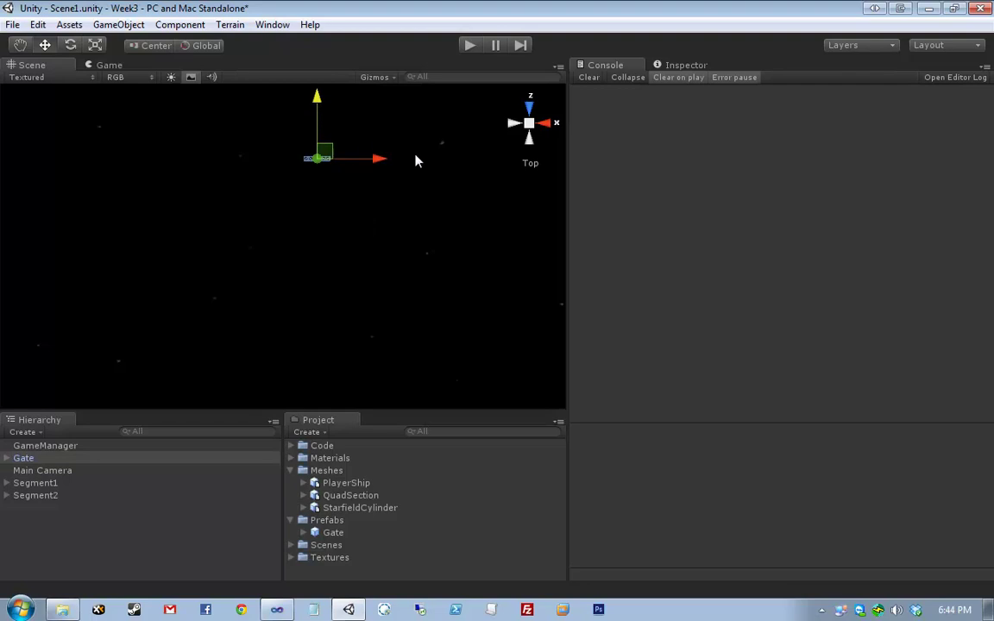
drag(389, 159, 369, 170)
drag(303, 112, 295, 164)
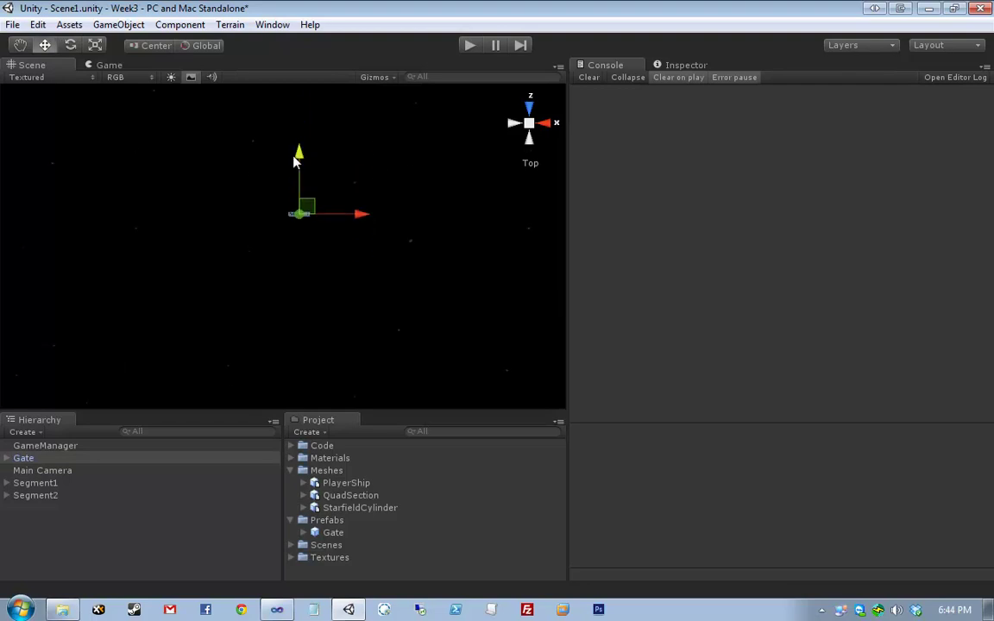
drag(399, 200, 397, 233)
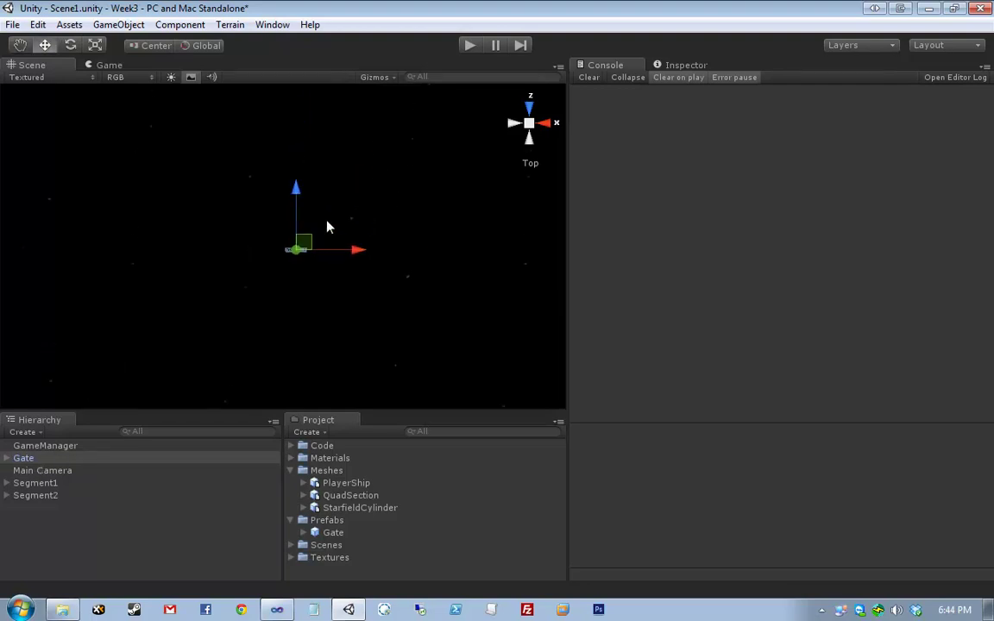
Step: Duplicate Gate into evenly spaced copies along Z to make four Gates
key(ctrl+d)
drag(309, 189, 306, 92)
key(ctrl+d)
key(ctrl+d)
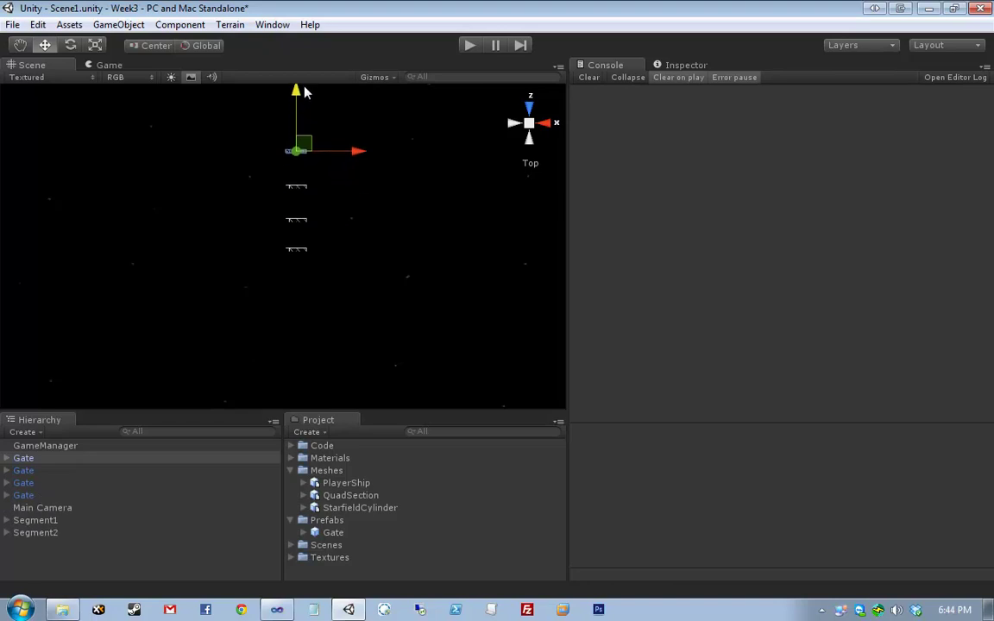
Step: Select all four Gates and make them children of Segment1
shift+click(49, 496)
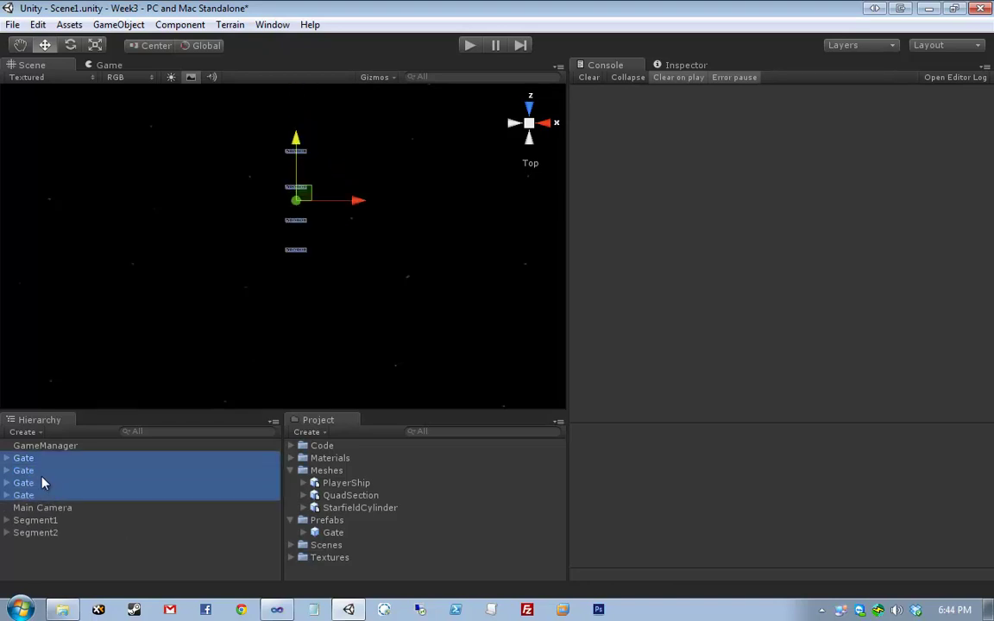
drag(43, 484, 35, 521)
click(6, 471)
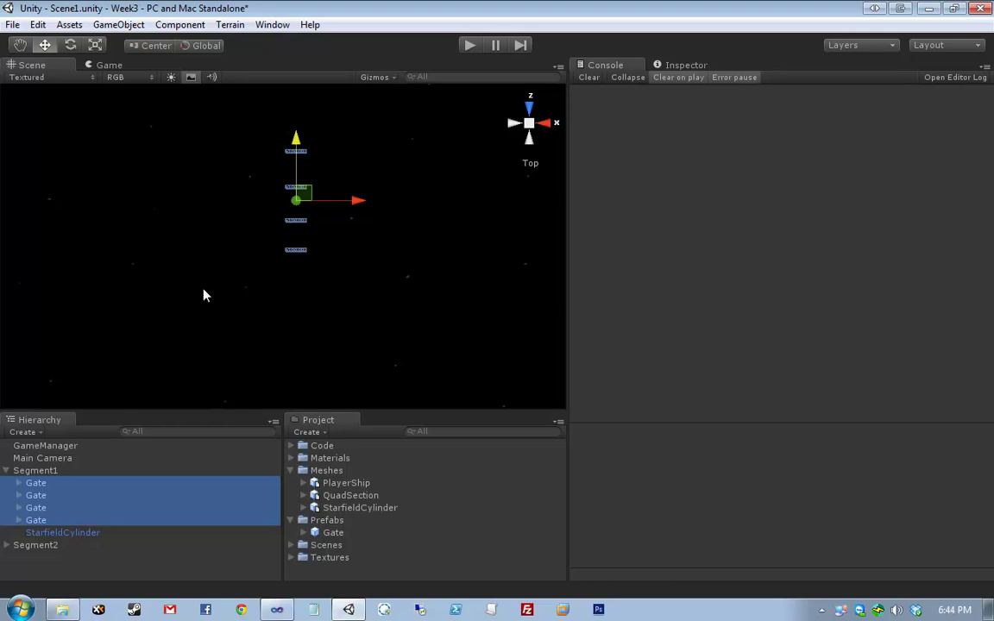
click(400, 259)
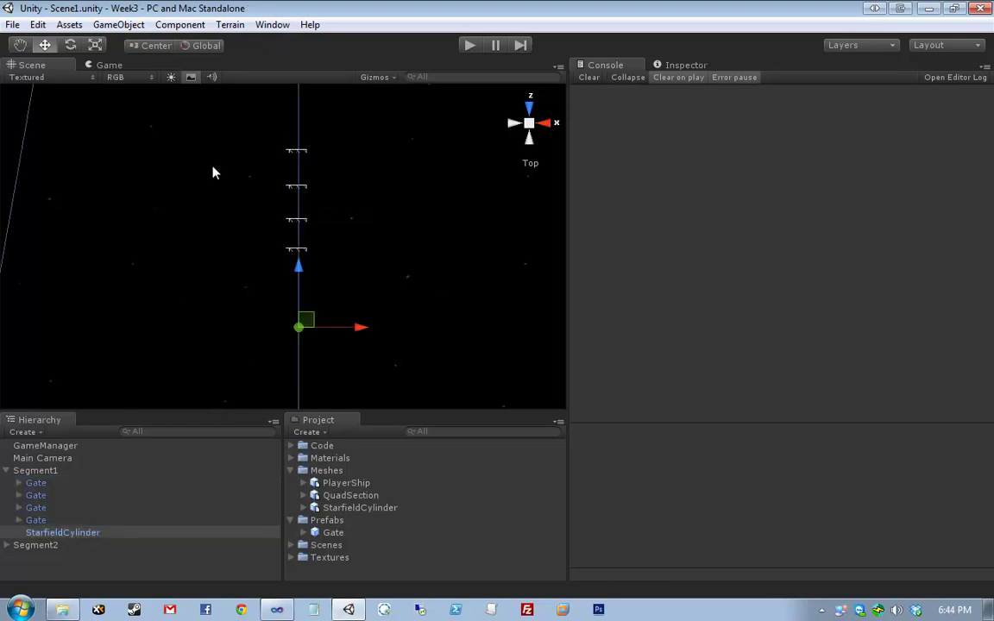
click(98, 27)
Step: Add a directional light and move it back behind the gates to Z -36.07
mouse_move(132, 61)
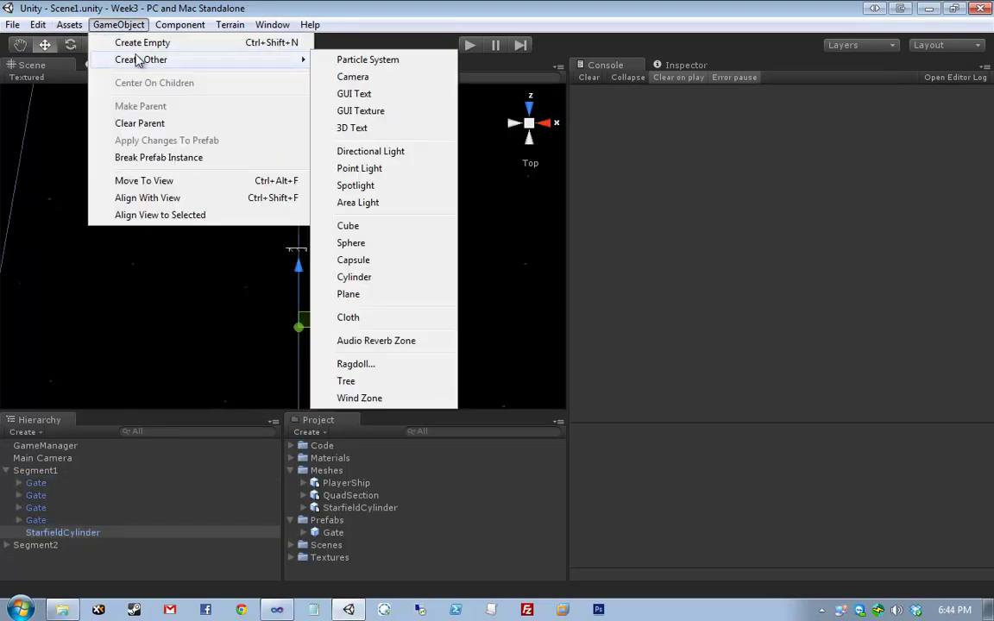
click(397, 151)
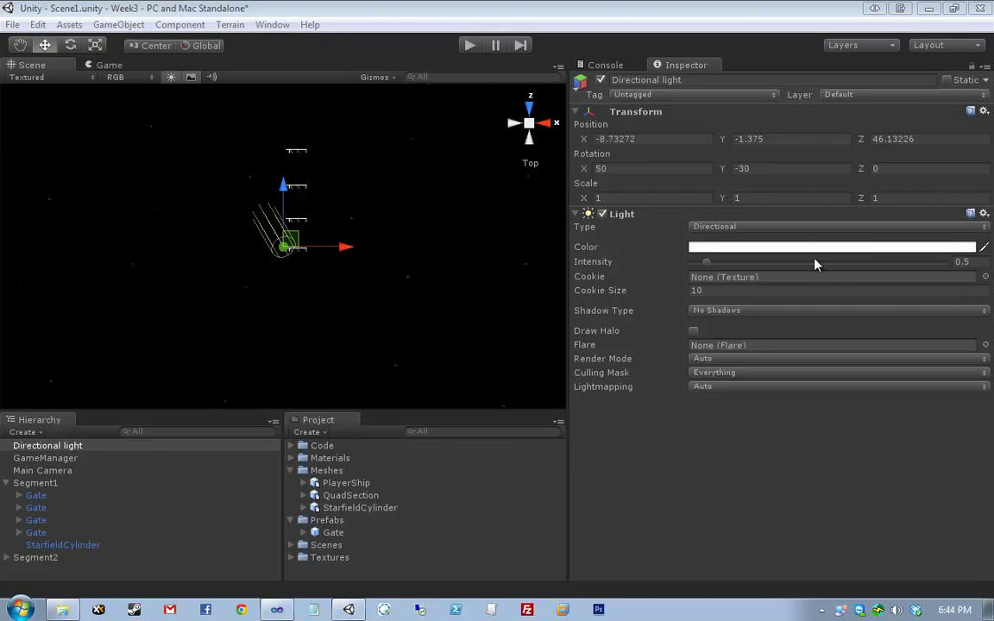
drag(458, 252, 339, 284)
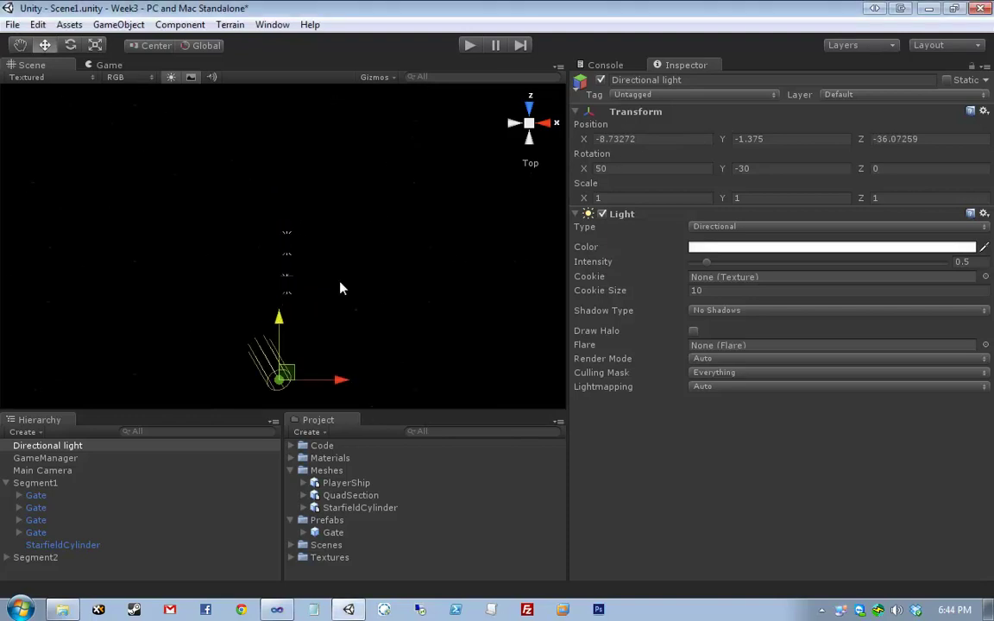
scroll(346, 282, up, 3)
middle_drag(400, 328, 361, 227)
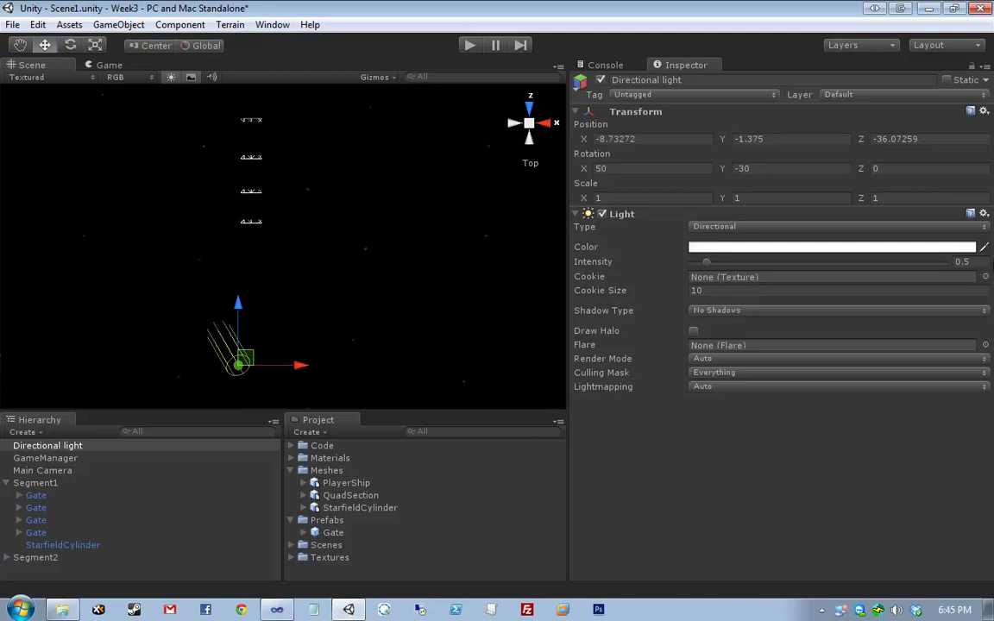
Step: Set the light's intensity to 2 and run the game to check the lighting
click(962, 261)
text(2)
middle_drag(400, 272, 362, 267)
scroll(426, 296, down, 3)
scroll(415, 296, up, 2)
click(518, 123)
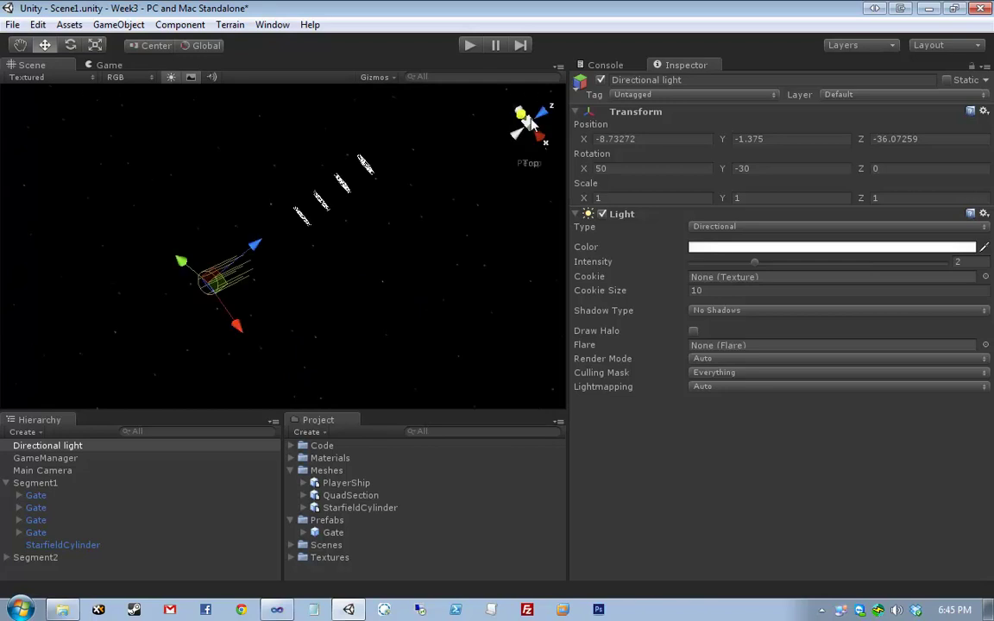
scroll(328, 263, up, 3)
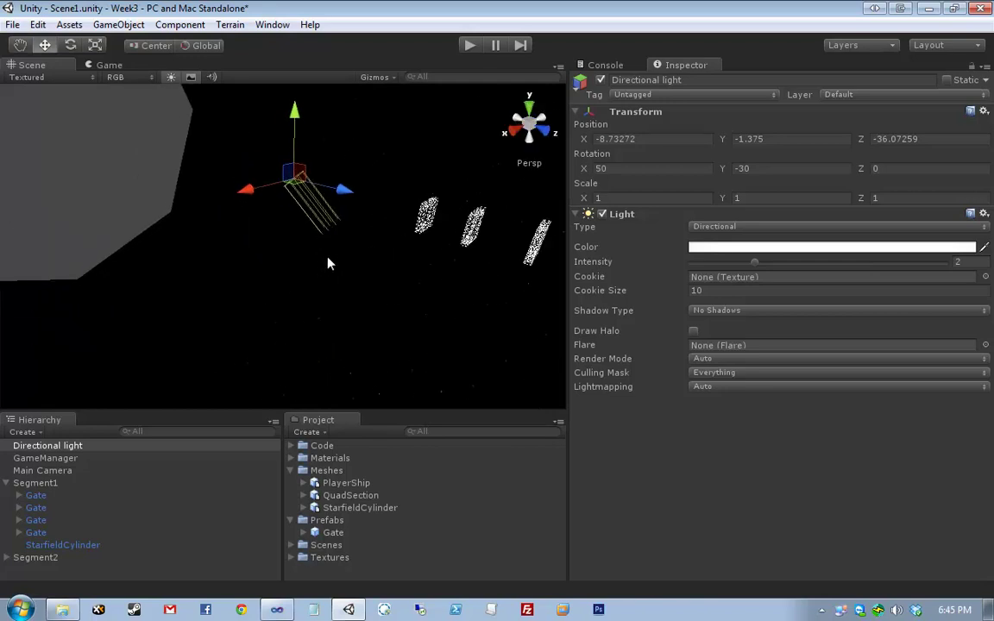
click(466, 45)
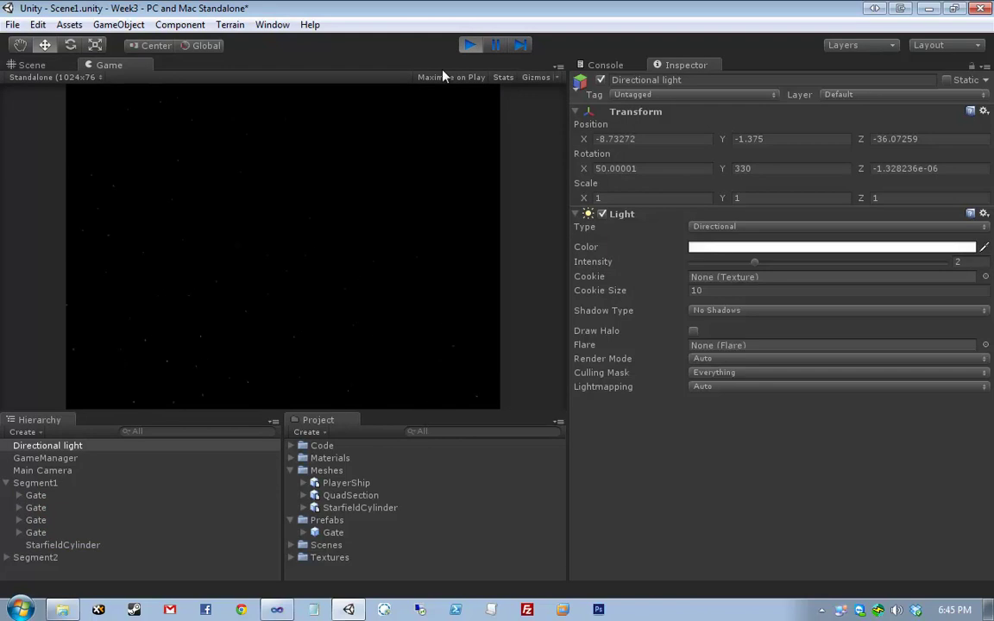
Step: Stop the game and select GameManager's Background Scroll Speed field
click(469, 45)
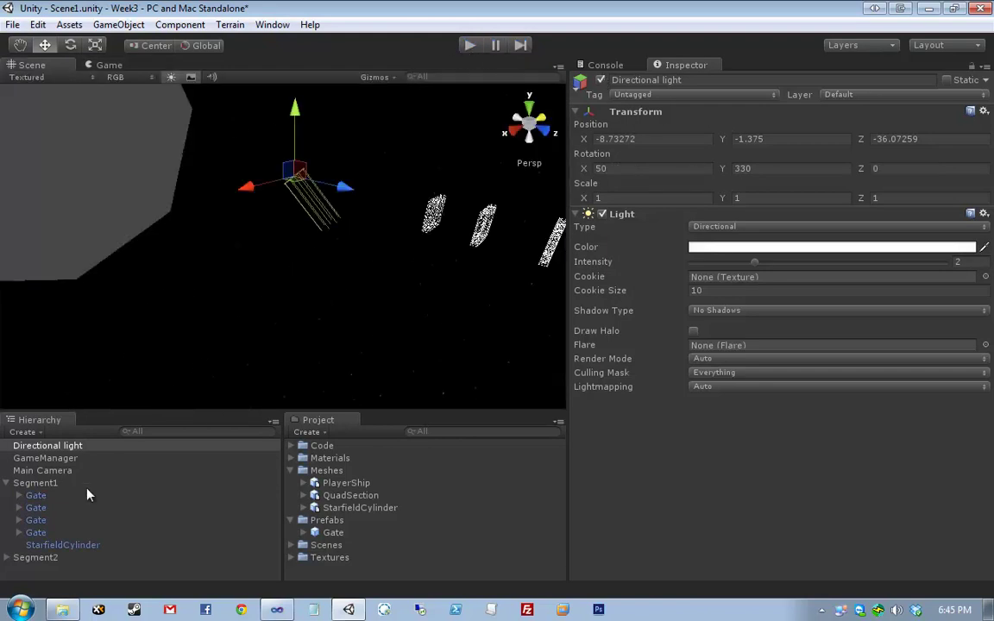
click(78, 458)
click(800, 325)
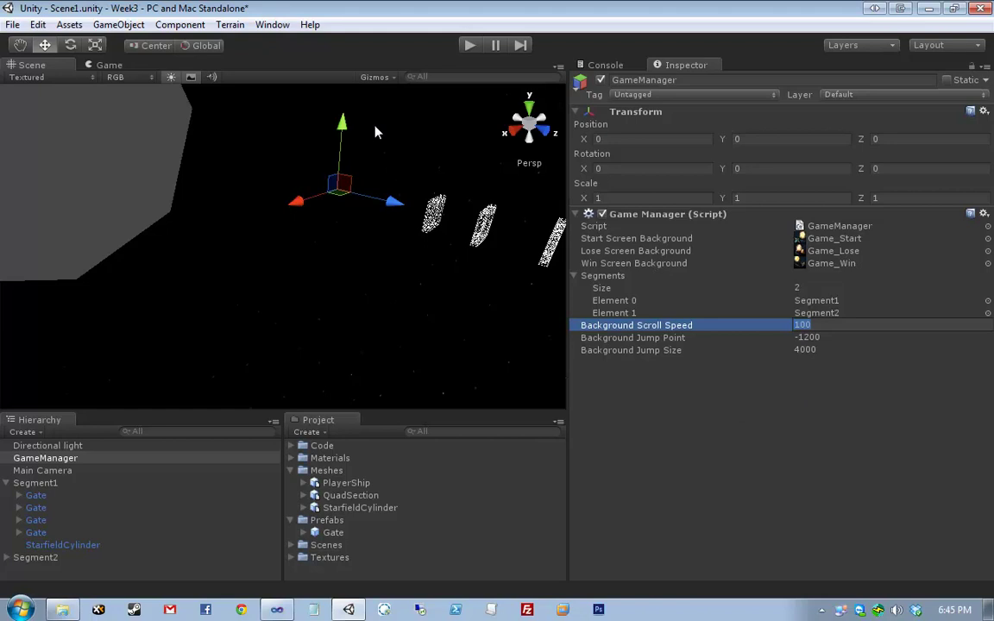
scroll(380, 156, down, 3)
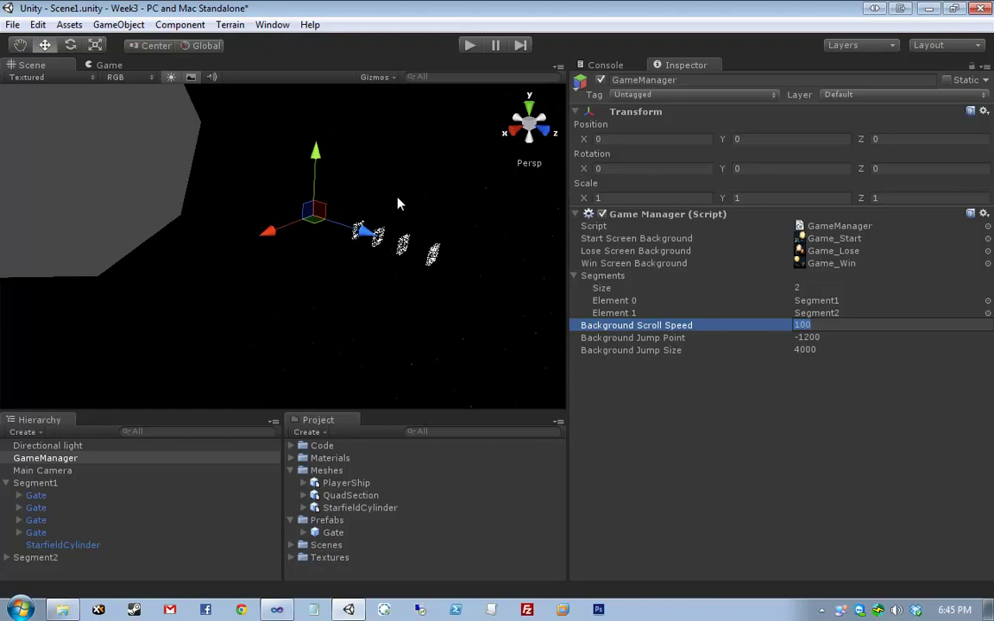
Step: Select three Segment1 gates in the scene and shift them along Z
click(410, 271)
click(35, 495)
shift+click(36, 520)
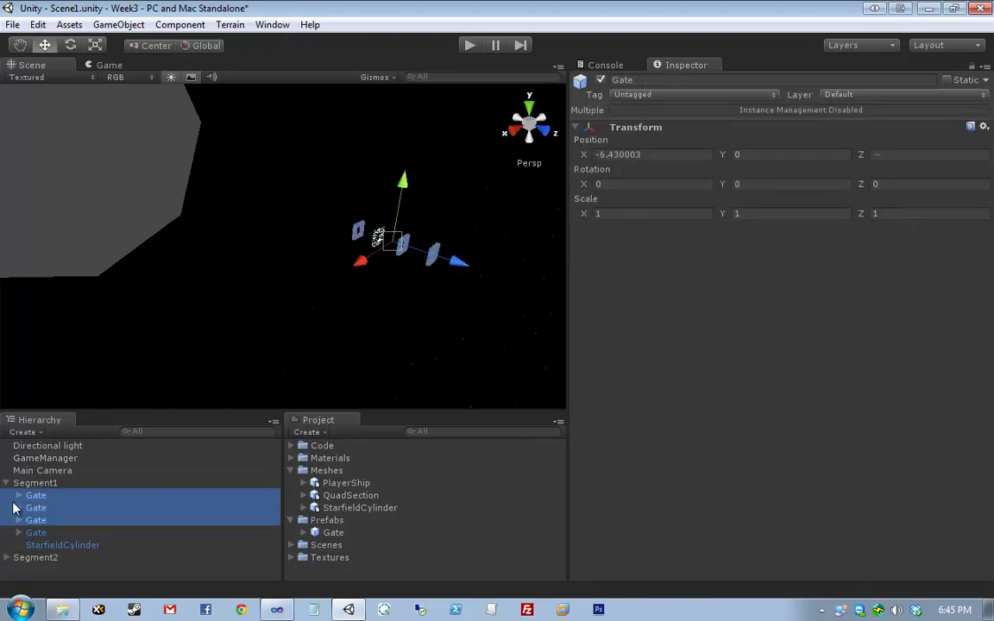
ctrl+click(34, 520)
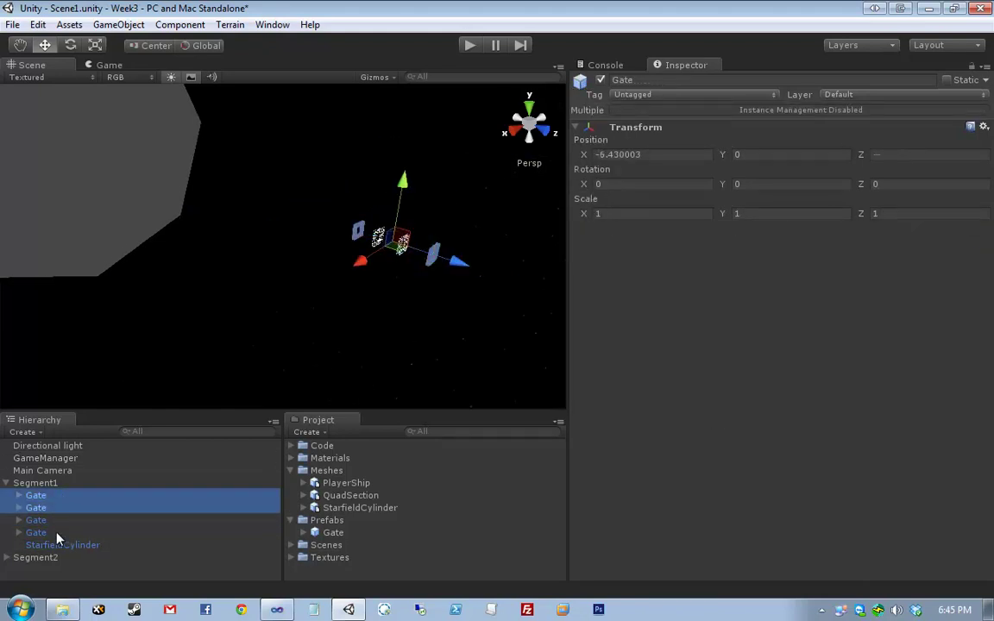
click(434, 257)
shift+click(360, 226)
shift+click(377, 239)
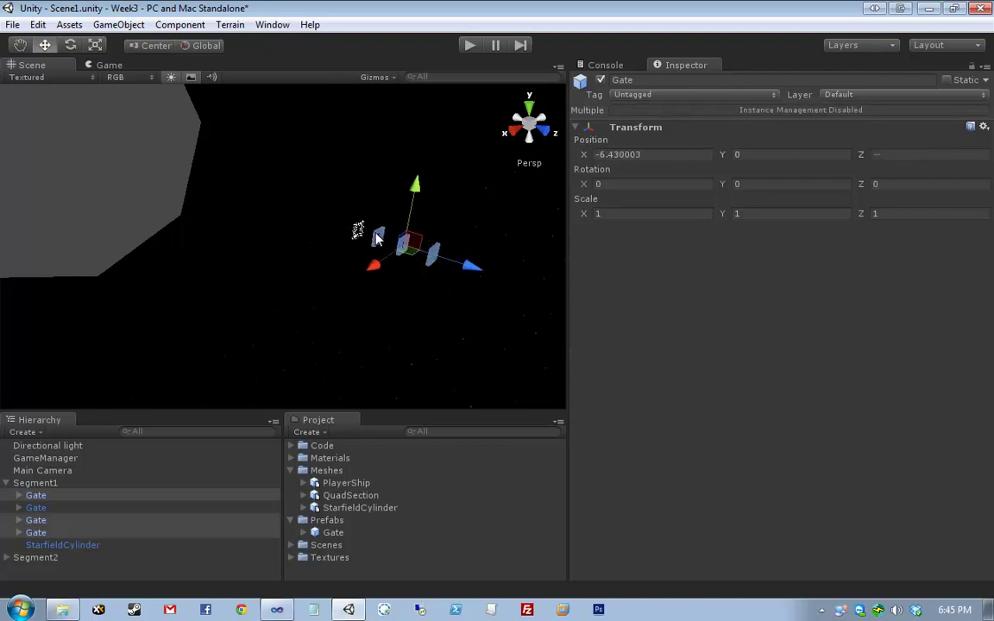
drag(462, 261, 521, 289)
Step: Reposition two more gates, then a single gate, along Z so they line up
middle_drag(521, 288, 412, 273)
scroll(417, 292, down, 1)
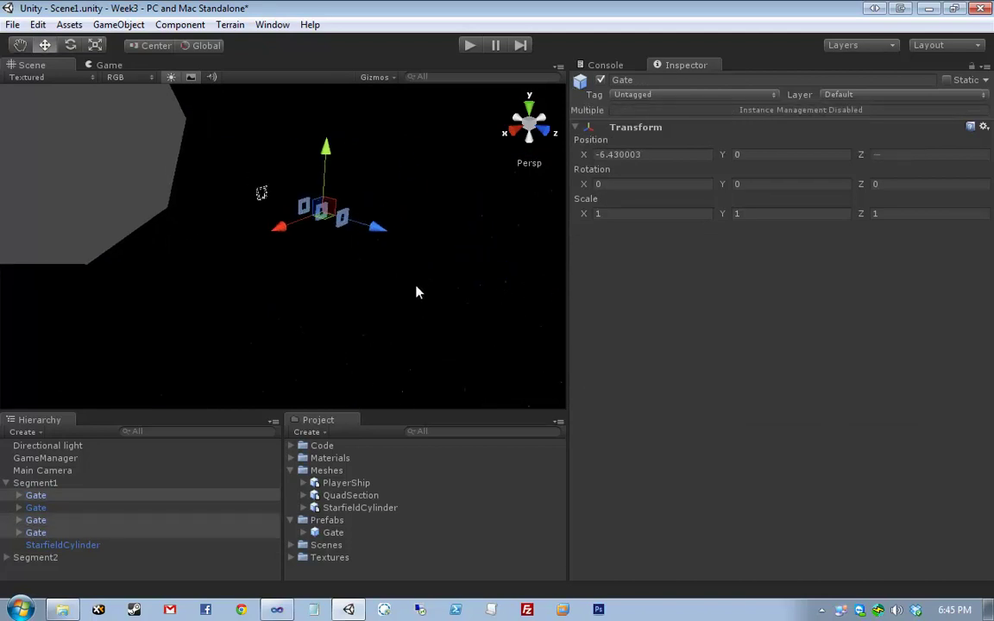
click(322, 213)
click(321, 211)
shift+click(321, 211)
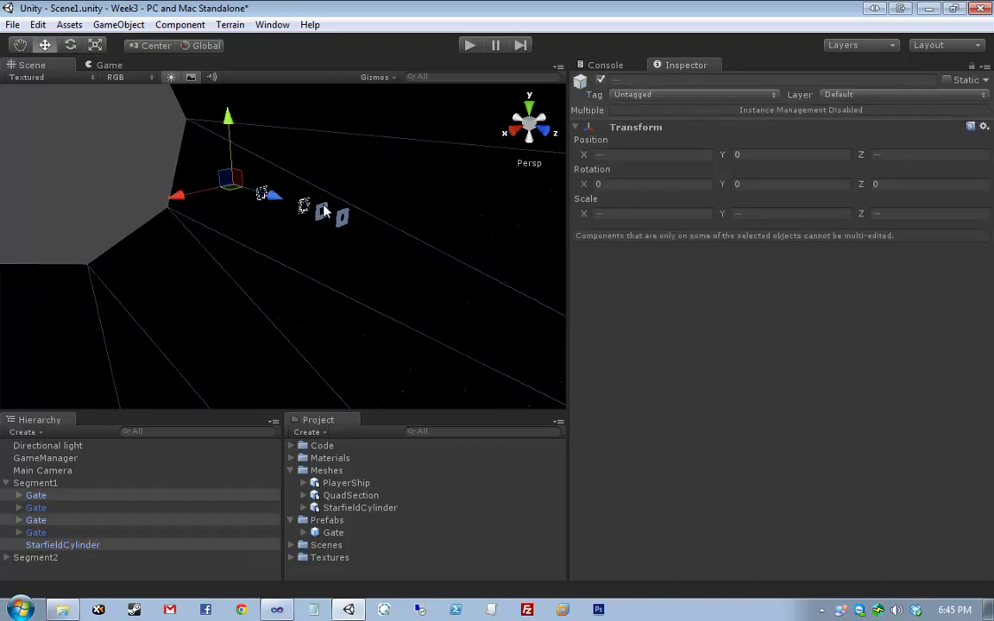
shift+click(322, 211)
drag(388, 228, 438, 301)
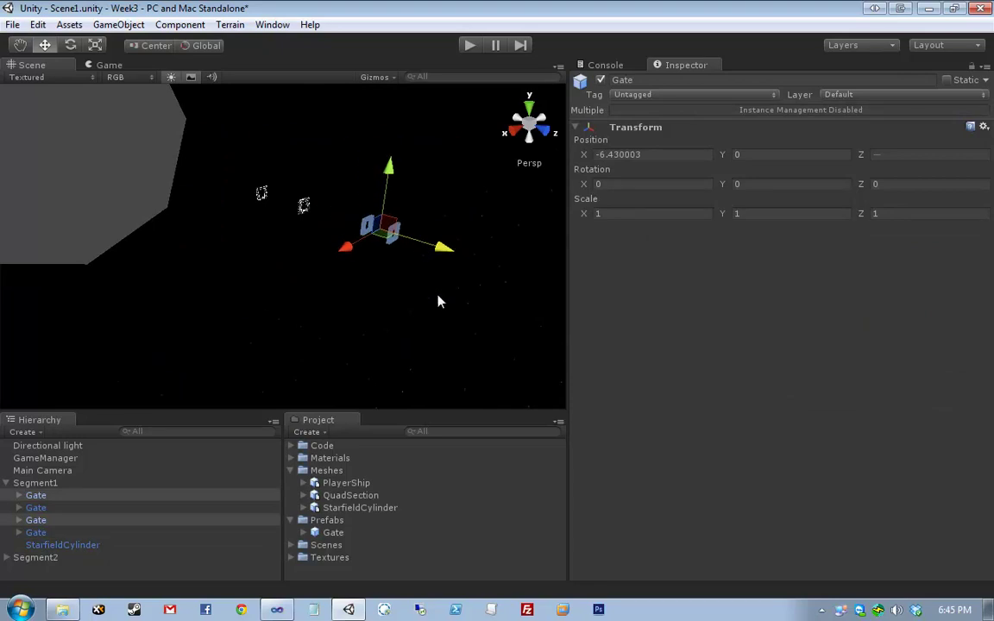
click(393, 238)
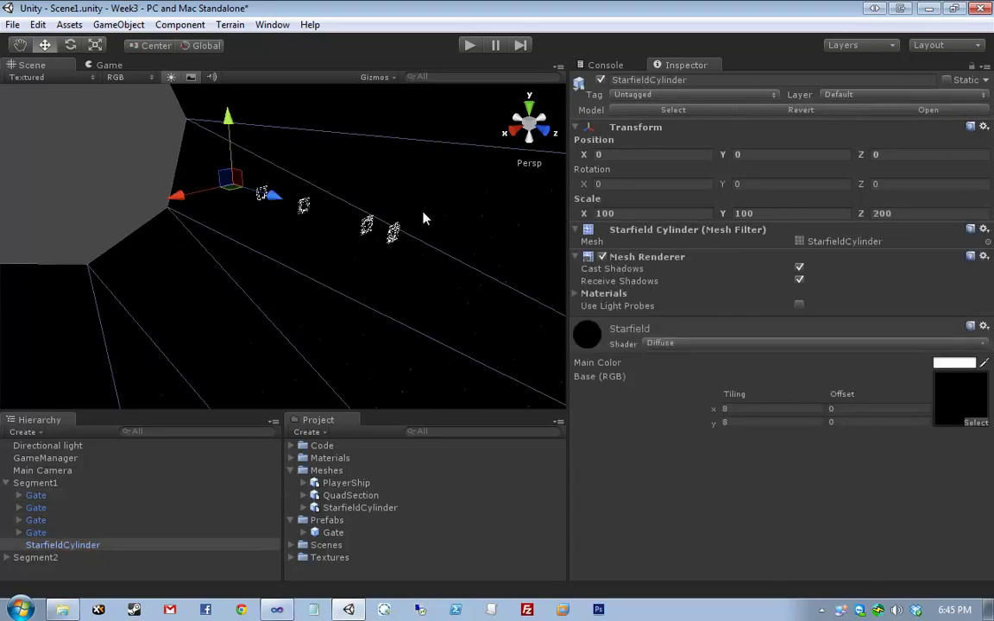
click(393, 231)
drag(412, 235, 480, 268)
click(285, 345)
Step: Set the GameManager's Background Scroll Speed to 10
click(65, 474)
click(52, 458)
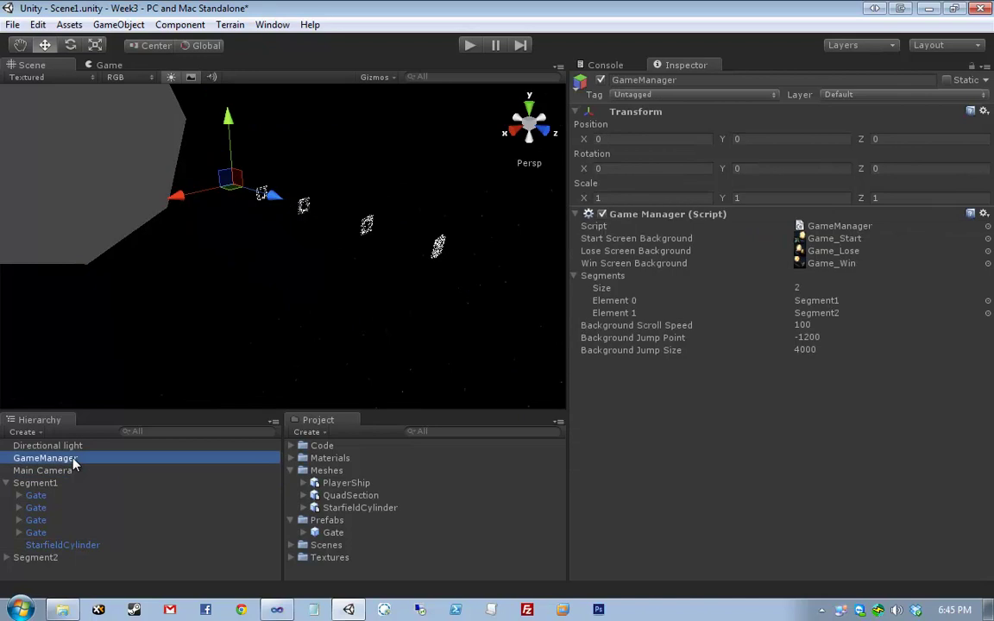
click(843, 324)
key(BackSpace)
key(Return)
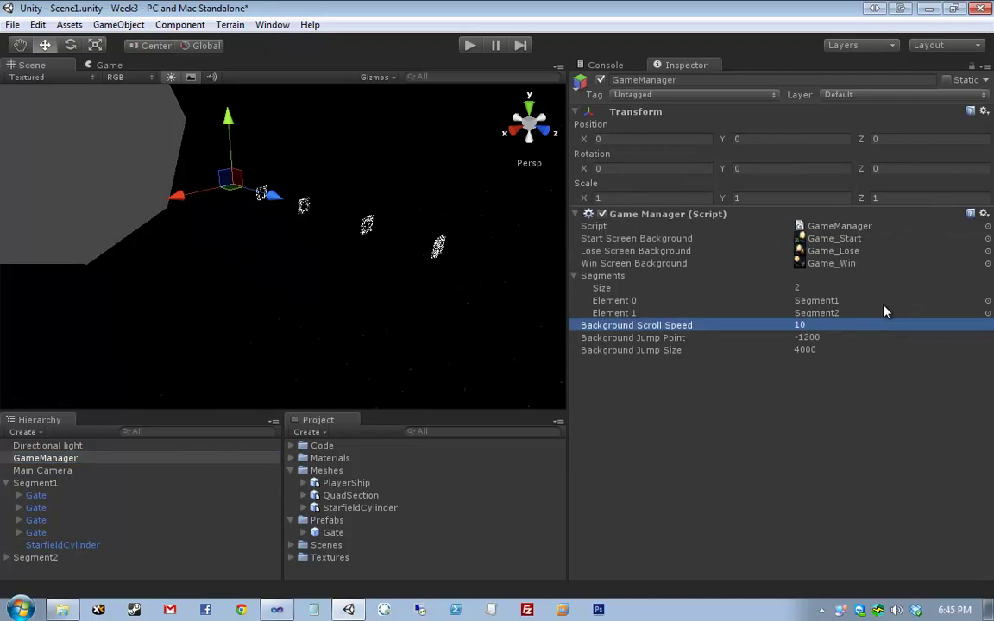
Step: Play past the title screen to test the gates, then stop and orbit the view
click(469, 45)
key(space)
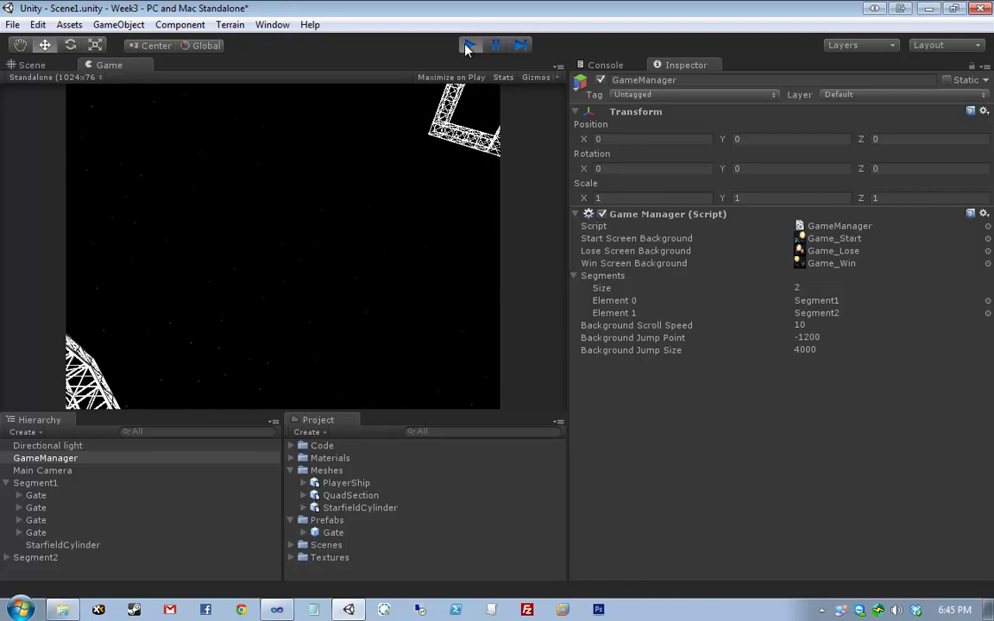
click(468, 44)
scroll(307, 156, down, 2)
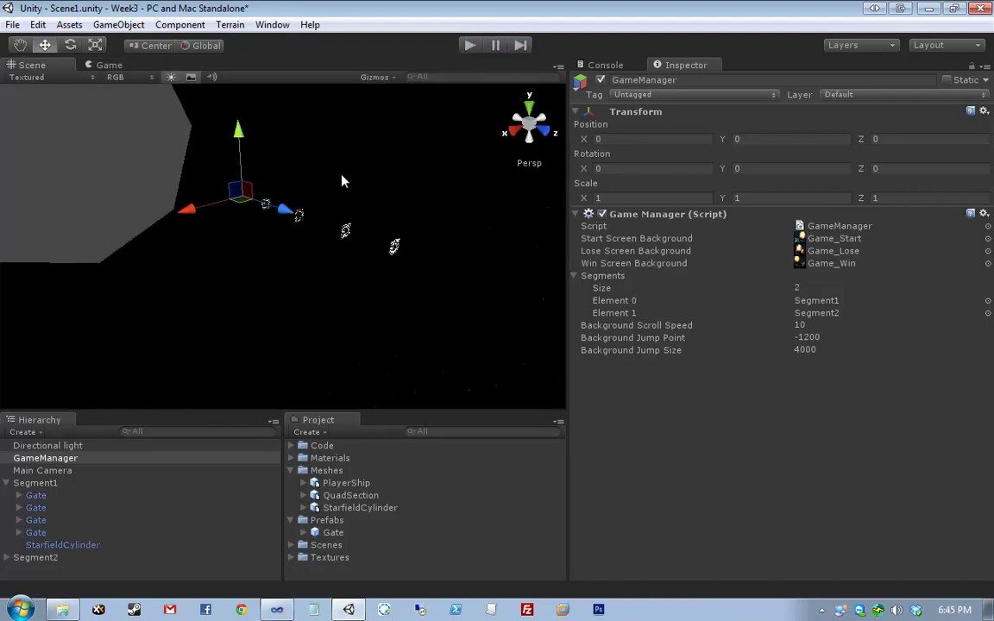
alt+drag(227, 251, 540, 267)
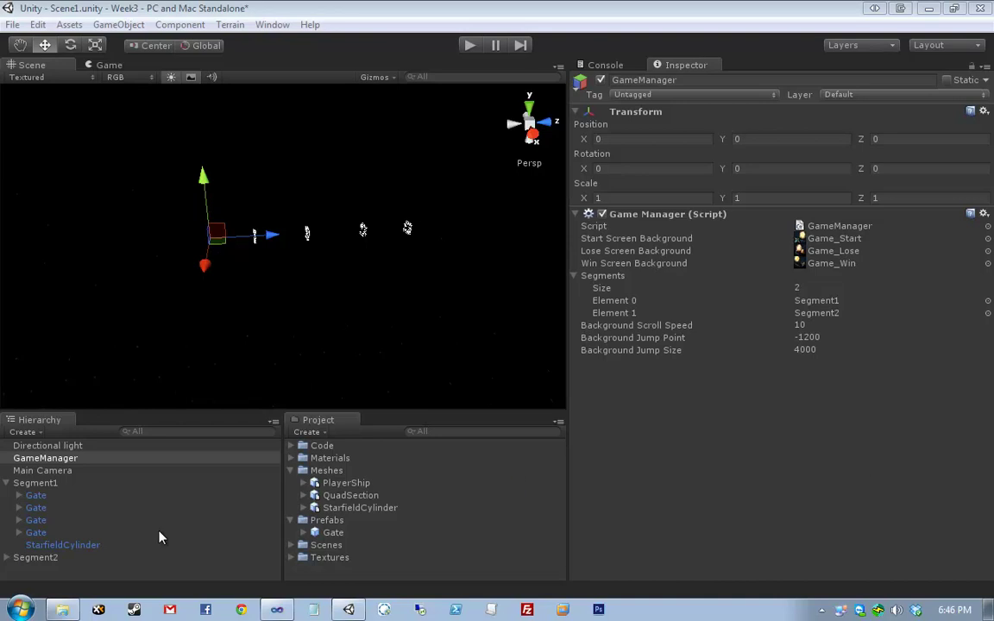
Step: Drop the PlayerShip mesh from the project assets into the scene
click(6, 483)
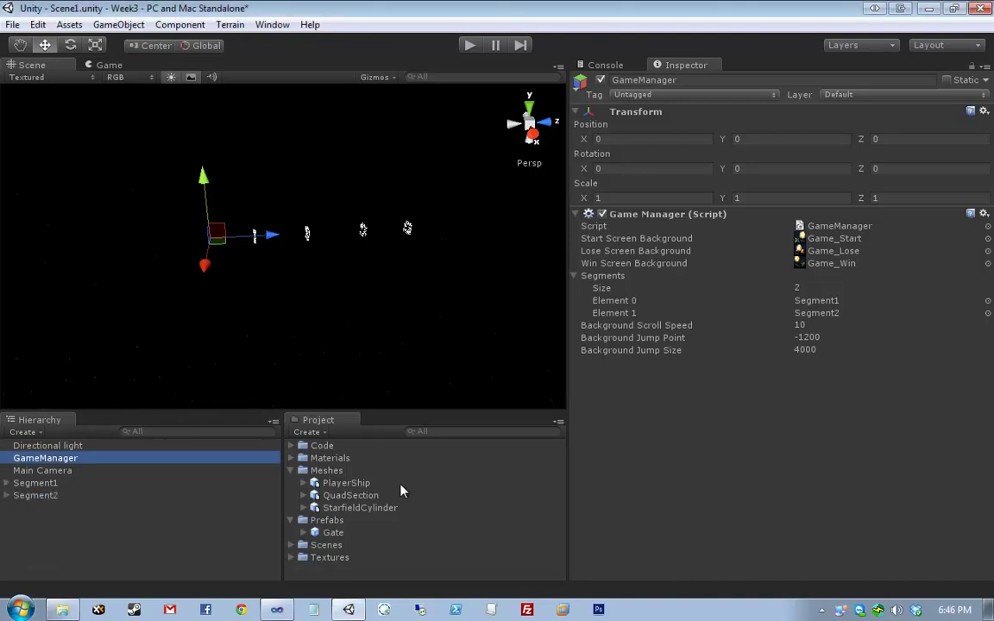
click(349, 483)
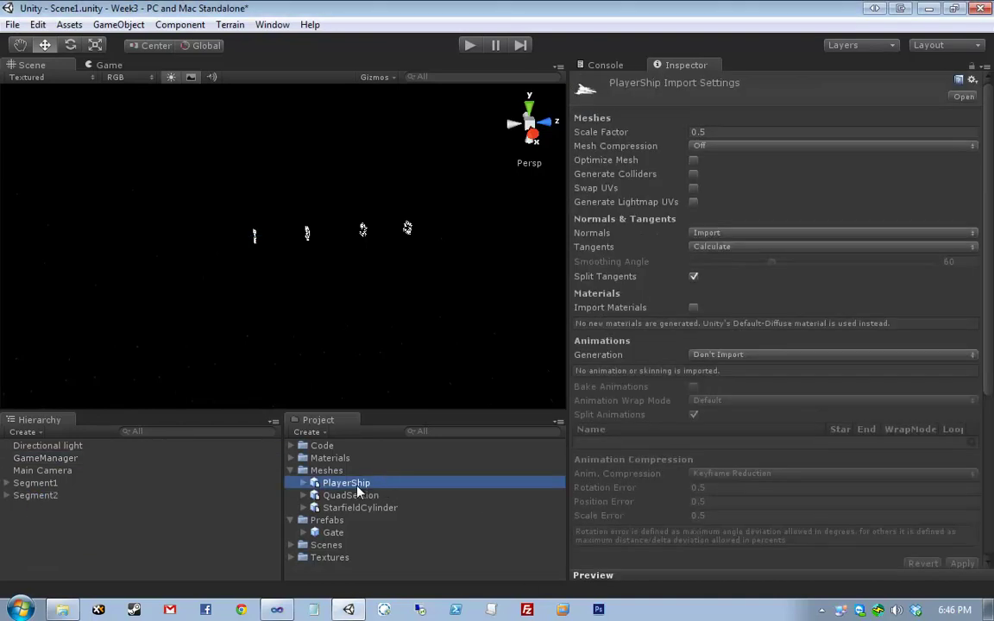
drag(357, 489, 245, 257)
Step: Set the ship's position to 0, 0, 0 and its rotation to 0
click(683, 155)
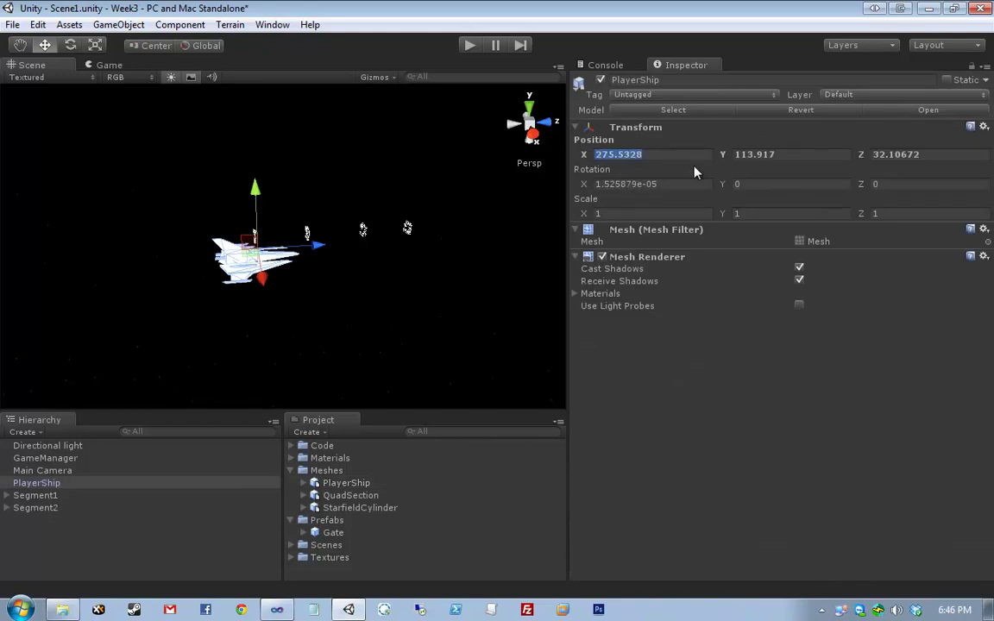
text(0)
key(Tab)
text(0)
key(Tab)
text(0)
key(Tab)
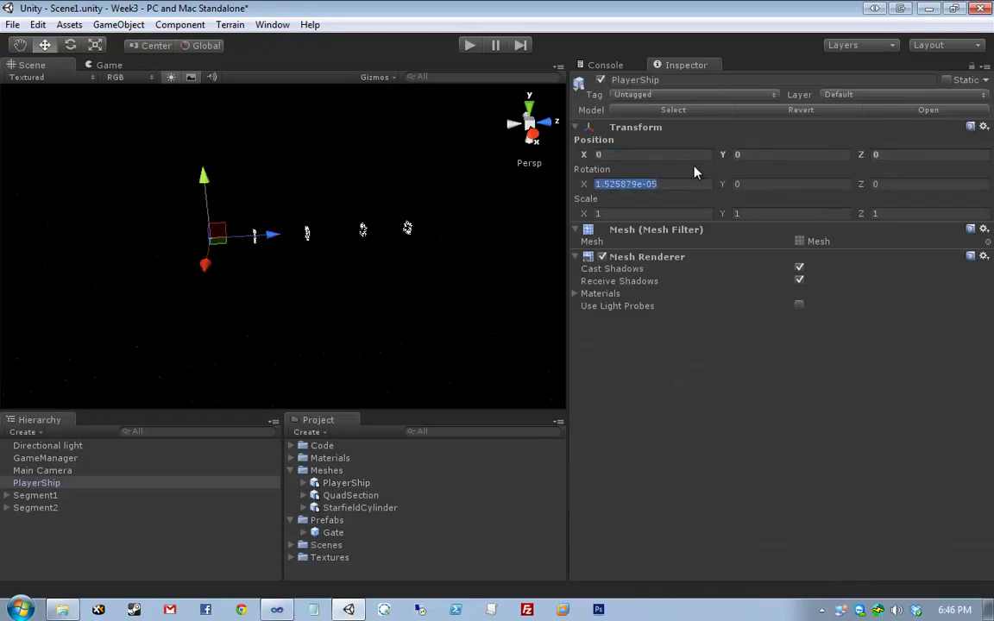
text(0)
key(Tab)
text(0)
key(Tab)
text(0)
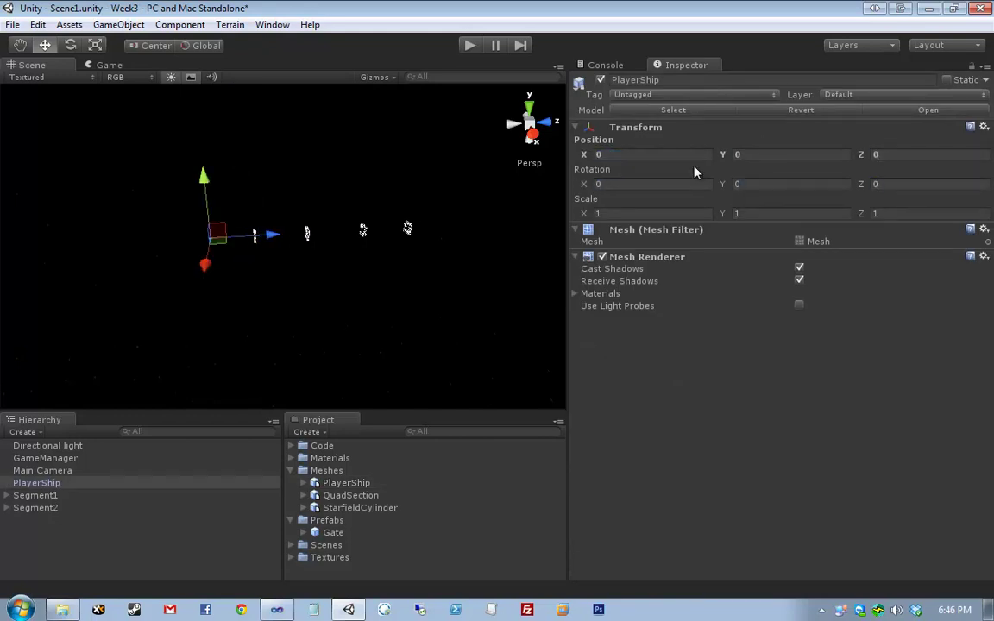
key(Return)
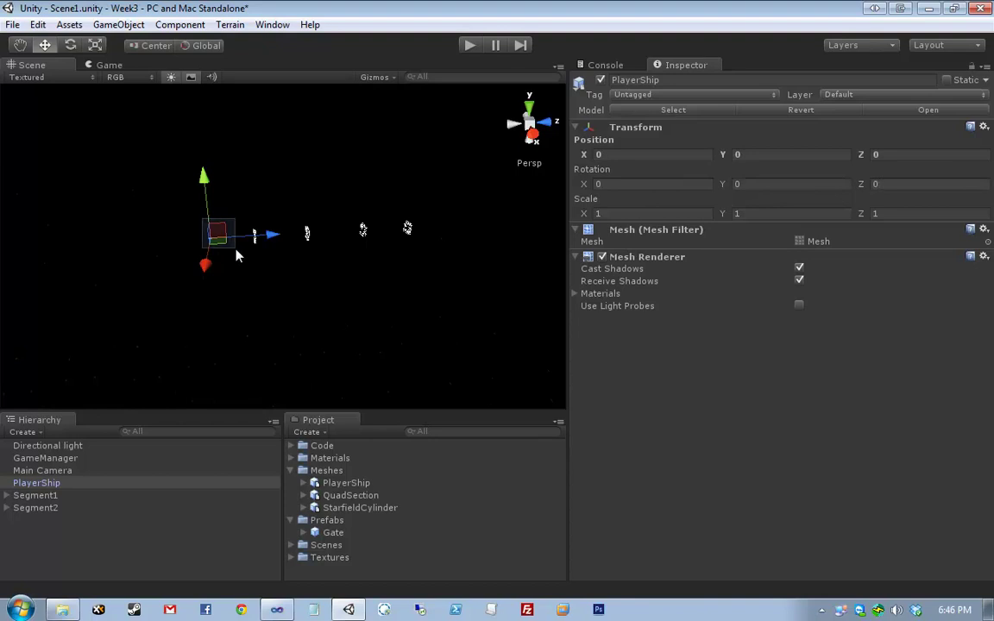
Step: Frame the ship in the Scene view and rename it Player
key(f)
alt+drag(343, 199, 334, 232)
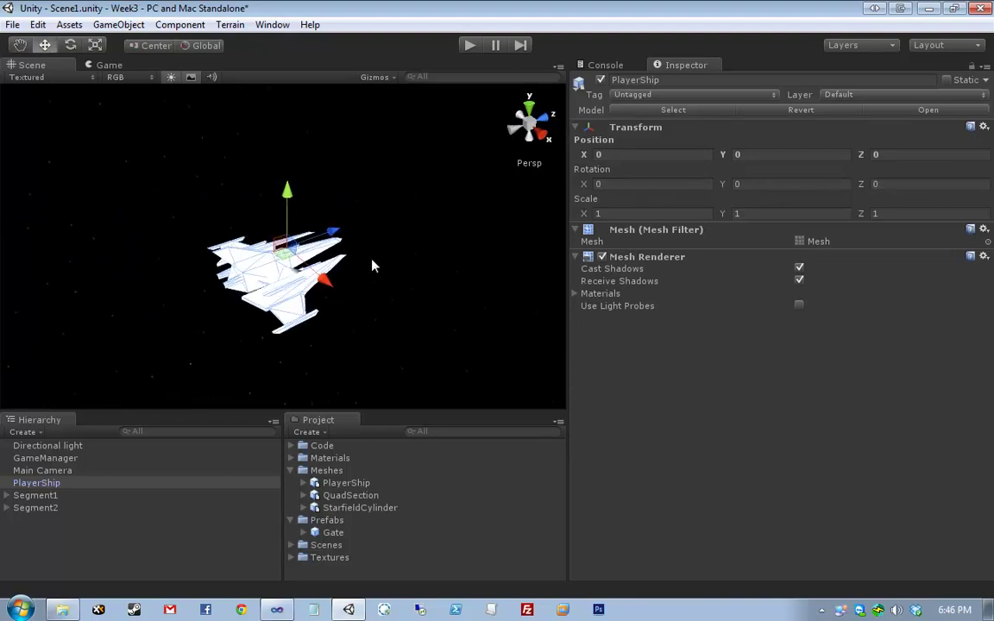
click(72, 484)
text(Player)
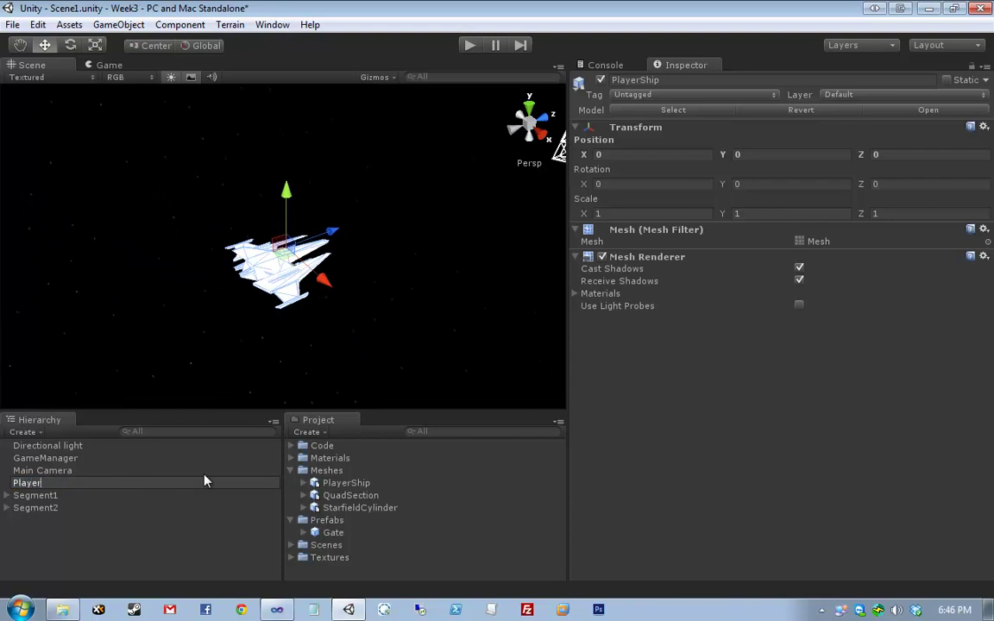
key(Return)
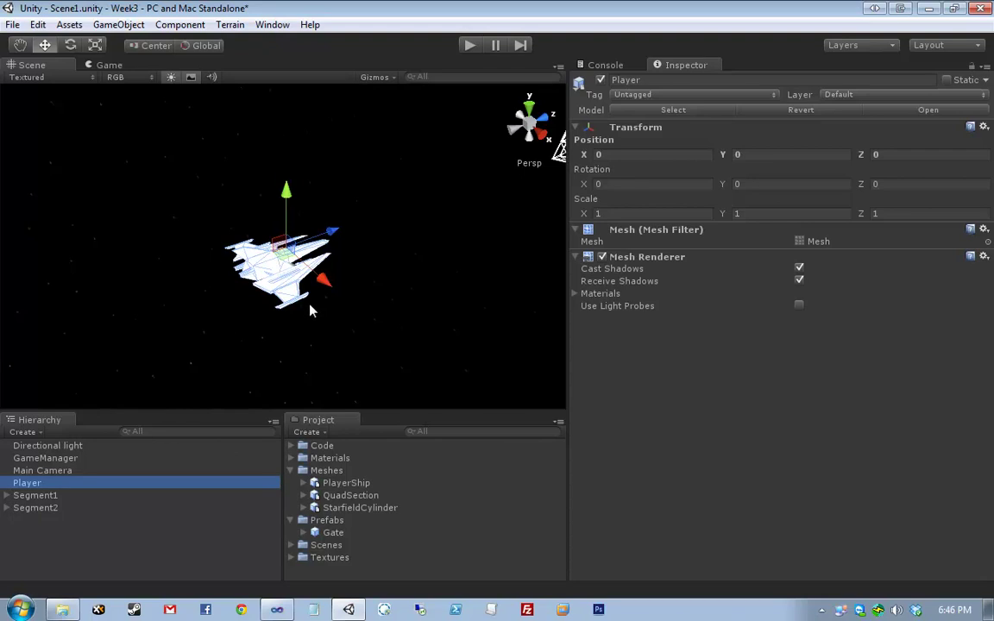
Step: Create a new material named Ship in the Materials folder
click(290, 521)
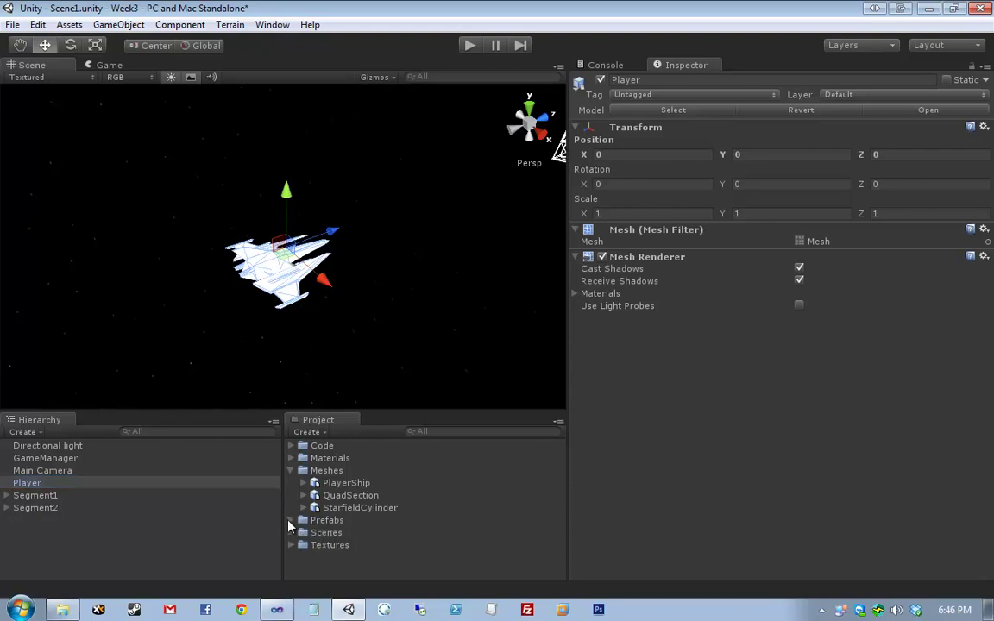
click(290, 470)
double_click(331, 458)
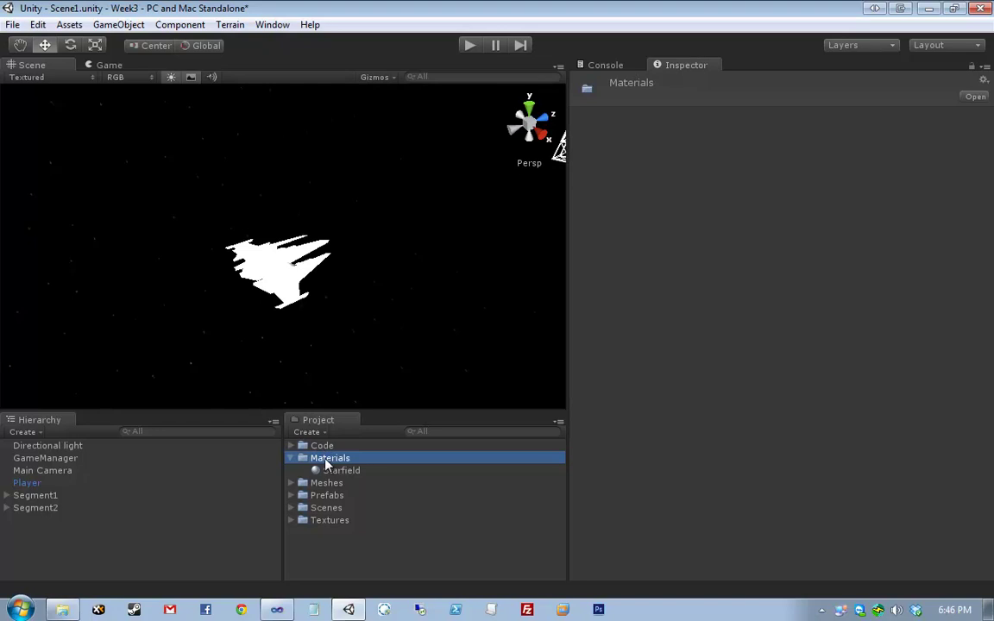
click(319, 433)
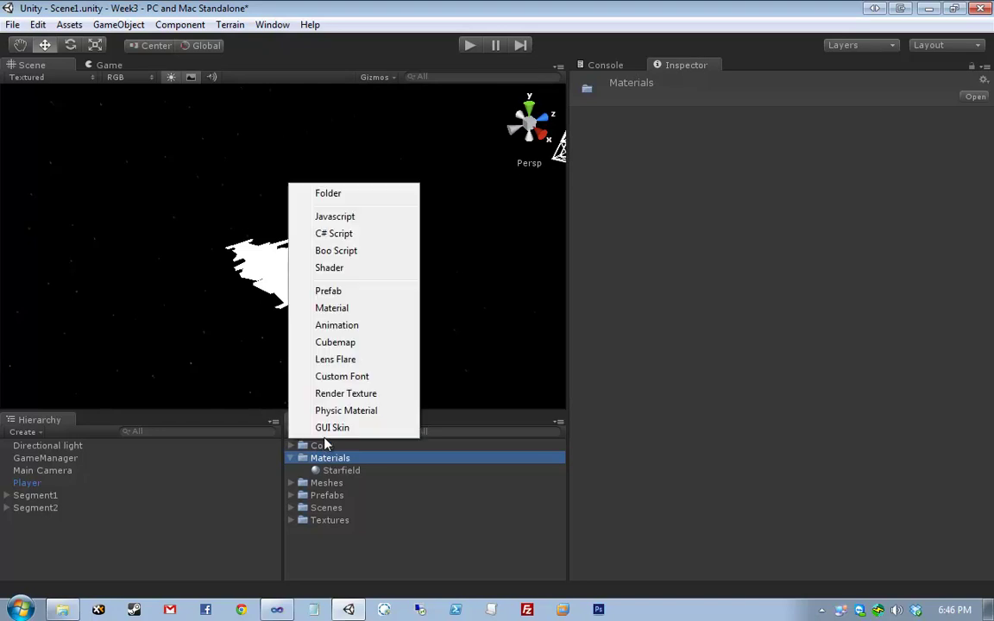
click(359, 311)
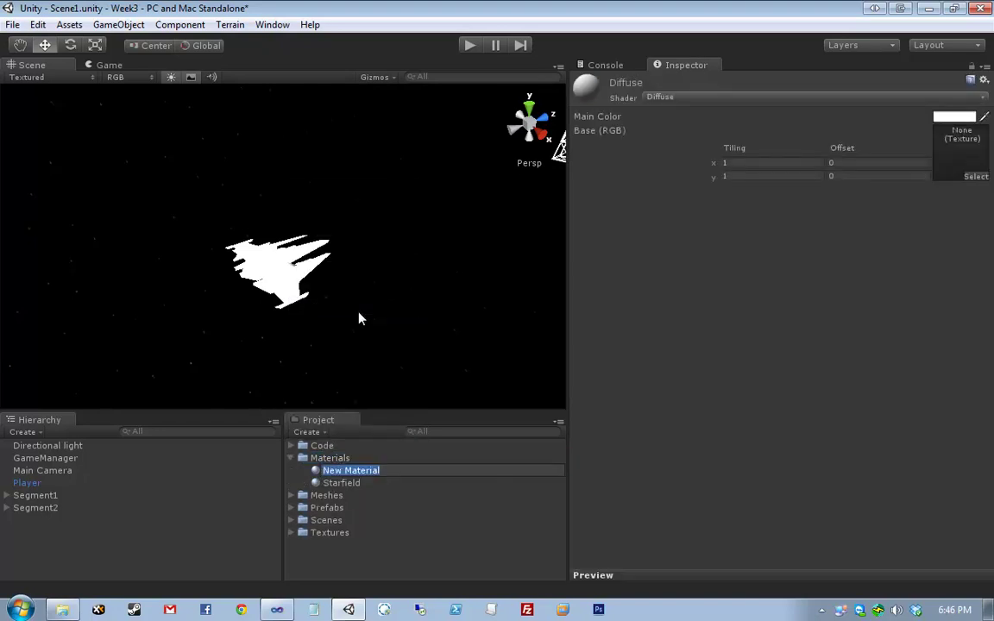
text(Ship)
key(Return)
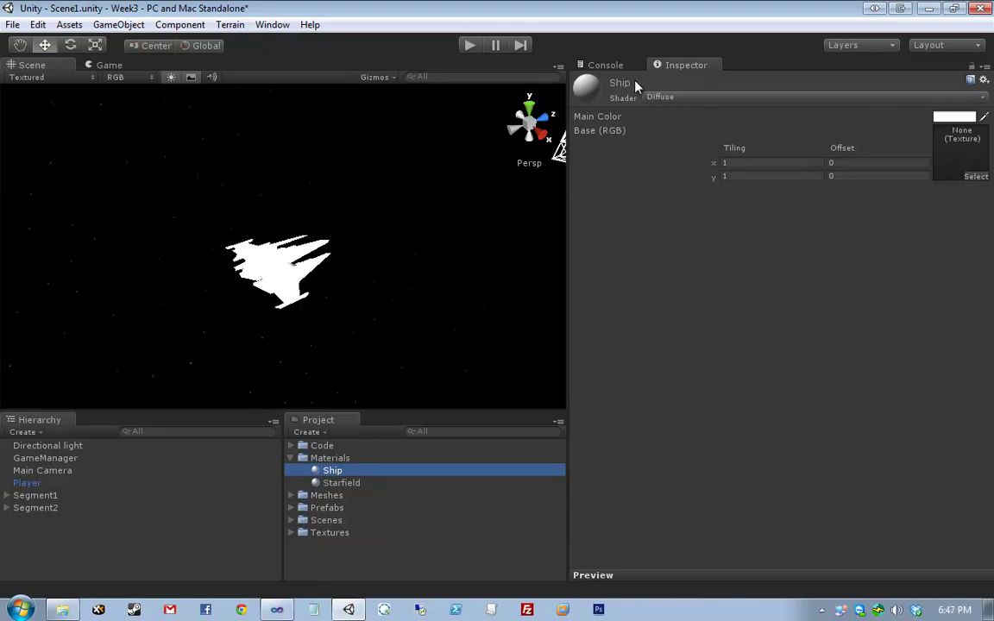
Step: Assign the SimpleShip texture as the Ship material's base texture
click(292, 533)
scroll(367, 537, down, 1)
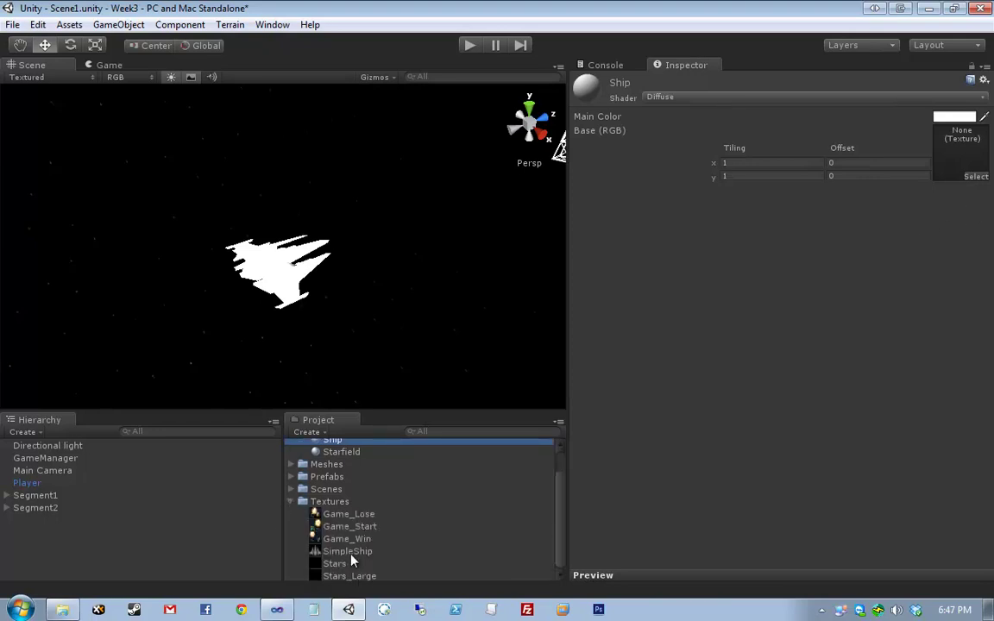
drag(349, 551, 959, 153)
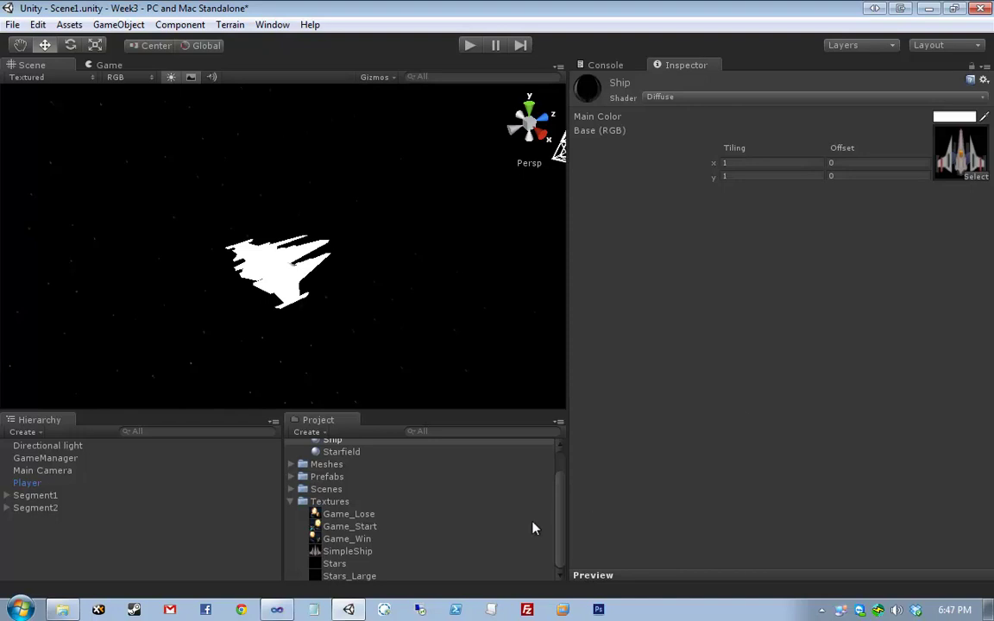
click(429, 501)
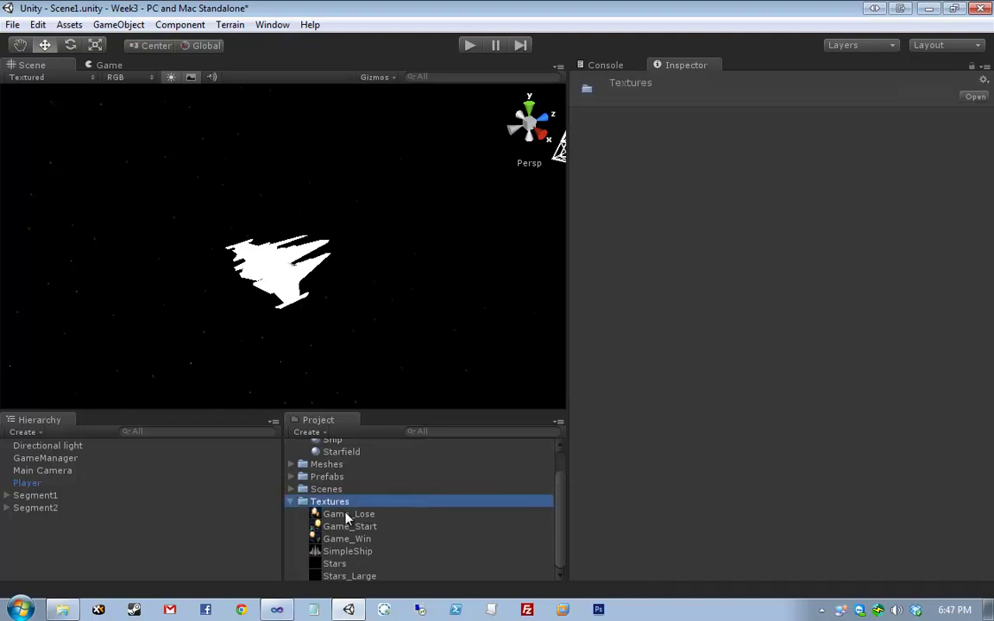
click(352, 442)
drag(338, 551, 963, 160)
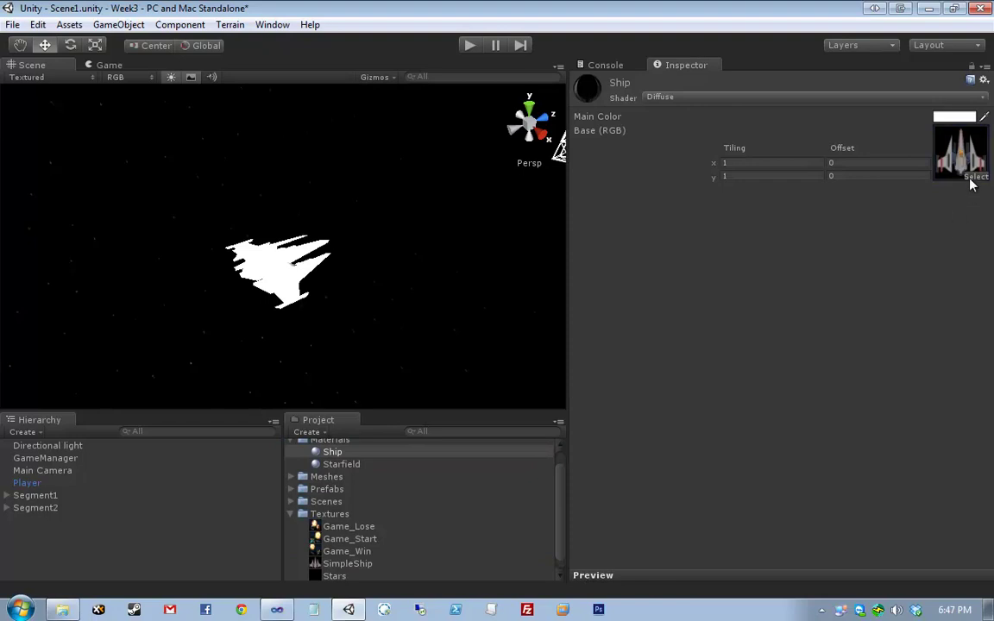
click(972, 178)
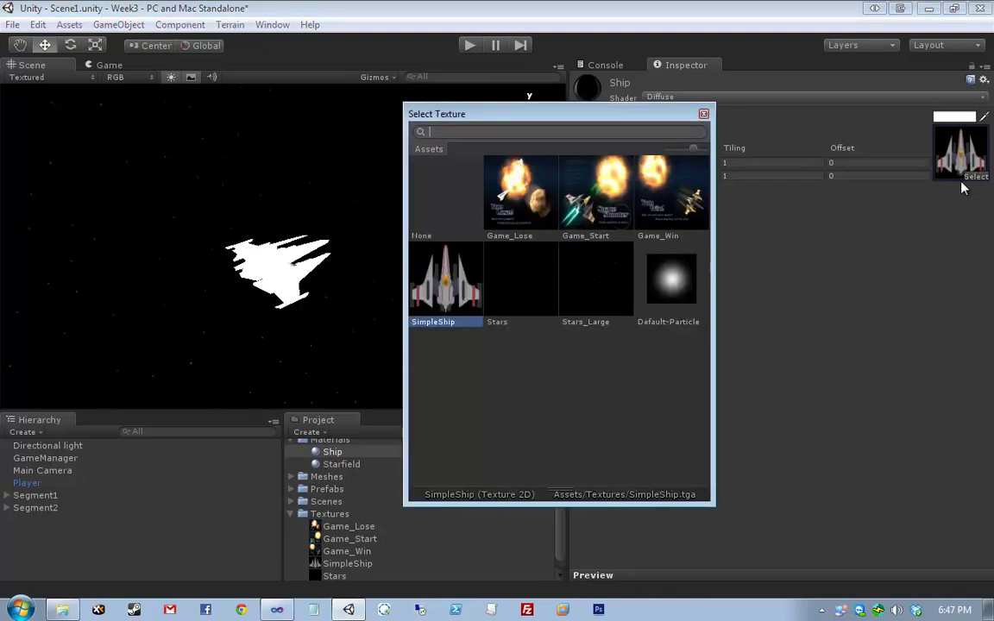
double_click(437, 326)
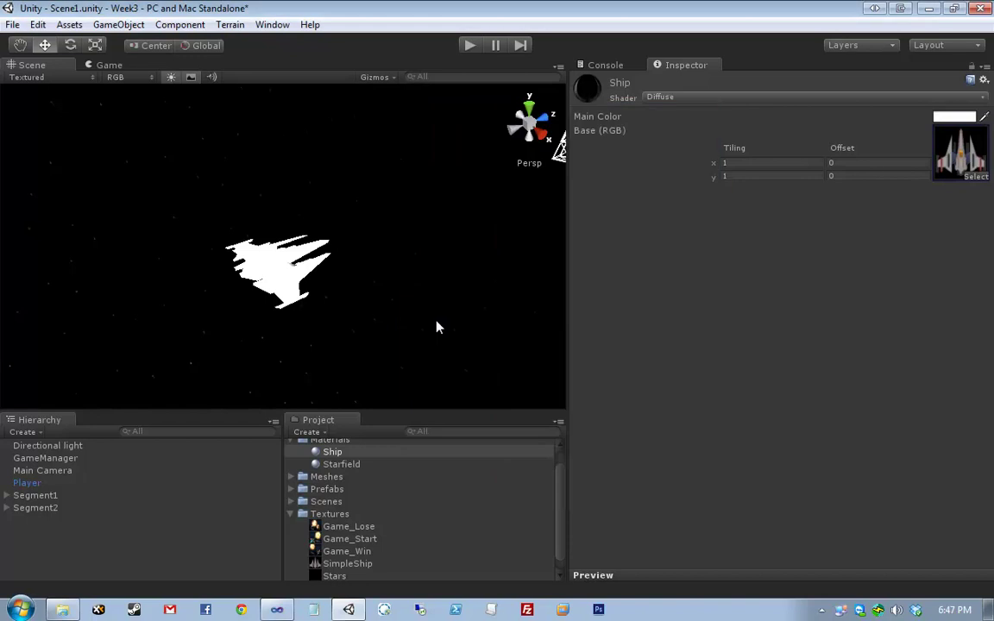
Step: Apply the Ship material to the player ship and orbit to view it
click(292, 514)
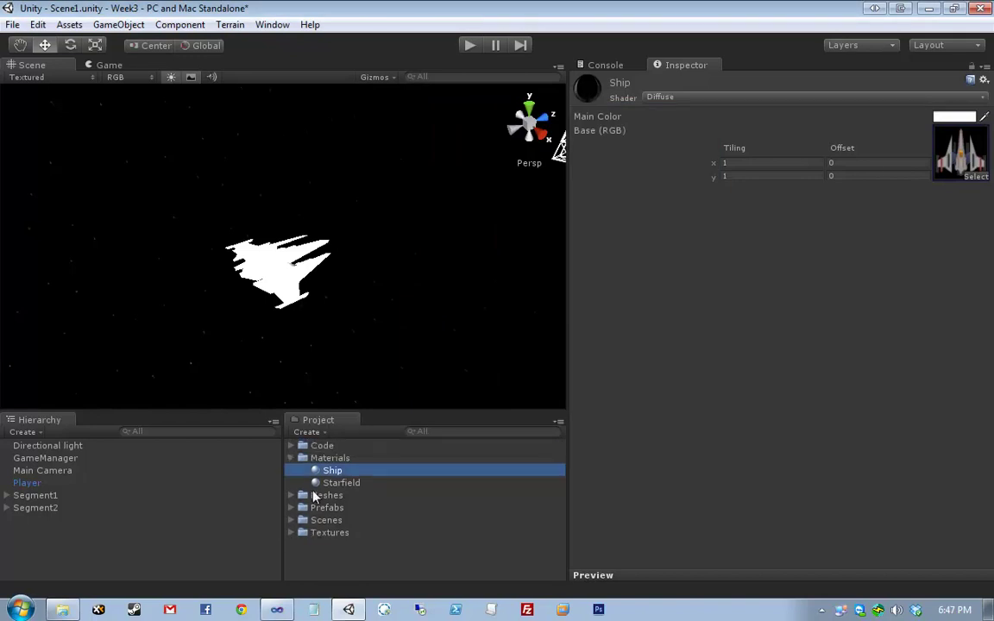
drag(328, 480, 278, 261)
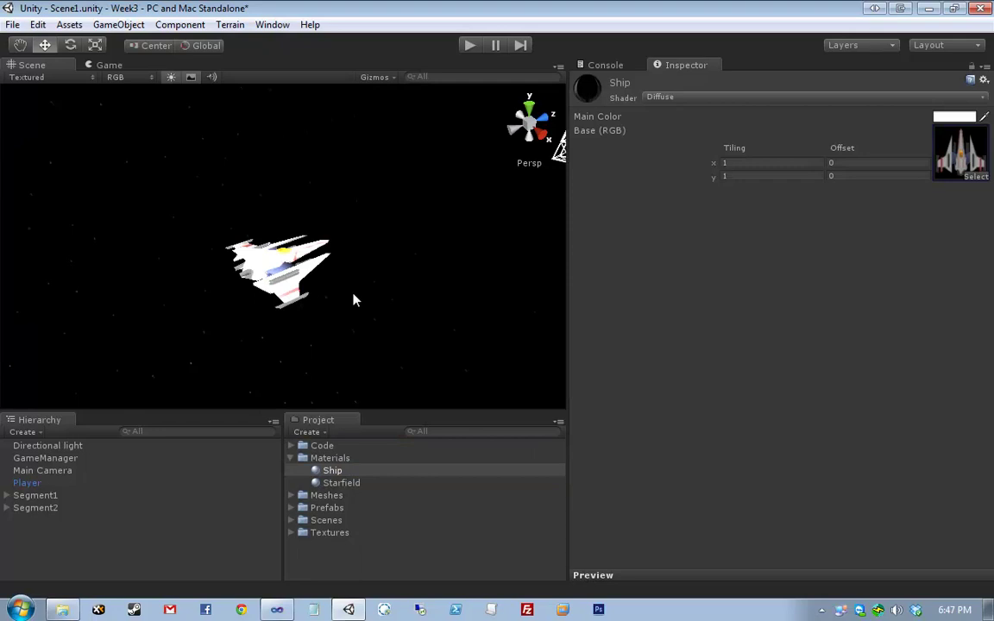
scroll(355, 297, up, 5)
alt+drag(314, 226, 299, 304)
scroll(302, 285, down, 3)
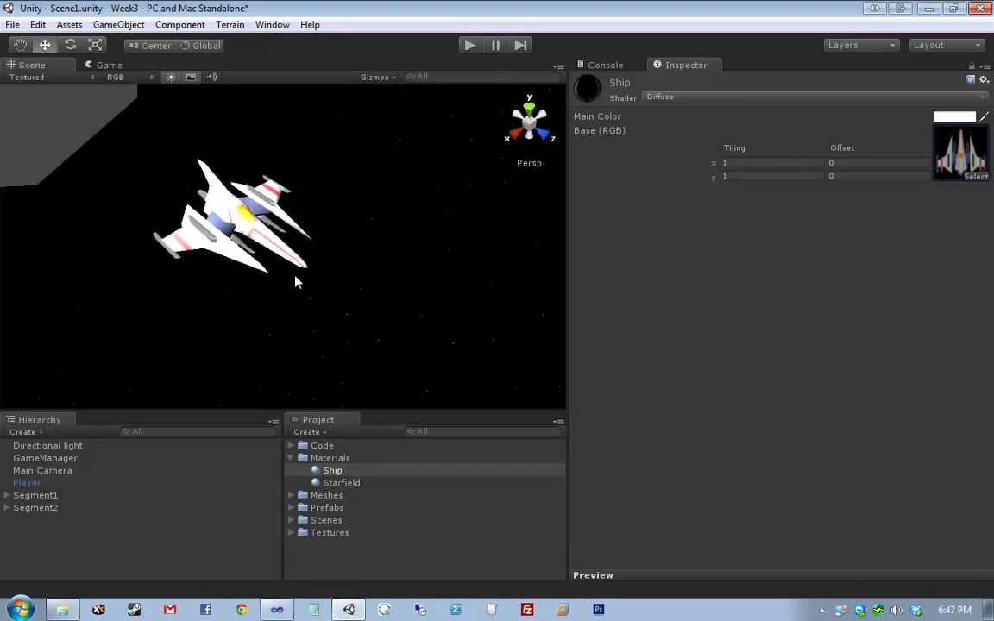
Step: Play the game briefly to test the textured ship, then stop
click(469, 45)
click(352, 272)
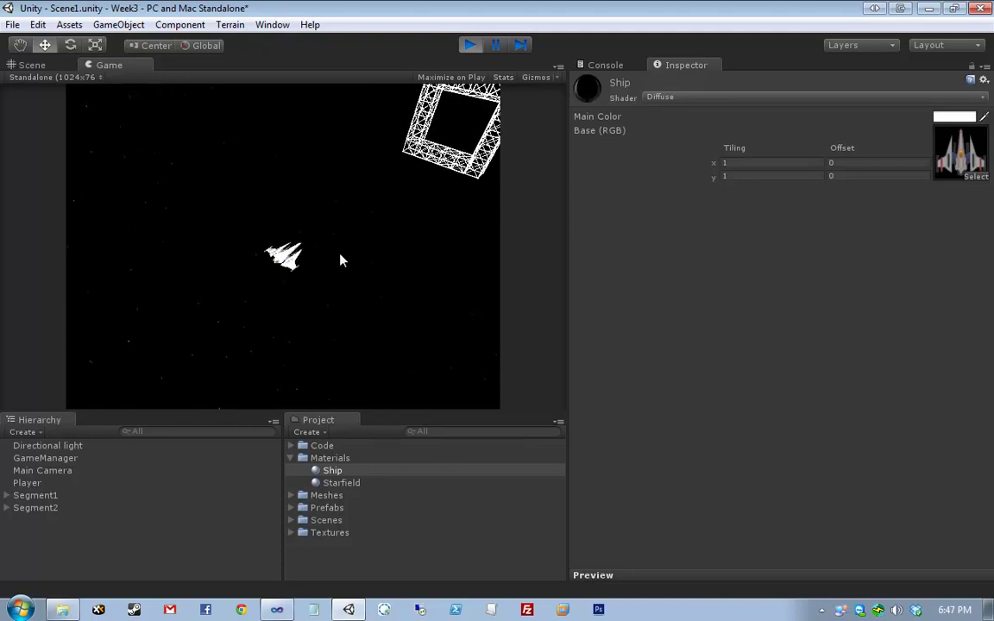
click(466, 46)
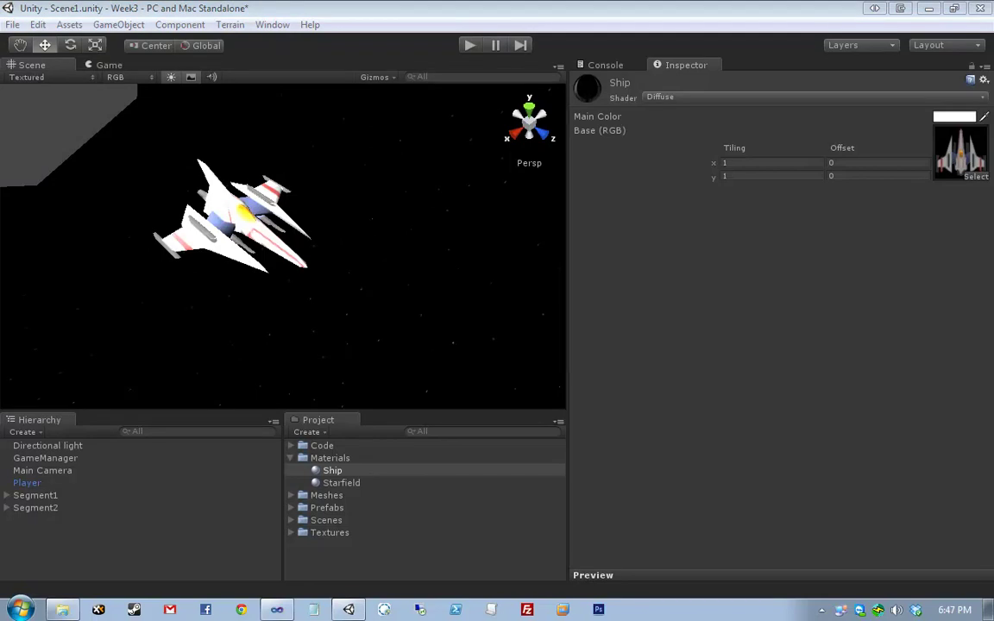
Step: Select the Player ship and orbit the view to bring a gate into sight
click(346, 337)
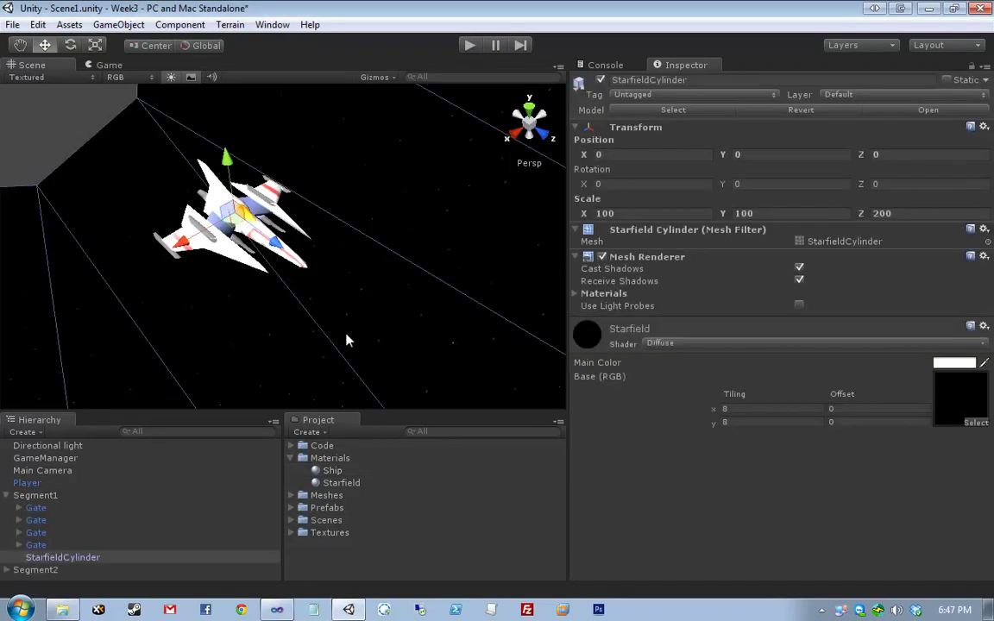
click(240, 253)
alt+drag(240, 253, 481, 267)
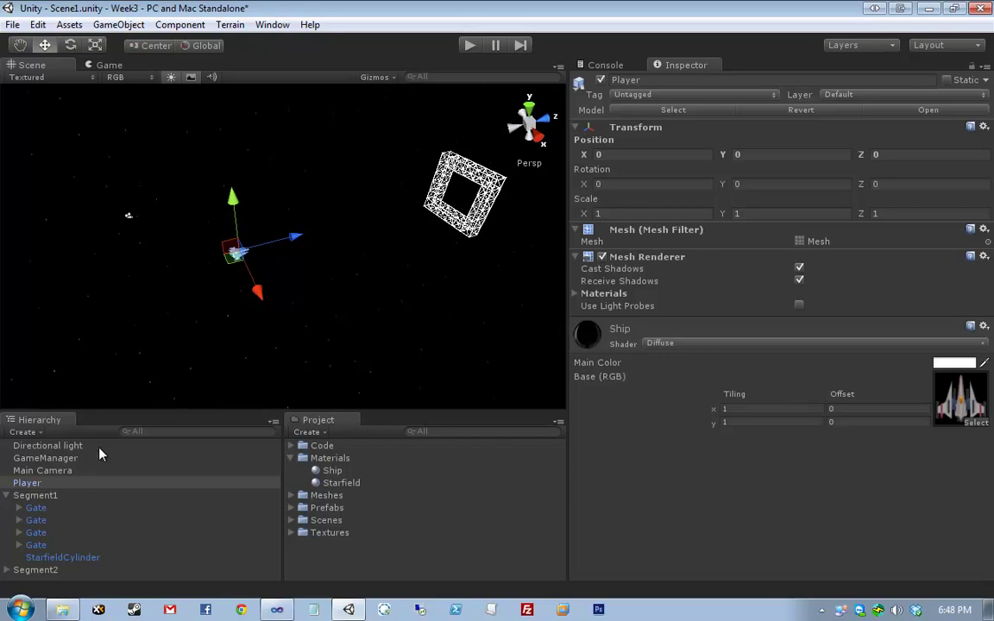
Step: Select the Directional light and orbit the view so the gates line up
click(52, 445)
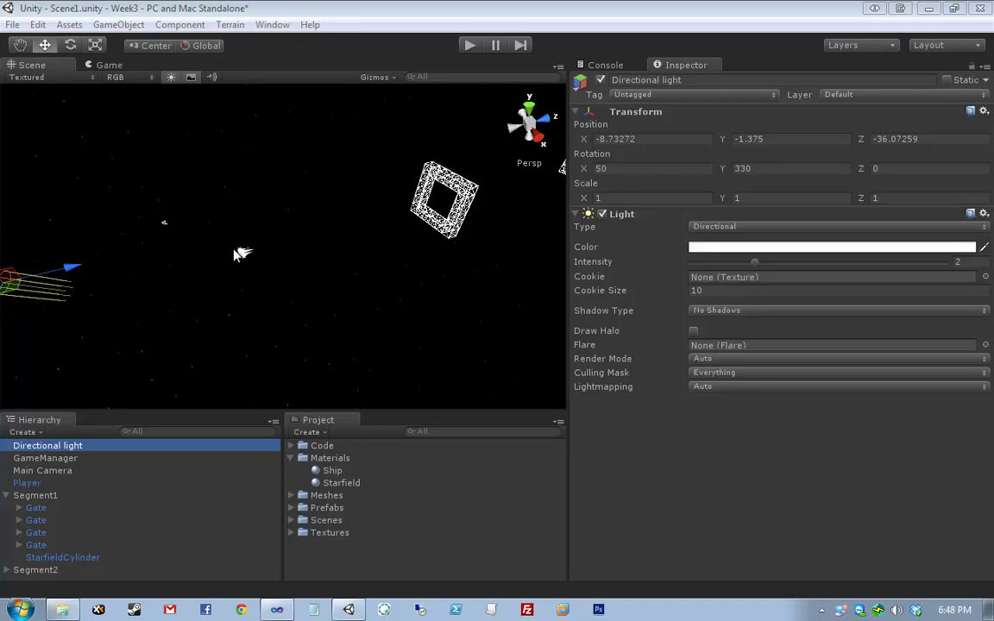
alt+drag(242, 254, 270, 290)
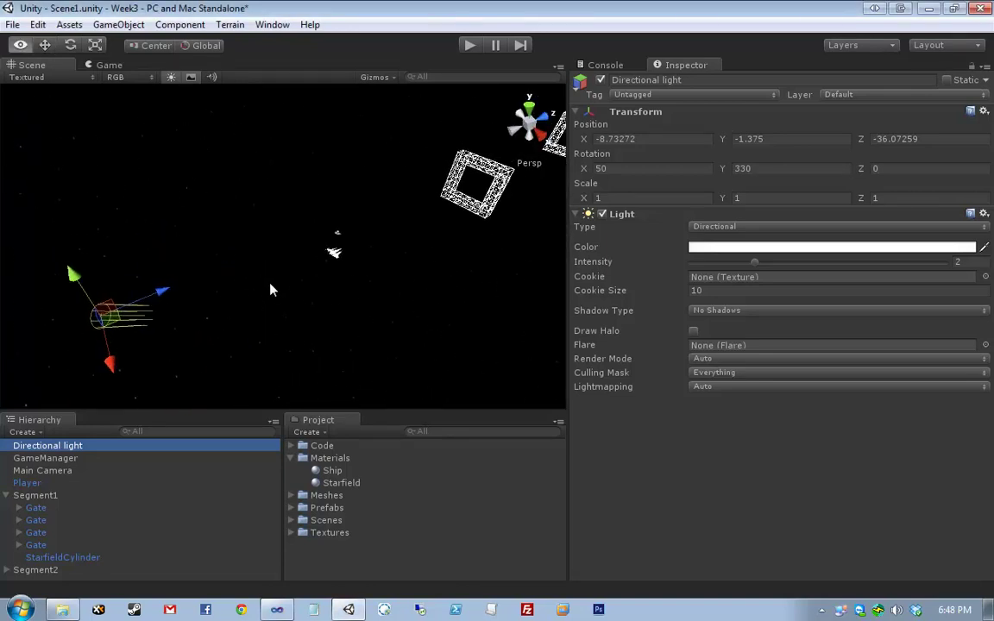
scroll(269, 290, down, 2)
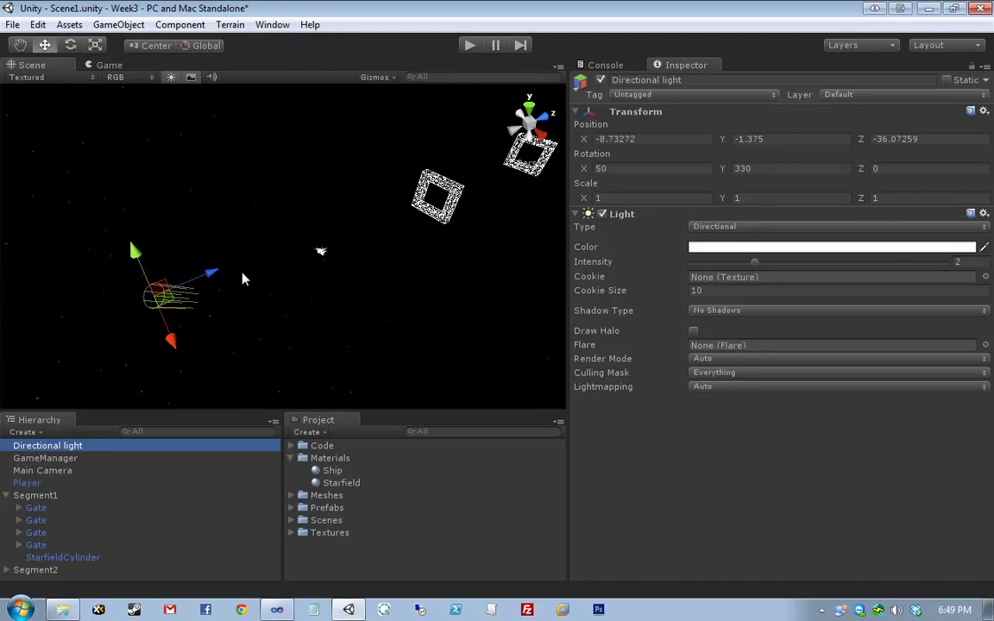
Step: Check the light's Culling Mask, Lightmapping and render mode choices unchanged, then clear the selection
click(714, 373)
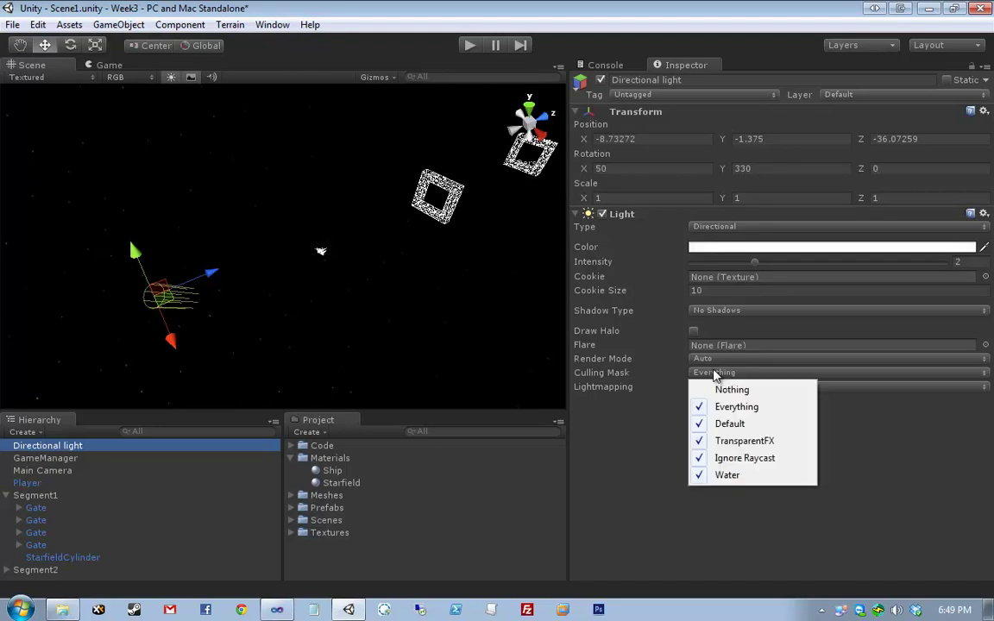
click(573, 453)
click(749, 390)
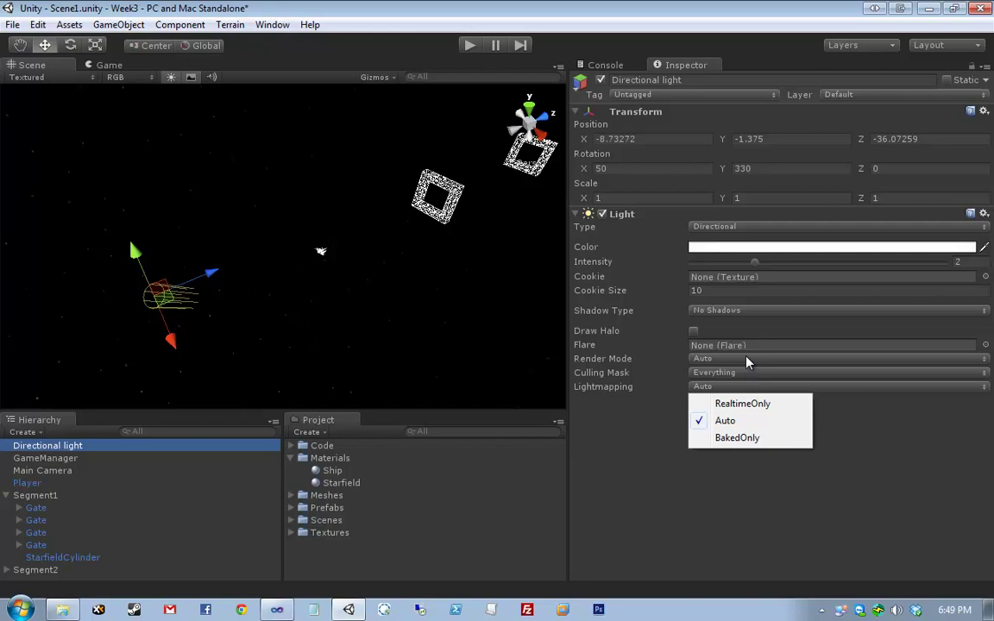
click(747, 358)
click(686, 466)
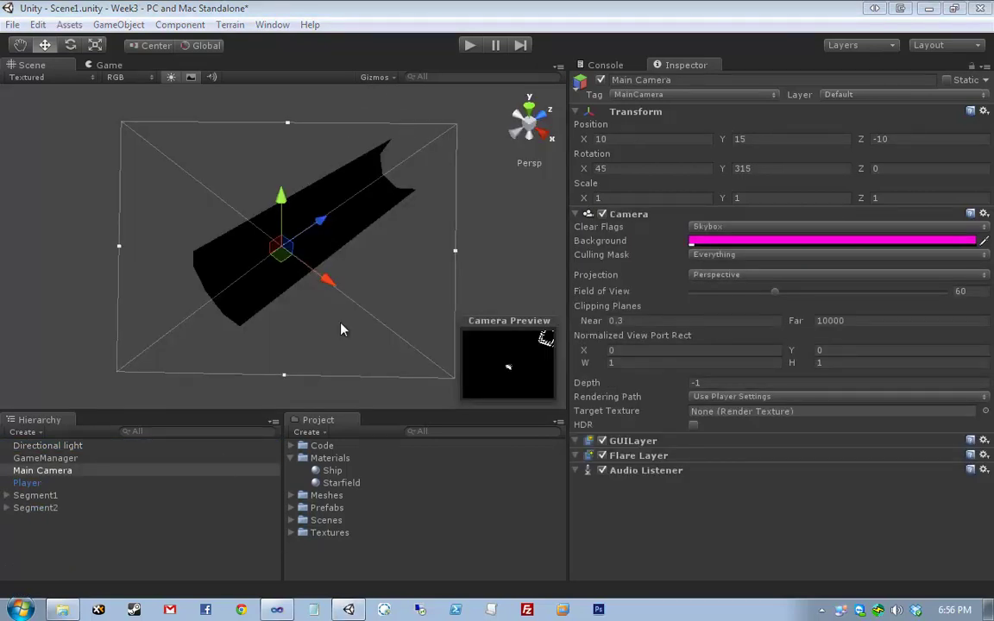
click(361, 286)
scroll(377, 276, up, 10)
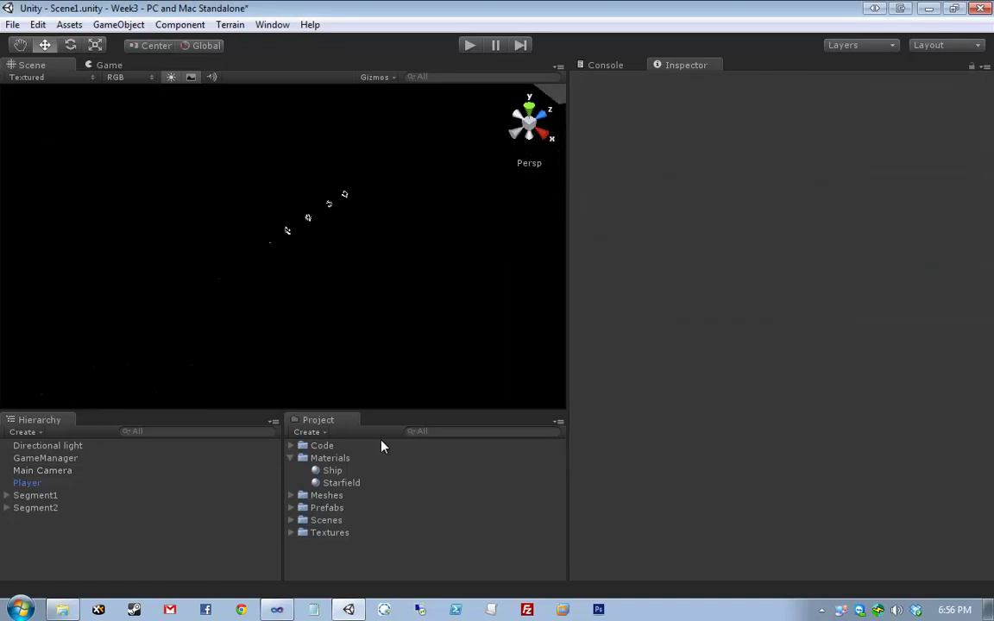
Step: Switch to Visual Studio and bring up the GameManager.cs code
click(349, 609)
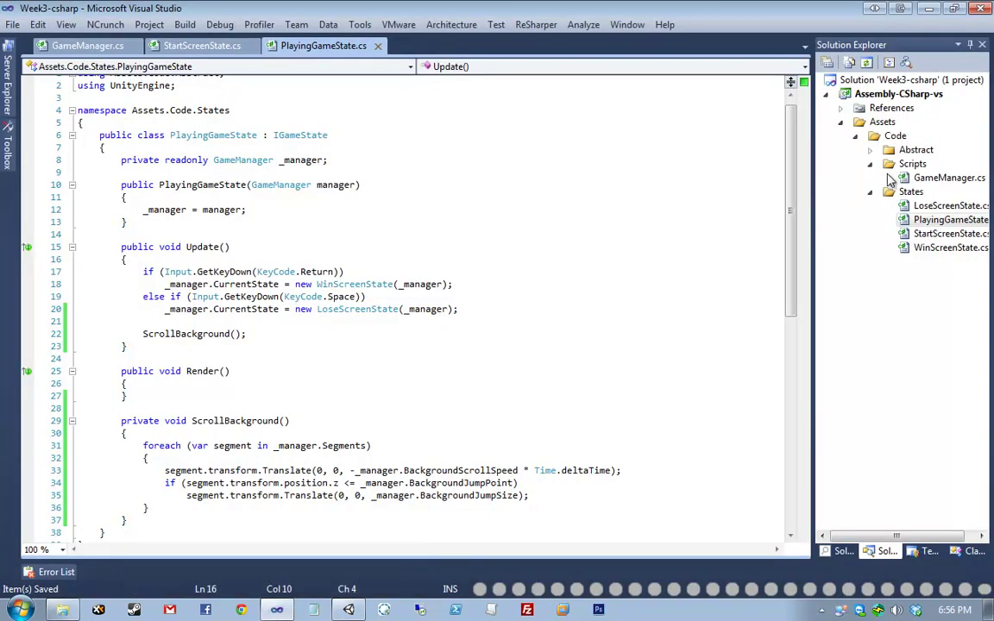
drag(813, 163, 779, 160)
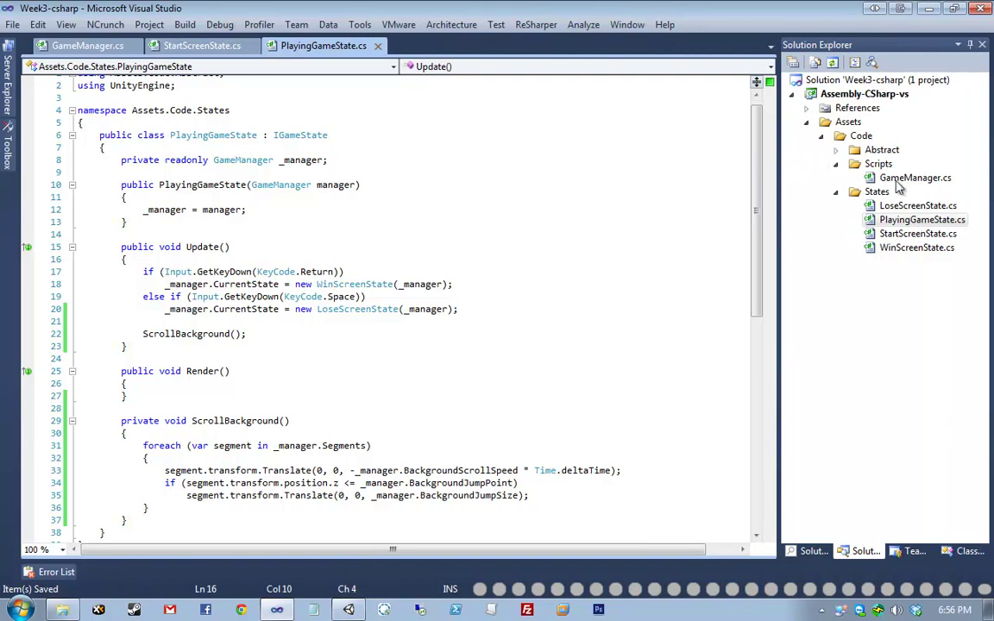
key(ctrl+Tab)
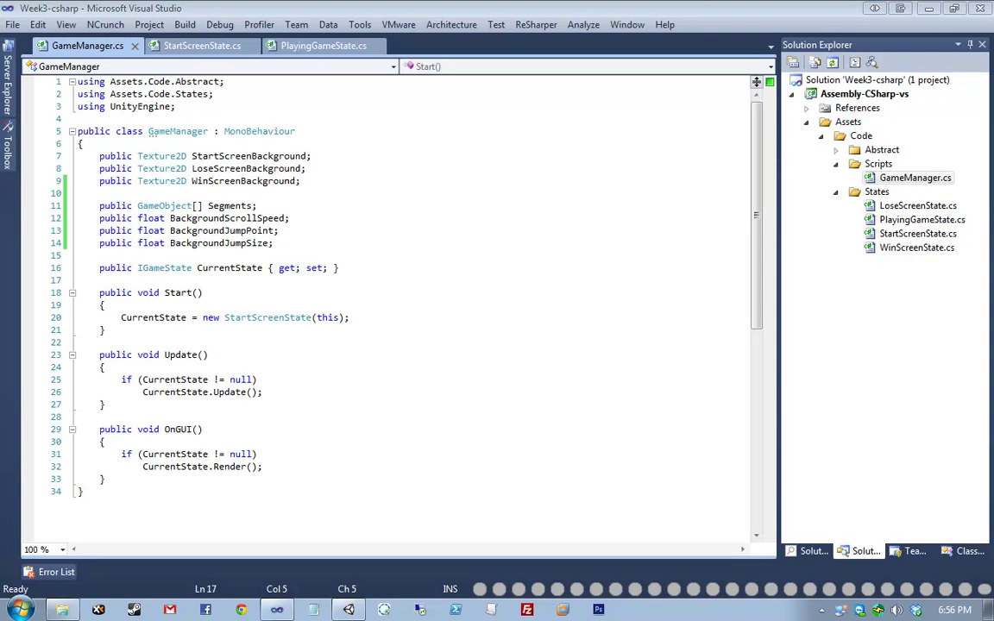
Step: Add a public float PlayerSpeedLataral field below BackgroundJumpSize
click(408, 242)
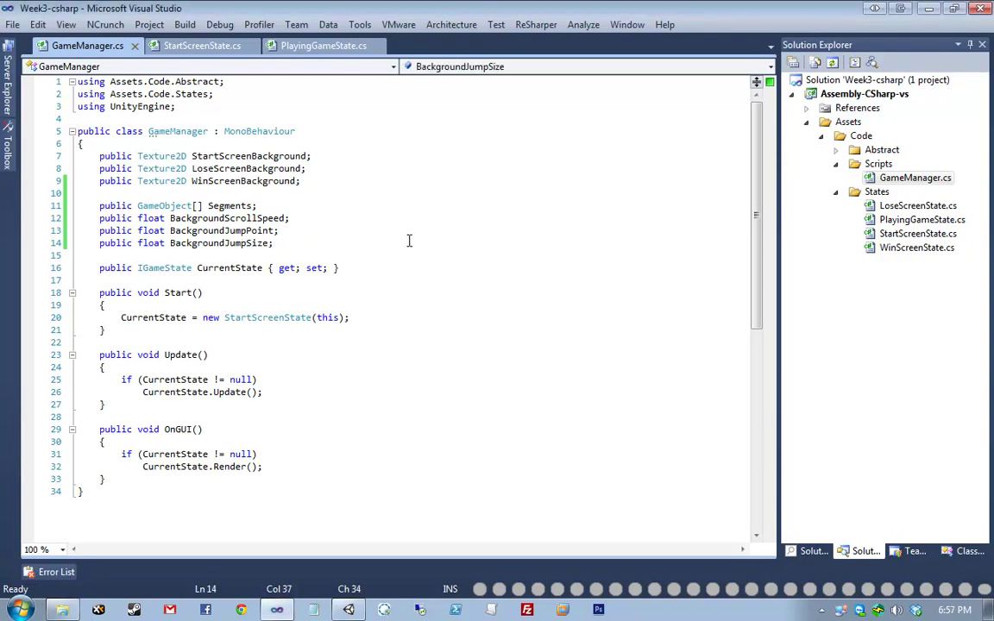
key(Return)
key(Return)
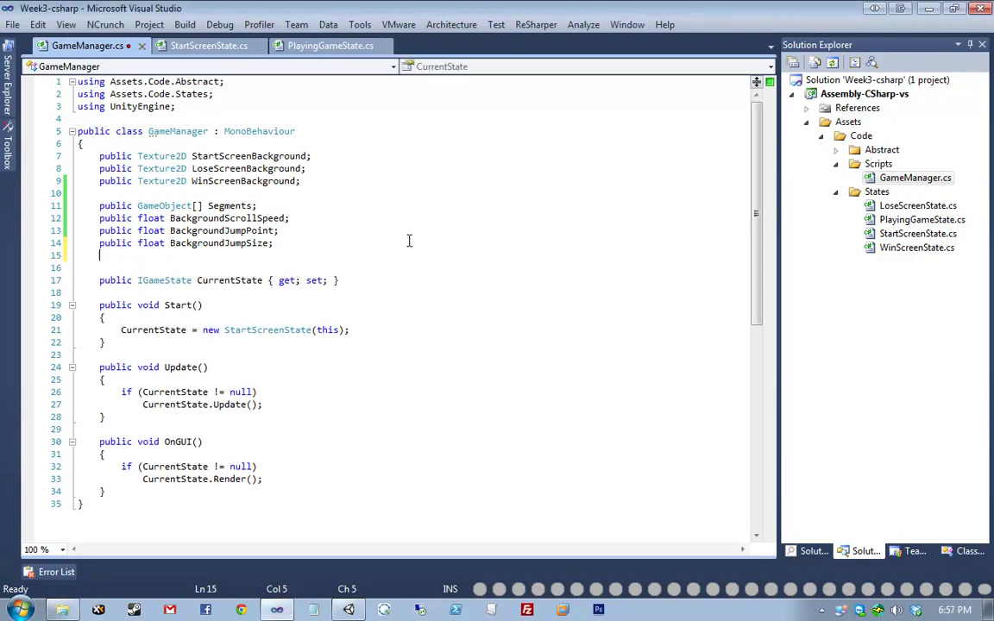
text(public float )
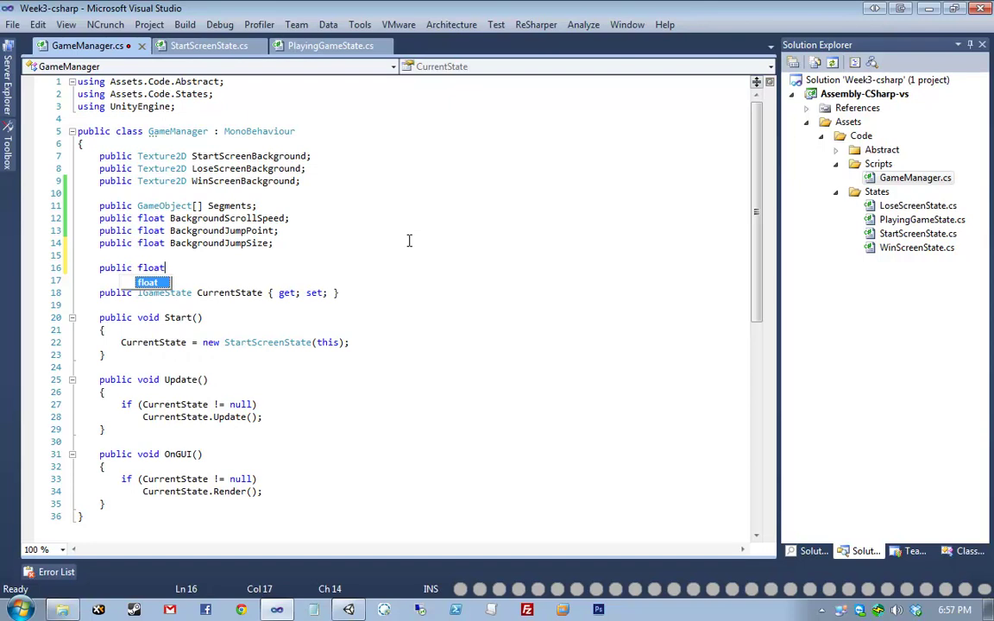
text(PlayerSpe)
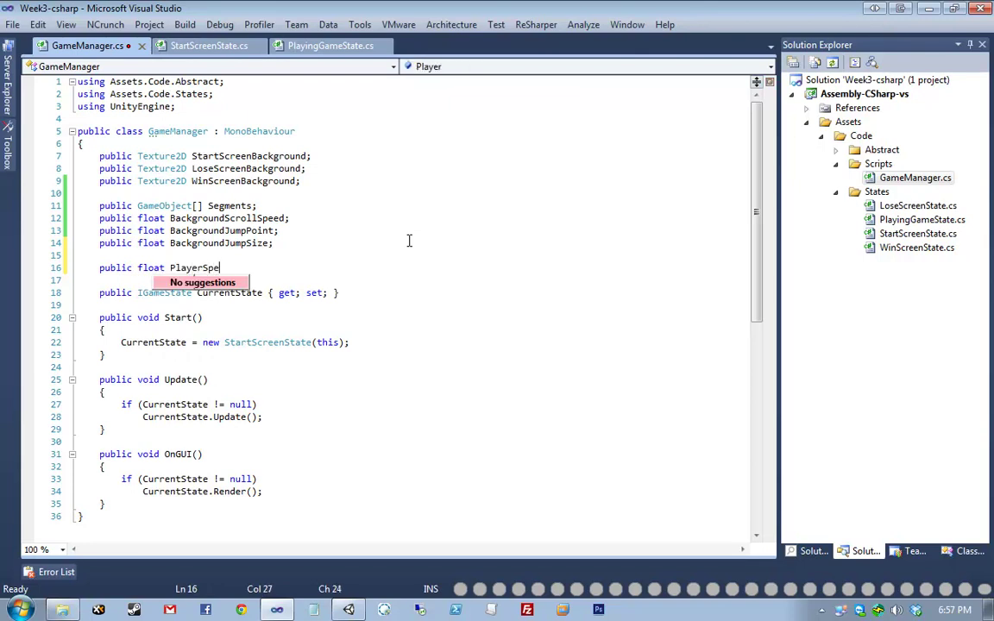
text(edLater)
key(BackSpace)
key(BackSpace)
key(BackSpace)
key(BackSpace)
key(BackSpace)
key(BackSpace)
key(BackSpace)
key(BackSpace)
key(BackSpace)
key(BackSpace)
key(BackSpace)
key(BackSpace)
key(BackSpace)
key(BackSpace)
key(BackSpace)
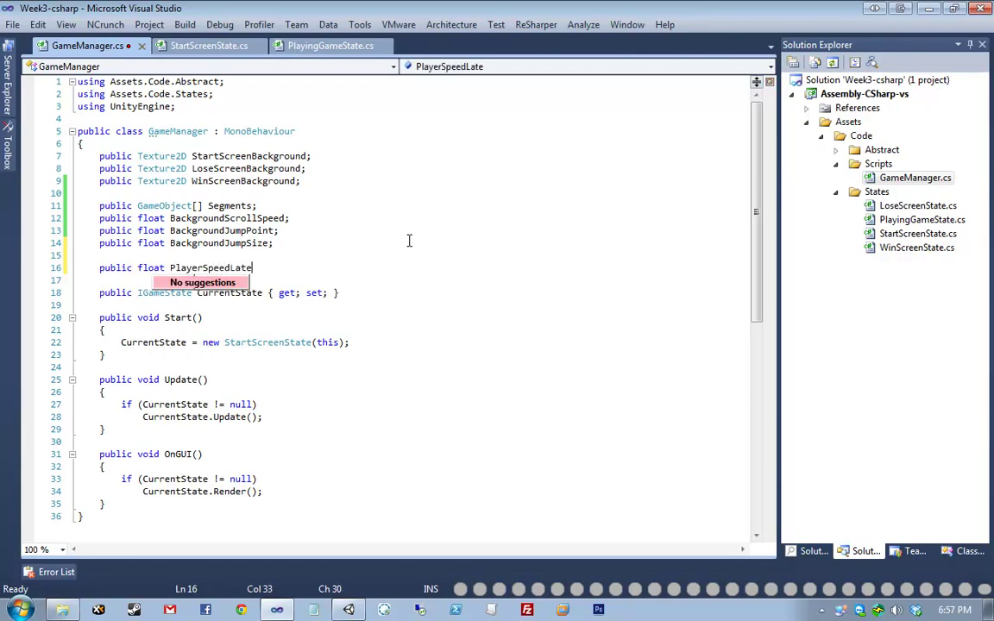
text(layerSpeedlatar)
key(BackSpace)
key(BackSpace)
key(BackSpace)
key(BackSpace)
key(BackSpace)
text(Latarl;)
key(Return)
Step: Correct the first field's spelling, add public float DeadZone, and save the file
text(public)
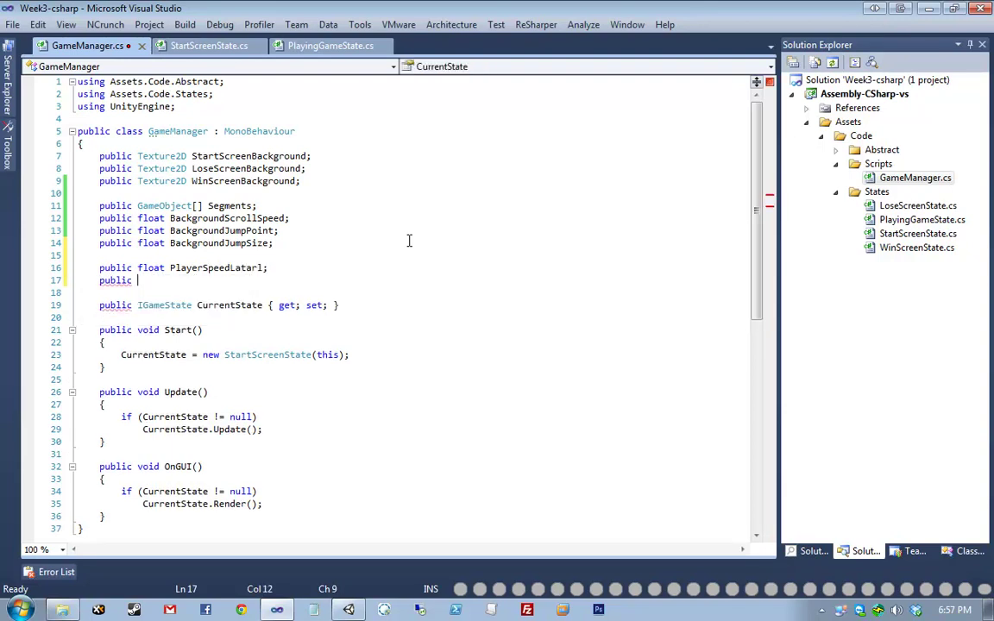
key(Up)
key(End)
key(Left)
key(Left)
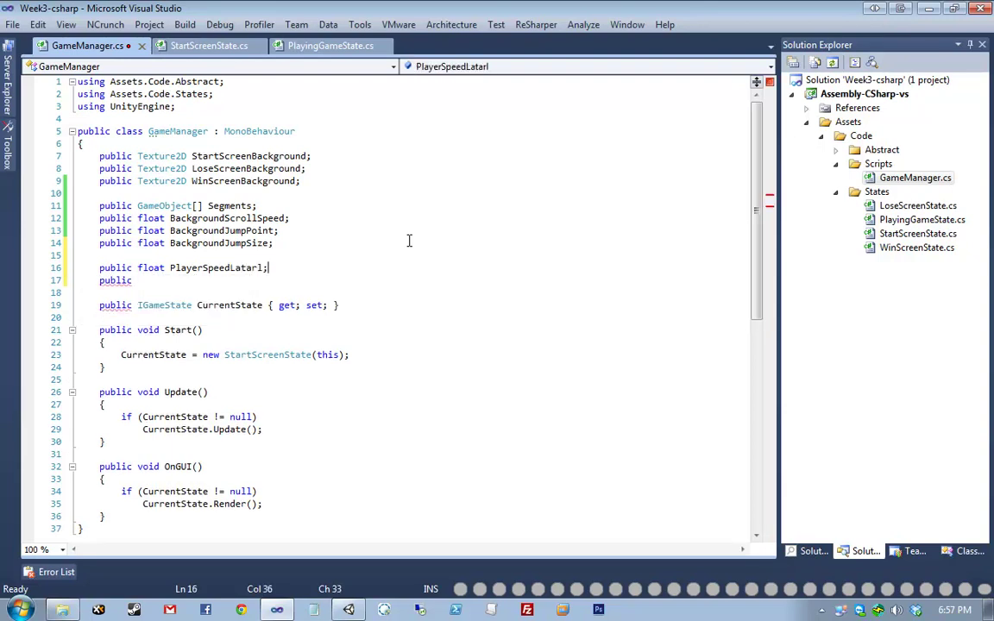
text(a)
key(Down)
text(float P)
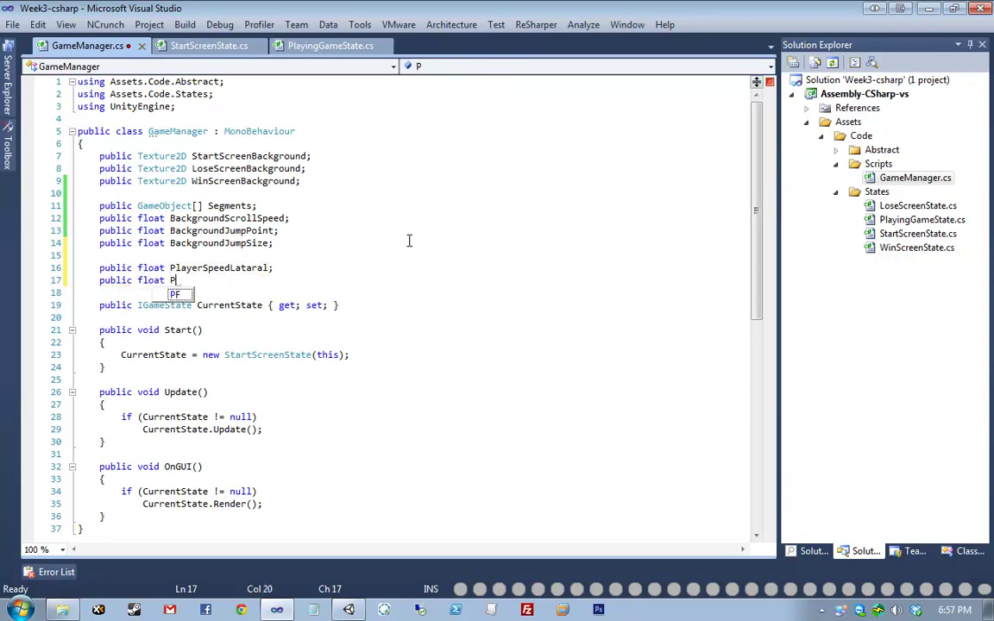
key(BackSpace)
text(DeadZone;)
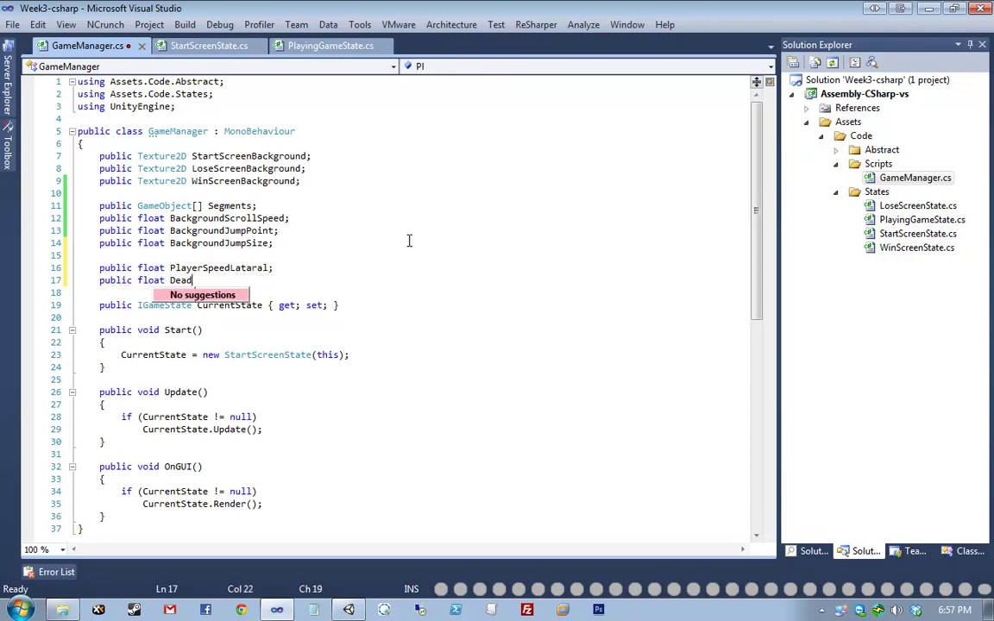
key(ctrl+s)
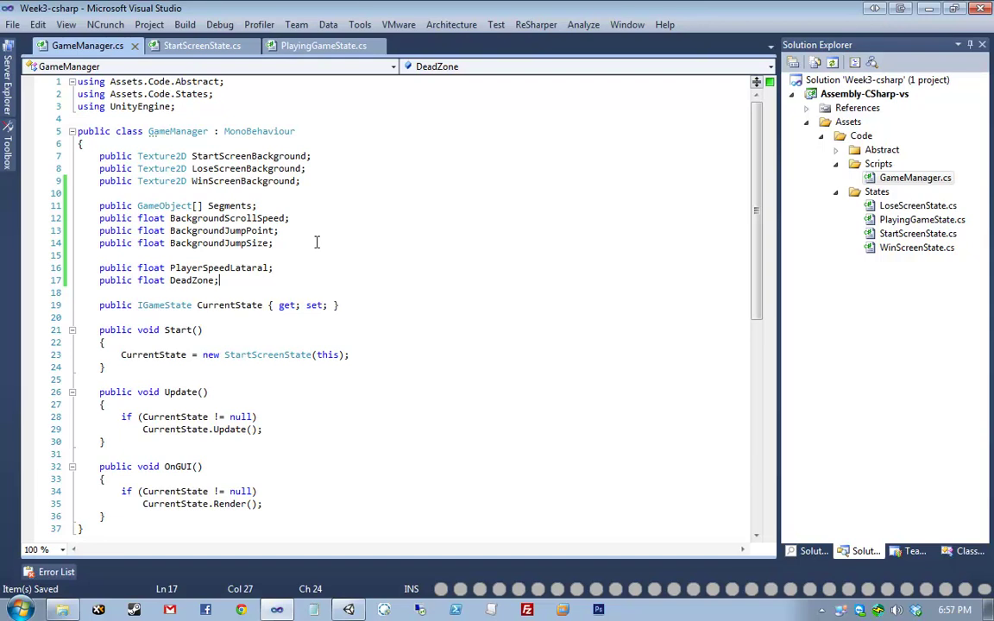
Step: Glance at StartScreenState.cs, return to GameManager.cs, and select the Scripts folder
click(177, 48)
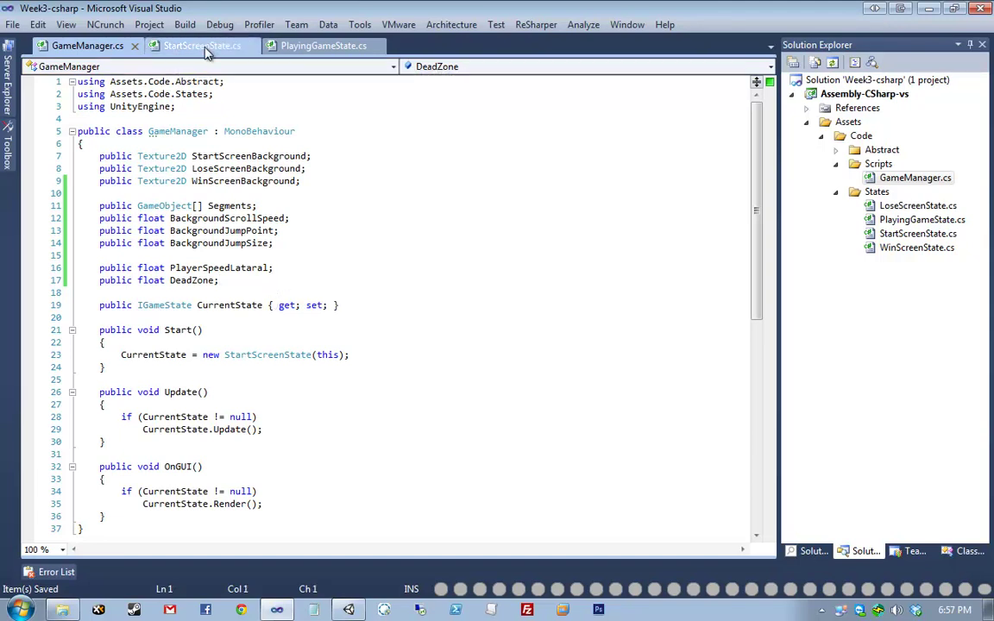
click(95, 46)
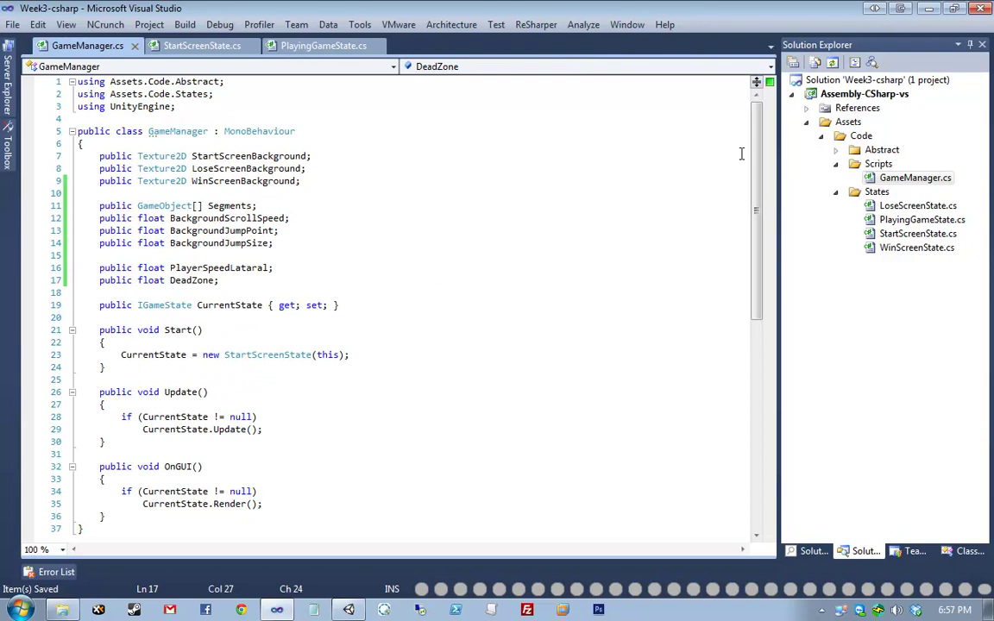
click(876, 164)
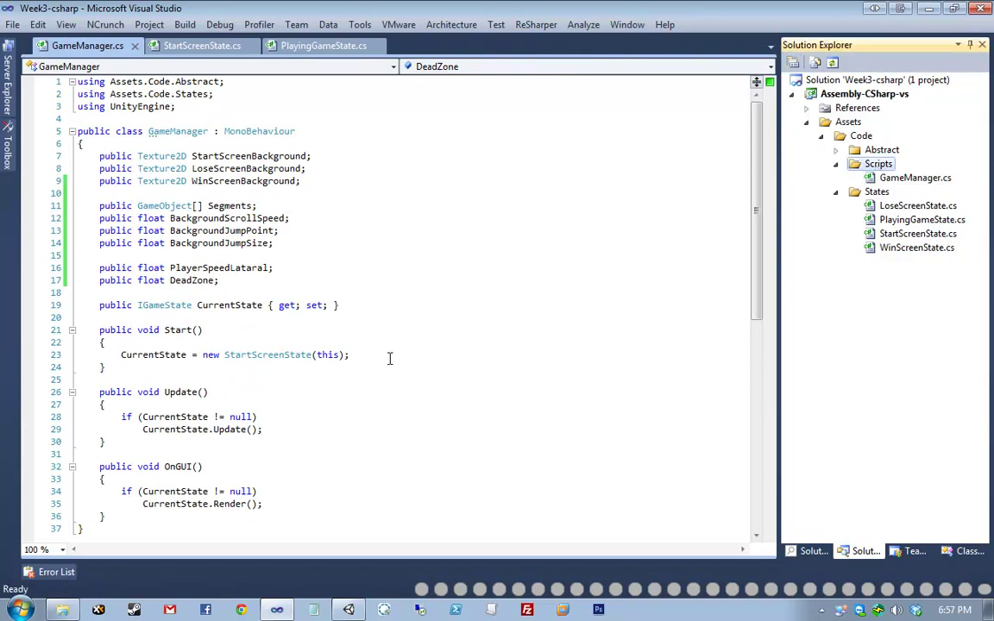
Step: Create a new Player class in the Scripts folder
key(alt+Insert)
key(Return)
text(Player)
key(Return)
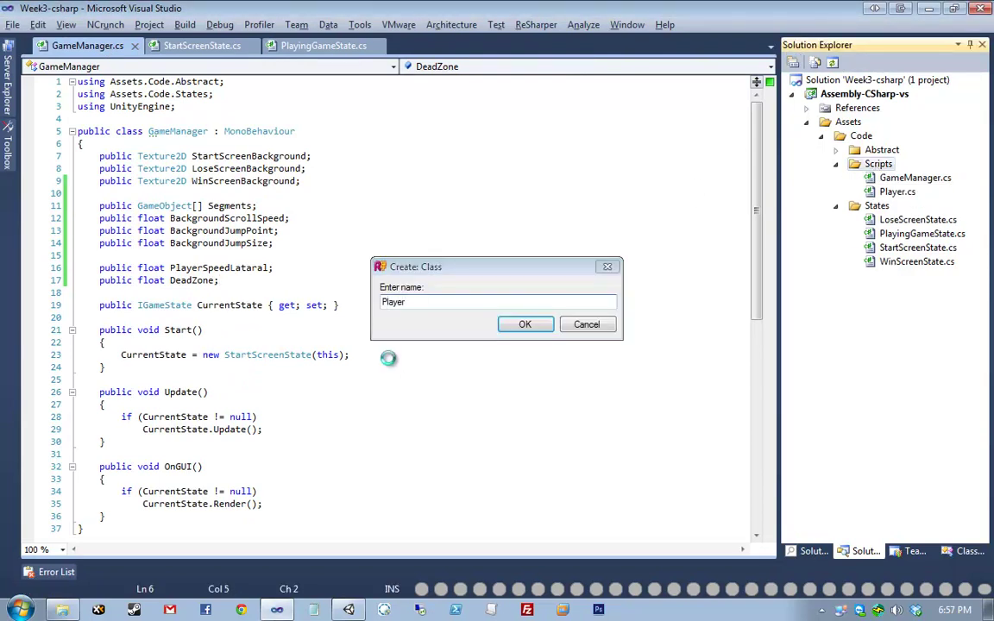
Step: Strip the namespace wrapper and make Player derive from MonoBehaviour, then save
key(ctrl+x)
key(ctrl+x)
key(ctrl+End)
key(BackSpace)
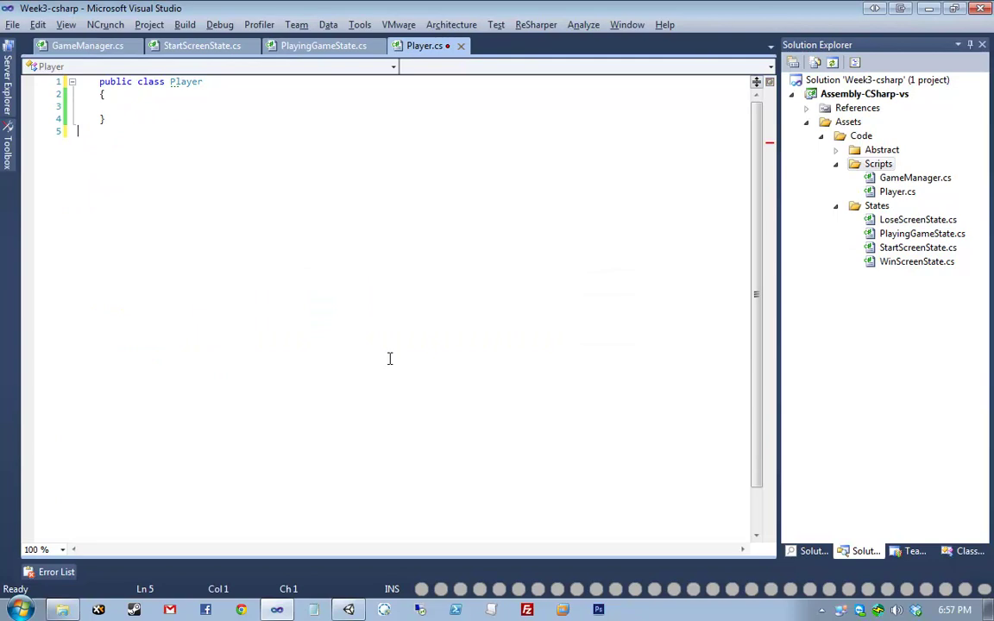
key(Up)
key(Up)
key(Up)
key(Up)
key(End)
text(: MB)
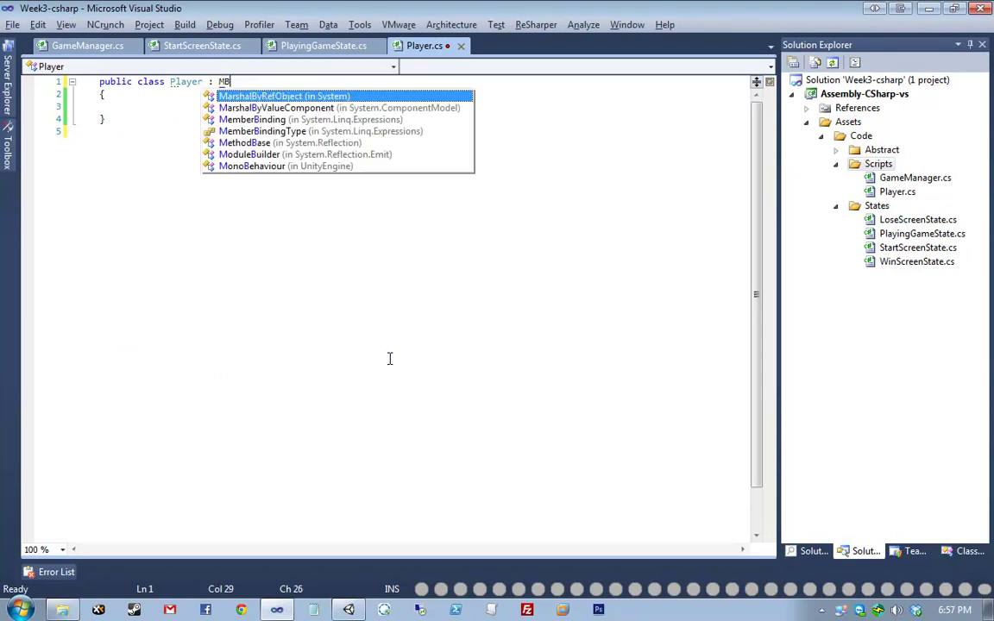
key(Up)
key(Return)
key(Down)
key(Down)
key(Down)
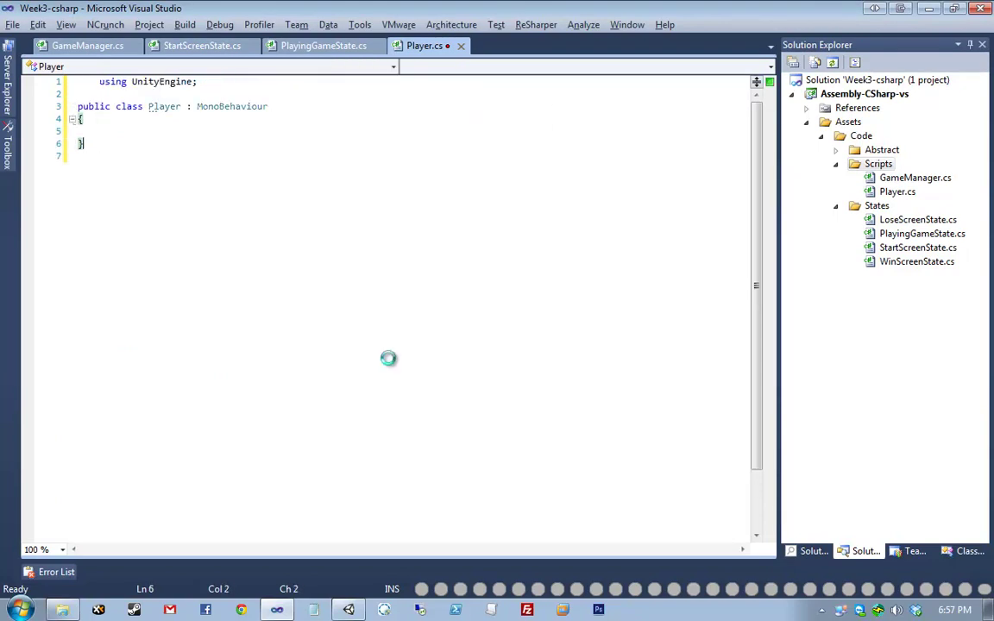
key(ctrl+s)
Step: Tidy the file's indentation and add a public void Start() method body
key(Delete)
key(Up)
key(Tab)
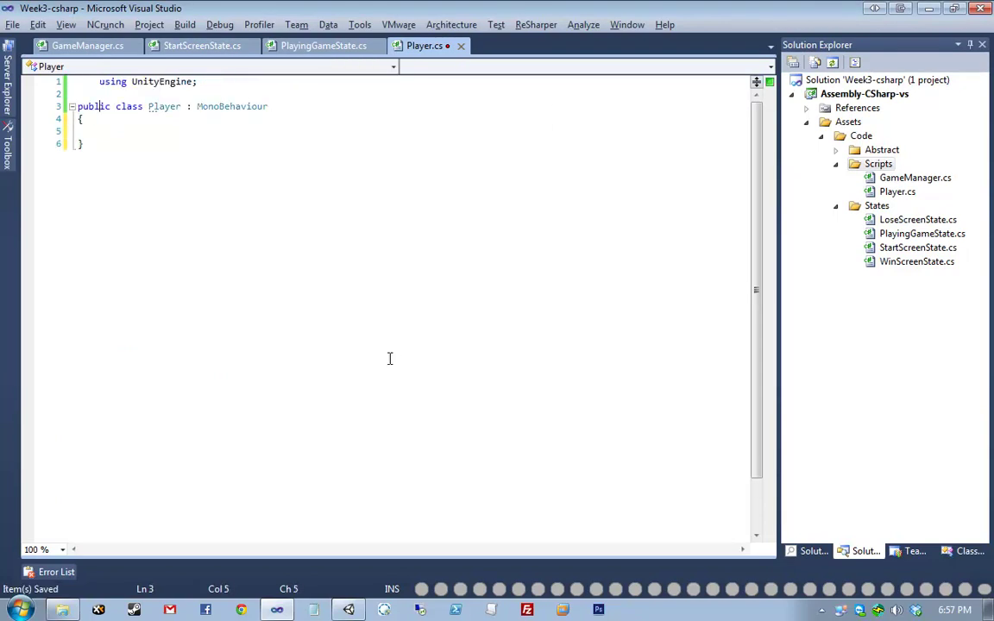
key(BackSpace)
key(Down)
key(Down)
key(Down)
key(Down)
key(End)
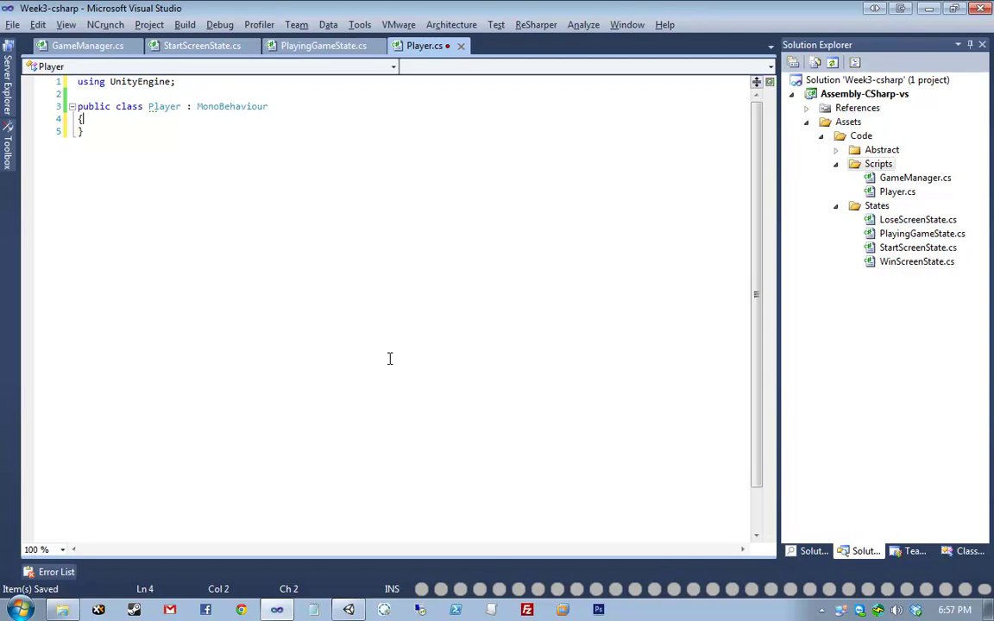
text(public )
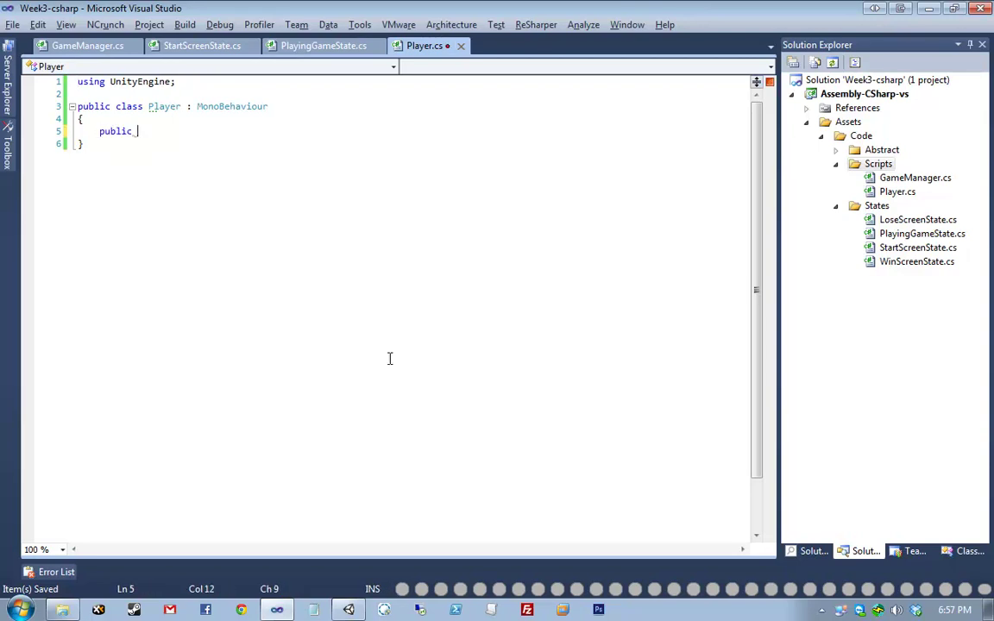
text(void Start())
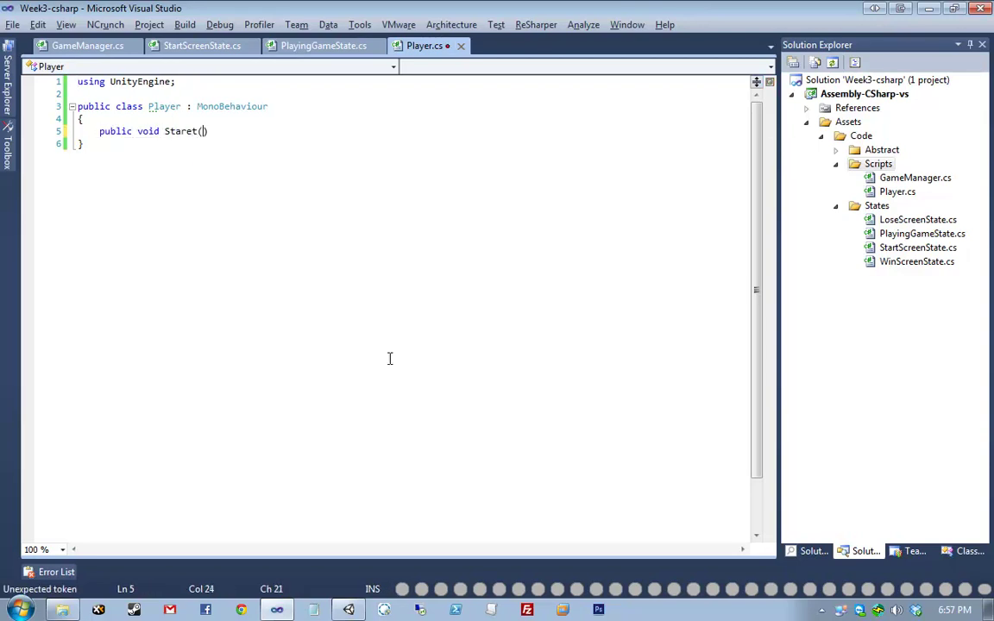
key(ctrl+z)
text(tart())
key(Return)
text({)
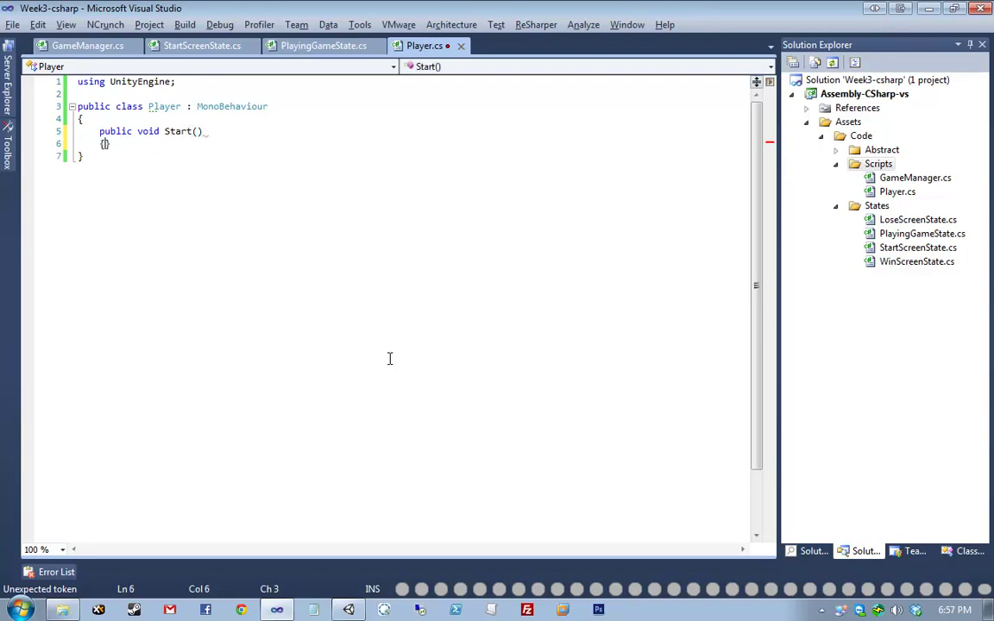
key(Return)
Step: In Start, begin the line _manager = GameObject.Find("GameManager").getcom
text(_manager = )
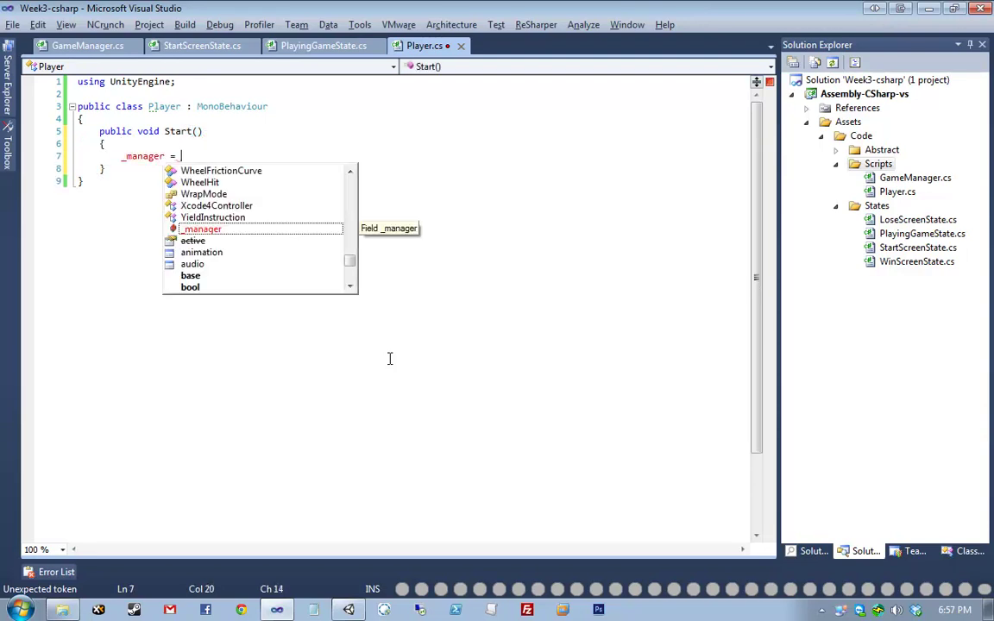
text(GameObject.Find("Gama)
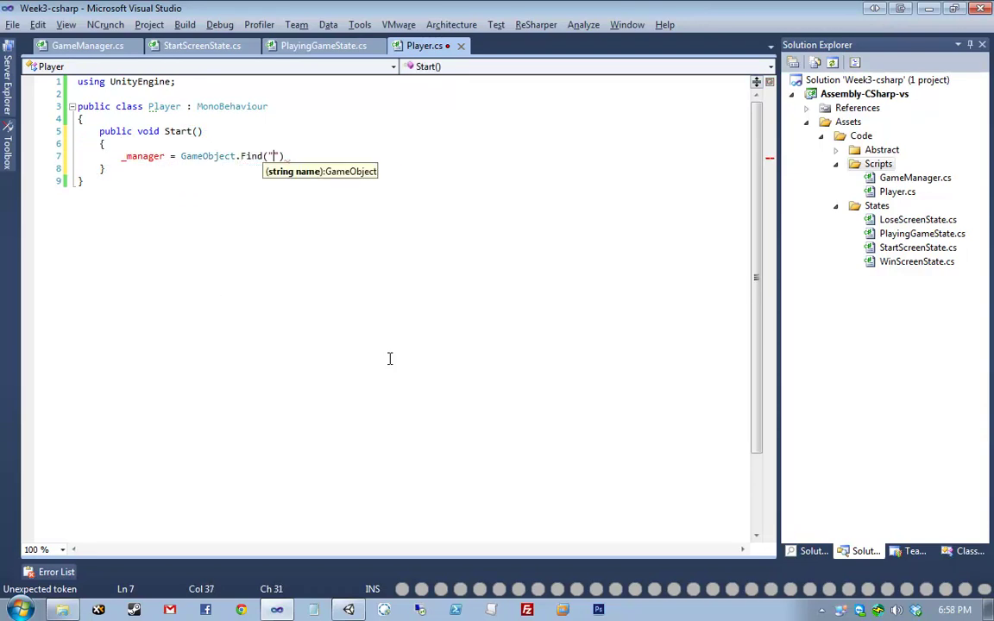
key(BackSpace)
key(BackSpace)
key(BackSpace)
text(ameManager")
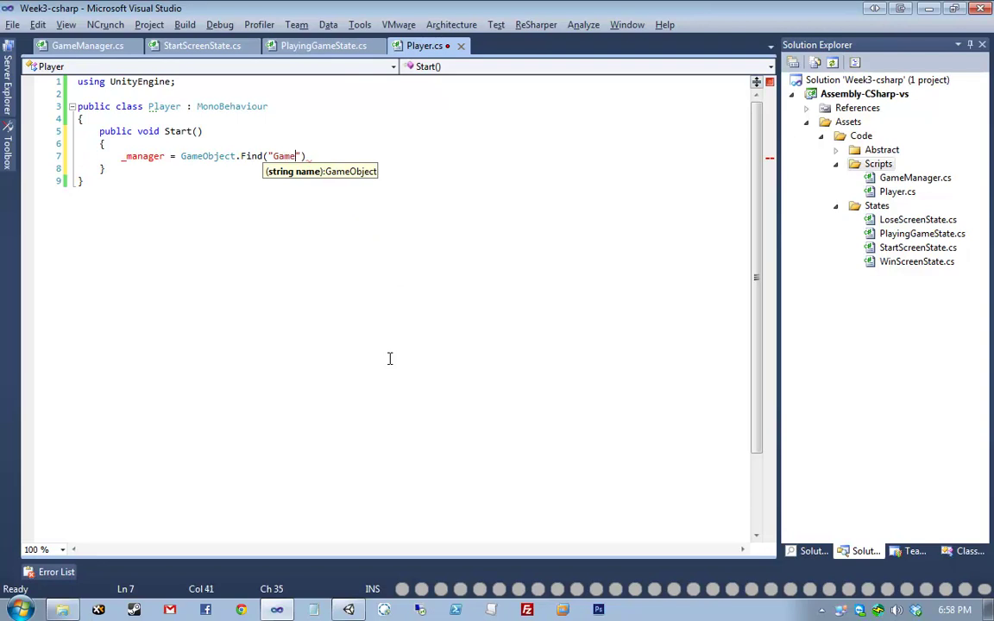
text().getcom)
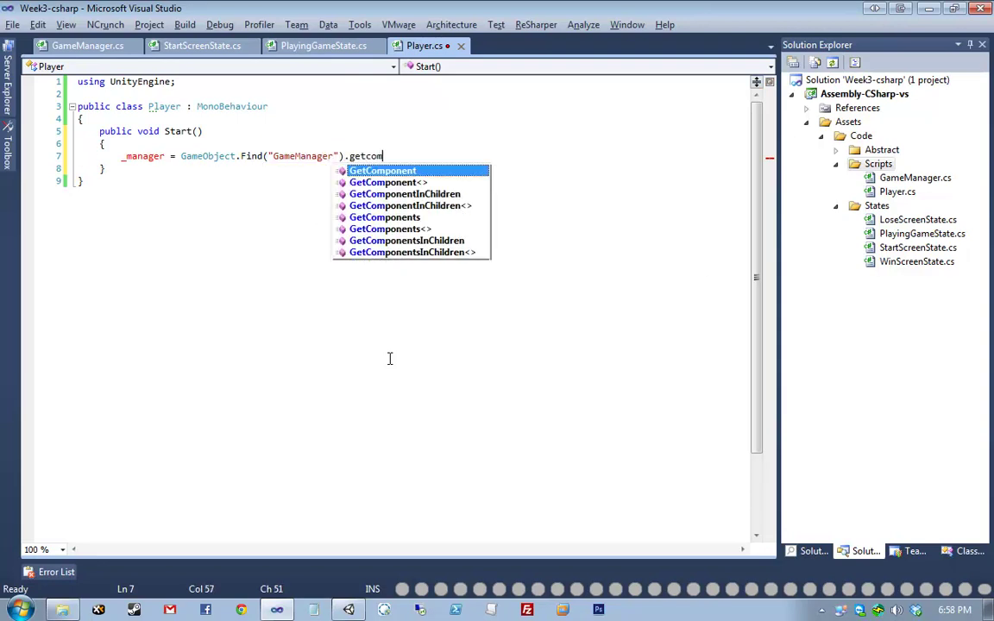
key(Escape)
key(Return)
key(ctrl+z)
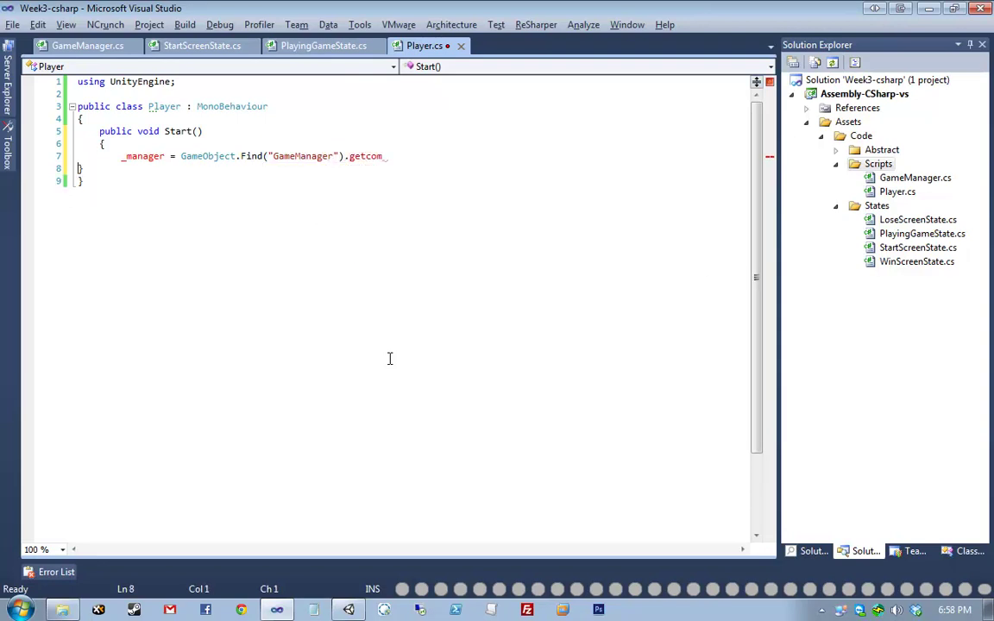
key(End)
Step: Complete the assignment with GetComponent<GameManager>();
key(ctrl+space)
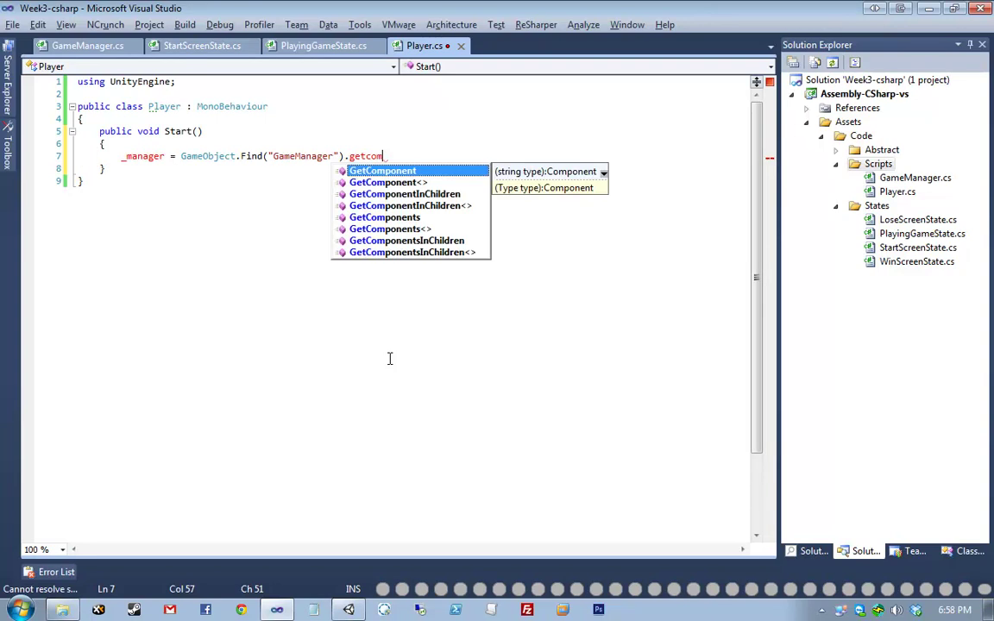
key(Down)
key(Return)
text(GM>()
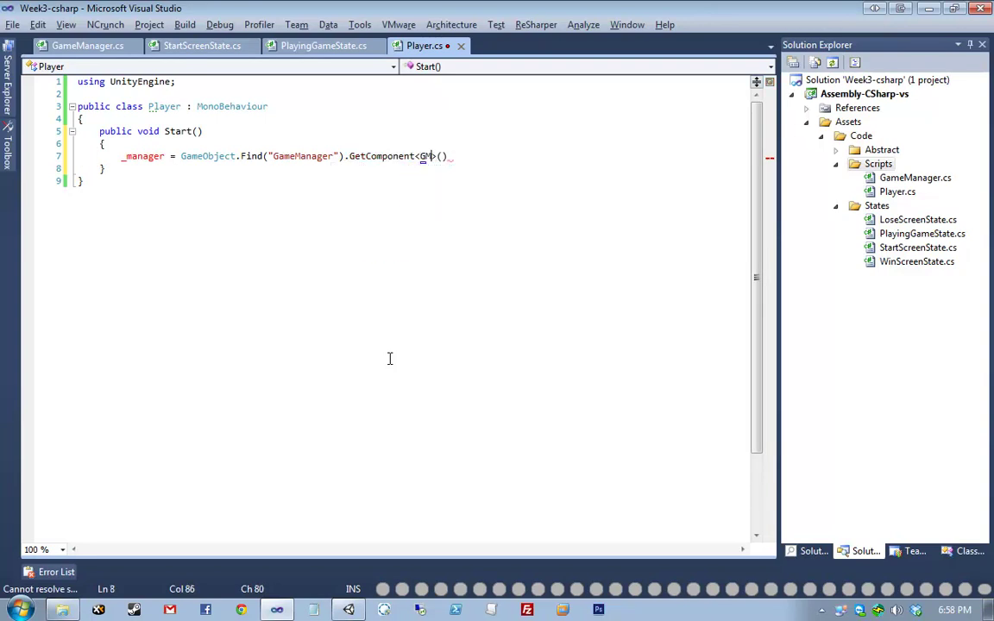
key(ctrl+space)
key(Down)
key(Return)
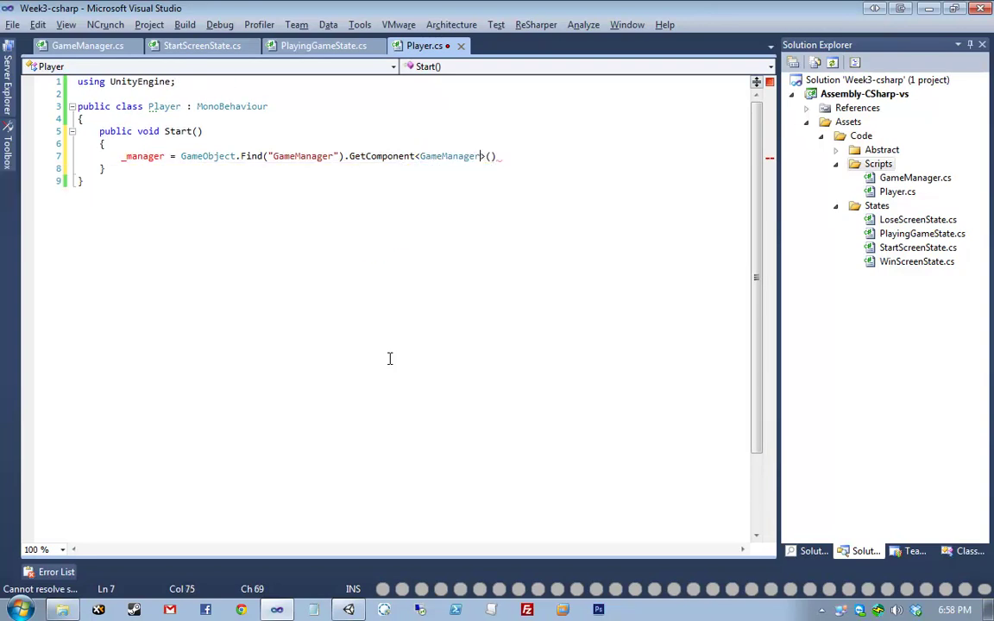
key(Right)
text(();)
Step: Save and generate a private GameManager _manager field via quick-fix, then add lines after Start
key(ctrl+s)
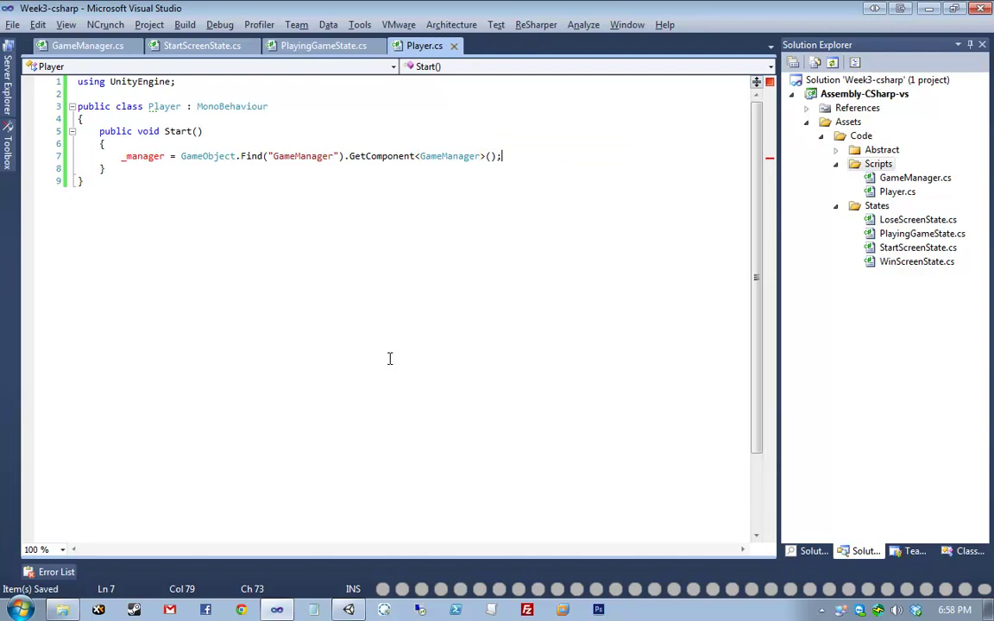
key(Home)
key(alt+Return)
key(Down)
key(Down)
key(Return)
key(Return)
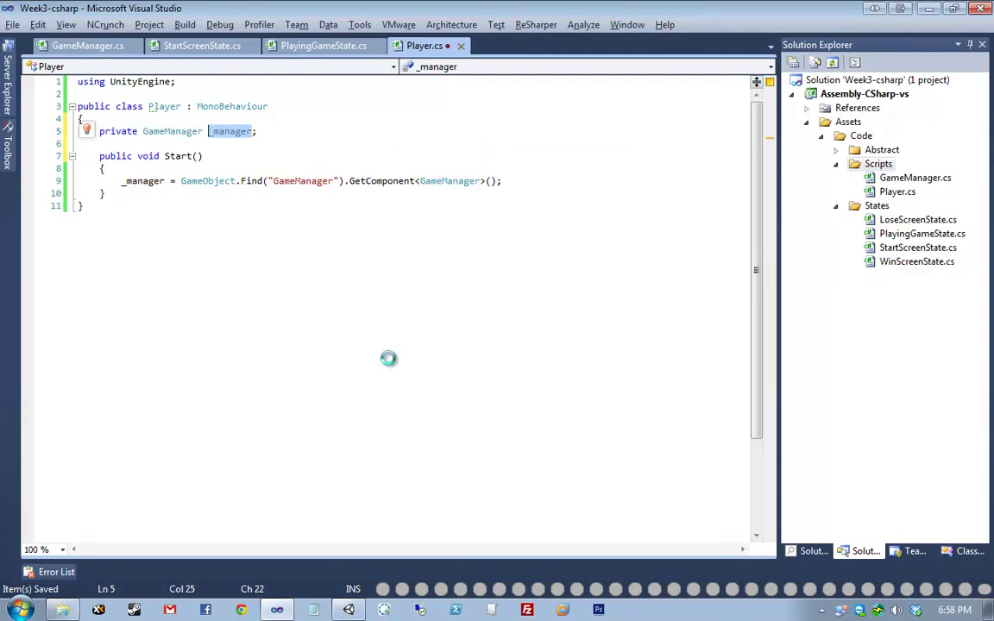
key(Return)
key(Down)
key(Down)
key(Down)
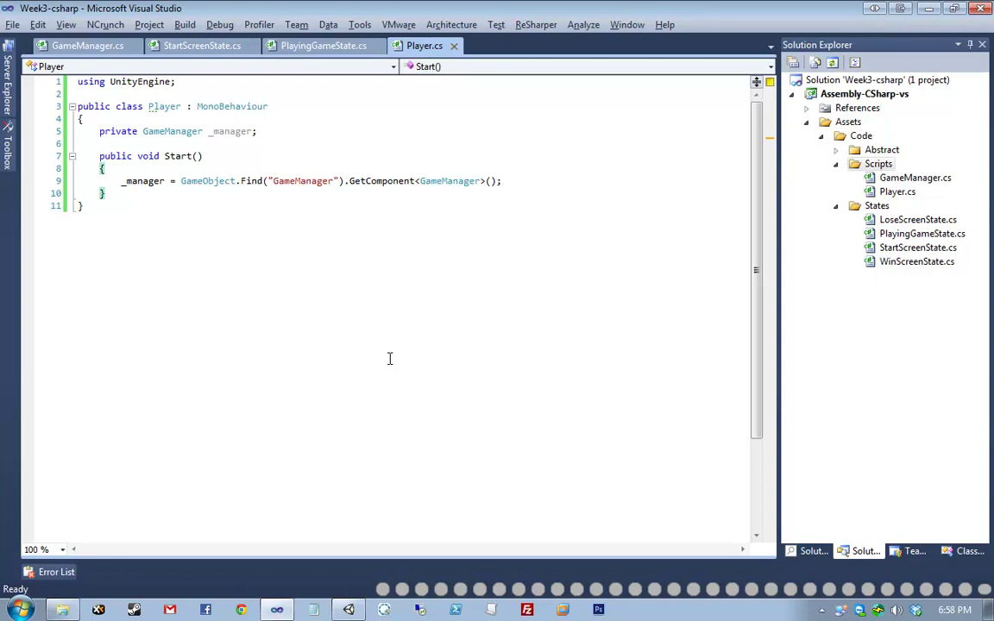
key(Return)
key(Return)
Step: Add an empty public void Update() method and save Player.cs
text(public void U)
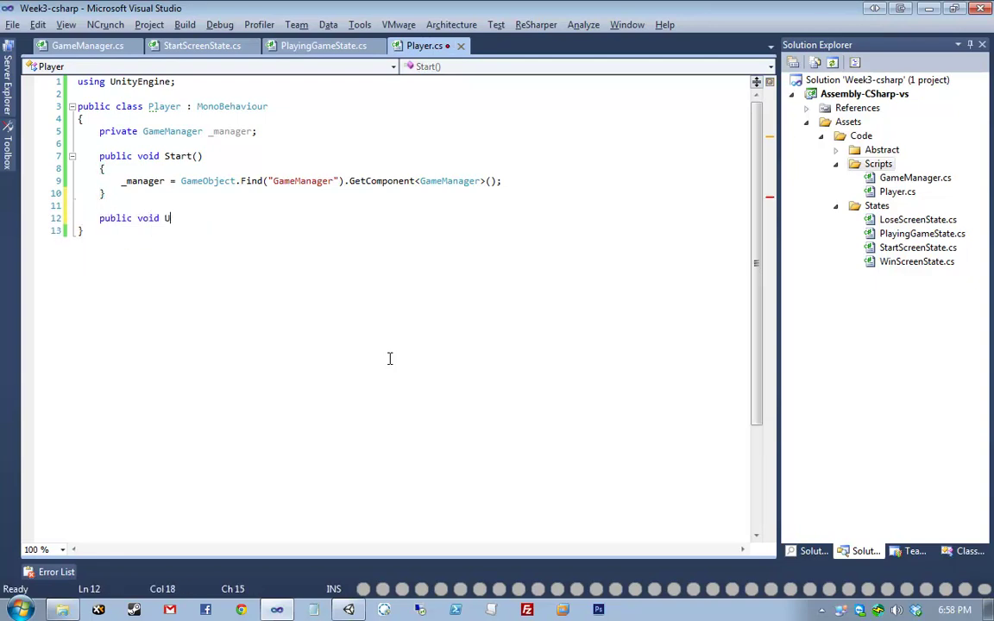
text(pdate())
key(Return)
text({)
key(Return)
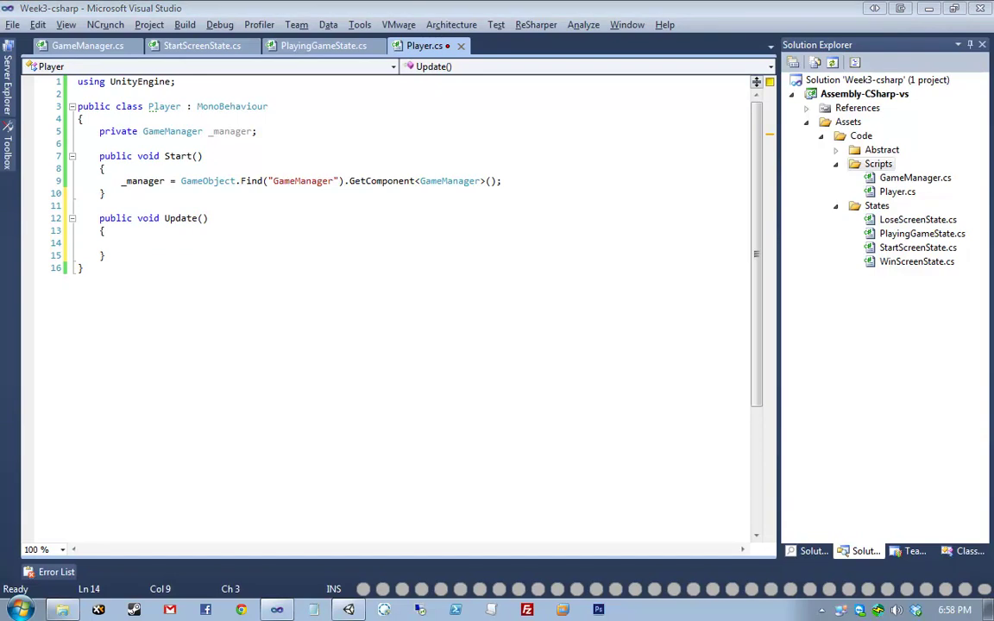
click(189, 250)
click(393, 227)
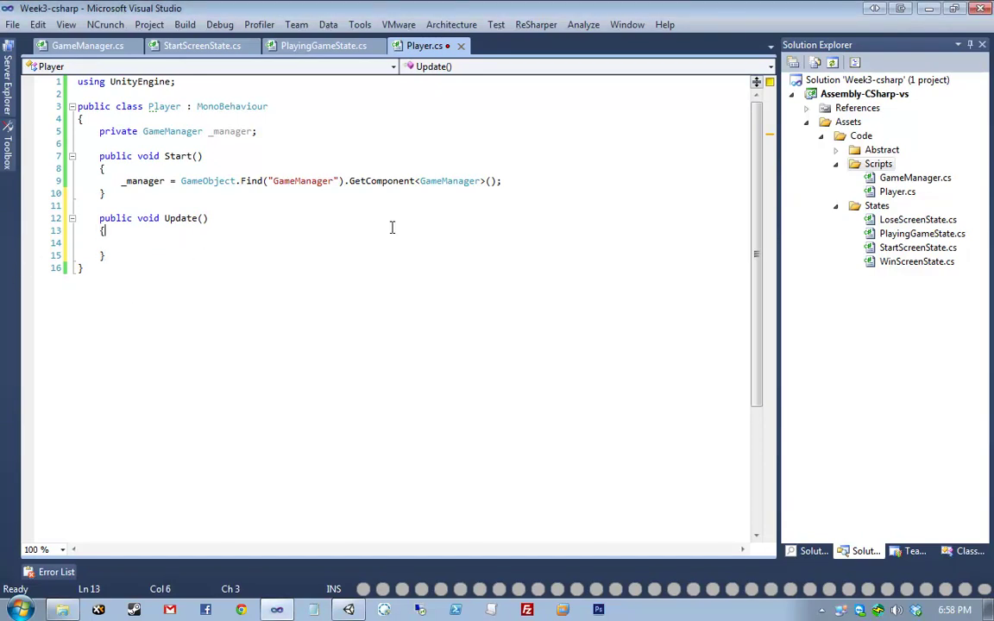
click(414, 241)
key(ctrl+s)
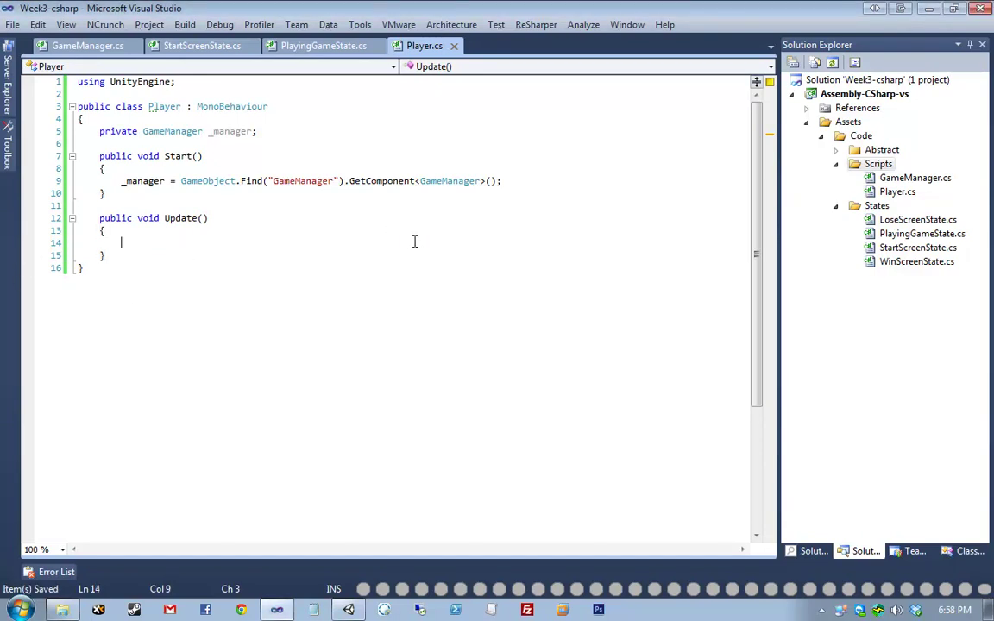
Step: Read horiz and vert via Input.GetAxisRaw and check horiz against ±_manager.DeadZone
text(var horiz =)
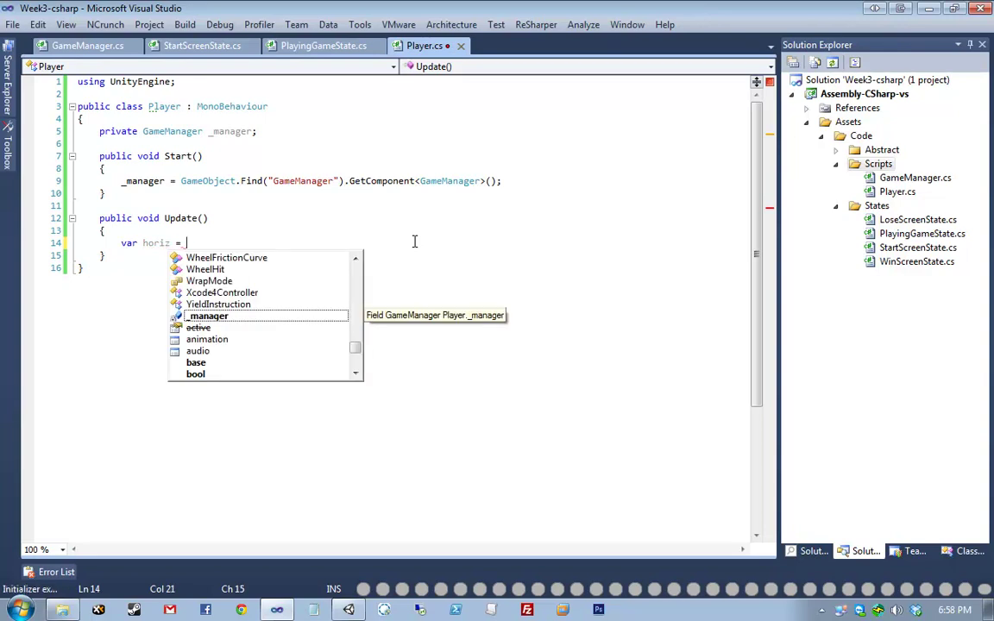
text(Input.)
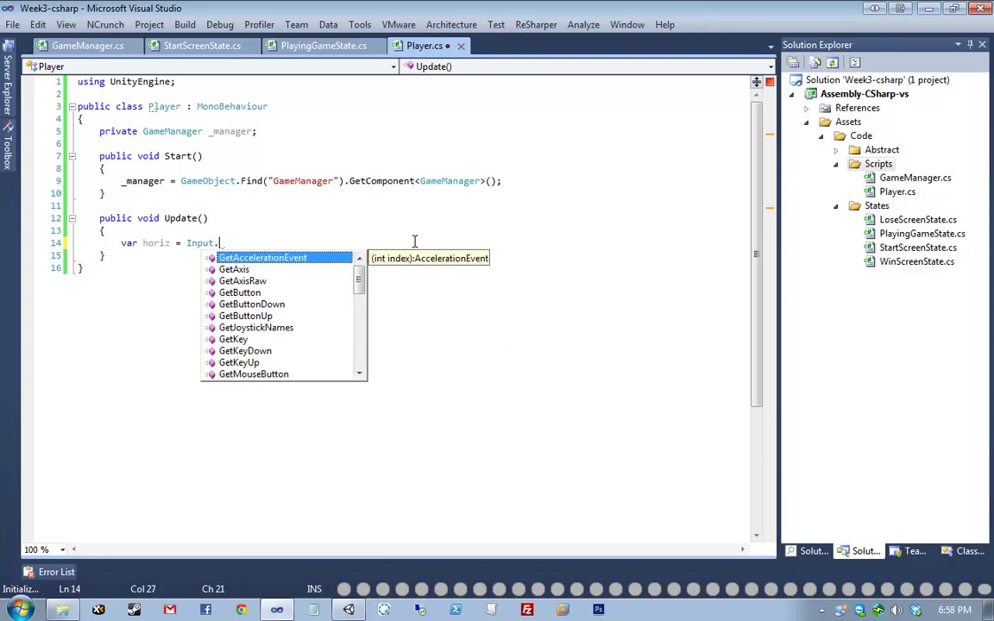
text(getAxisRaw("H)
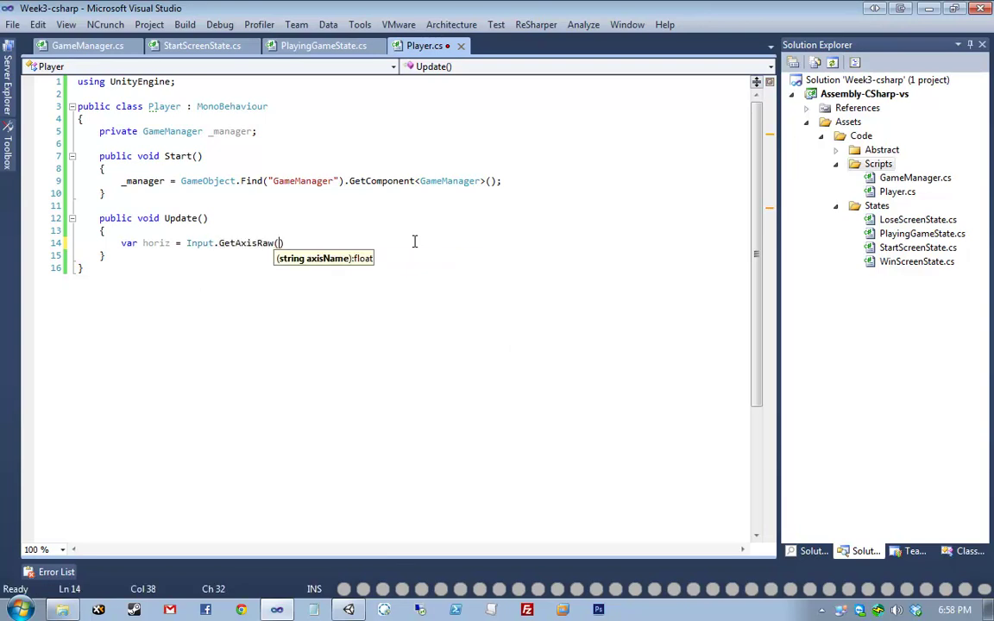
text(oriz)
key(BackSpace)
key(BackSpace)
key(BackSpace)
key(BackSpace)
key(BackSpace)
text(Horizontal");)
key(Return)
text(var v)
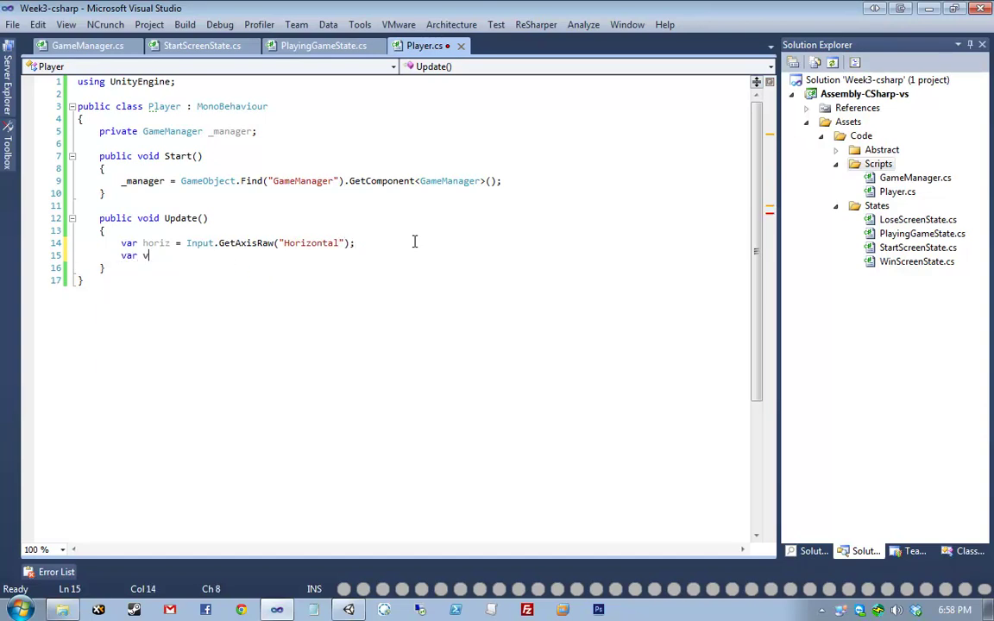
text(ert = Input.GetAxisRaw(")
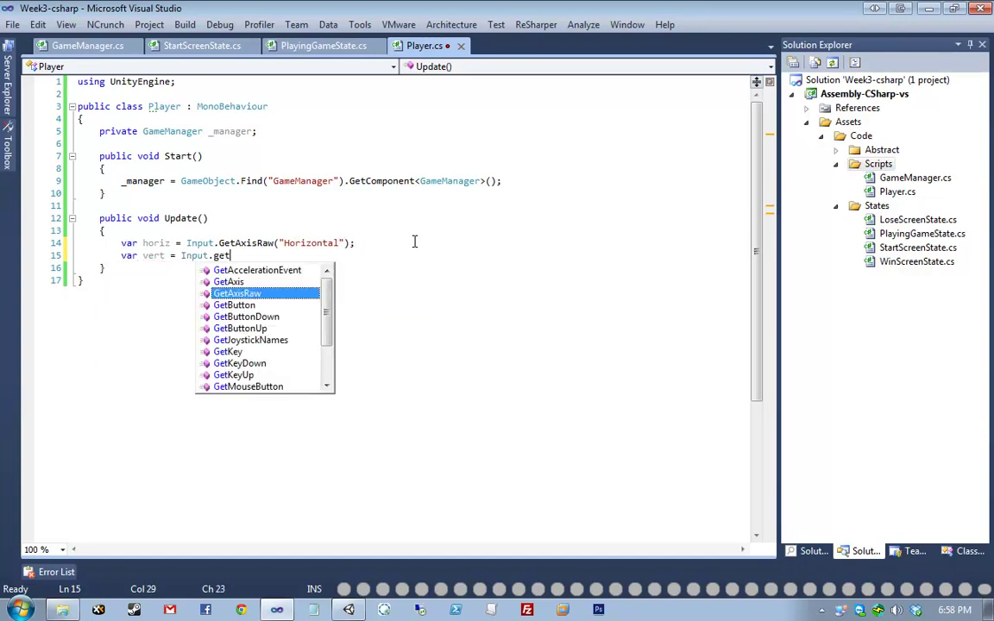
text(Vertical");)
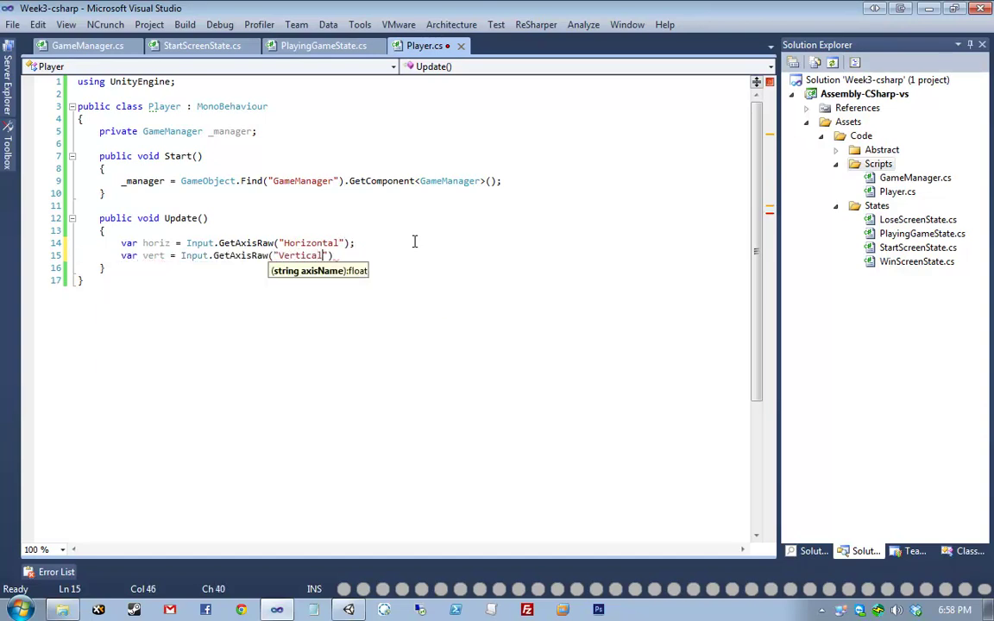
key(Return)
key(Return)
text(if )
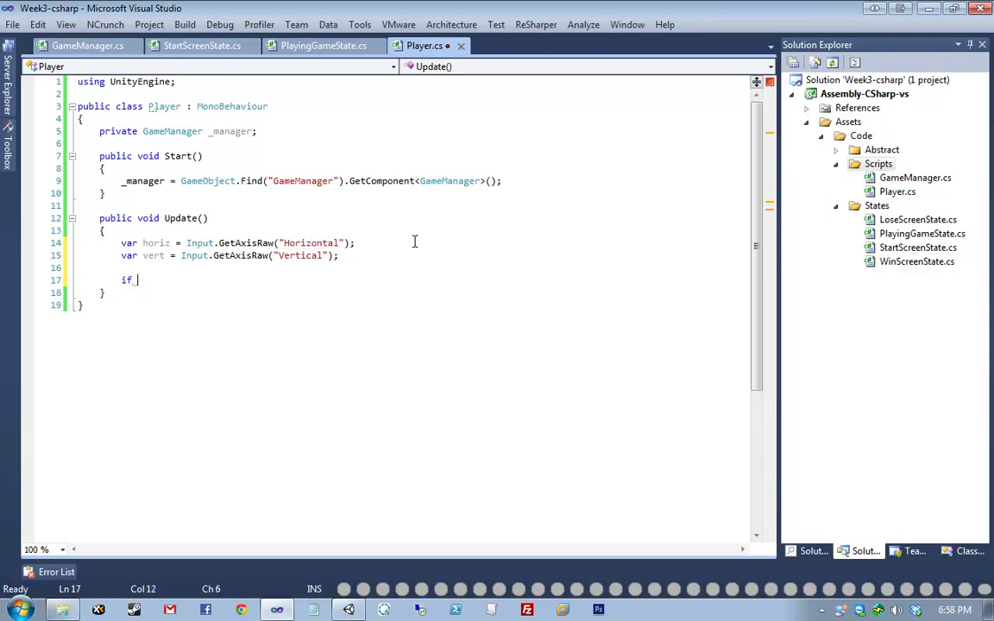
text((horiz > _manager.de)
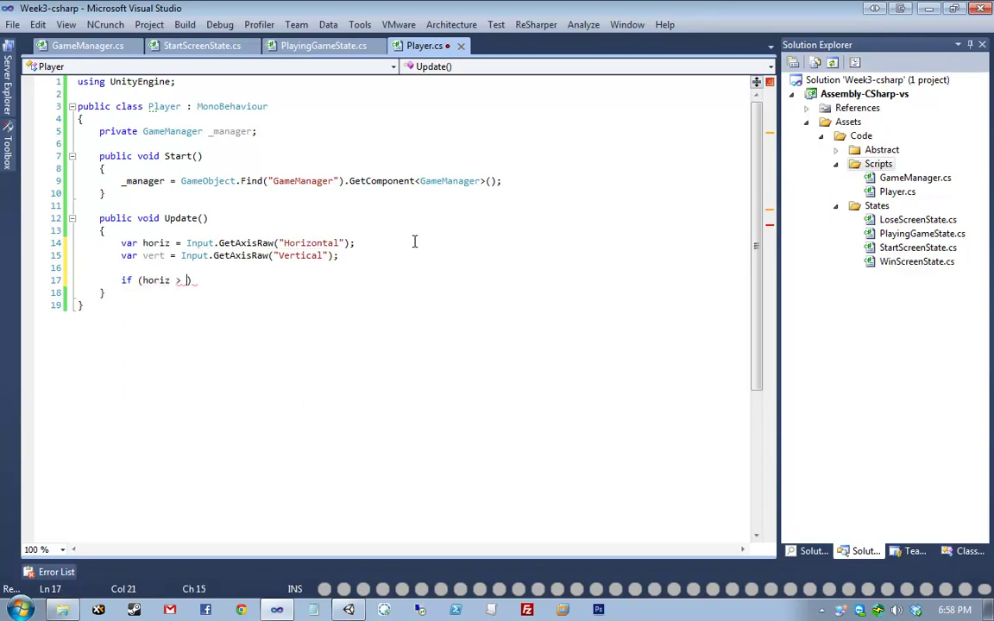
text(adZone || ho)
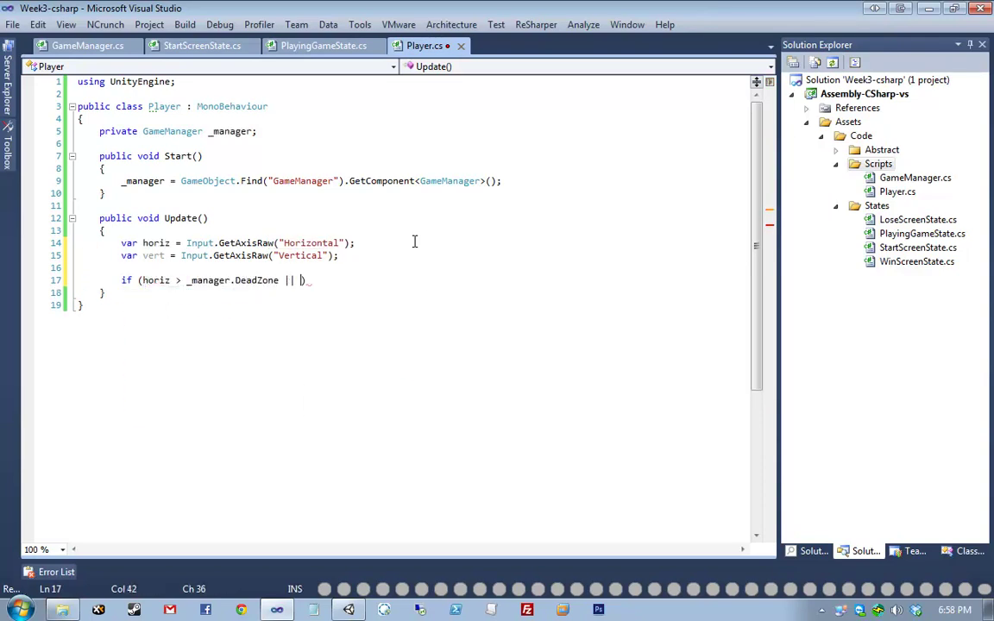
text(riz < -_)
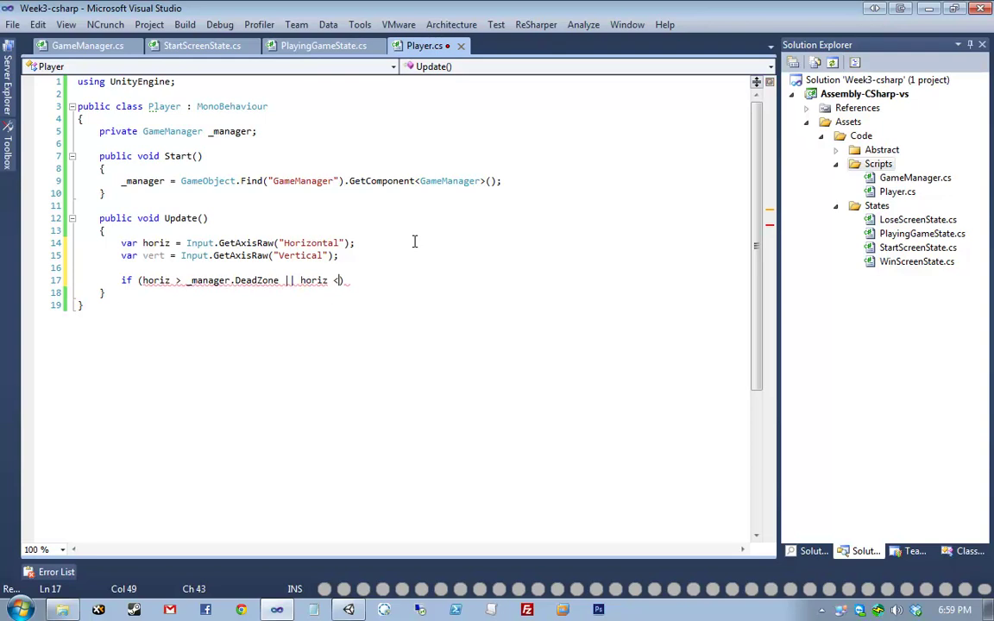
text(manager.d)
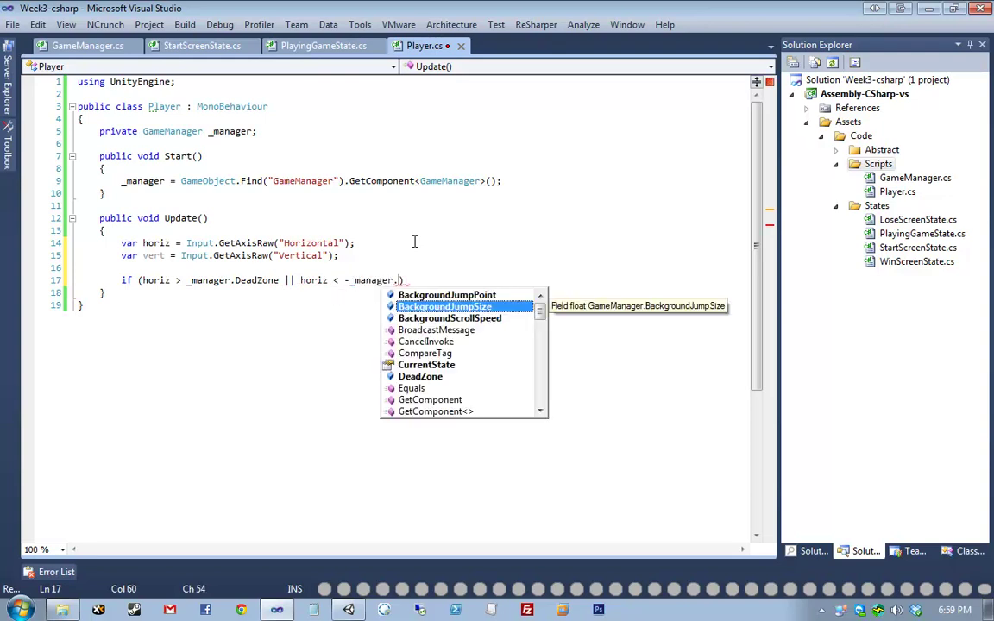
text(eadZone))
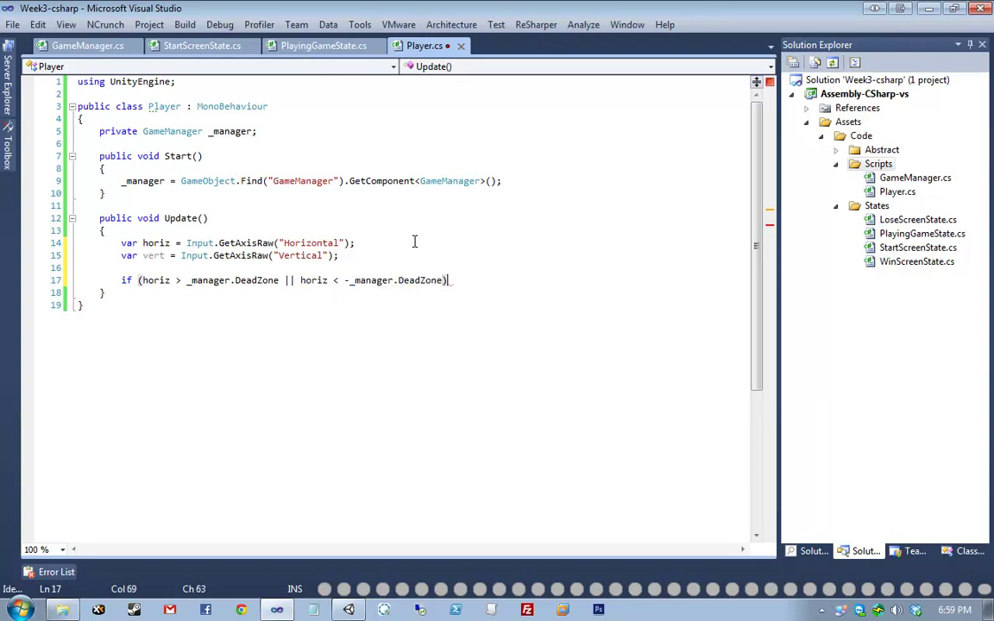
key(Return)
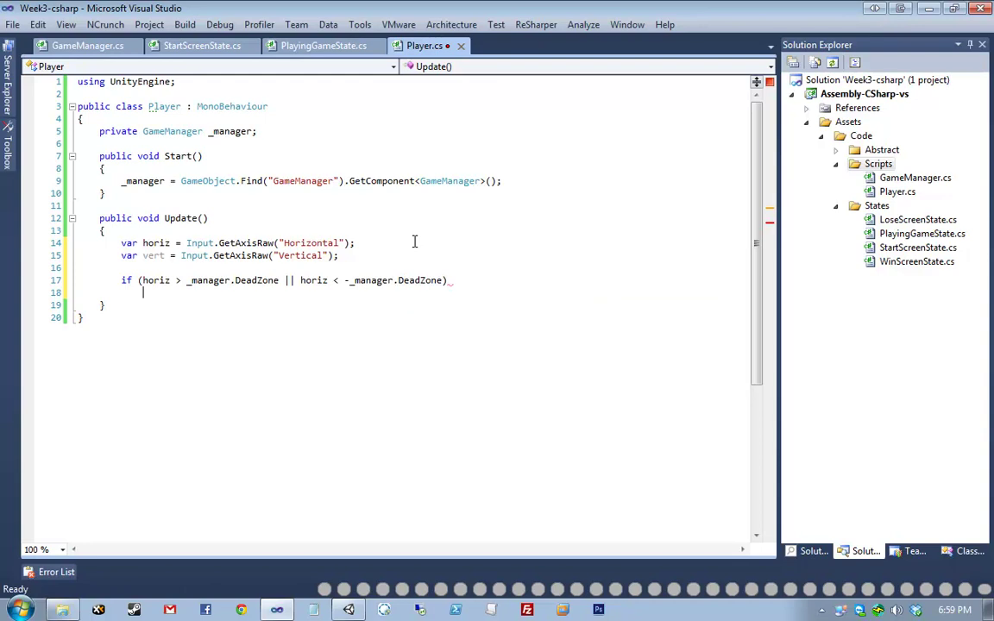
Step: Translate the ship by horiz * _manager.PlayerSpeedLataral * Time.deltaTime on x
text(transform.t)
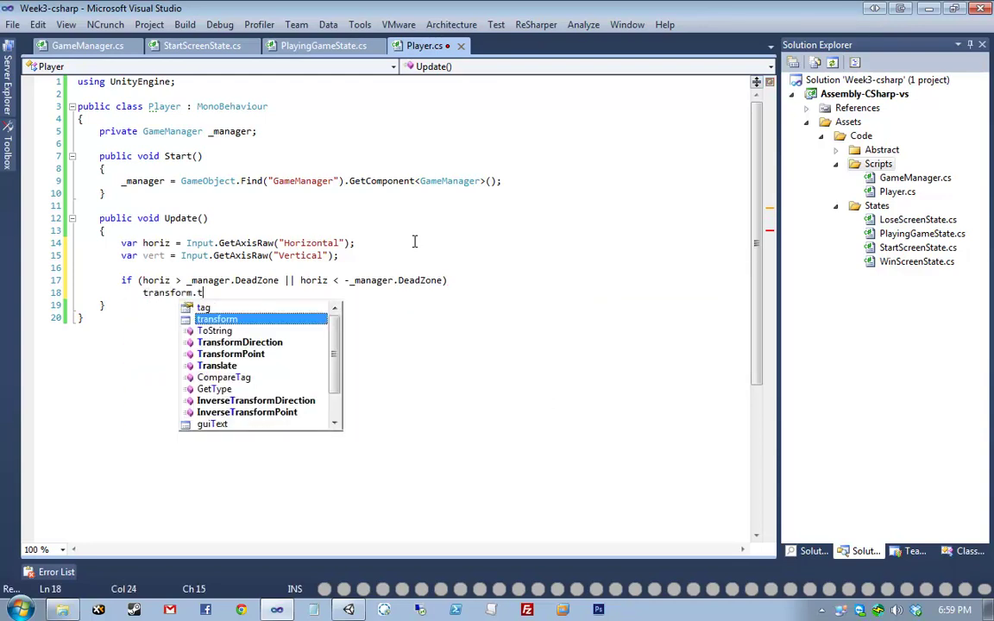
text(ransla()
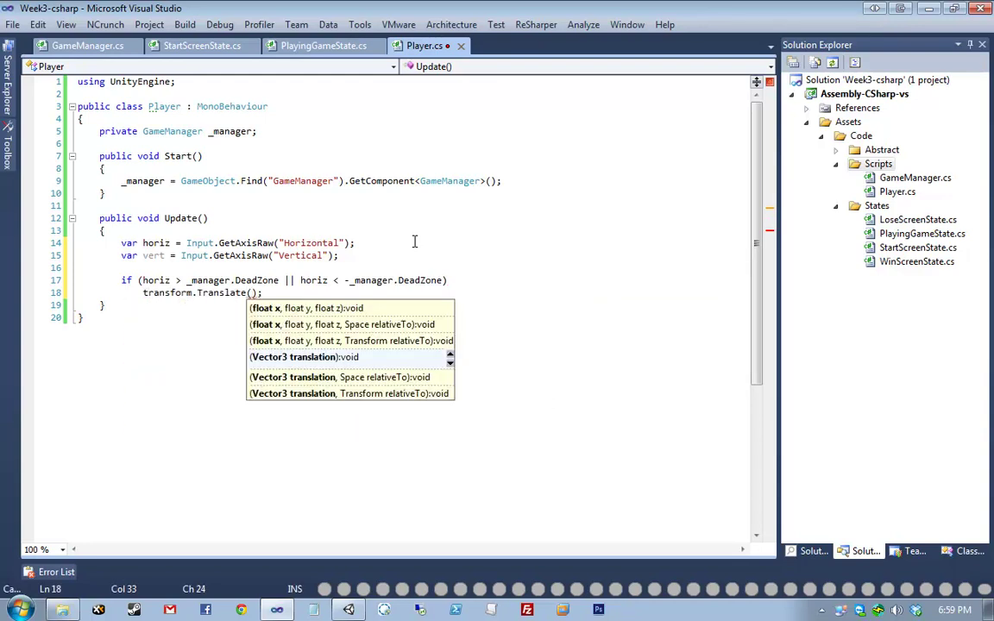
text(h)
key(BackSpace)
key(Escape)
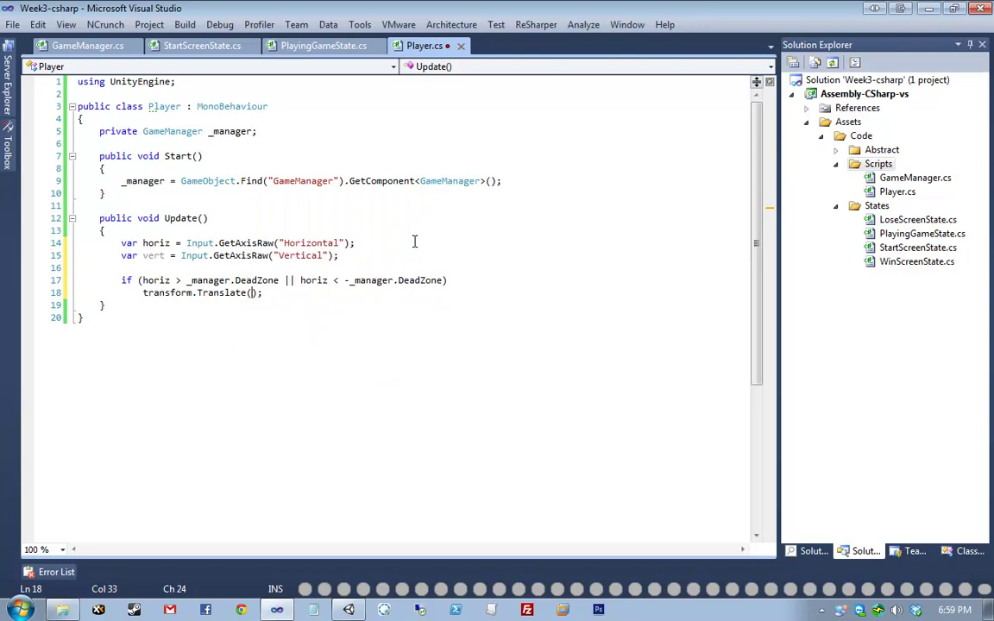
text(horiz * _manager.PlayerSpeedLataral)
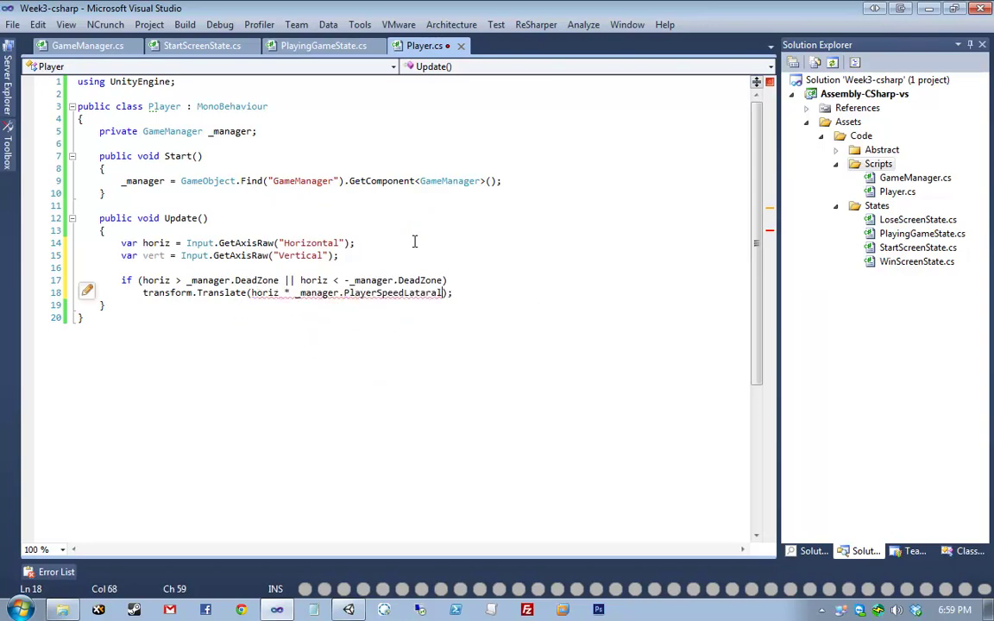
text( * TIme)
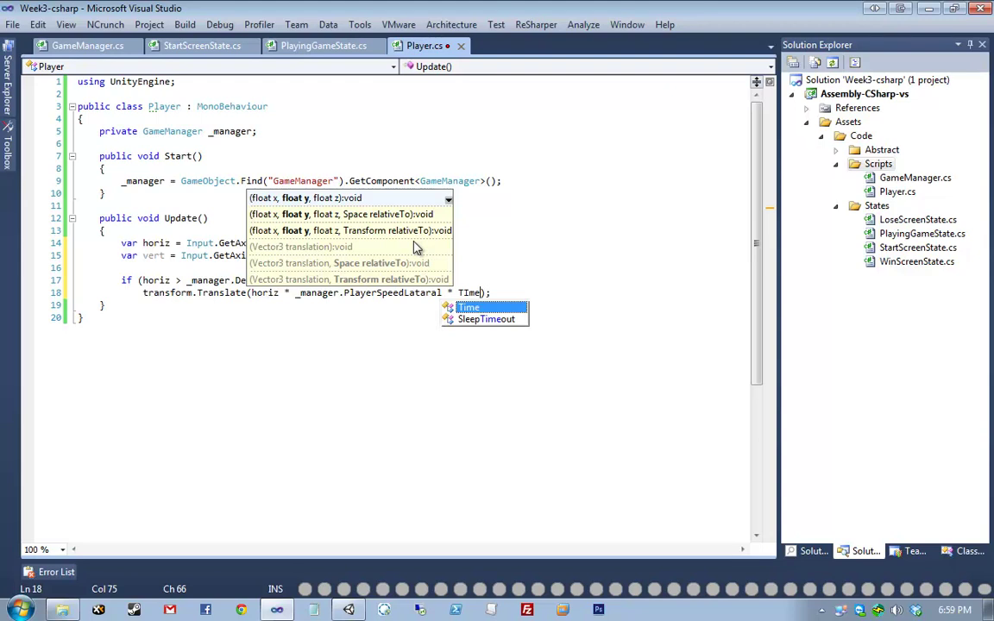
text(.deltaTime, 0, 0)
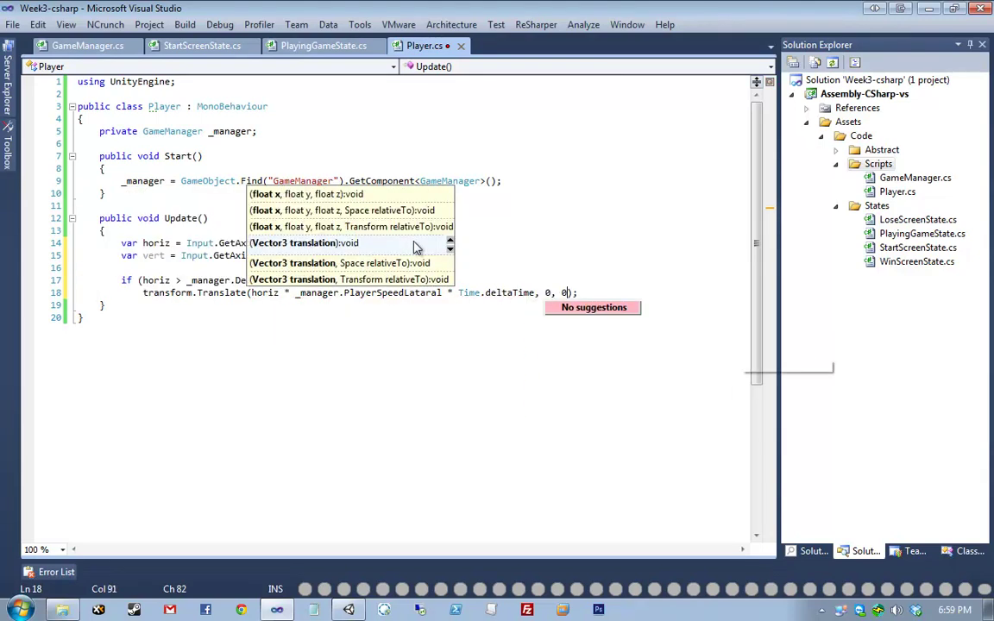
key(End)
Step: Duplicate the horizontal movement block and change its condition to test vert
key(shift+Up)
key(shift+Up)
key(ctrl+c)
key(Right)
key(ctrl+v)
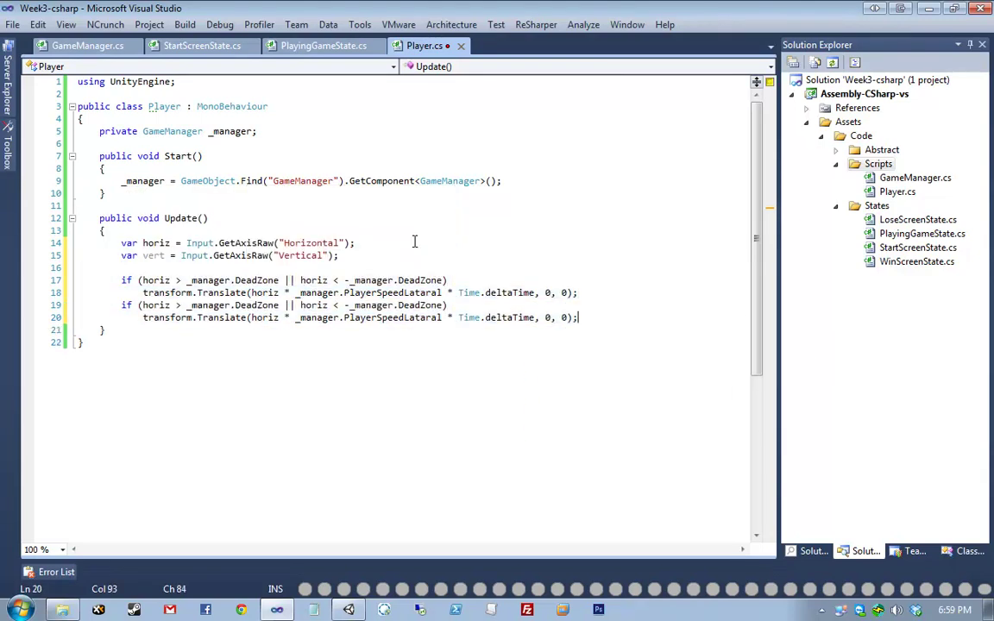
key(Up)
key(Home)
key(Right)
key(Right)
key(Right)
key(Right)
key(Delete)
key(Delete)
key(Delete)
key(Delete)
key(Delete)
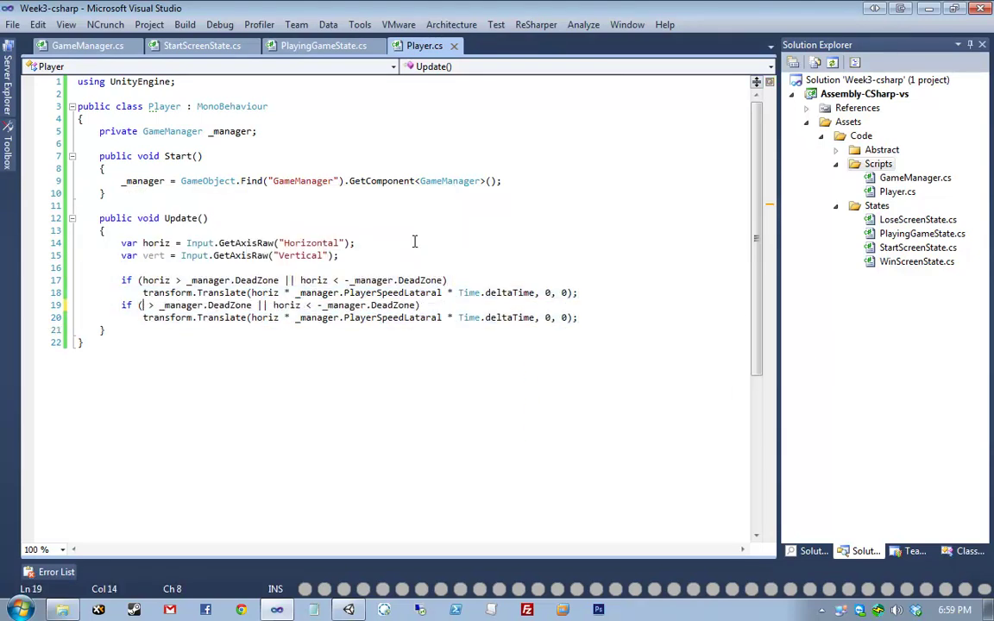
text(vert)
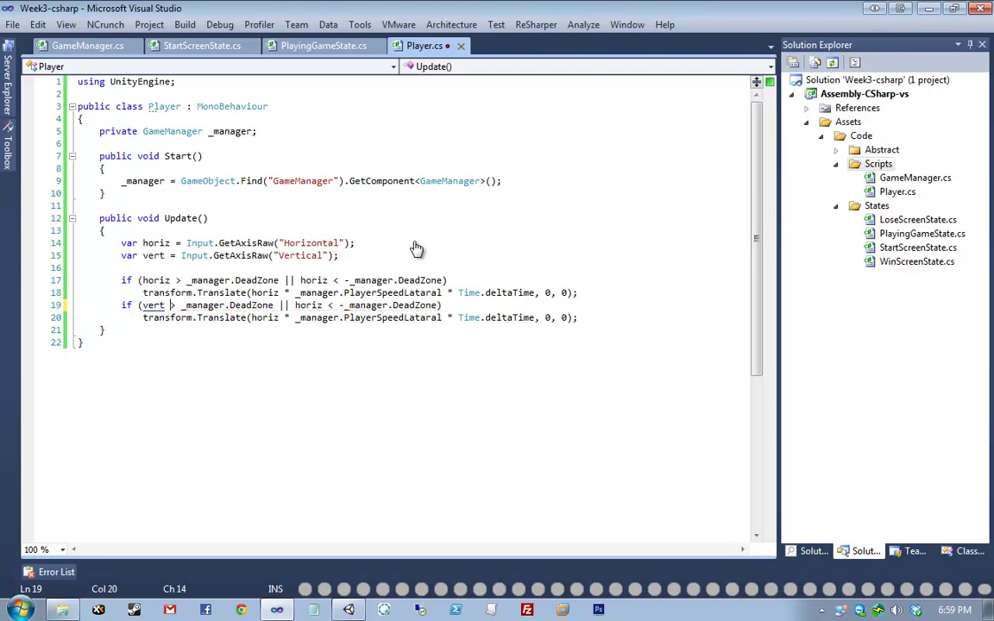
key(ctrl+Right)
key(ctrl+Right)
key(ctrl+Right)
key(ctrl+Right)
key(Delete)
key(Delete)
key(Delete)
key(Delete)
key(Delete)
text(vert)
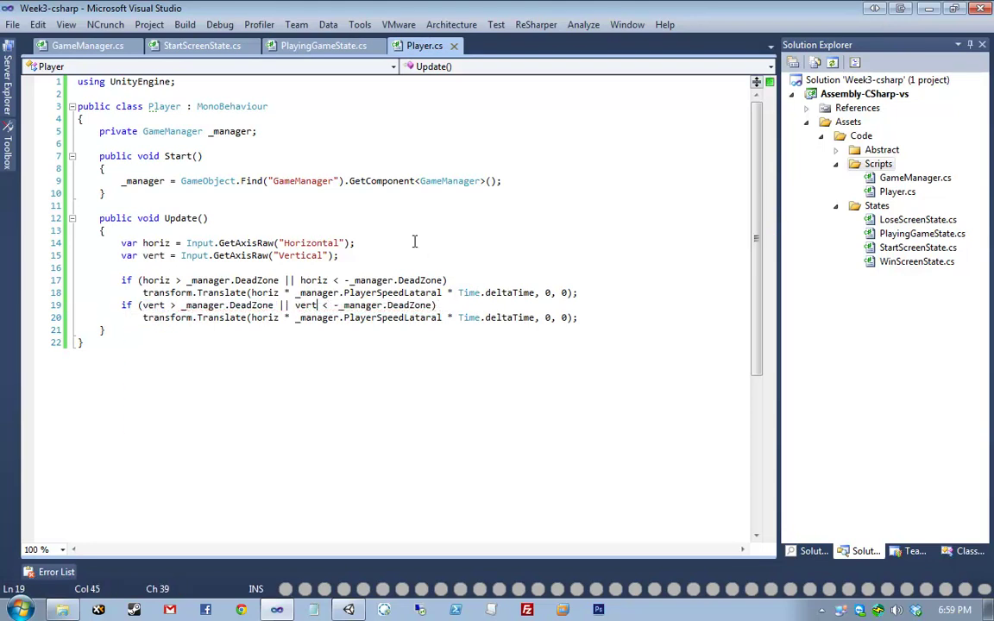
Step: Change the duplicate's Translate to use vert on the y argument with 0 for x, and save
key(Down)
key(ctrl+Left)
key(ctrl+Left)
key(ctrl+Left)
key(ctrl+Left)
key(ctrl+Right)
key(ctrl+shift+Right)
text(vert)
key(ctrl+shift+alt+Right)
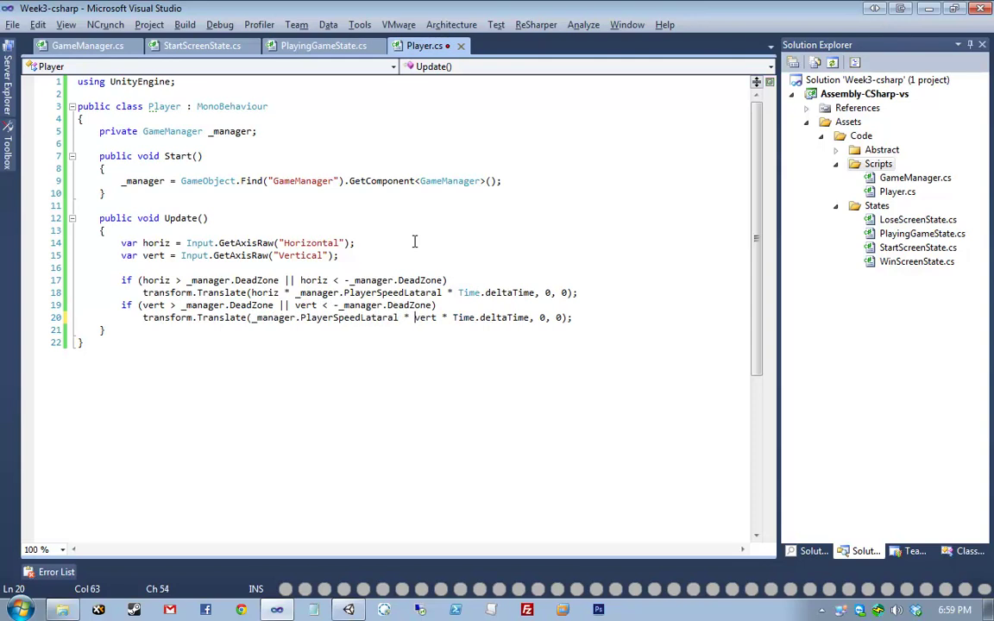
key(ctrl+shift+alt+Left)
key(ctrl+s)
key(ctrl+Right)
key(ctrl+Right)
key(ctrl+Right)
key(ctrl+Right)
key(ctrl+Right)
key(ctrl+Right)
key(ctrl+Right)
key(ctrl+Right)
key(ctrl+Right)
key(ctrl+Right)
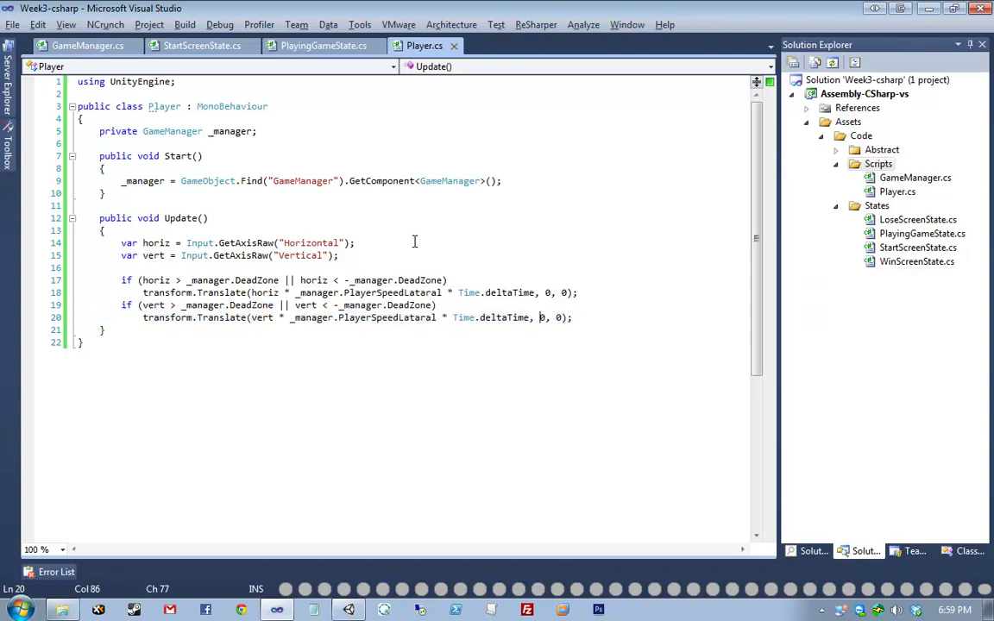
key(ctrl+shift+alt+Left)
key(ctrl+shift+alt+Left)
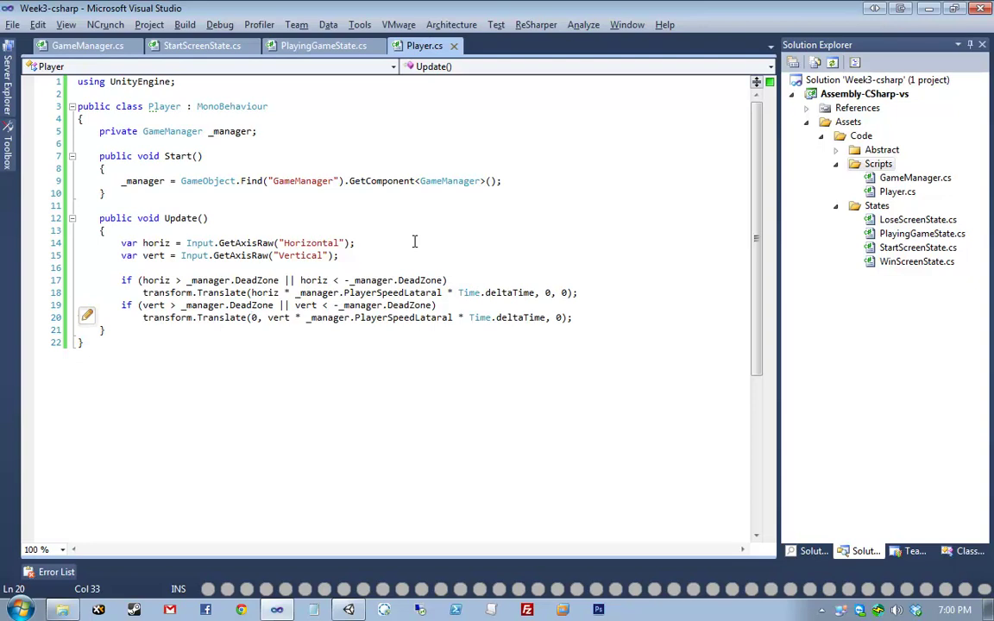
Step: Back in Unity, open Edit > Project Settings > Input to show the axis list
click(347, 610)
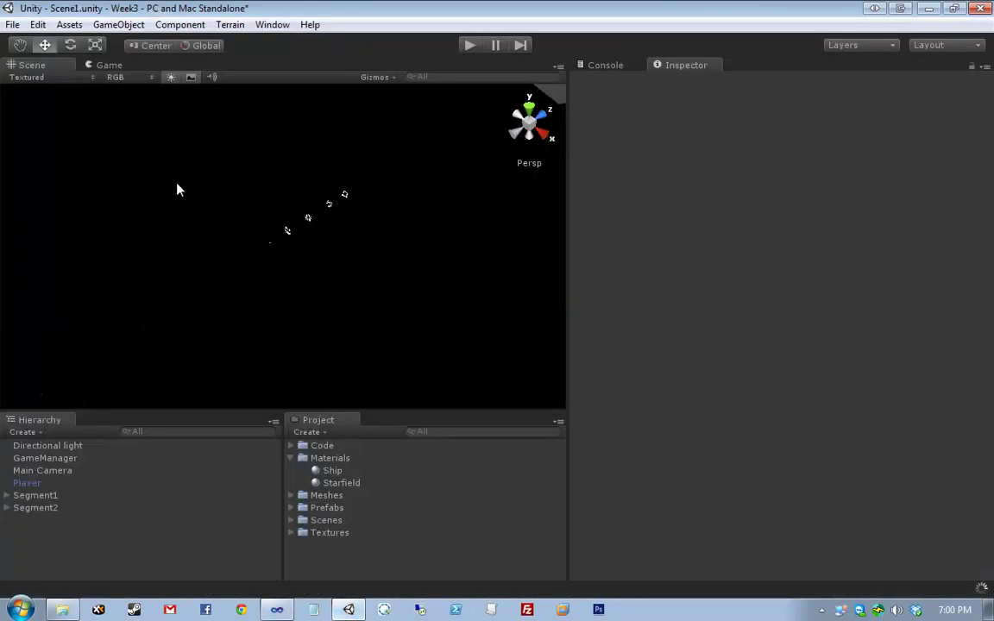
click(39, 25)
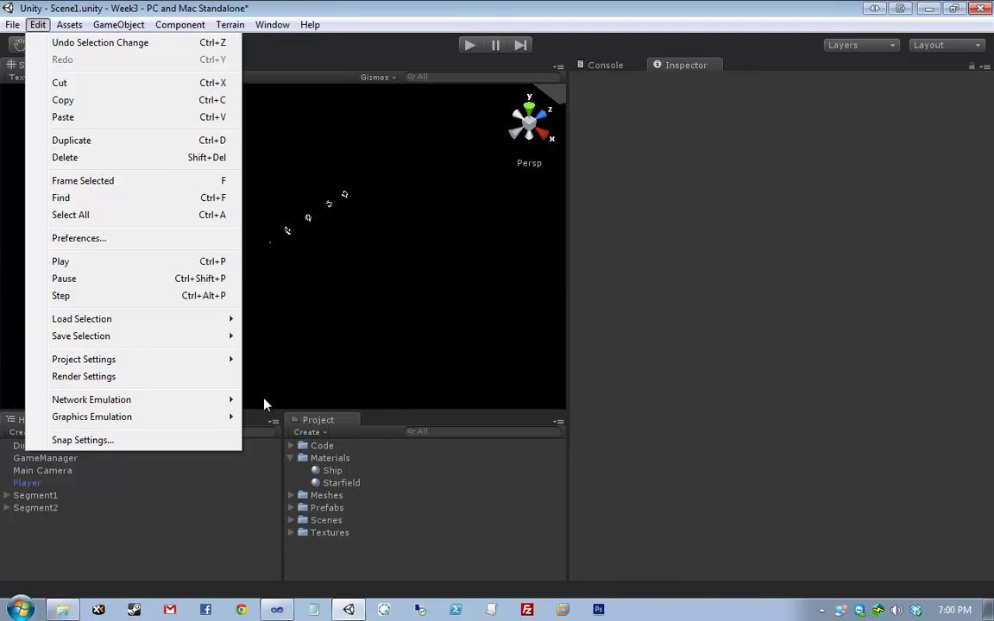
mouse_move(170, 360)
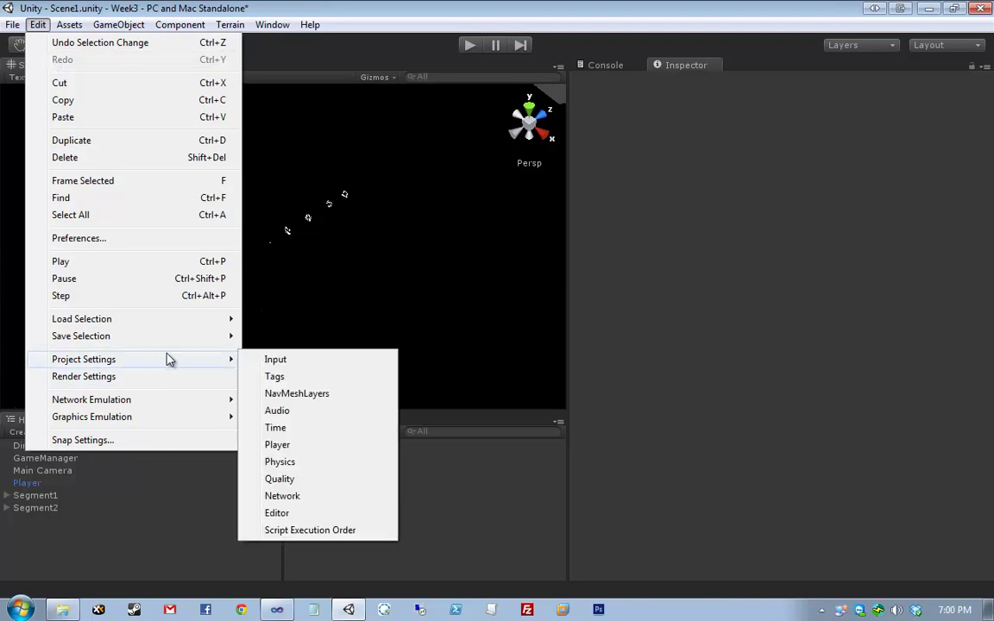
click(313, 359)
click(598, 118)
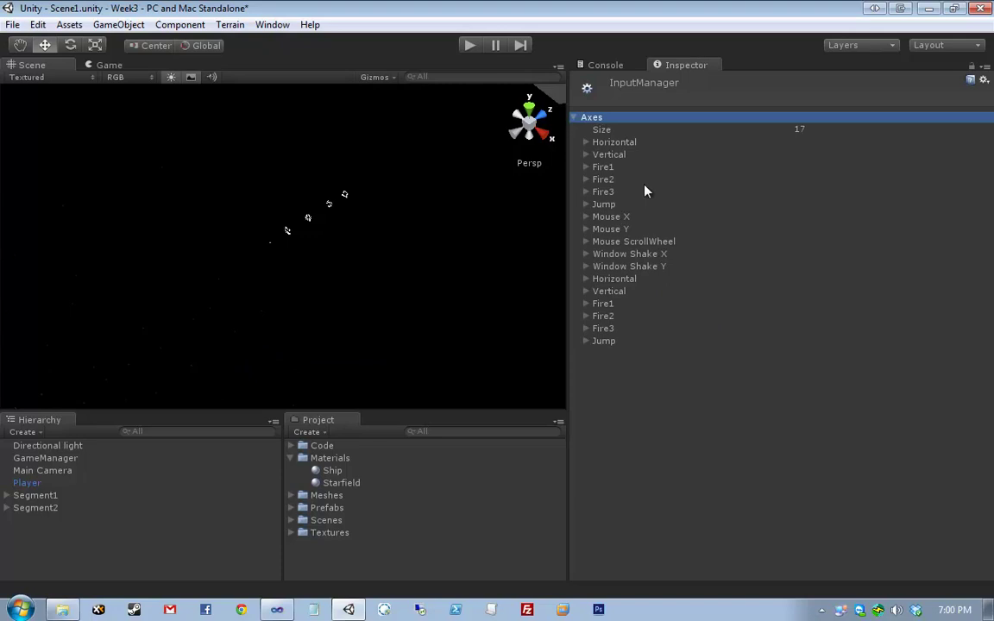
Step: Inspect the Horizontal, Vertical, Fire1 and Window Shake axis definitions
click(636, 144)
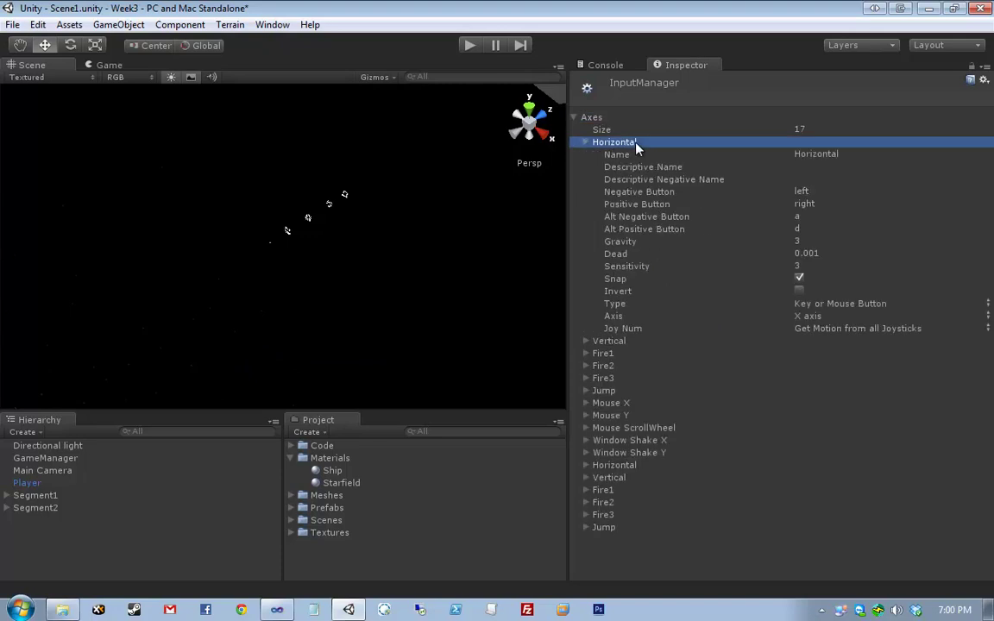
click(636, 144)
click(664, 144)
click(664, 143)
click(664, 157)
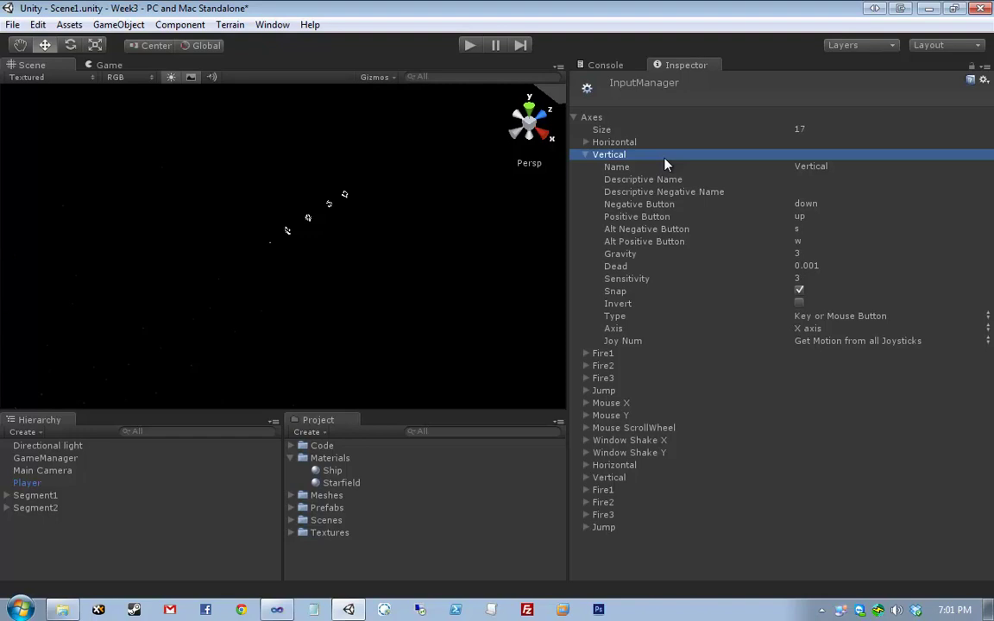
click(665, 158)
click(670, 170)
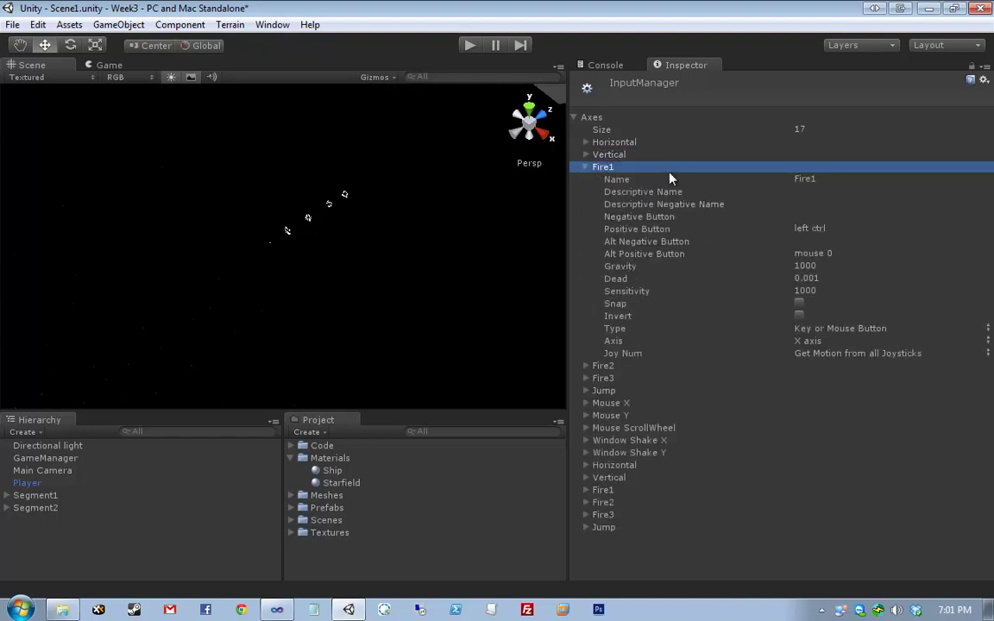
click(670, 171)
click(659, 266)
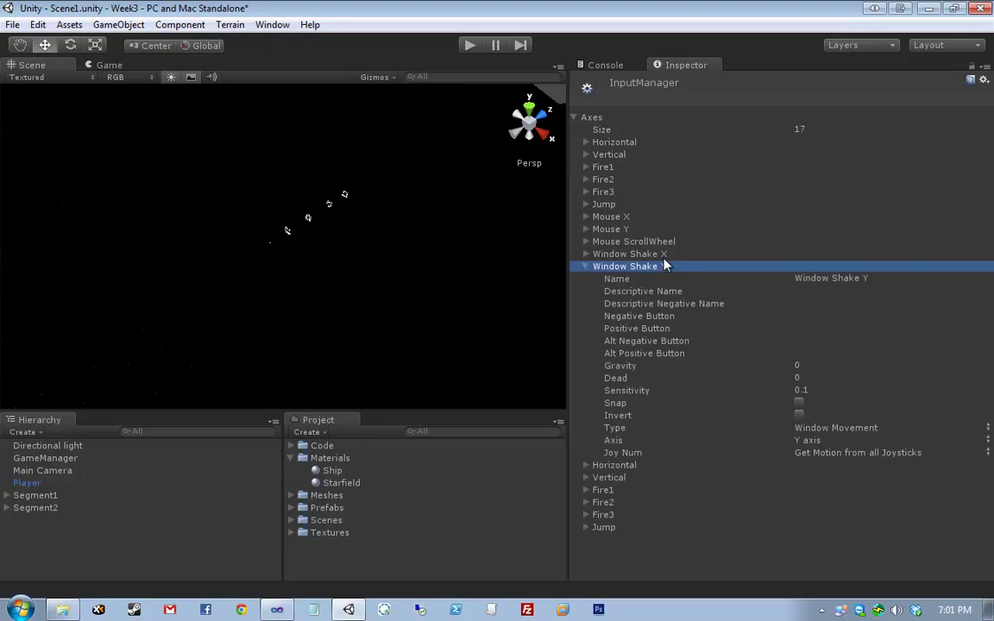
click(661, 257)
click(663, 257)
click(666, 267)
click(644, 143)
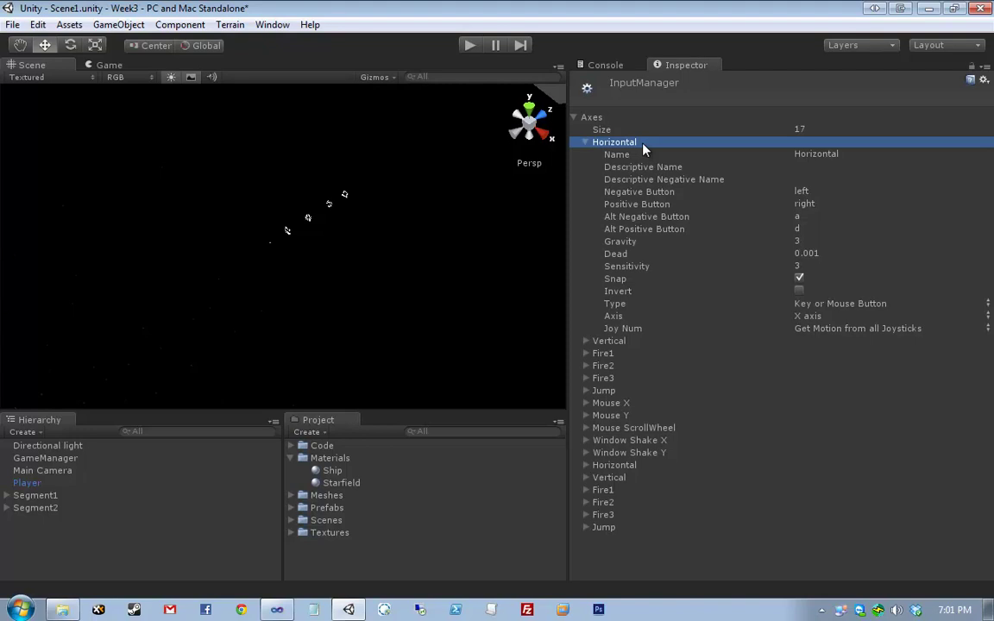
click(620, 143)
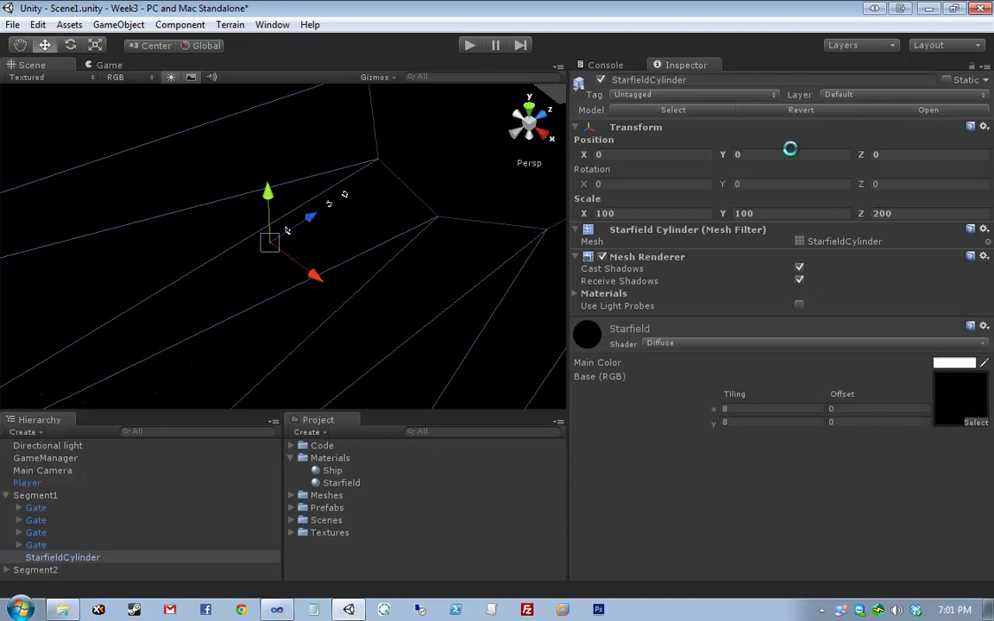
Step: Save the scene, show the Console and widen the scene view
key(ctrl+shift+s)
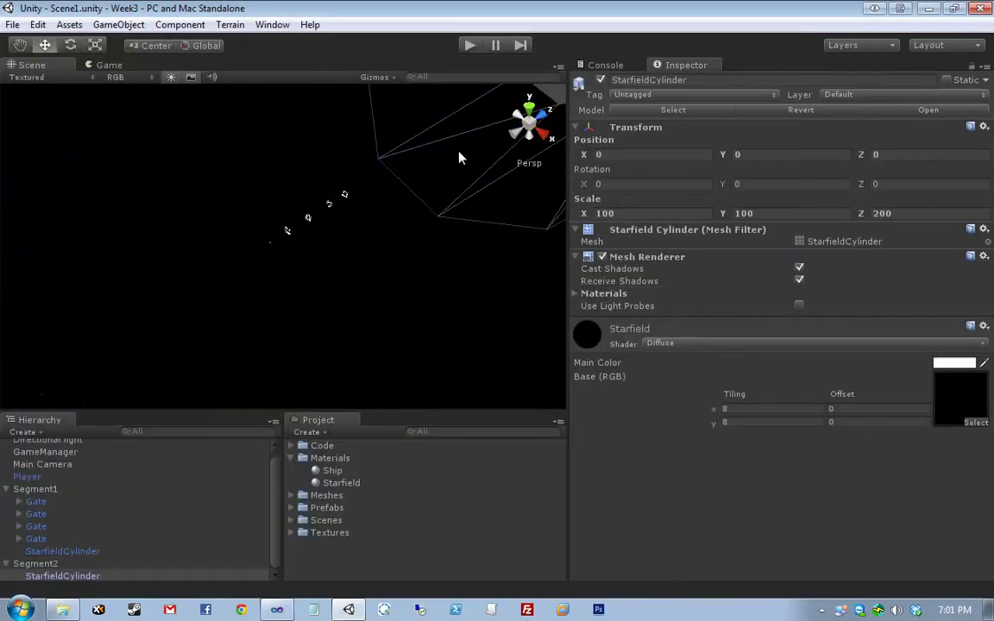
click(602, 65)
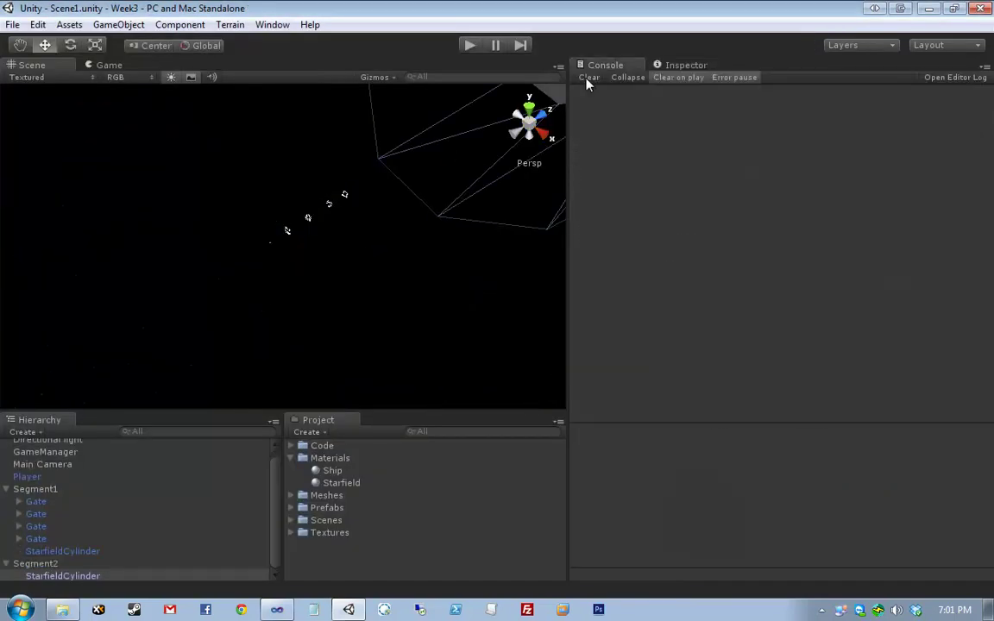
drag(568, 112, 748, 186)
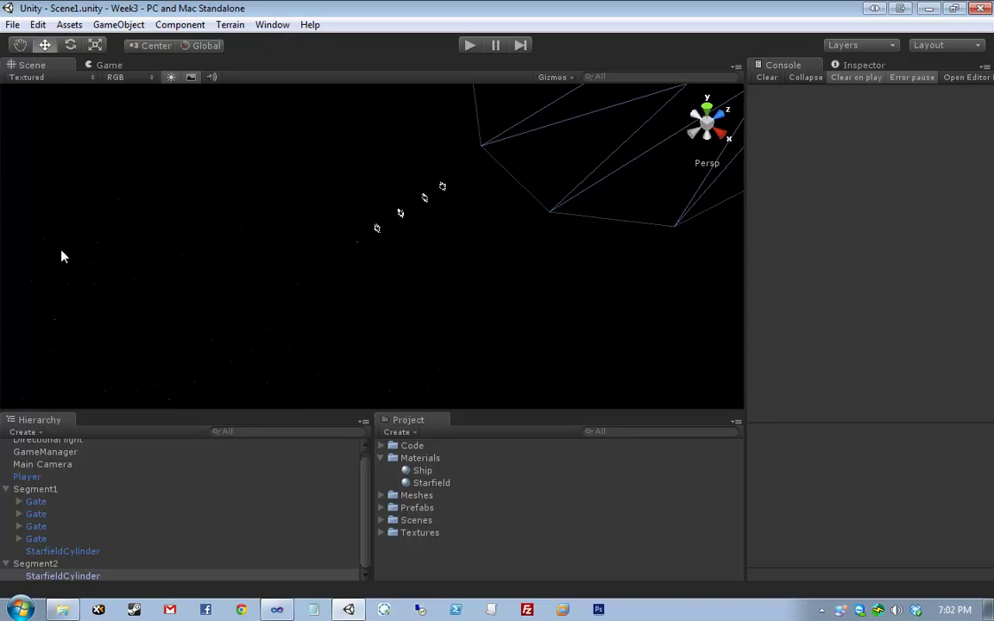
Step: Find the Player script under Code > Scripts and drag it into the Hierarchy
click(382, 520)
click(381, 508)
click(381, 533)
click(381, 507)
click(382, 458)
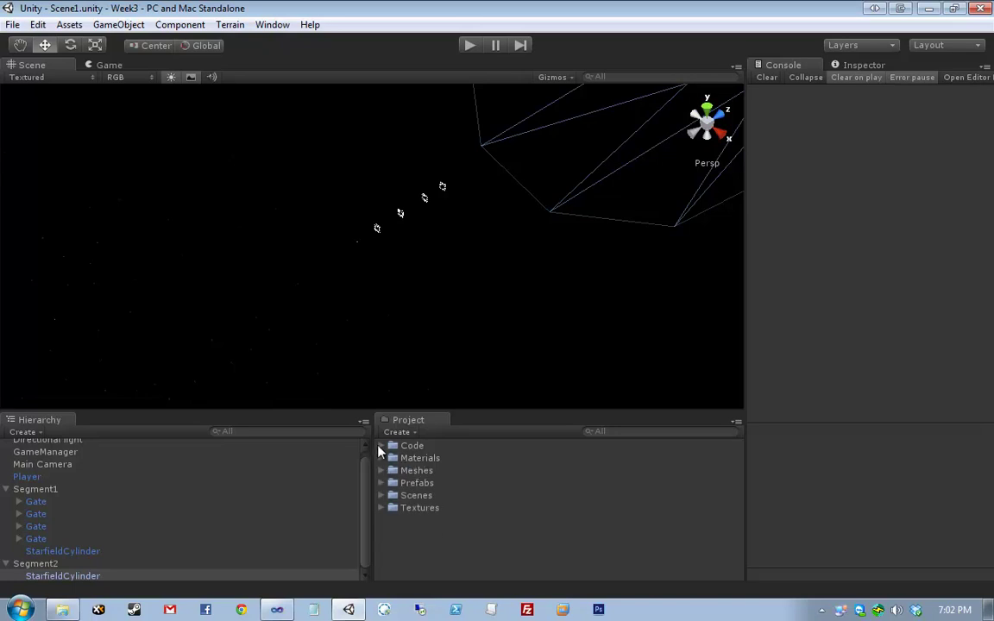
click(382, 445)
click(394, 483)
click(394, 482)
click(394, 471)
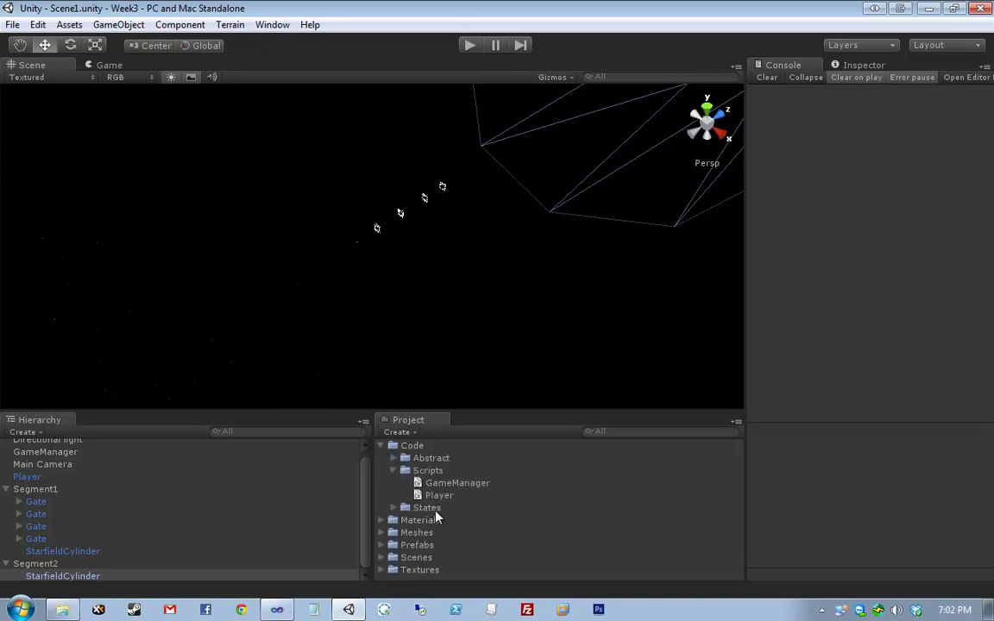
click(440, 497)
drag(444, 500, 3, 490)
click(5, 489)
Step: On GameManager, set Player Speed Lataral to 10 and Dead Zone to 0.001
click(72, 458)
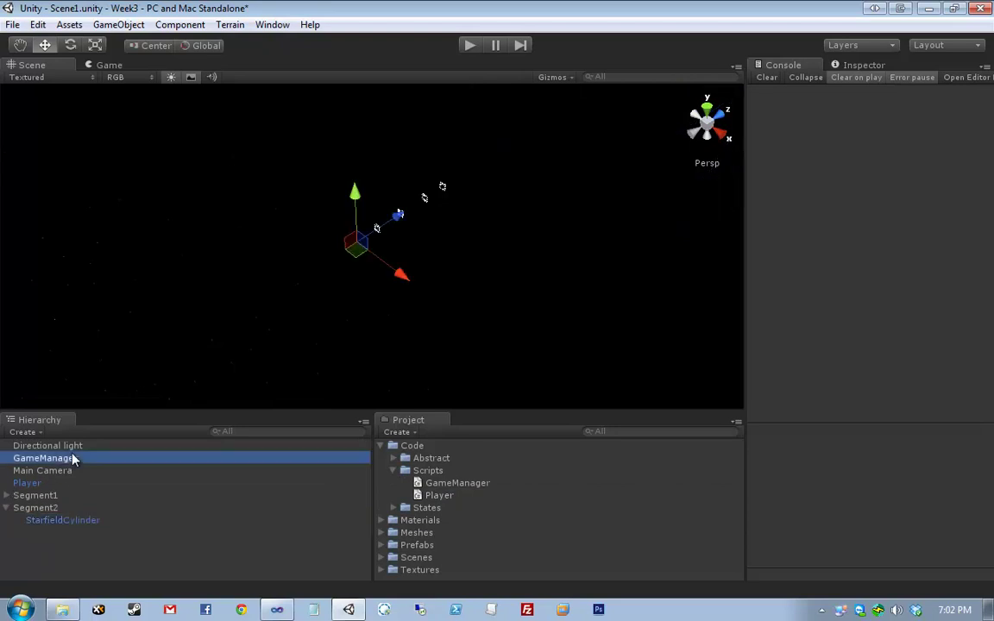
click(857, 66)
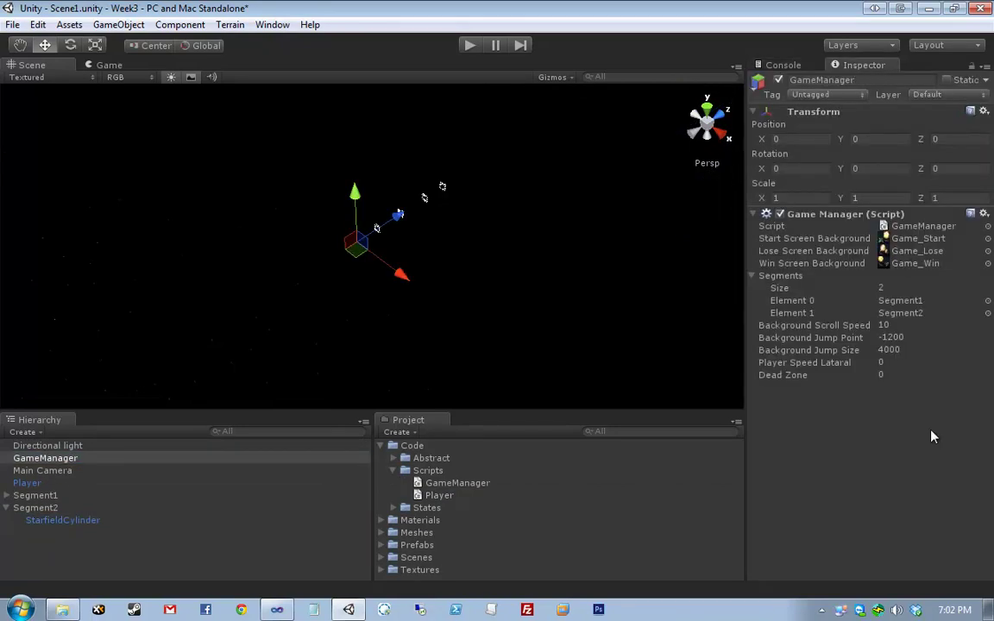
click(916, 363)
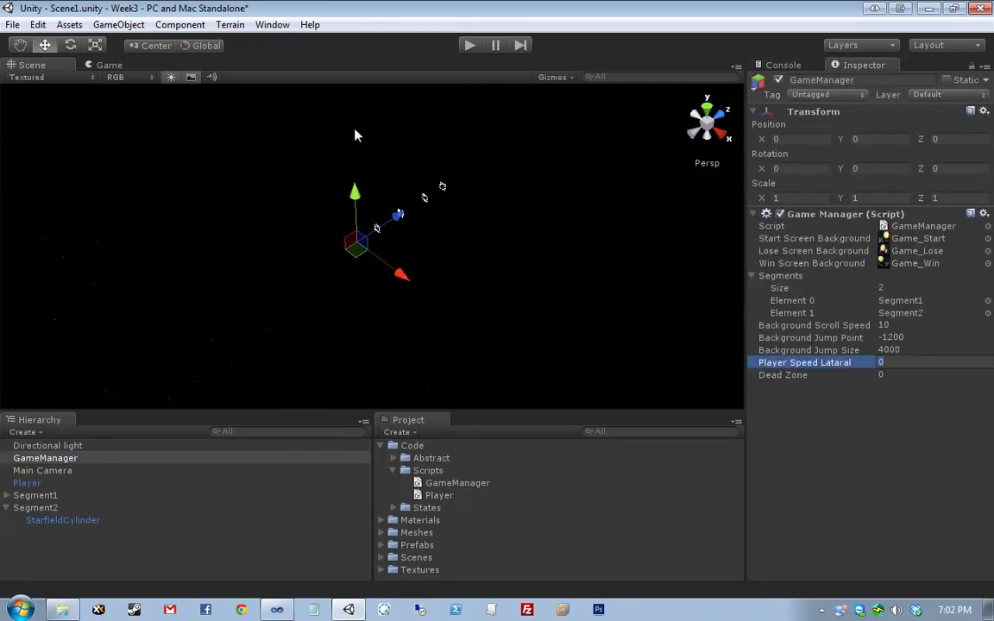
text(10)
click(881, 373)
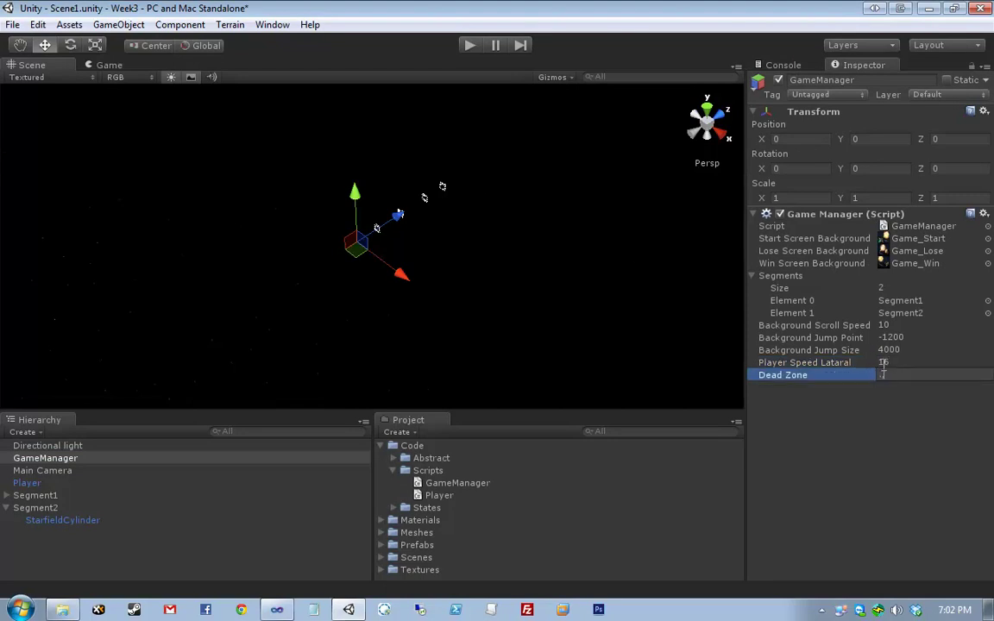
text(0.001)
key(Return)
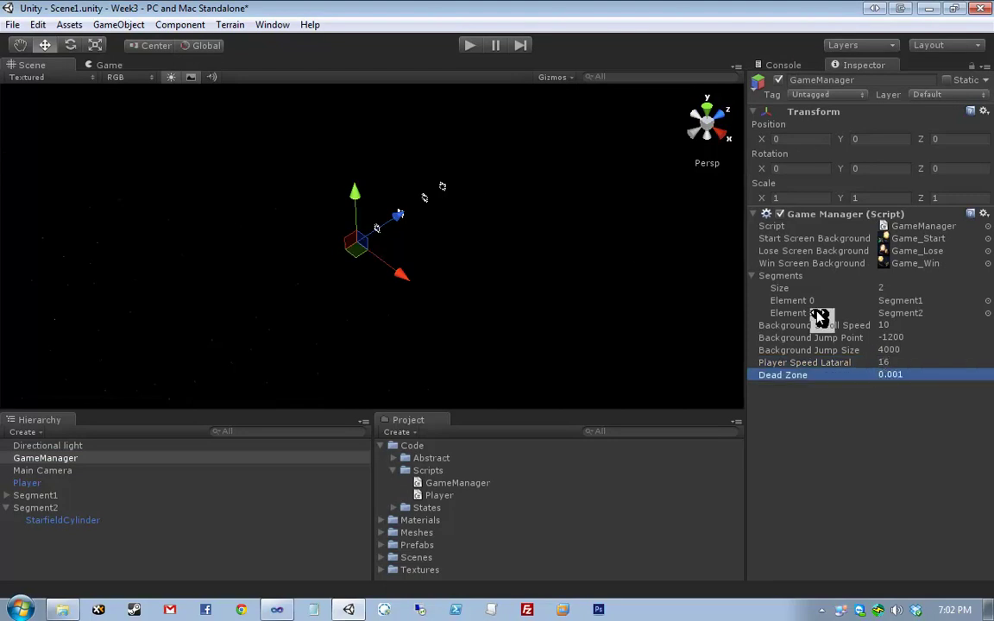
Step: Play the game briefly to test ship movement, then return to Visual Studio
click(575, 160)
click(468, 45)
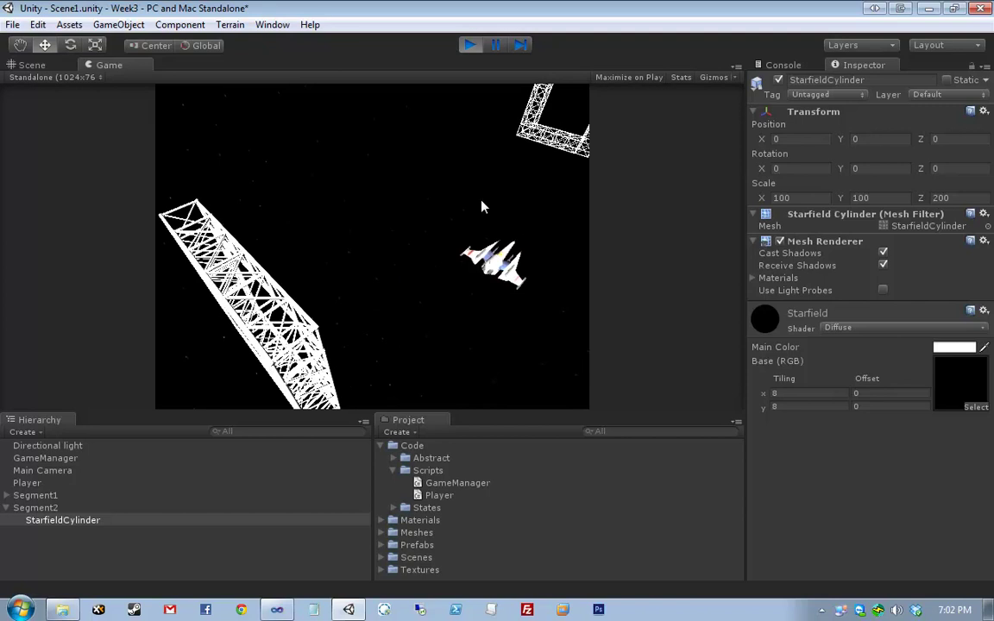
click(468, 45)
key(alt+Tab)
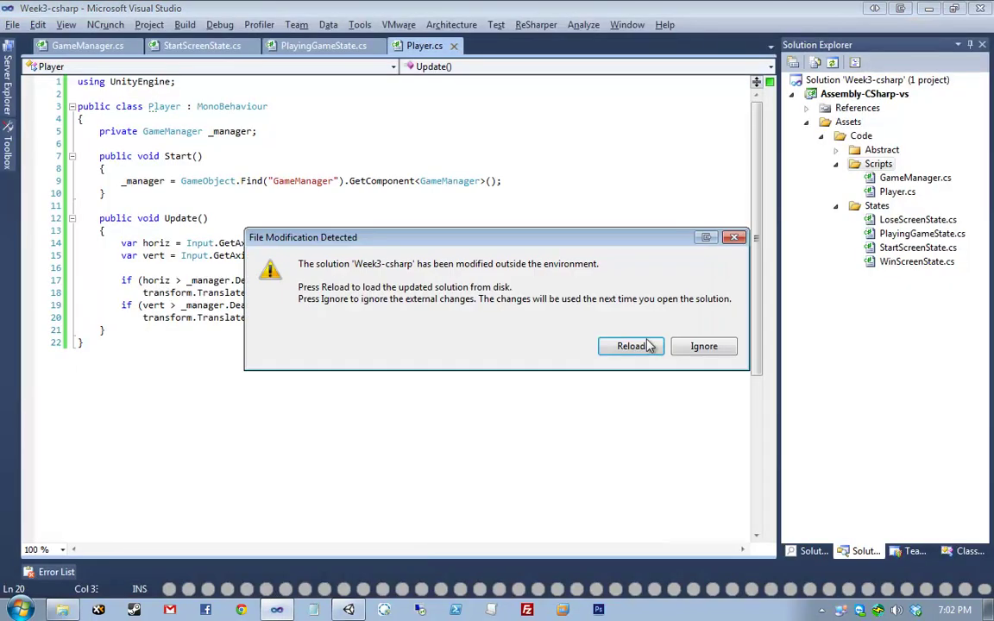
Step: Reload the externally modified solution, look over Player.cs's Start and Update methods, then return to Unity
click(632, 347)
shift+click(450, 339)
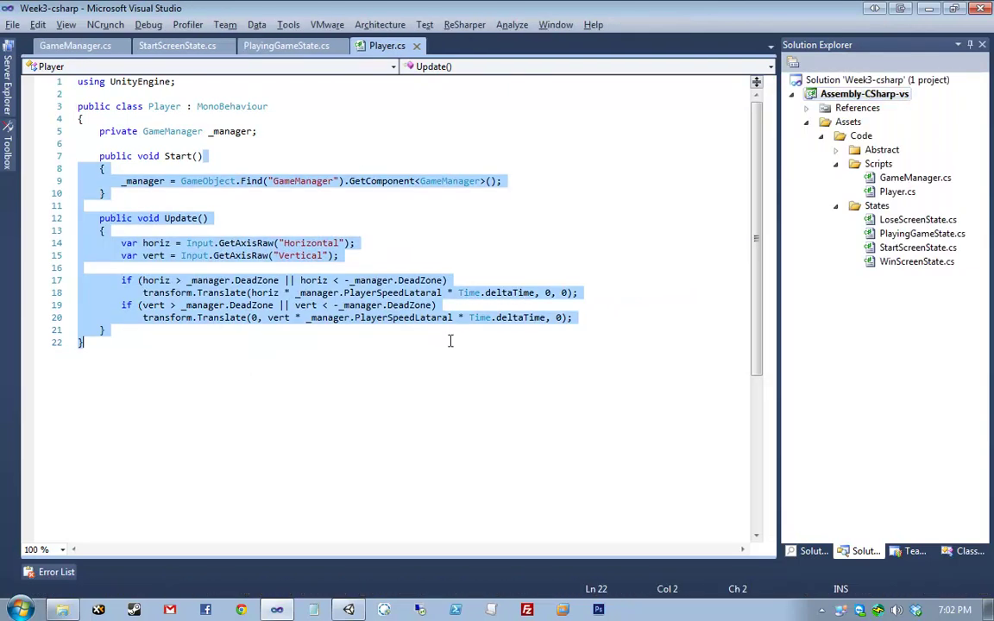
click(450, 339)
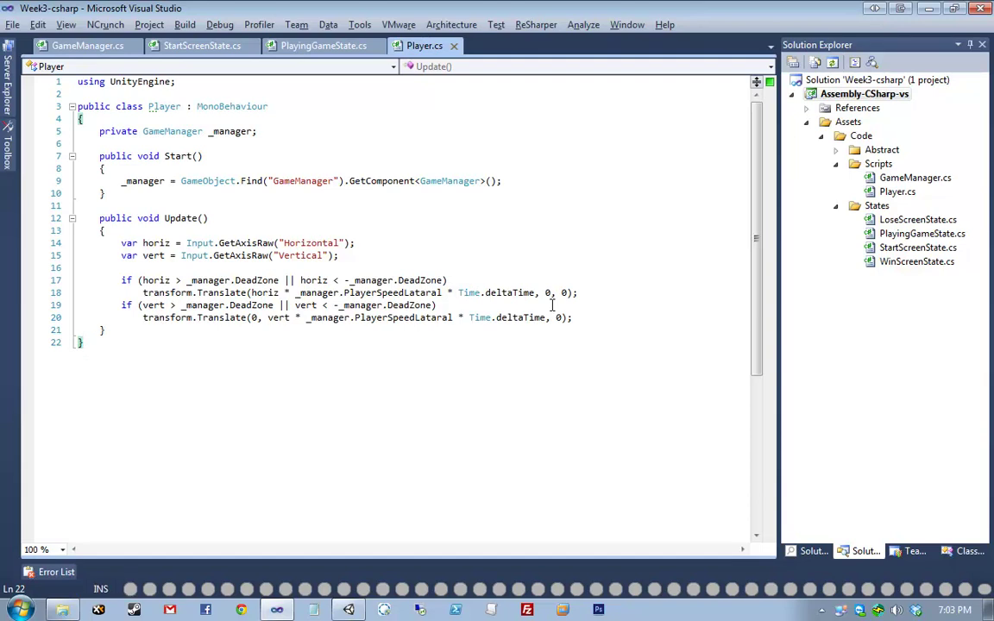
click(348, 608)
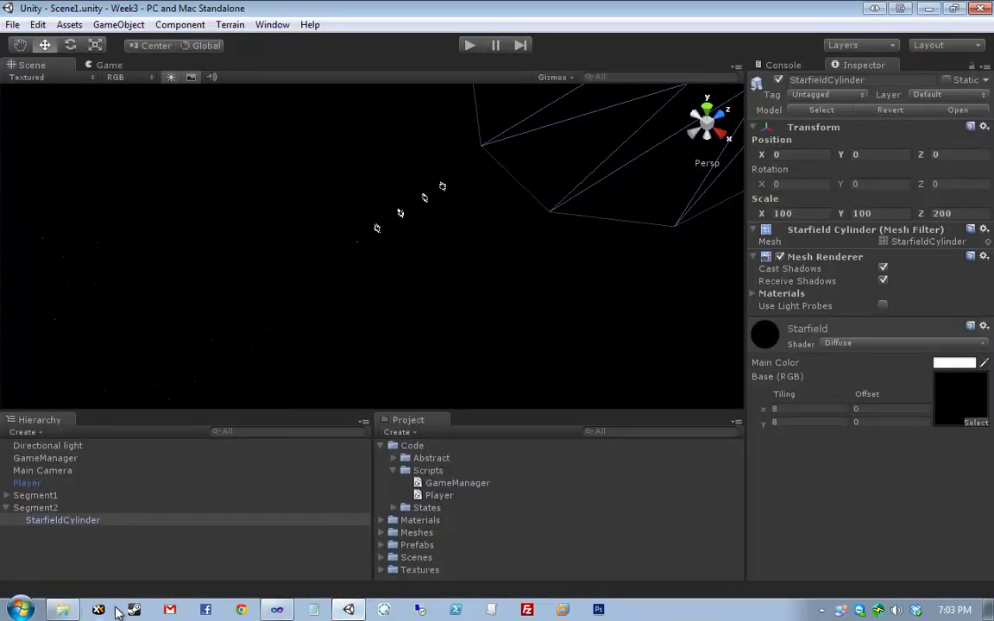
Step: Select the Player ship and frame it in the Scene view
click(52, 471)
click(34, 484)
right_drag(388, 285, 313, 277)
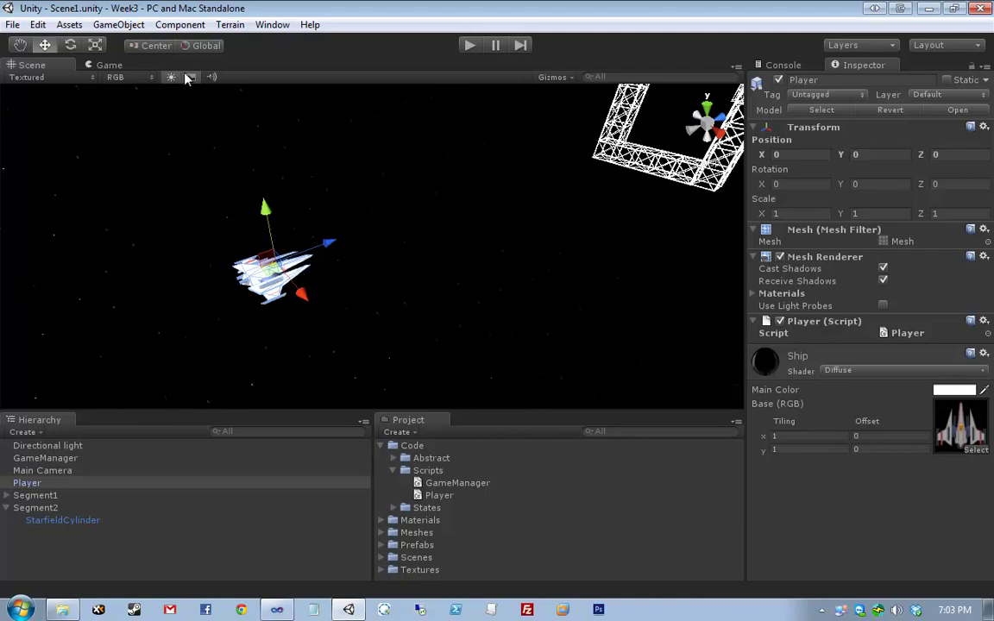
right_drag(234, 85, 336, 194)
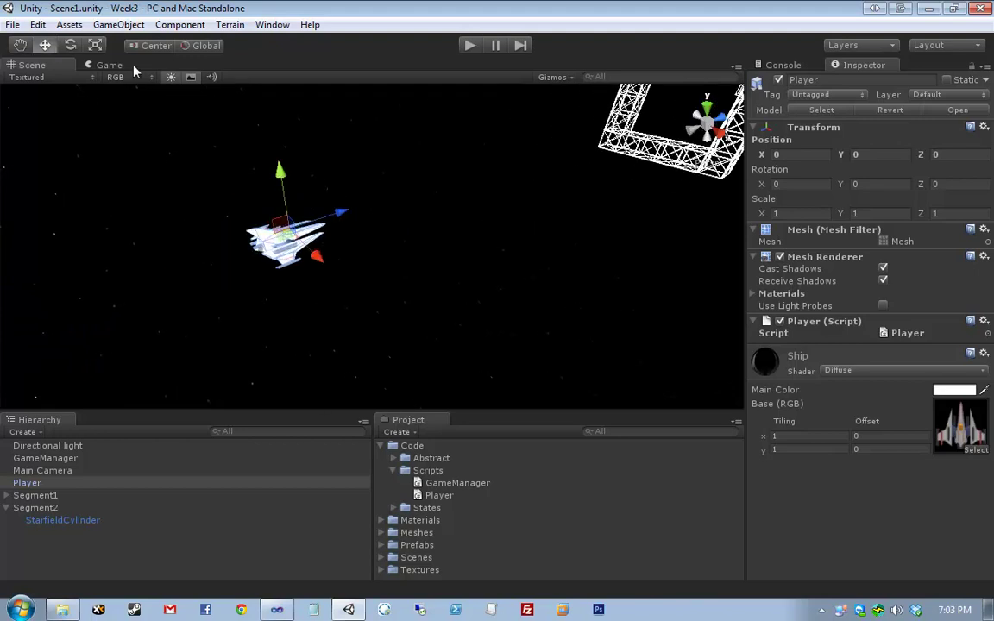
Step: Create a new Spotlight and reset its position to 0, 0, 0 and X rotation to 0
click(134, 27)
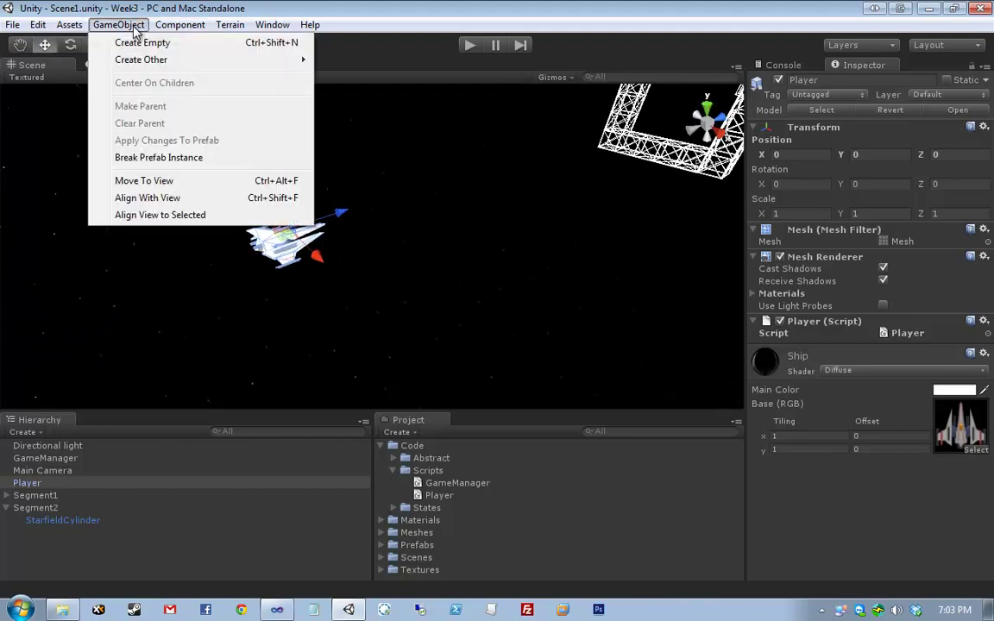
mouse_move(146, 59)
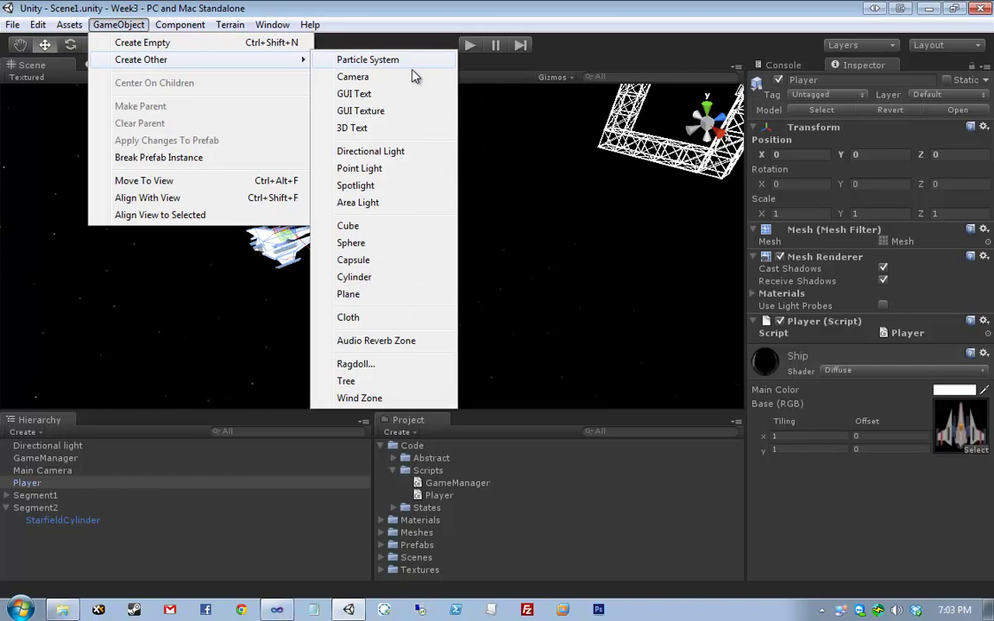
click(427, 190)
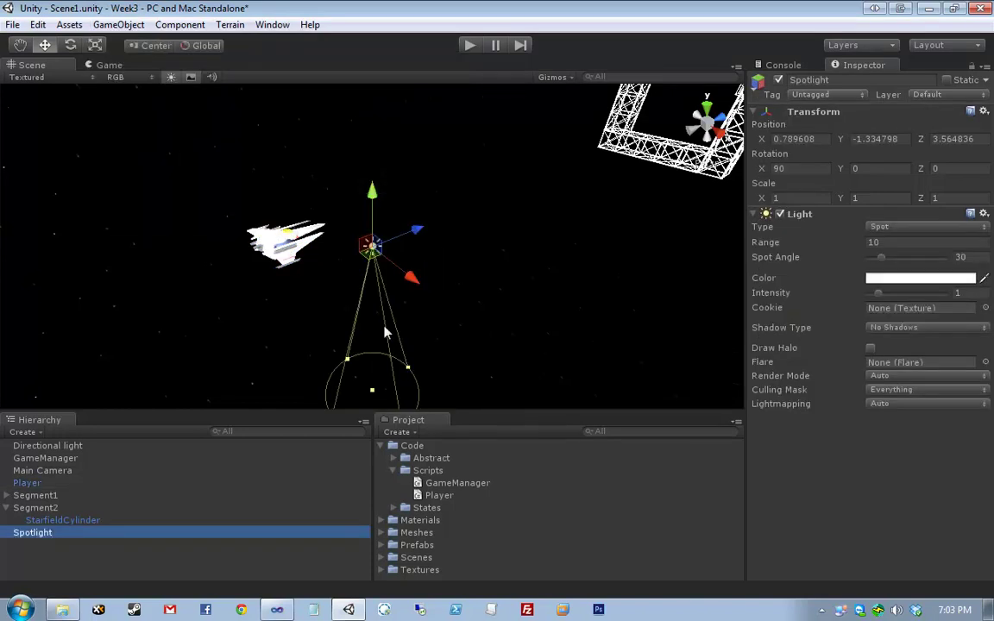
click(800, 139)
text(0)
key(Tab)
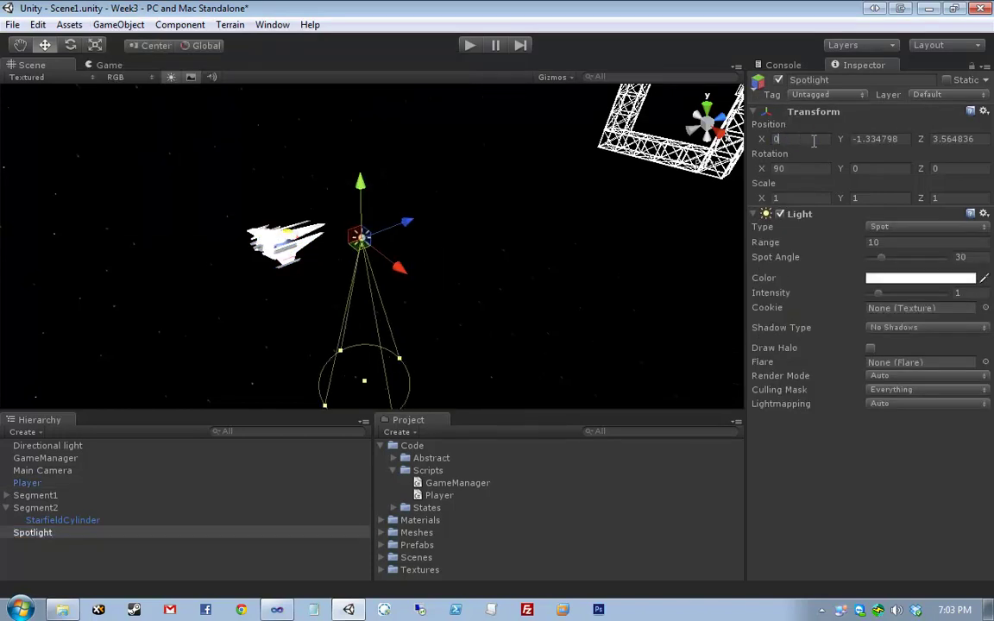
text(0)
key(Tab)
text(0)
key(Tab)
text(0)
key(Tab)
key(Tab)
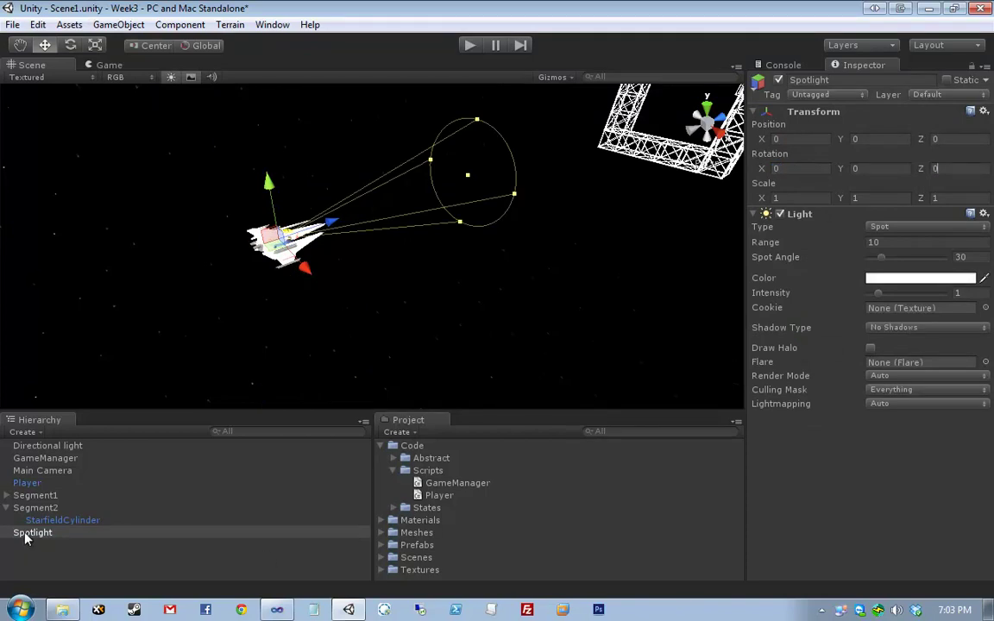
Step: Parent the spotlight to Player and make it red with spot angle 54 and range 20
drag(27, 533, 31, 489)
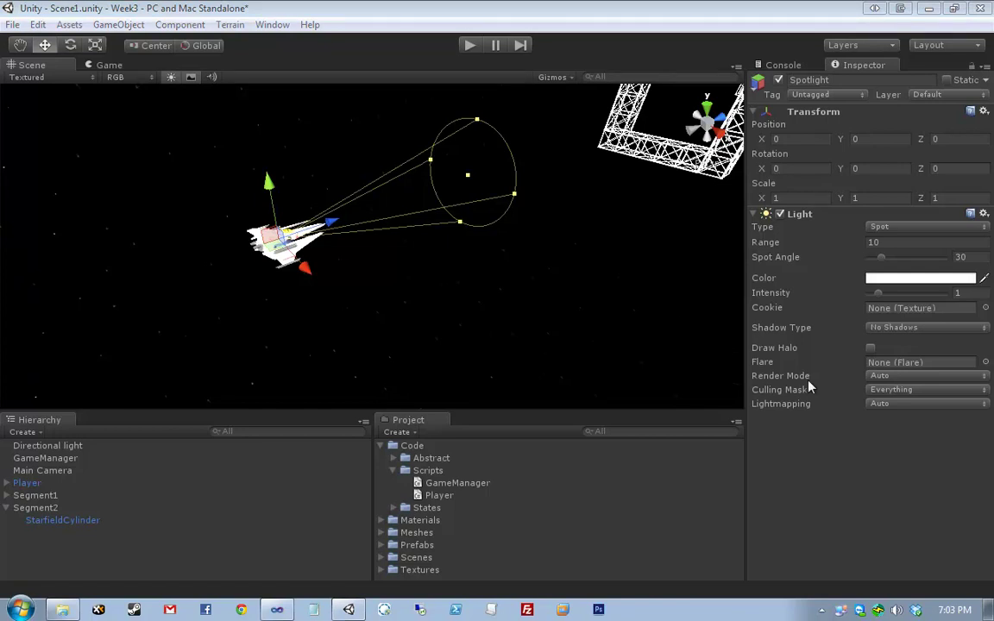
click(919, 278)
click(384, 131)
click(408, 74)
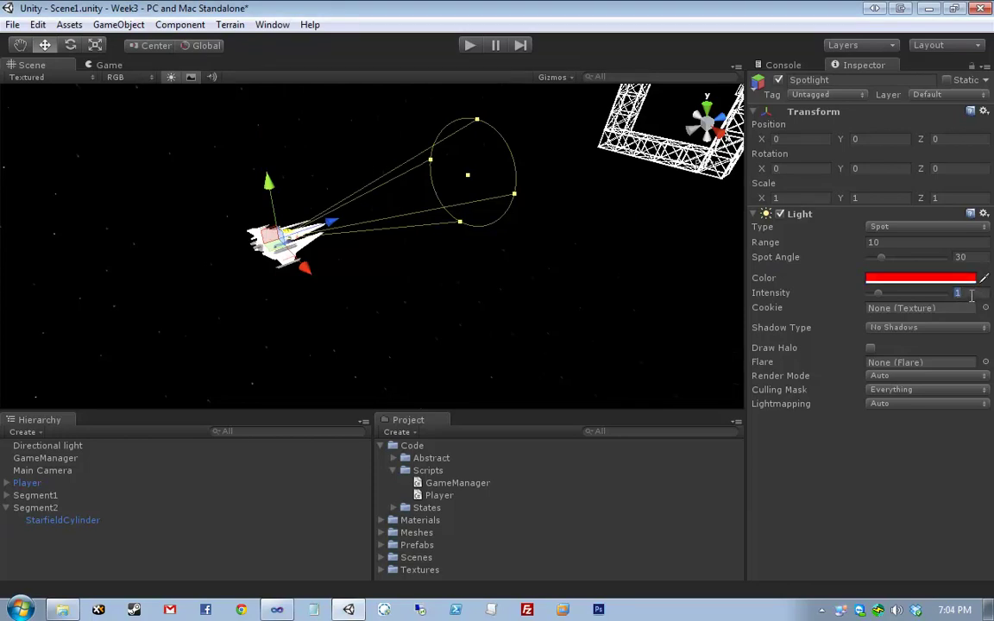
drag(880, 257, 891, 257)
alt+drag(571, 276, 528, 216)
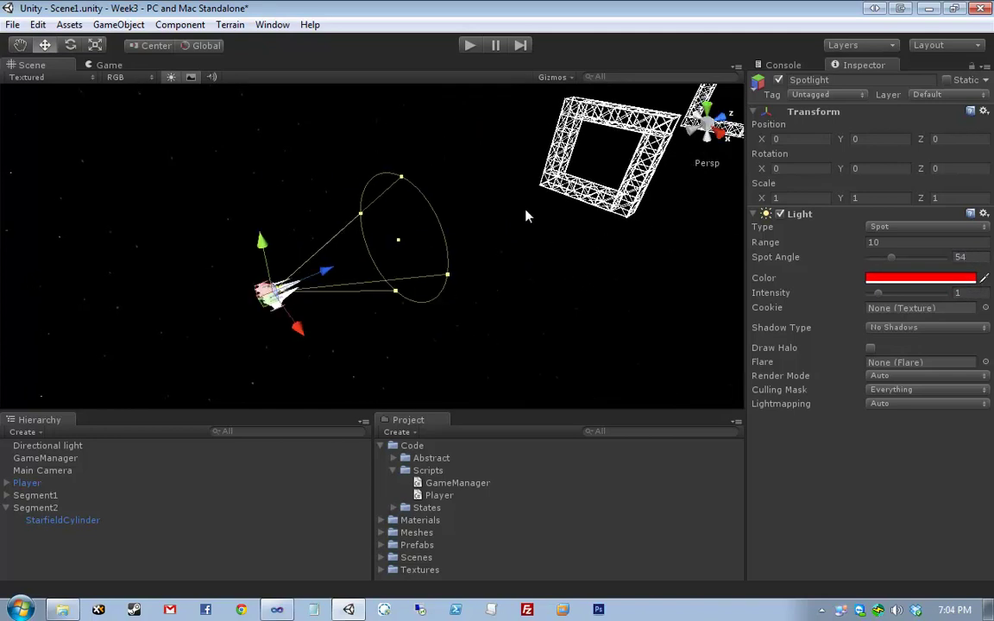
click(883, 244)
text(20)
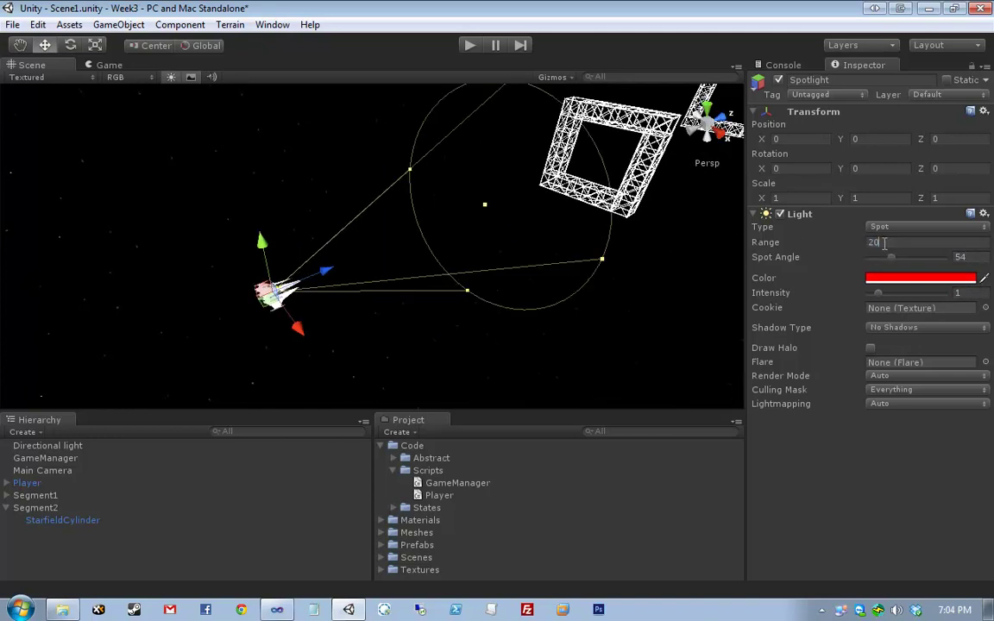
click(71, 447)
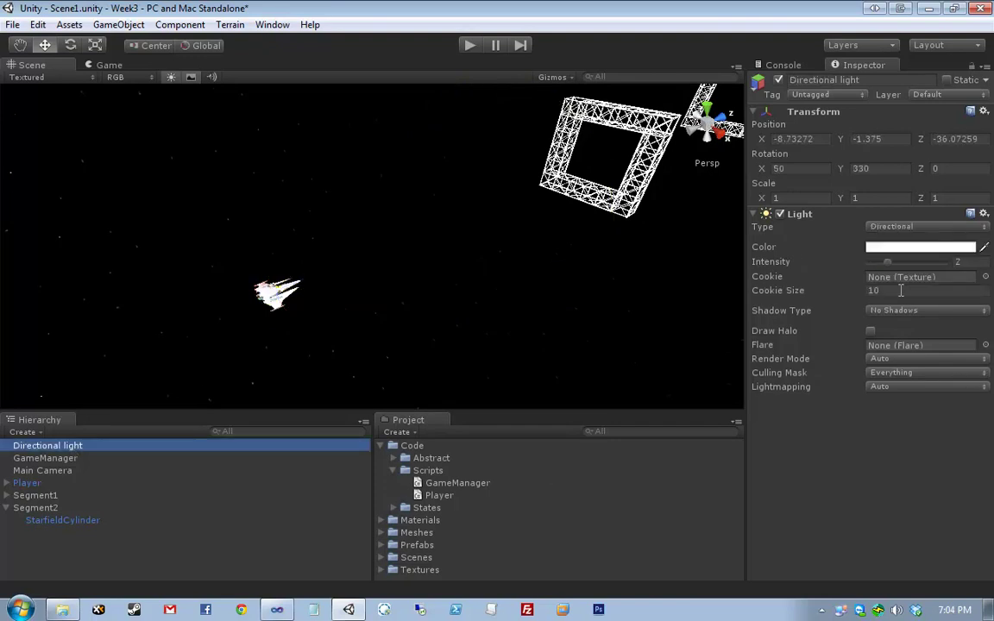
Step: Set the Directional light's intensity to 0.5 and test the darker lighting in play mode
click(962, 262)
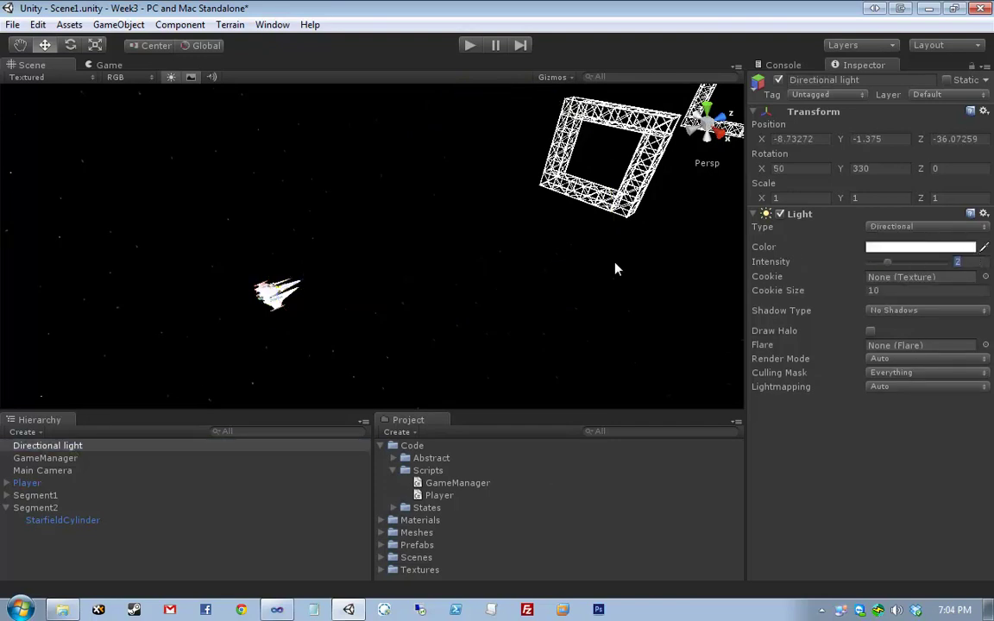
text(0.5)
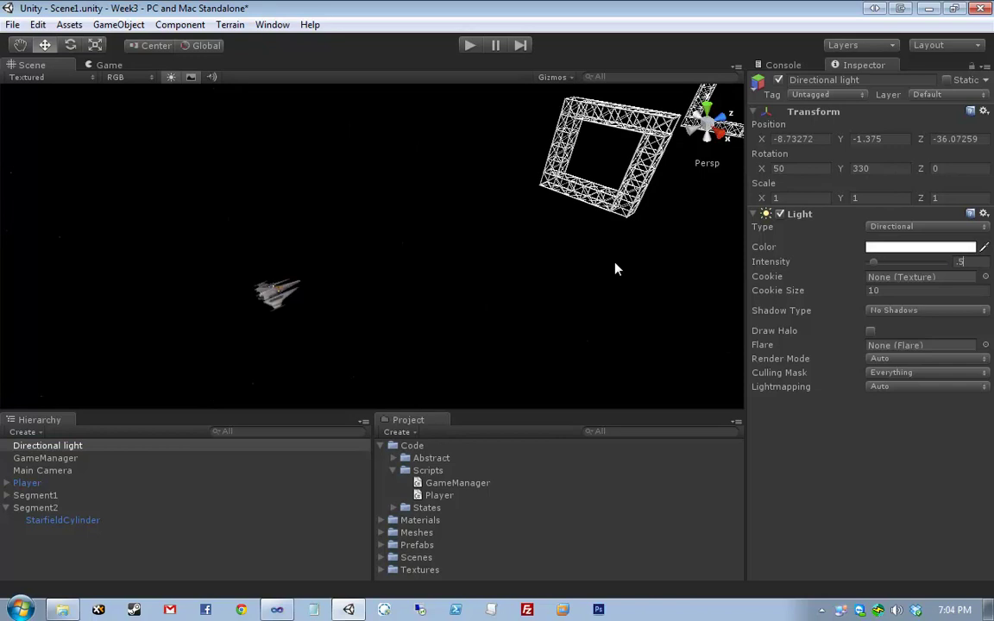
alt+drag(249, 259, 439, 72)
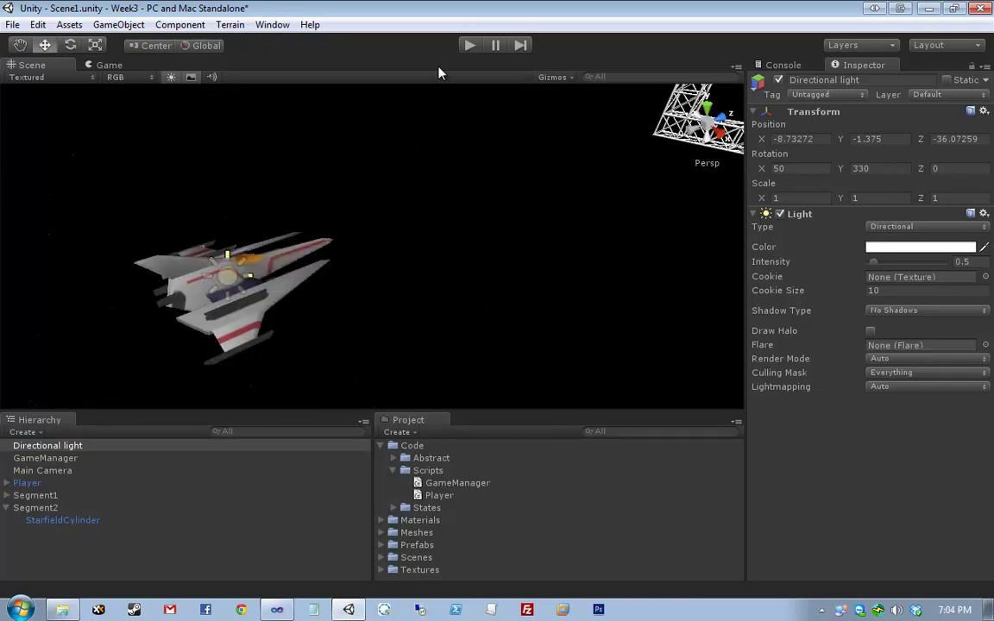
click(470, 46)
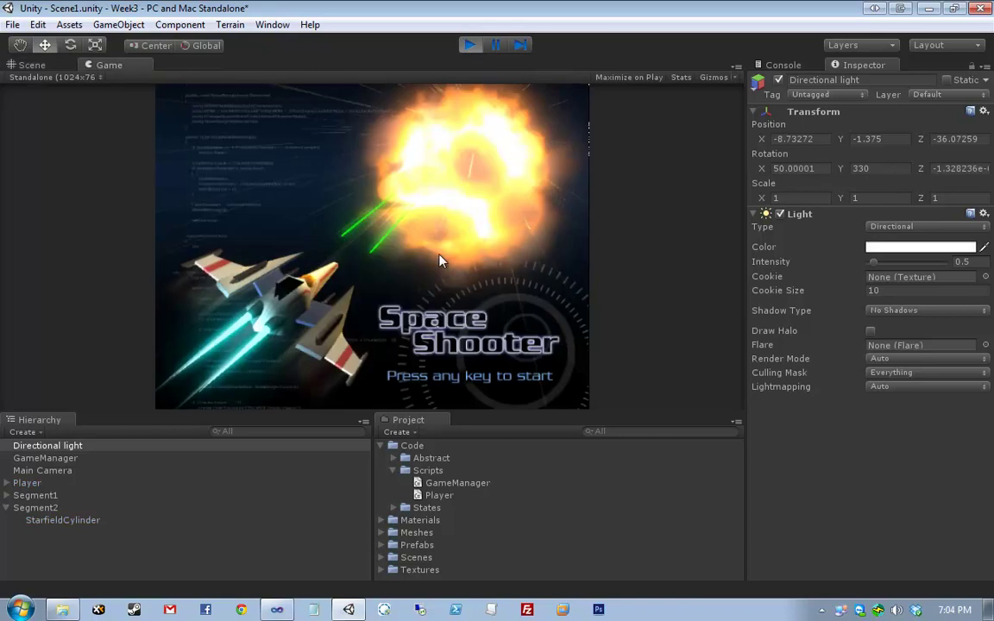
click(440, 261)
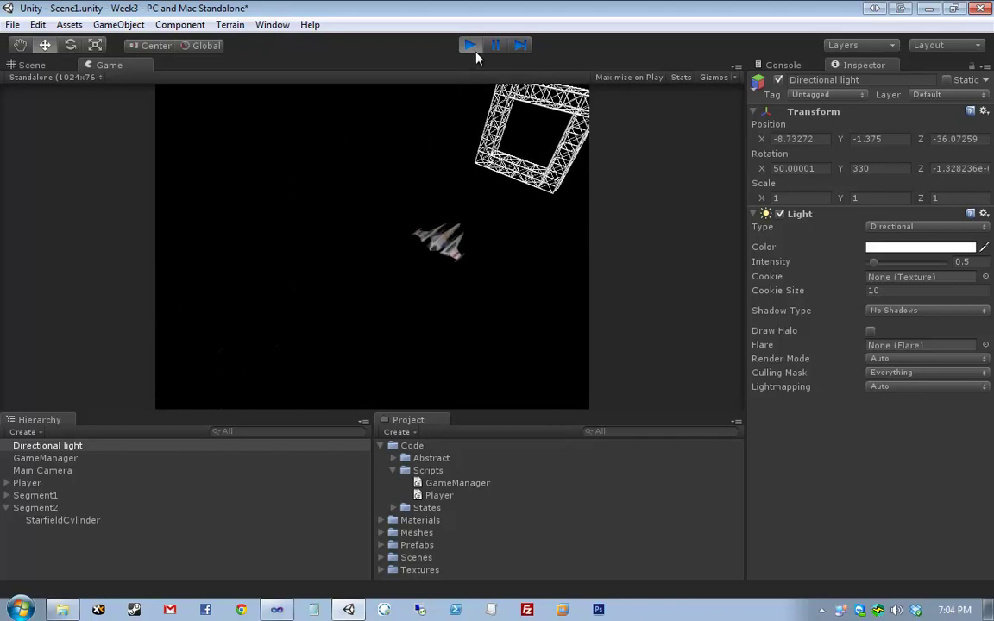
click(469, 46)
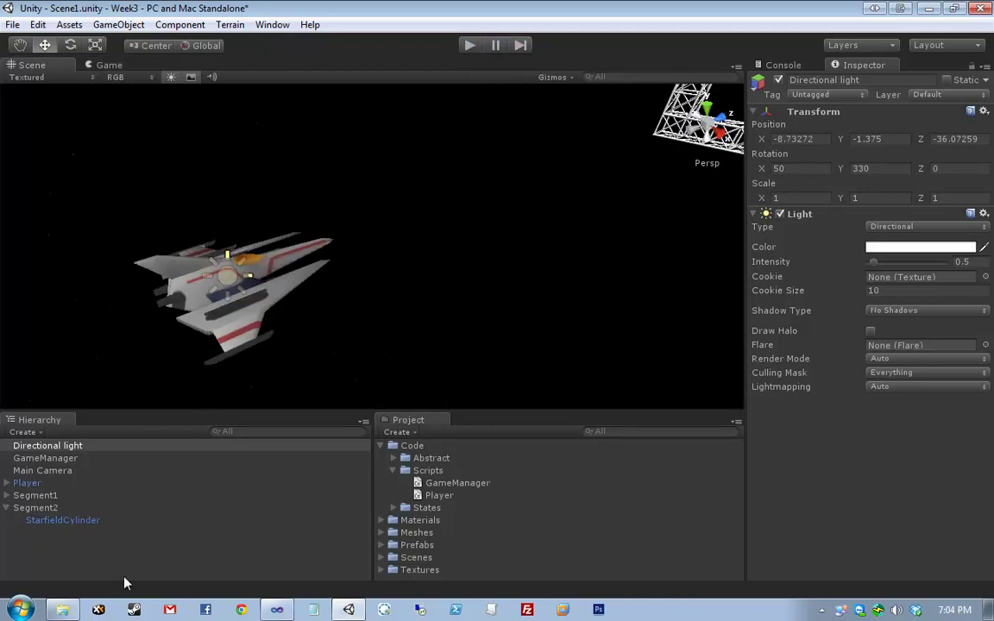
Step: Move Player's child Spotlight forward to the ship's nose and test it in play mode
click(26, 483)
click(6, 484)
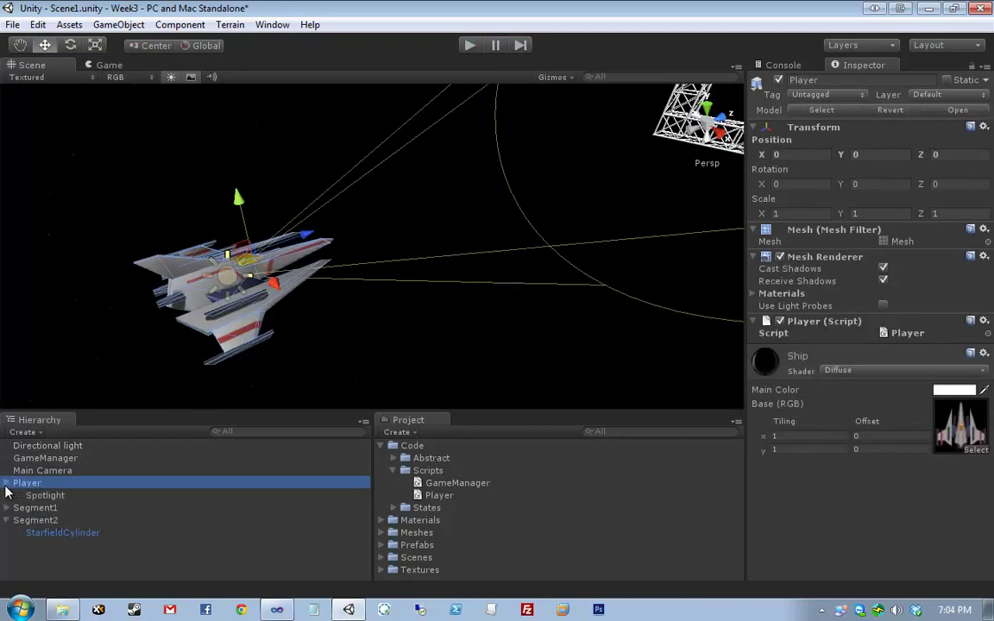
click(45, 495)
drag(285, 256, 466, 196)
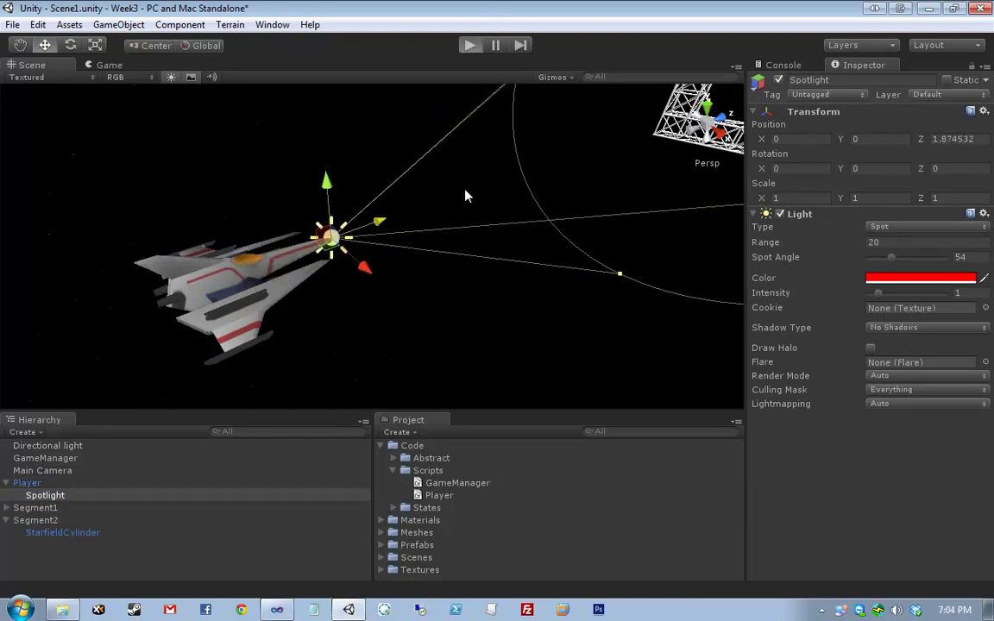
key(ctrl+p)
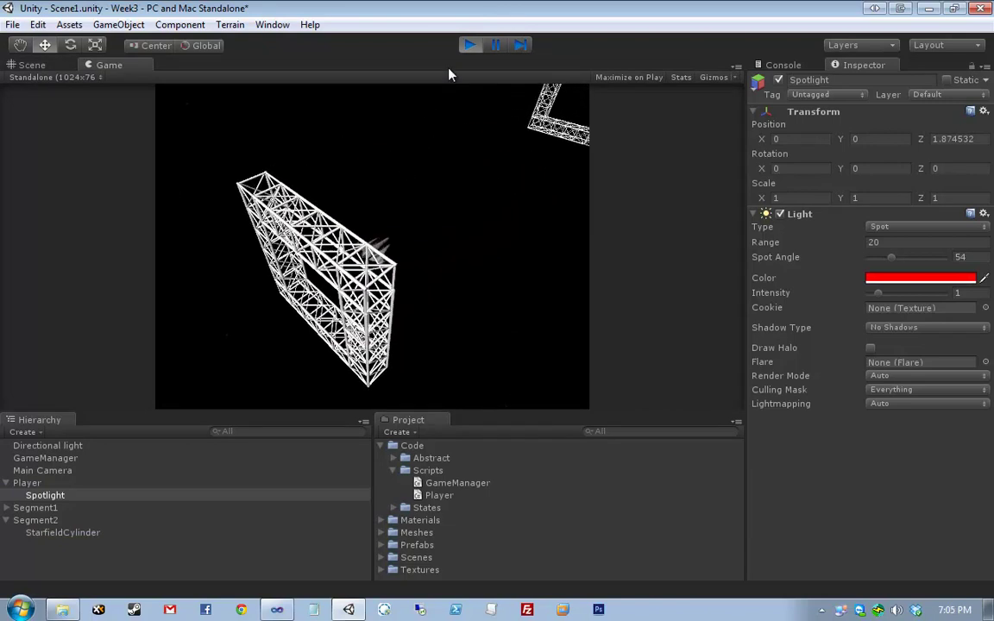
click(471, 47)
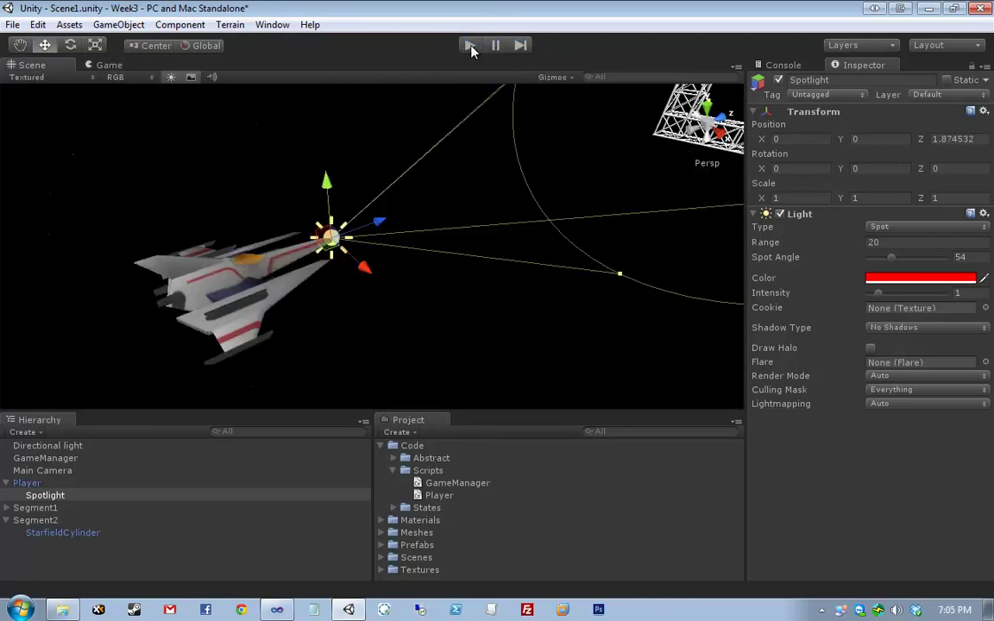
Step: Select the StarfieldCylinder and enlarge the Hierarchy so Segment1 and Segment2 contents both show
scroll(358, 211, down, 3)
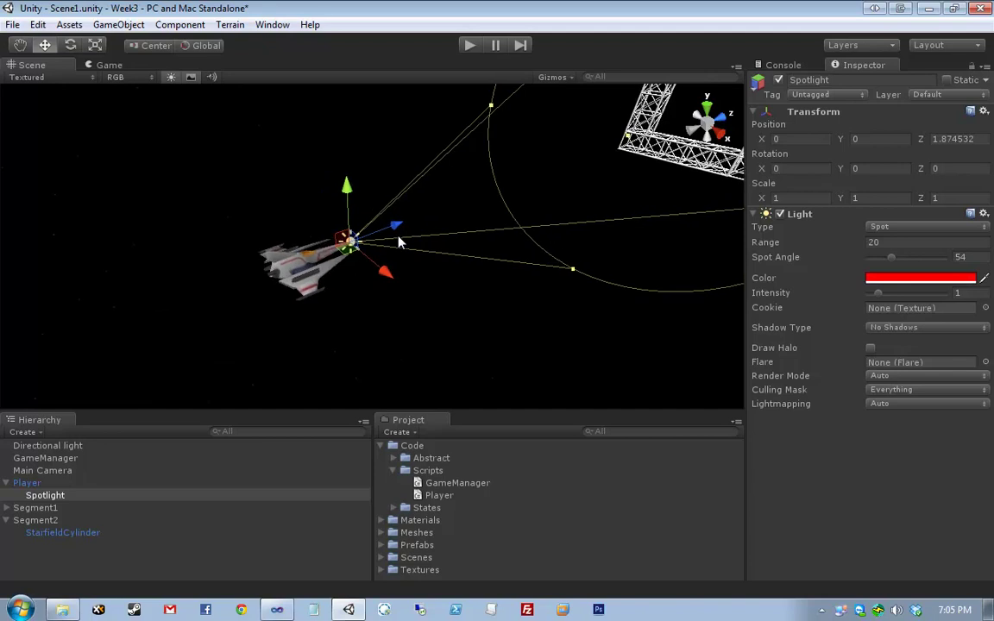
scroll(358, 211, up, 4)
scroll(399, 242, up, 2)
click(354, 289)
scroll(354, 288, down, 3)
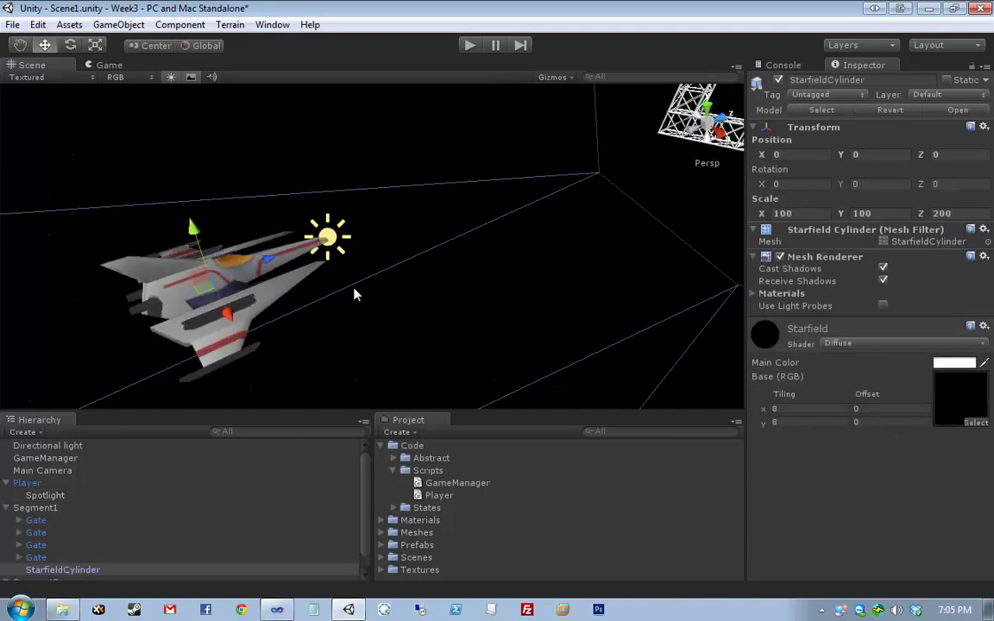
scroll(354, 285, down, 3)
scroll(351, 278, up, 2)
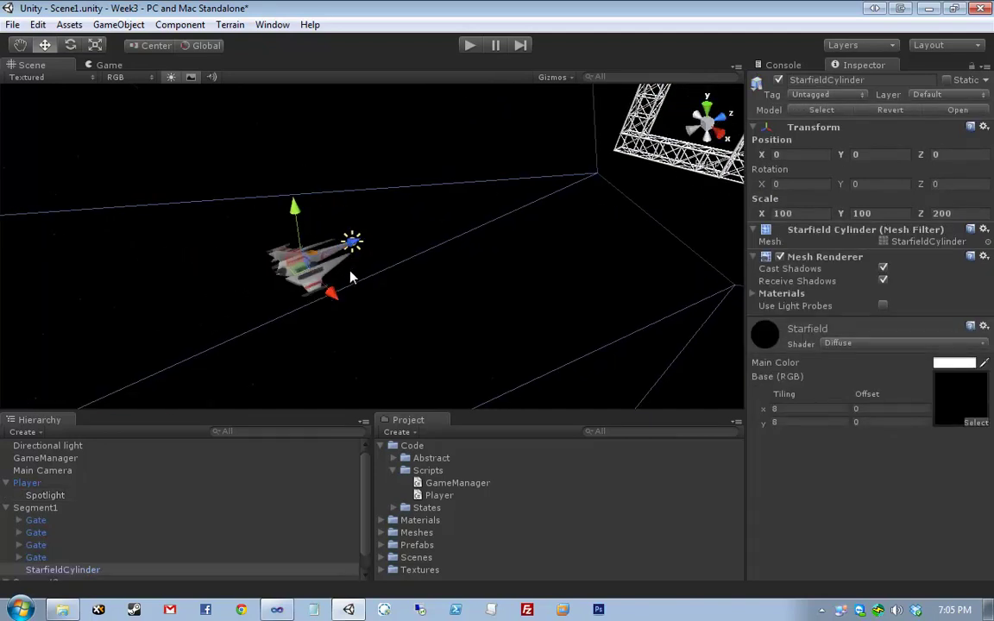
middle_drag(482, 264, 410, 286)
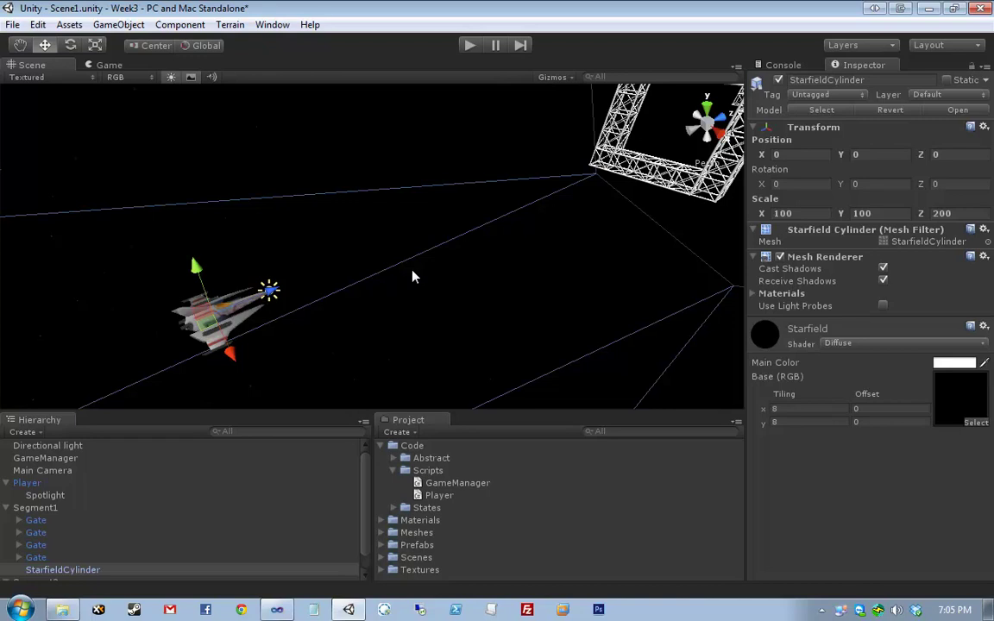
drag(289, 423, 296, 391)
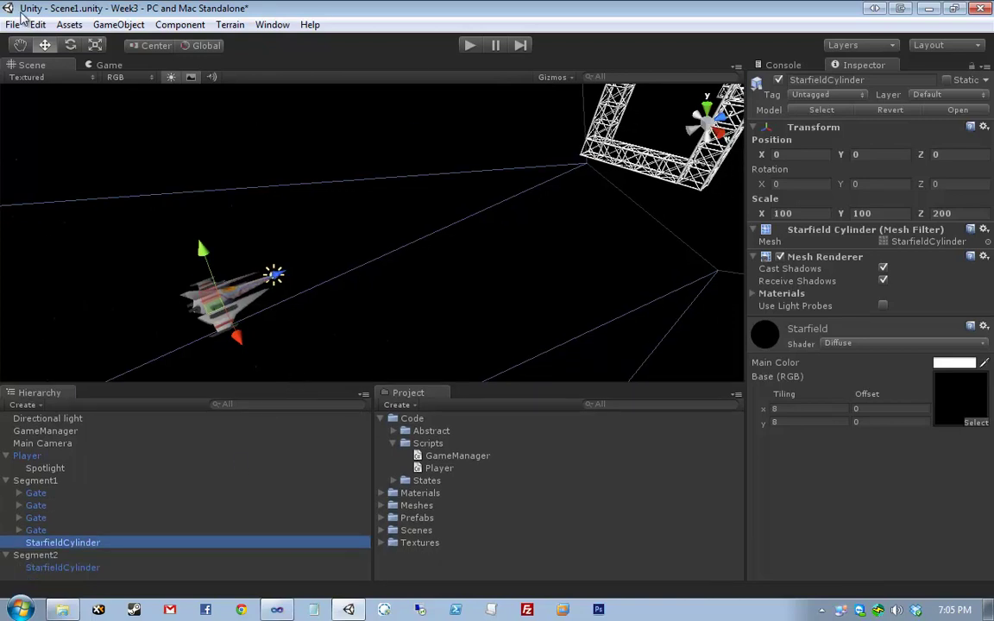
Step: Expand the first Segment1 Gate to show its QuadSection pieces and frame the gate
click(36, 492)
click(18, 493)
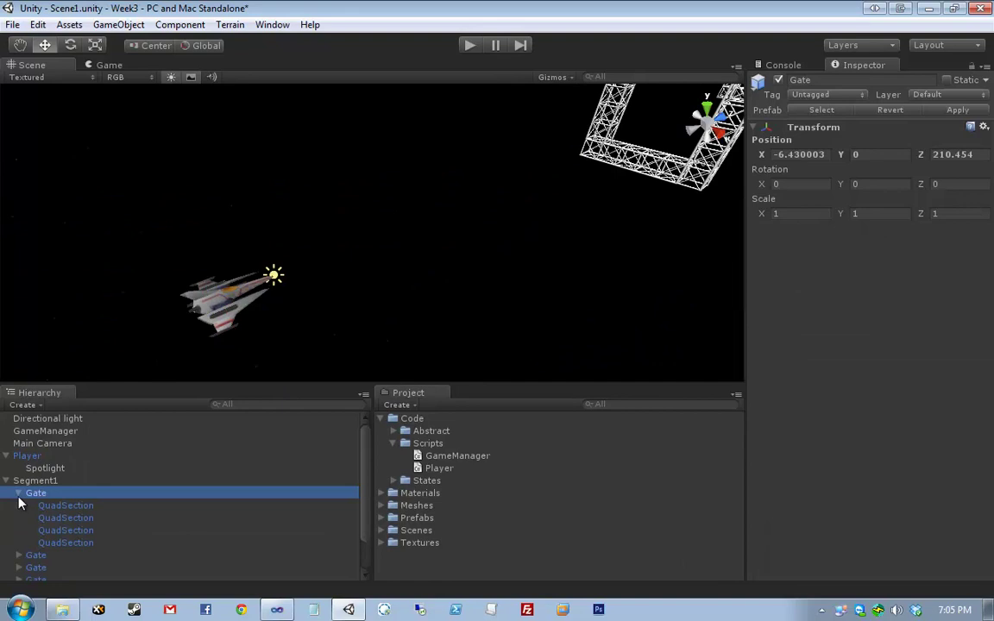
alt+drag(432, 259, 576, 191)
click(380, 244)
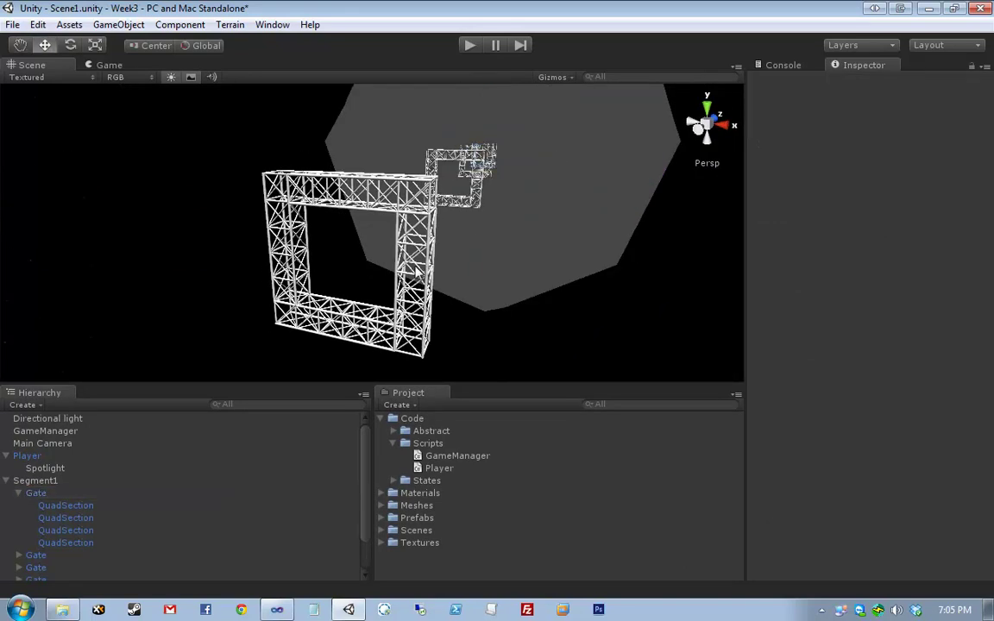
click(412, 215)
key(f)
Step: Reframe and orbit the view to face the first Gate head-on
alt+drag(428, 241, 518, 232)
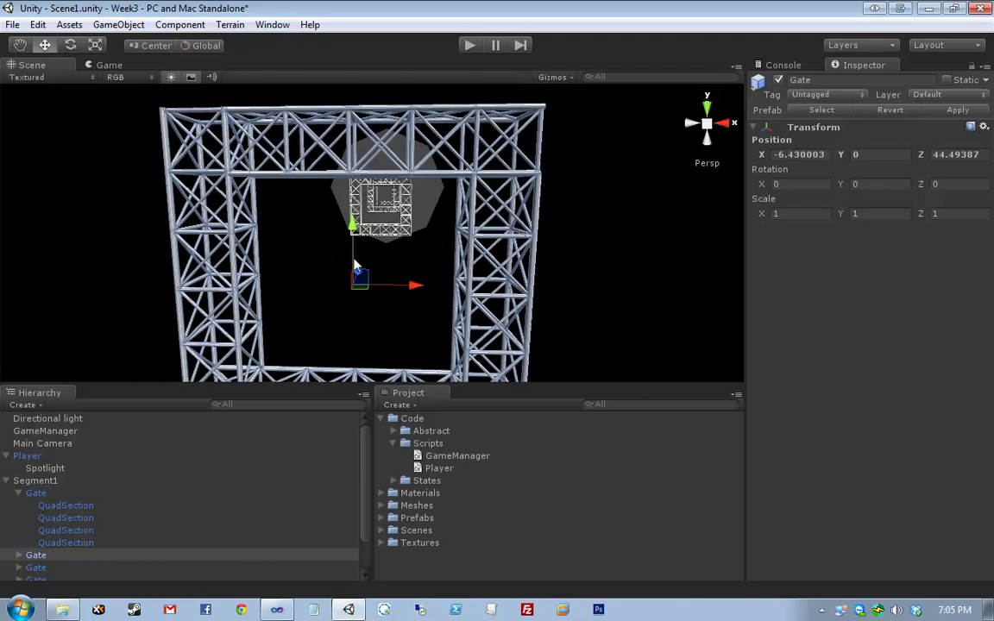
alt+drag(303, 277, 256, 373)
click(61, 506)
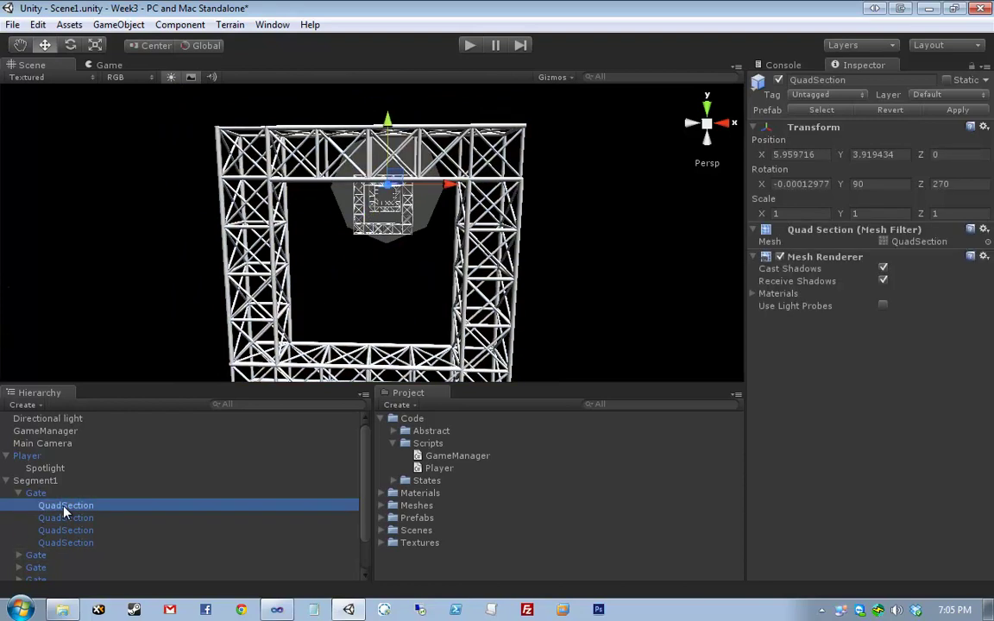
double_click(57, 493)
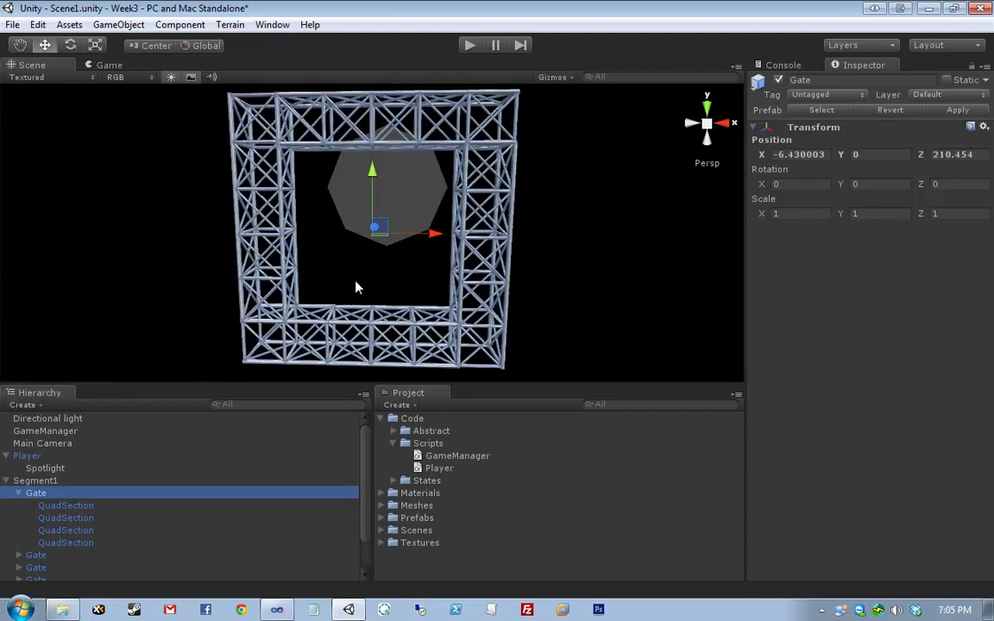
alt+drag(319, 252, 371, 238)
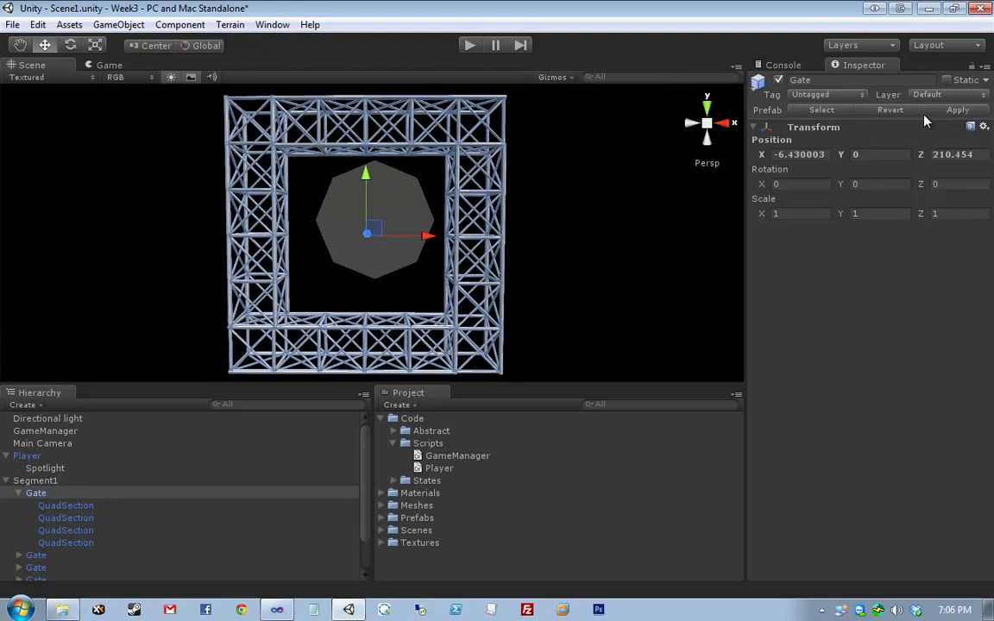
scroll(374, 255, up, 1)
scroll(388, 276, down, 2)
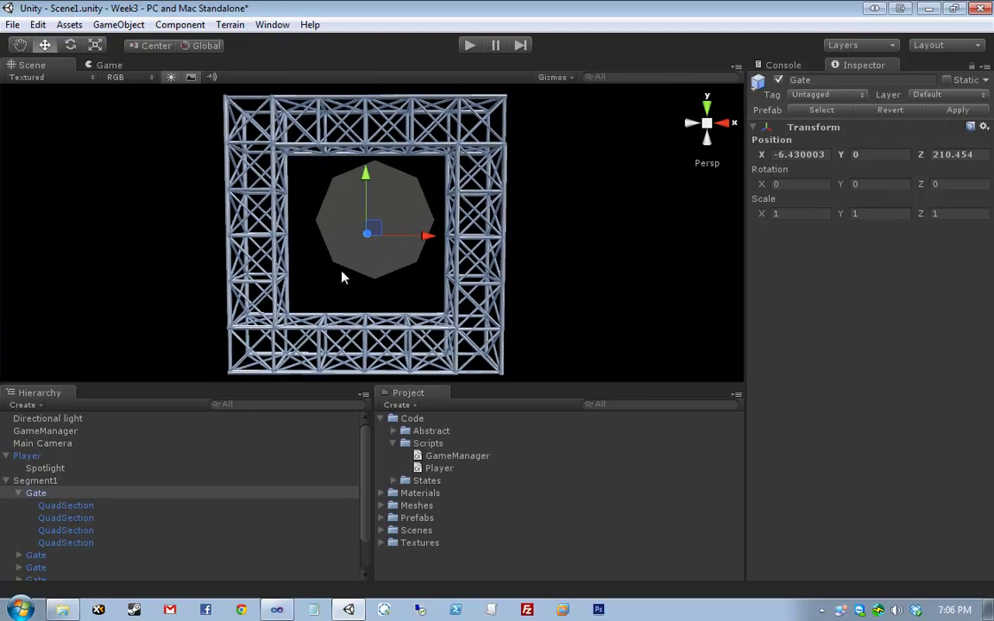
Step: Add Box Colliders to the first and second QuadSection pieces
click(65, 505)
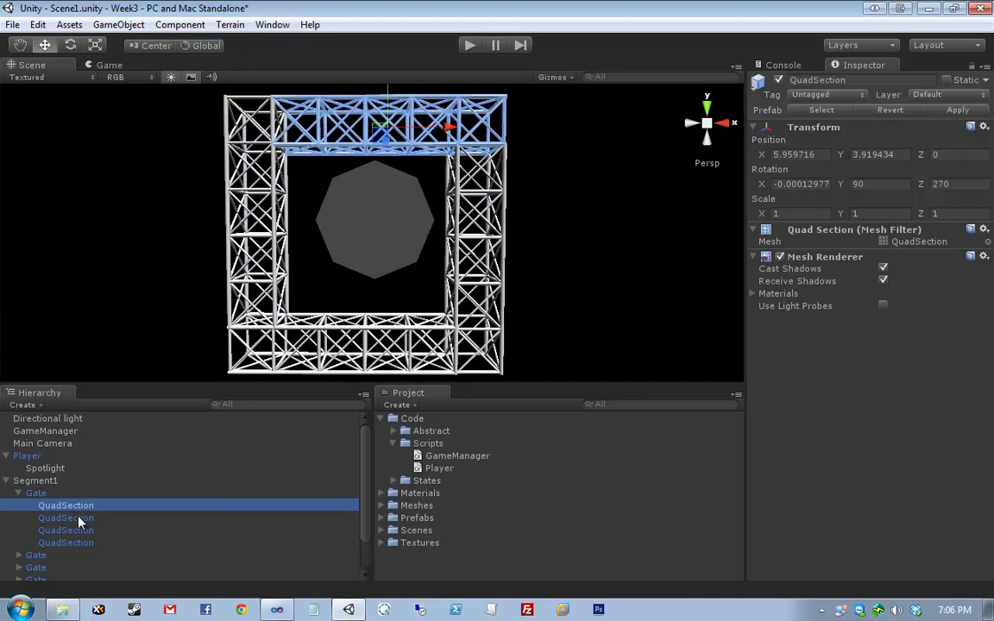
click(66, 529)
click(65, 506)
click(168, 24)
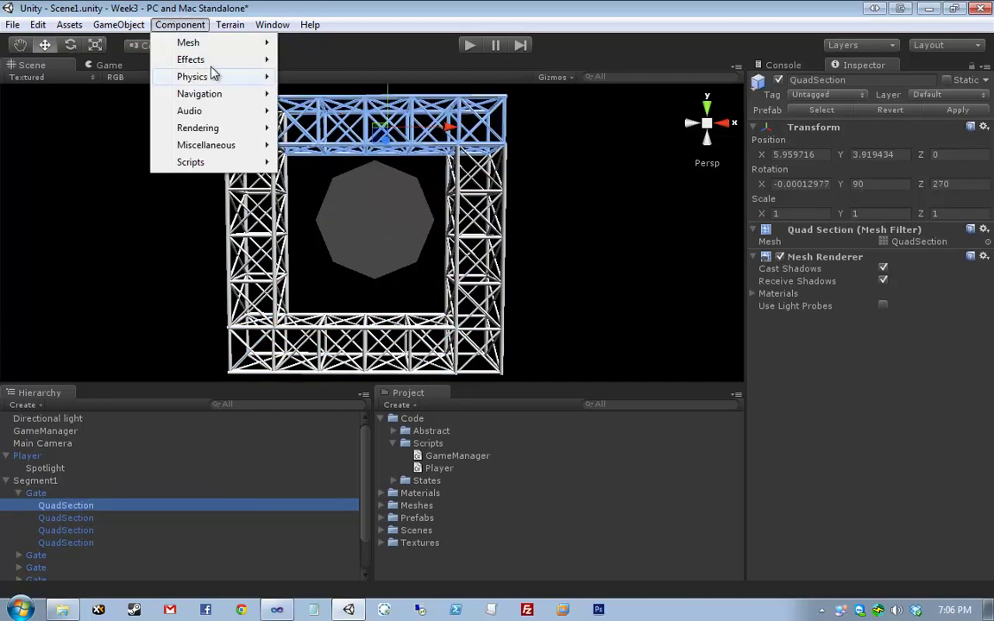
mouse_move(218, 78)
click(392, 120)
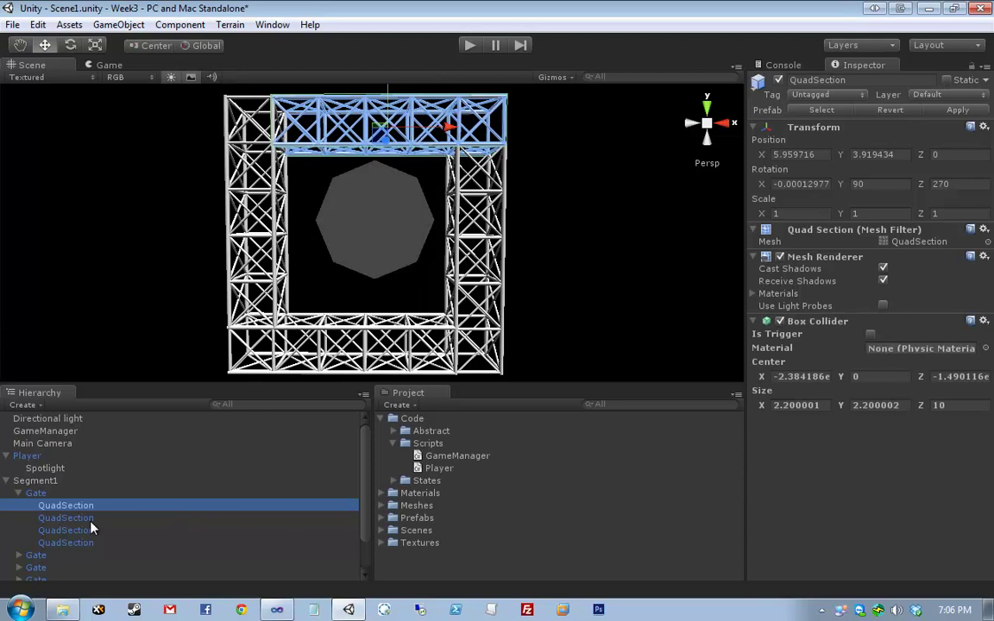
key(Down)
click(184, 26)
mouse_move(192, 78)
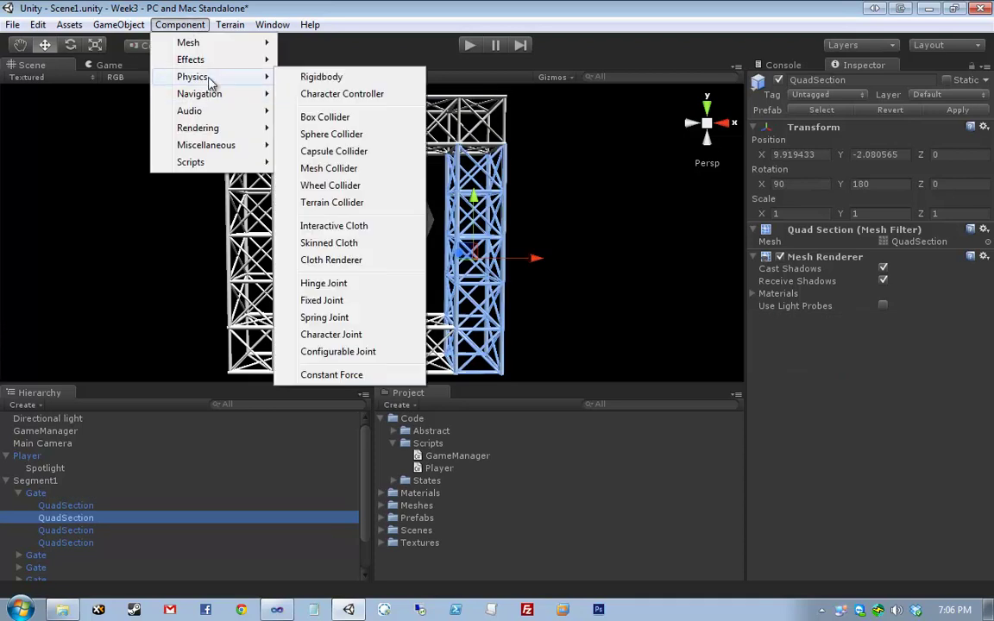
click(349, 121)
Step: Add Box Colliders to the third and fourth QuadSection pieces
click(106, 530)
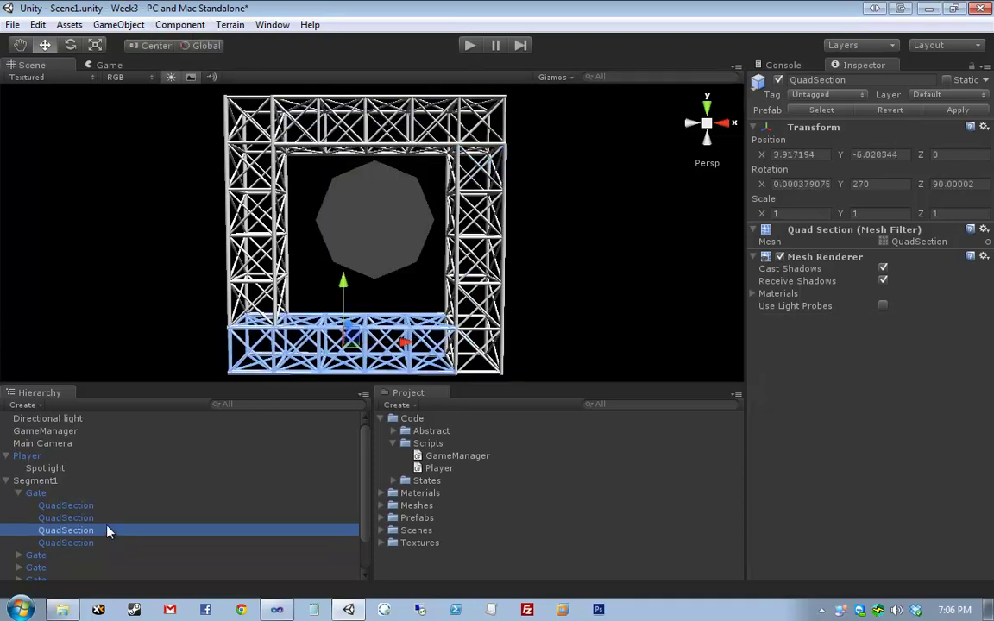
click(179, 24)
mouse_move(192, 77)
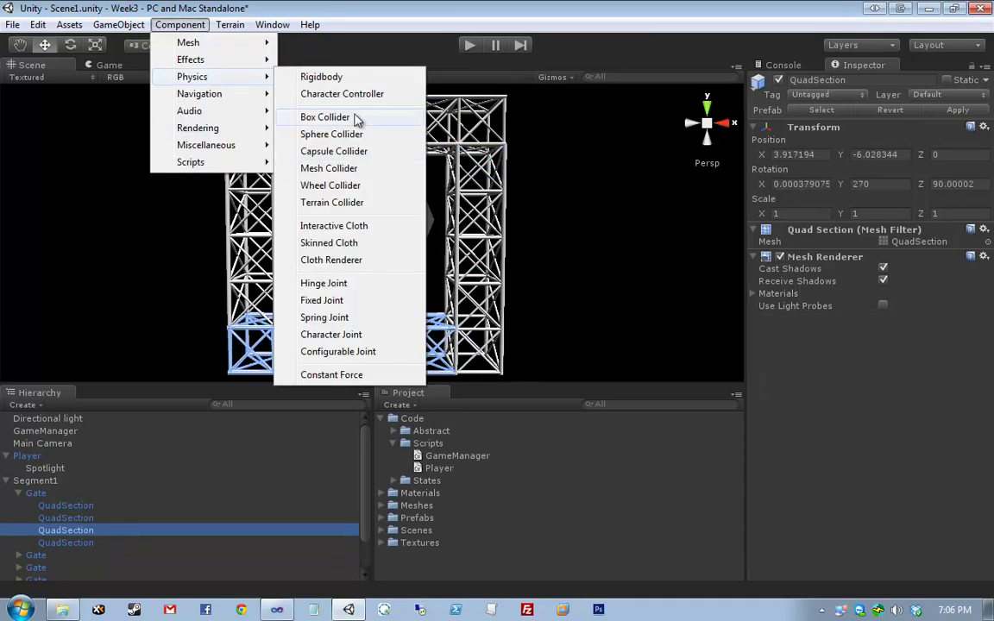
click(293, 119)
click(95, 543)
click(180, 24)
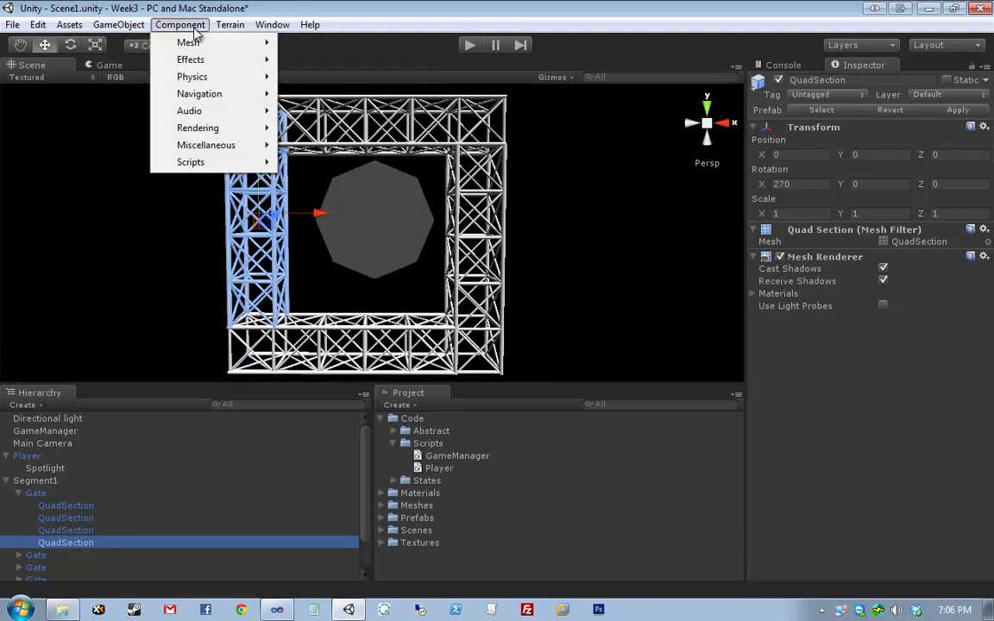
mouse_move(223, 83)
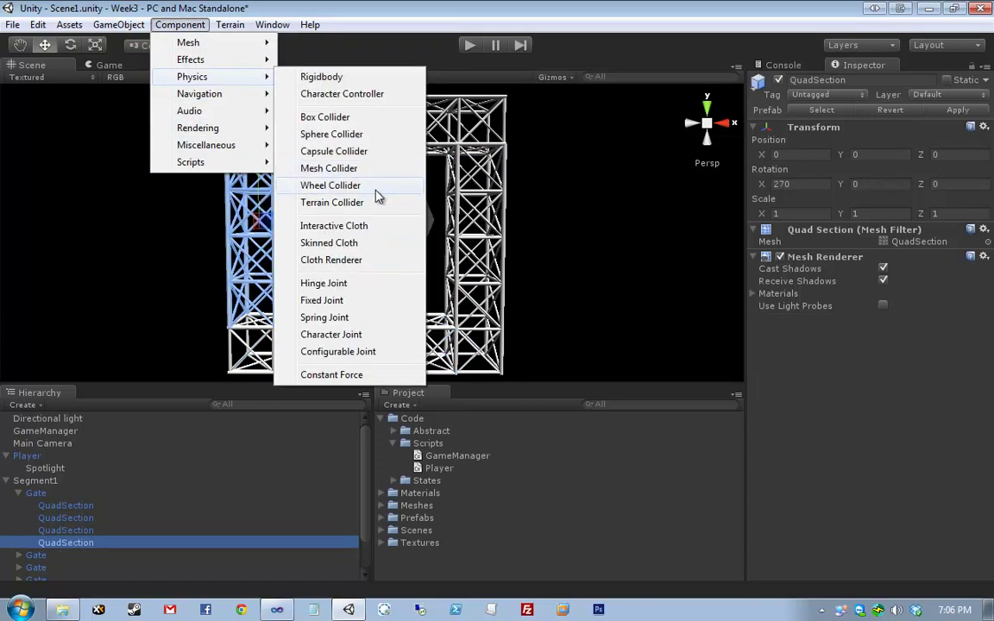
click(379, 121)
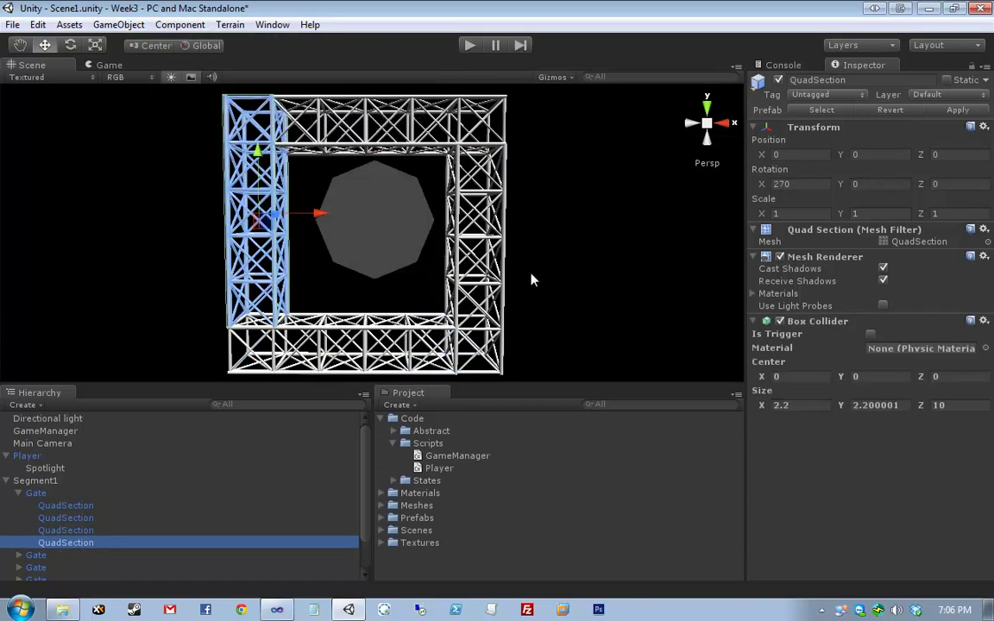
middle_drag(453, 255, 440, 269)
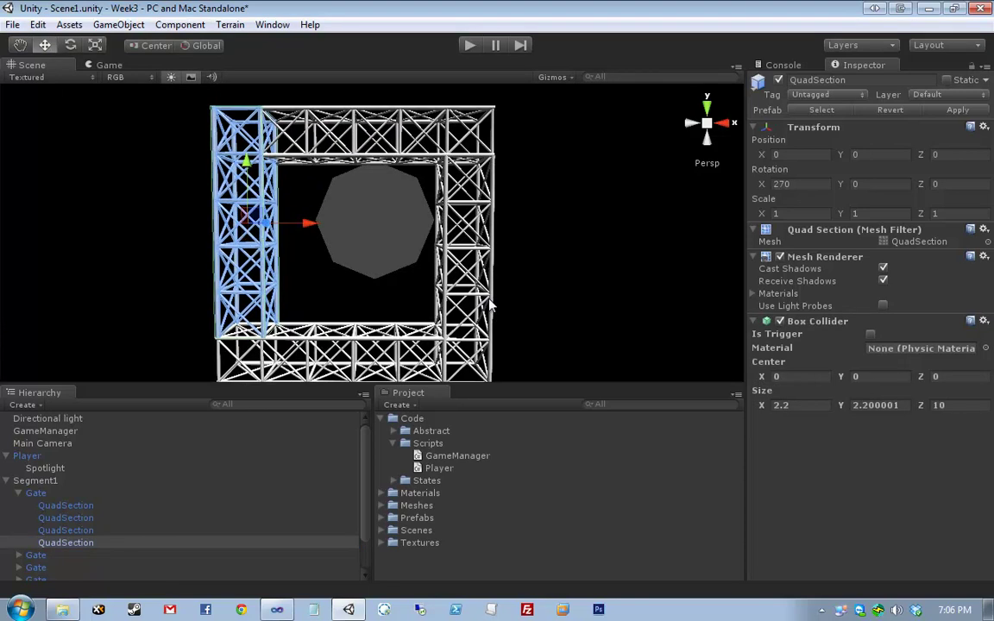
click(120, 495)
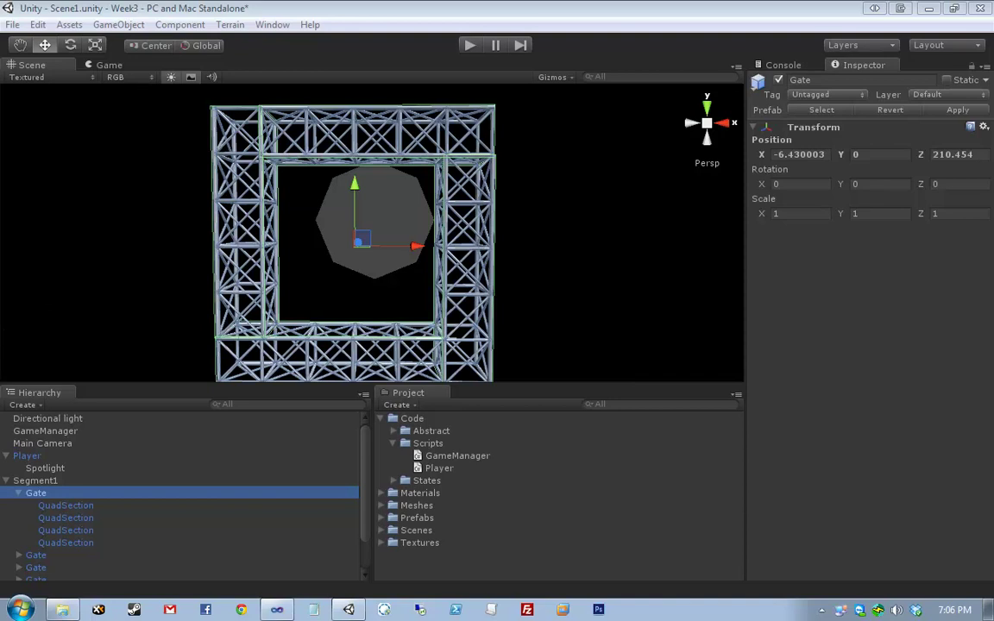
Step: Give the Gate a Rigidbody with Use Gravity unticked and Is Kinematic ticked
mouse_move(548, 206)
middle_down()
mouse_move(526, 236)
mouse_move(536, 212)
middle_up()
scroll(532, 203, up, 3)
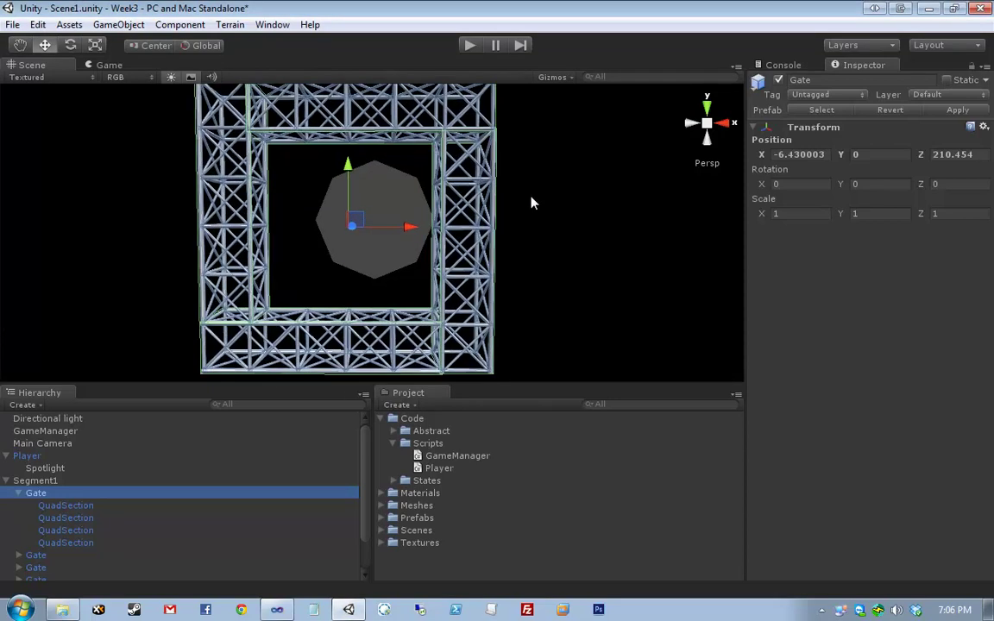
scroll(532, 198, down, 2)
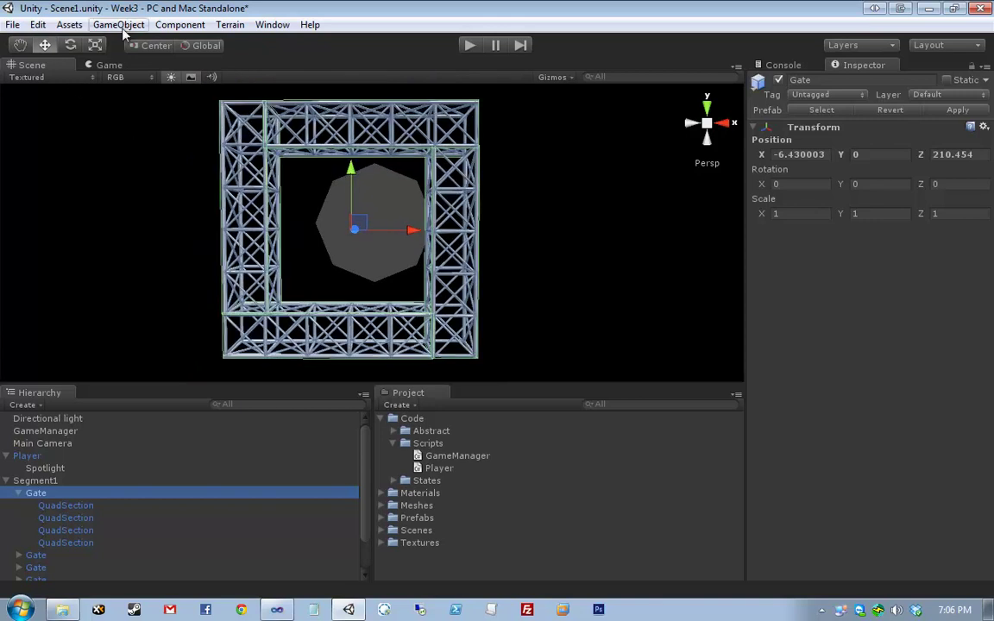
click(159, 29)
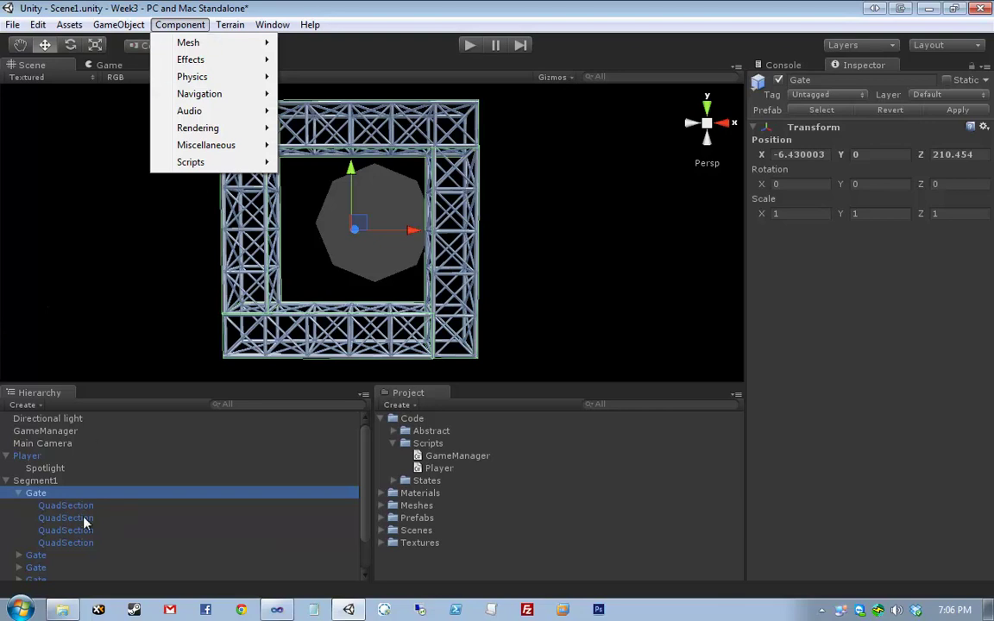
click(76, 486)
click(179, 24)
mouse_move(259, 76)
click(333, 77)
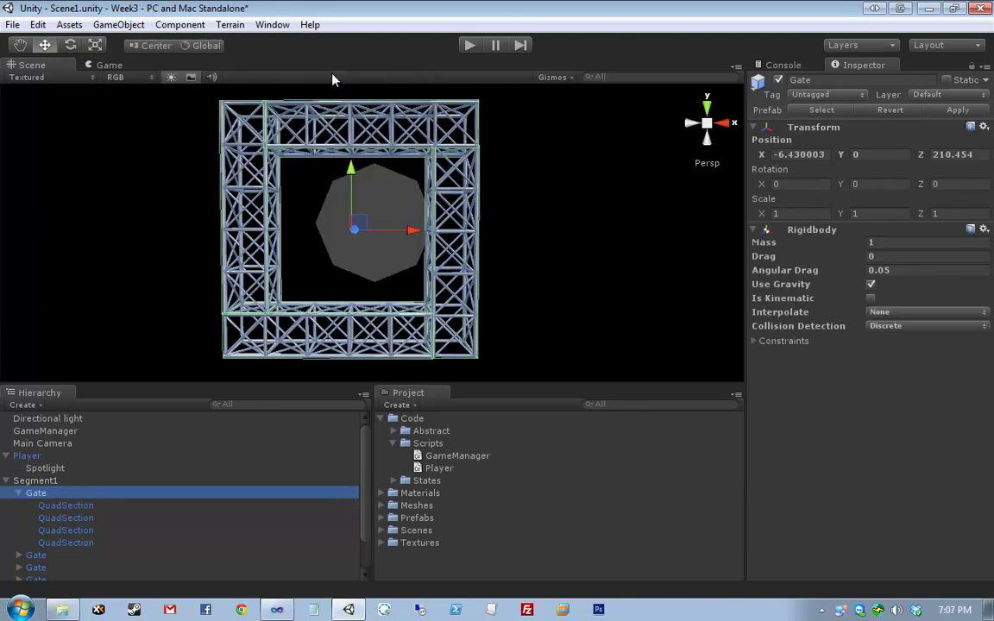
click(873, 288)
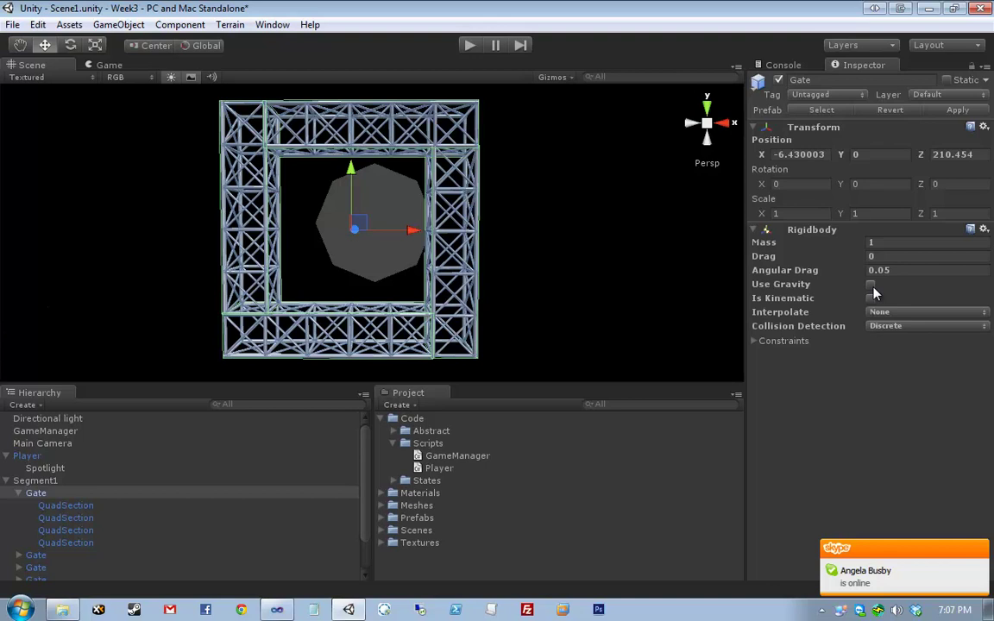
click(871, 299)
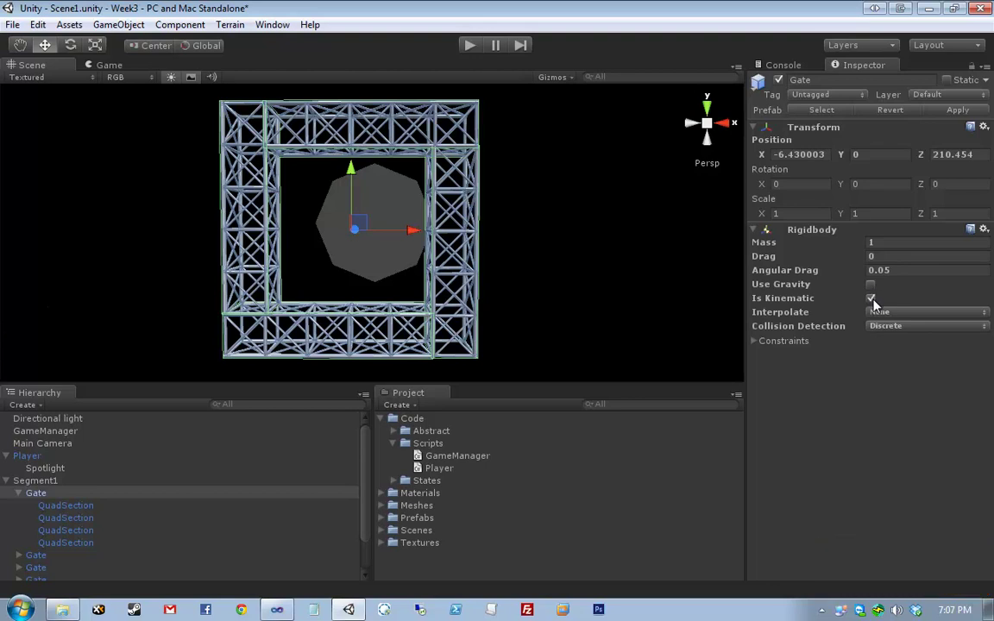
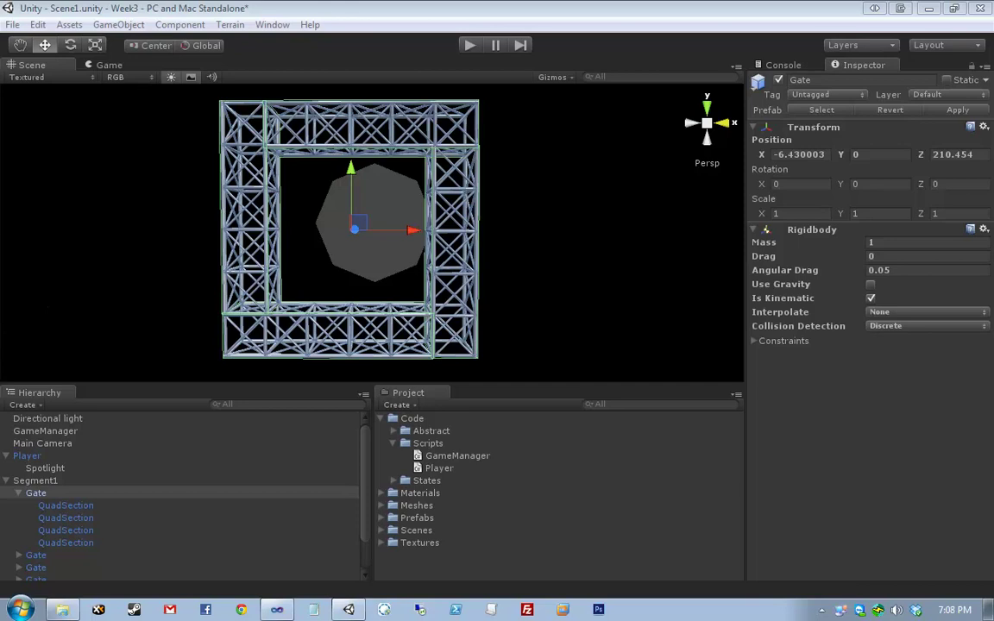
Step: Select the four QuadSection pieces of the Gate and tick Is Trigger on their Box Colliders
click(168, 535)
click(177, 518)
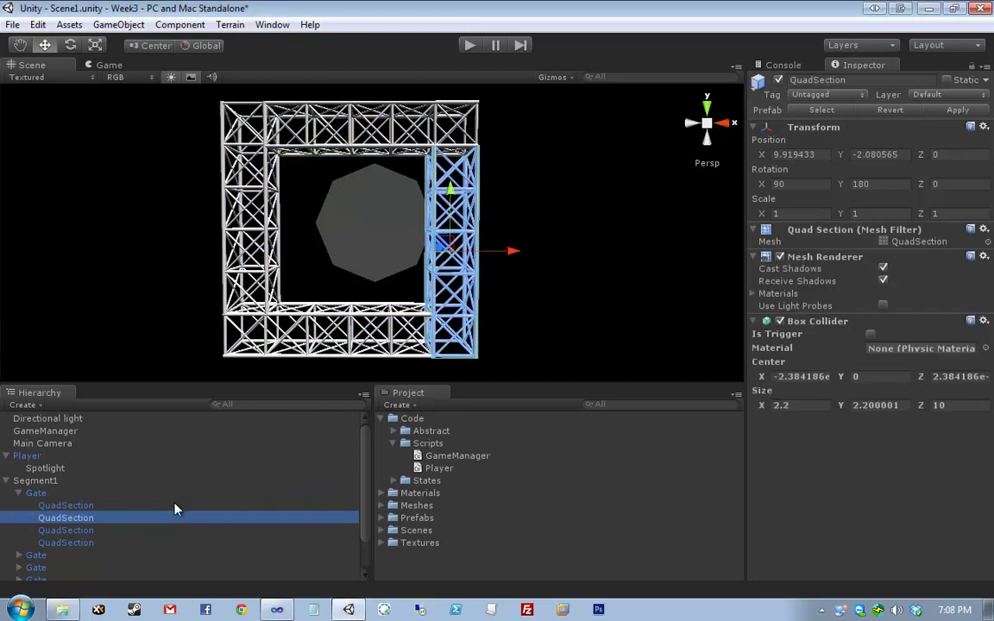
click(177, 507)
shift+click(161, 543)
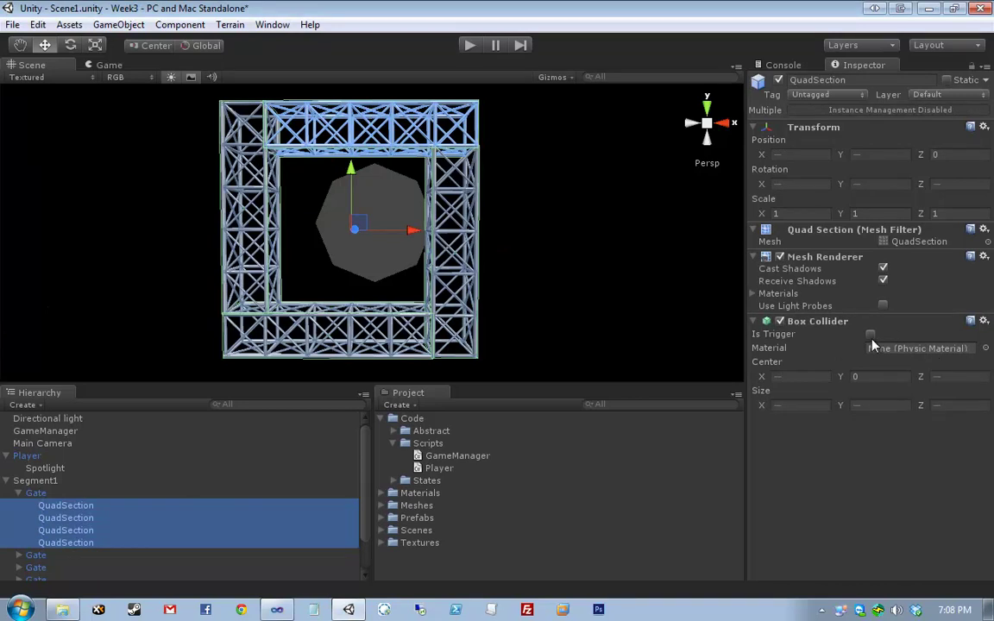
click(871, 334)
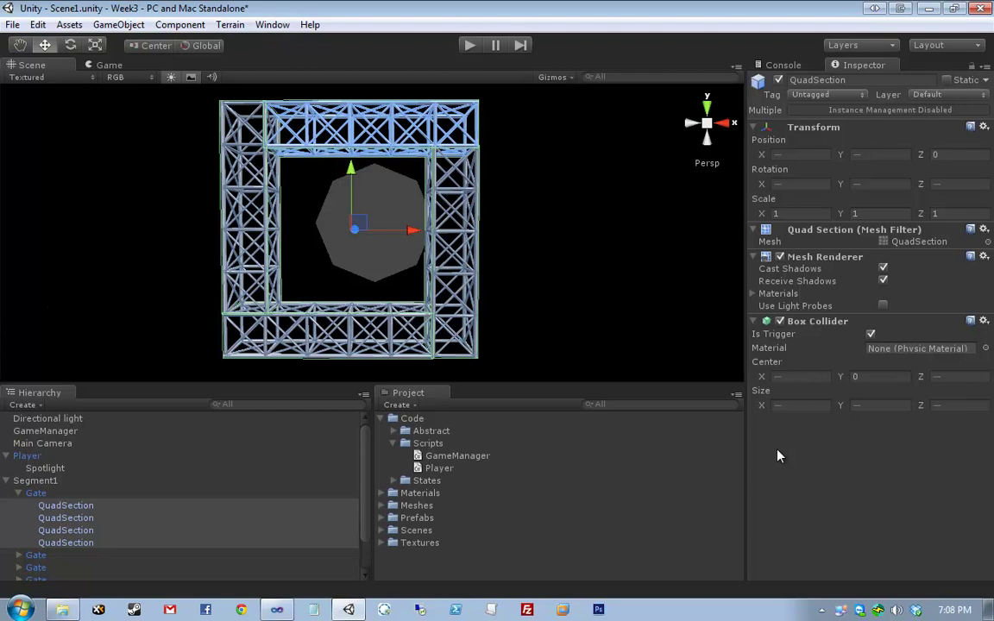
Step: Pan the scene view across the gate and select the whole Gate object
scroll(541, 222, down, 2)
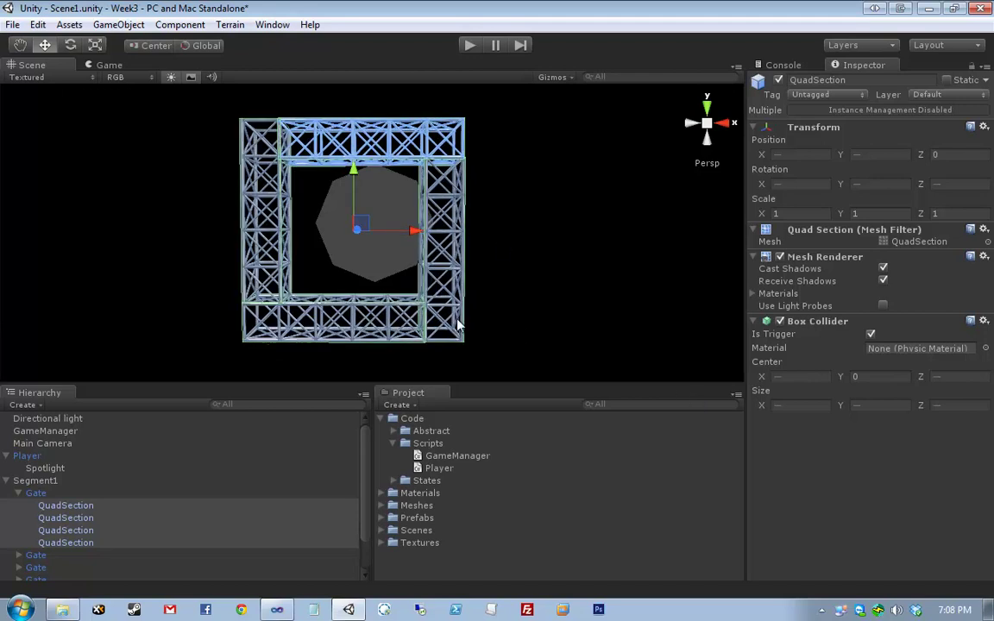
scroll(466, 324, up, 2)
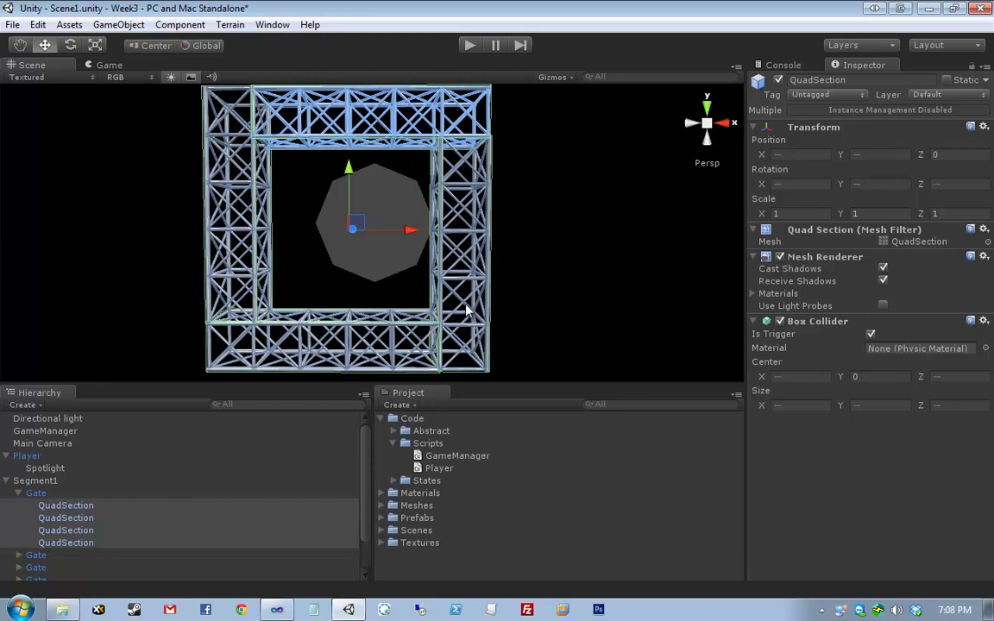
middle_drag(465, 312, 489, 315)
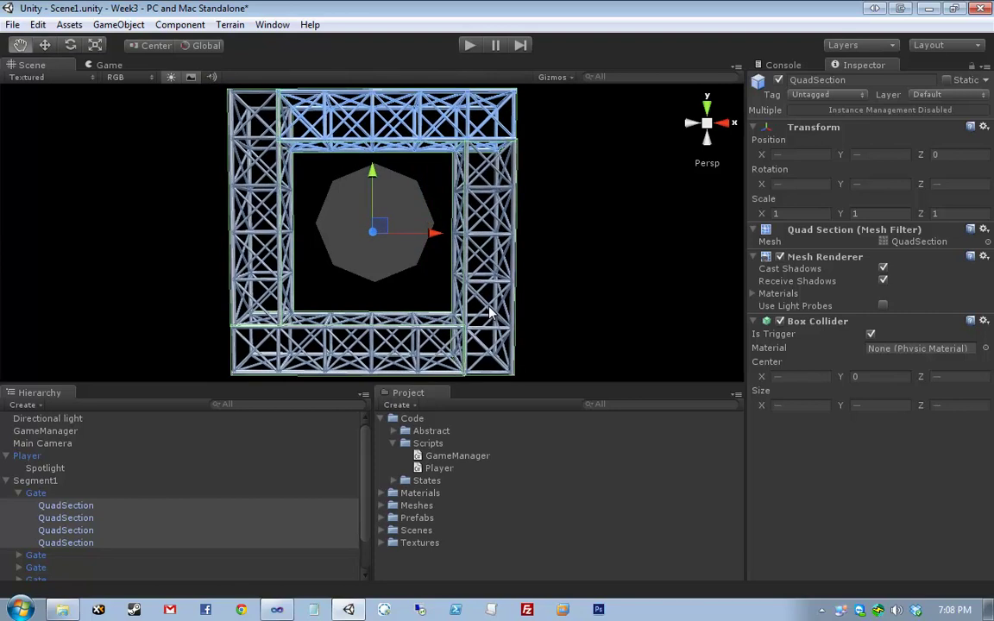
click(102, 493)
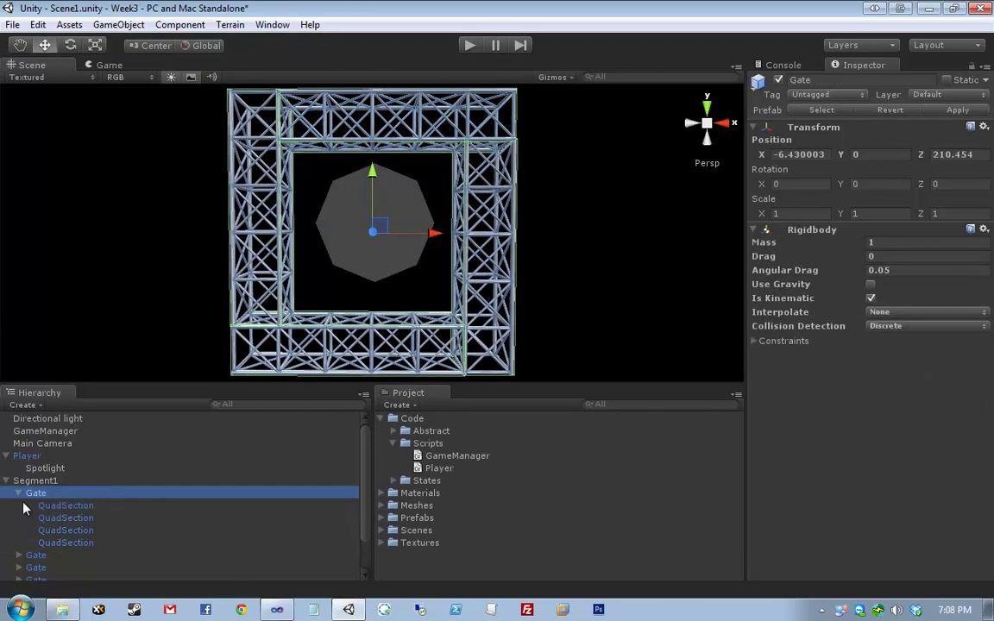
Step: Create a new empty GameObject and set its position to 0, 0, 0
click(118, 24)
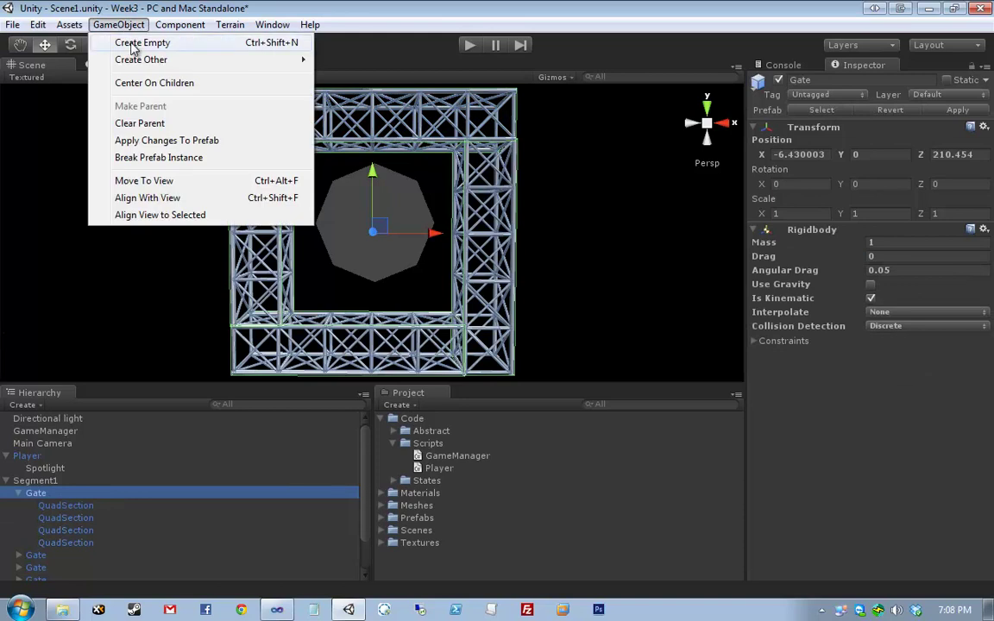
click(133, 43)
drag(39, 442, 74, 459)
click(819, 146)
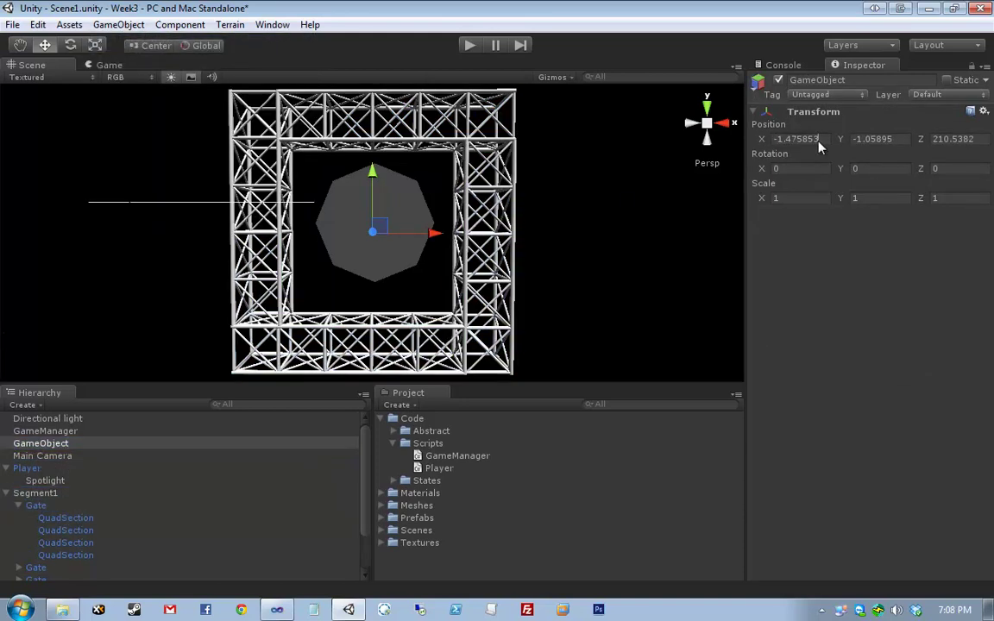
double_click(820, 146)
text(0)
key(Tab)
text(0)
key(Tab)
text(0)
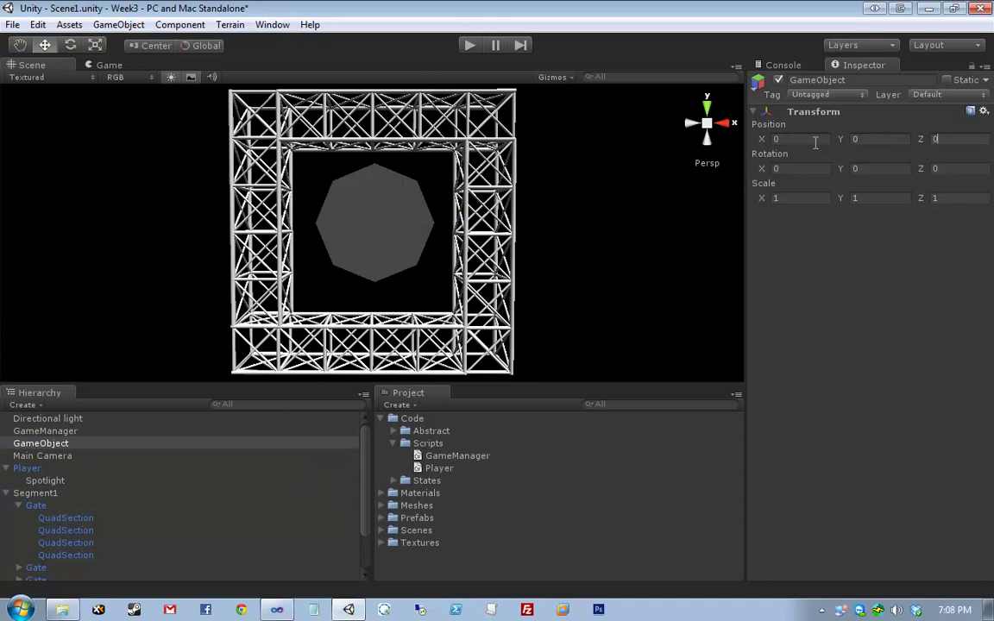
scroll(492, 286, down, 5)
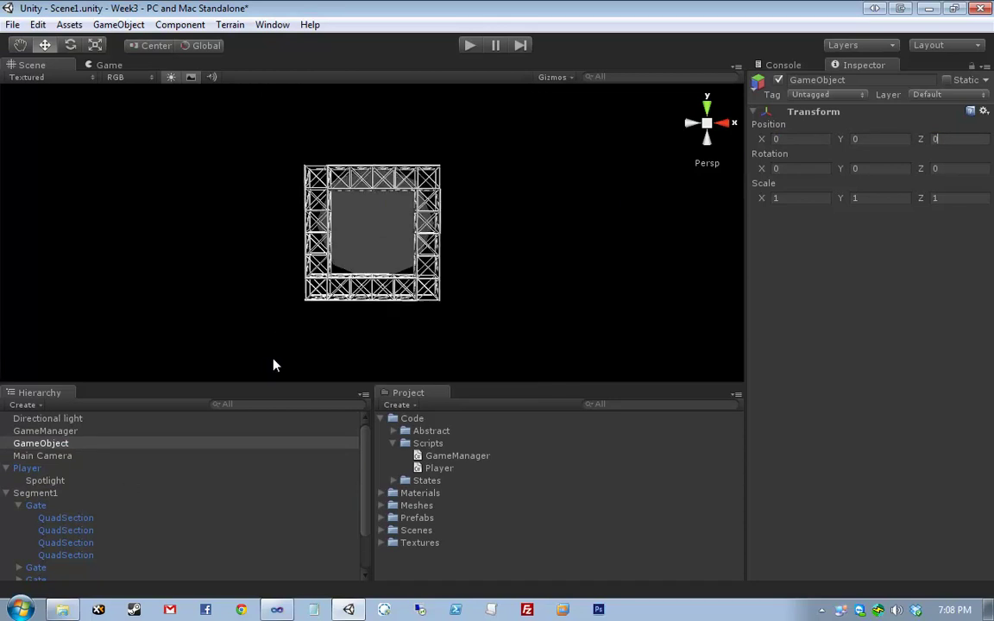
scroll(273, 365, up, 10)
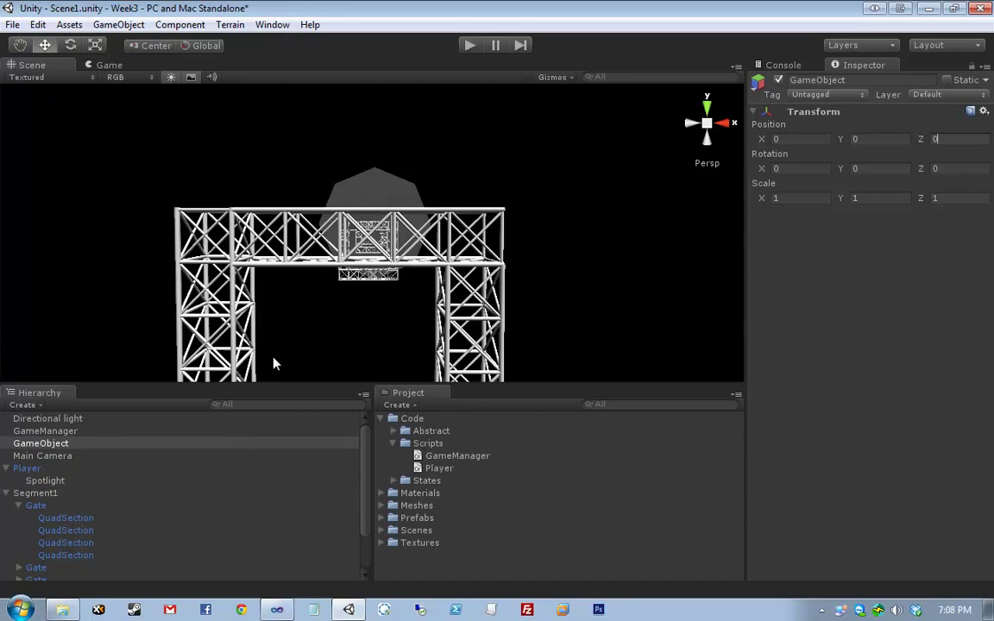
scroll(273, 364, down, 8)
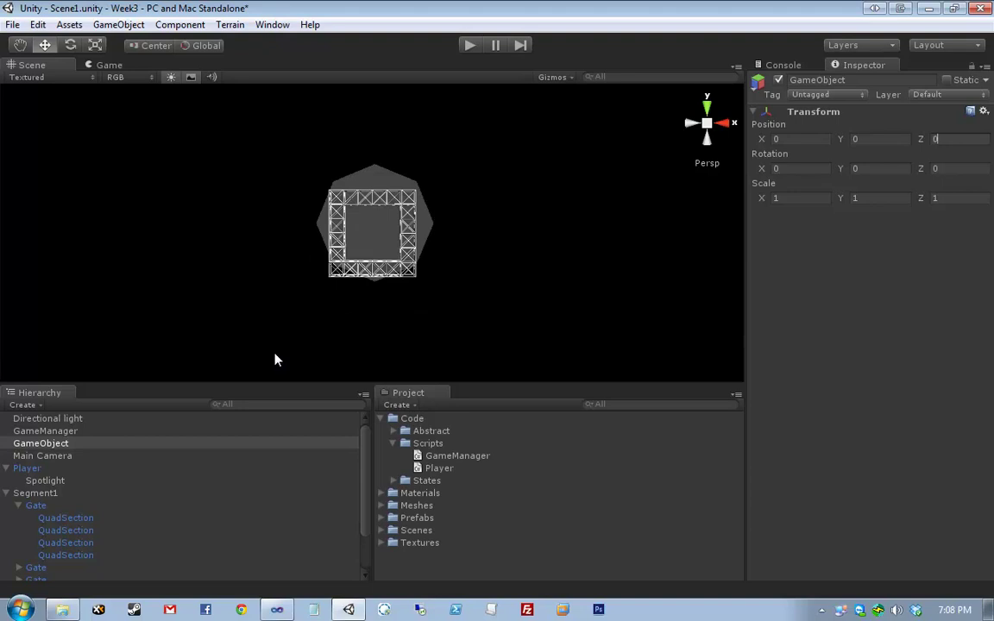
scroll(278, 357, up, 3)
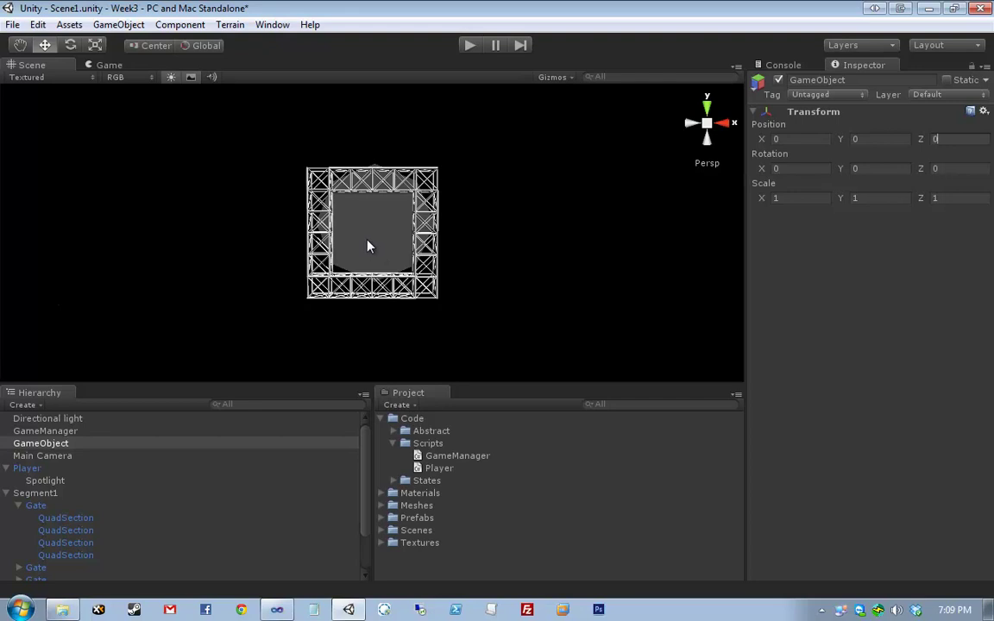
Step: Set the Gate's position X and Z to 0 and frame it in the scene view
click(44, 506)
click(820, 155)
text(0)
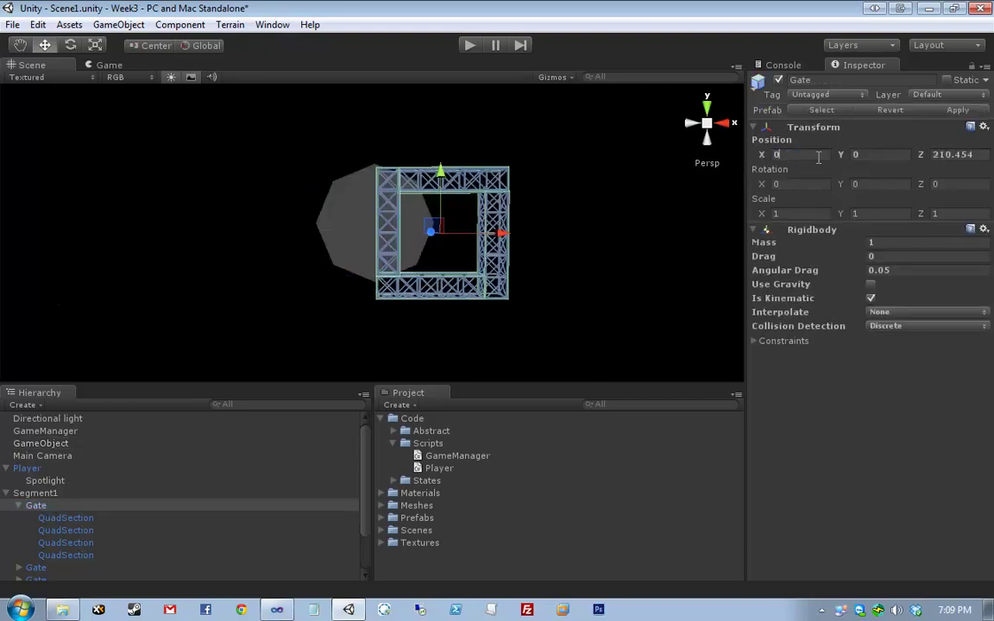
key(Tab)
key(Tab)
text(0)
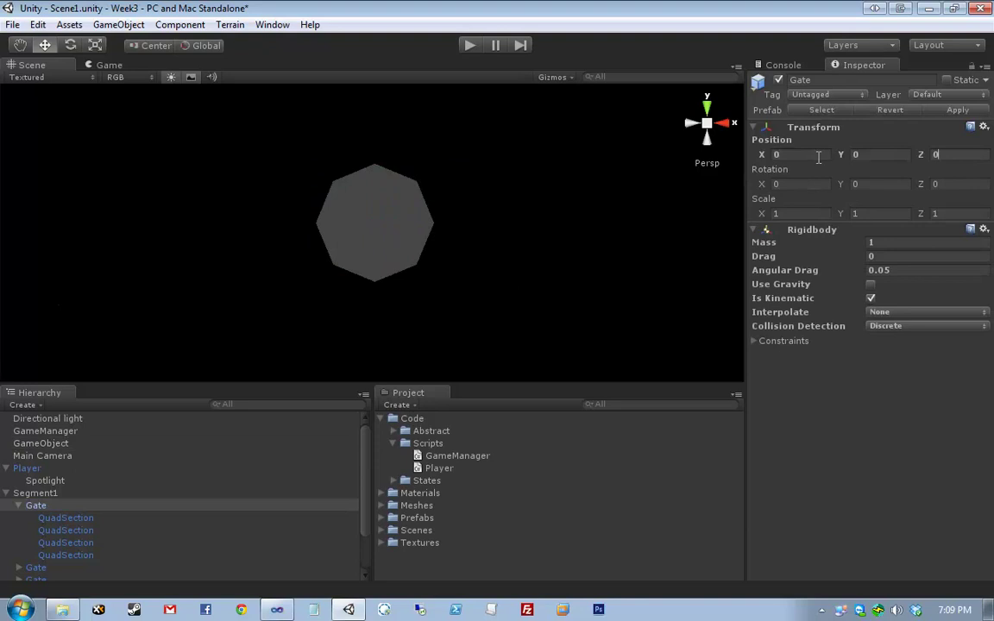
double_click(51, 505)
scroll(436, 258, up, 6)
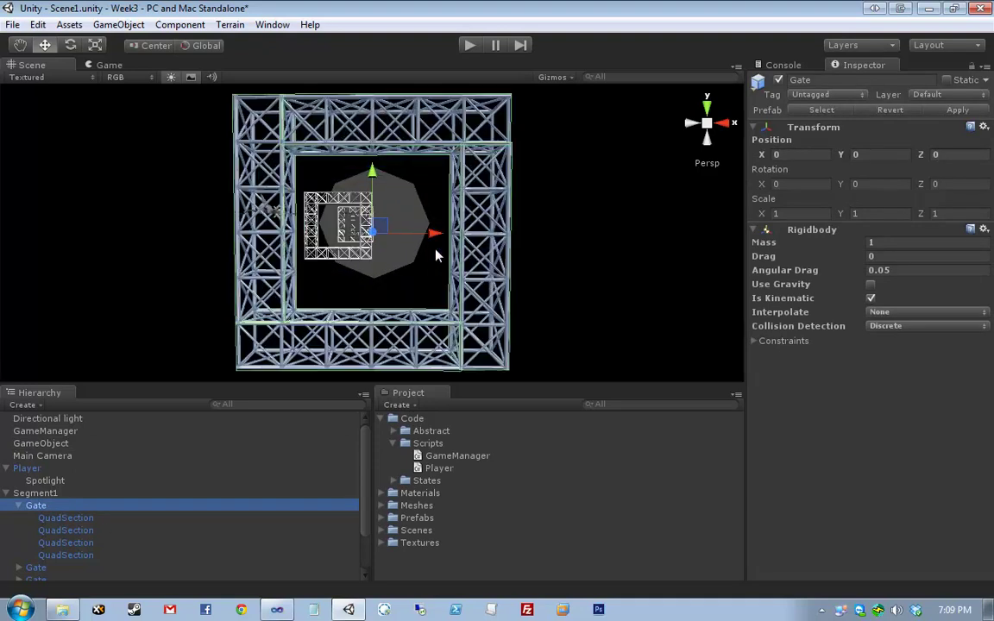
alt+drag(440, 270, 397, 254)
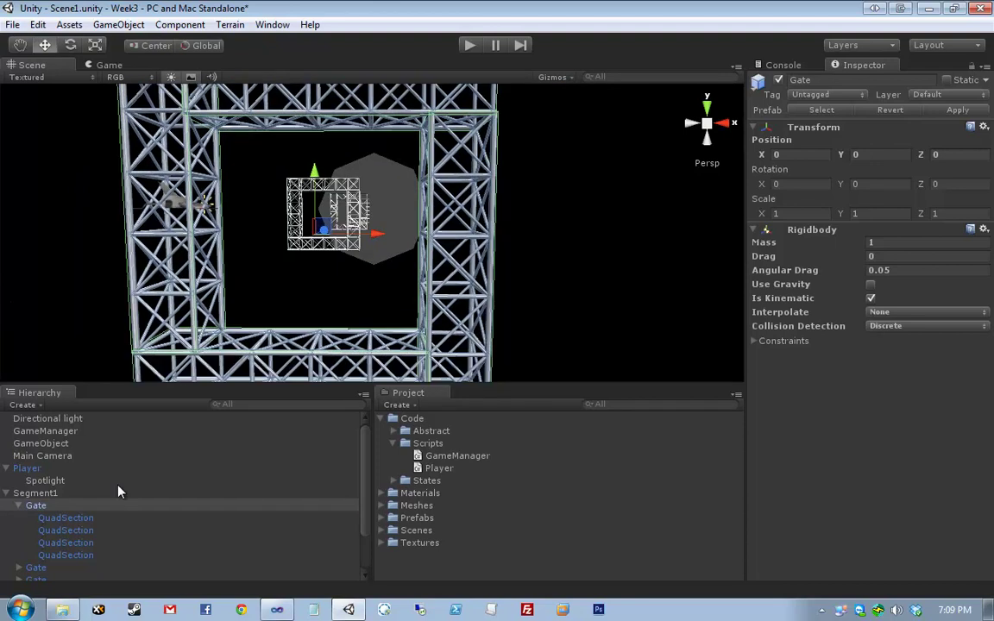
Step: Drag the empty GameObject under Segment1's Gate and rename it 'Goal'
click(38, 444)
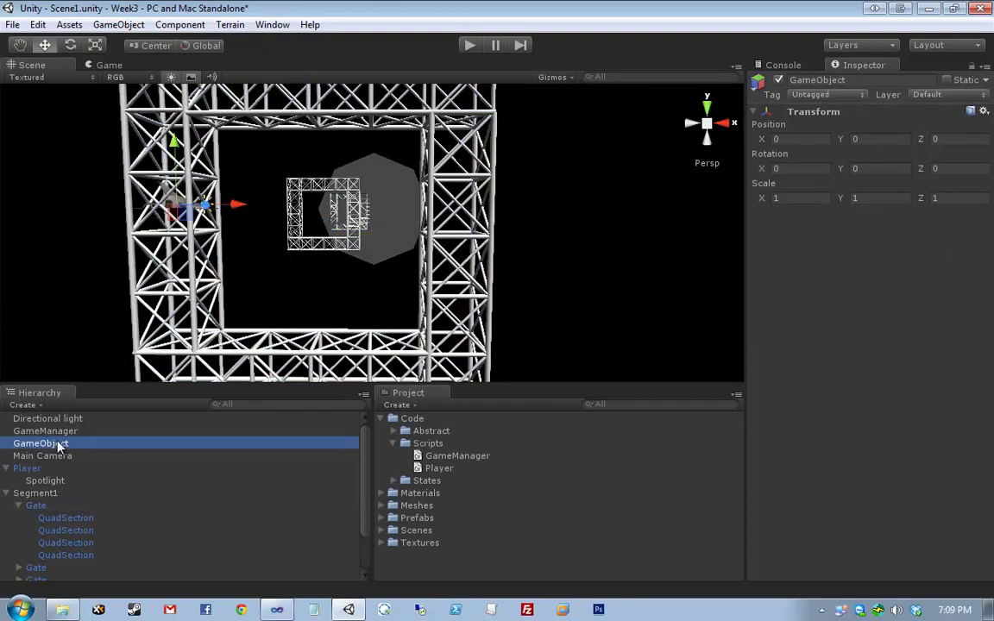
drag(58, 445, 59, 509)
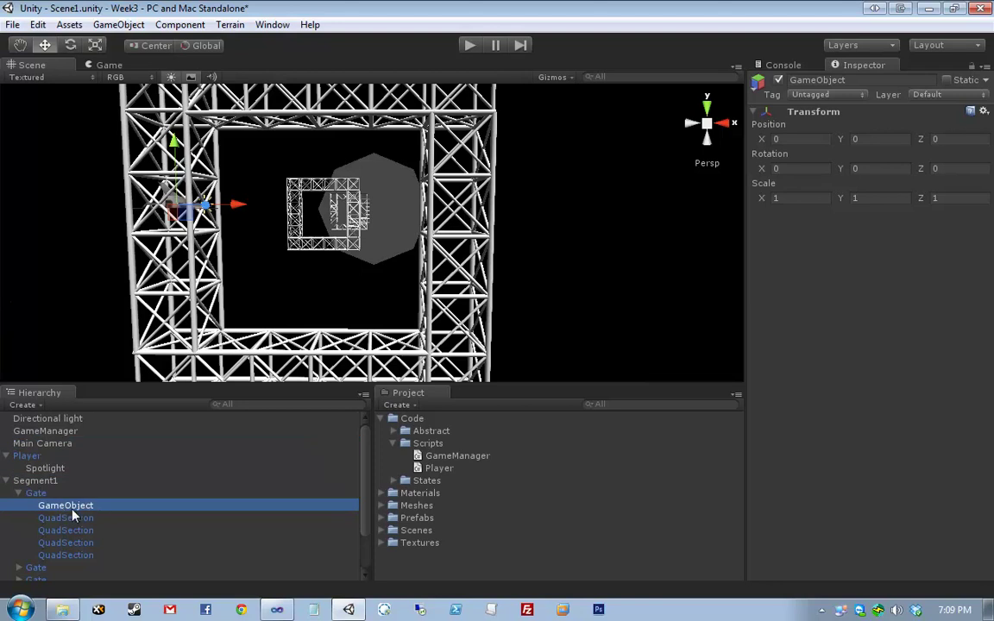
key(F2)
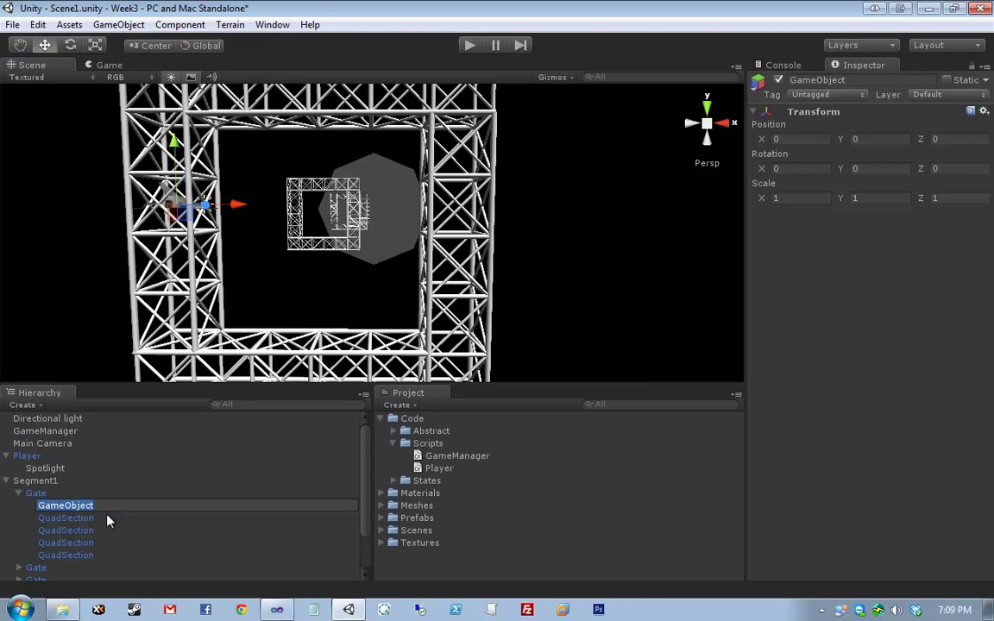
text(Goal)
key(Return)
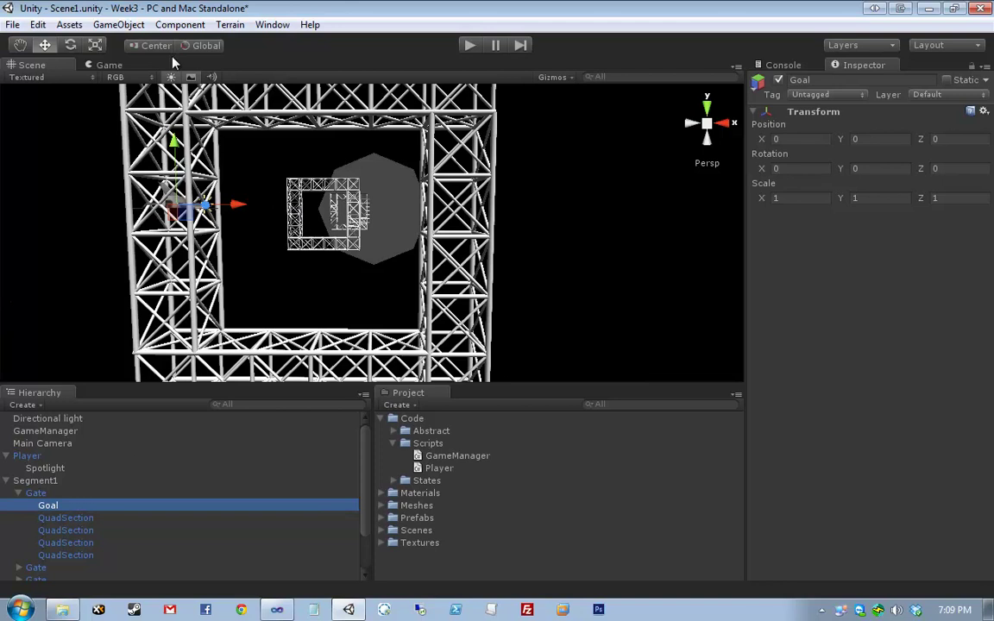
Step: Add a Box Collider component to Goal
click(145, 29)
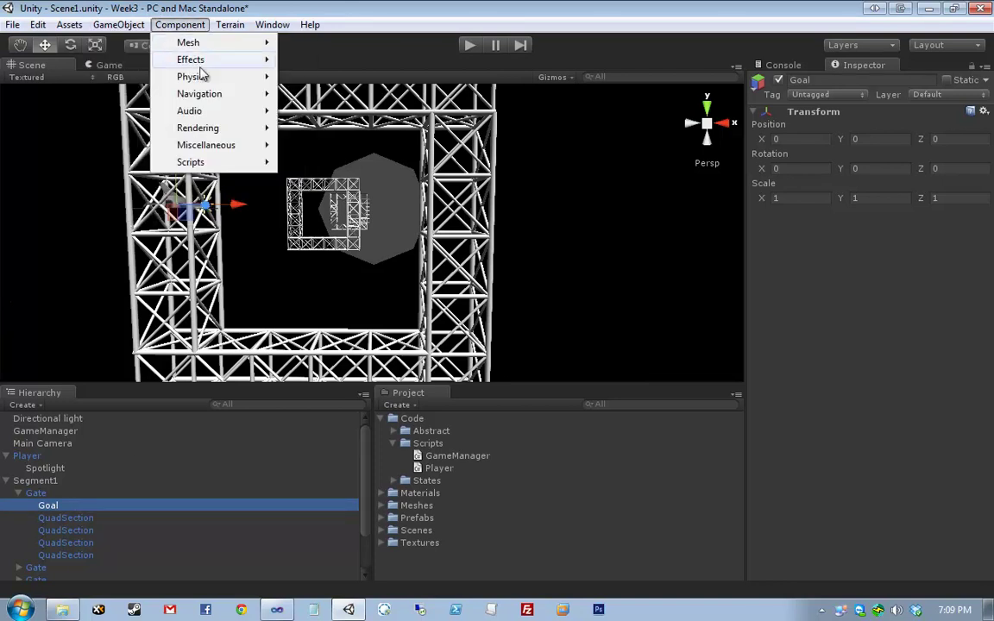
mouse_move(199, 67)
click(185, 24)
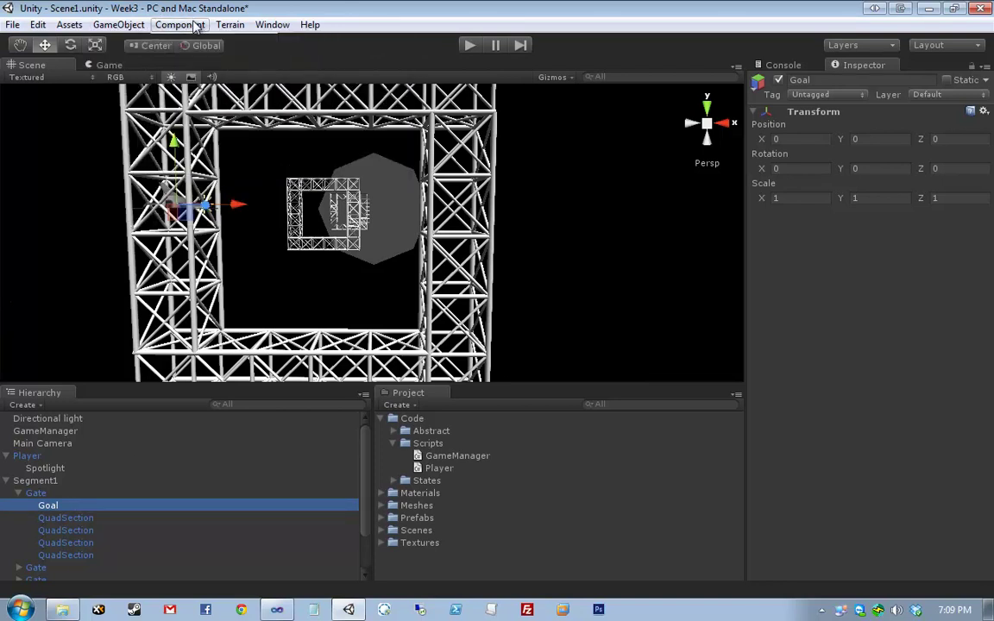
click(189, 25)
click(328, 119)
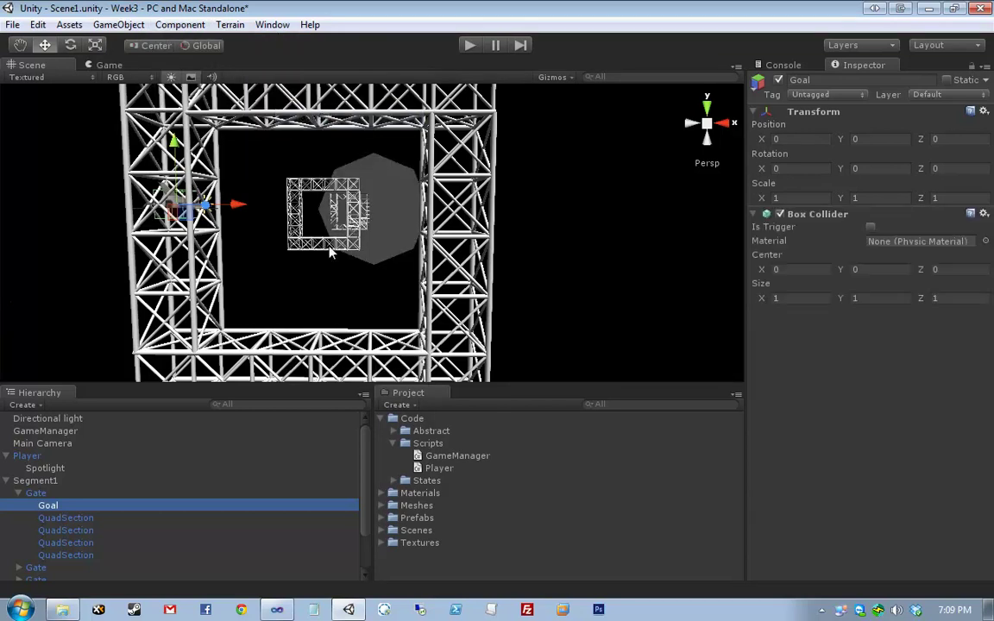
Step: In an orthographic back view, move the Goal box to the centre of the gate opening
drag(233, 203, 322, 205)
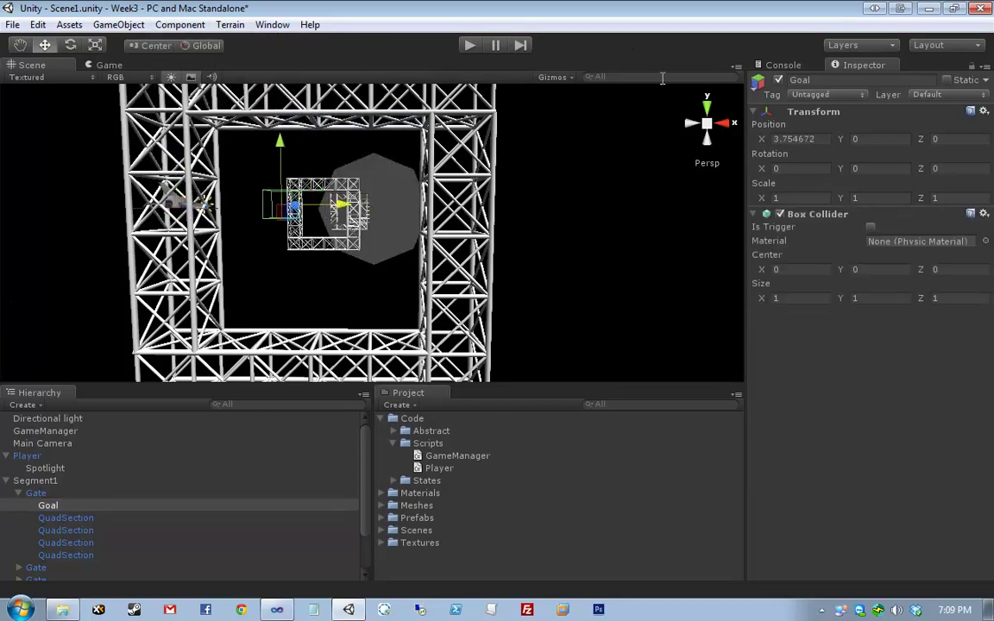
click(686, 125)
click(691, 124)
click(707, 124)
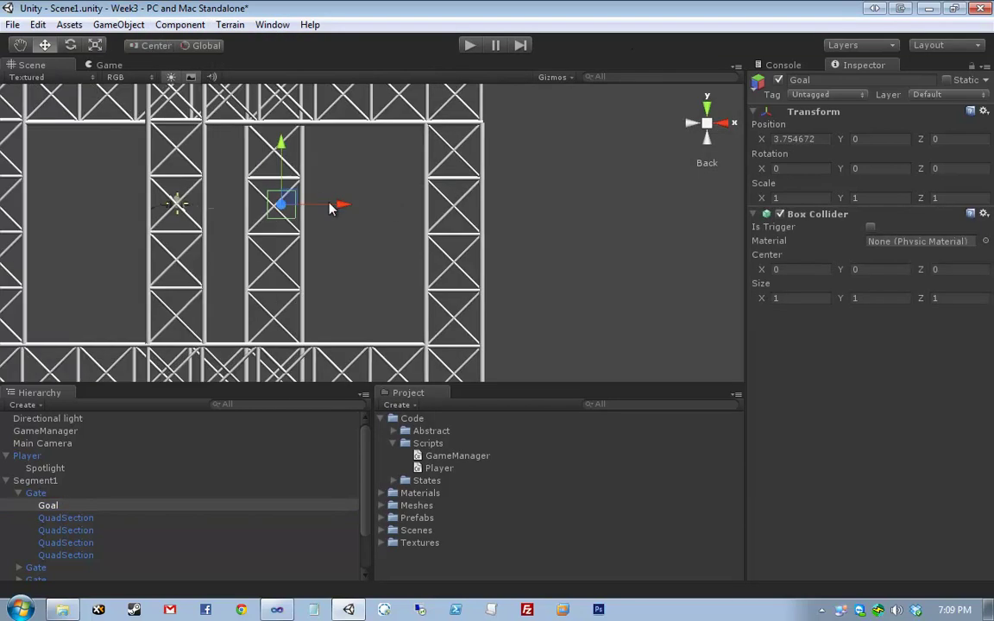
drag(328, 206, 321, 167)
drag(383, 218, 370, 222)
drag(308, 158, 315, 184)
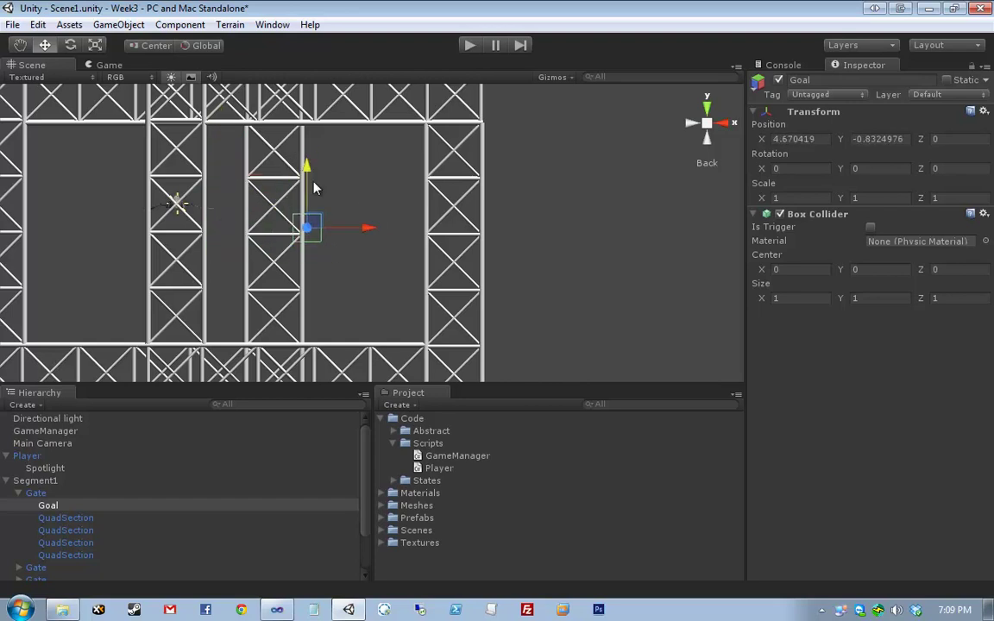
mouse_move(379, 201)
middle_down()
mouse_move(374, 243)
mouse_move(370, 192)
middle_up()
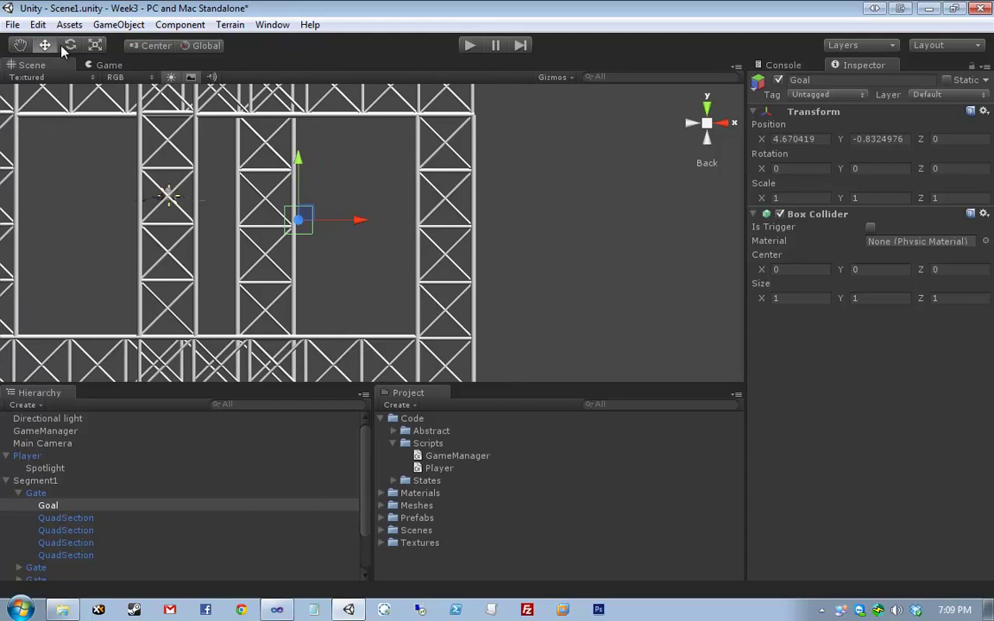
Step: Scale the Goal box uniformly to about 7.804388 so it fills the gate, keeping it centred
click(95, 44)
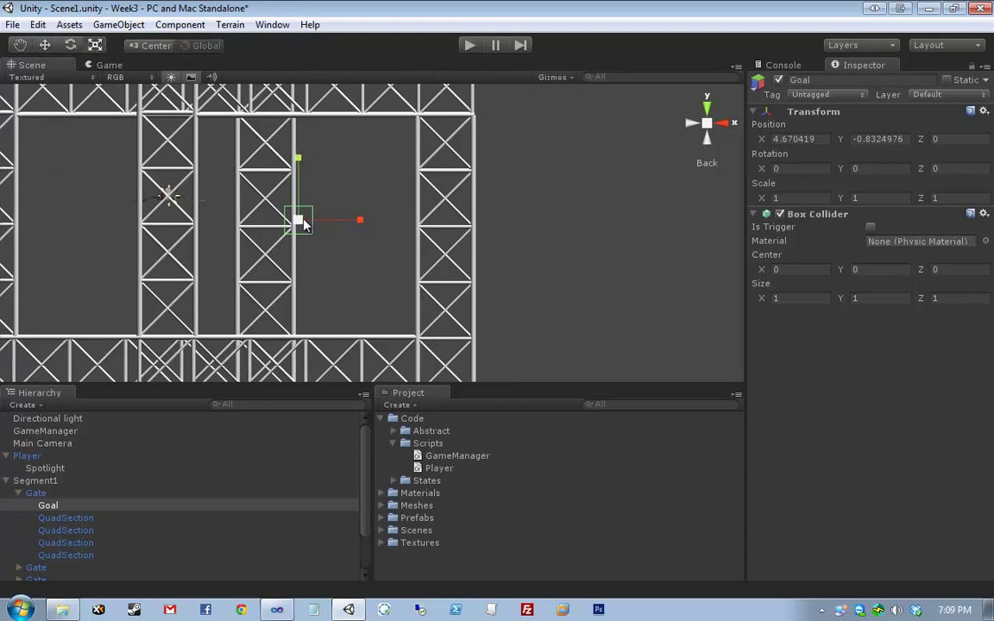
drag(304, 225, 771, 89)
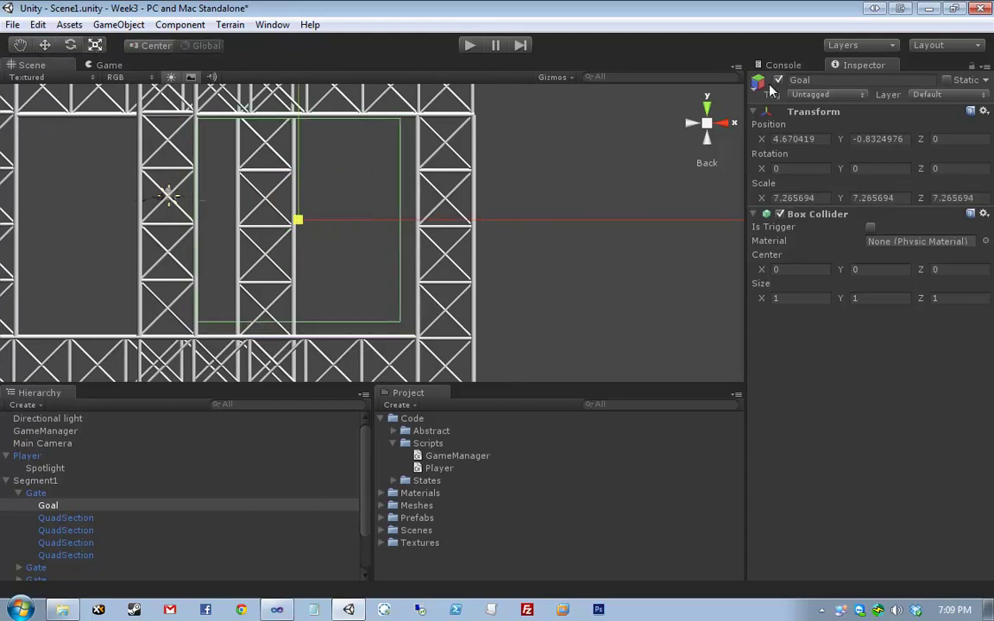
click(45, 45)
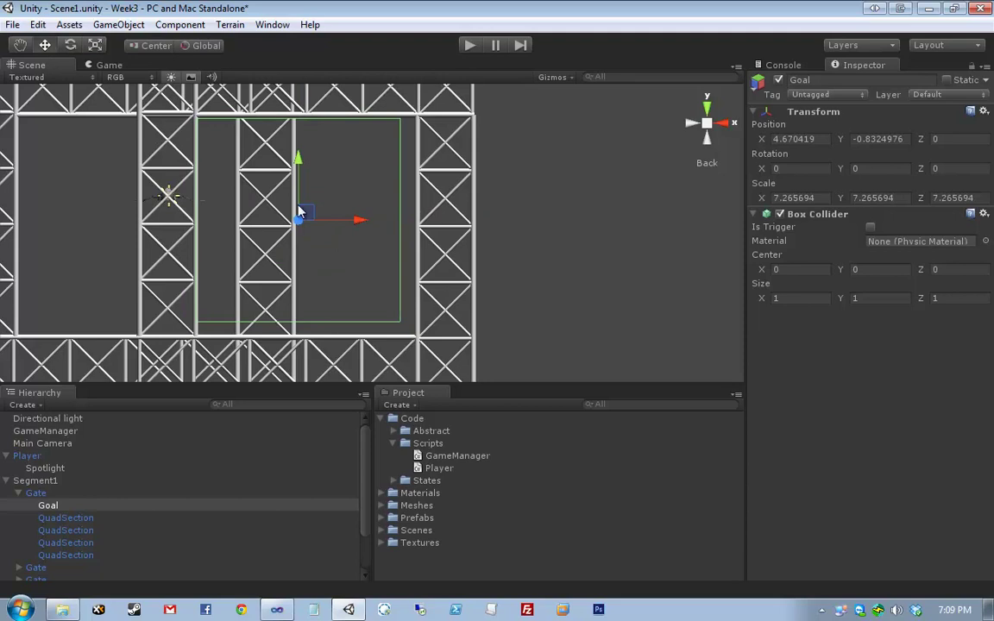
drag(308, 216, 316, 221)
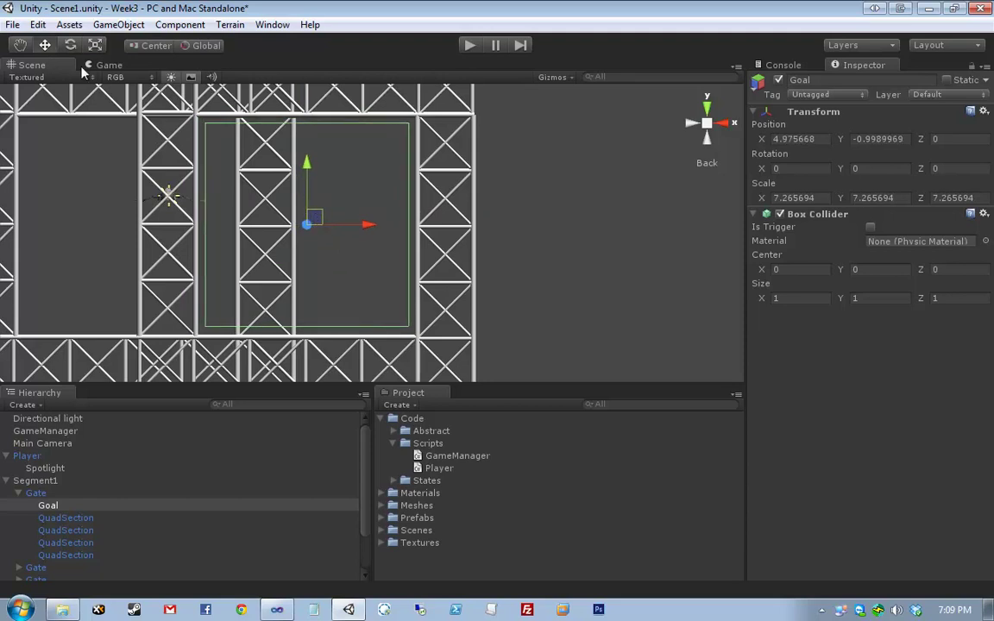
click(96, 45)
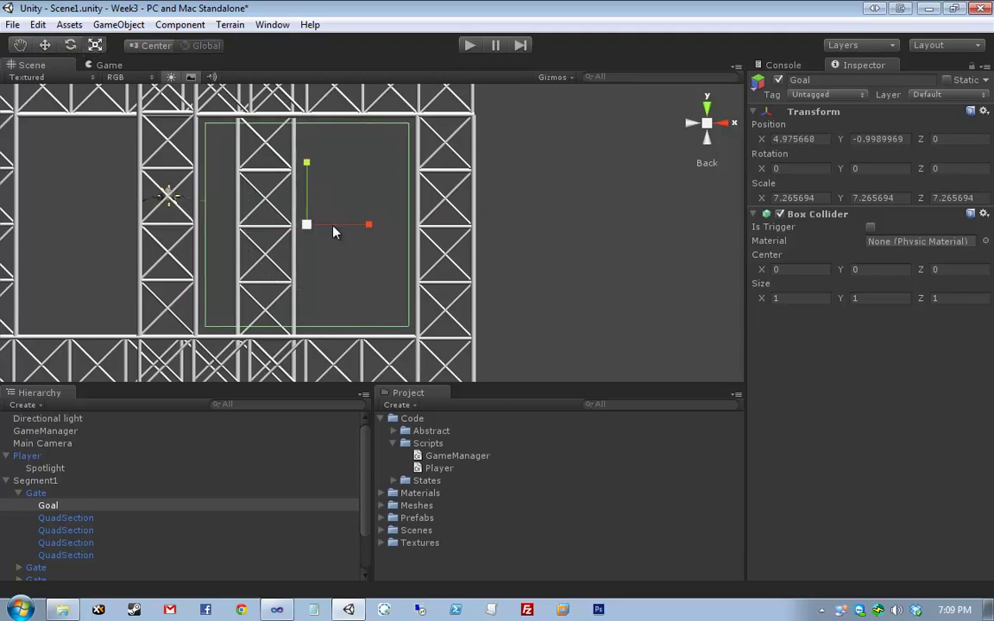
drag(306, 224, 309, 236)
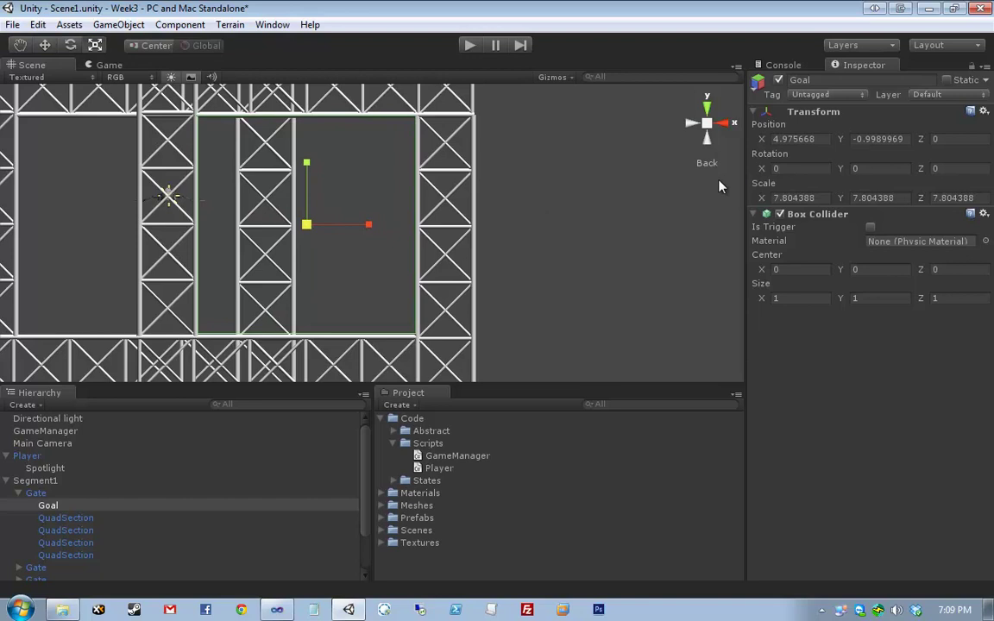
click(731, 123)
Step: Flatten the Goal box along Z into a thin slab and shift it forward
drag(436, 225, 380, 226)
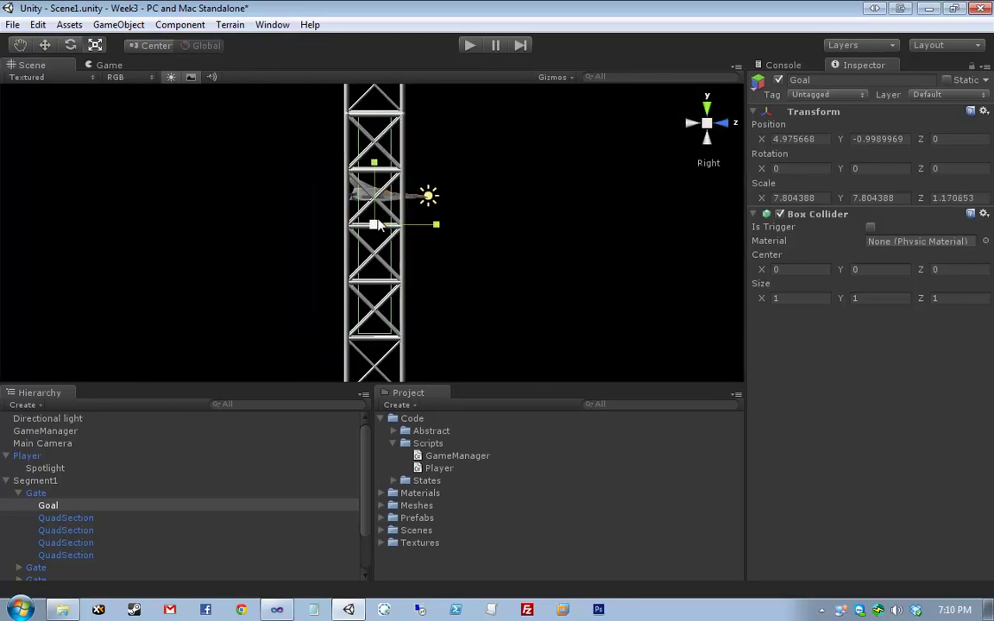
click(47, 47)
drag(443, 225, 488, 232)
middle_drag(575, 202, 443, 233)
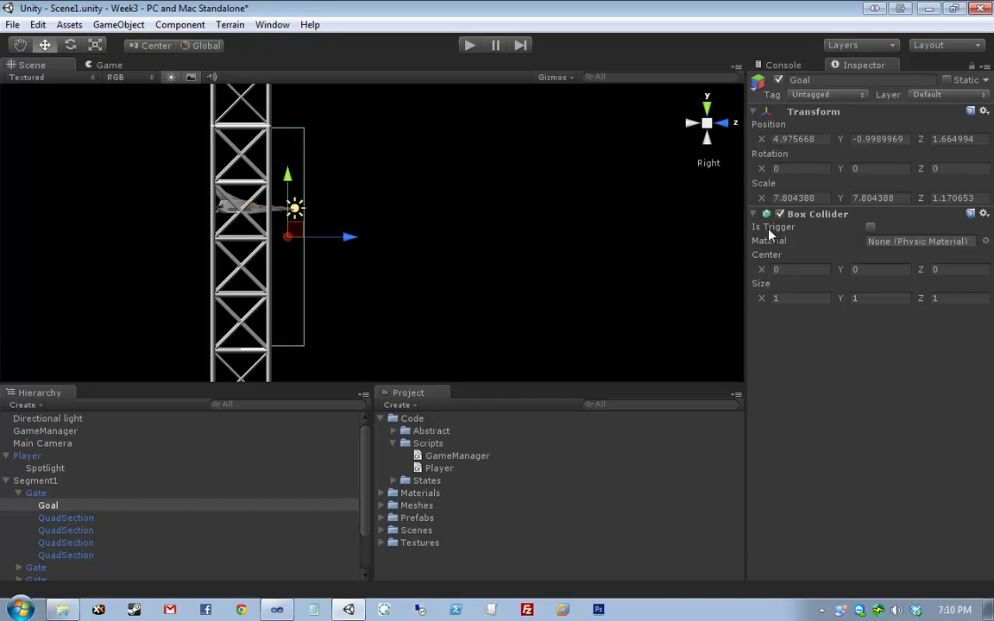
middle_drag(197, 216, 274, 203)
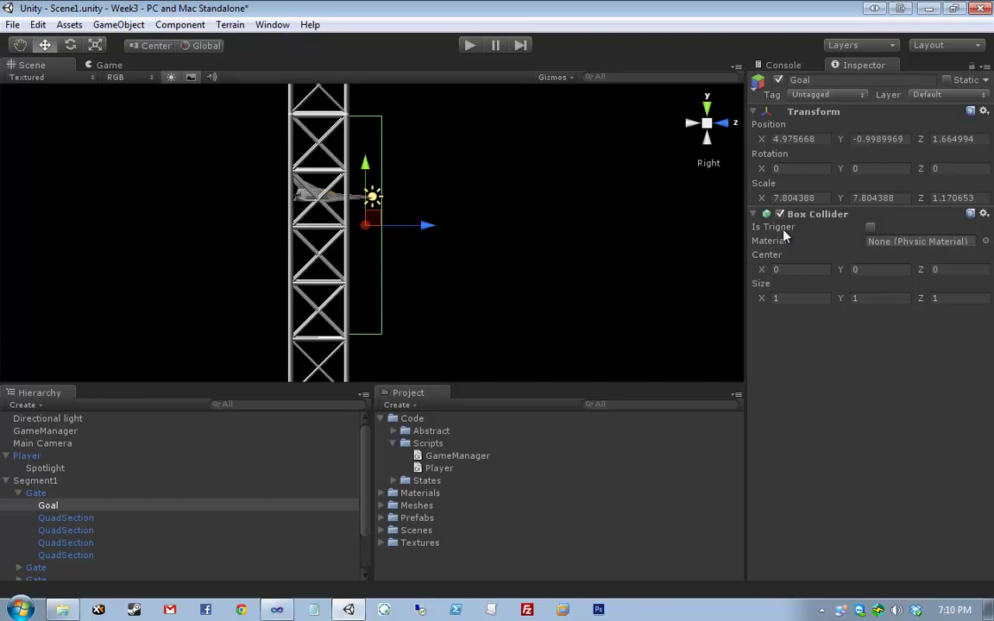
Step: Make Goal's Box Collider a trigger and apply the changes to the Gate prefab
click(870, 227)
click(38, 492)
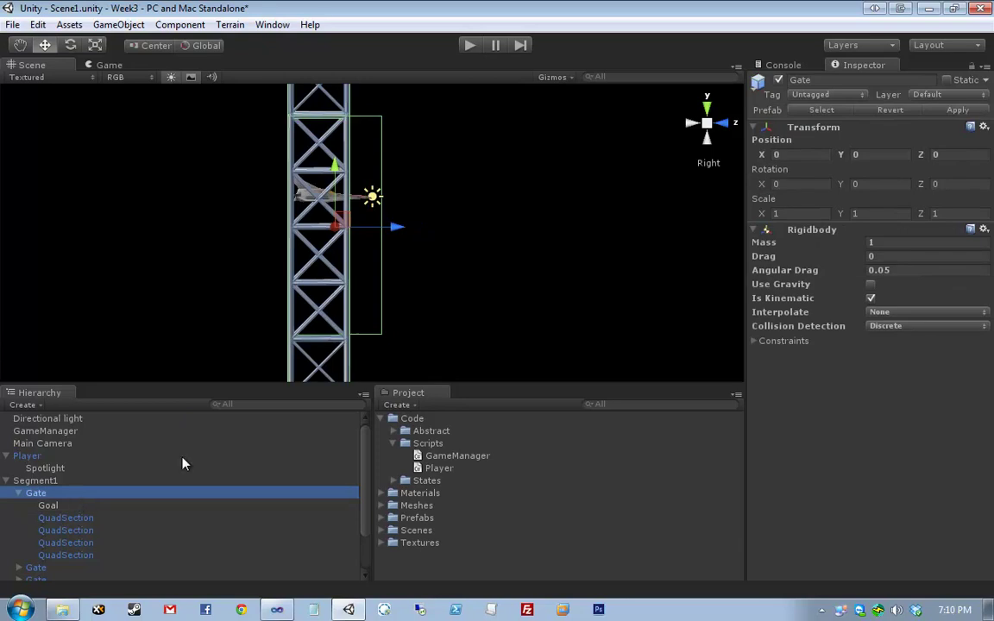
click(949, 110)
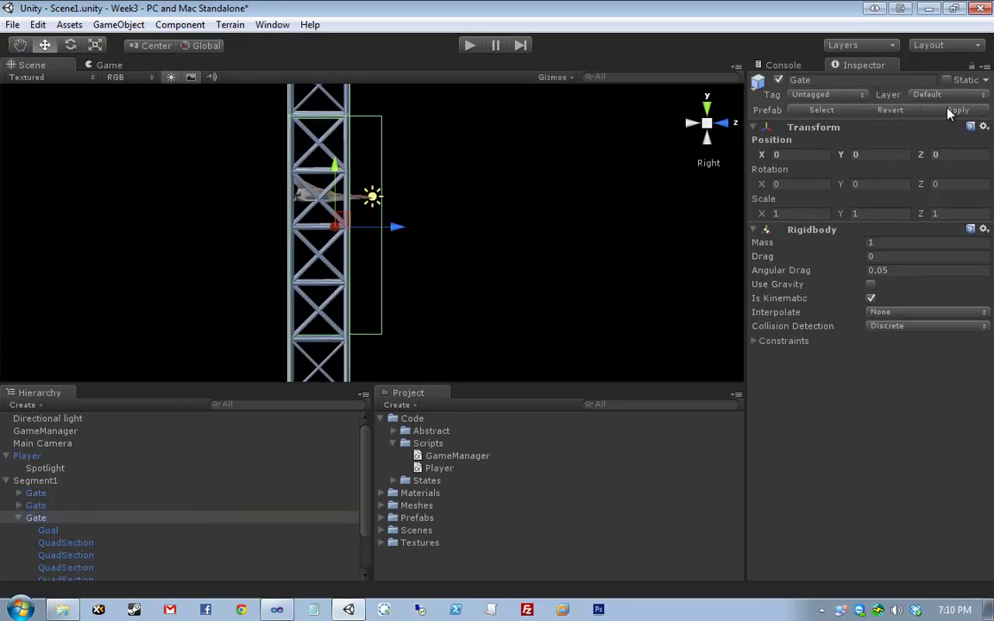
Step: Browse the Gate entries in the Hierarchy and select the third Gate
click(17, 518)
click(17, 516)
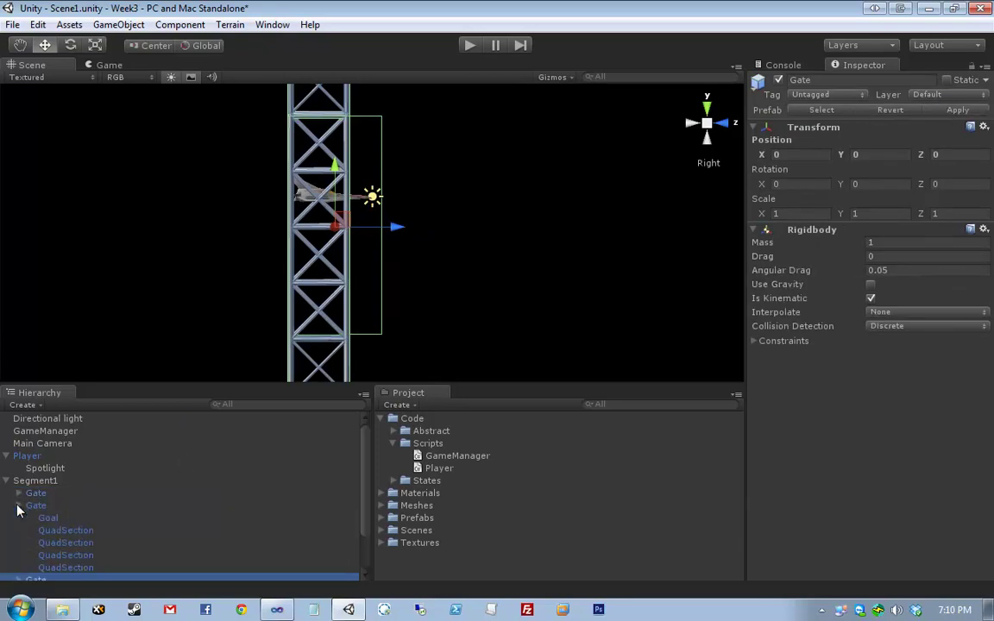
click(17, 511)
double_click(18, 504)
click(18, 530)
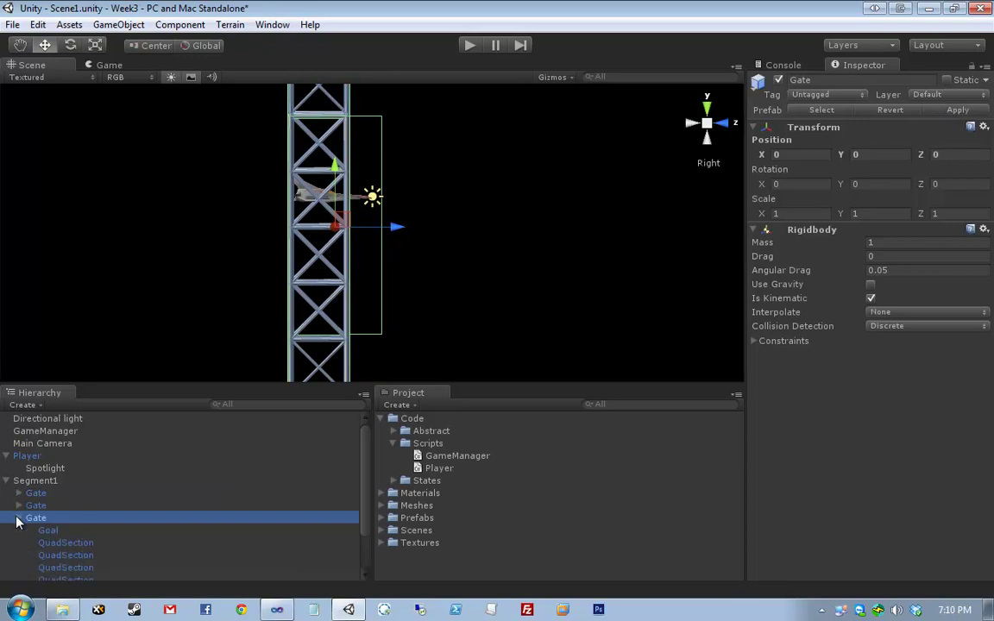
click(18, 531)
click(16, 532)
click(17, 531)
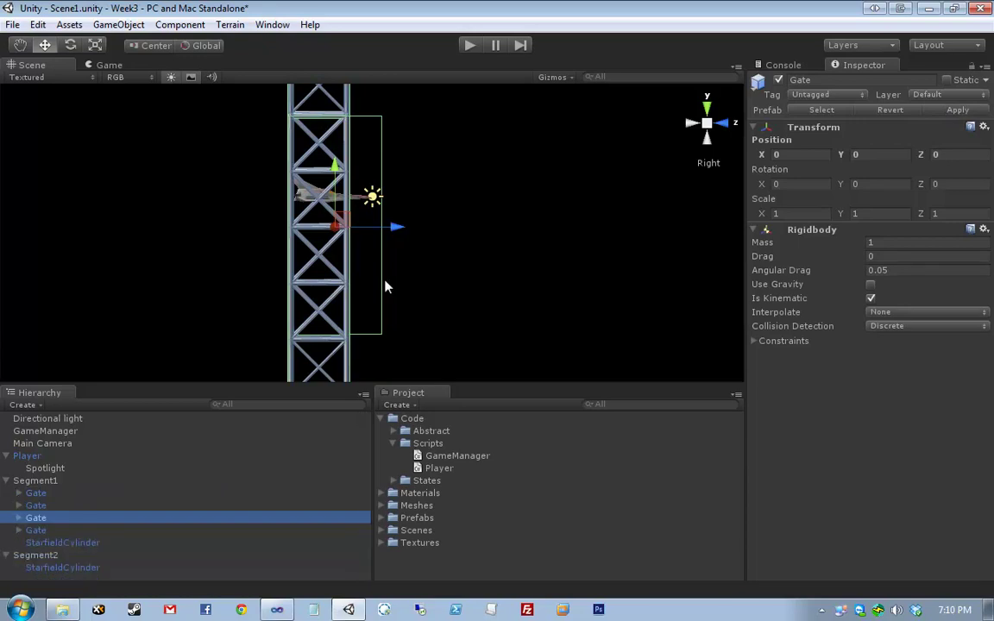
Step: From the Top view, move the Gate along Z to 186.6105, then orbit in perspective
click(706, 104)
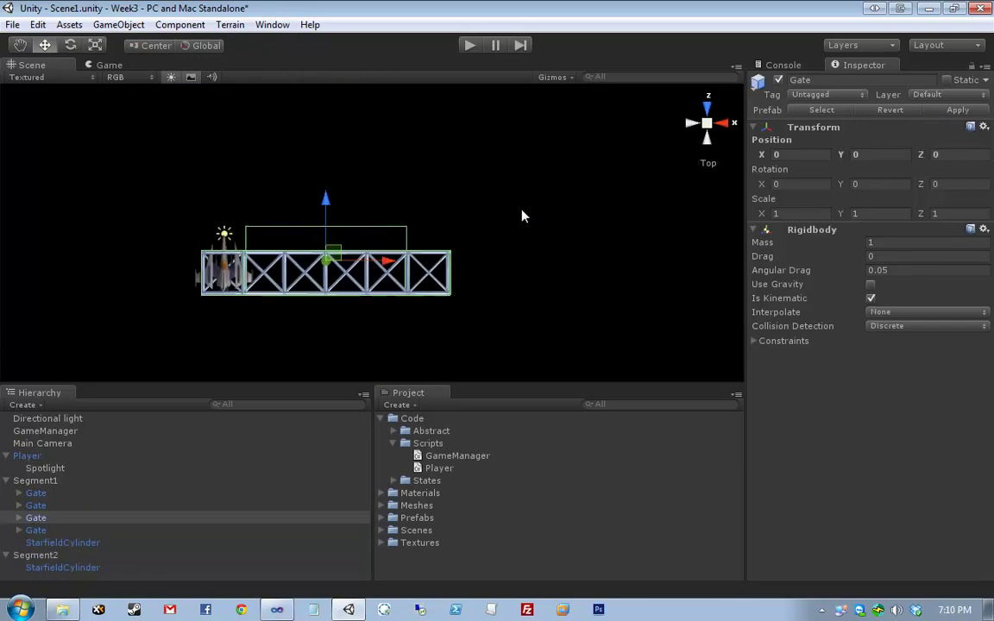
scroll(457, 226, down, 3)
scroll(446, 227, down, 2)
middle_drag(433, 222, 433, 315)
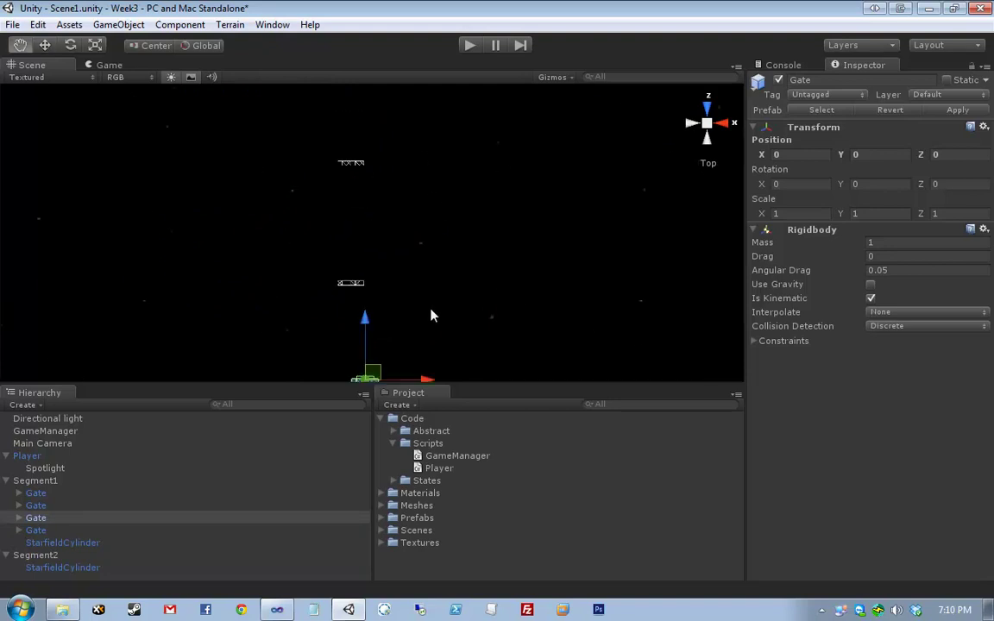
scroll(415, 259, down, 4)
drag(368, 231, 384, 101)
key(f)
click(723, 128)
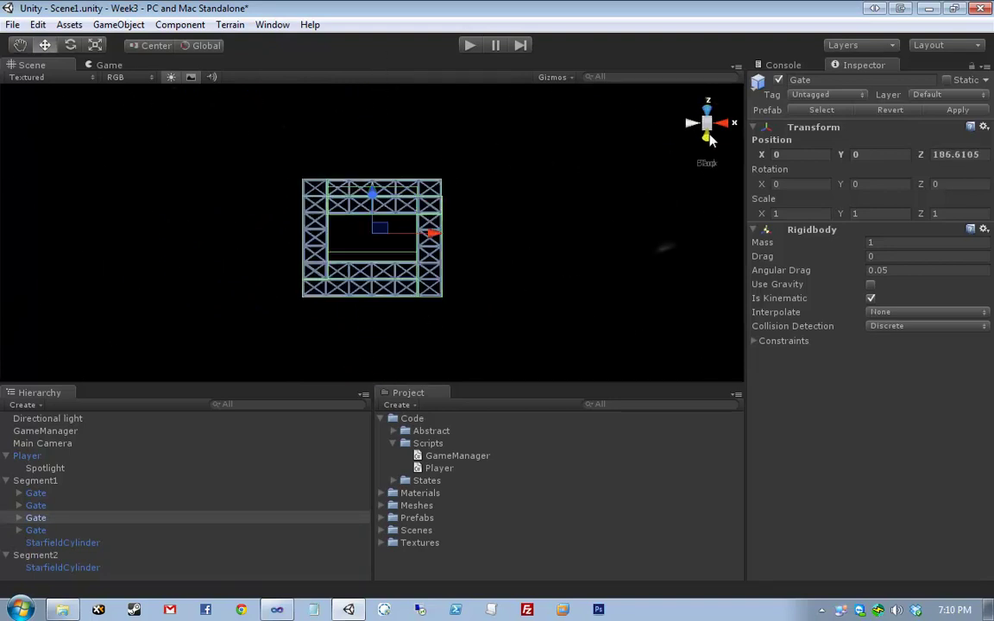
alt+drag(708, 129, 648, 151)
alt+drag(317, 231, 282, 194)
click(276, 188)
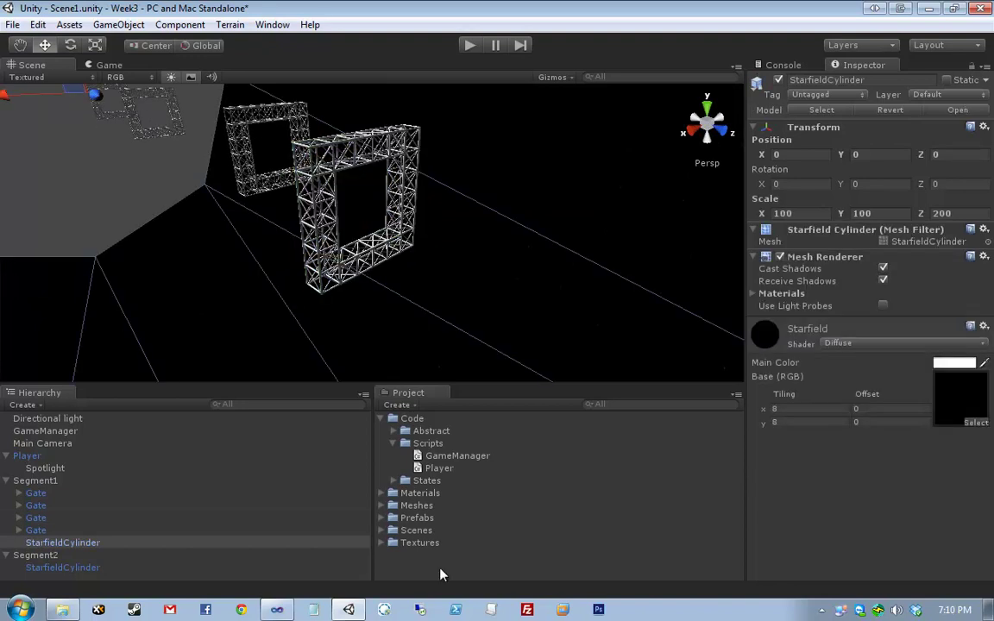
Step: Inspect the Gate prefab's Goal and QuadSection parts in Prefabs, then frame the Player ship
click(382, 419)
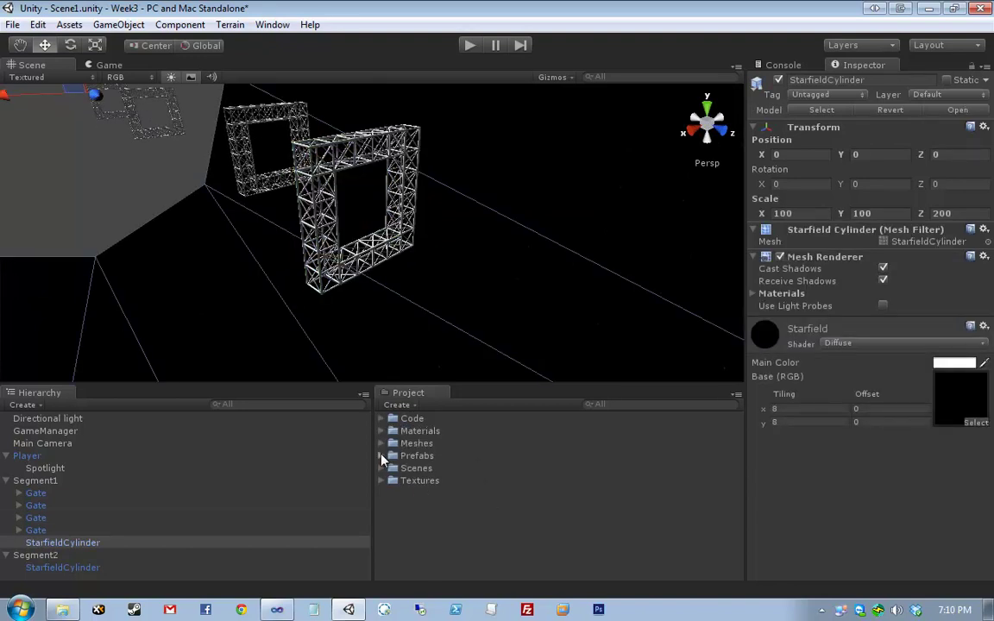
click(382, 456)
click(395, 468)
click(434, 492)
click(434, 480)
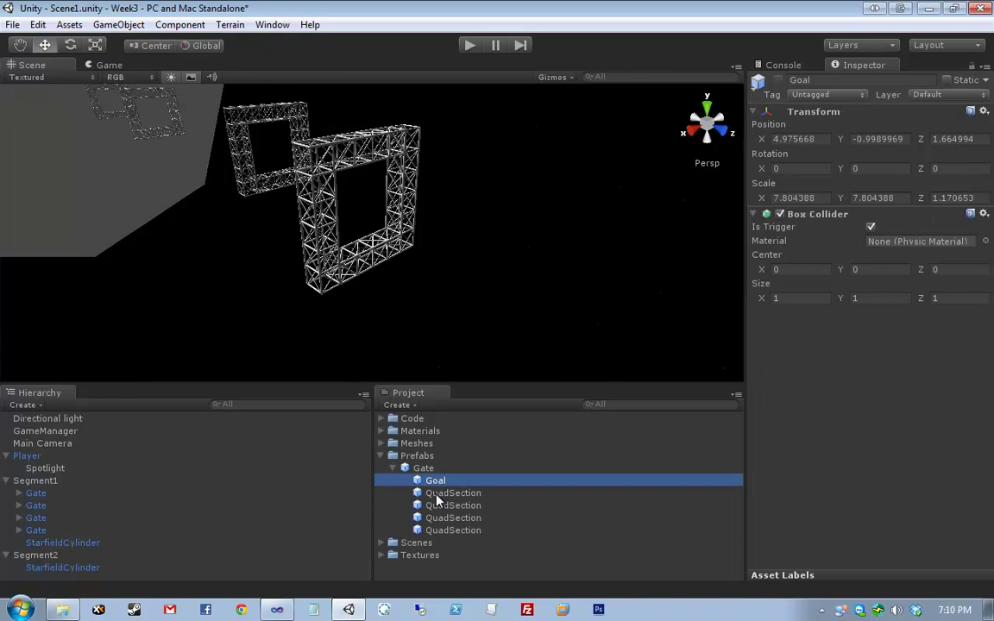
click(444, 517)
click(447, 492)
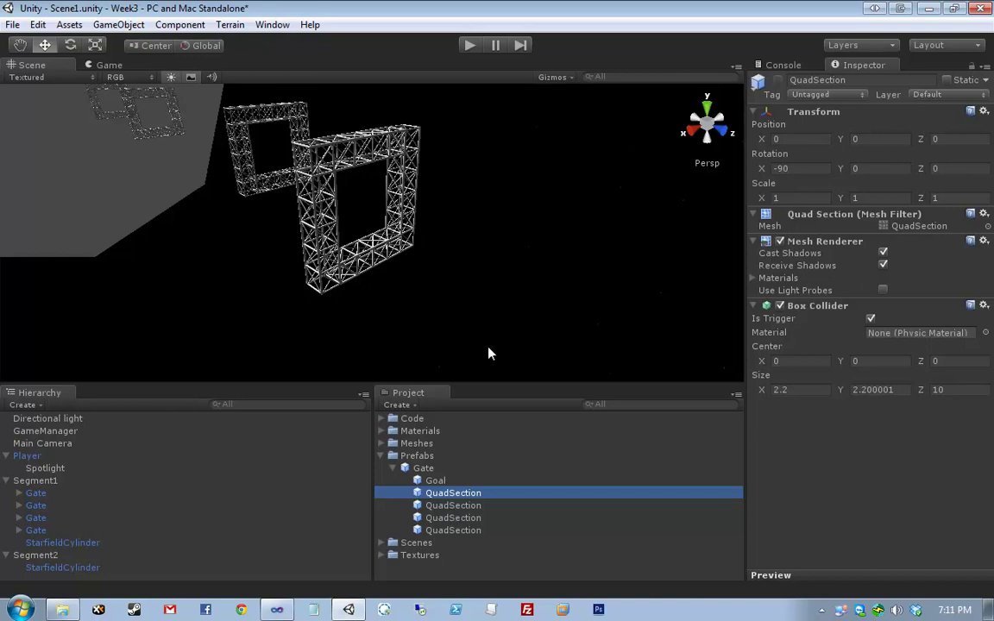
double_click(74, 457)
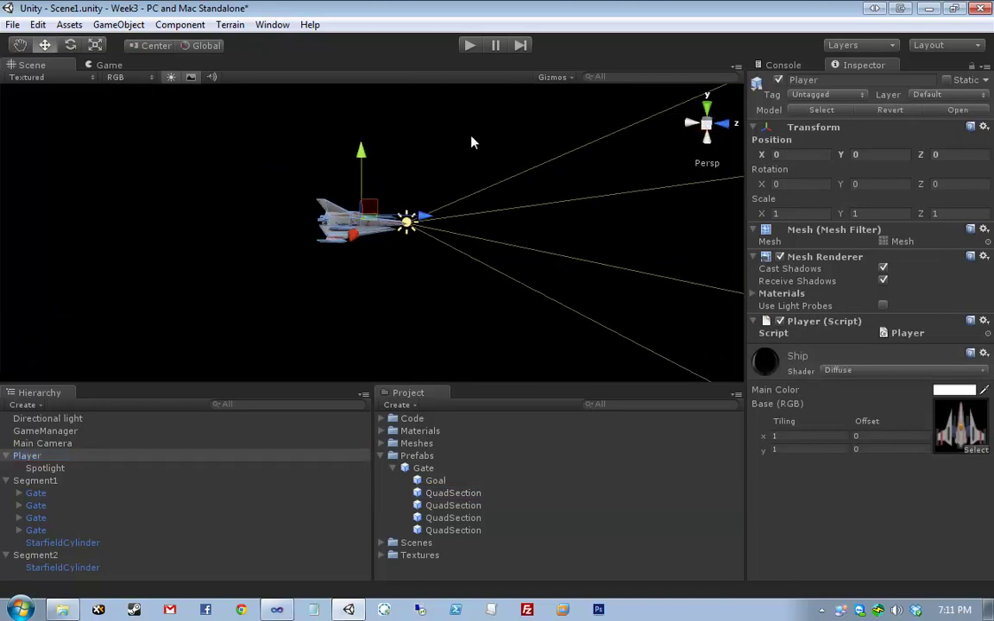
Step: Add a Box Collider to the Player ship and set it as a trigger
alt+drag(471, 143, 566, 215)
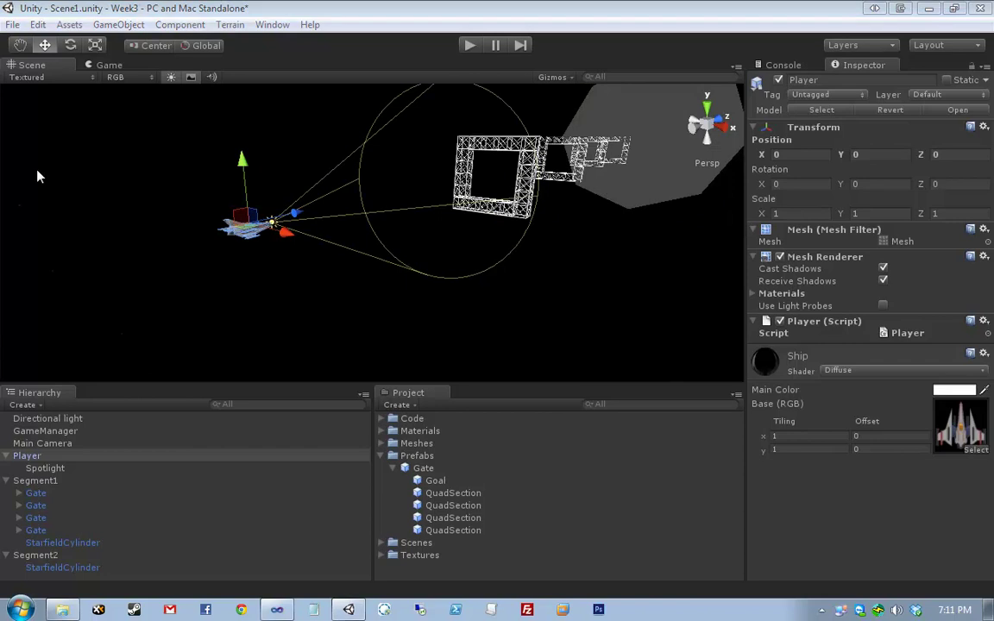
scroll(242, 229, up, 2)
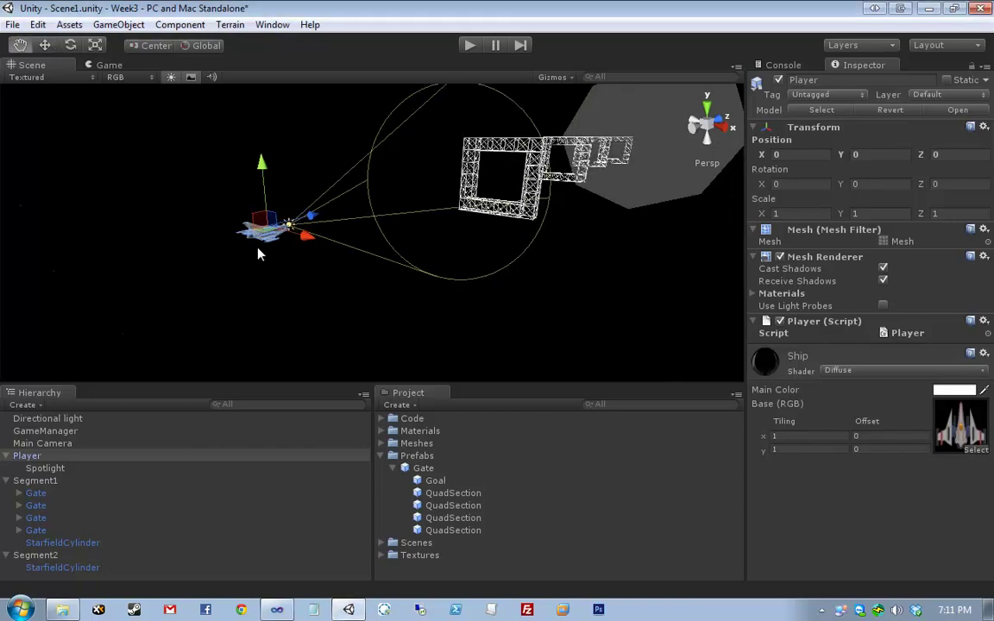
click(177, 25)
mouse_move(259, 77)
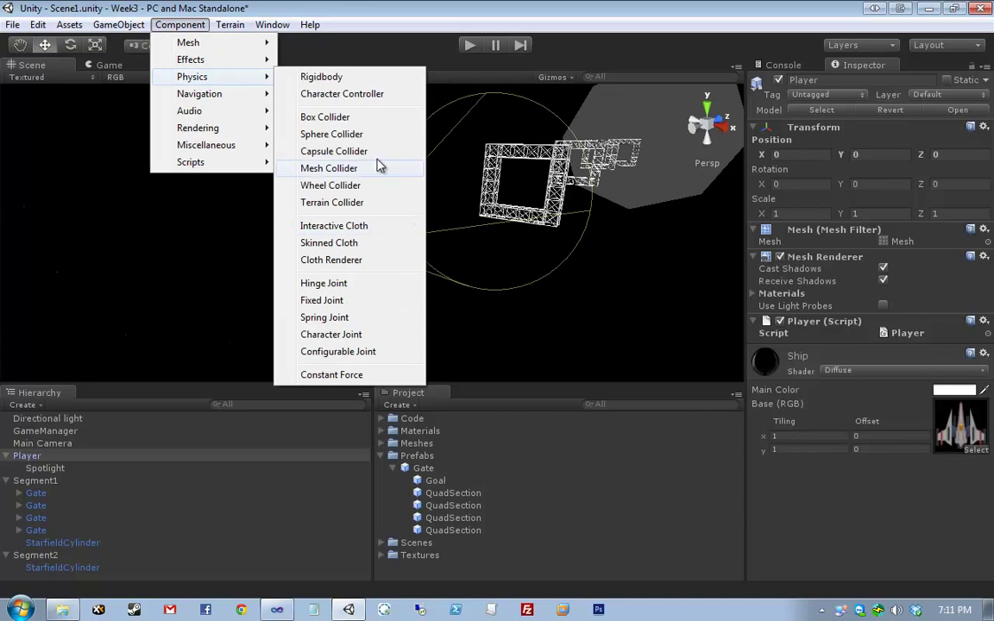
click(332, 117)
scroll(501, 258, up, 3)
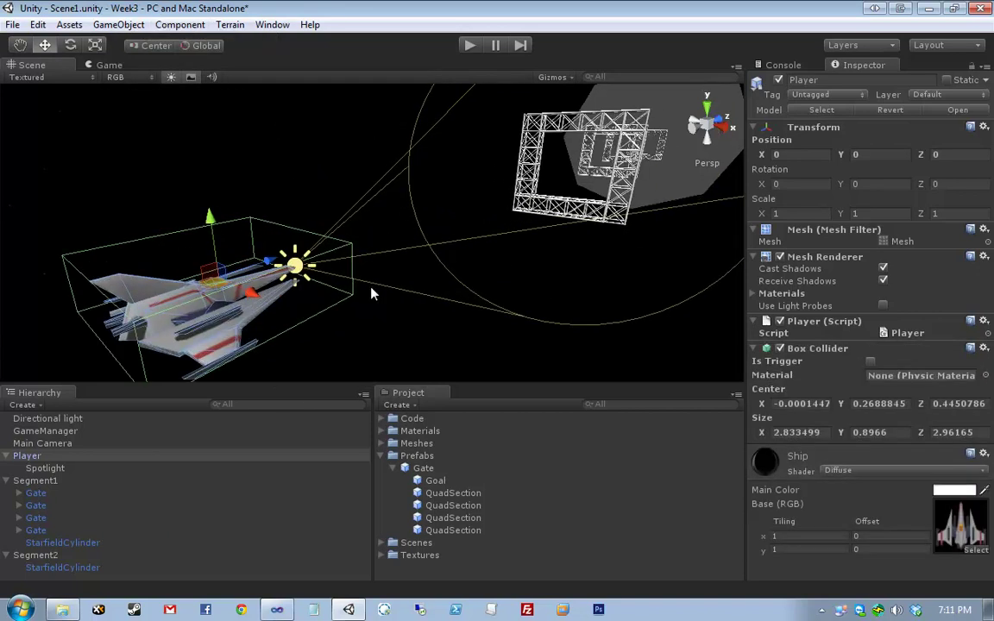
scroll(432, 259, down, 3)
scroll(432, 271, up, 3)
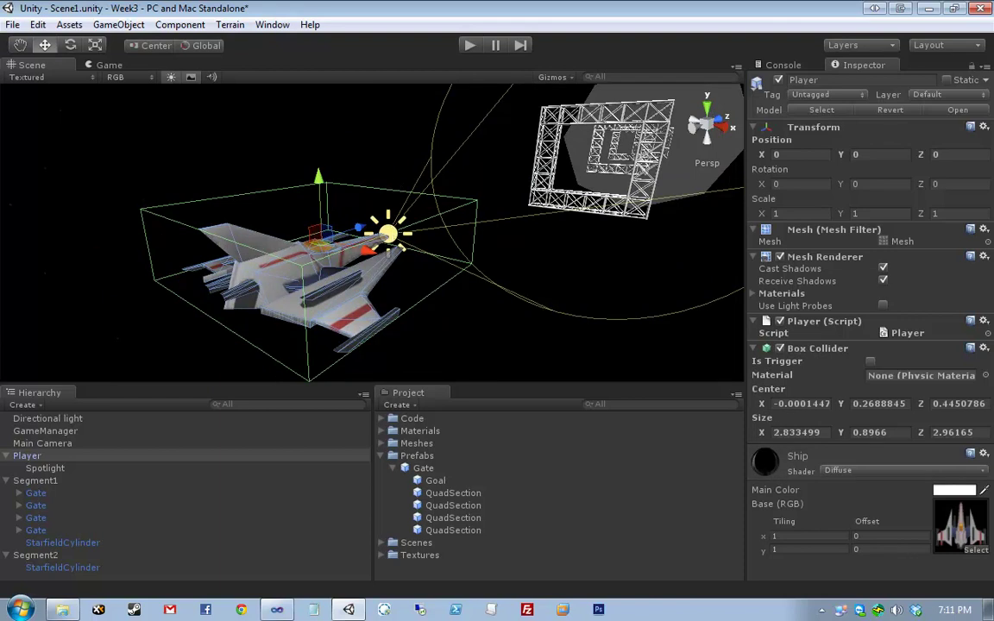
click(870, 361)
Step: Select Segment2's StarfieldCylinder and pan the scene view toward the gates
click(568, 266)
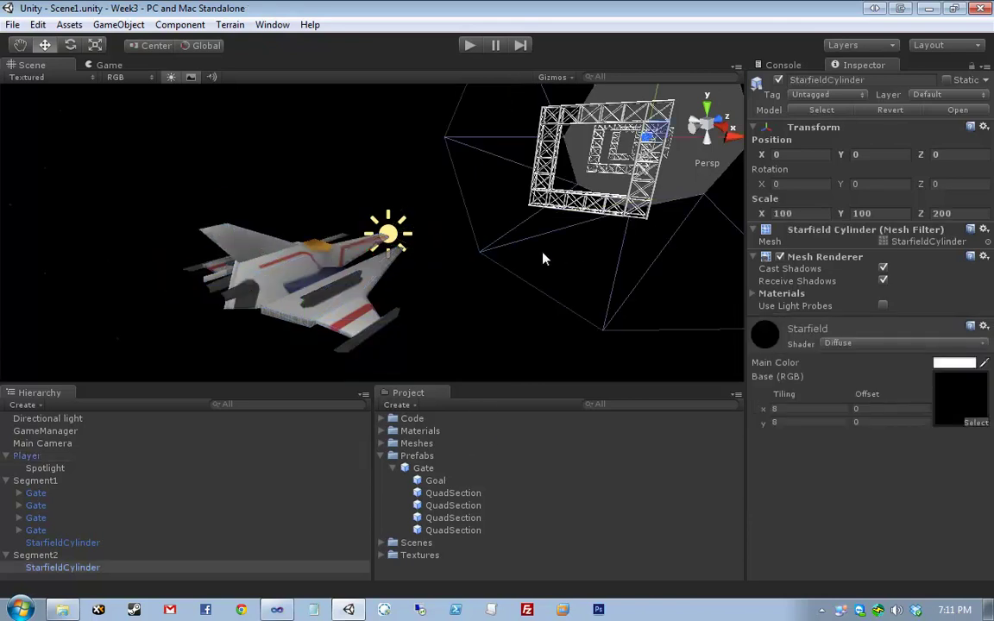
scroll(543, 259, down, 6)
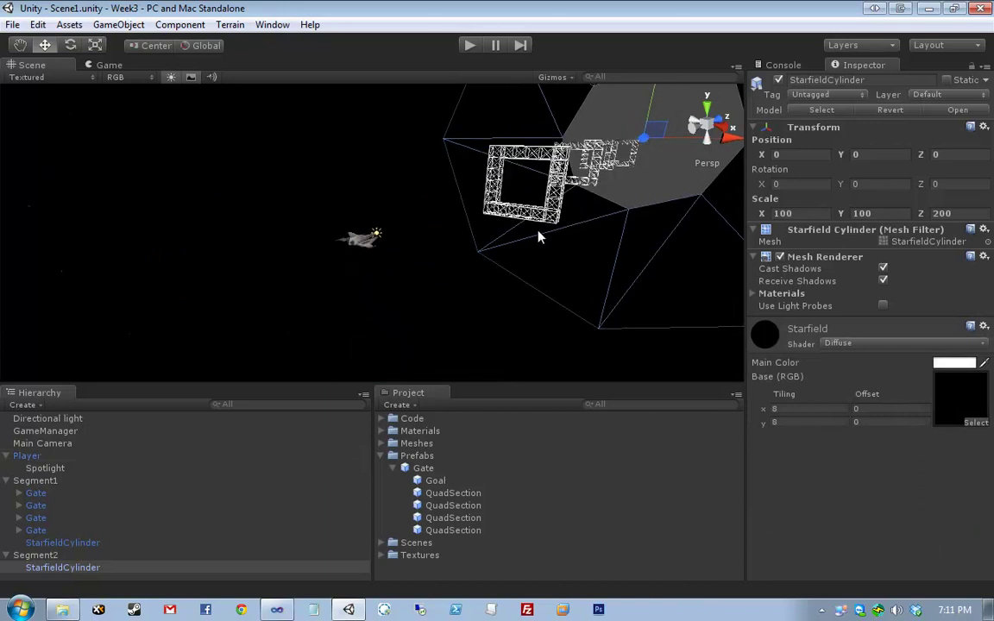
middle_drag(494, 136, 402, 265)
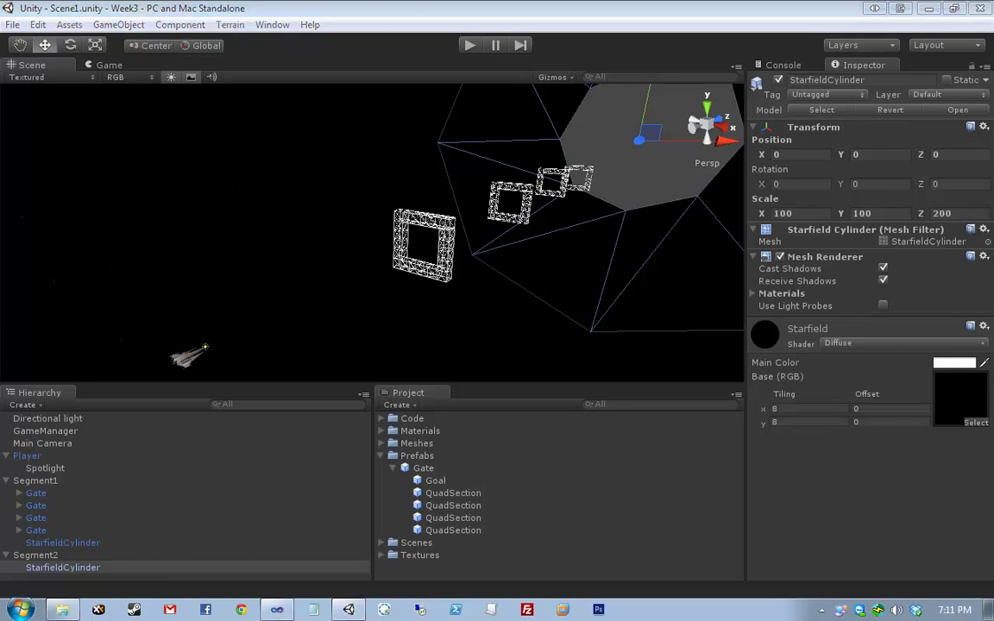
Step: Below Update in Player.cs, add a method public void OnTriggerEnter(Collider collidedWith) with a body
click(275, 610)
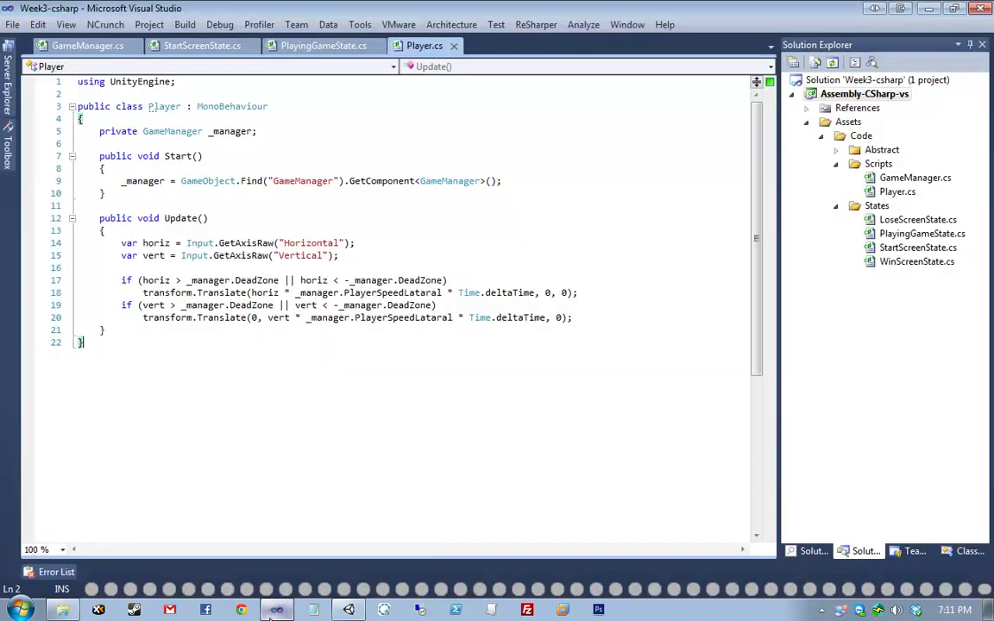
click(246, 194)
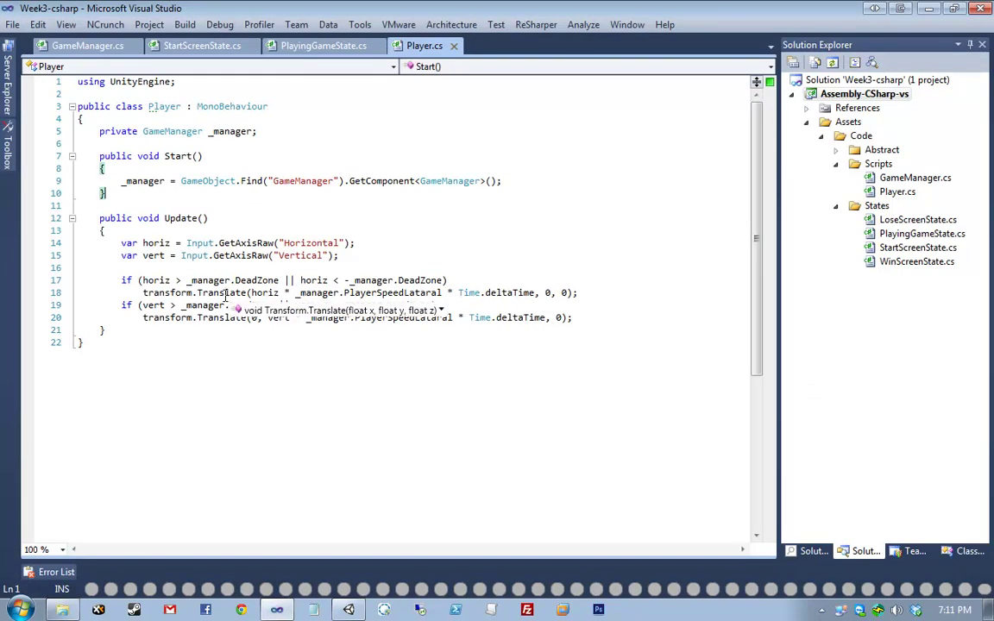
click(230, 330)
key(Return)
key(Return)
text(pu)
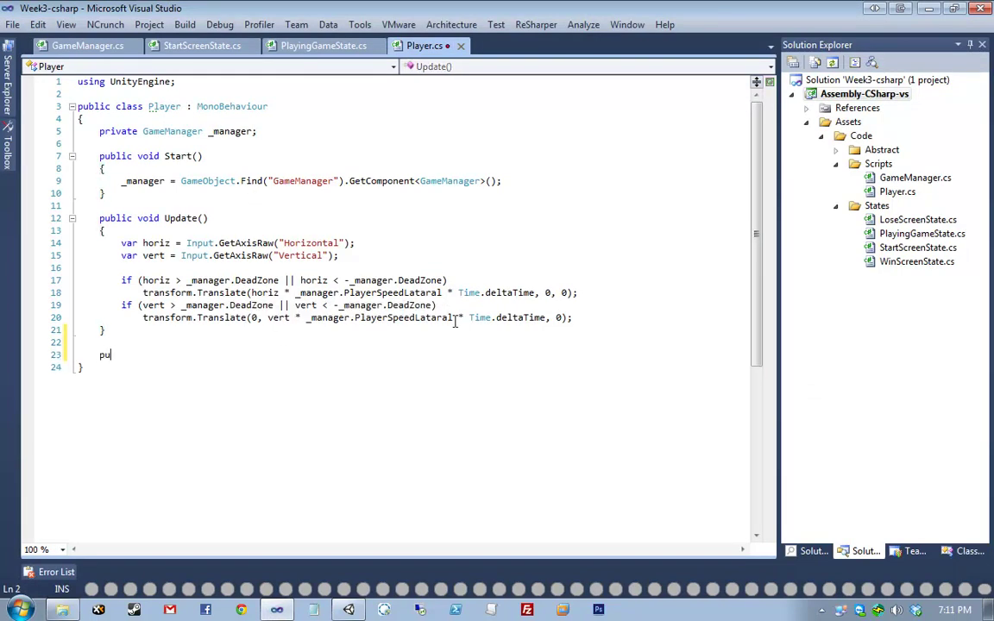
text(blic void On)
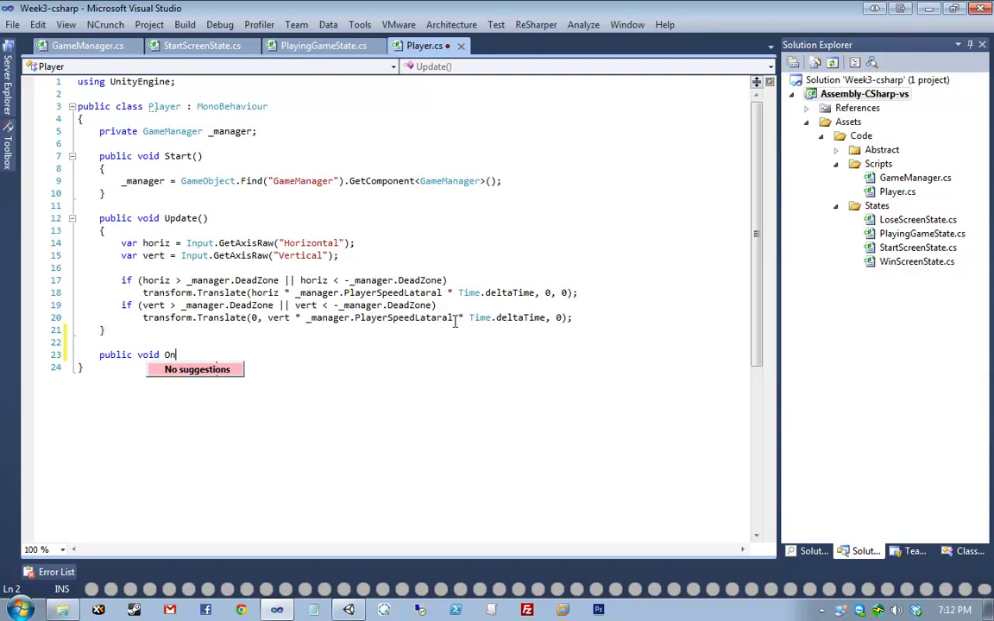
text(TriggerEnter(C)
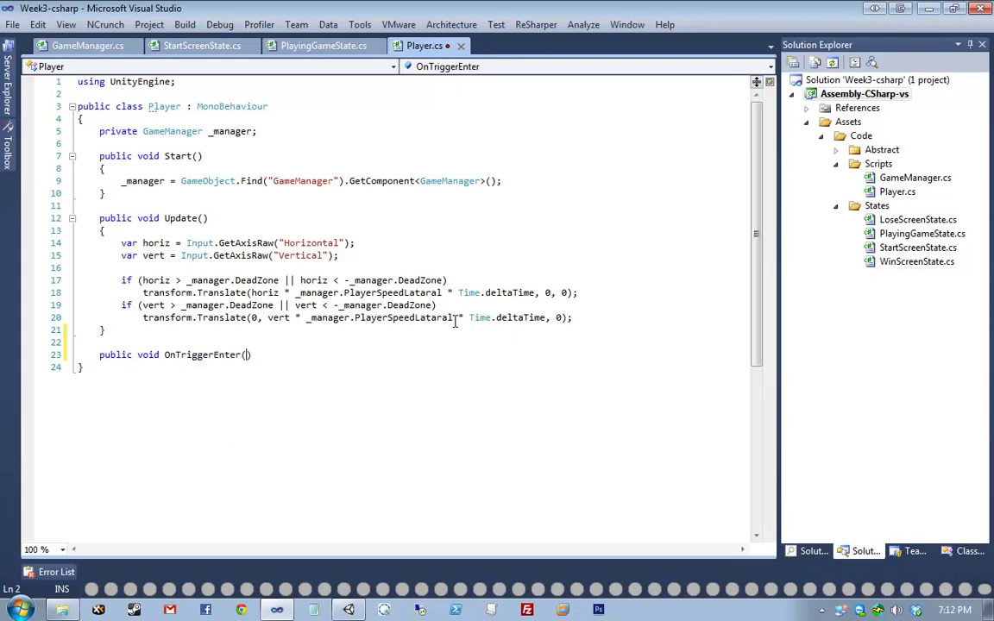
text(ollider c)
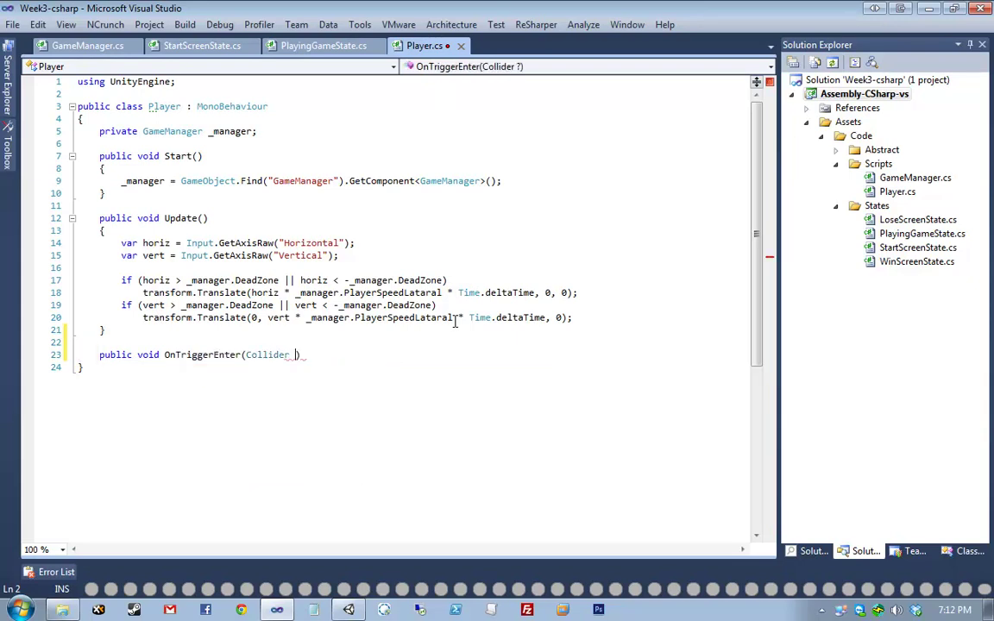
text(ollidedWith)
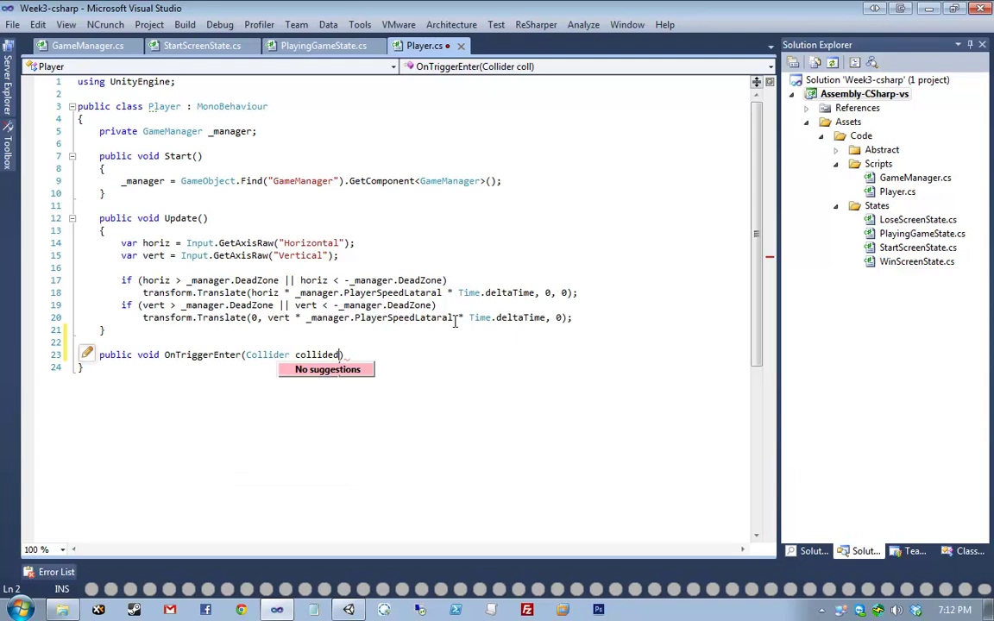
key(End)
key(Return)
text({)
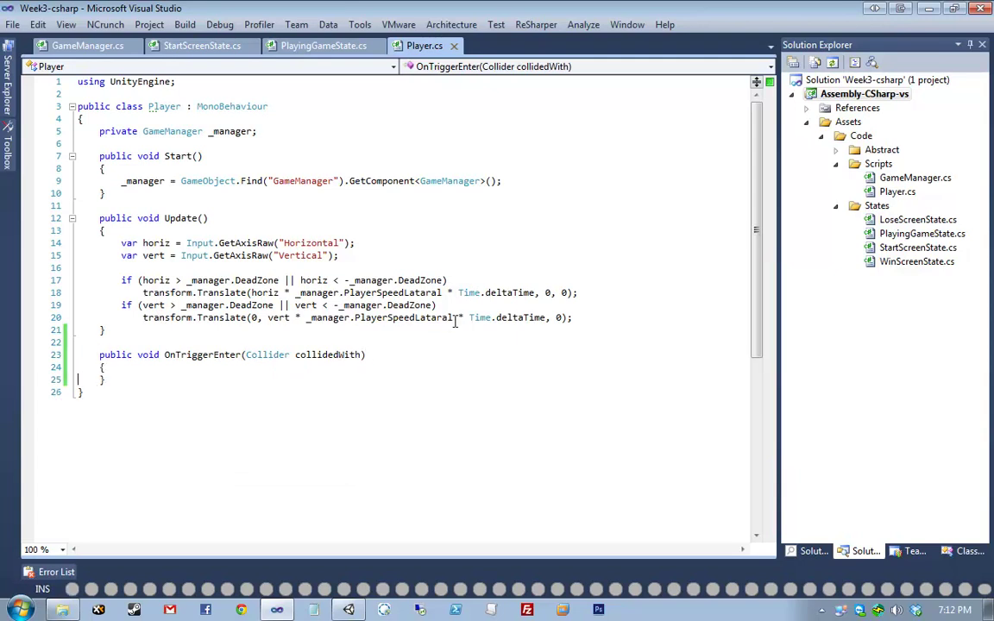
key(shift+End)
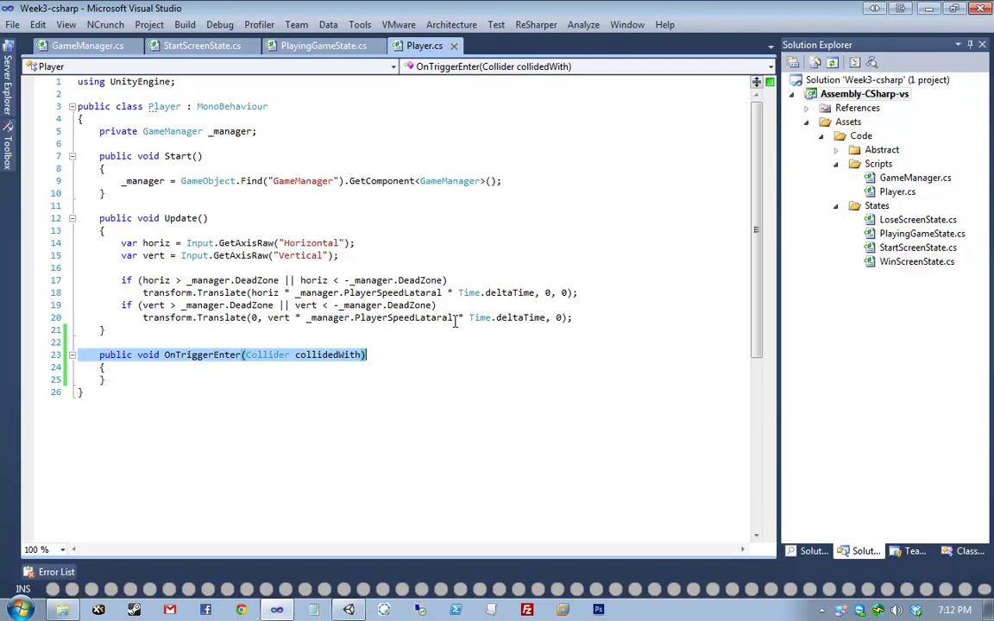
Step: Add Debug.Log("RAN INTO SOMETHING!") inside OnTriggerEnter and return to Unity
key(Down)
key(Return)
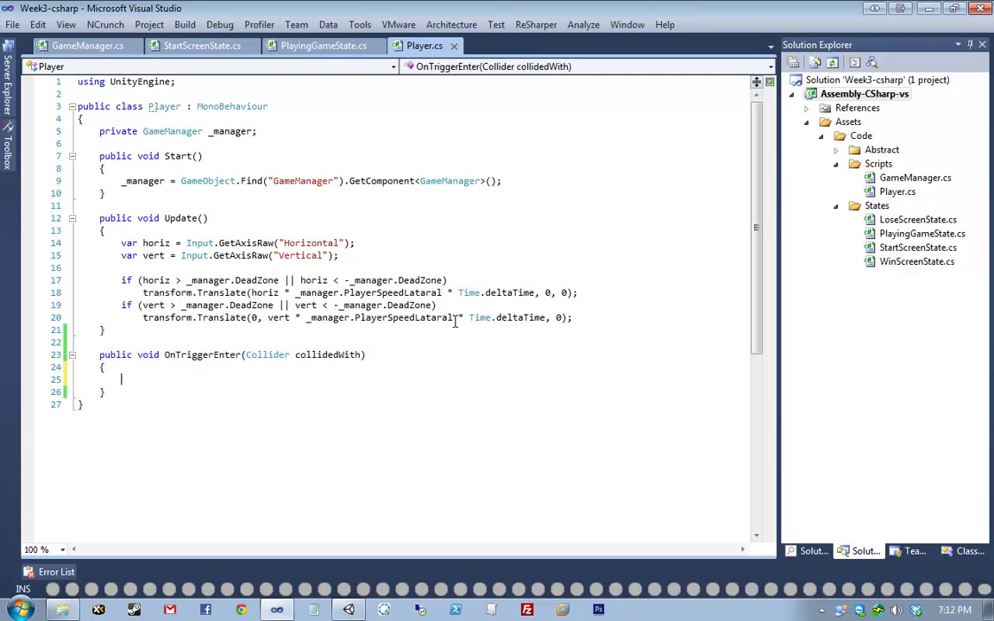
text(Debug.Log(")
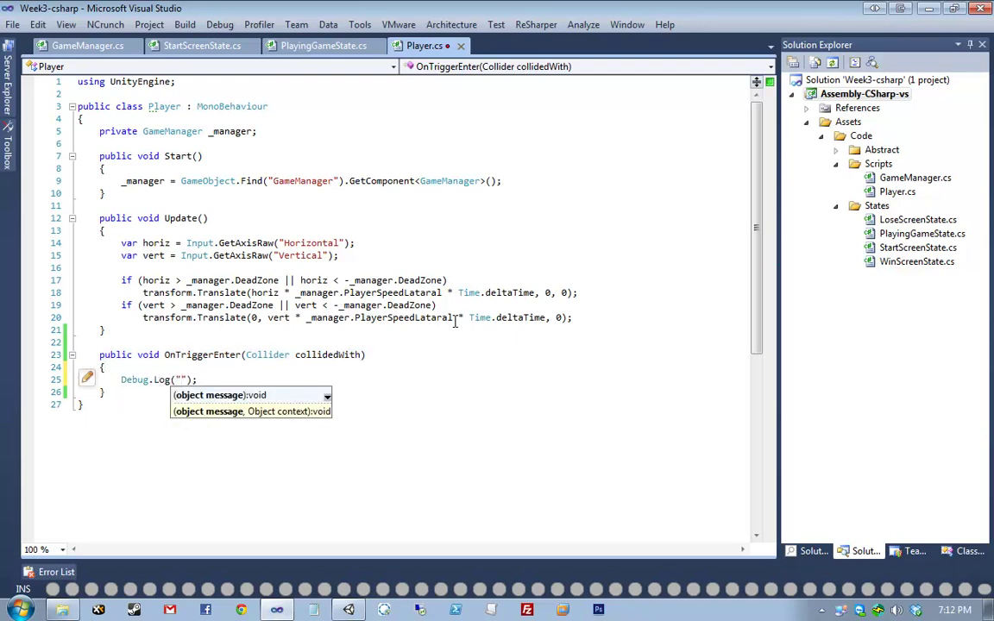
text(RAN INTO SOME)
key(BackSpace)
key(BackSpace)
key(BackSpace)
key(BackSpace)
text(SOMETHING!)
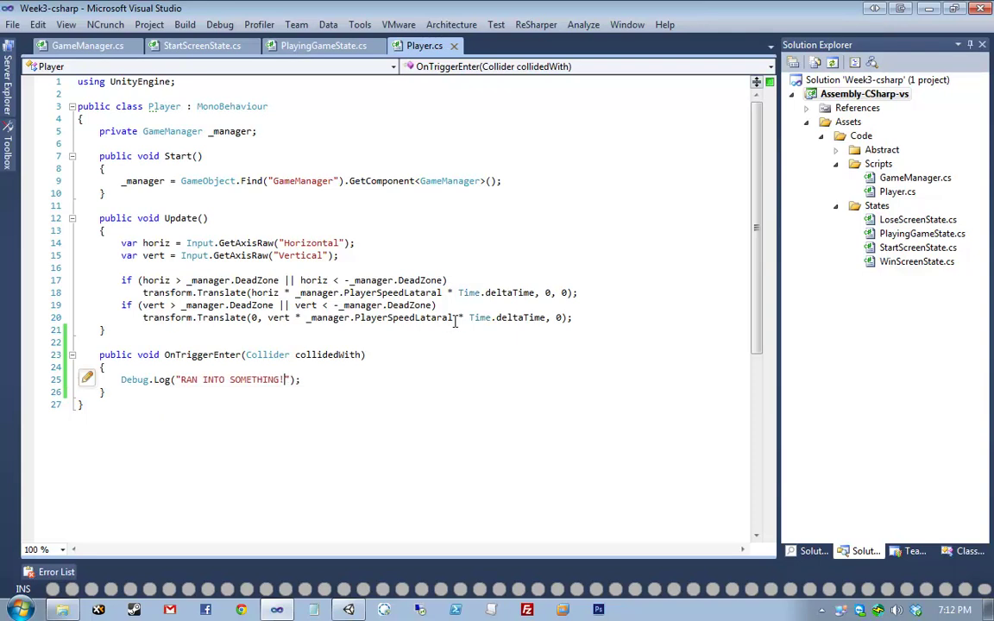
key(alt+Tab)
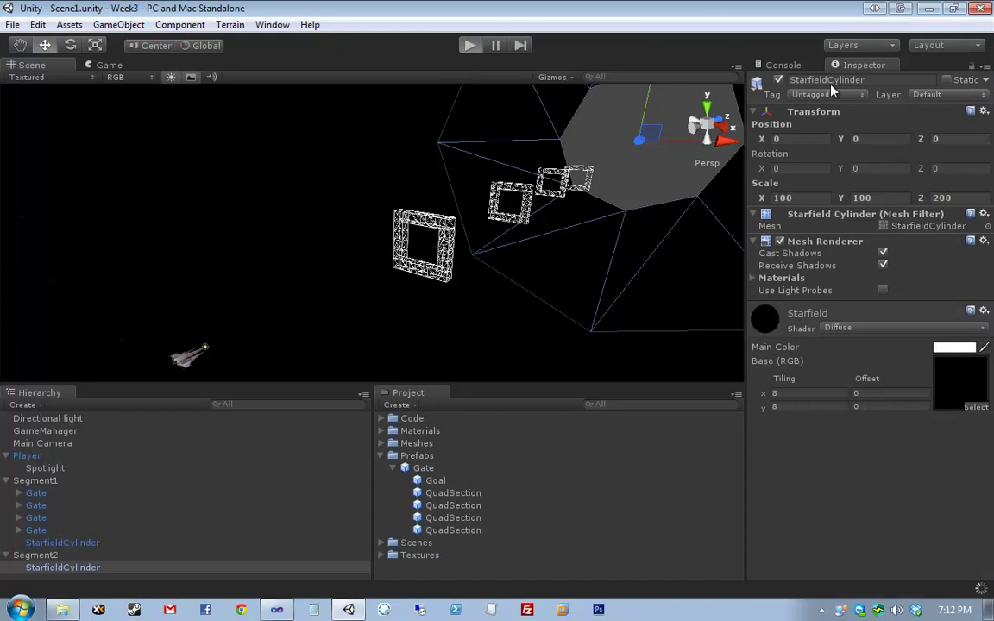
Step: Play the game, fly through the gates to check the RAN INTO SOMETHING! log, then stop
key(ctrl+p)
click(781, 66)
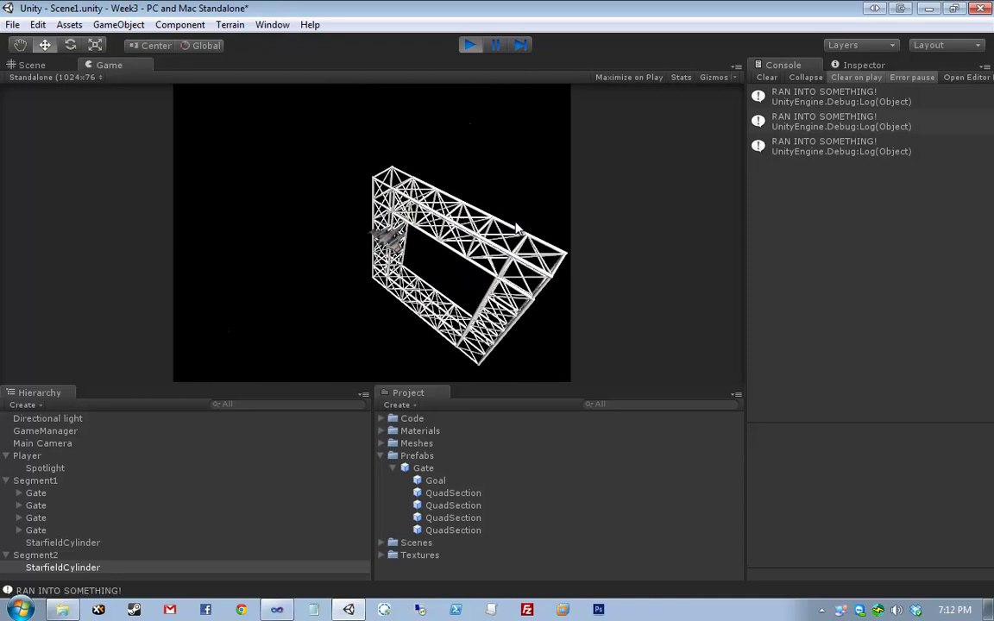
click(475, 45)
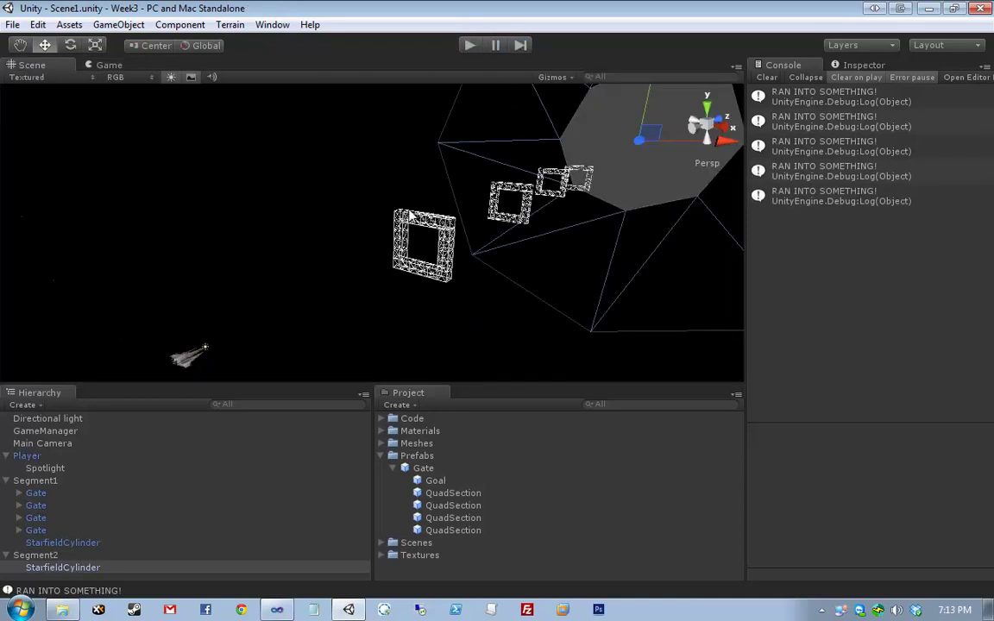
Step: Box-select the gates in the Scene view, settle on the nearest one, then return to Visual Studio
drag(325, 204, 617, 159)
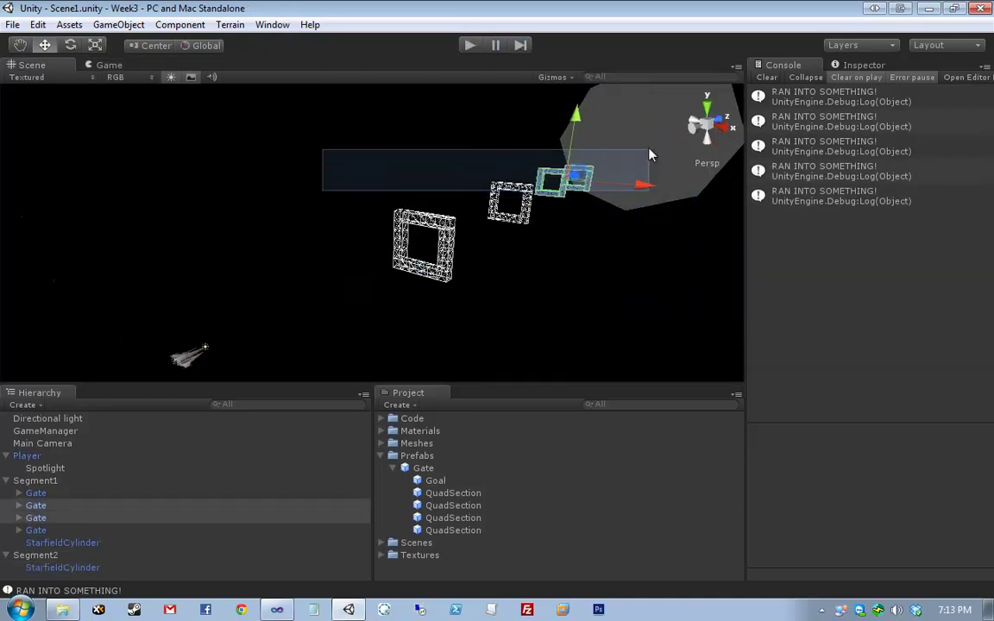
click(592, 313)
drag(625, 306, 373, 204)
click(373, 204)
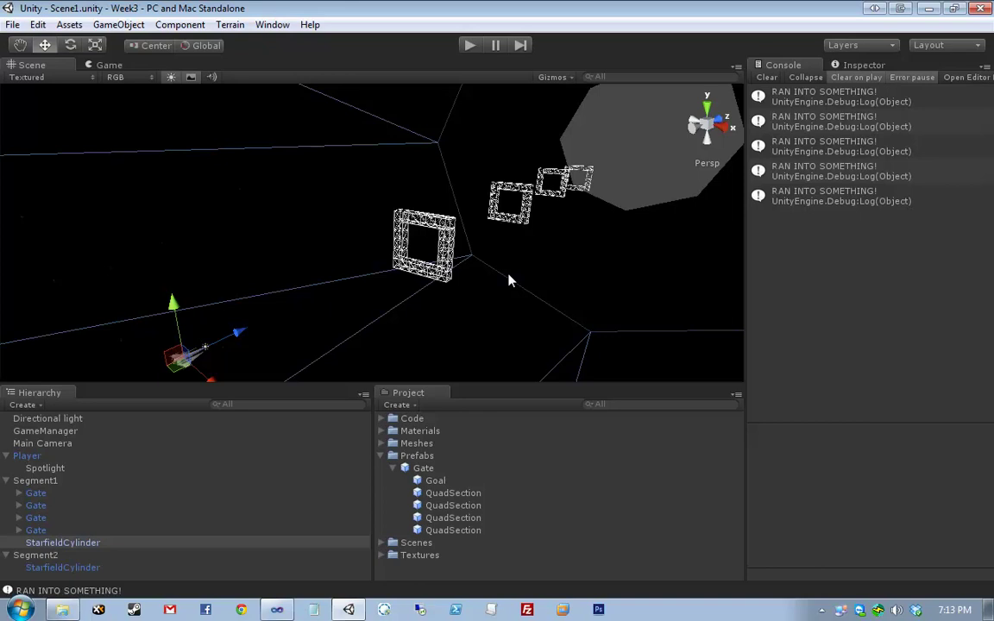
drag(366, 293, 171, 377)
click(428, 256)
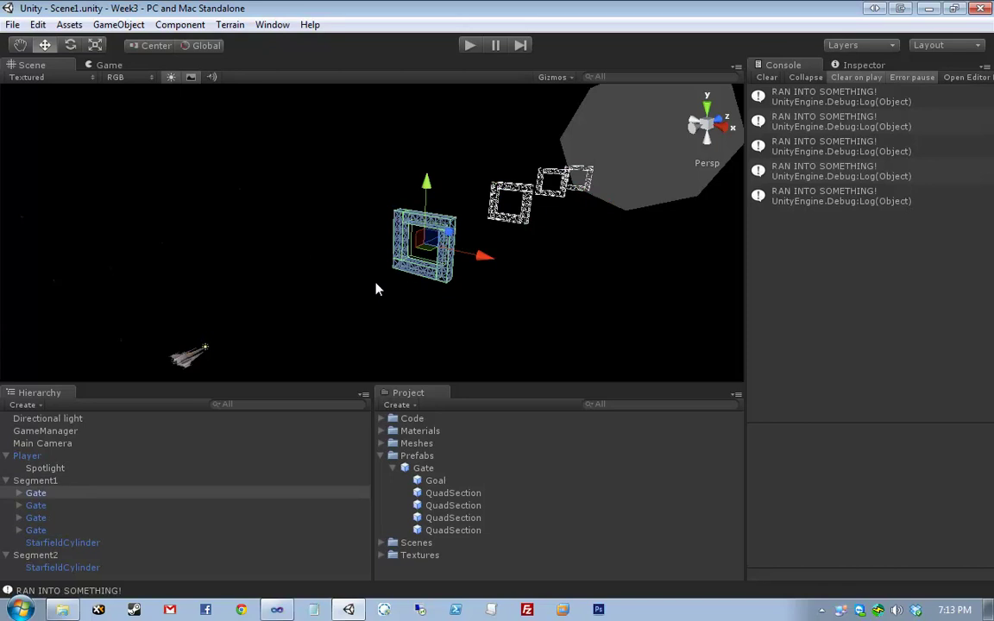
key(alt+Tab)
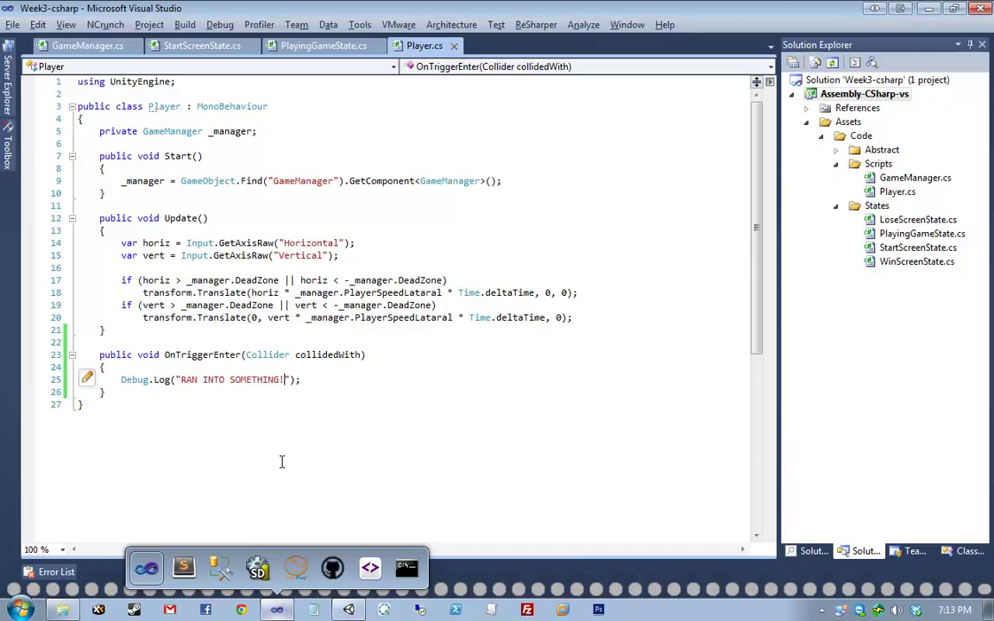
Step: Select the Debug.Log line in Player.cs and expand the Abstract folder in Solution Explorer
click(335, 379)
drag(411, 380, 119, 379)
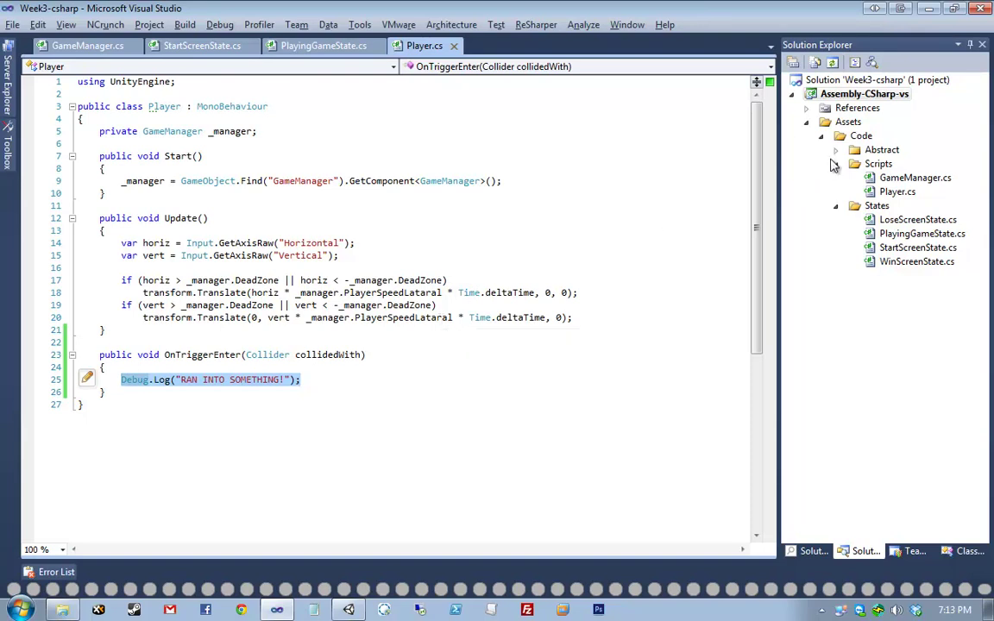
click(805, 150)
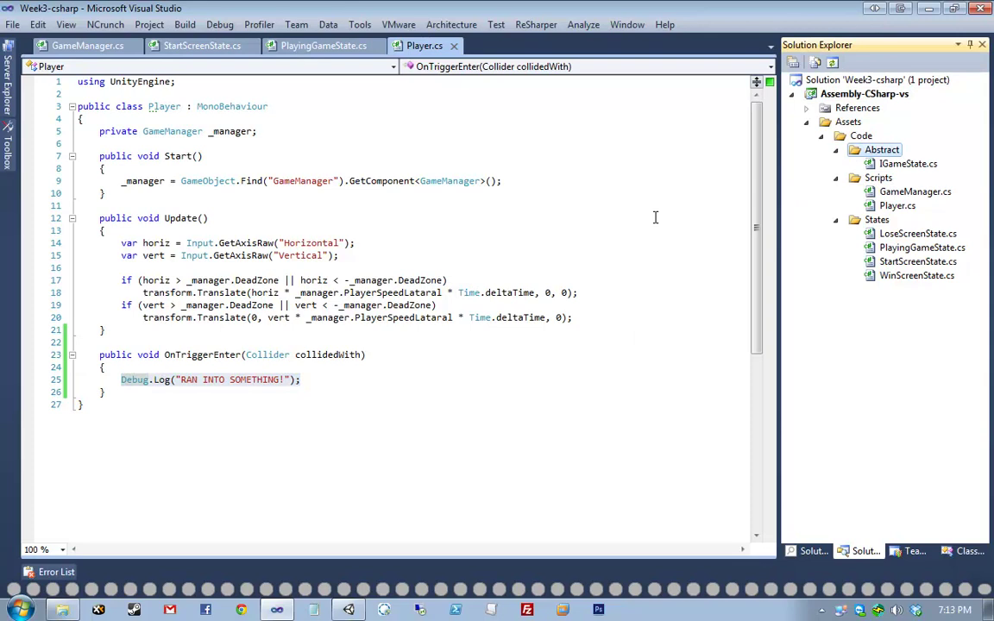
Step: Create a new IGameEntity interface file in the Abstract folder
key(alt+Insert)
key(Down)
key(Return)
text(IGame)
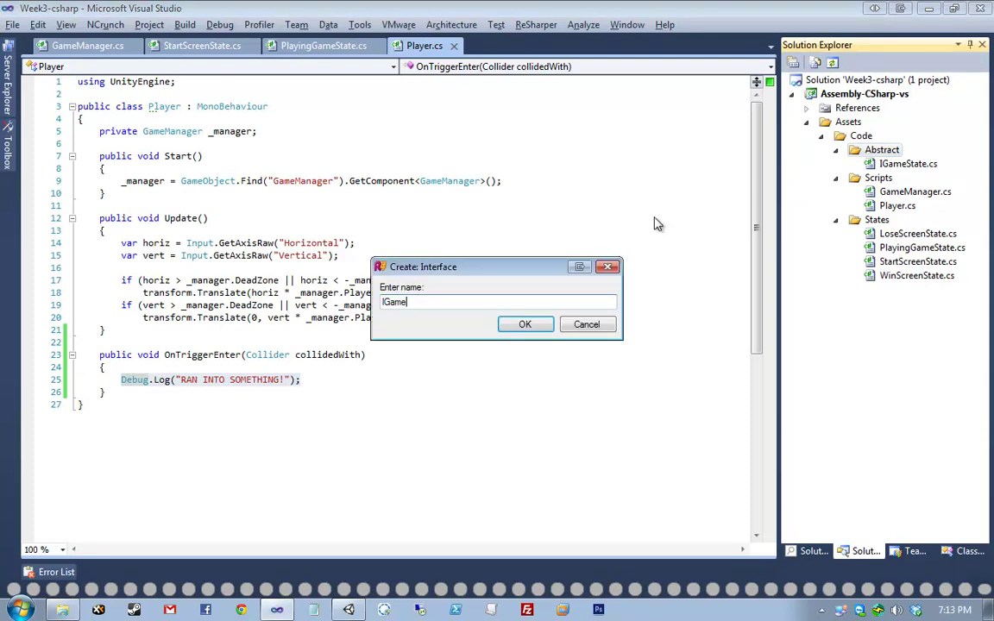
text(Entity)
key(Return)
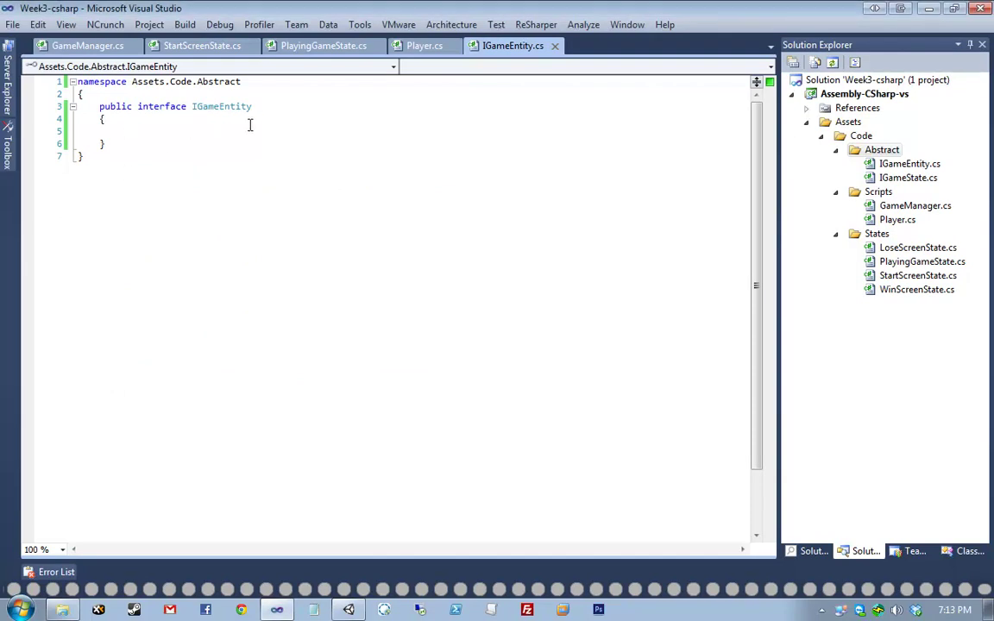
Step: Declare void Collide(Player player); in IGameEntity, then return to Player.cs
text(void Collide()
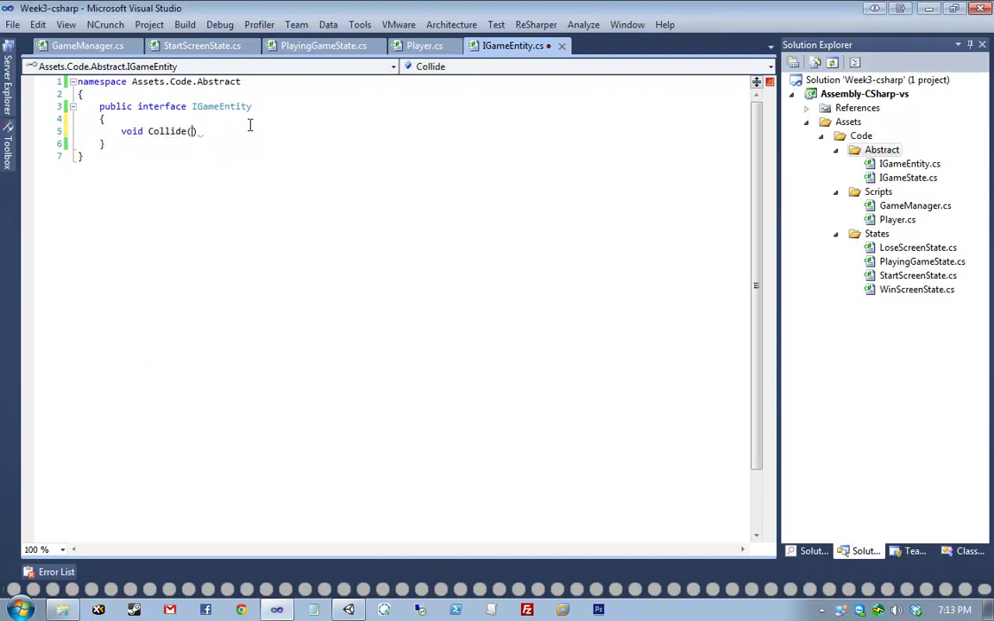
text(Game)
key(BackSpace)
key(BackSpace)
key(BackSpace)
key(BackSpace)
text(Player player);)
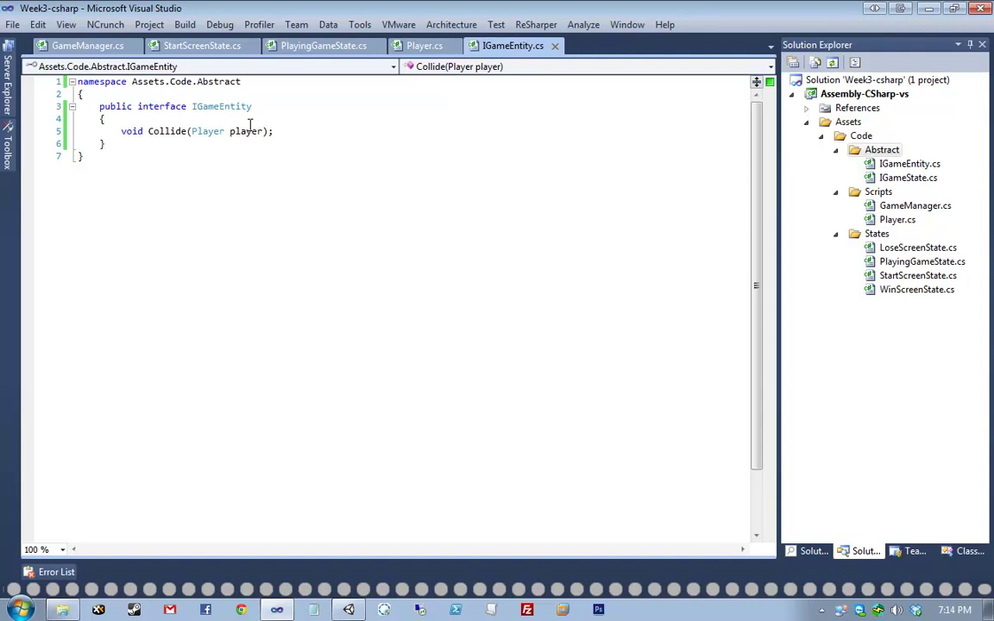
key(ctrl+comma)
key(Return)
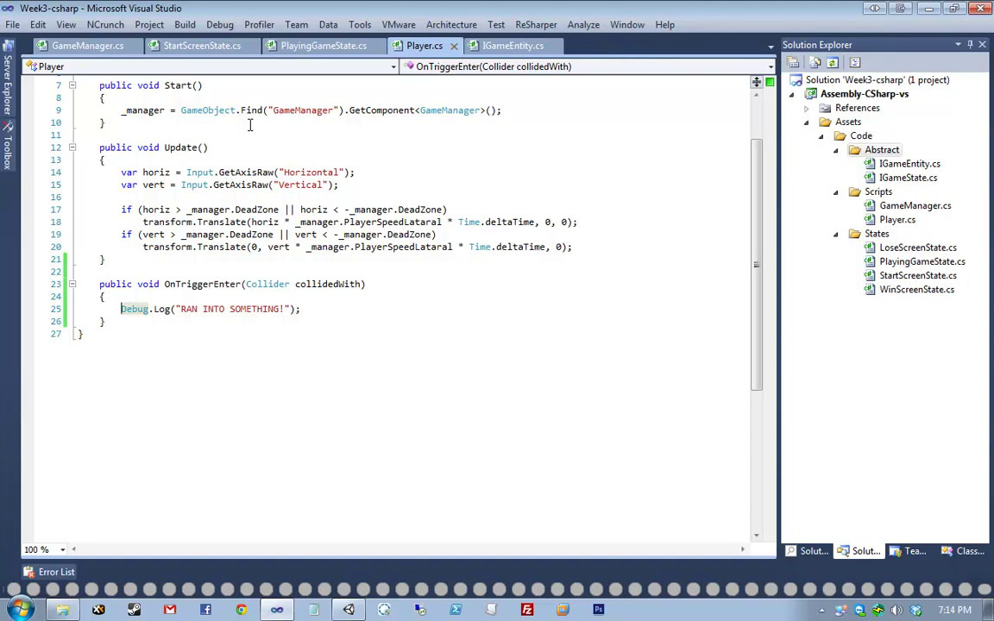
Step: Delete the "RAN INTO SOMETHING!" Debug.Log line, leaving OnTriggerEnter's body empty
key(ctrl+Tab)
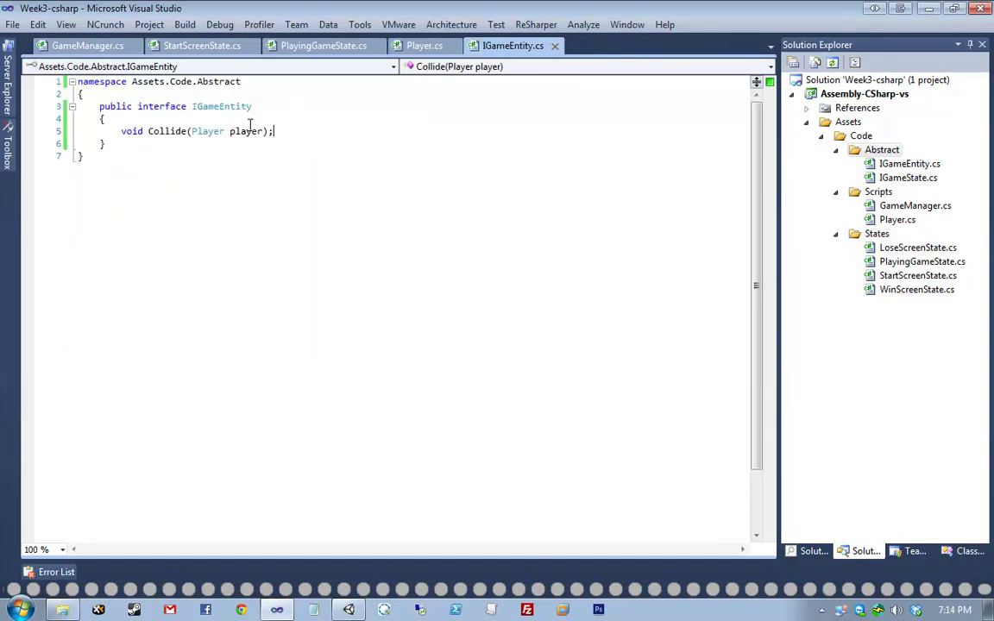
key(ctrl+Tab)
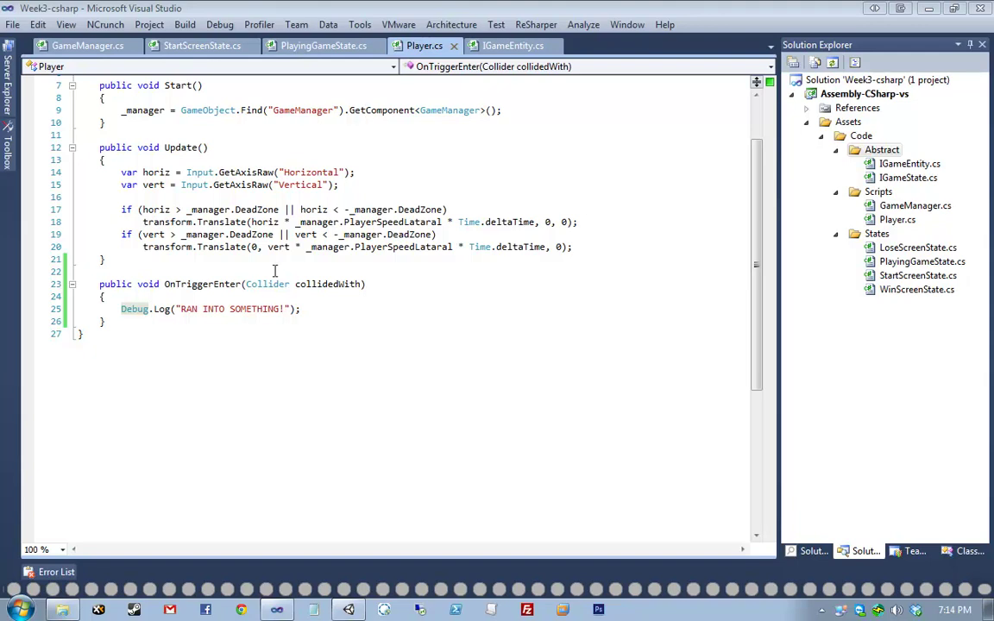
key(Down)
click(331, 312)
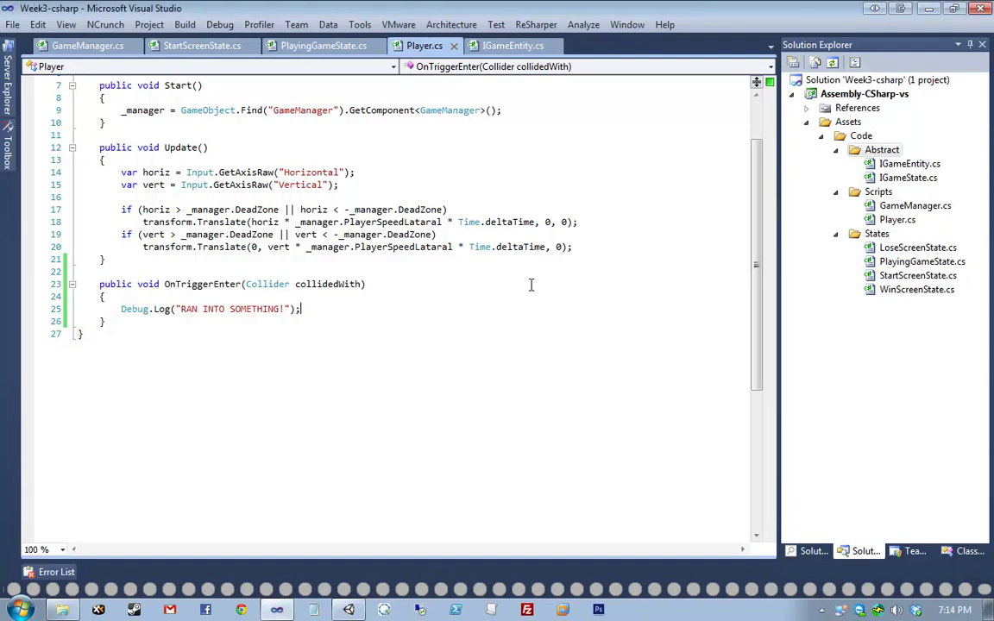
key(shift+Home)
key(BackSpace)
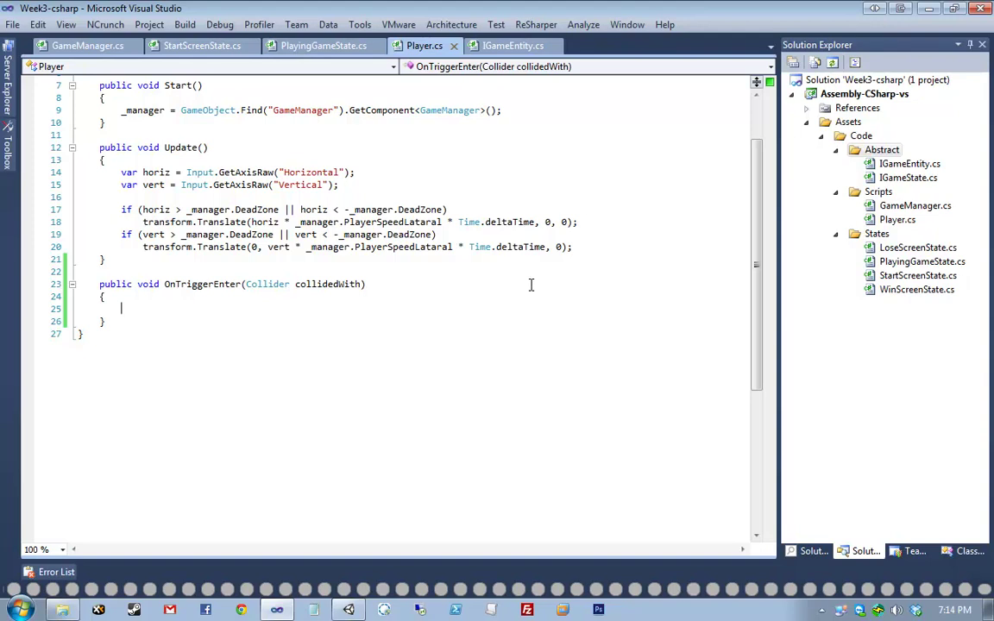
key(Down)
key(Down)
key(Down)
Step: Add an if (!gameObject.active) return; guard at the top of OnTriggerEnter
text(if (!)
text(gameObject.active))
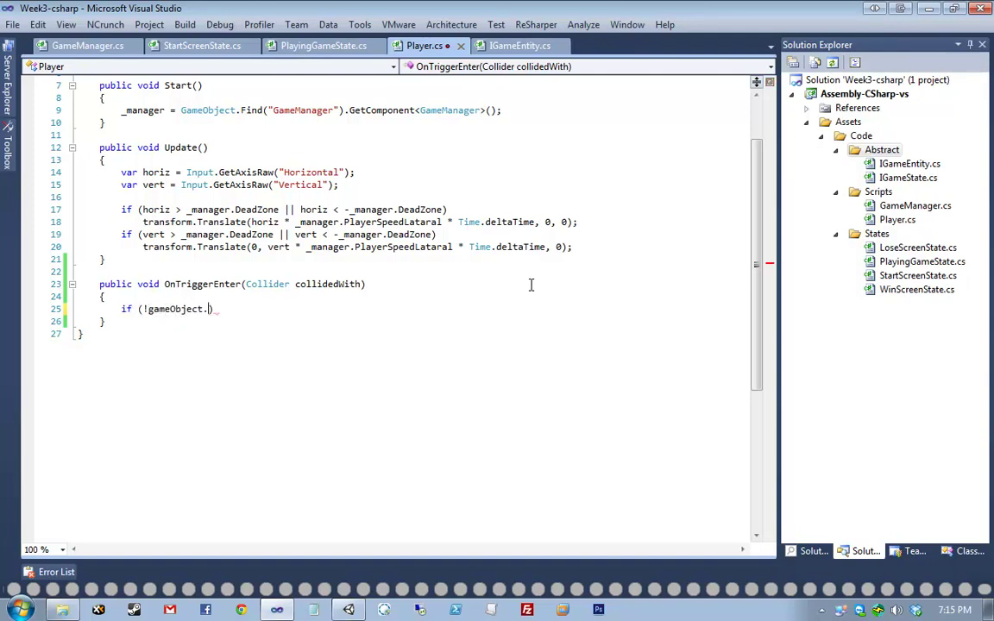
key(Return)
text(return;)
key(Return)
key(Return)
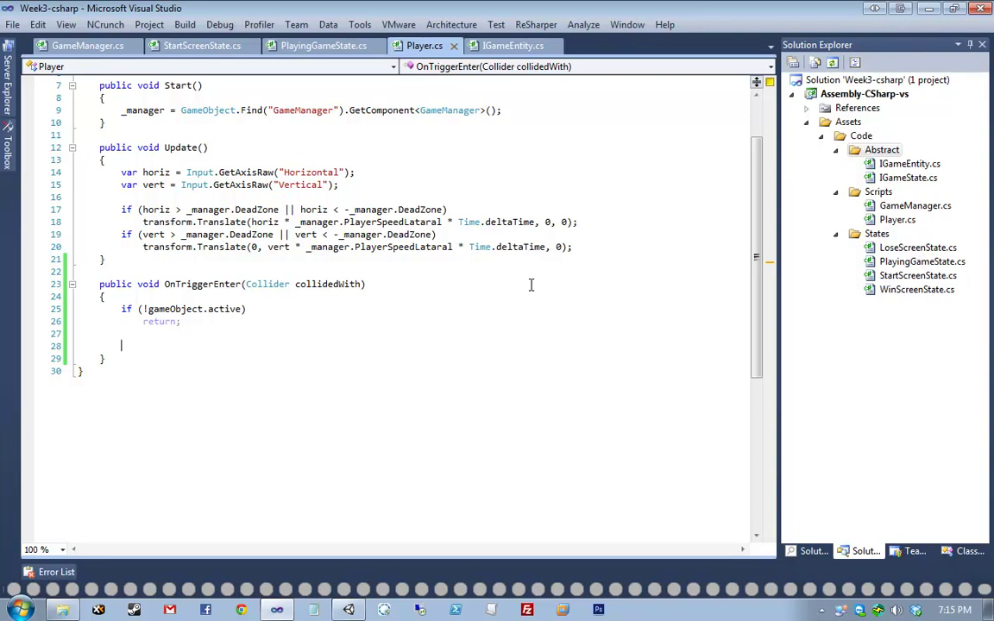
Step: Begin a foreach over collidedWith.gameObject.GetComponents<>()
text(foreac)
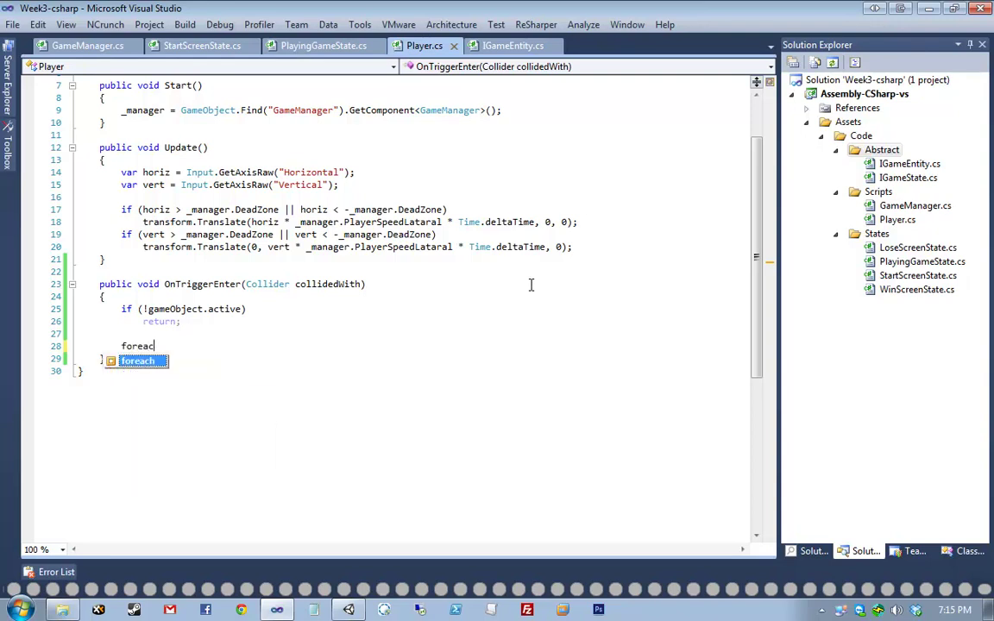
text(h (var )
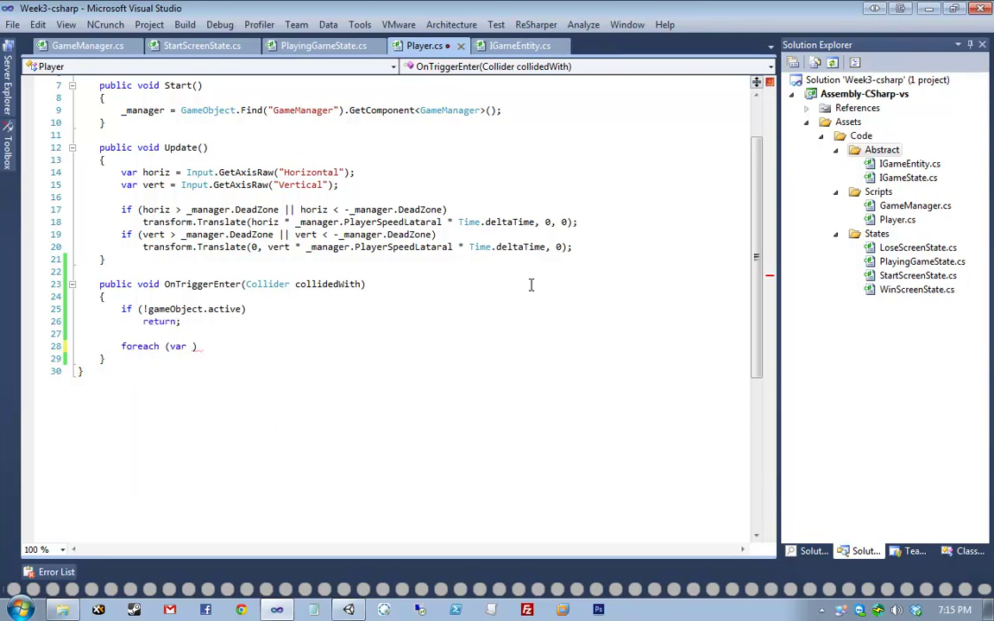
text(entity in )
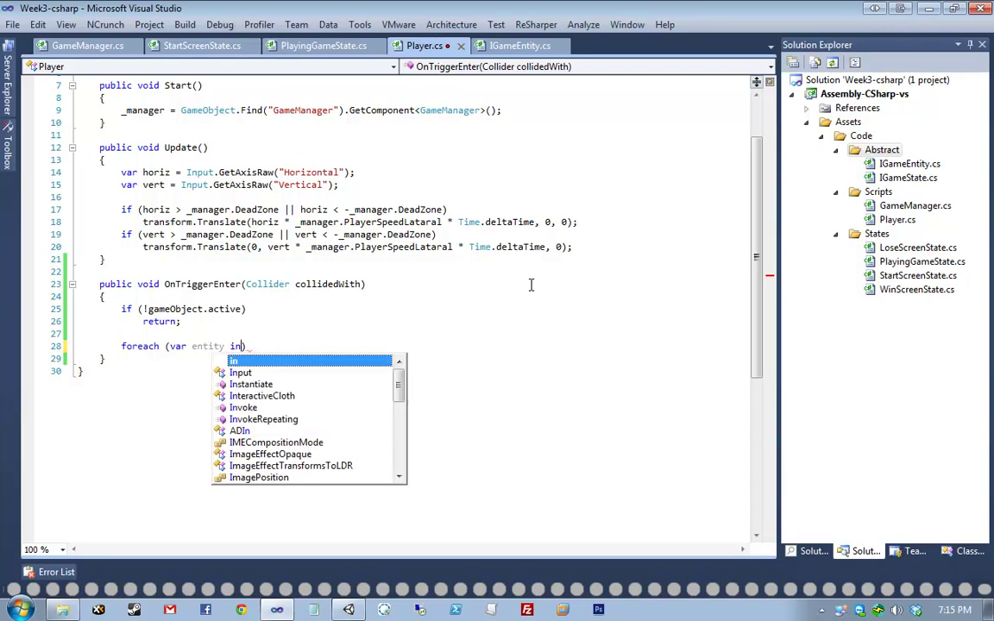
text(collidedWith.game)
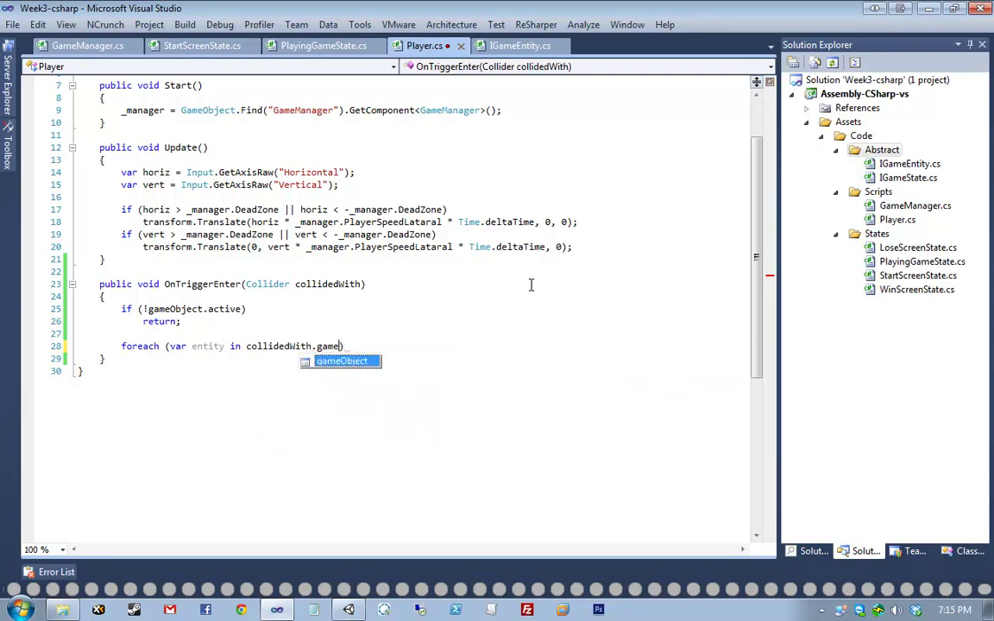
key(Return)
key(ctrl+w)
key(ctrl+w)
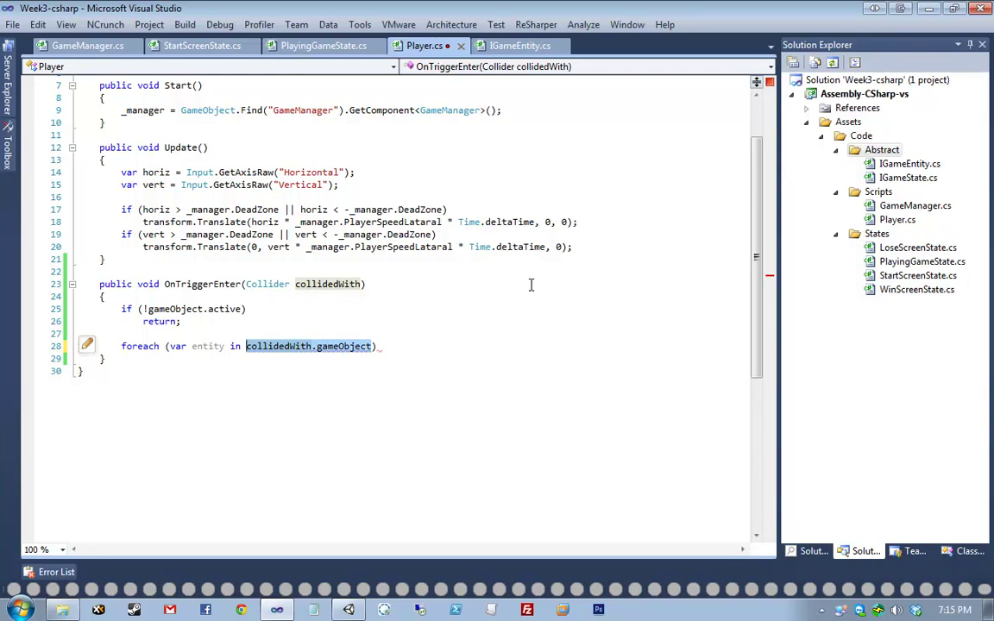
key(Right)
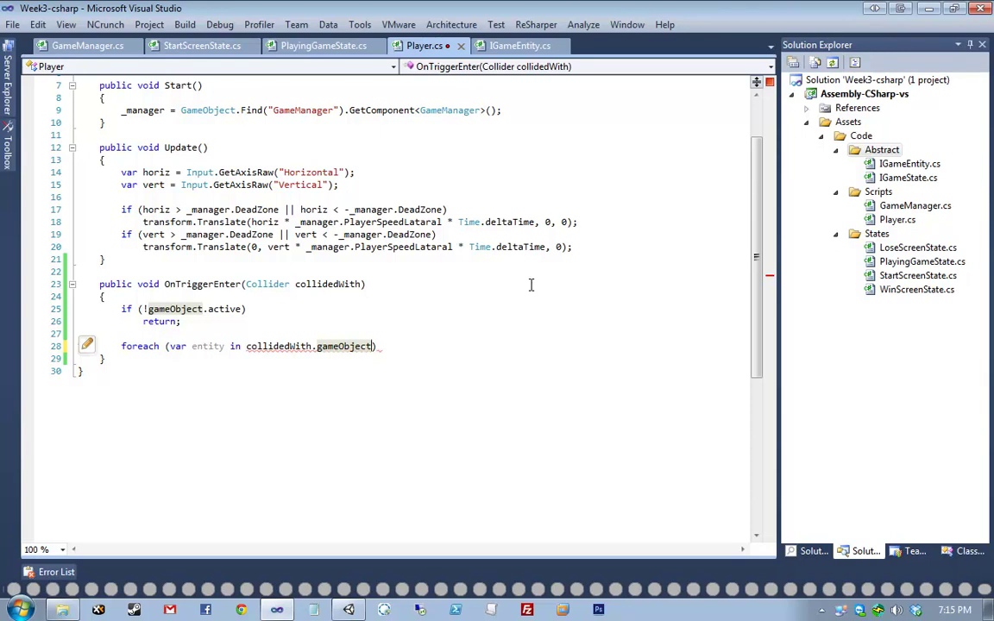
text(.getco)
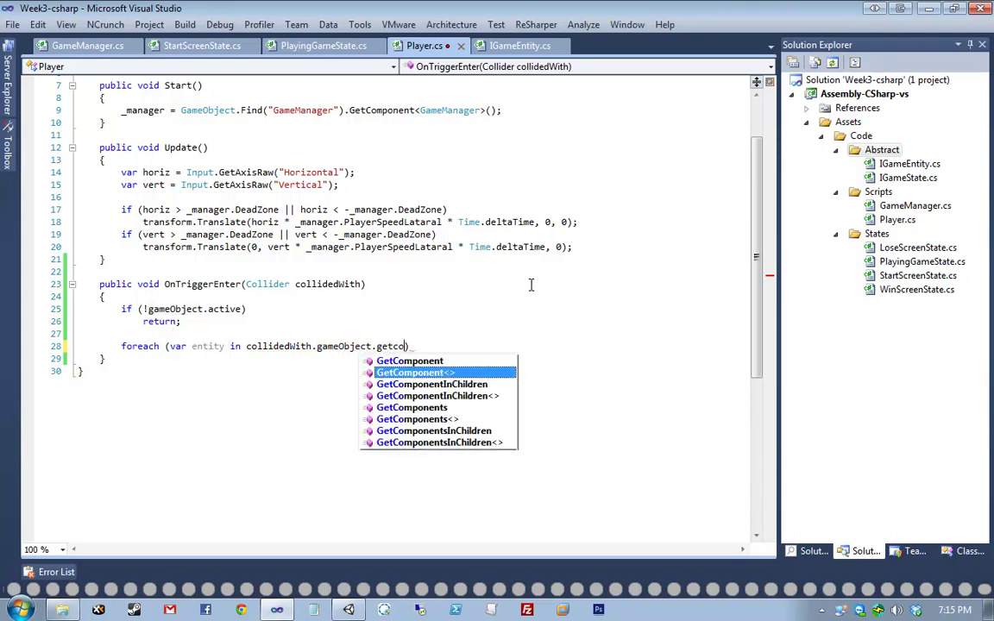
text(mp)
key(Down)
key(Down)
key(Down)
key(Down)
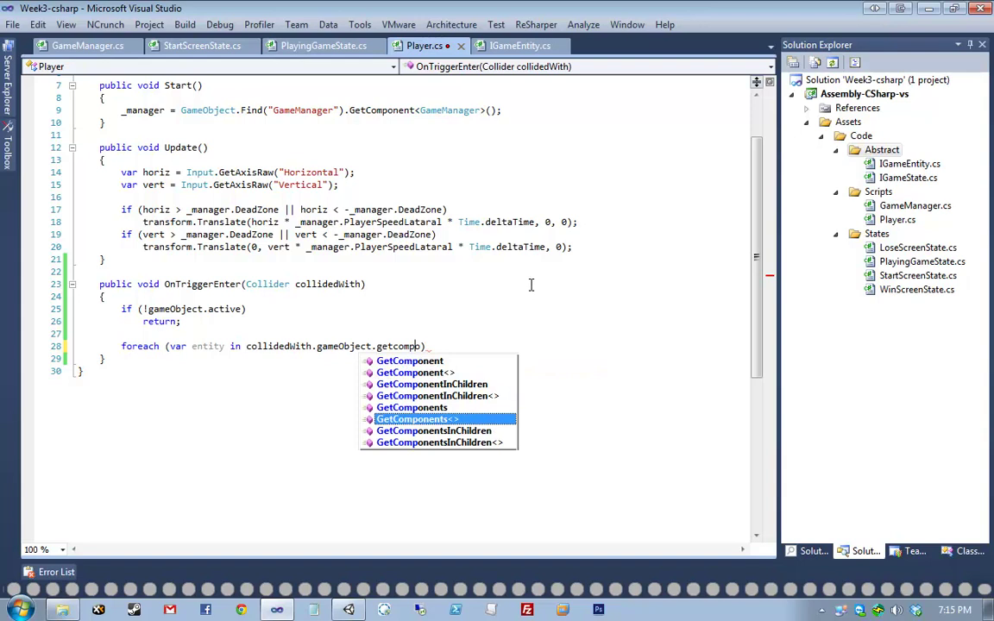
key(Return)
Step: Complete the loop source as GetComponents<MonoBehaviour>().OfType<IGameEntity>()
text(Mon>()
key(Return)
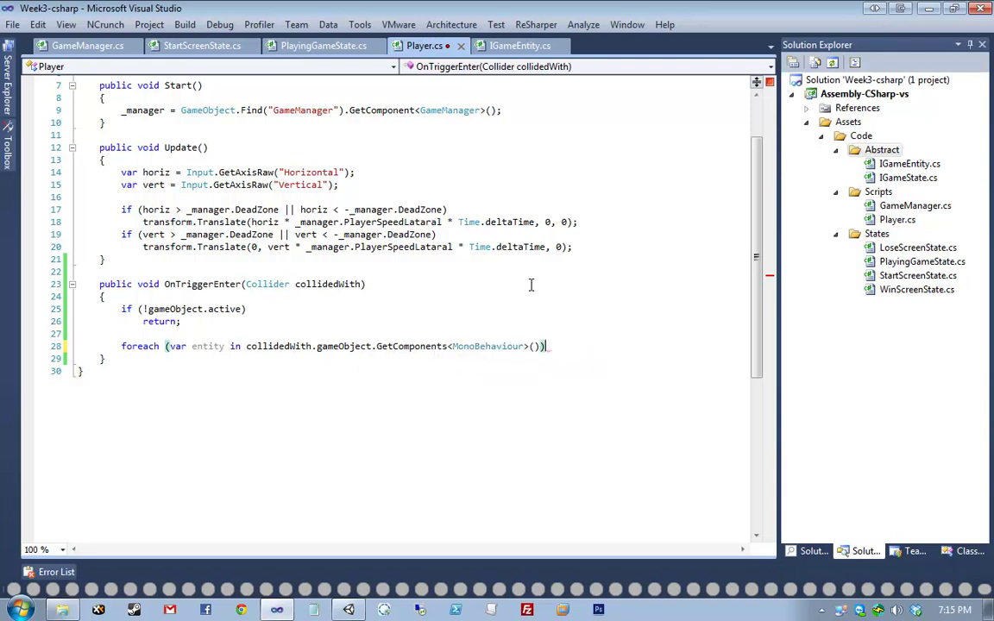
text(.OfType)
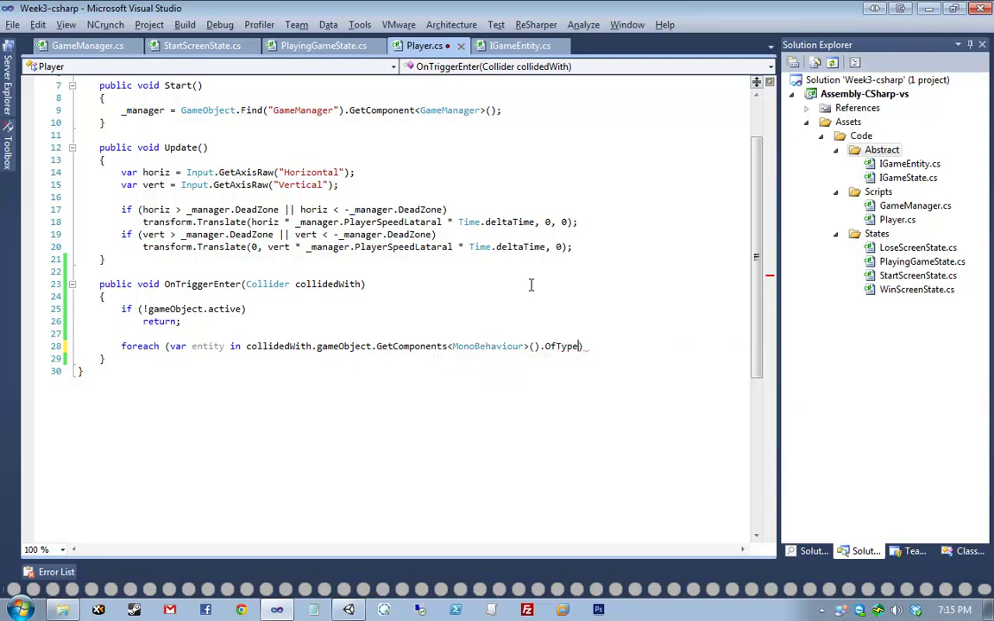
key(ctrl+space)
key(Return)
text(IGameen>()
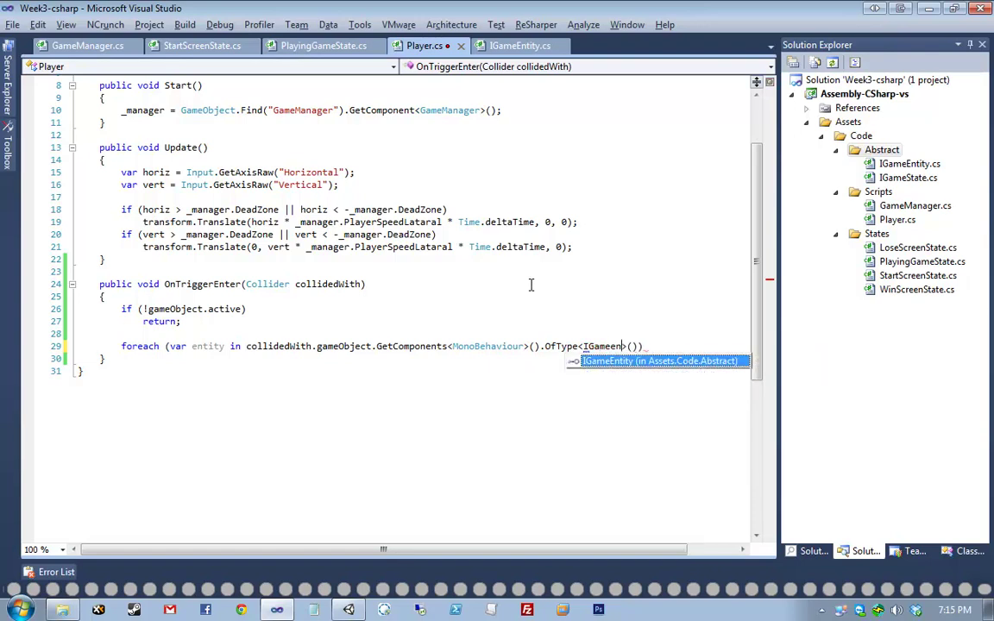
key(Return)
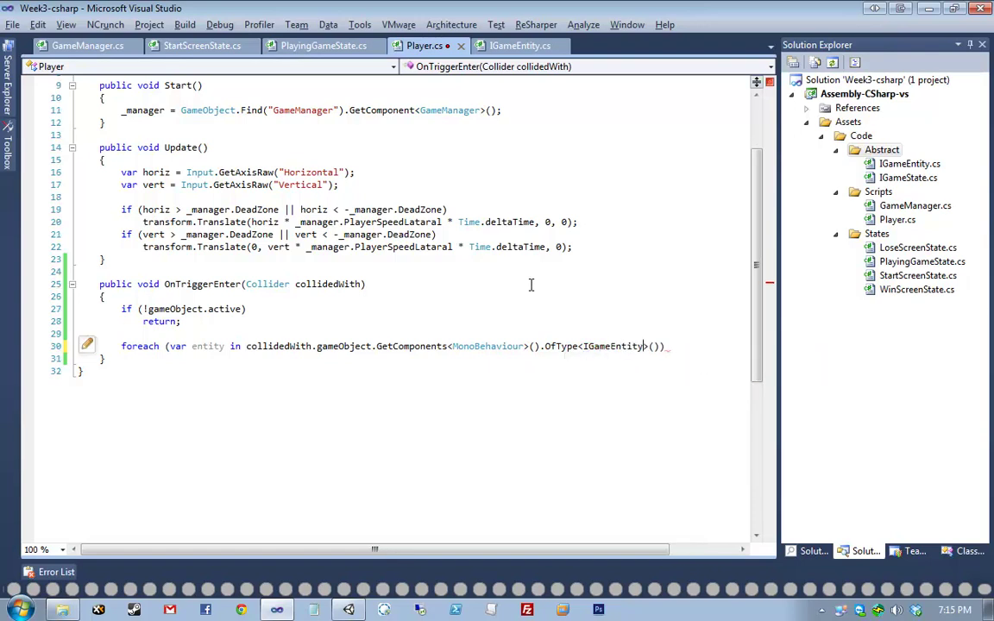
key(Return)
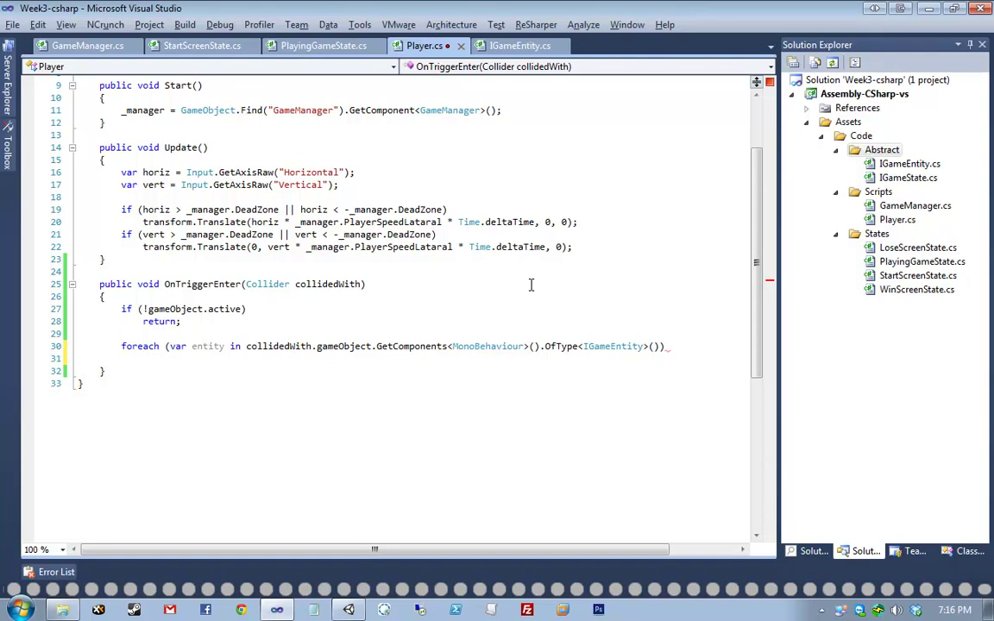
Step: Call entity.Collide(this) inside the loop and save Player.cs
text(e)
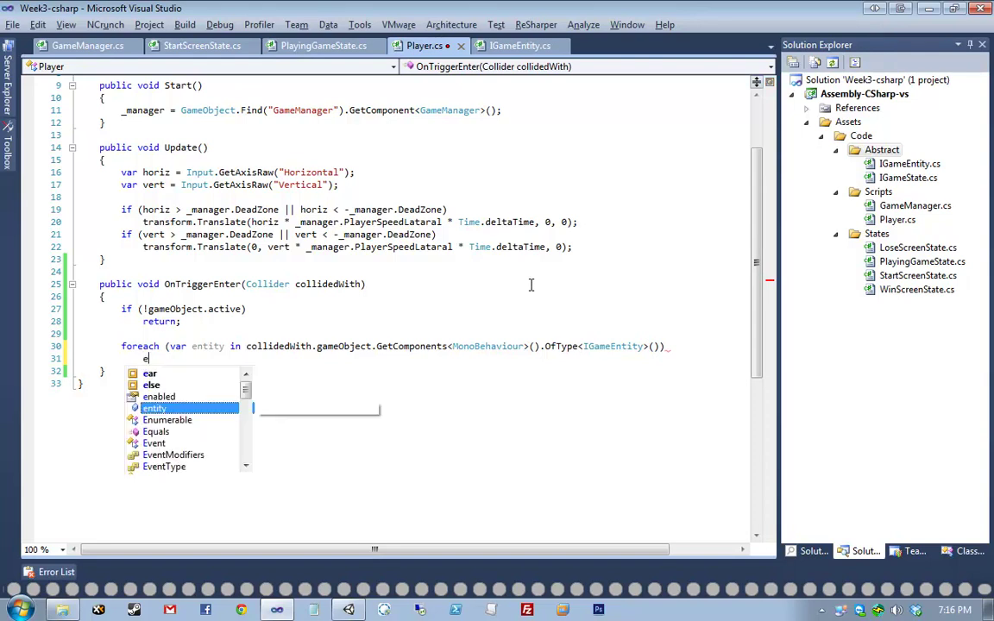
text(ntity.Collide(coll);)
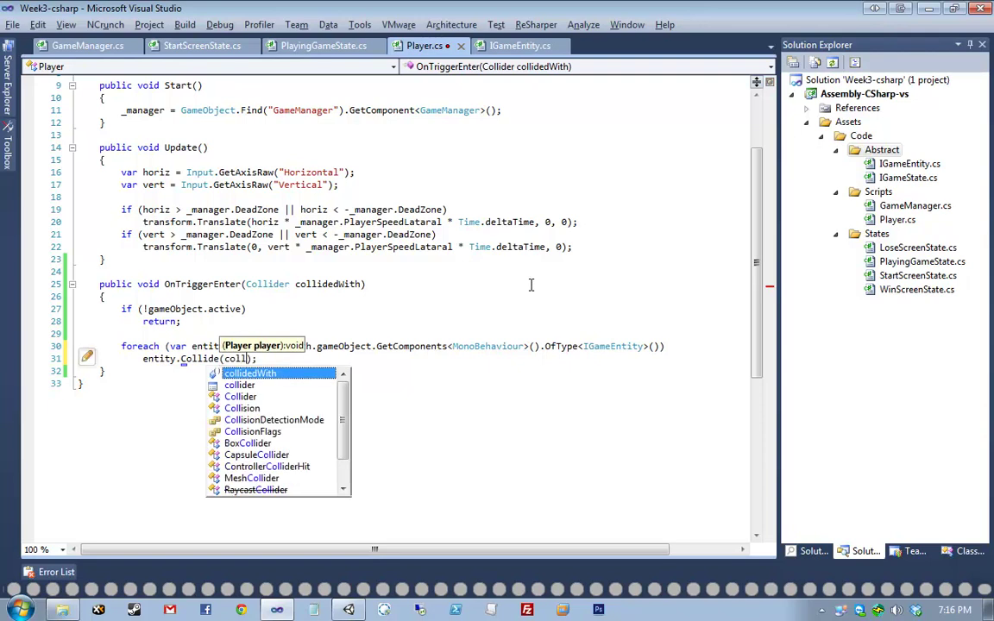
key(Tab)
key(ctrl+shift+Left)
key(BackSpace)
text(this)
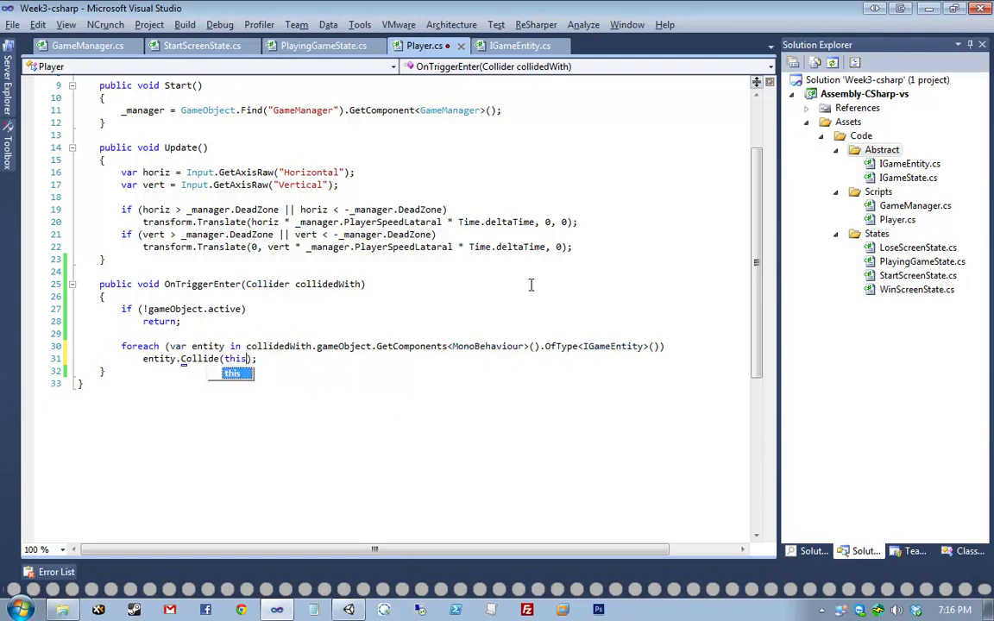
key(ctrl+s)
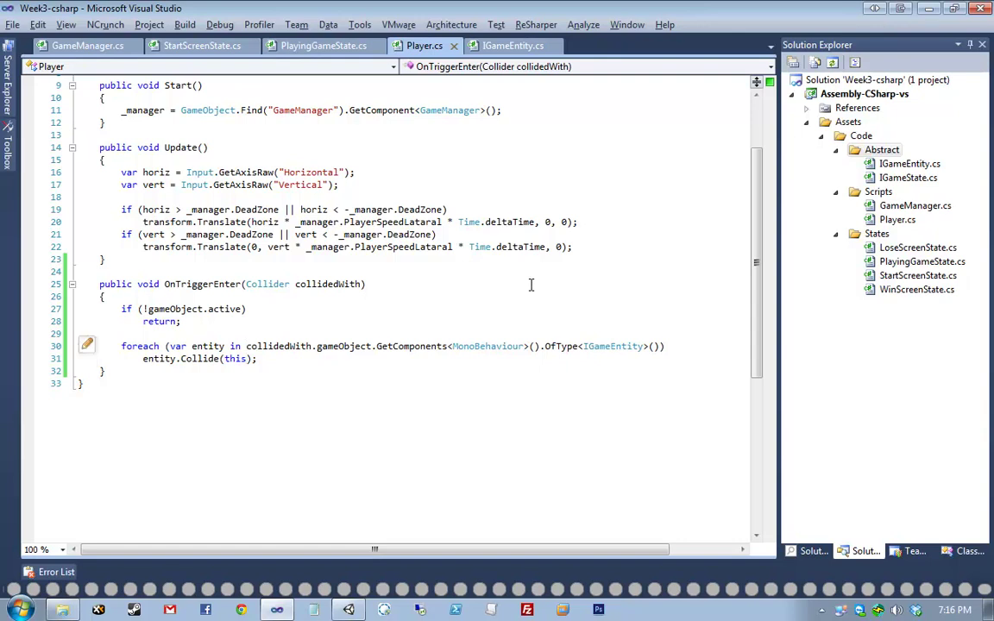
key(Up)
Step: Extract the GetComponents<MonoBehaviour>() call into a variable named allMonoBehavoirs
key(ctrl+alt+Right)
key(ctrl+alt+Right)
key(ctrl+alt+Right)
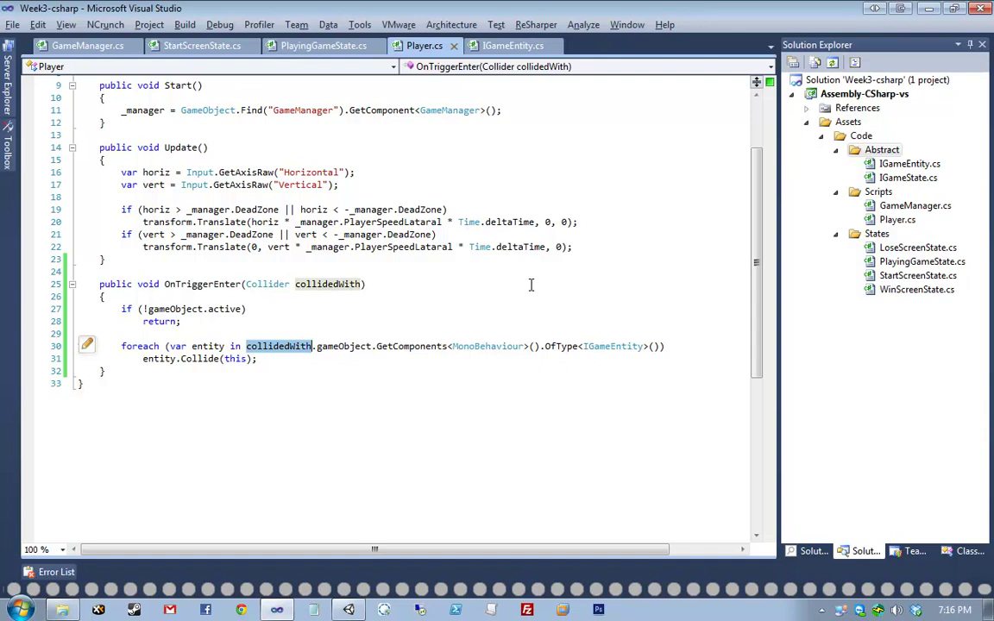
key(ctrl+shift+r)
key(Down)
key(Down)
key(Down)
key(Return)
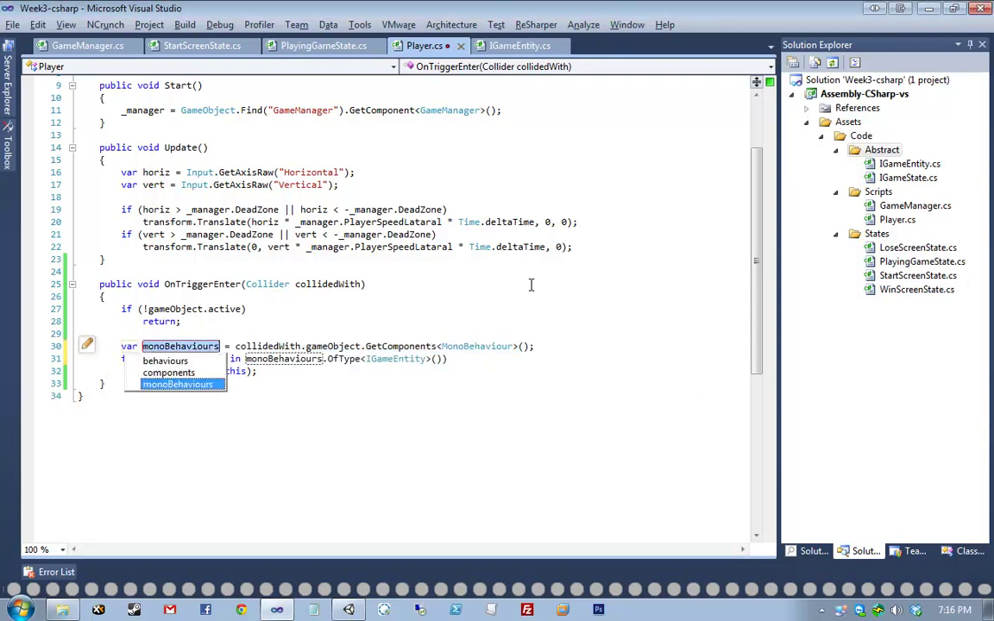
text(all)
text(MonoBehavoirs)
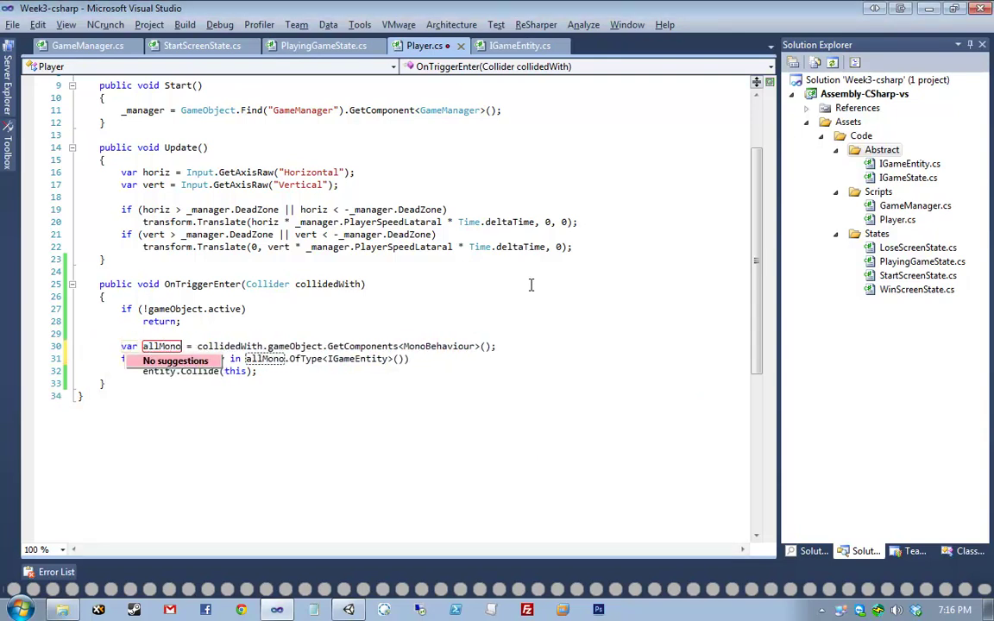
key(Return)
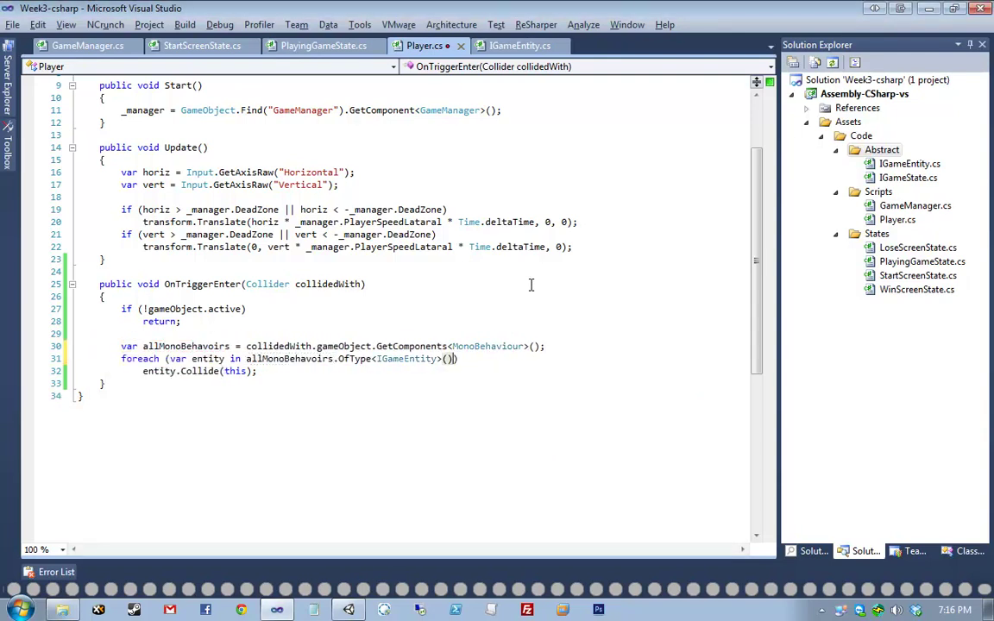
Step: Extract the OfType<IGameEntity>() expression into allBehavoirsThatImplementIGameEntity and save
key(Down)
key(Left)
key(ctrl+shift+Left)
key(ctrl+shift+Left)
key(ctrl+shift+Left)
key(ctrl+shift+Left)
key(ctrl+shift+Left)
key(ctrl+shift+Left)
key(ctrl+shift+Left)
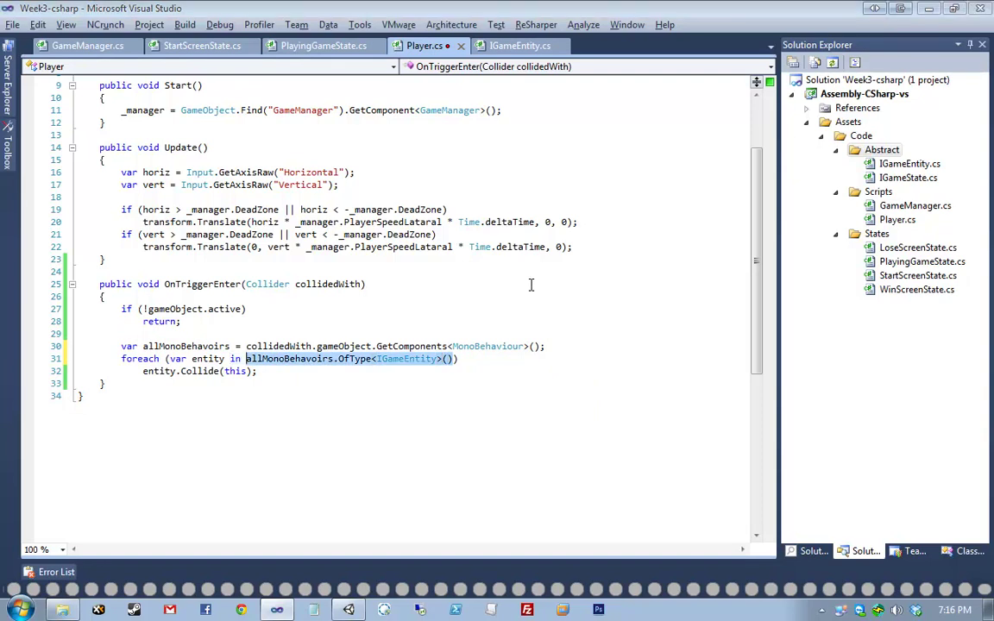
key(ctrl+alt+v)
text(allBehavoirsThatI)
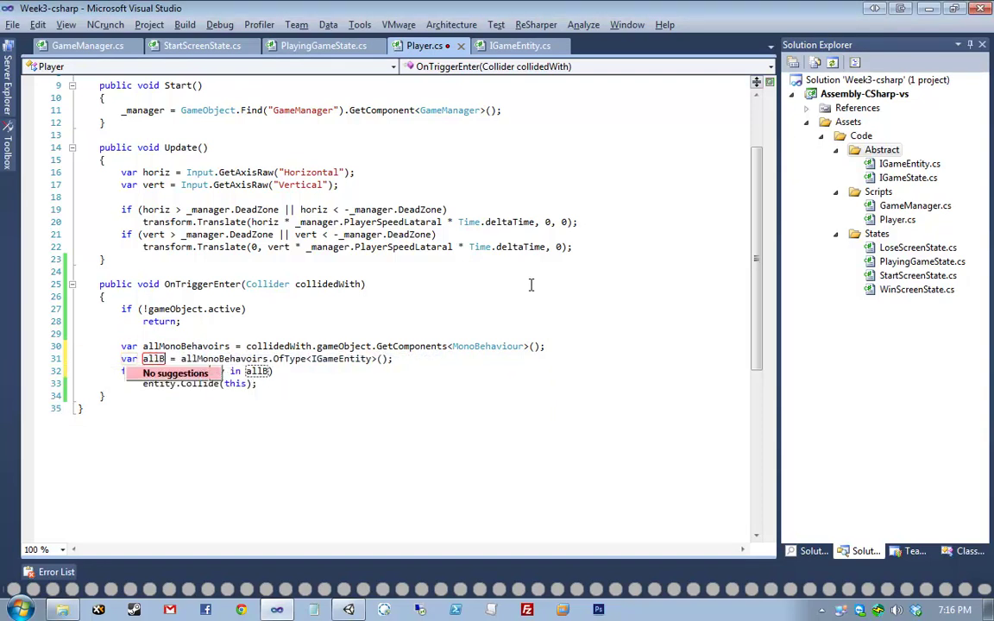
text(mplementIGameEnt)
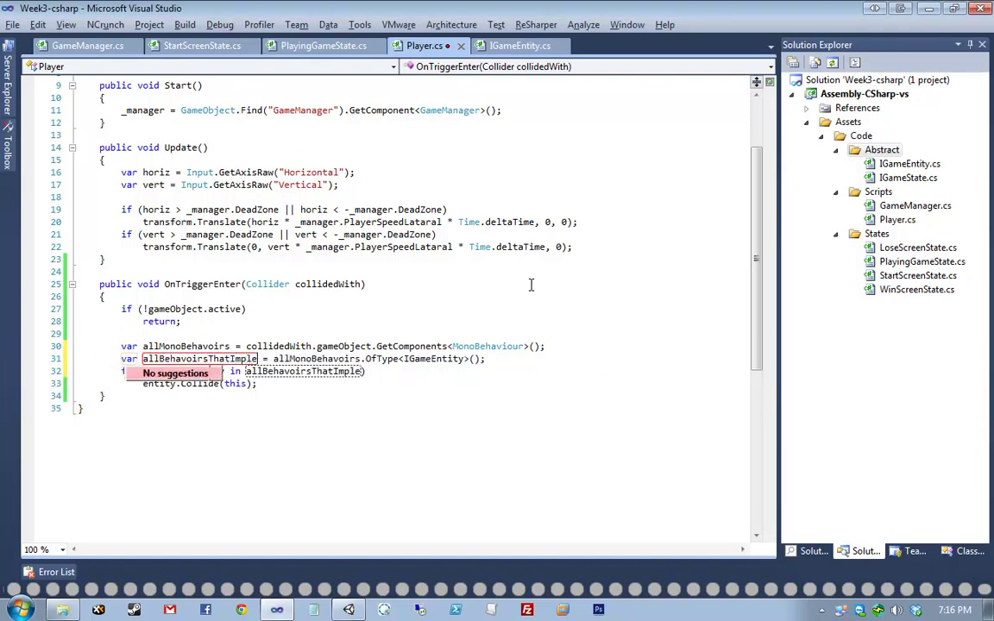
text(ity)
key(Return)
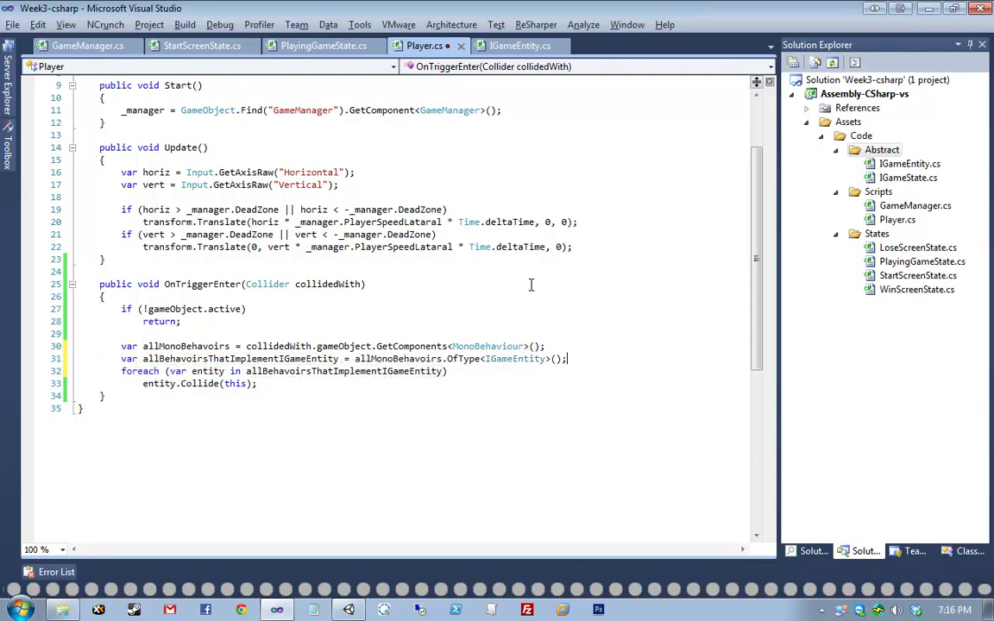
key(ctrl+s)
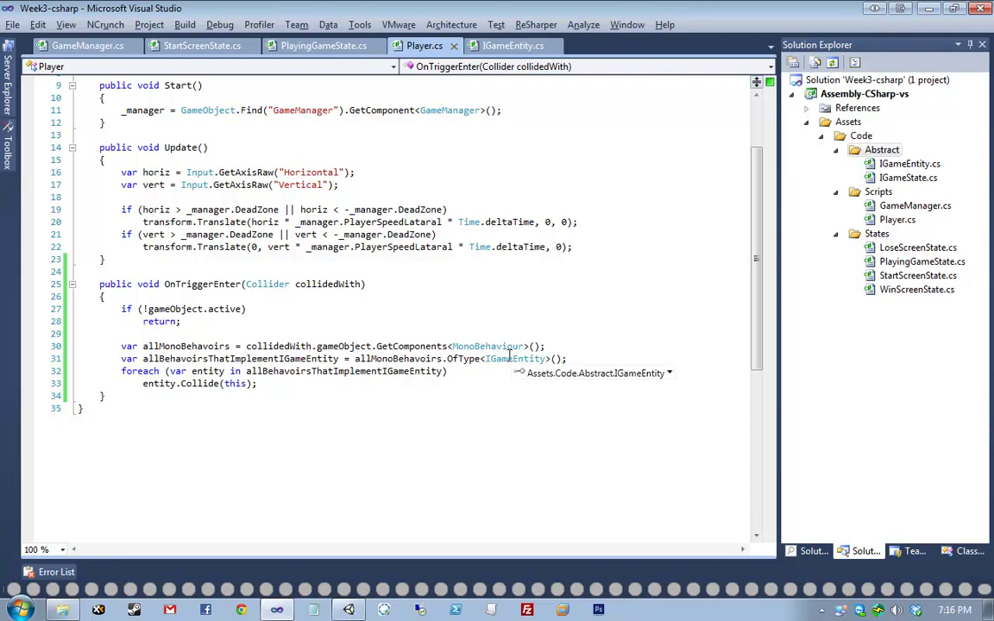
Step: Review the GetComponents, filtering and Collide(this) lines, then place the caret after OnTriggerEnter
drag(546, 347, 246, 348)
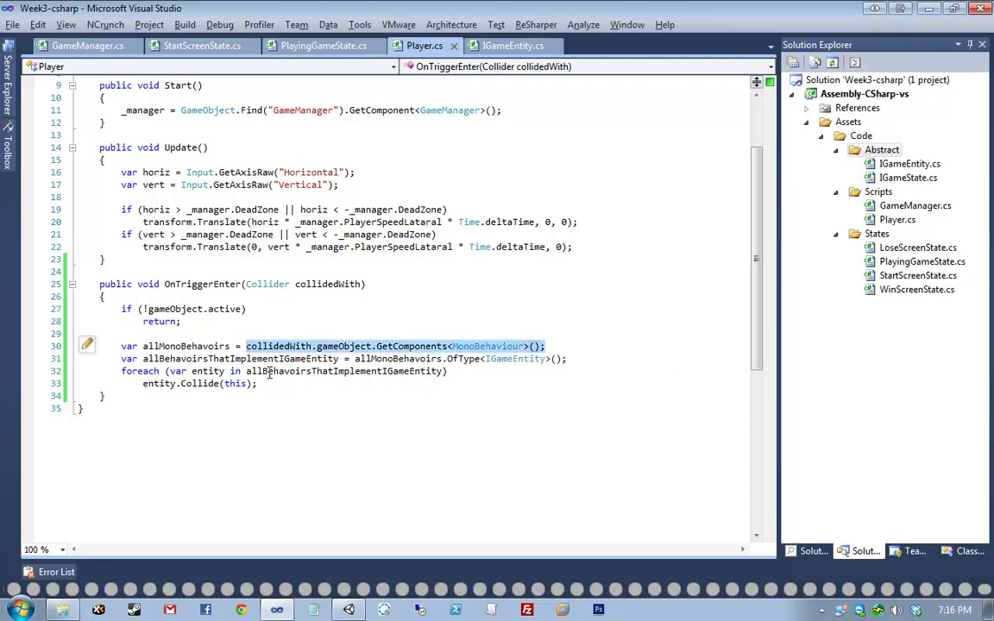
drag(596, 350, 623, 355)
click(533, 359)
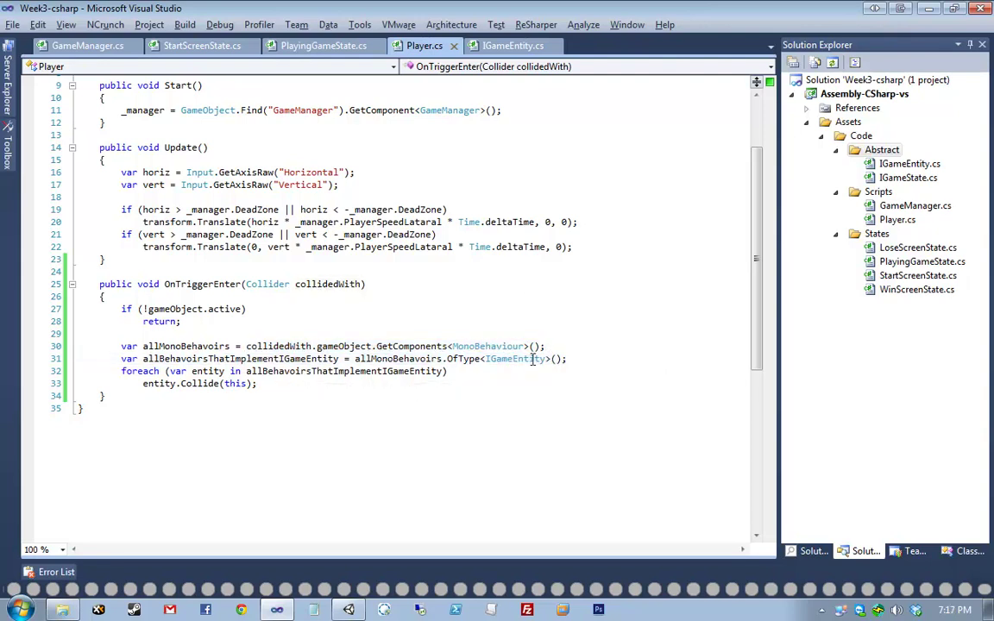
drag(123, 385, 363, 386)
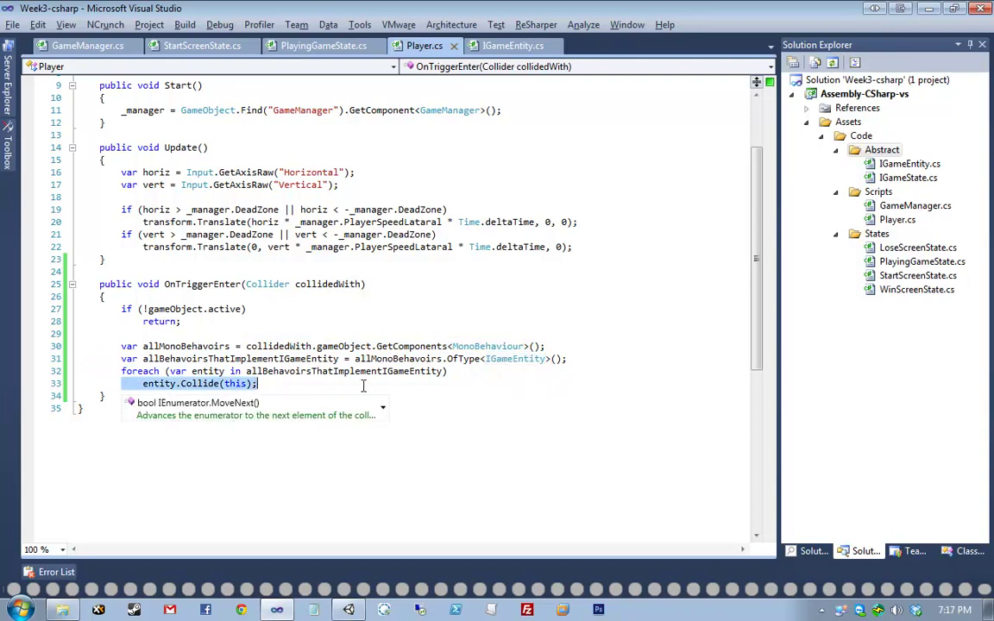
click(364, 386)
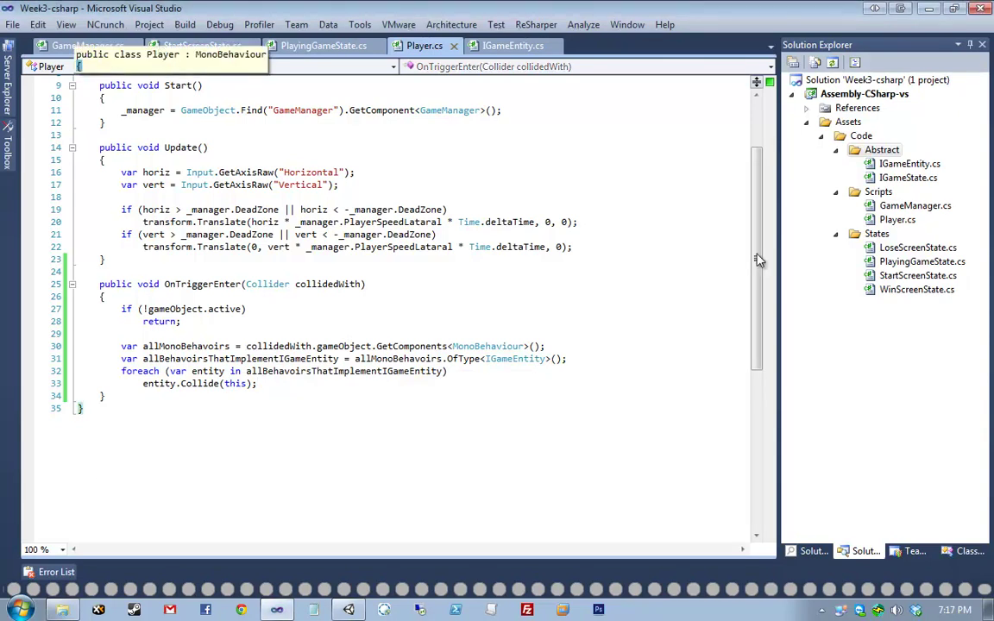
click(714, 230)
click(238, 408)
scroll(75, 485, up, 3)
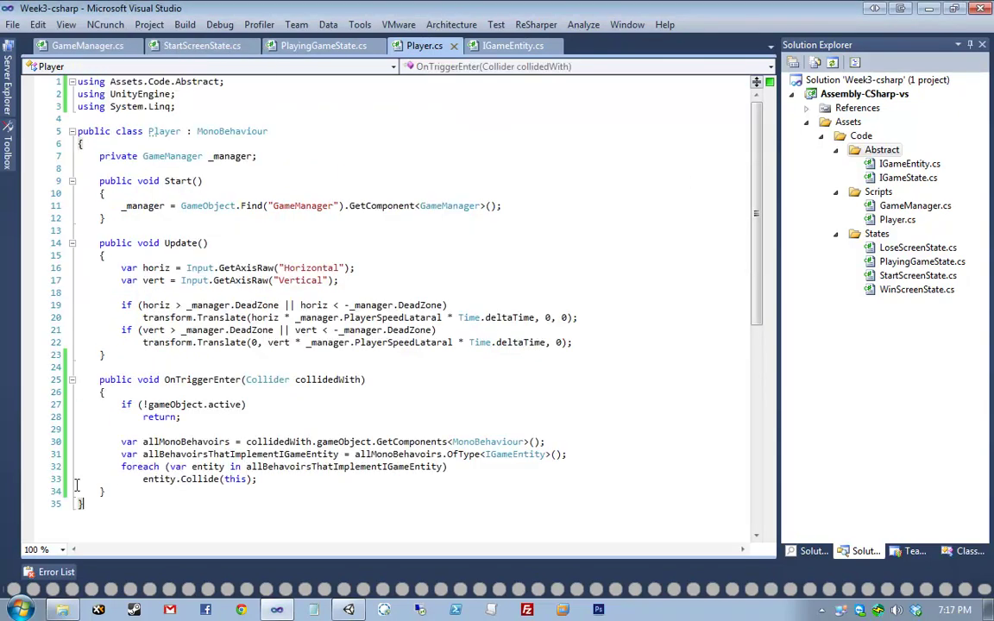
click(256, 497)
scroll(319, 475, down, 3)
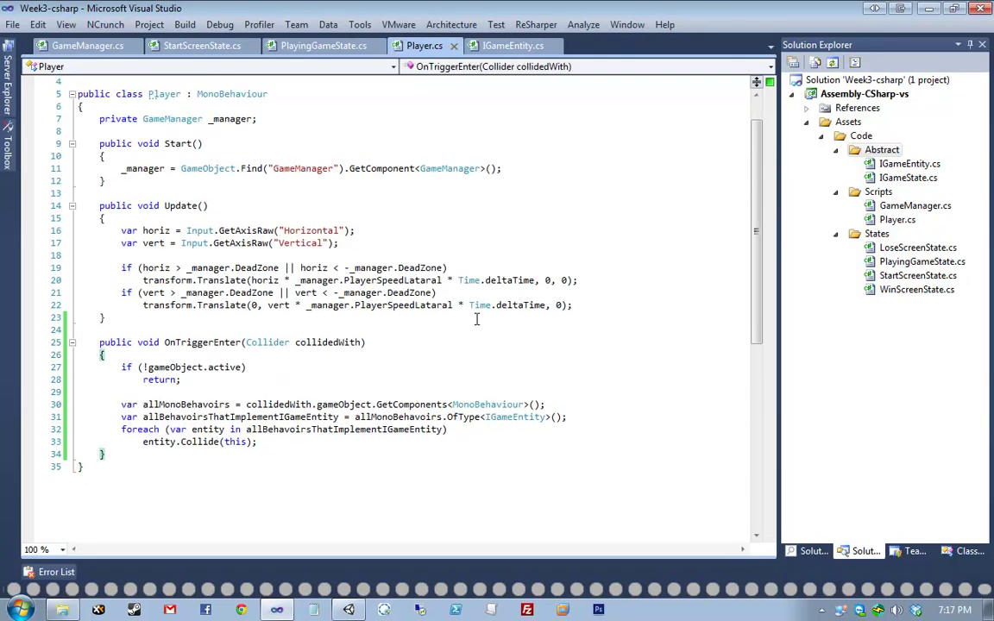
Step: Add an empty public void DestroyPlayer() method below OnTriggerEnter
key(Return)
key(Return)
text(p)
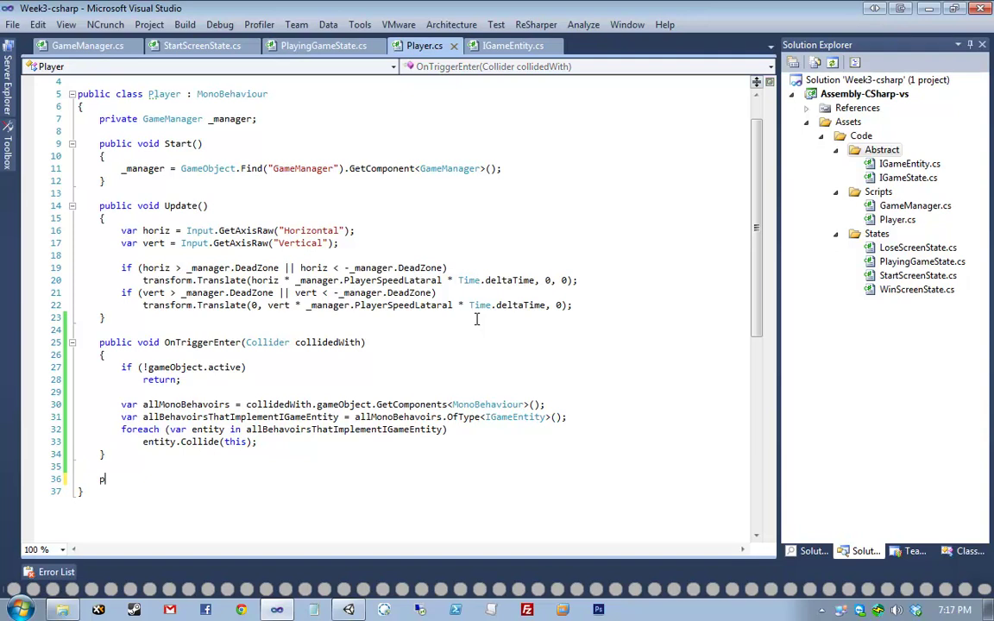
text(ublic void Destr)
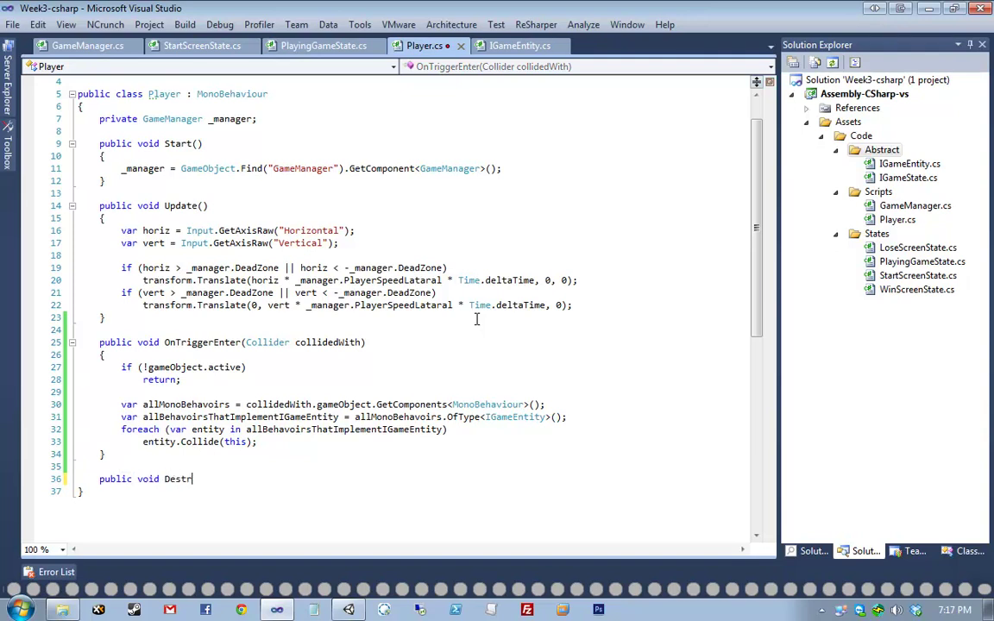
text(oyPlayer())
key(Return)
text({)
key(Return)
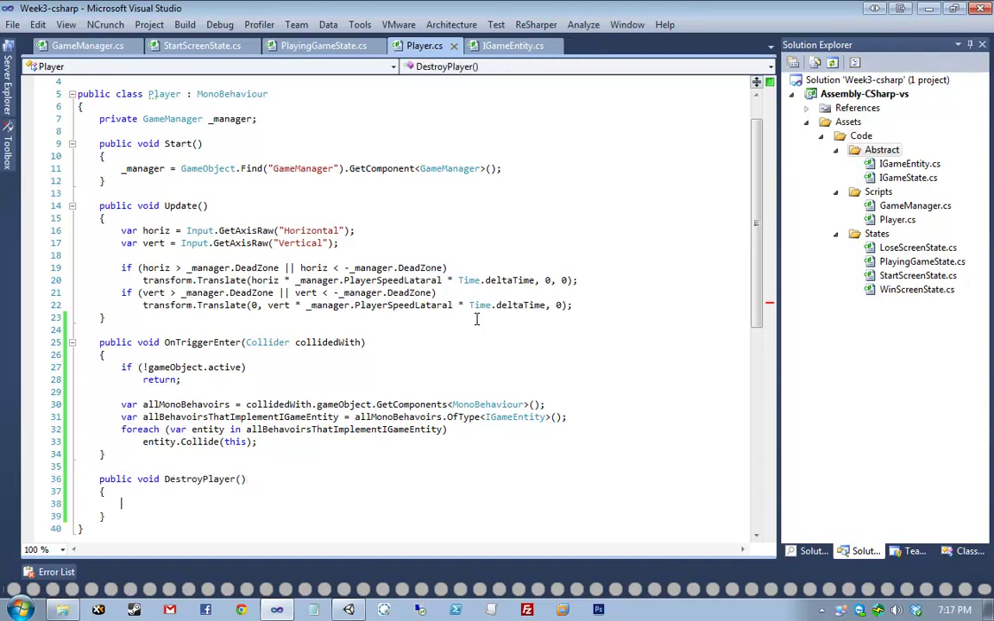
key(ctrl+shift+l)
key(Return)
Step: Add a DestroyShipCo() method returning IEnumerable below DestroyPlayer
key(Down)
key(End)
key(Return)
text(pu)
text(IEnumerable )
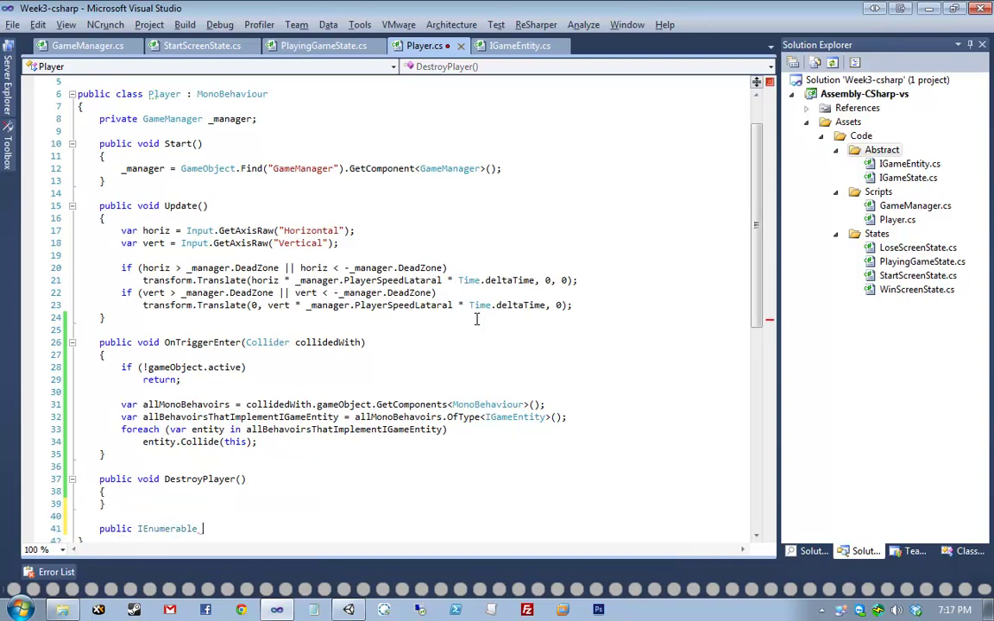
text(Destroy)
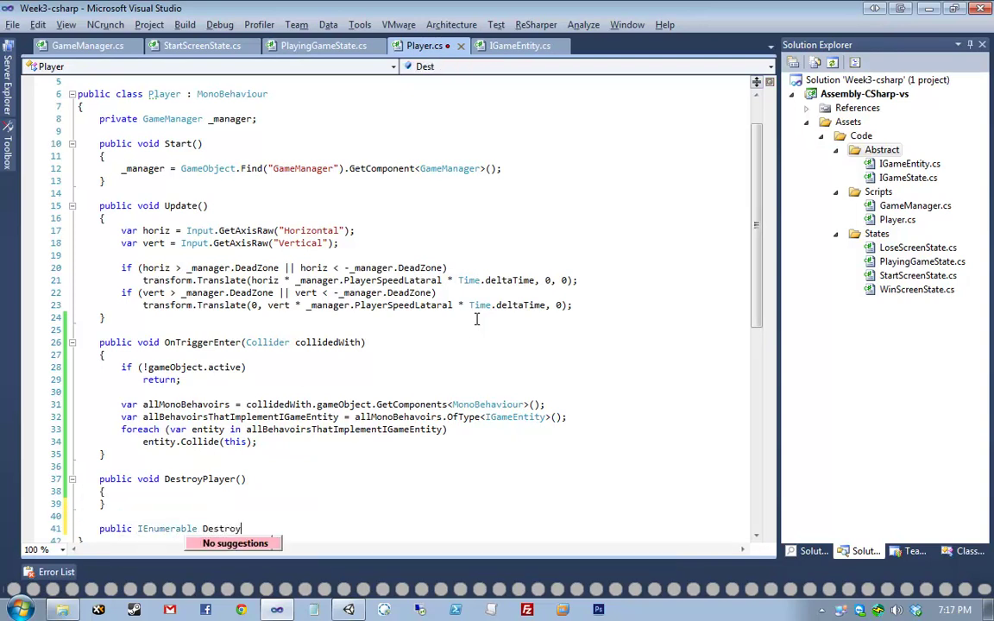
text(ShipCo())
key(Return)
text({)
key(Return)
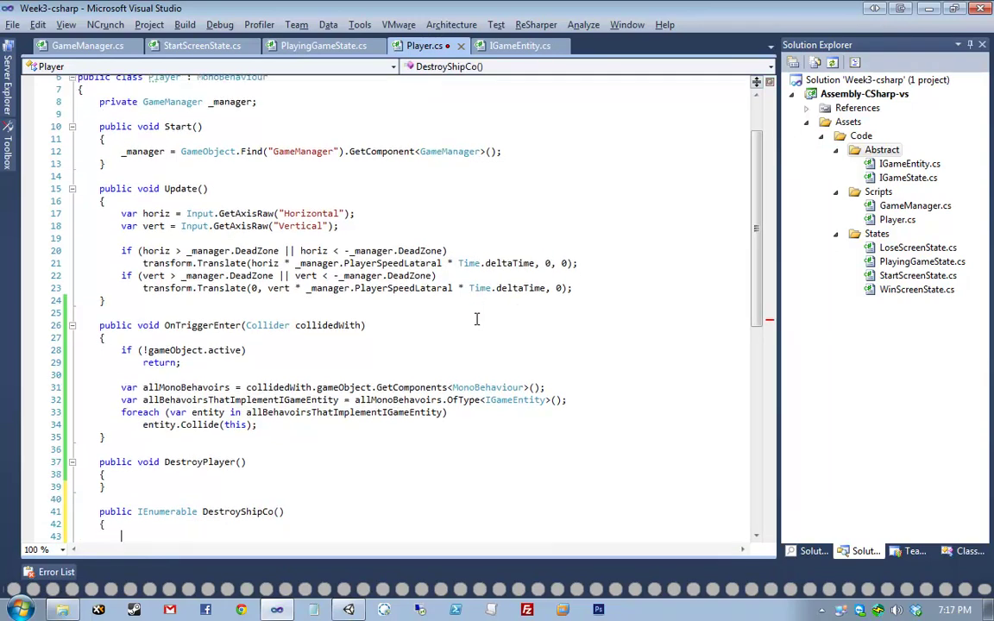
scroll(476, 320, down, 2)
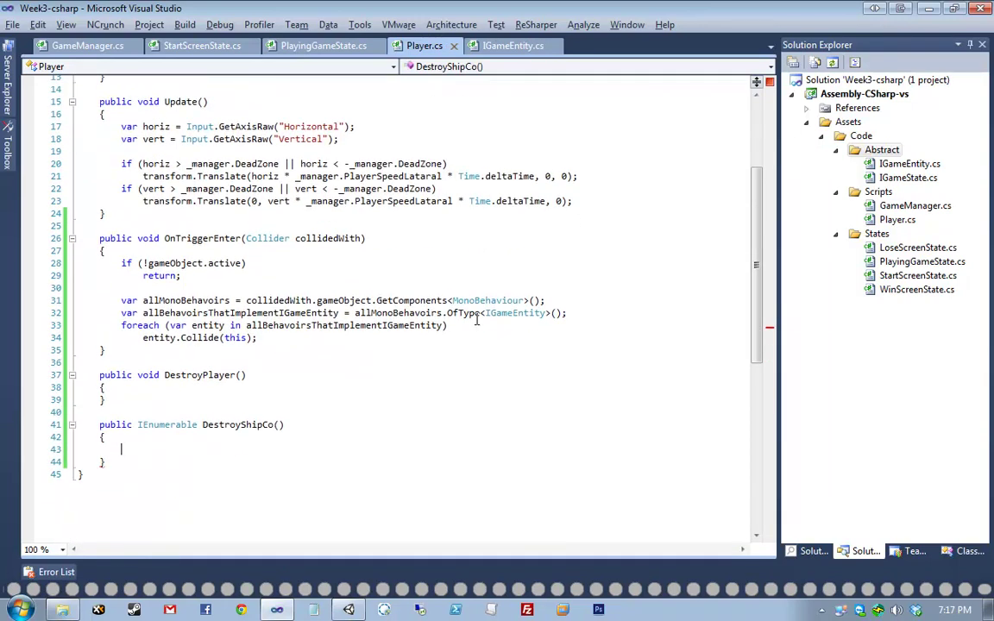
Step: Fill DestroyShipCo with a position reset, SetActiveRecursively call and yield return new WaitForSeconds(1.5f)
text(transform.)
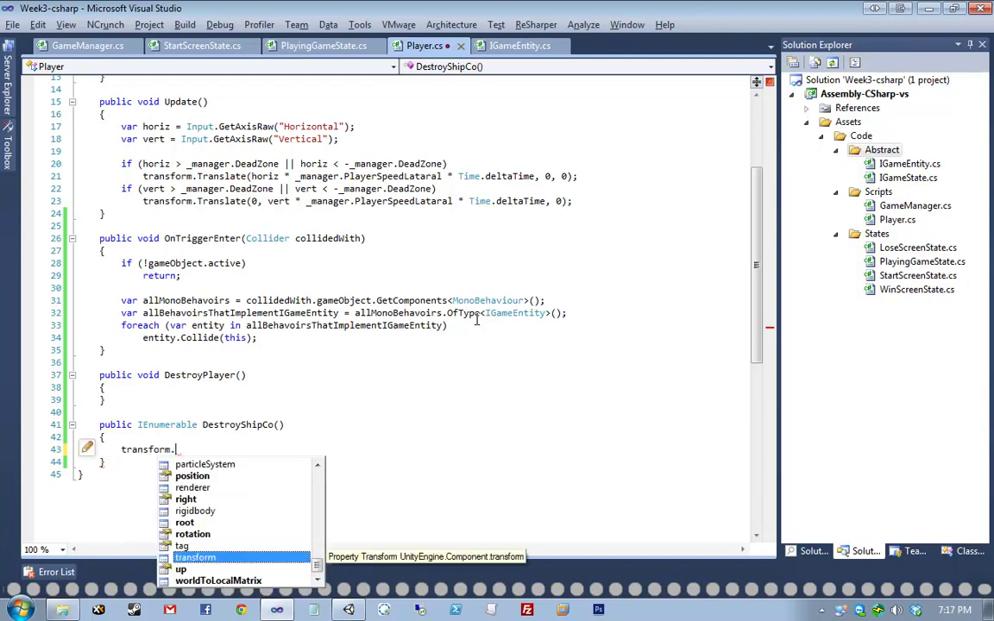
text(position = new Vector3();)
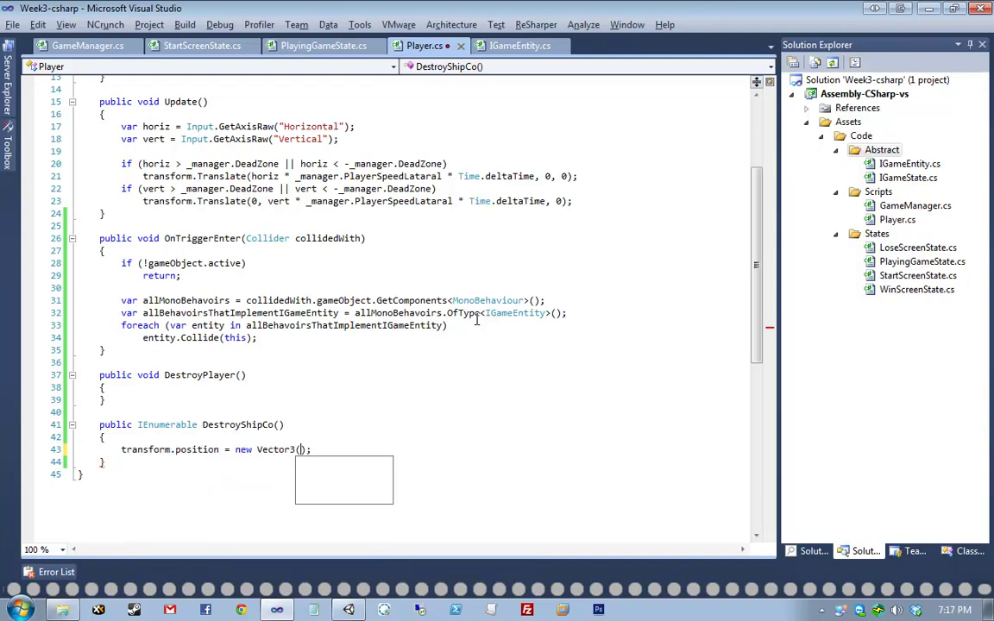
key(Return)
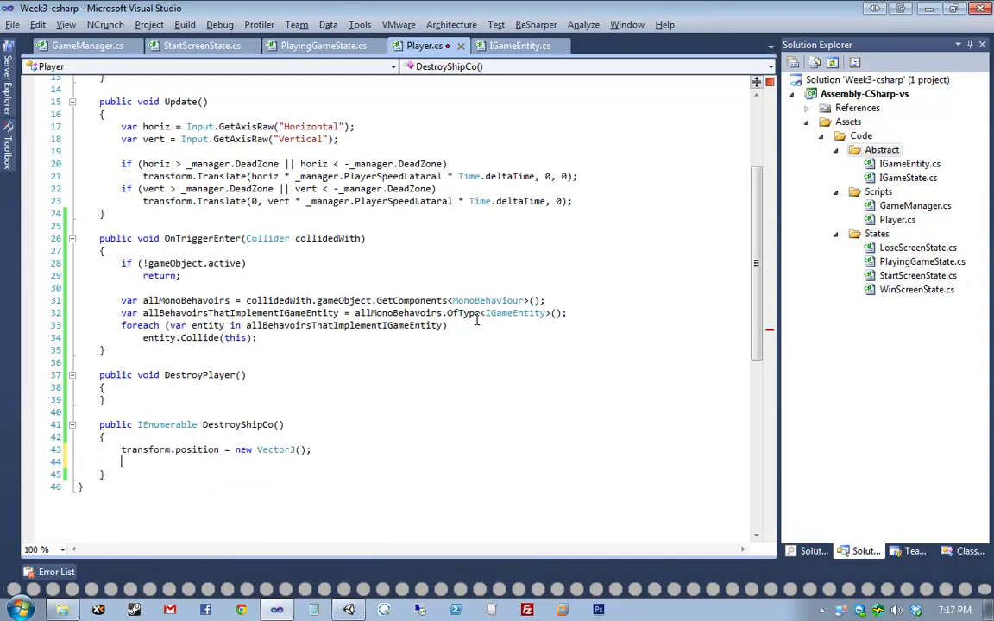
text(gameObject.)
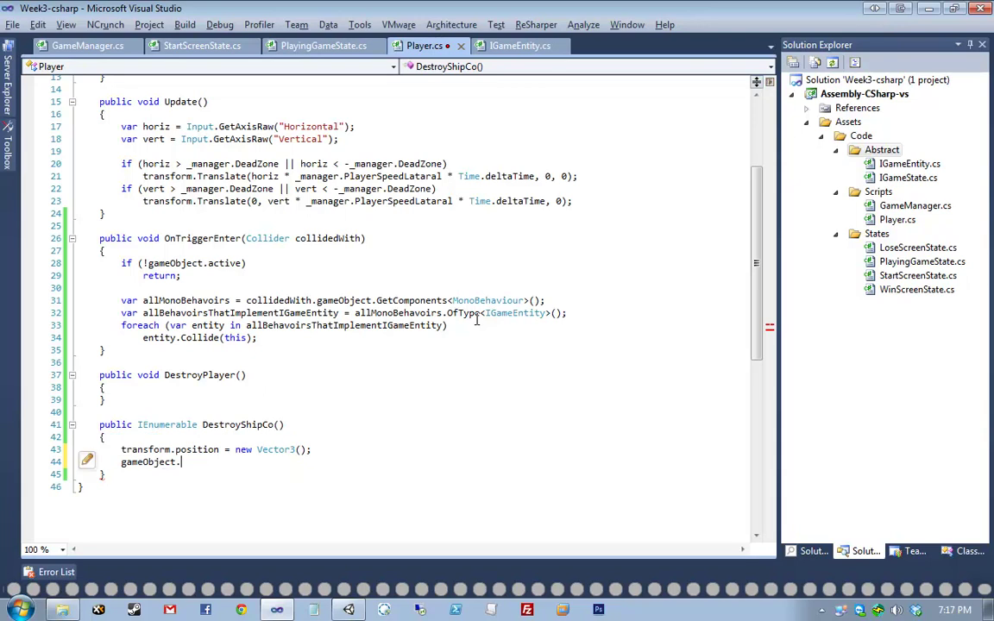
text(SetActiveRecursively(true);)
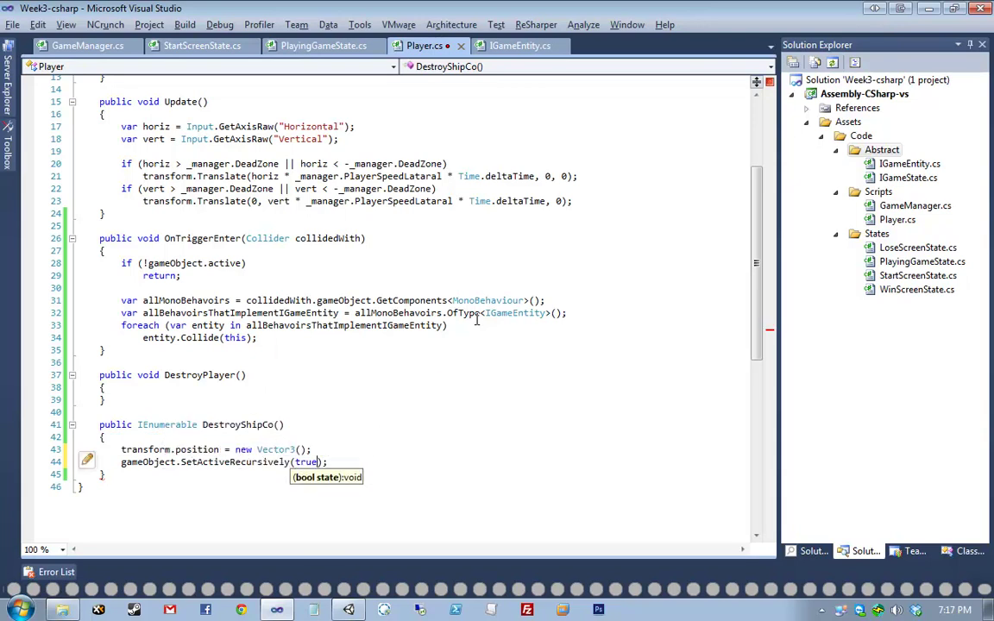
key(Return)
text(yield )
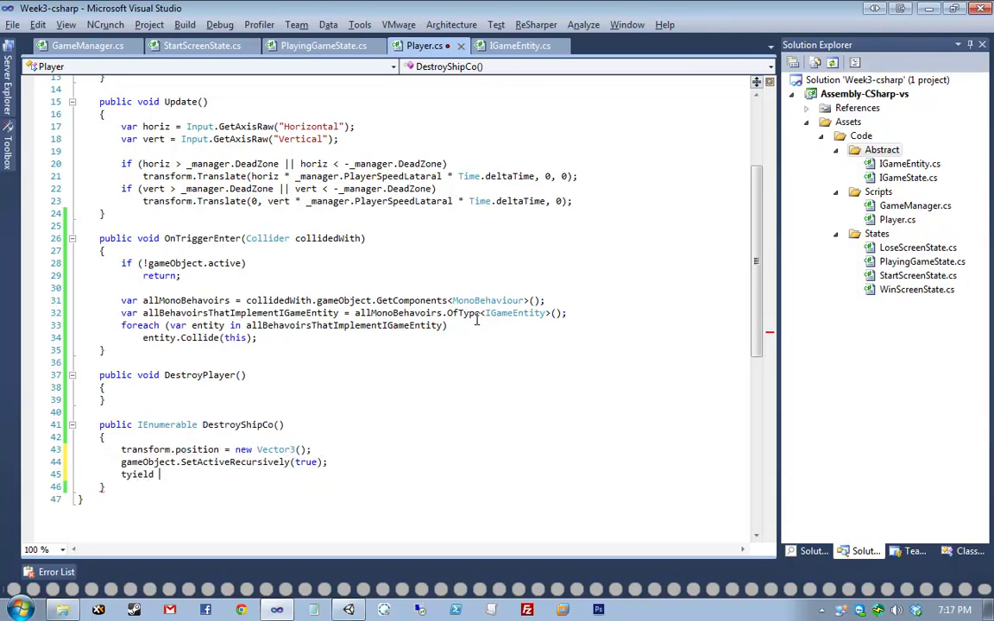
text(return new wait)
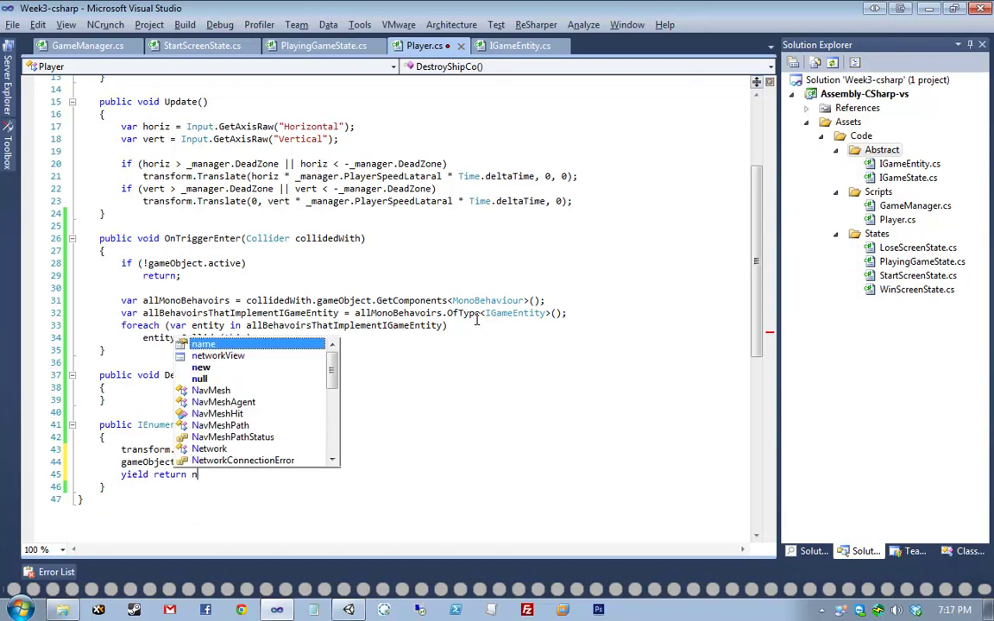
key(ctrl+space)
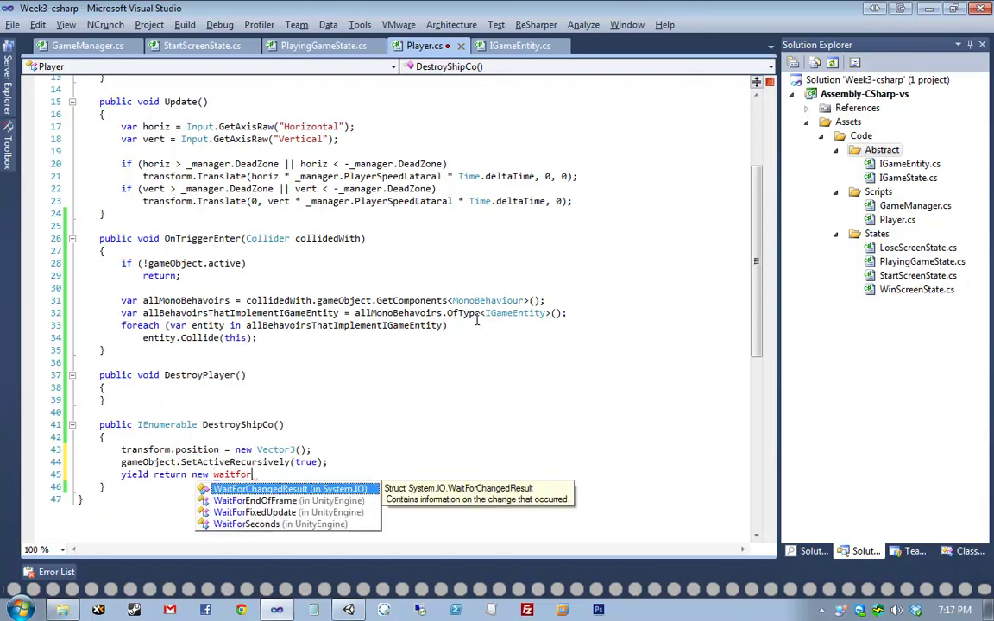
text(forse)
key(Tab)
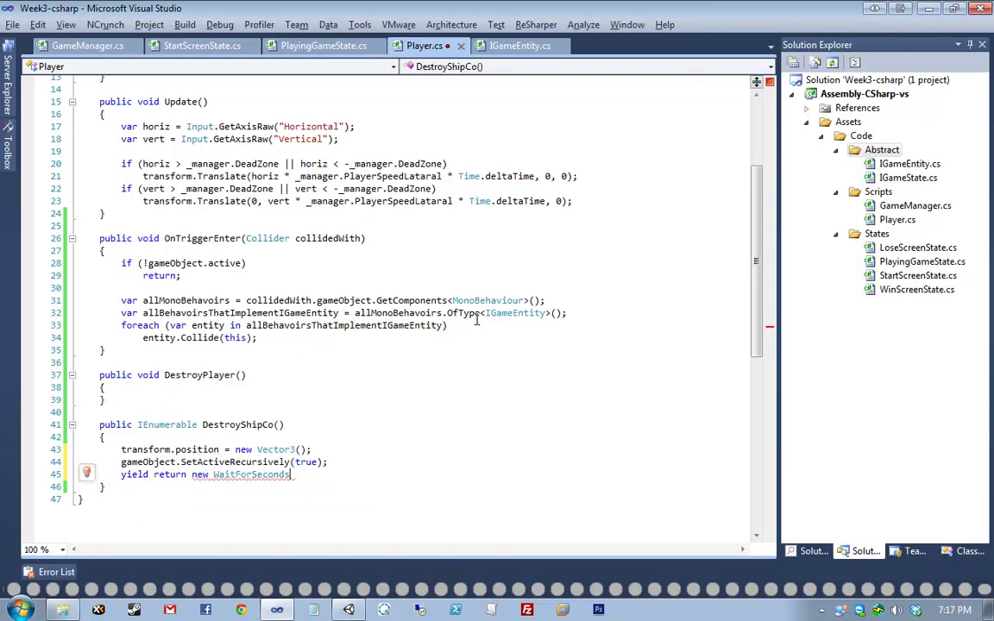
text((1.5f);)
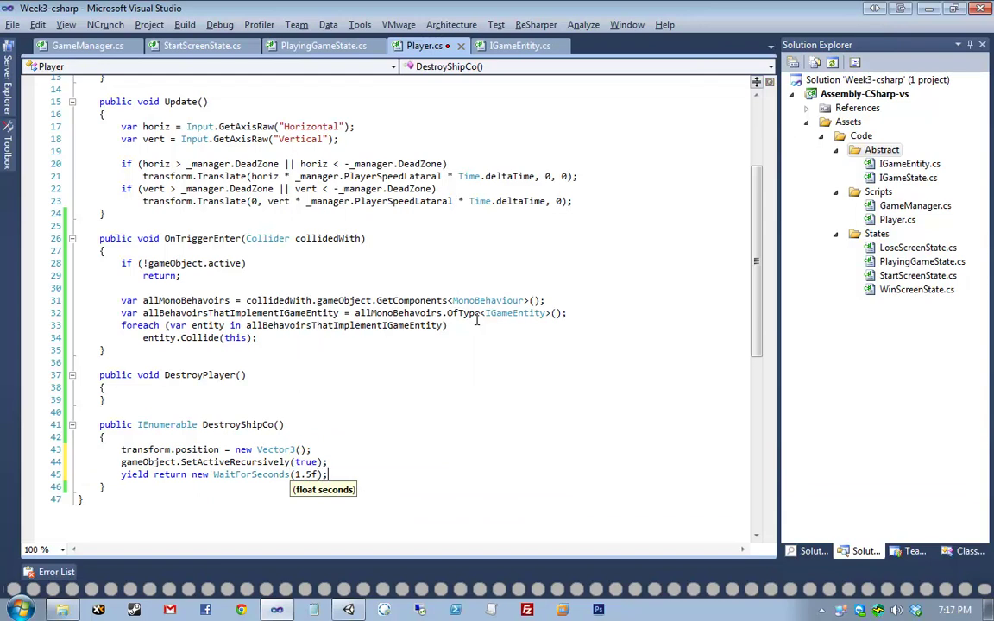
key(Return)
Step: Reactivate the ship after the wait, deactivate it before, and save Player.cs
text(gameObject.)
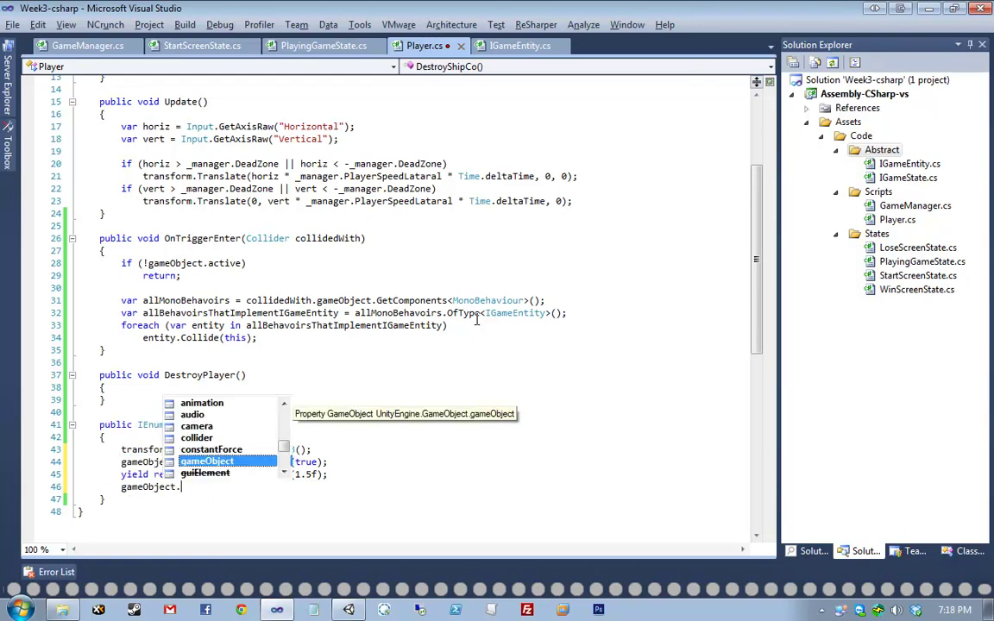
text(setac(false)
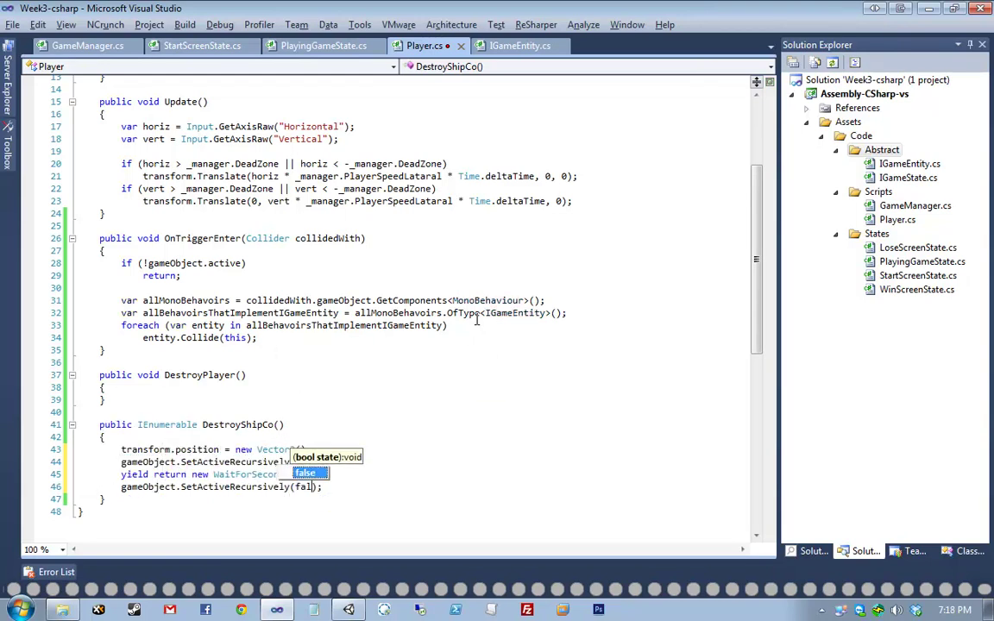
key(BackSpace)
key(BackSpace)
key(BackSpace)
key(BackSpace)
key(BackSpace)
text(true)
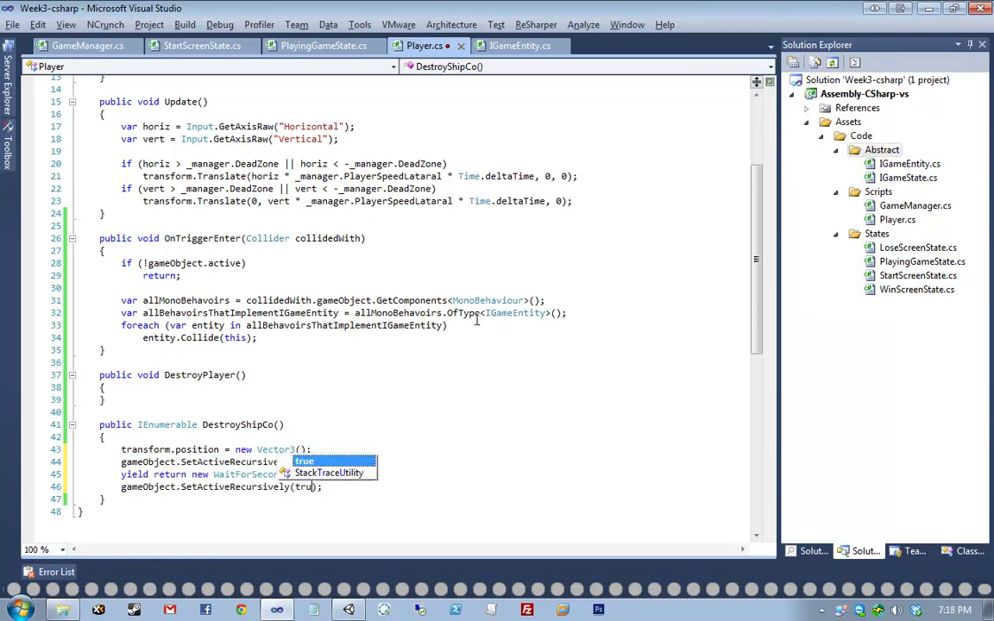
key(Up)
key(Up)
key(BackSpace)
key(BackSpace)
key(BackSpace)
key(BackSpace)
text(false)
key(Up)
key(ctrl+s)
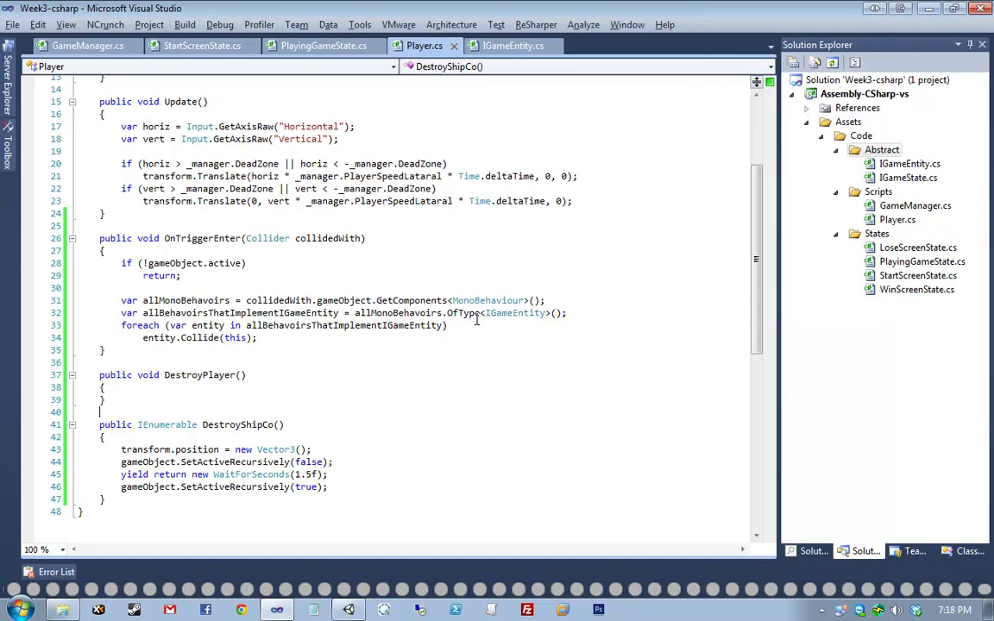
key(Up)
key(Up)
Step: Start typing a _manager.StartCoroutine call inside DestroyPlayer
key(End)
key(Return)
text(_manager.)
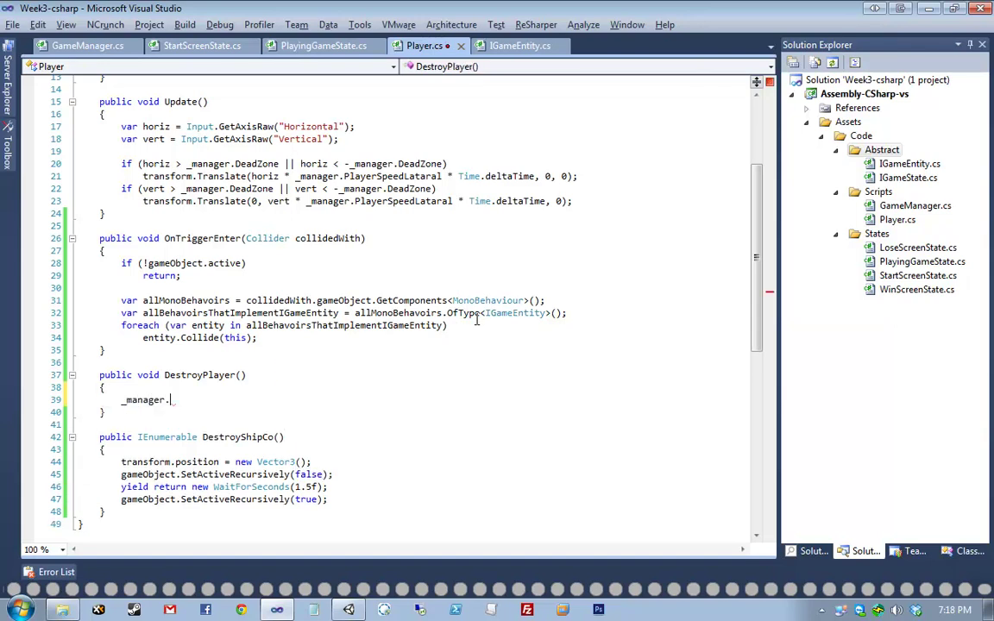
text(startco(Des)
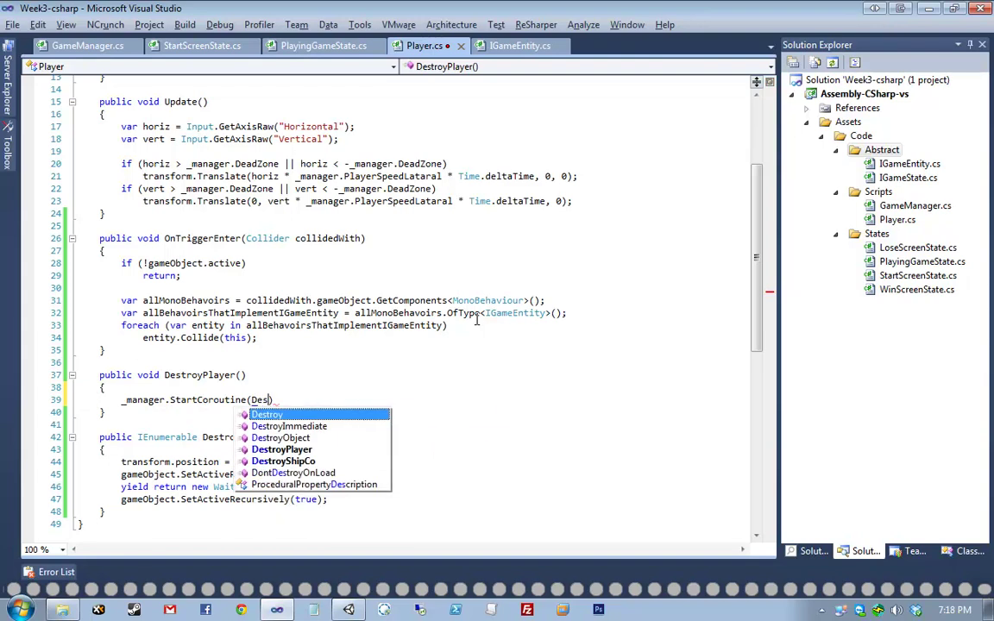
Step: Complete _manager.StartCoroutine(DestroyShipCo()); in DestroyPlayer and read the flagged error
key(Down)
key(Down)
key(Down)
key(Down)
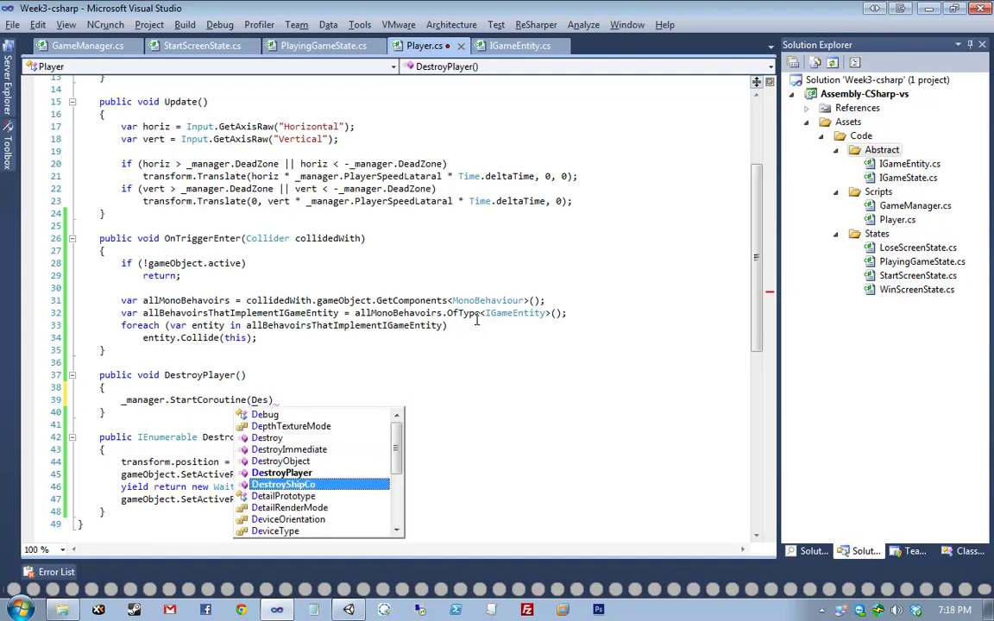
key(Return)
text(());)
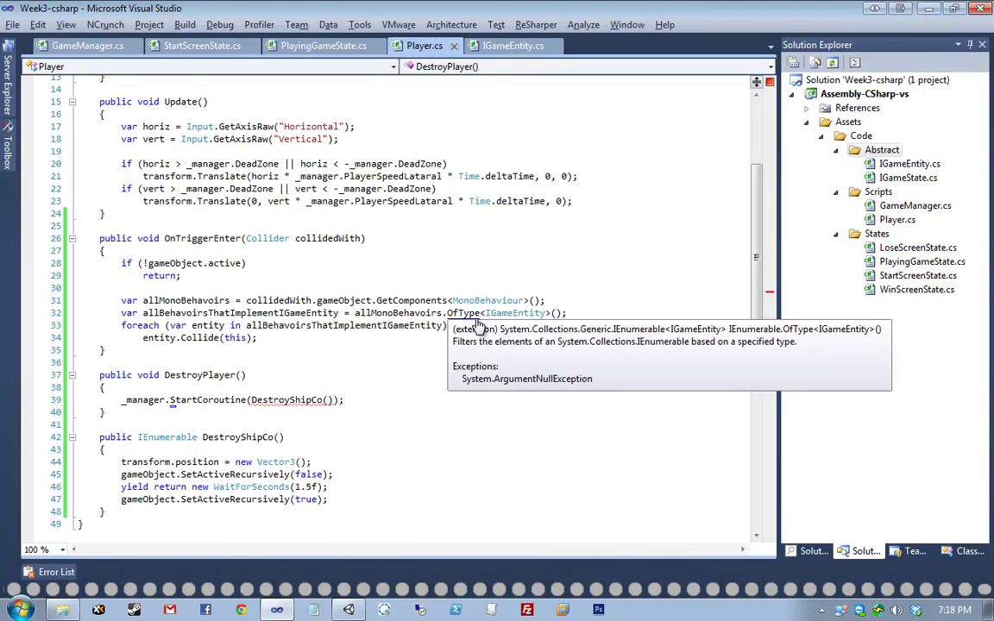
key(Left)
key(Left)
key(Left)
key(Right)
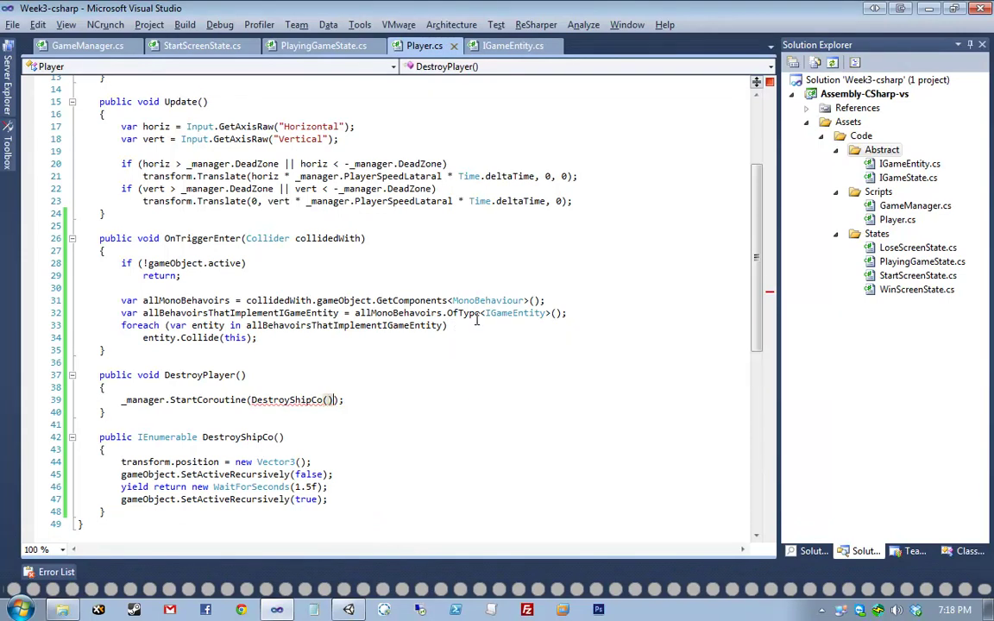
key(Right)
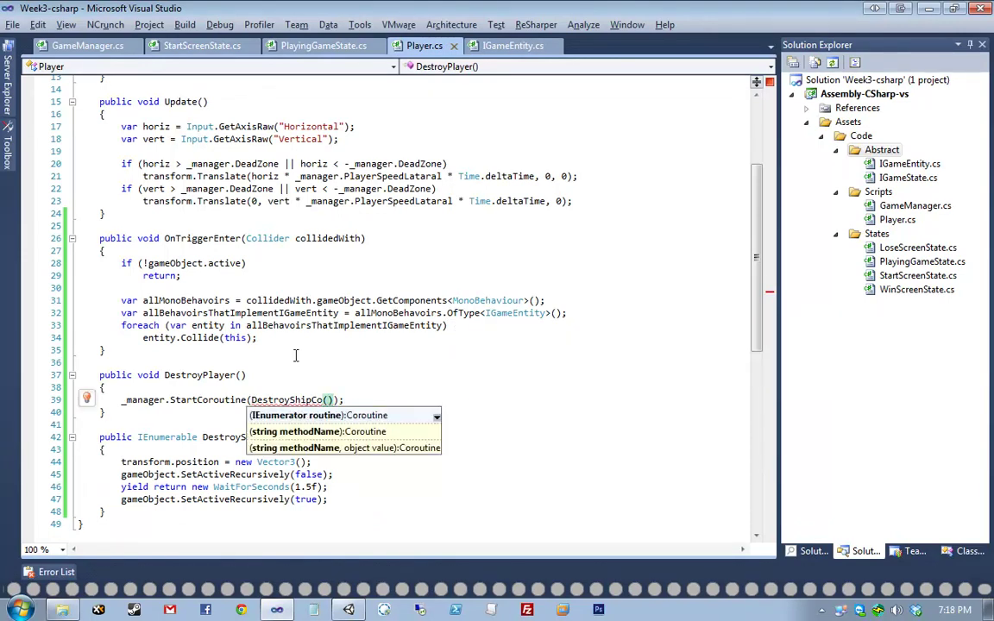
key(Escape)
mouse_move(289, 402)
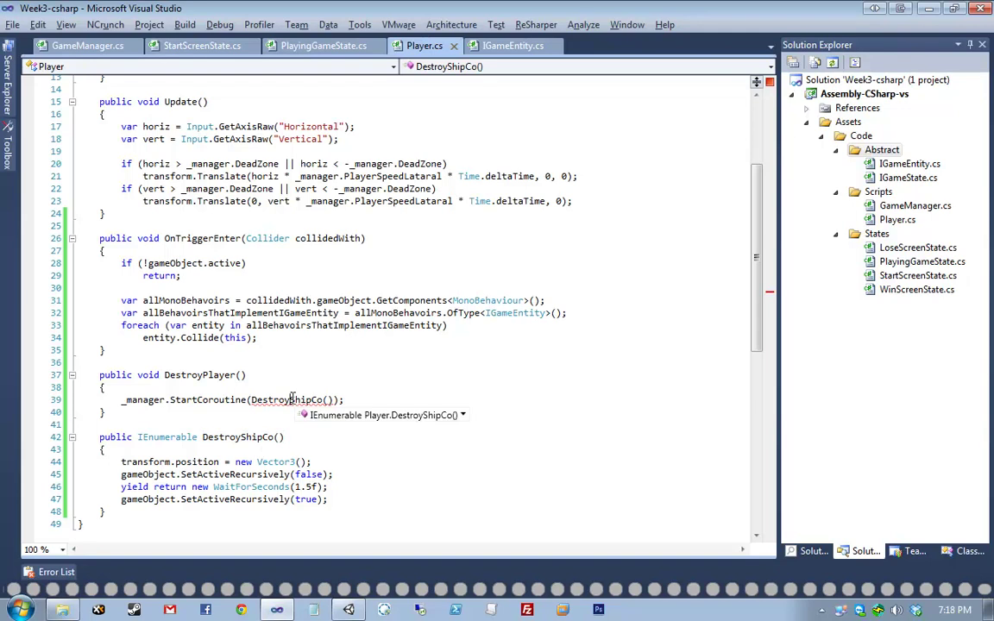
scroll(297, 362, down, 2)
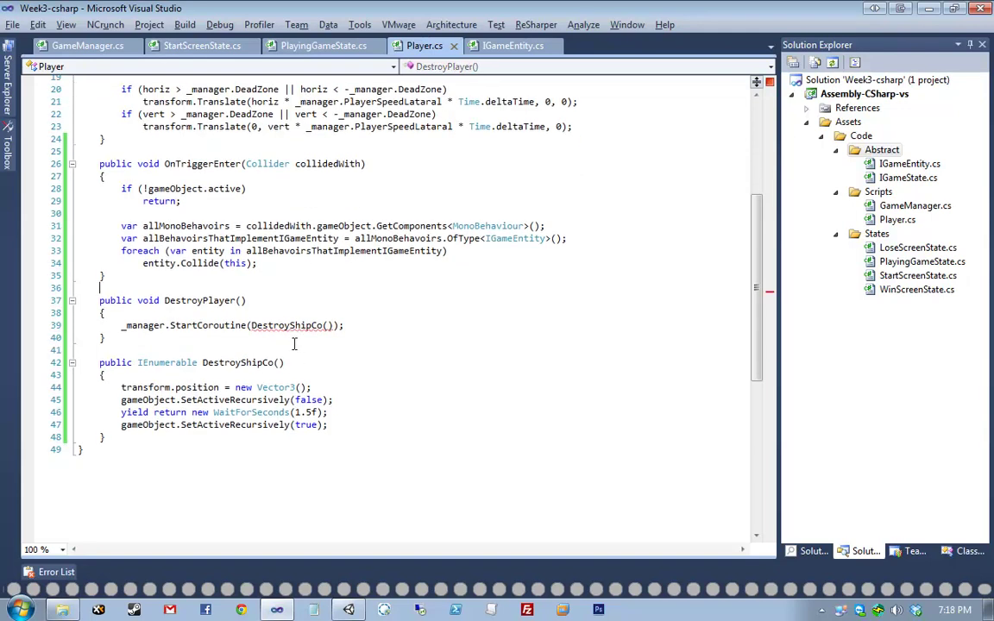
mouse_move(299, 326)
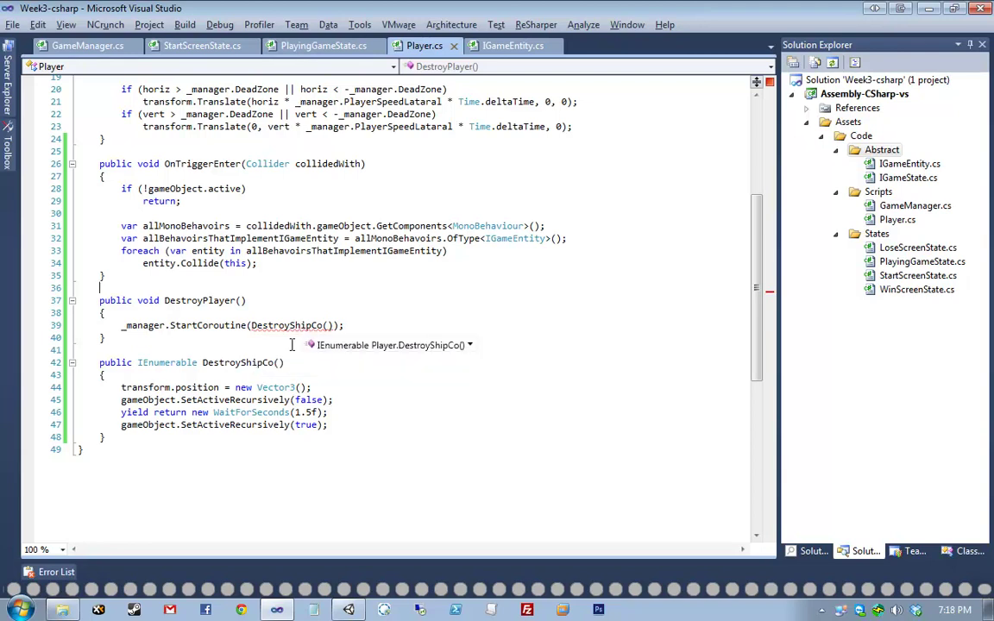
Step: Change DestroyShipCo's return type from IEnumerable to IEnumerator
double_click(167, 363)
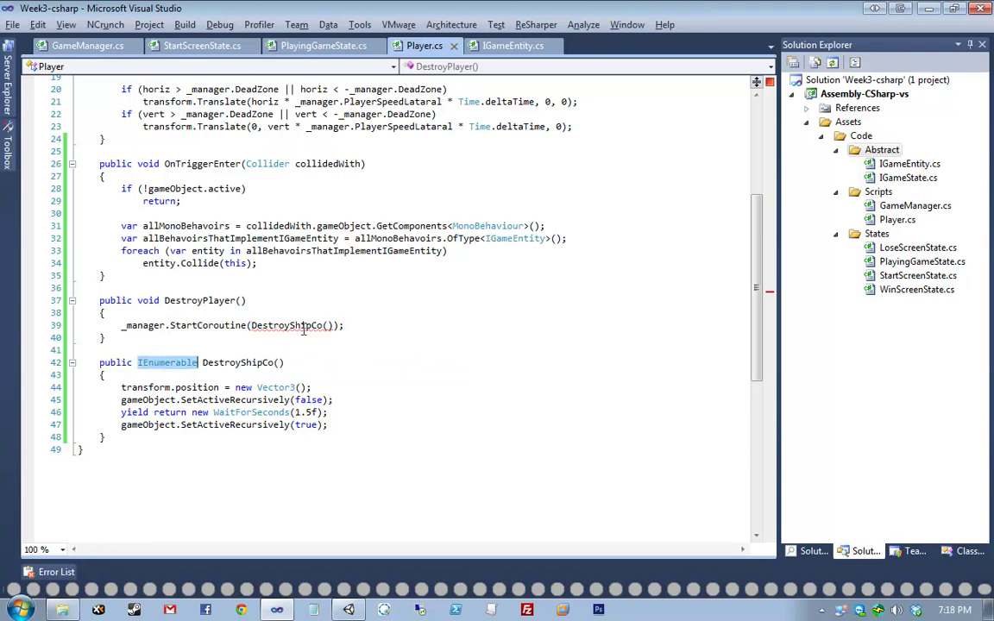
text(Ie)
text(numerator)
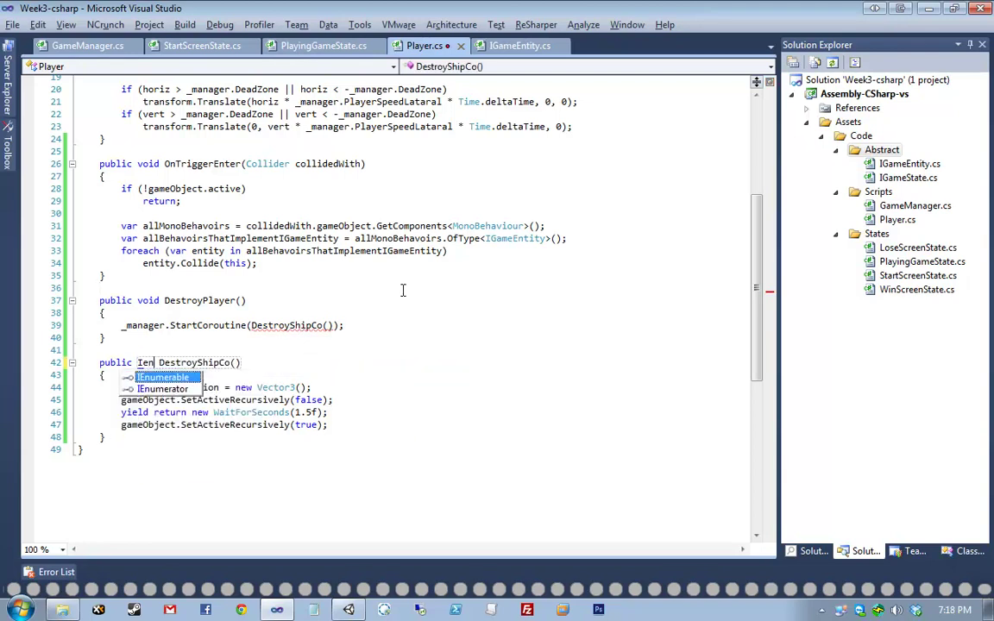
key(Tab)
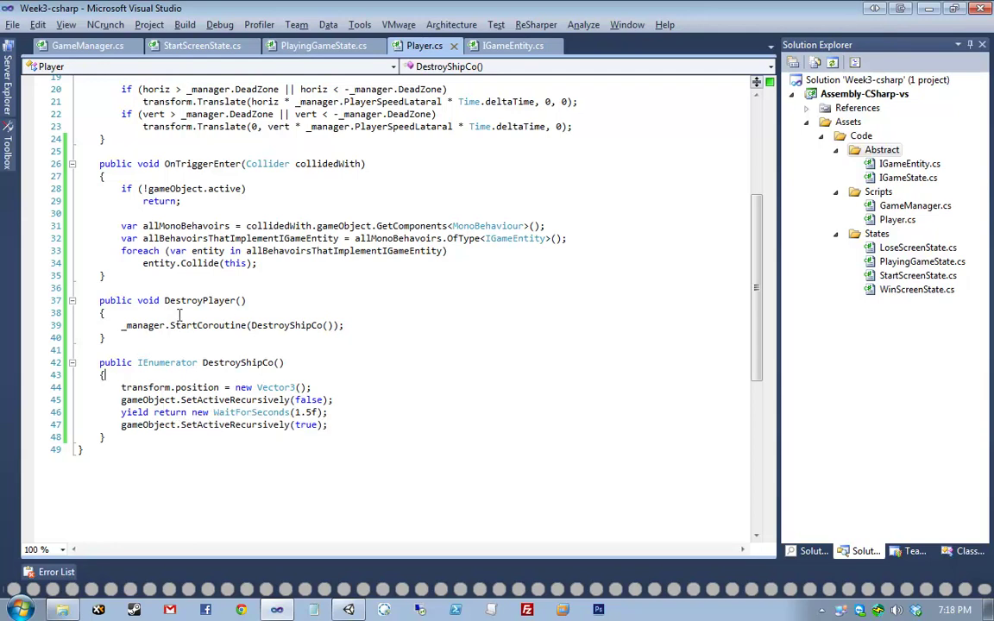
Step: Review DestroyShipCo's reset, deactivate, 1.5-second wait and reactivate lines
click(248, 301)
drag(106, 313, 121, 325)
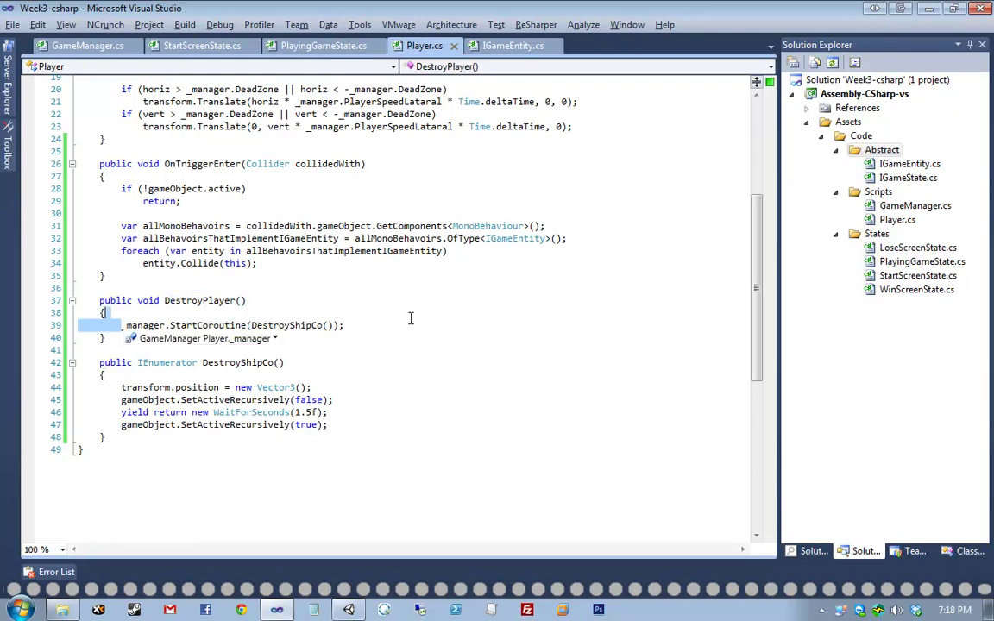
click(301, 326)
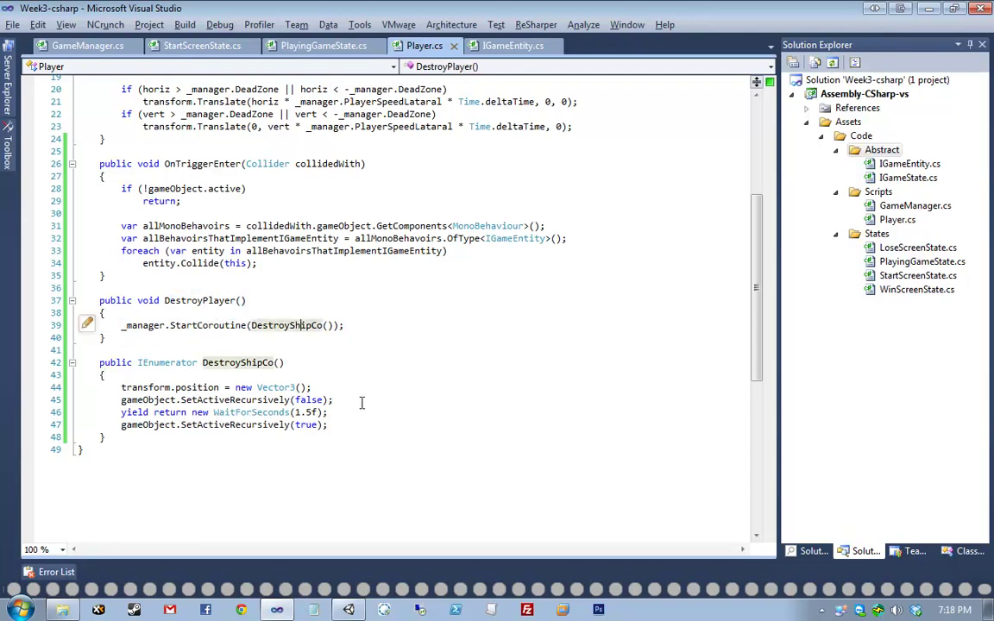
key(ctrl+shift+Down)
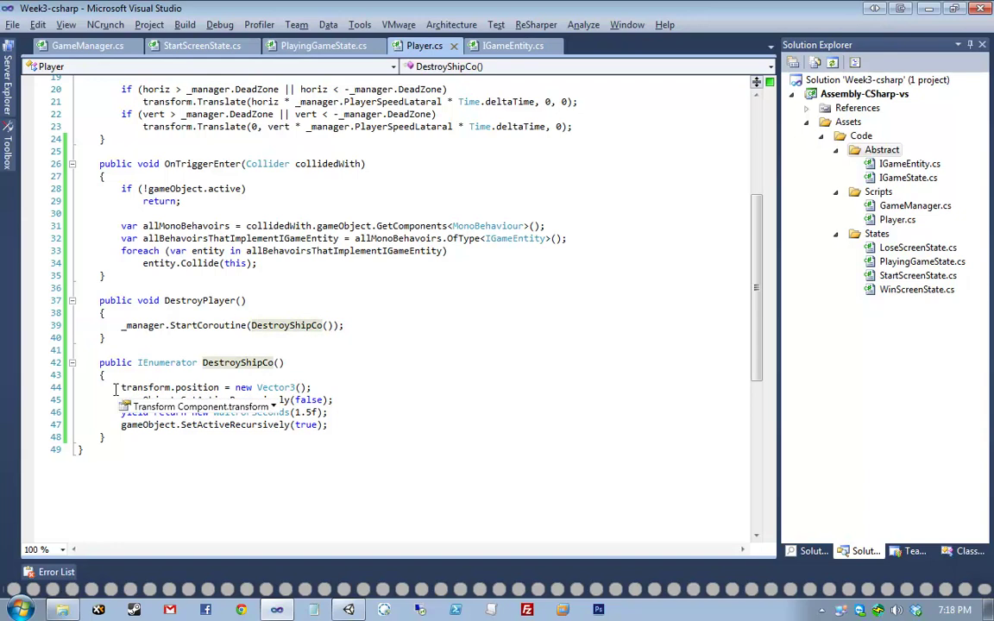
drag(121, 387, 443, 383)
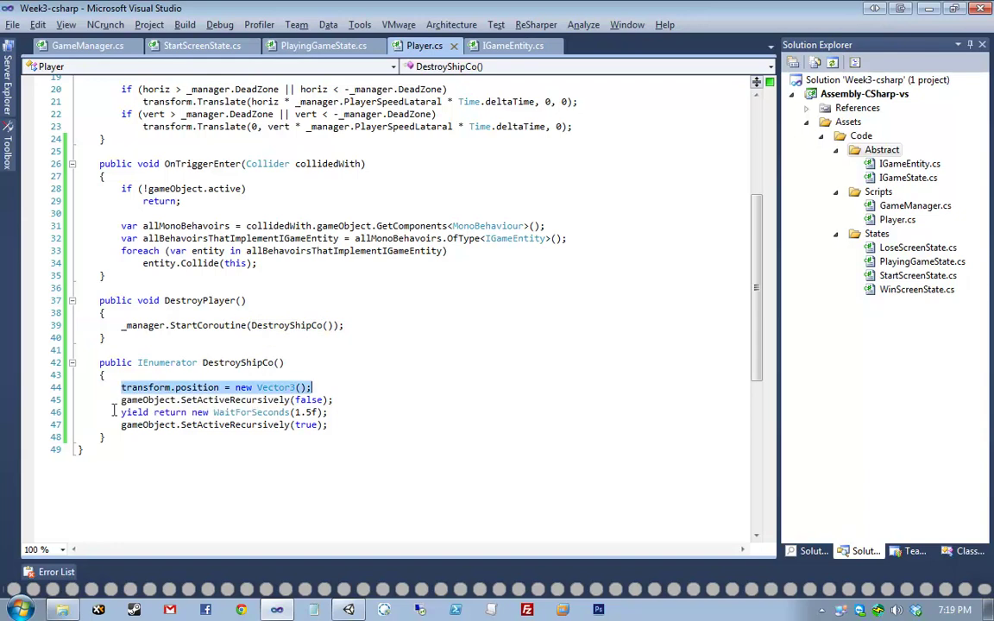
drag(121, 399, 567, 402)
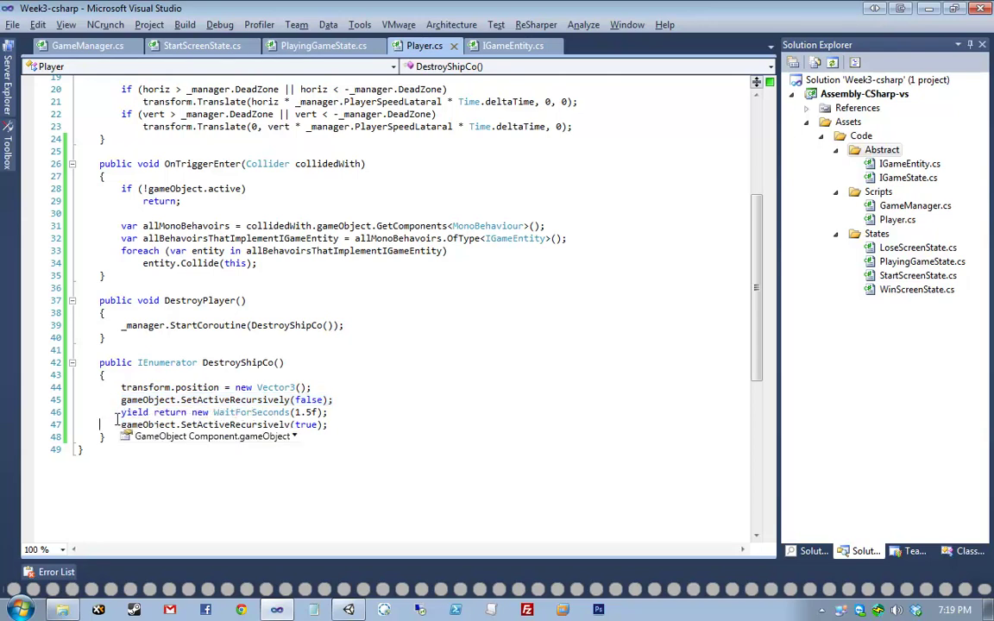
drag(122, 413, 425, 412)
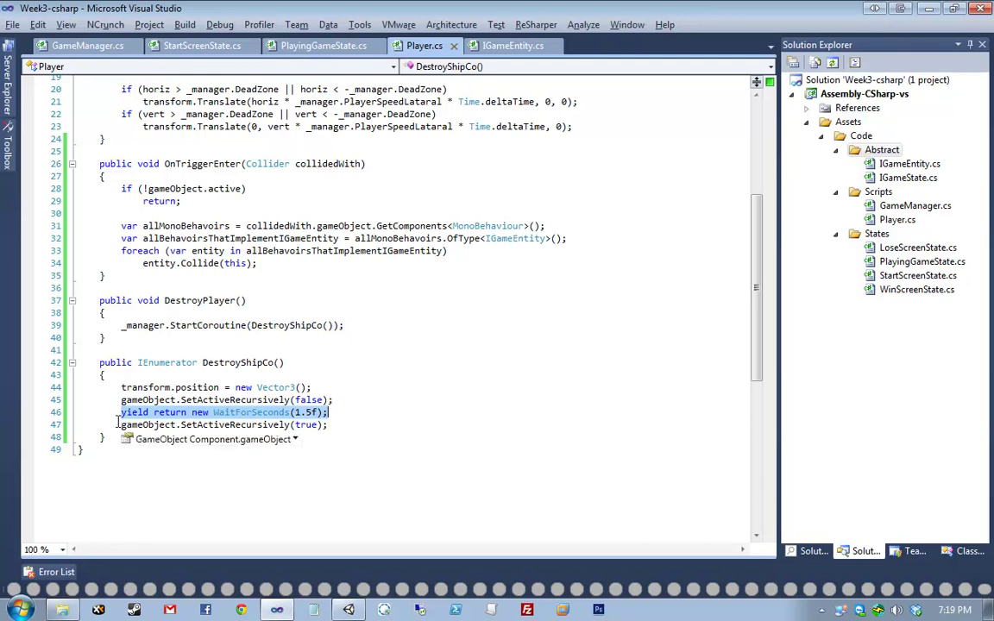
drag(121, 424, 433, 421)
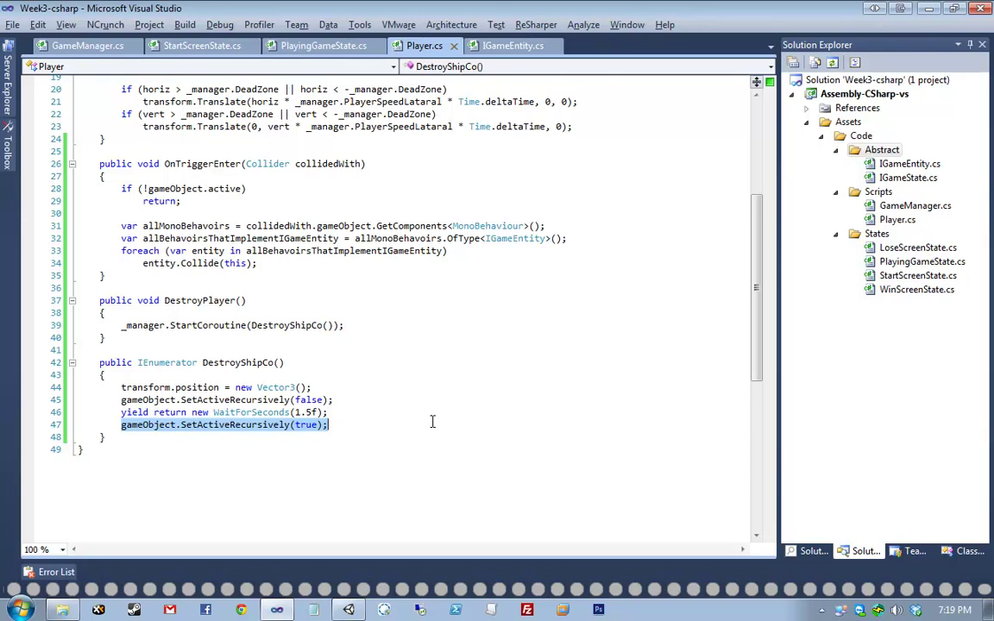
Step: Revisit DestroyPlayer and OnTriggerEnter, then select the Scripts folder in Solution Explorer
click(302, 216)
scroll(273, 185, up, 2)
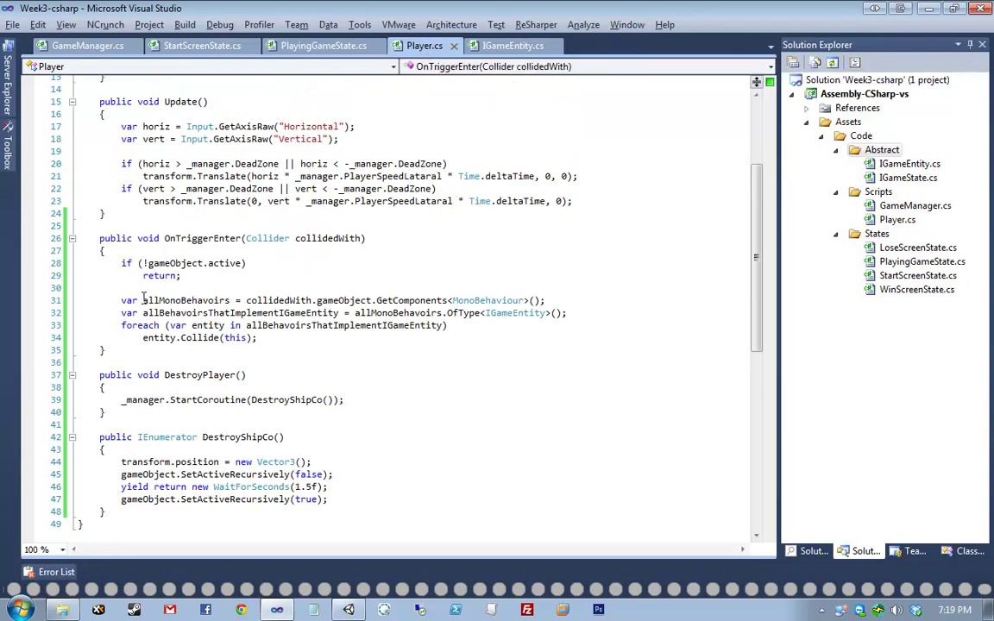
click(203, 374)
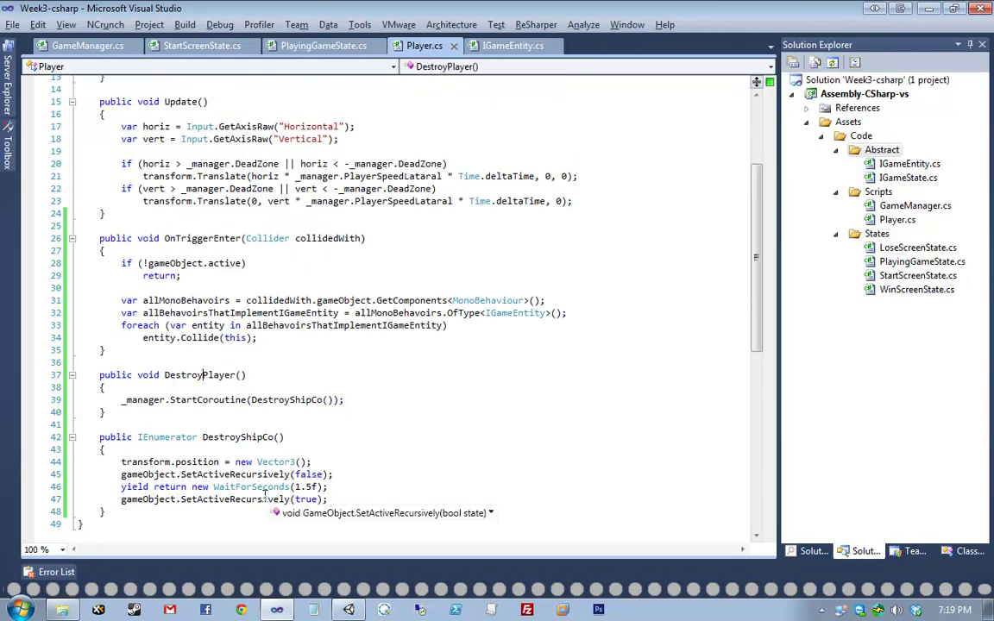
scroll(175, 349, up, 2)
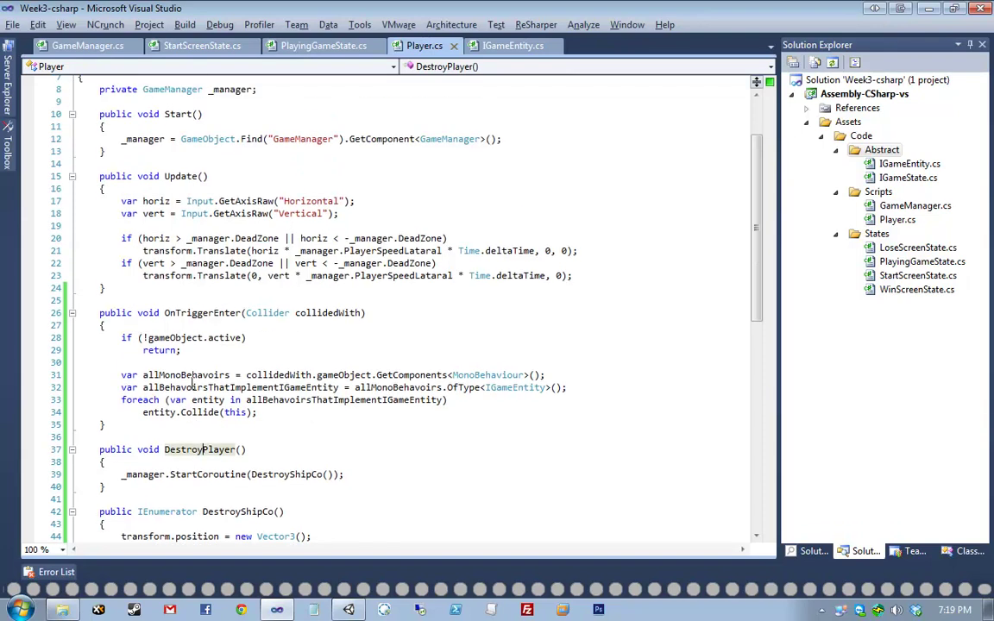
click(204, 314)
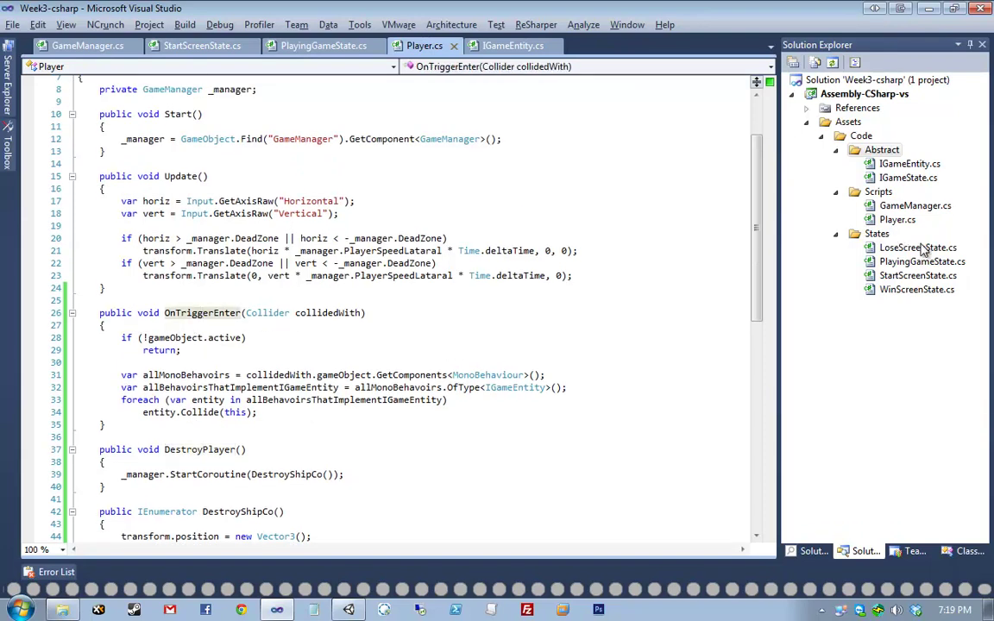
click(877, 192)
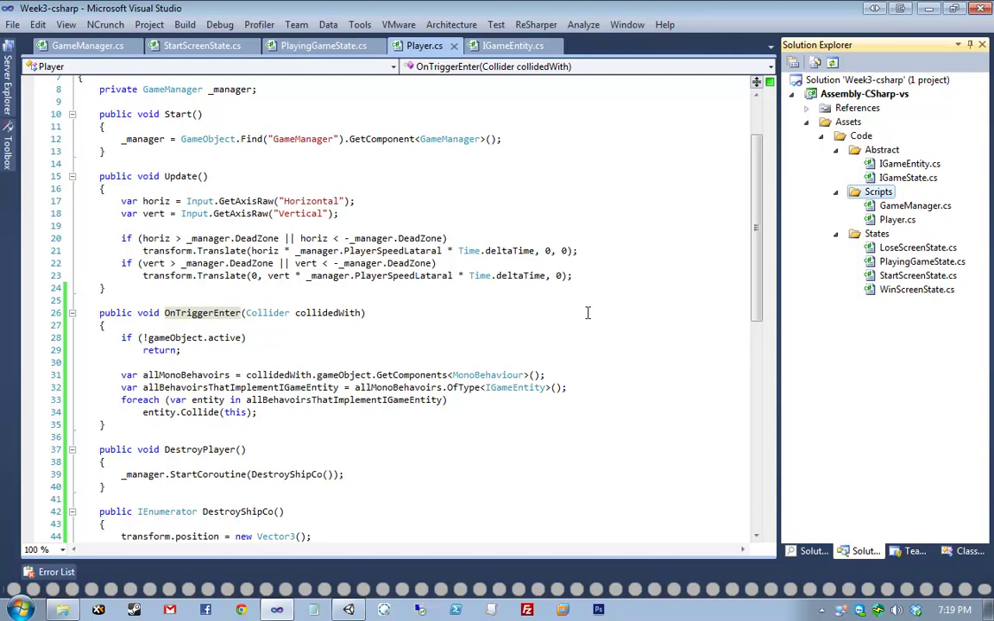
Step: Create a Gate class without its namespace wrapper, deriving from MonoBehaviour
key(alt+Insert)
text(Gate)
key(Return)
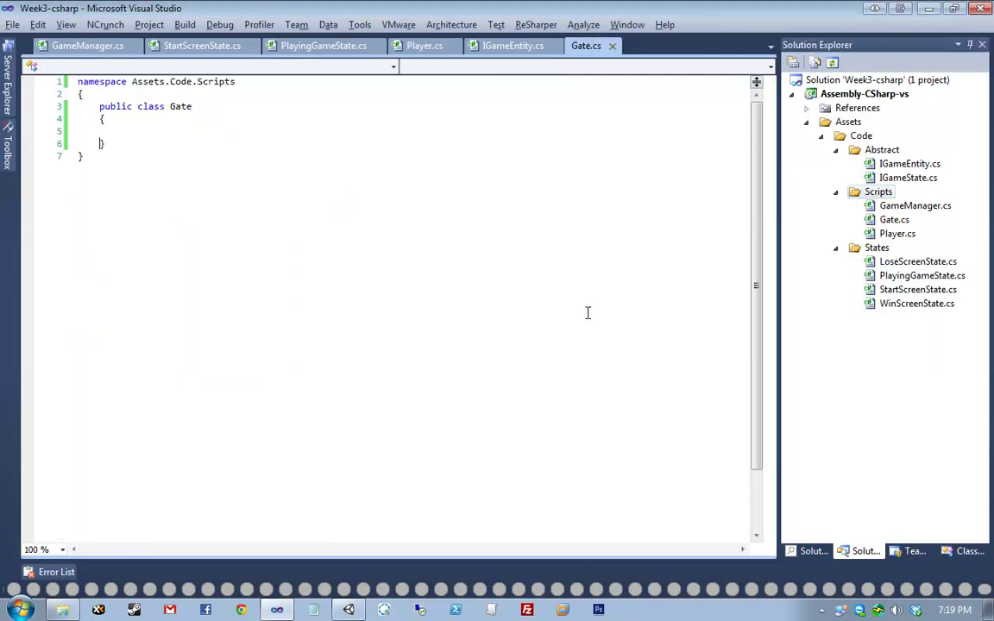
key(ctrl+Home)
key(shift+Down)
key(shift+Down)
key(Delete)
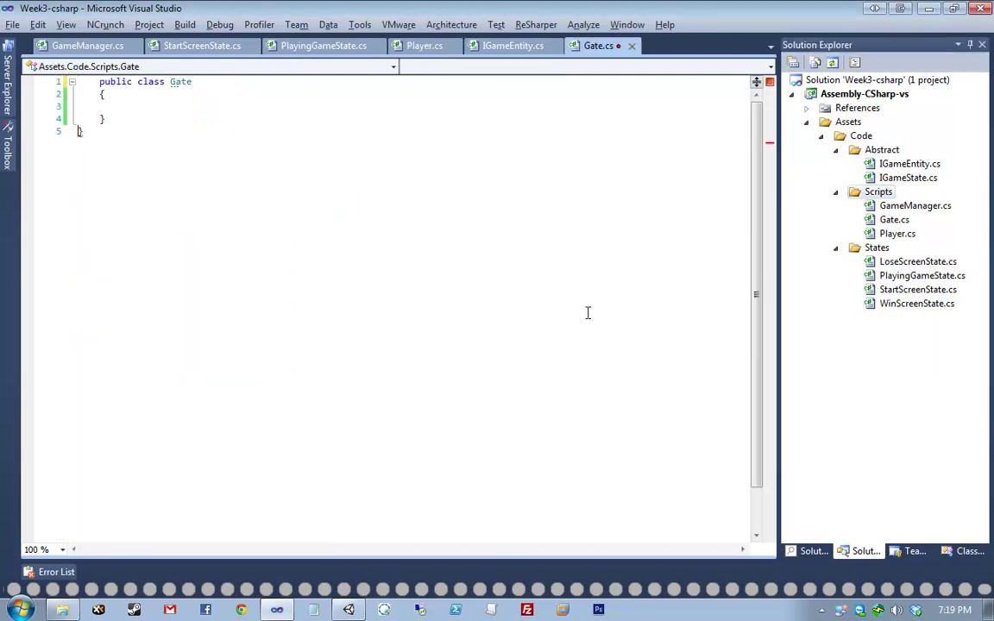
key(ctrl+End)
key(BackSpace)
key(BackSpace)
key(ctrl+Home)
key(End)
text(: MBV)
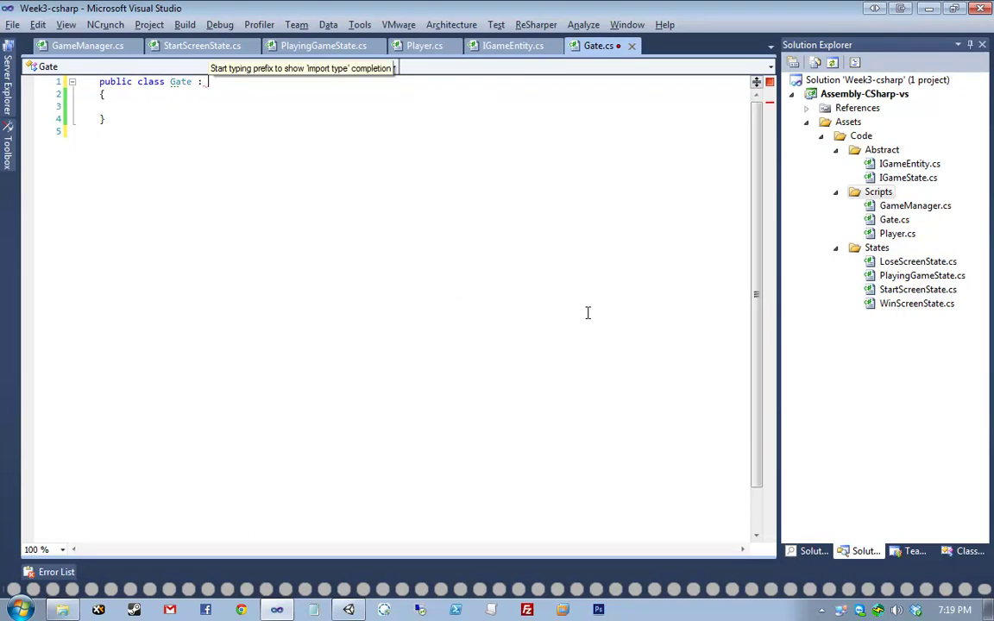
key(Return)
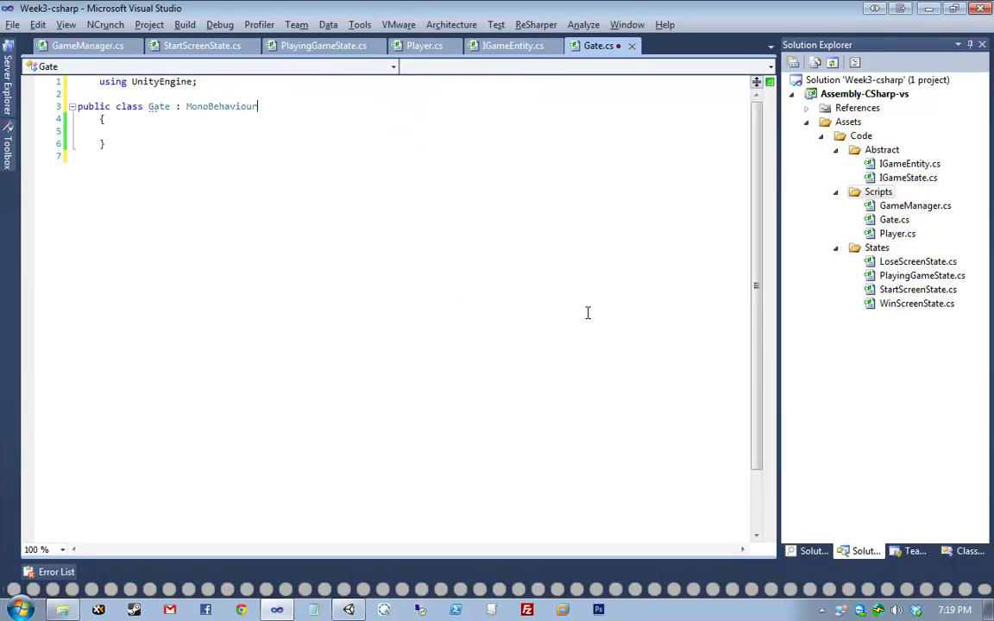
Step: Make Gate implement IGameEntity with a generated Collide method, tidy the using lines, and save
key(ctrl+k)
key(ctrl+d)
key(Up)
text(, IGame)
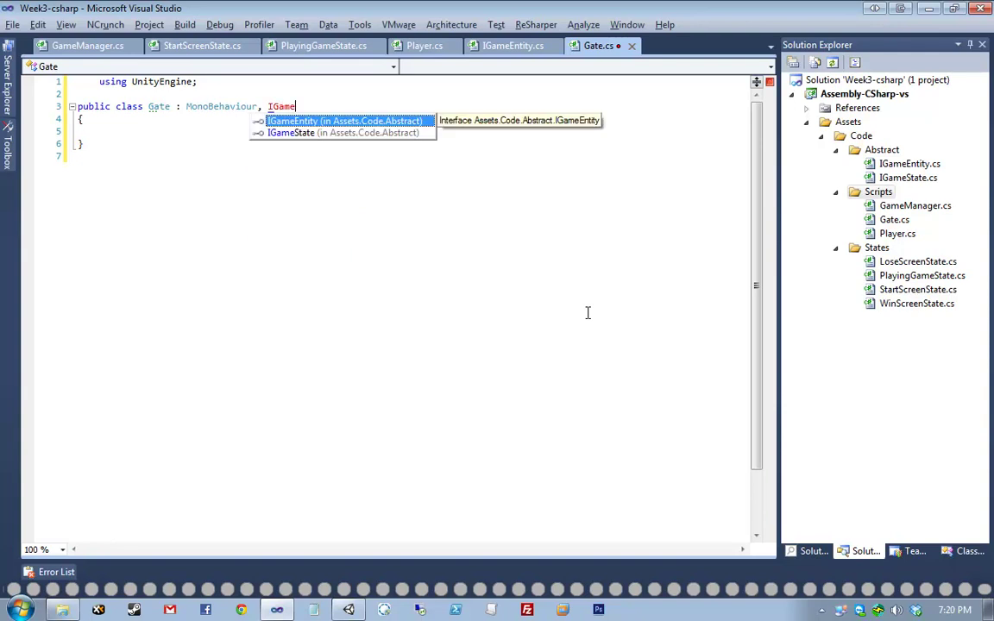
key(Return)
key(alt+Return)
key(Return)
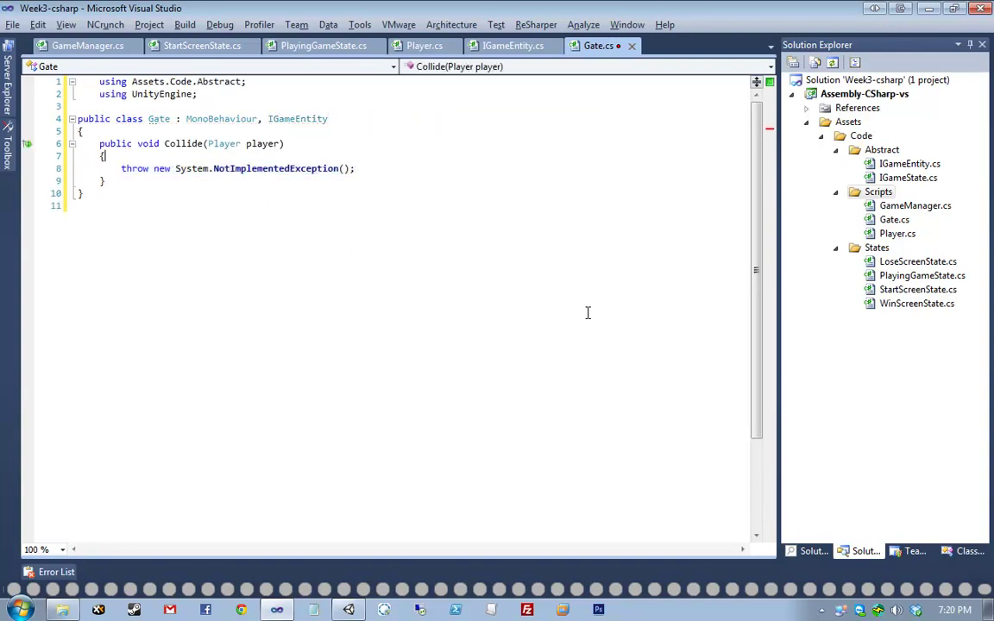
key(shift+Up)
key(shift+Up)
key(shift+Tab)
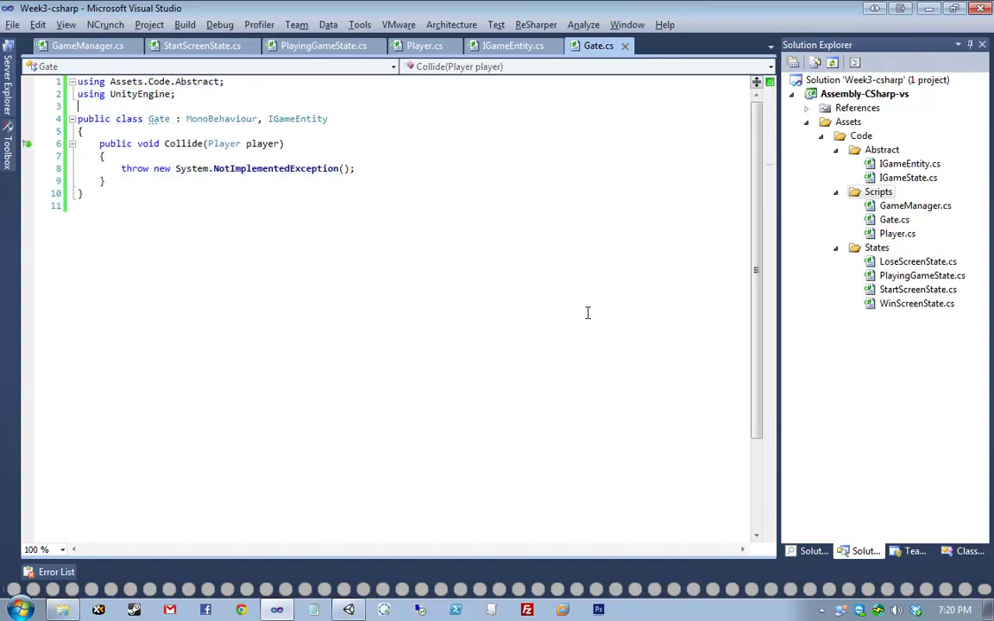
key(ctrl+s)
Step: Make Collide log "PLAYER LOST POINTS AND DIED!" and call player.DestroyPlayer(), then save Gate.cs
key(ctrl+x)
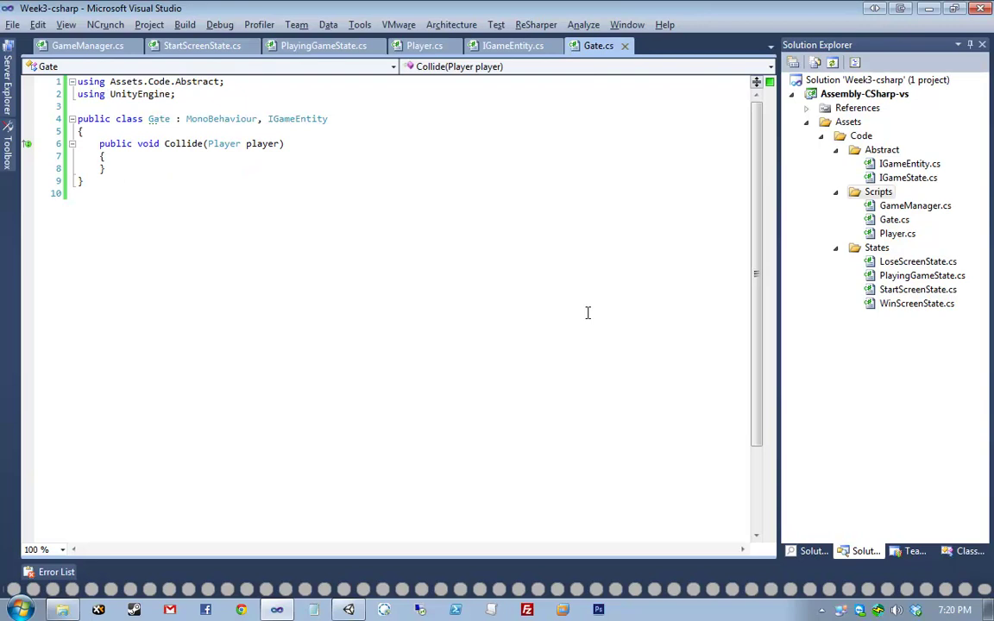
key(Return)
text(Deb)
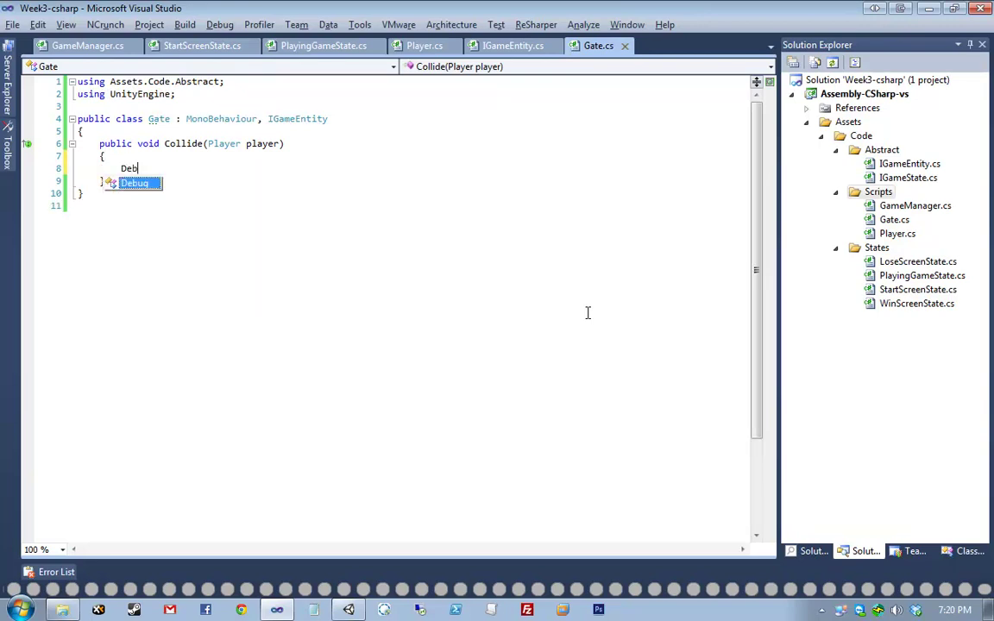
text(ug.log("PLAY)
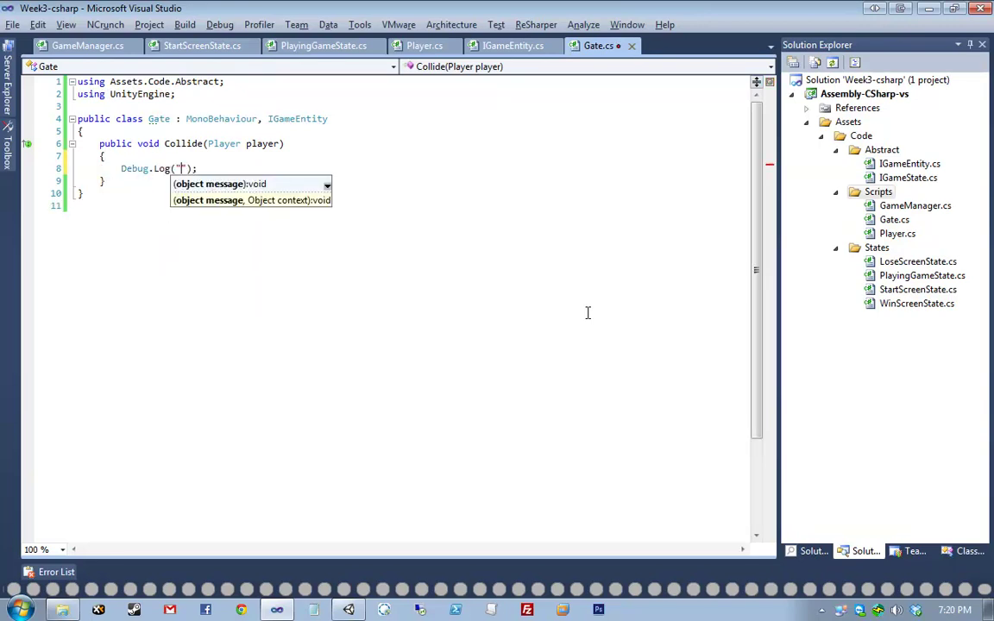
text(ER LOST POINTS AND DIED!)
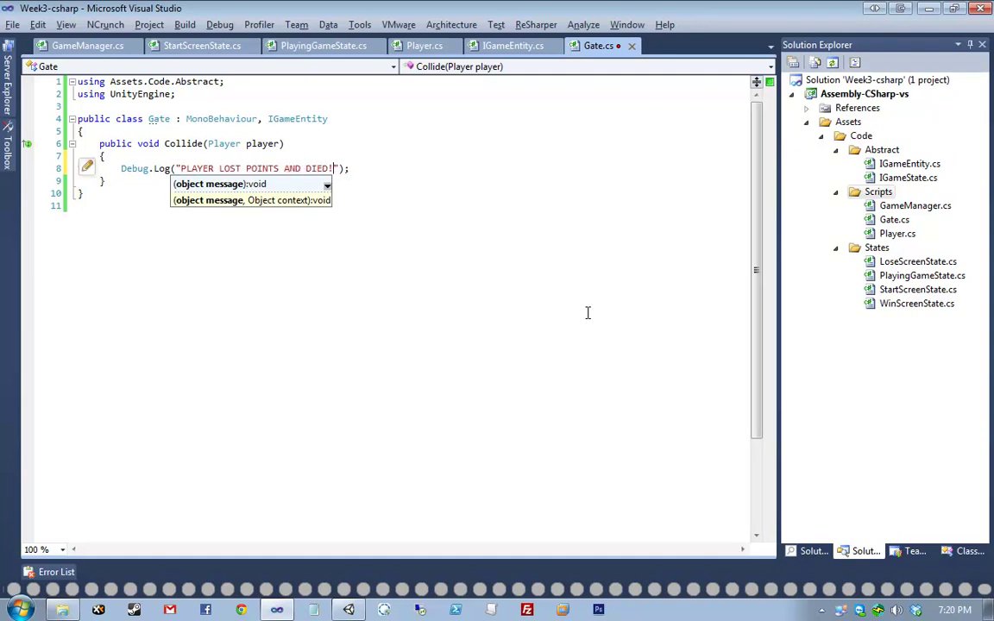
key(End)
key(Return)
text(player.DestroyPlayer();)
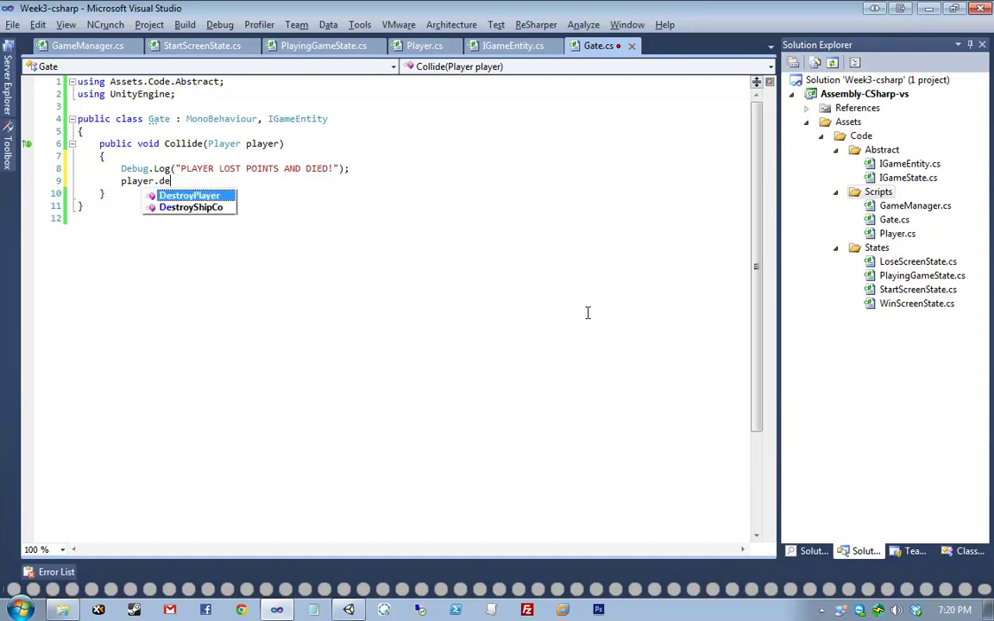
key(ctrl+s)
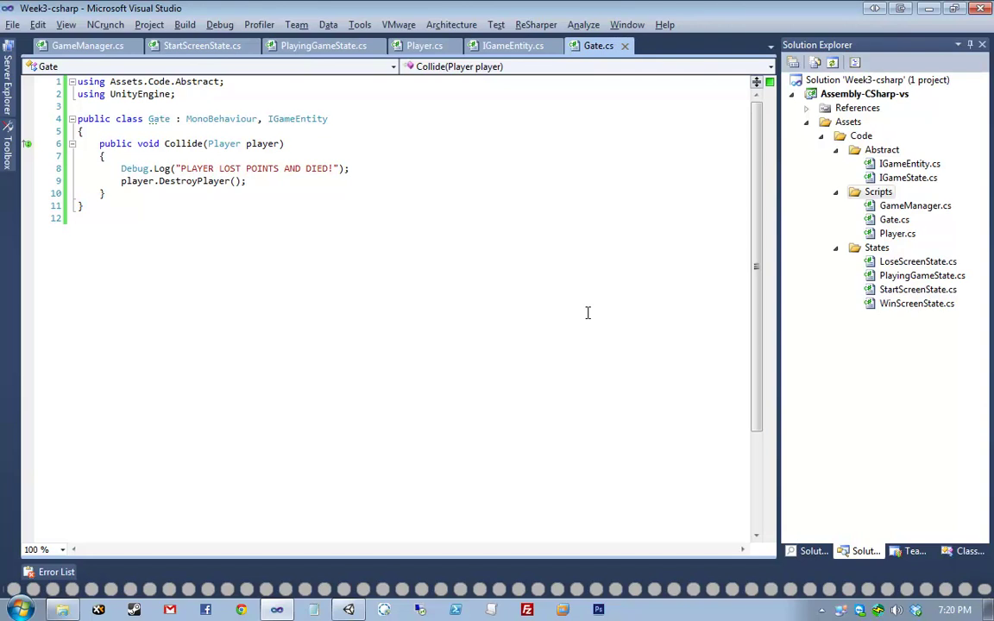
Step: Start creating another new class in the Scripts folder
key(ctrl+alt+l)
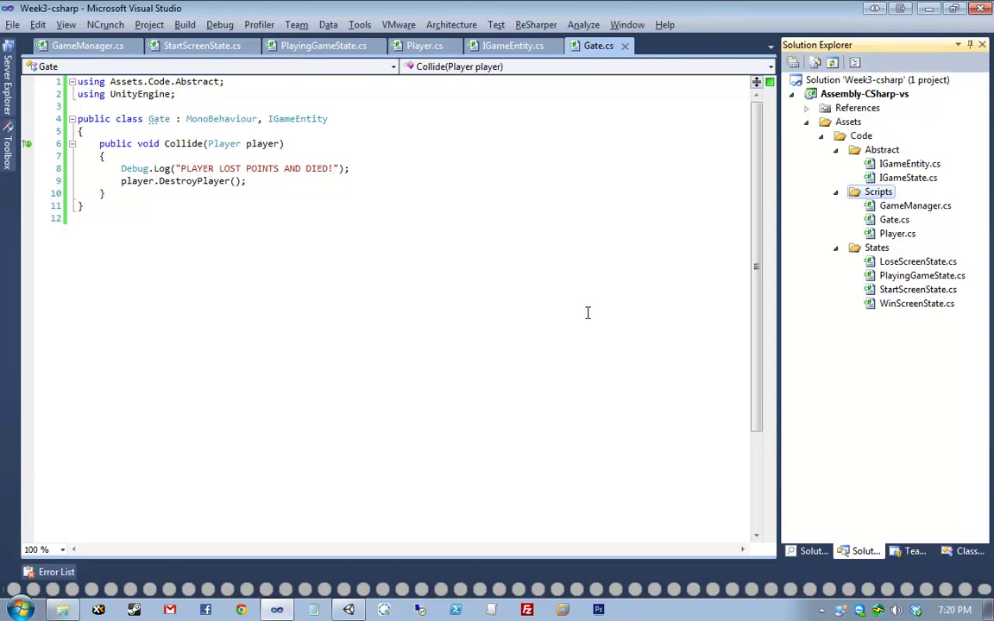
key(alt+Insert)
key(Return)
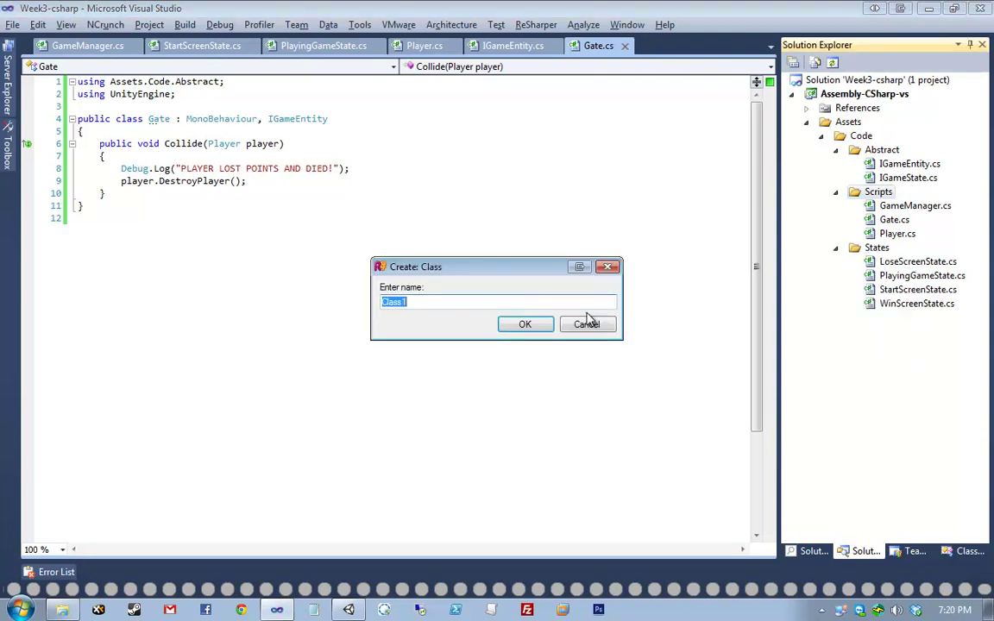
Step: Name the new class Goal, strip its namespace, and derive it from MonoBehaviour and IGameEntity
text(Goal)
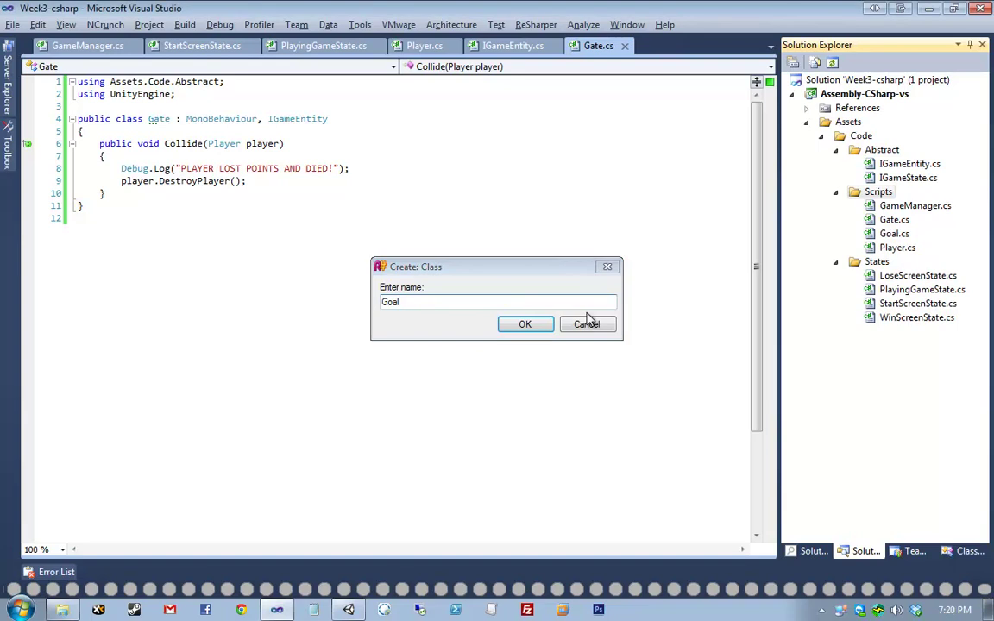
key(Return)
key(ctrl+shift+l)
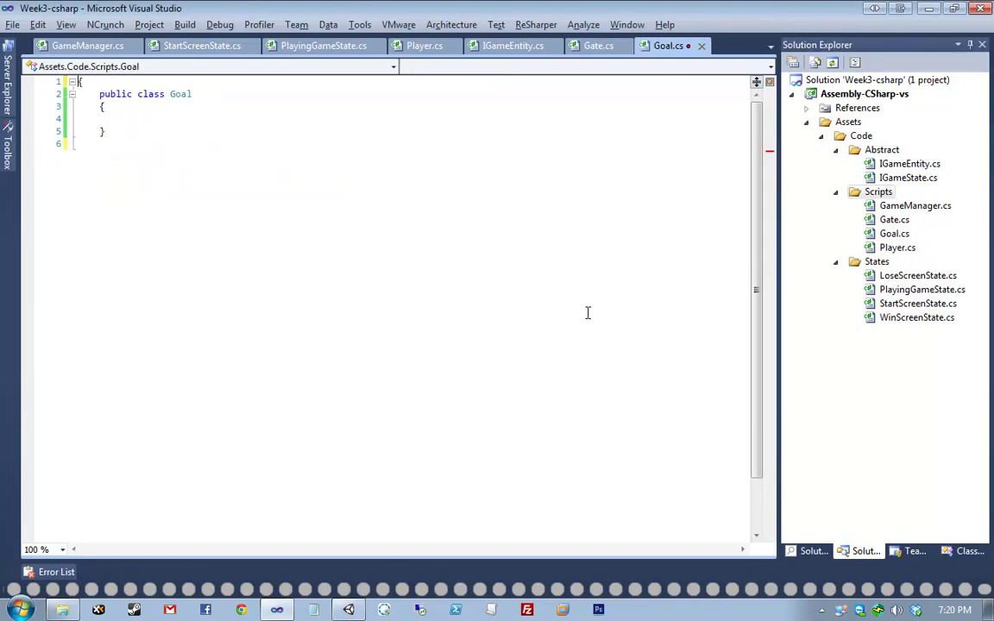
key(shift+Up)
key(shift+Up)
key(ctrl+k)
key(ctrl+d)
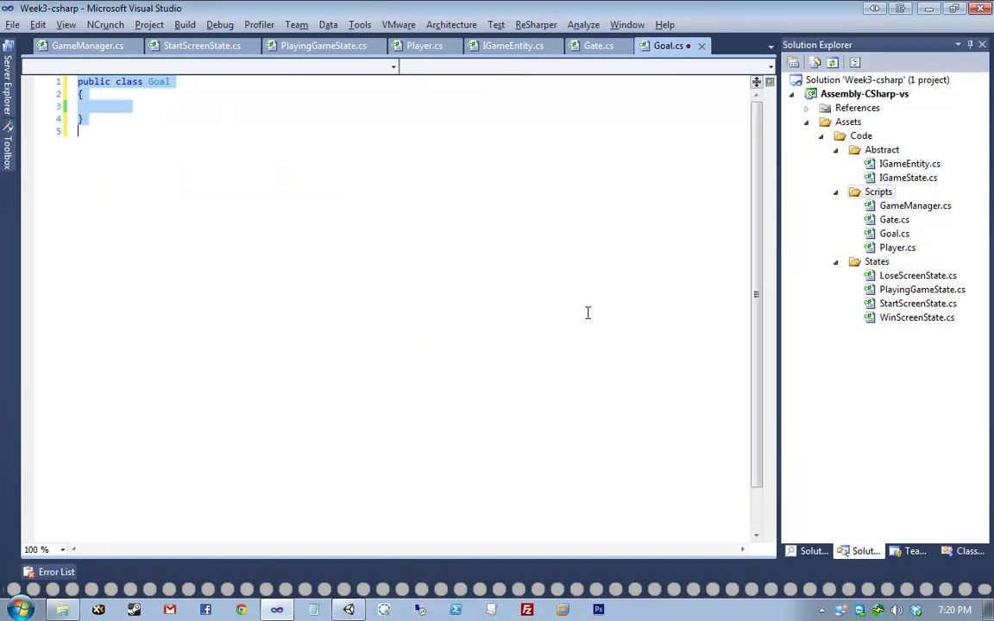
key(Left)
key(Up)
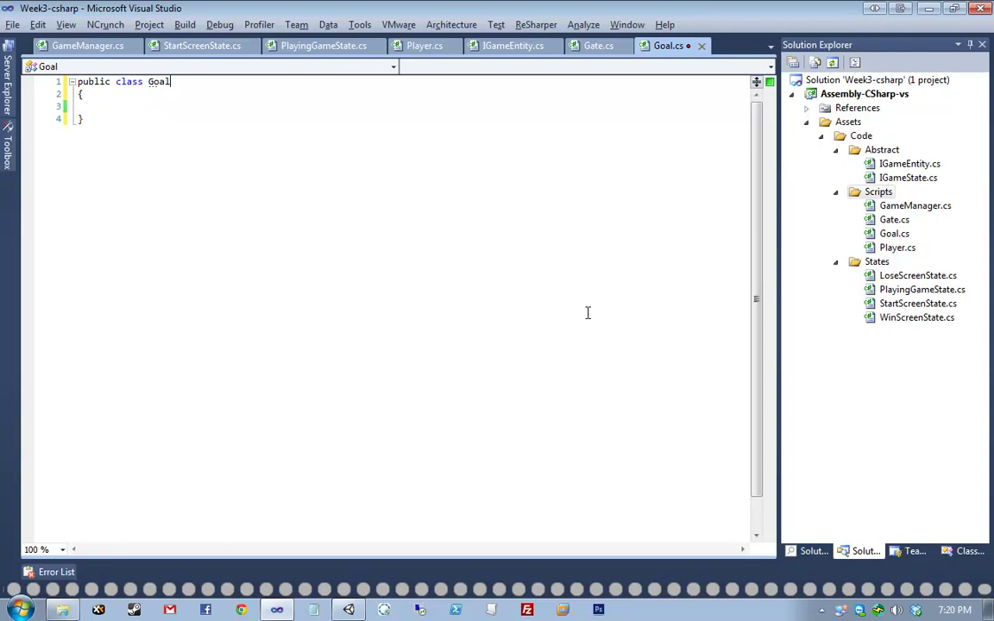
key(End)
text(: Mono)
text(B)
key(Return)
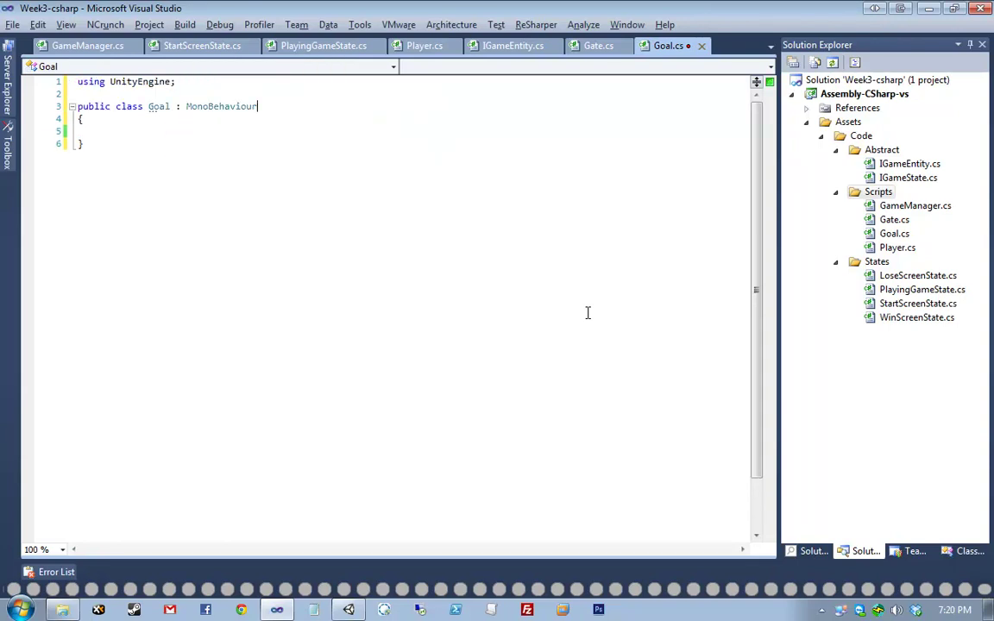
text(, I)
key(Return)
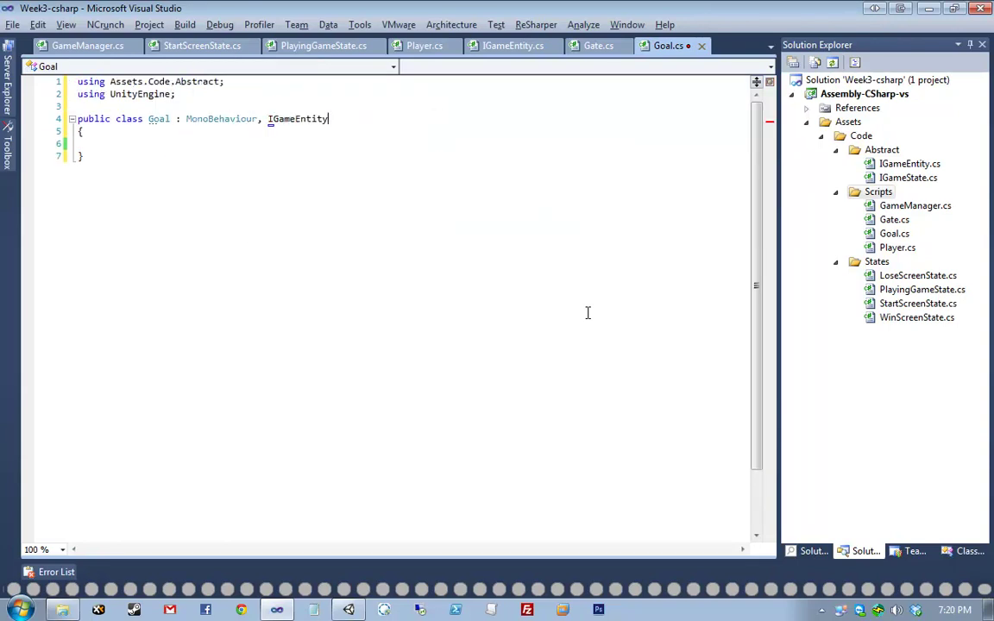
Step: Generate Collide so it logs "PLAYER GOT POINTS!", save Goal.cs, and return to Unity
key(alt+Return)
key(Return)
key(Delete)
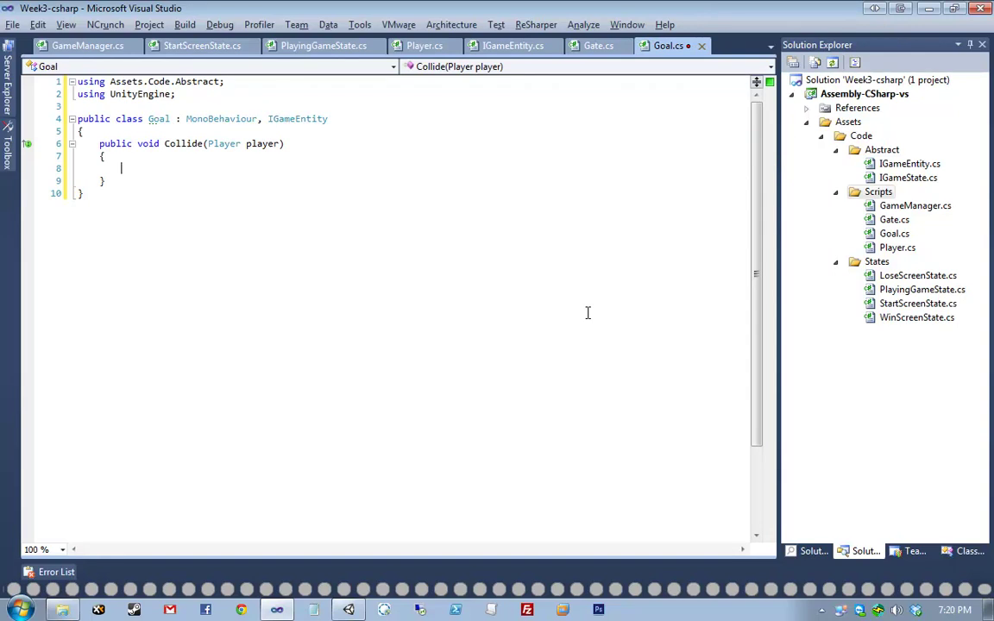
text(Debug.Log(")
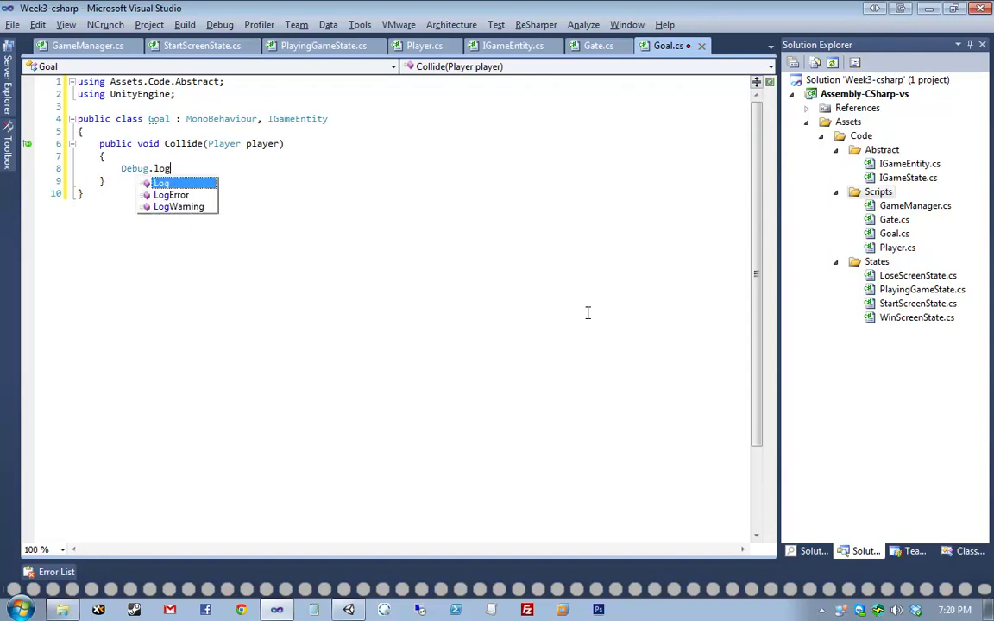
text(PLAYER GOT POITNS)
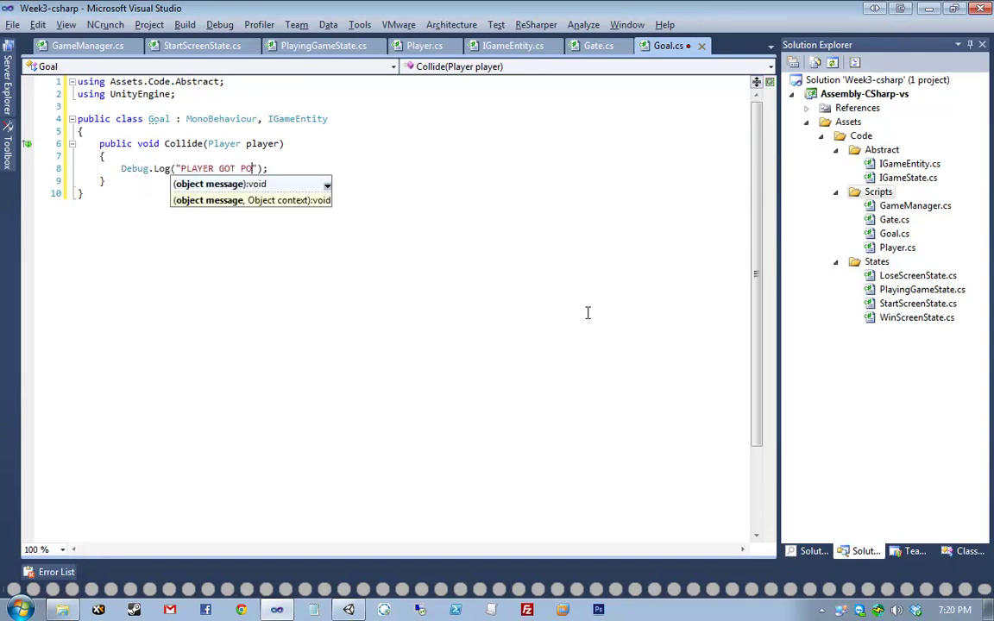
key(Escape)
key(BackSpace)
key(BackSpace)
key(BackSpace)
key(BackSpace)
text(INTS!)
key(ctrl+s)
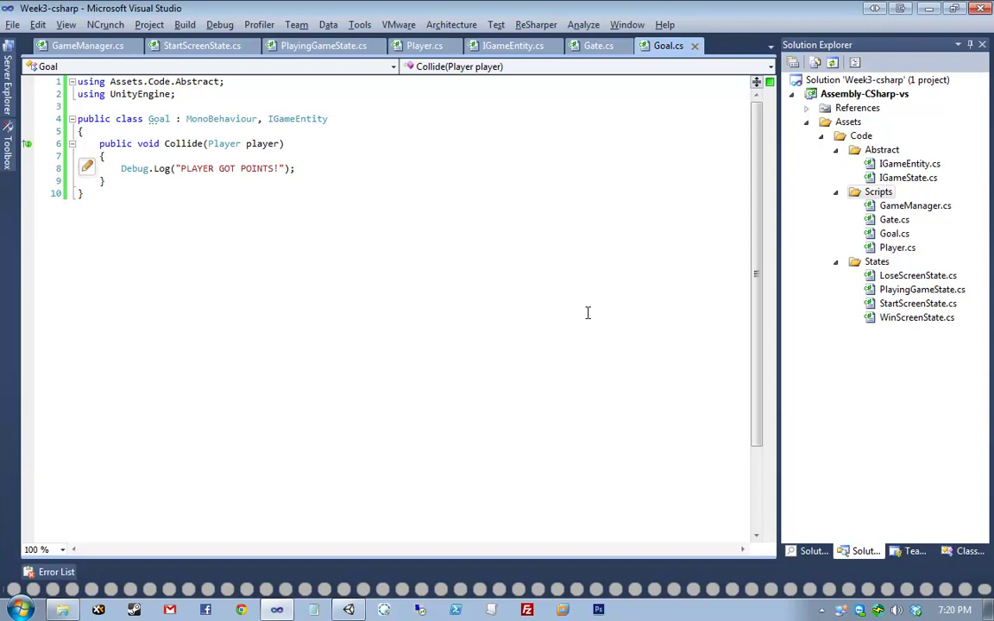
click(348, 610)
Step: Inspect the Gate under Segment1 and the Gate prefab's components, including its Goal piece
alt+drag(366, 222, 553, 246)
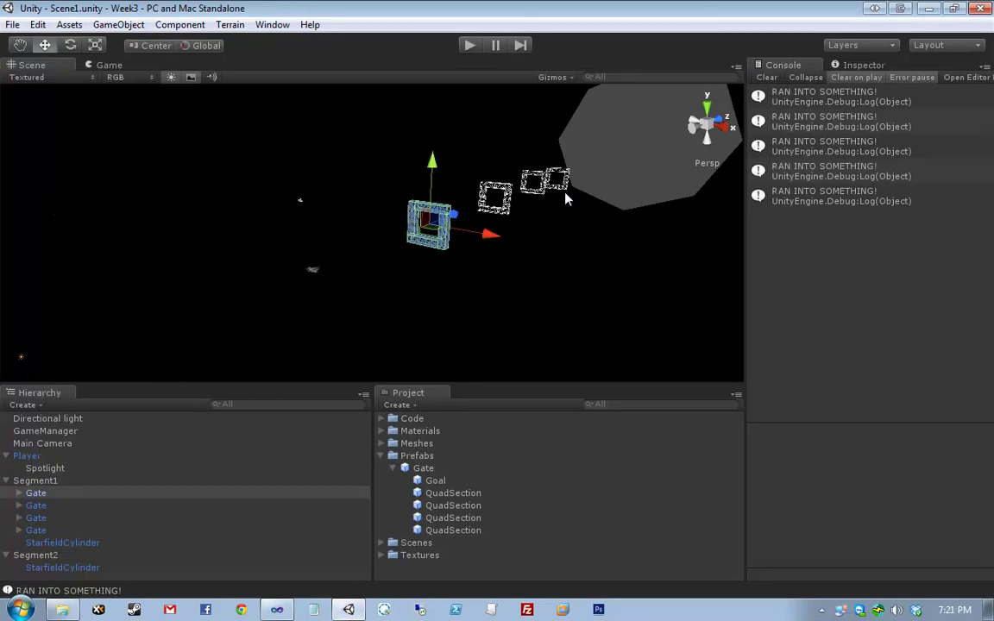
click(6, 555)
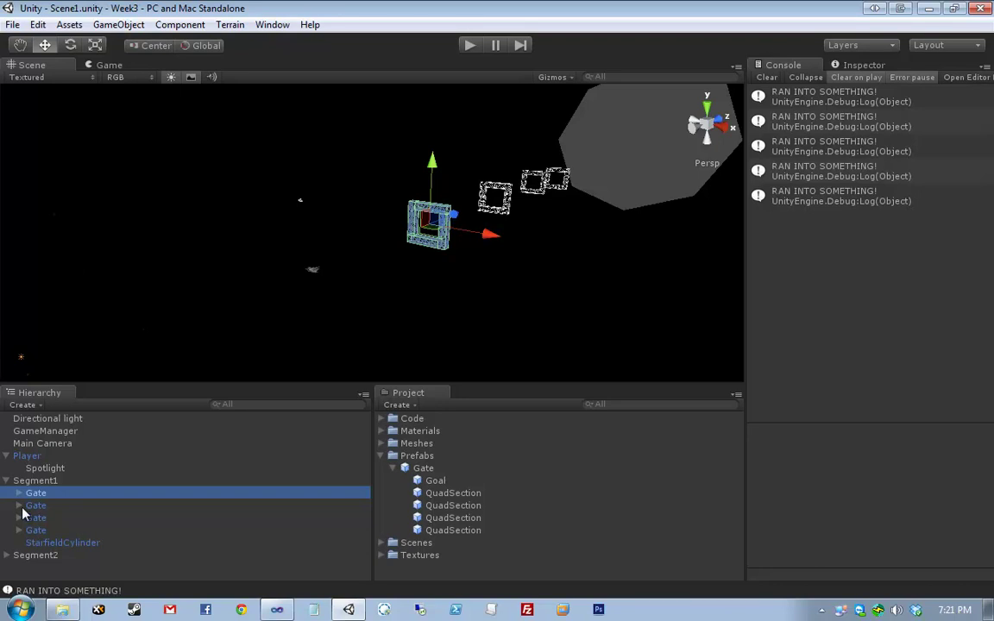
click(18, 492)
scroll(83, 534, down, 2)
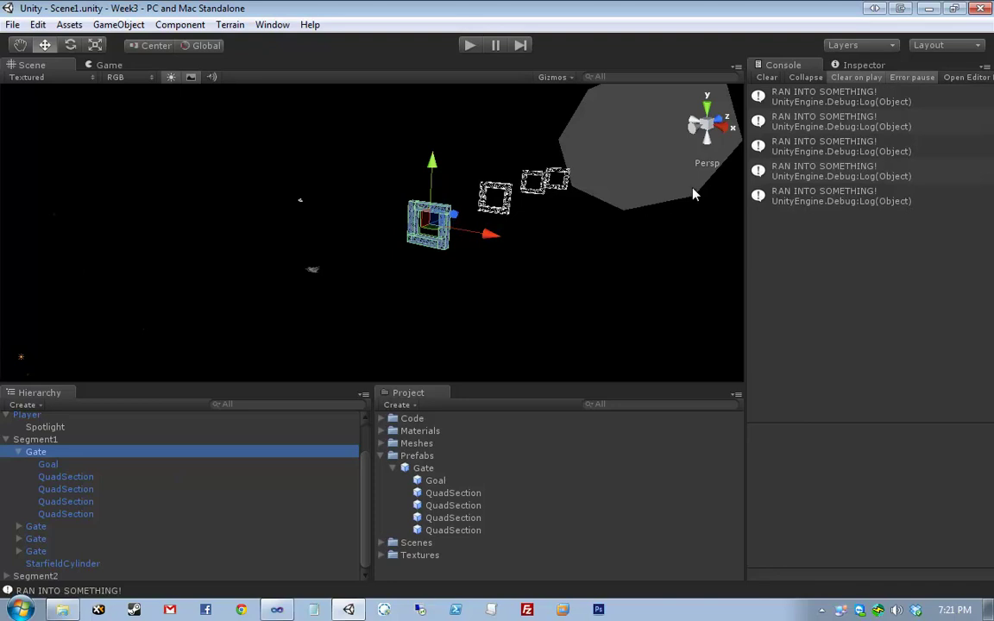
click(423, 468)
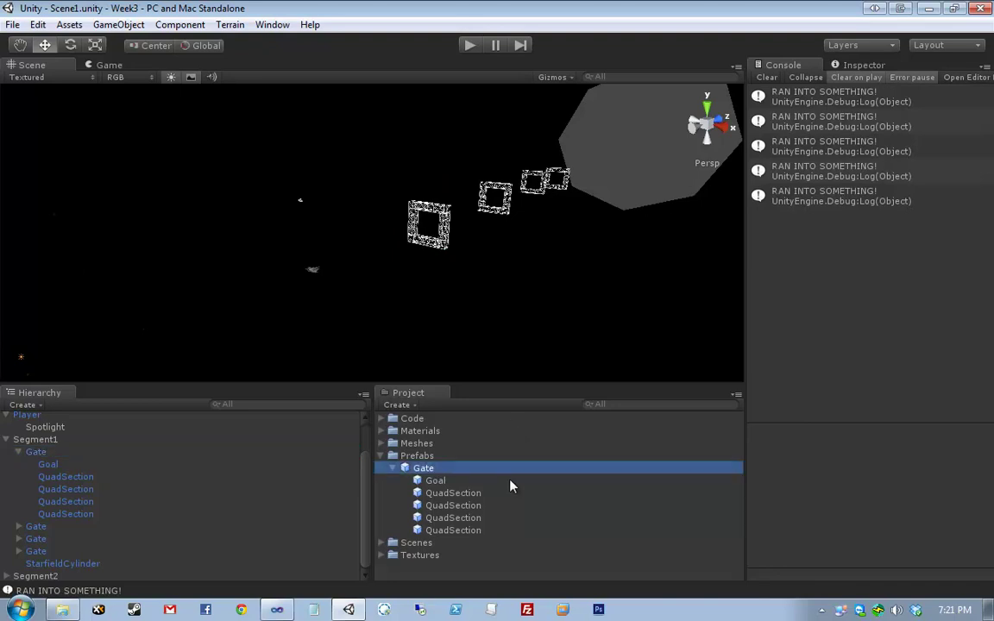
click(510, 481)
click(510, 470)
click(855, 66)
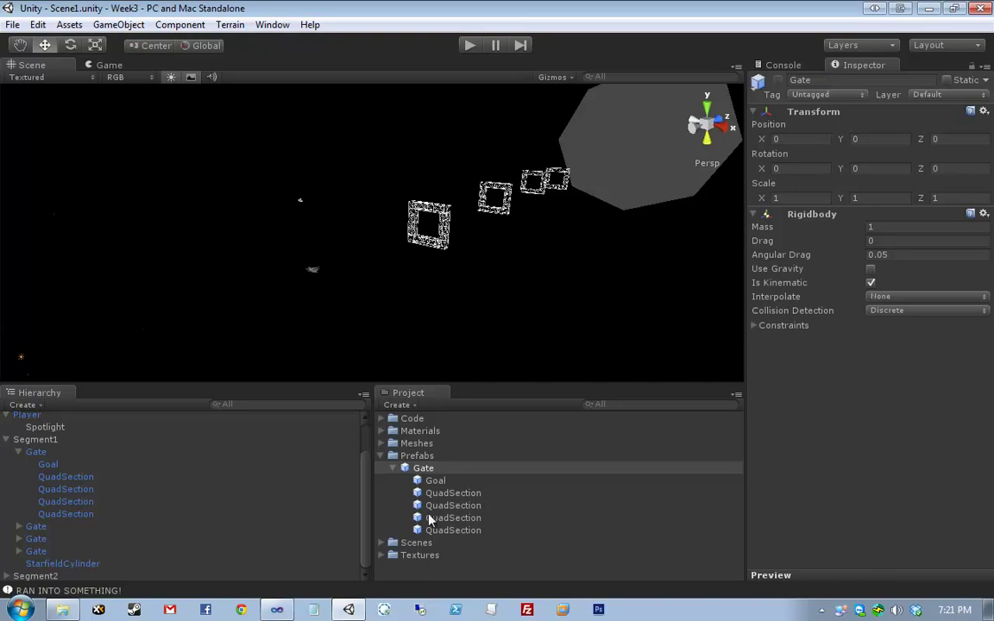
click(485, 483)
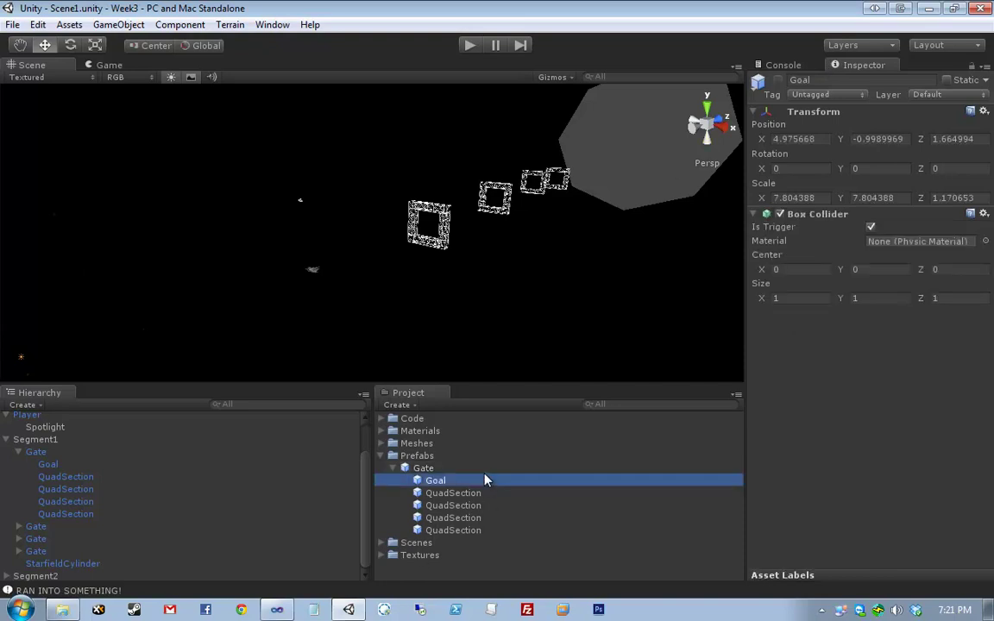
key(Up)
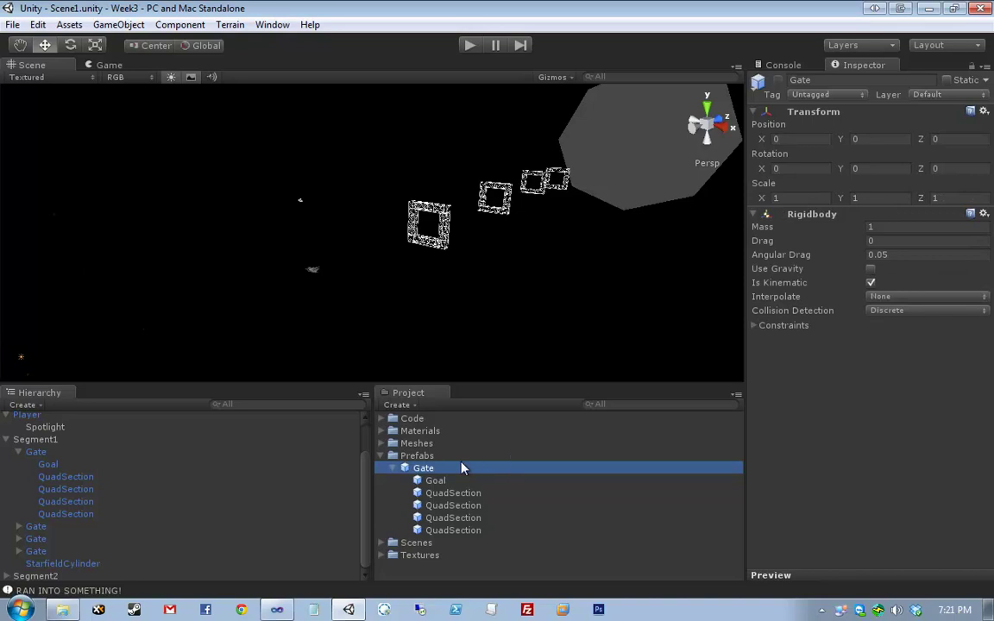
Step: Expand Code > Scripts and view the Gate script's source in the Inspector
click(381, 418)
scroll(539, 496, down, 1)
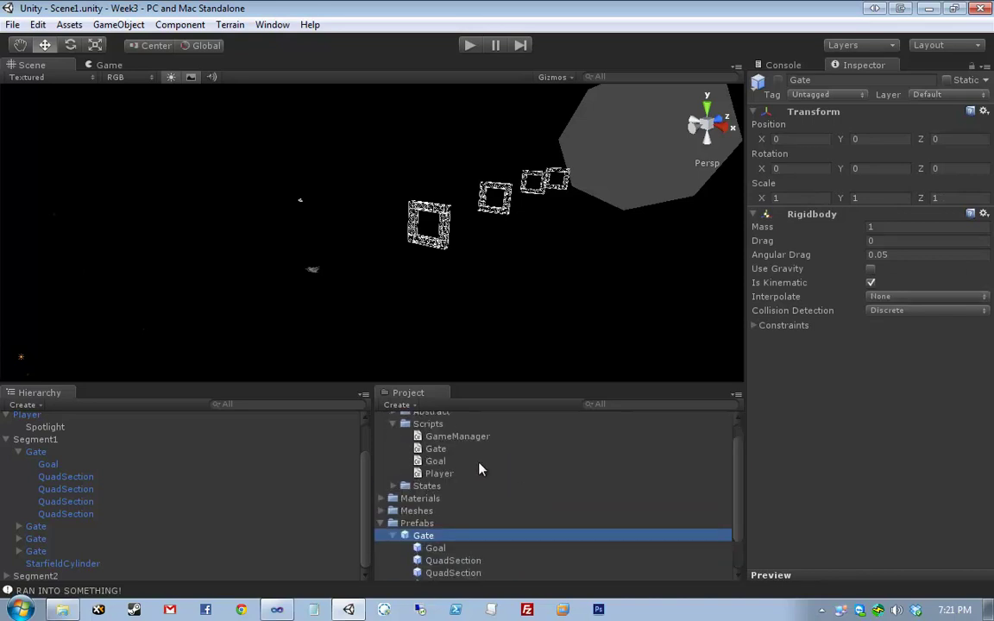
scroll(479, 467, down, 1)
scroll(470, 464, up, 1)
click(453, 448)
scroll(664, 498, down, 1)
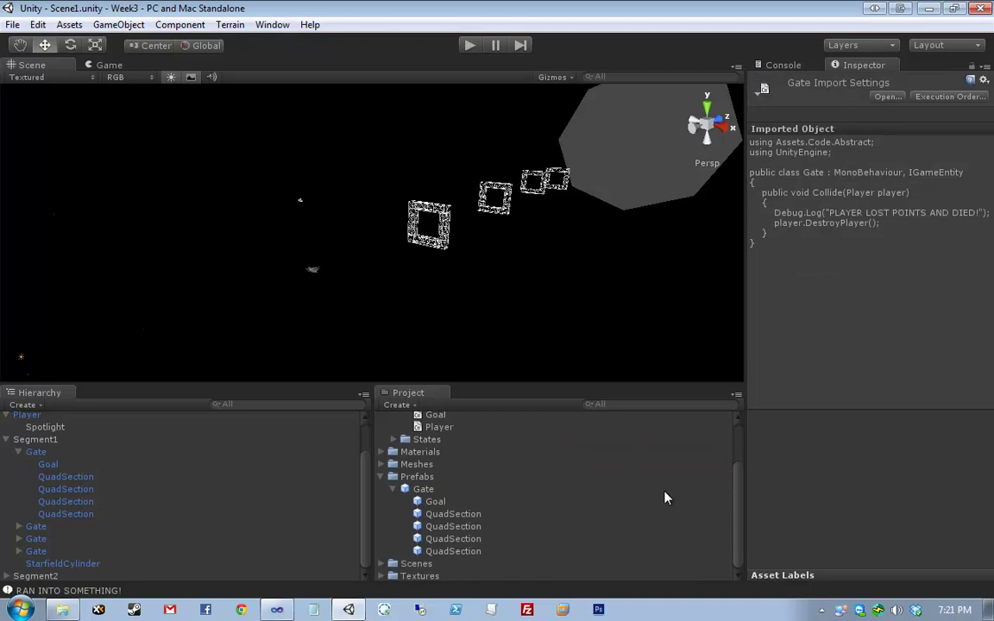
Step: Enlarge the panels, attach Gate to the four QuadSection pieces and Goal to the Goal piece
drag(549, 383, 539, 294)
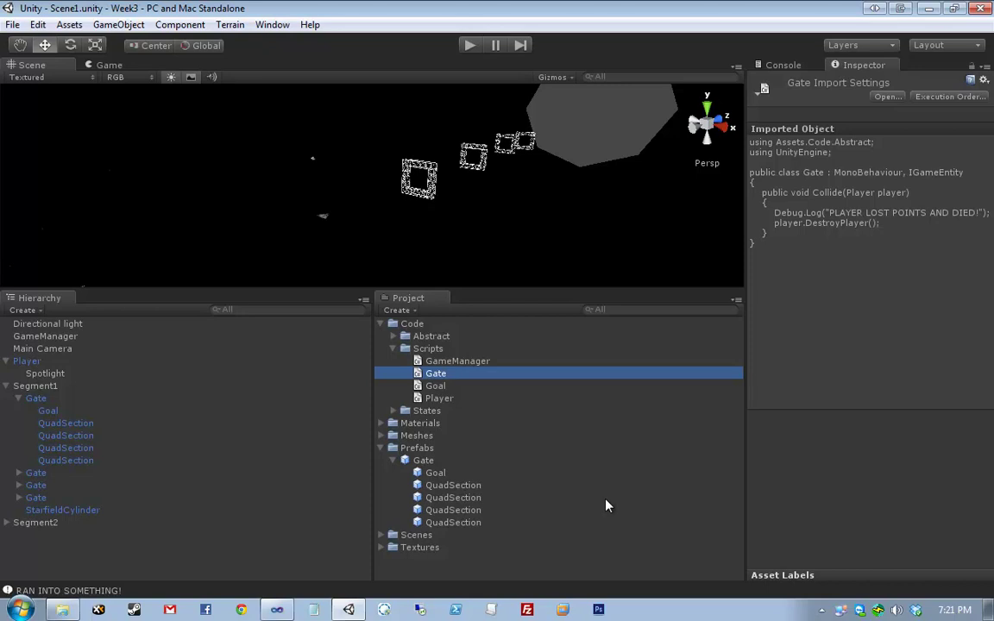
drag(431, 372, 473, 488)
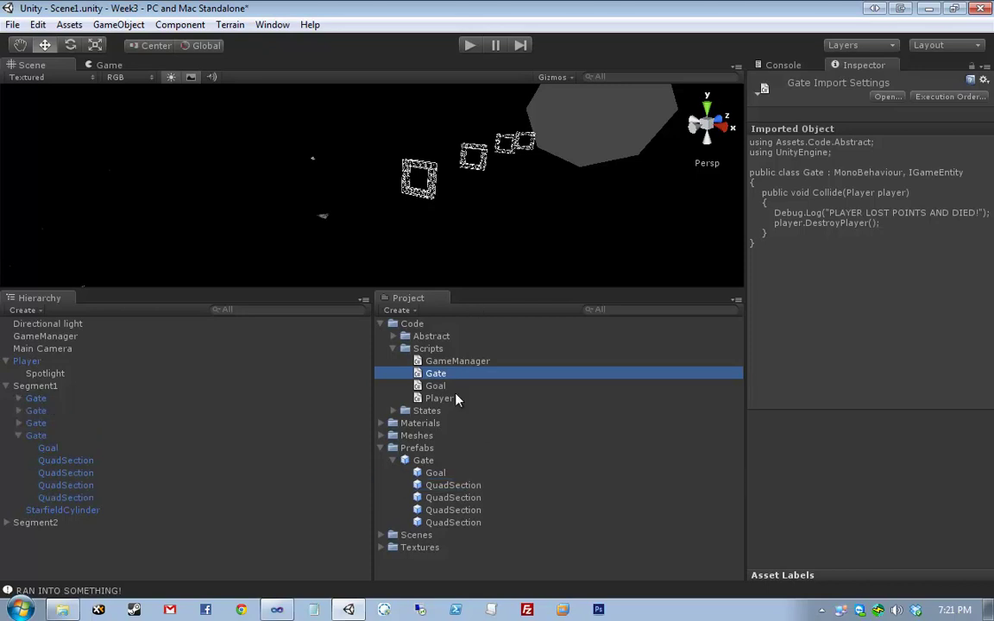
drag(436, 372, 493, 510)
drag(436, 372, 492, 525)
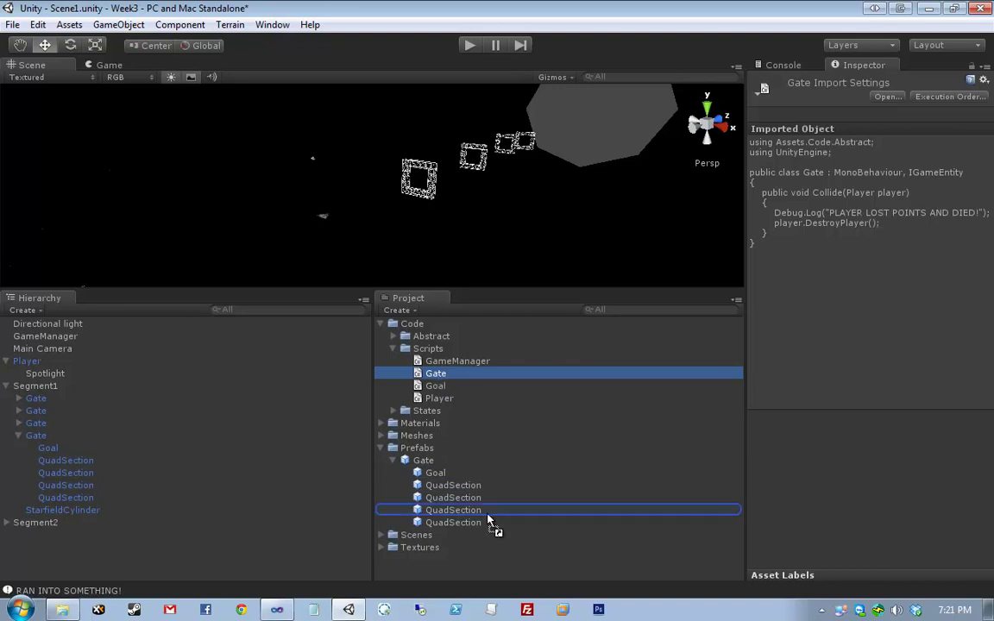
drag(435, 373, 466, 508)
drag(427, 386, 448, 478)
Step: Check each QuadSection piece and the Goal piece to confirm their attached scripts
click(89, 462)
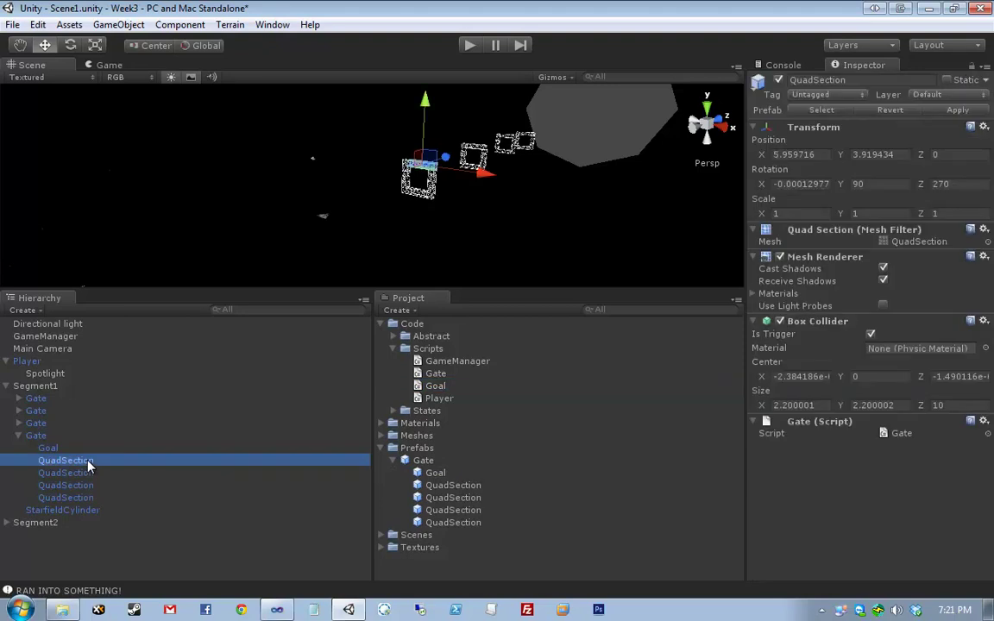
click(80, 448)
click(95, 462)
click(97, 473)
click(100, 486)
click(102, 475)
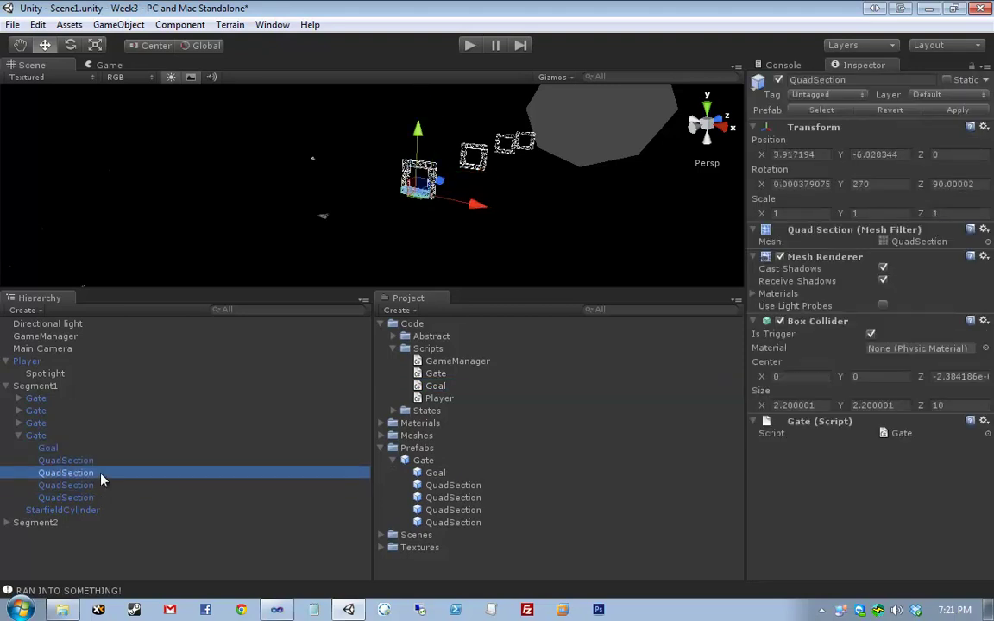
click(105, 460)
click(103, 448)
click(105, 461)
click(108, 474)
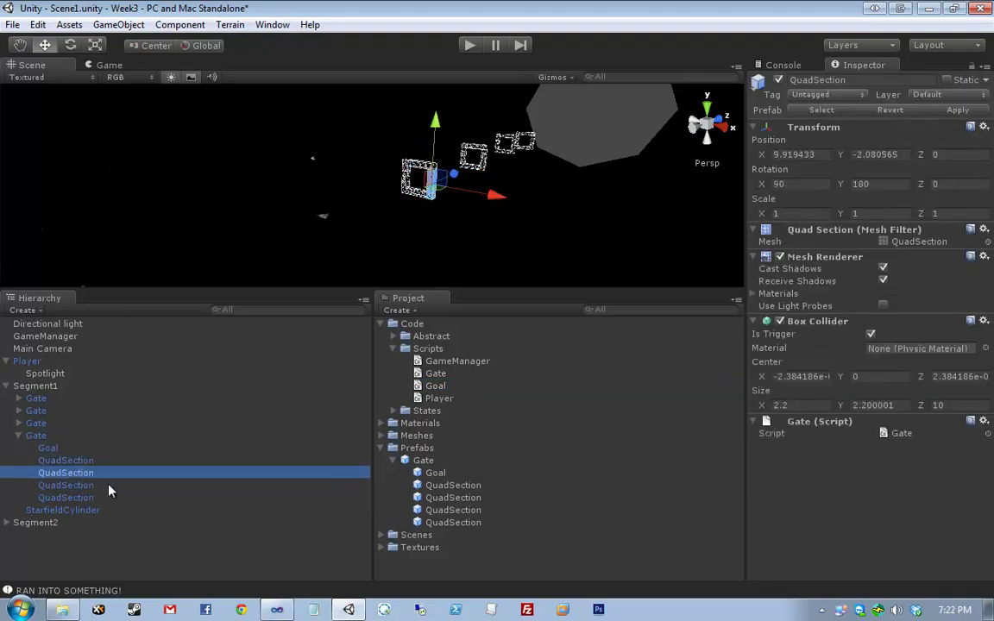
click(109, 485)
click(108, 501)
click(112, 474)
Step: Run the game with an enlarged Game view and the Console showing gate collision logs
click(599, 156)
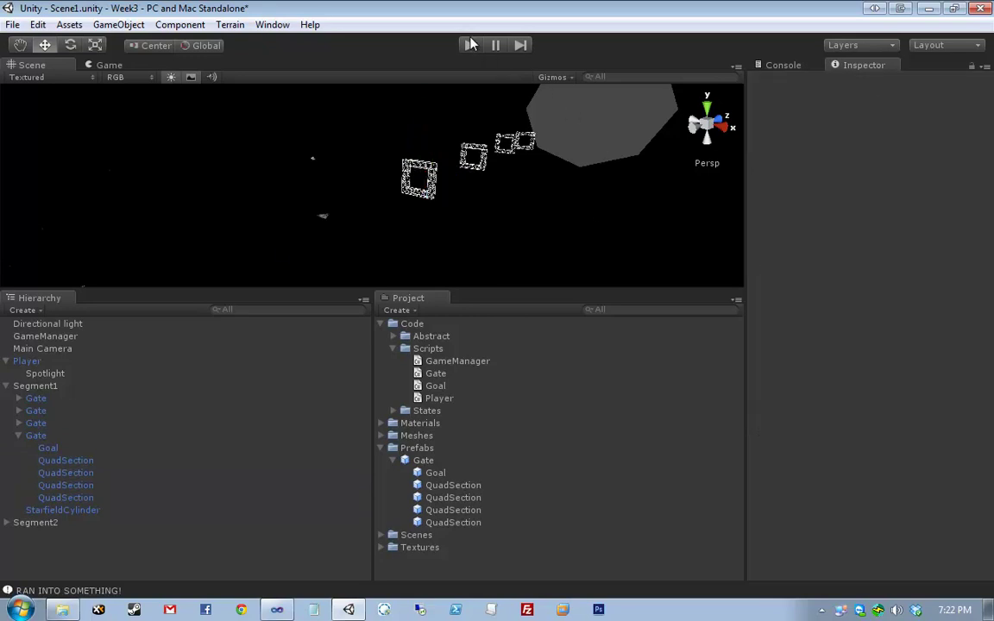
key(ctrl+p)
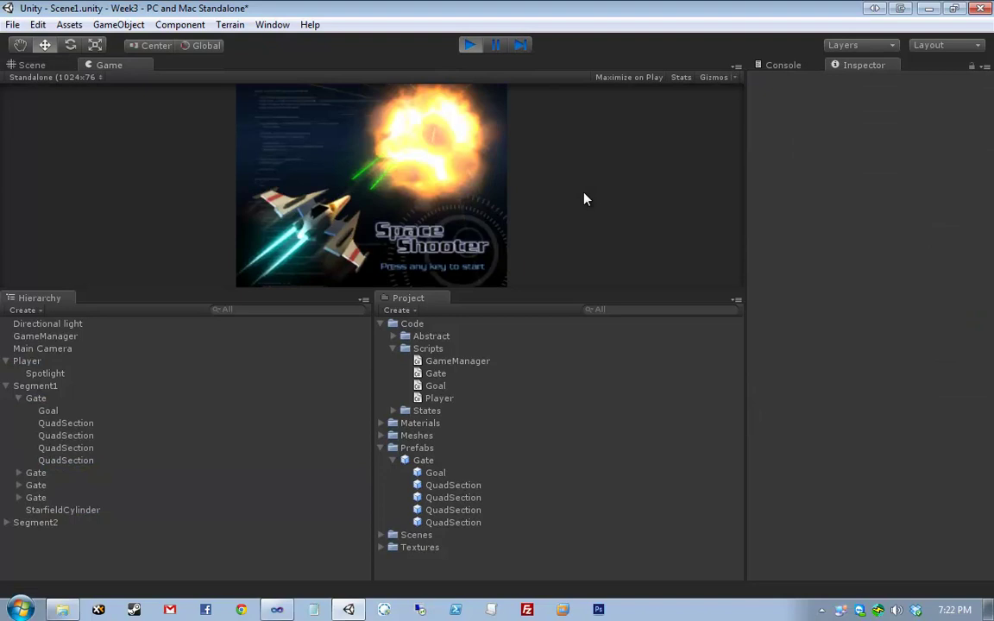
drag(478, 289, 499, 411)
click(777, 67)
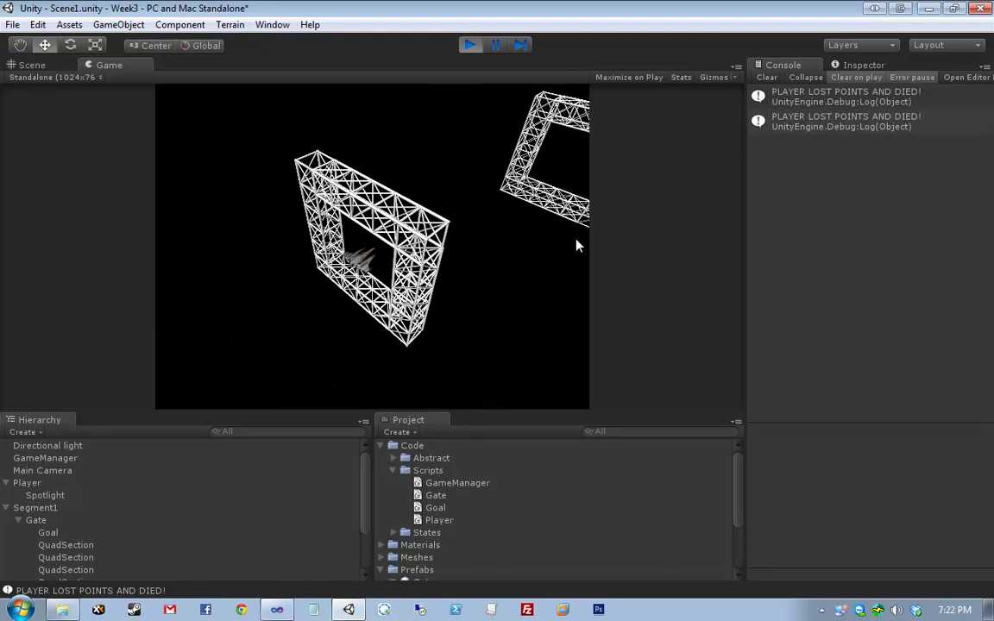
Step: Stop the game and reload the externally changed files in Visual Studio, saving the solution
click(469, 45)
mouse_move(277, 610)
click(252, 550)
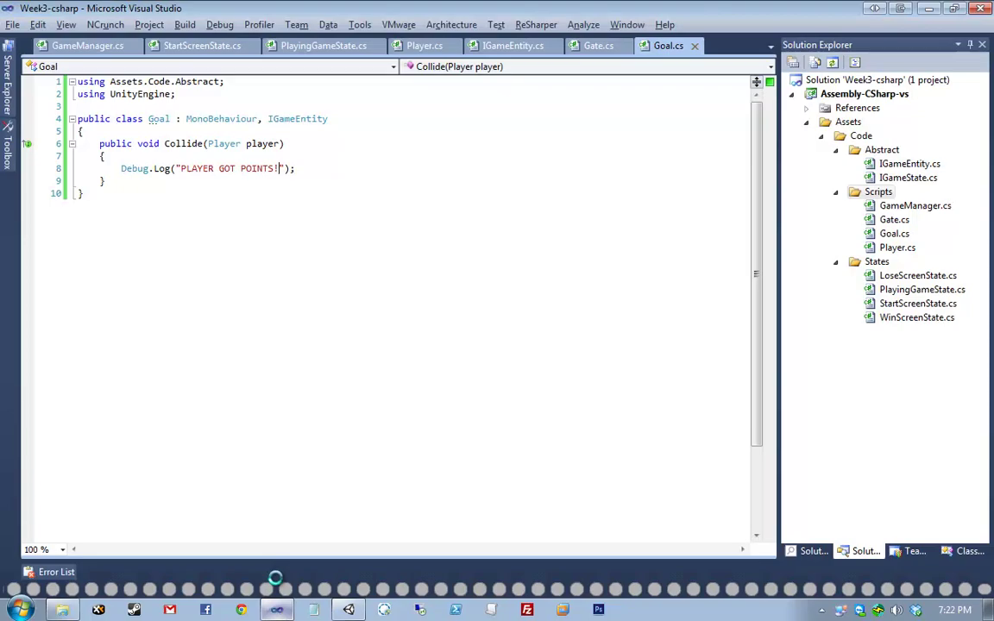
click(629, 345)
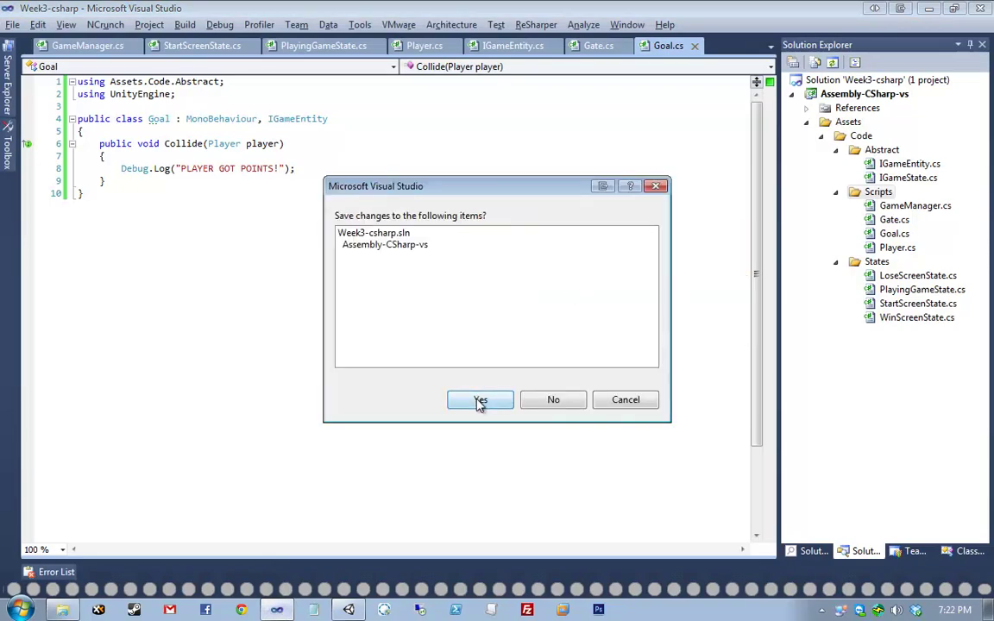
key(Return)
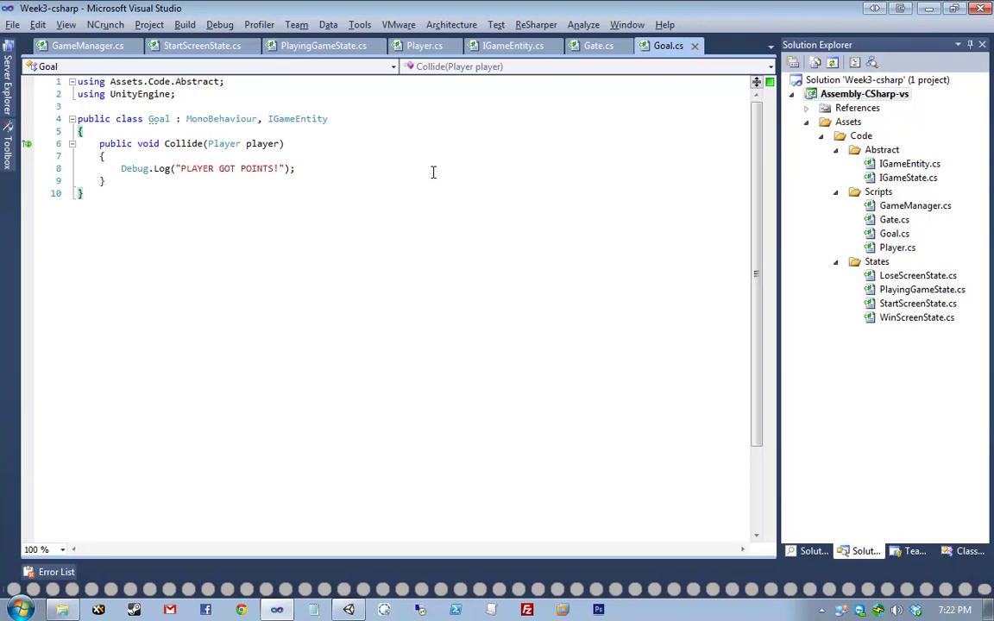
Step: Delete the 'PLAYER LOST POINTS AND DIED!' Debug.Log line from Gate's Collide method
key(Up)
key(Up)
key(End)
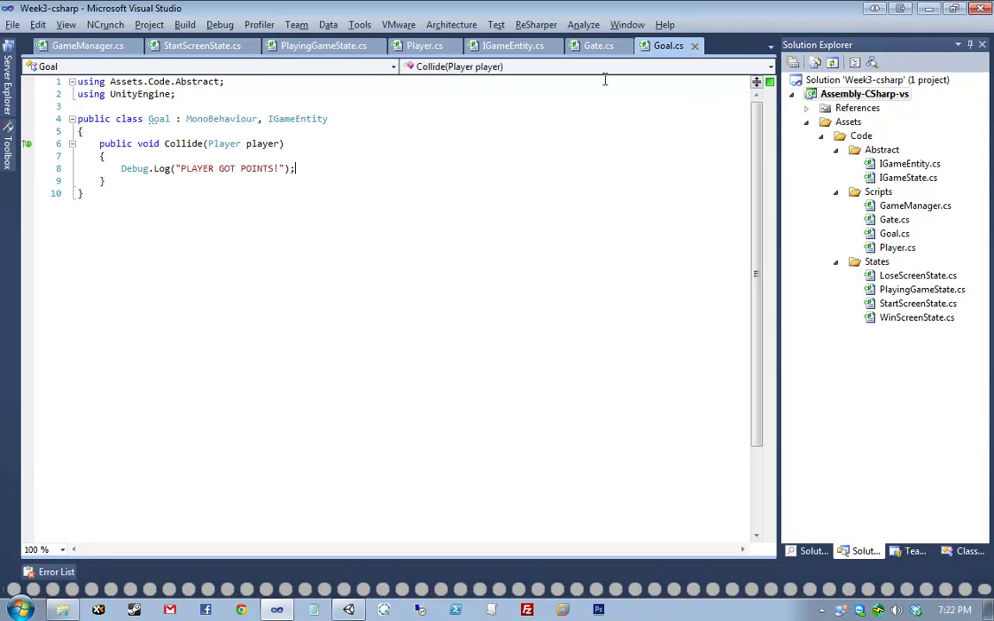
click(597, 46)
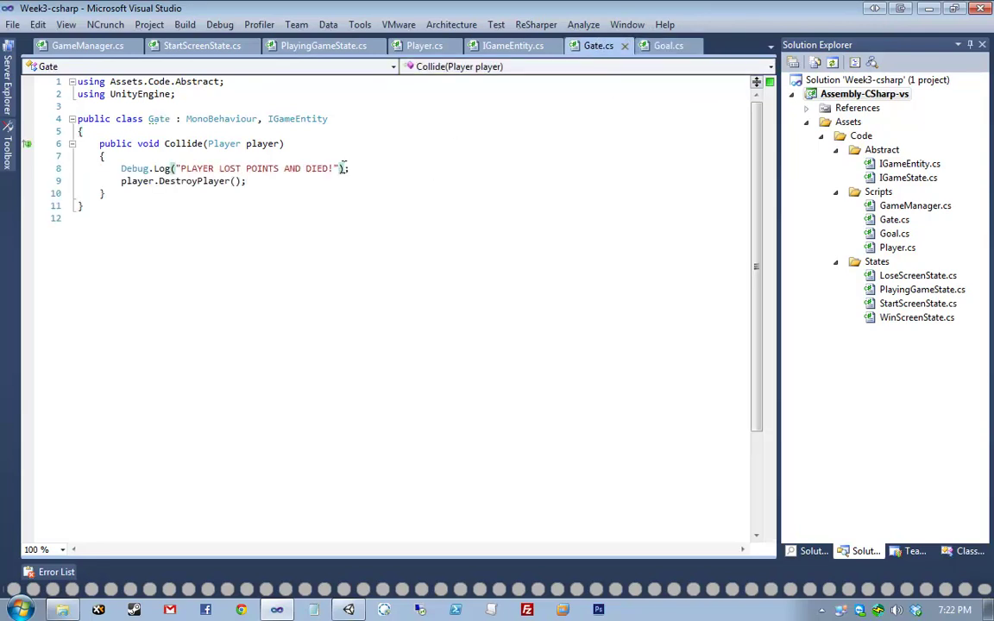
key(Left)
key(ctrl+x)
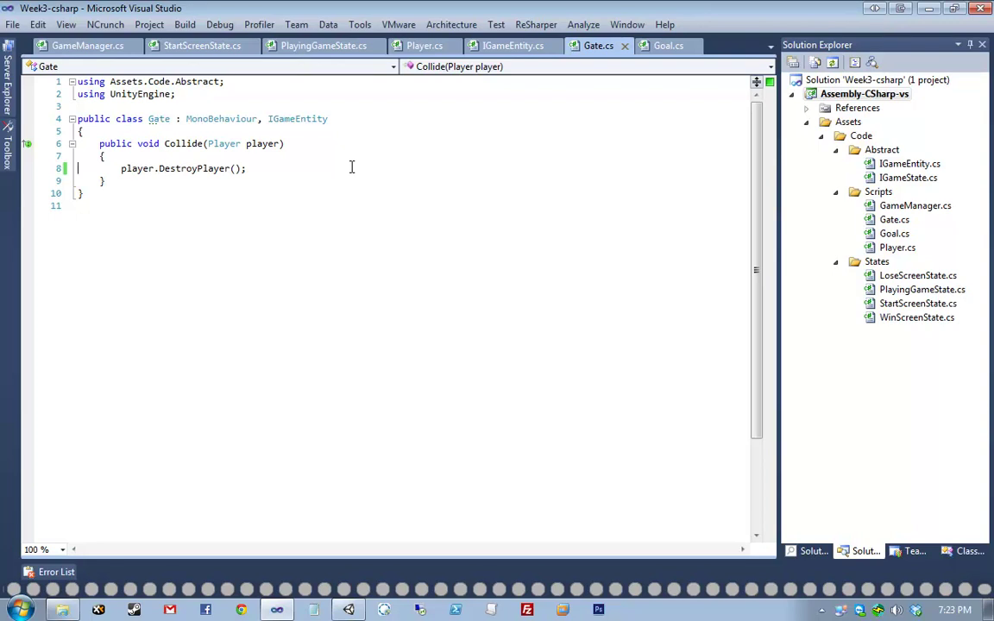
mouse_move(351, 167)
mouse_down()
mouse_move(354, 148)
mouse_move(360, 181)
mouse_move(359, 151)
mouse_up()
click(361, 153)
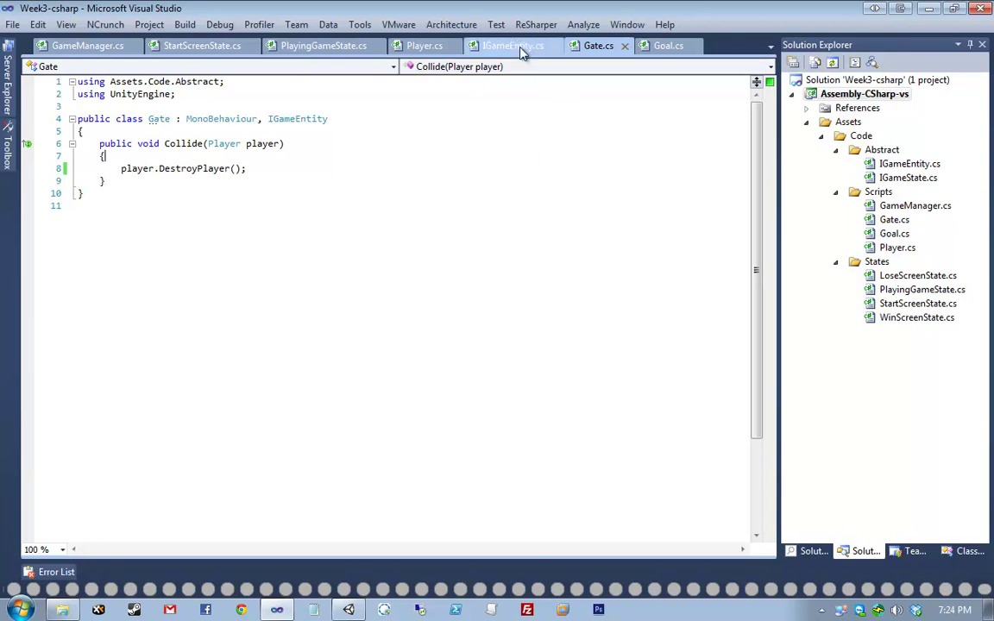
Step: Add a public Start method at the top of the Goal class
click(288, 193)
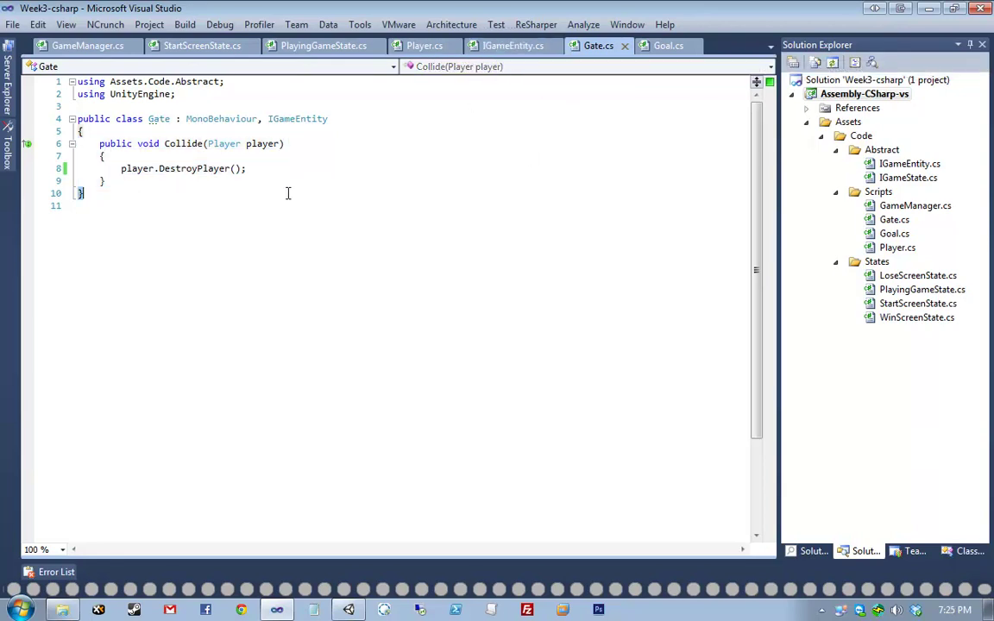
drag(288, 193, 302, 158)
click(302, 158)
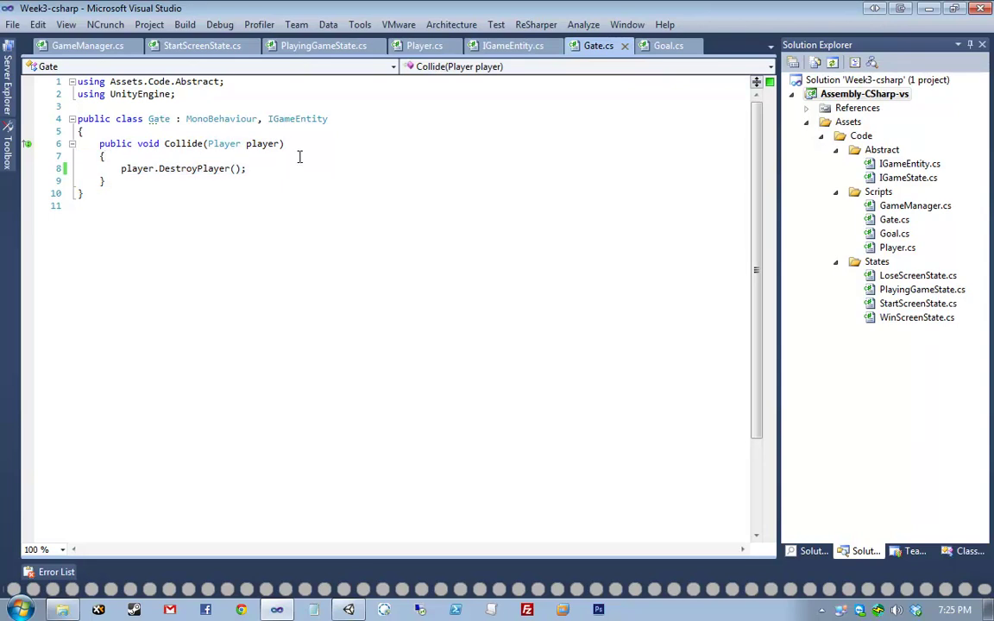
click(301, 170)
click(366, 130)
click(661, 48)
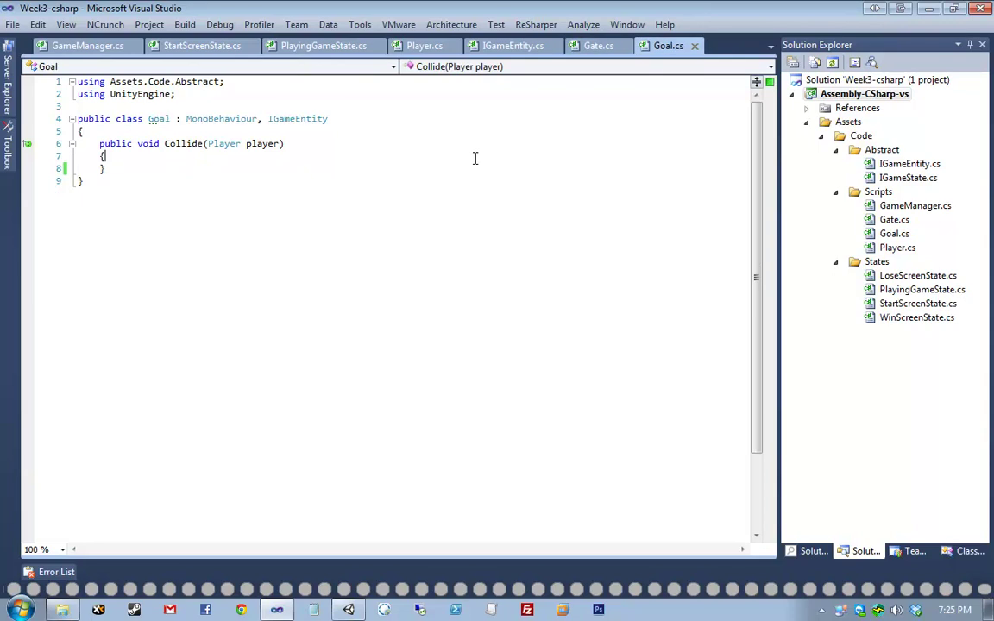
key(Return)
key(Return)
key(Up)
text(pu)
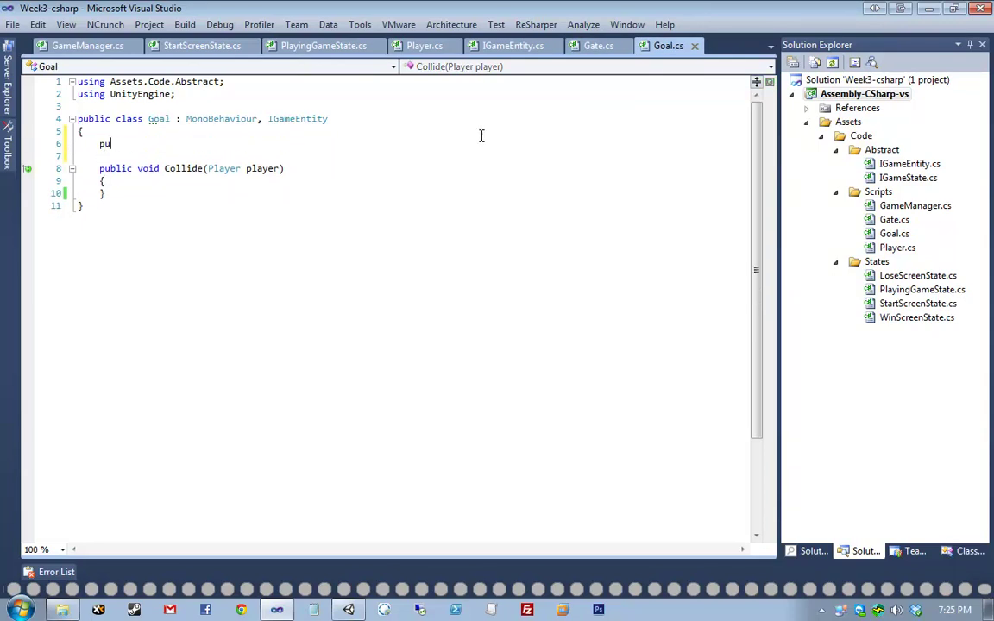
text(blic void Start())
key(Return)
text({)
key(Return)
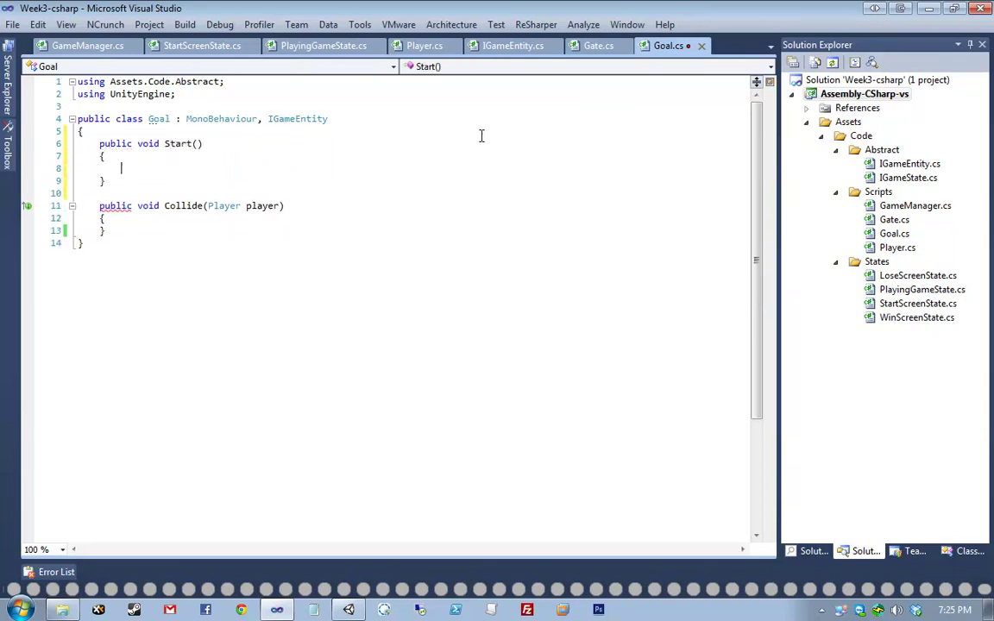
Step: In Start, set _manager = GameObject.Find("GameManager").GetComponent<GameManager>() and generate the _manager field
text(_)
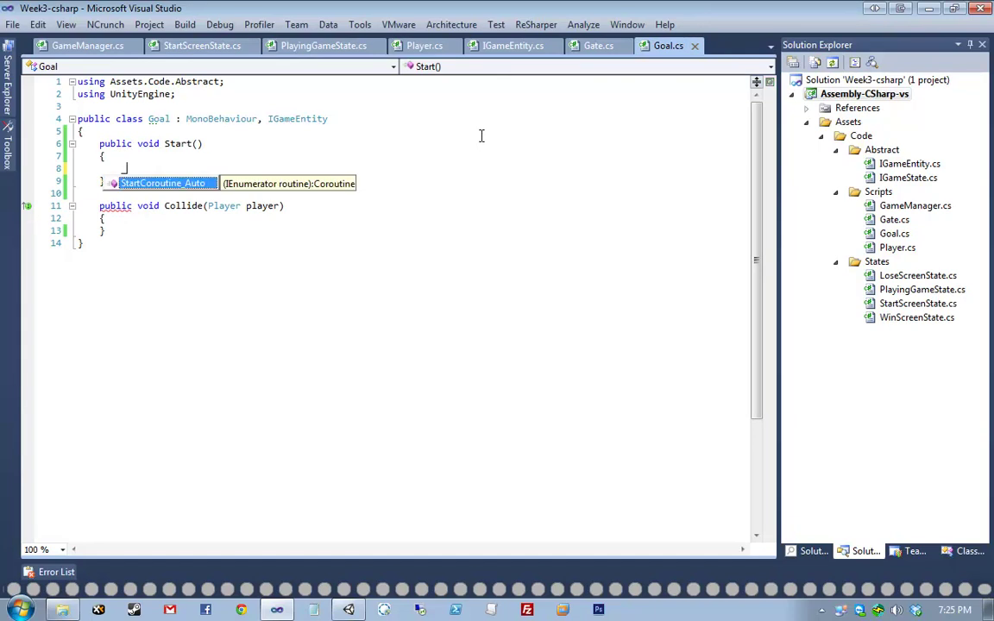
text(manager = GameObject.)
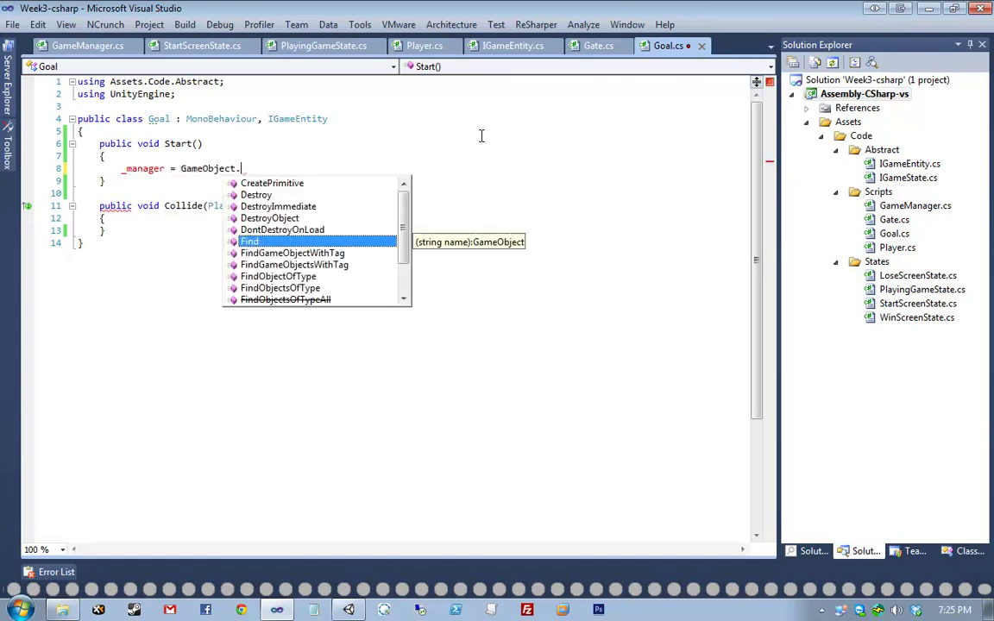
text(Find("GameManager").ge)
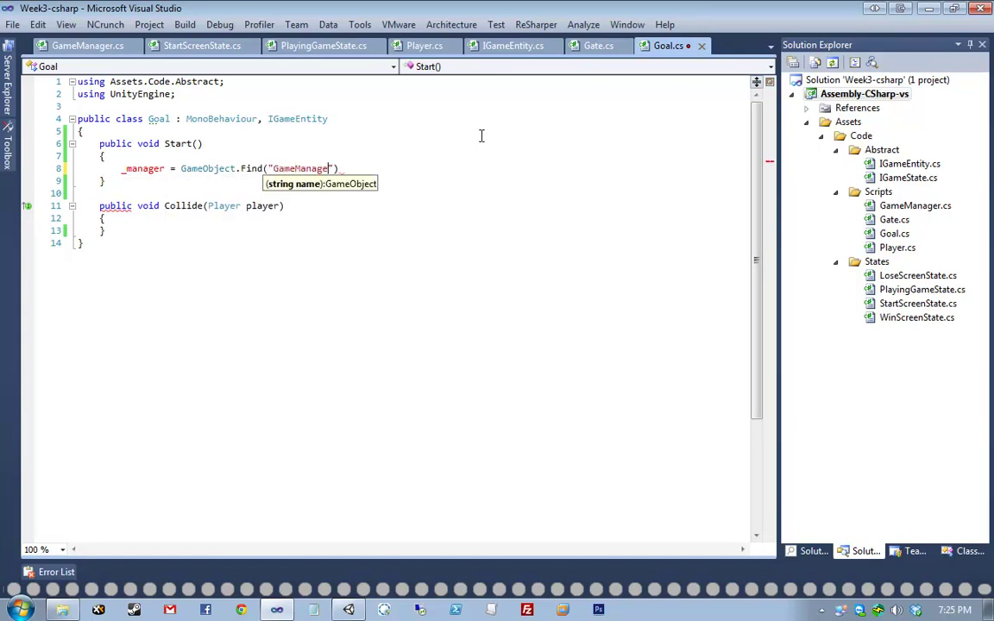
text(tcom)
key(Up)
key(Up)
key(Up)
key(Up)
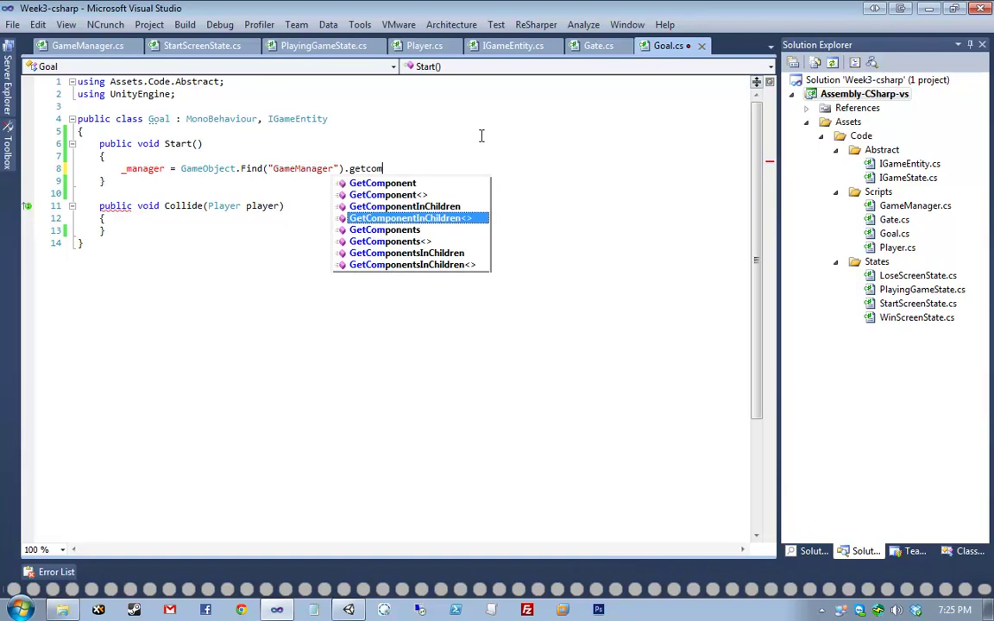
key(Tab)
text(Gam)
key(Up)
key(Tab)
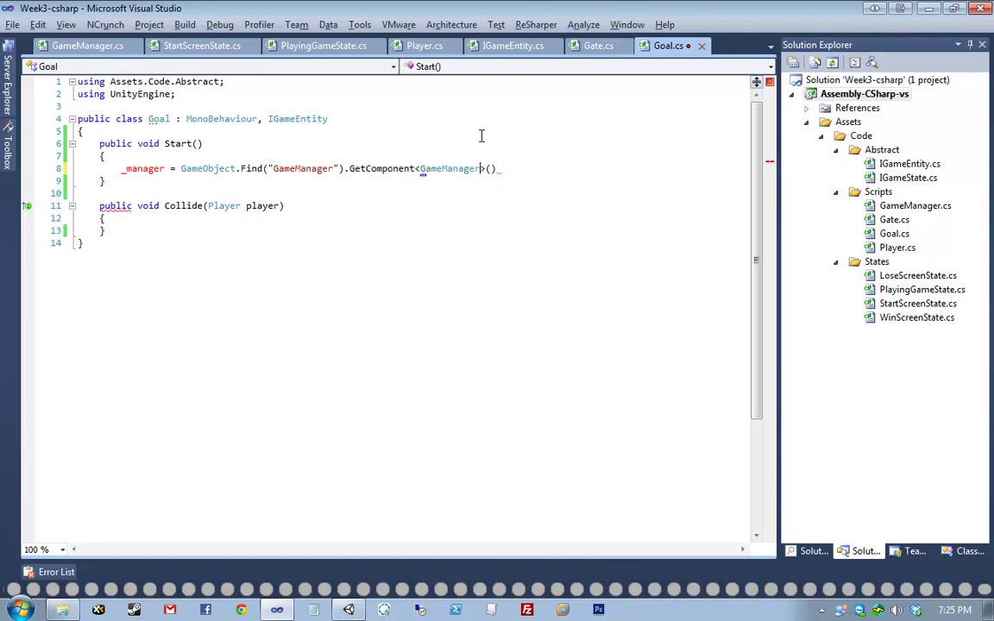
text(();()
key(Home)
key(Return)
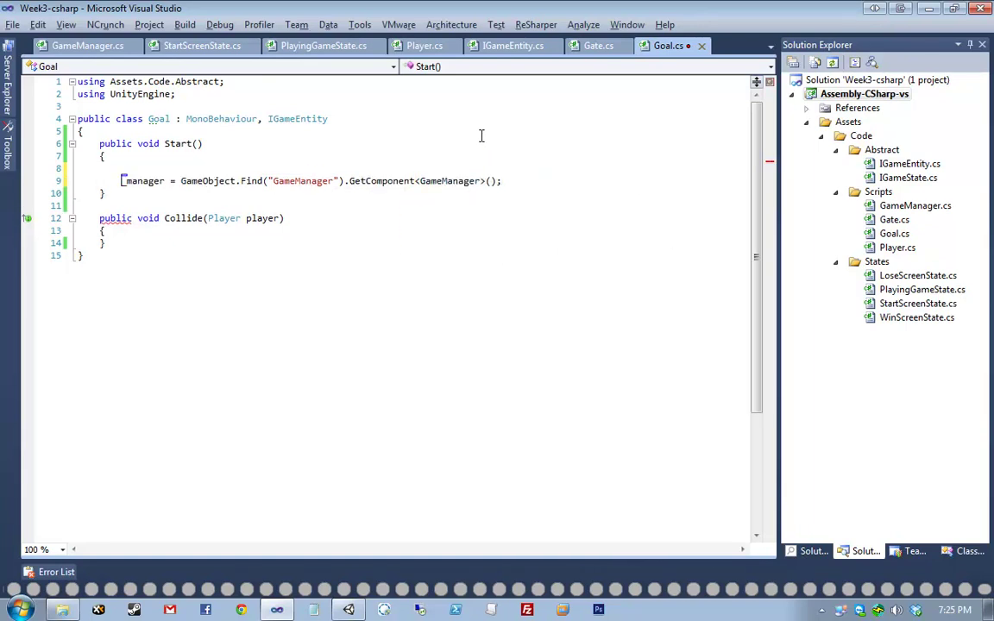
key(Escape)
key(ctrl+z)
key(alt+Return)
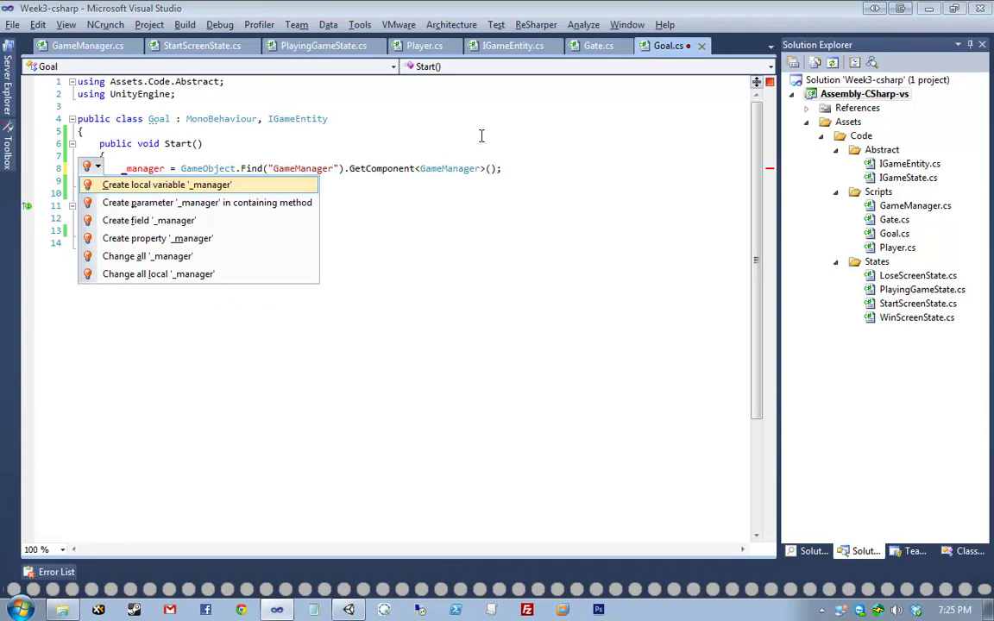
key(Down)
key(Down)
key(Return)
Step: Add _manager.PlayerPoints++ to Collide and generate the PlayerPoints property in GameManager
key(Return)
key(Down)
key(Down)
key(Down)
key(Down)
key(Down)
key(Down)
key(End)
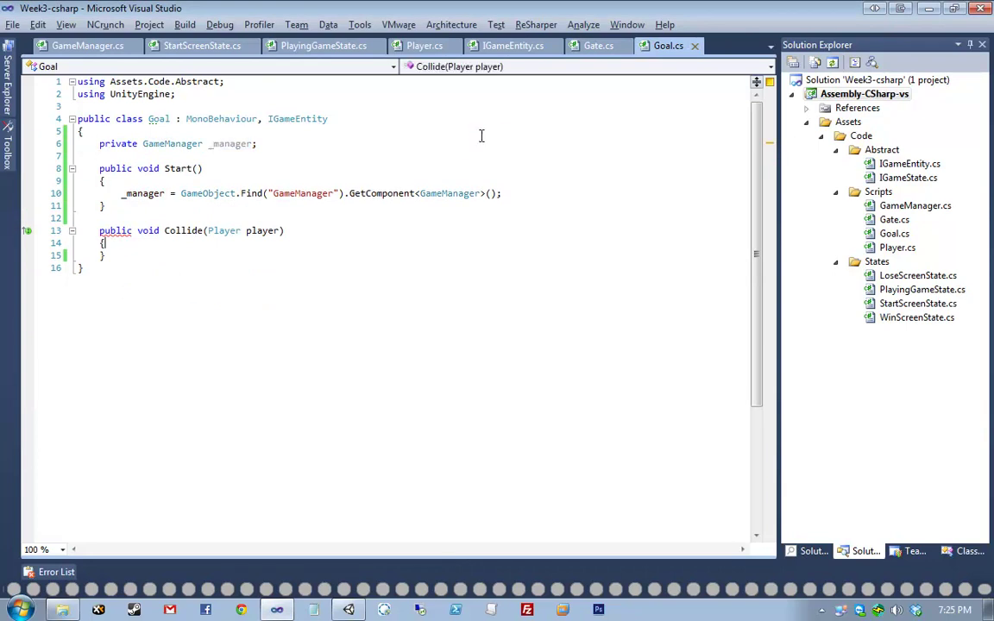
key(Return)
text(_manager.PlayerPoints++;)
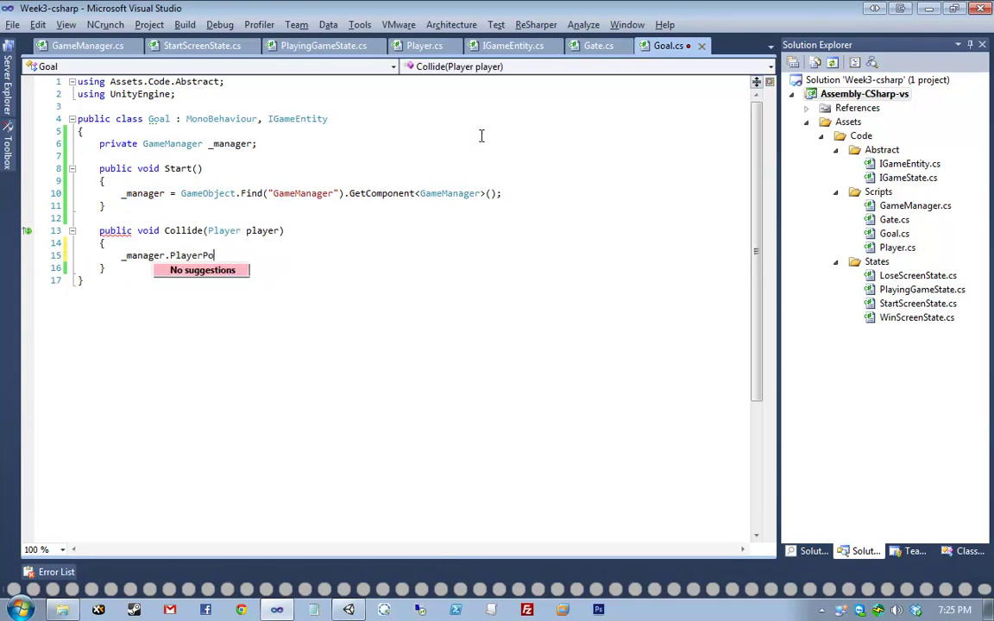
key(ctrl+Left)
key(ctrl+Left)
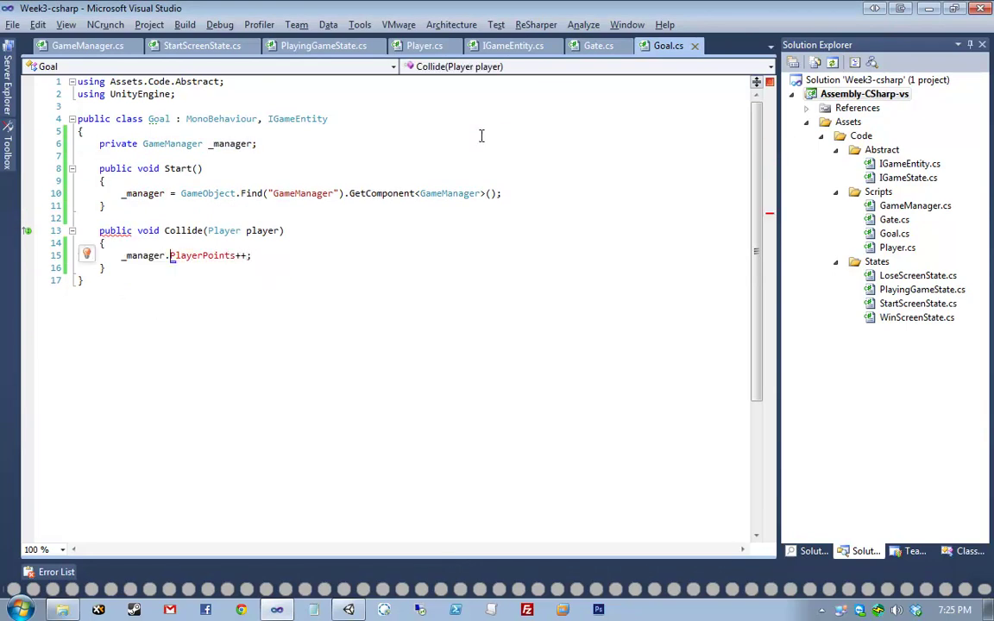
key(alt+Return)
key(Down)
key(Return)
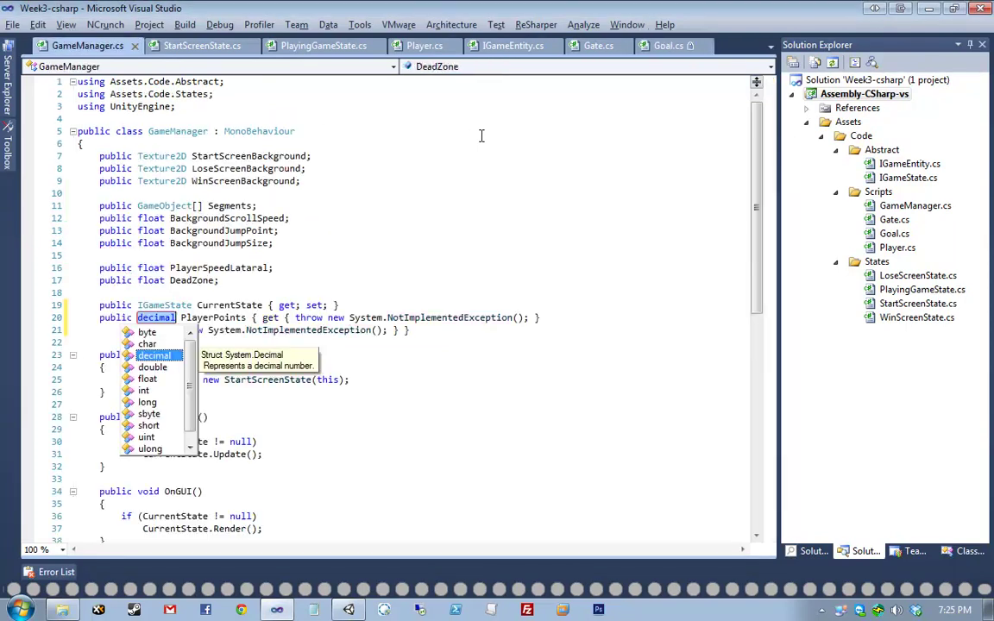
Step: In GameManager.cs, make PlayerPoints an int auto-property with { get; set; }
text(int)
key(Return)
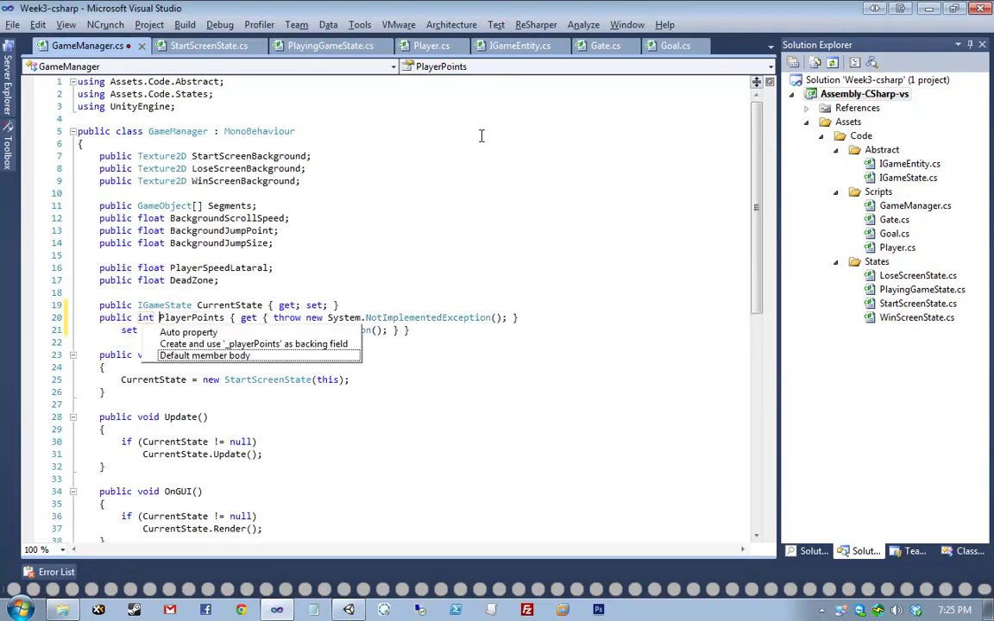
key(Escape)
key(shift+Down)
key(shift+End)
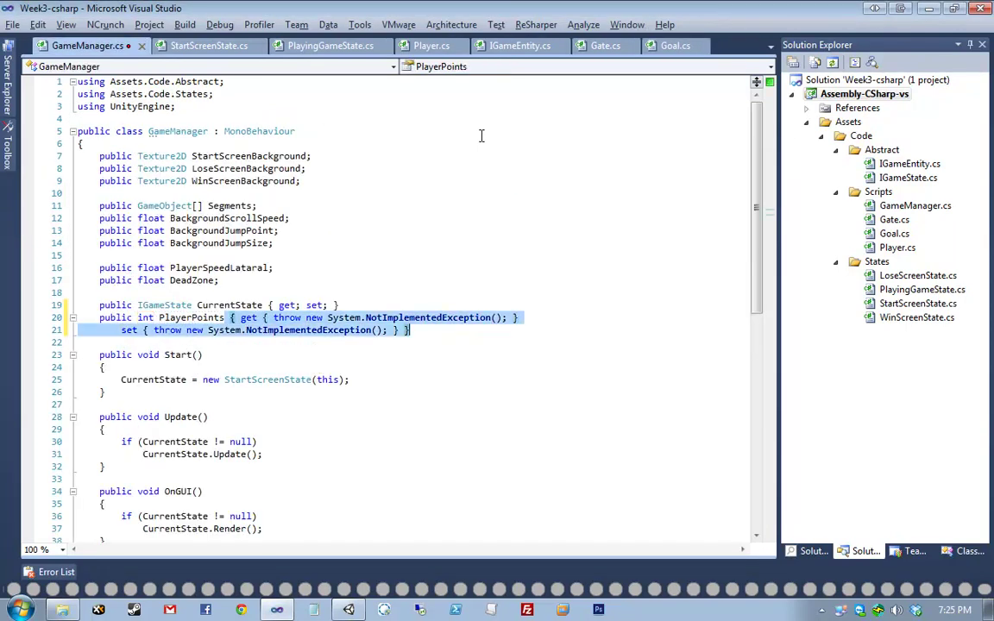
text({ get; set;)
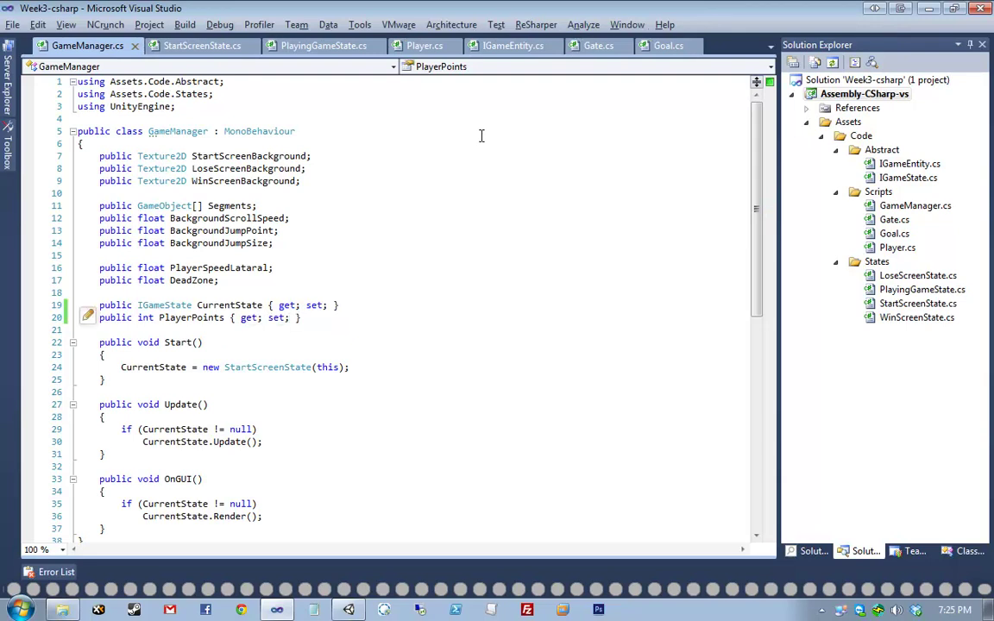
key(Home)
Step: In Goal.cs, change the PlayerPoints increment to += 10 and save
key(ctrl+Tab)
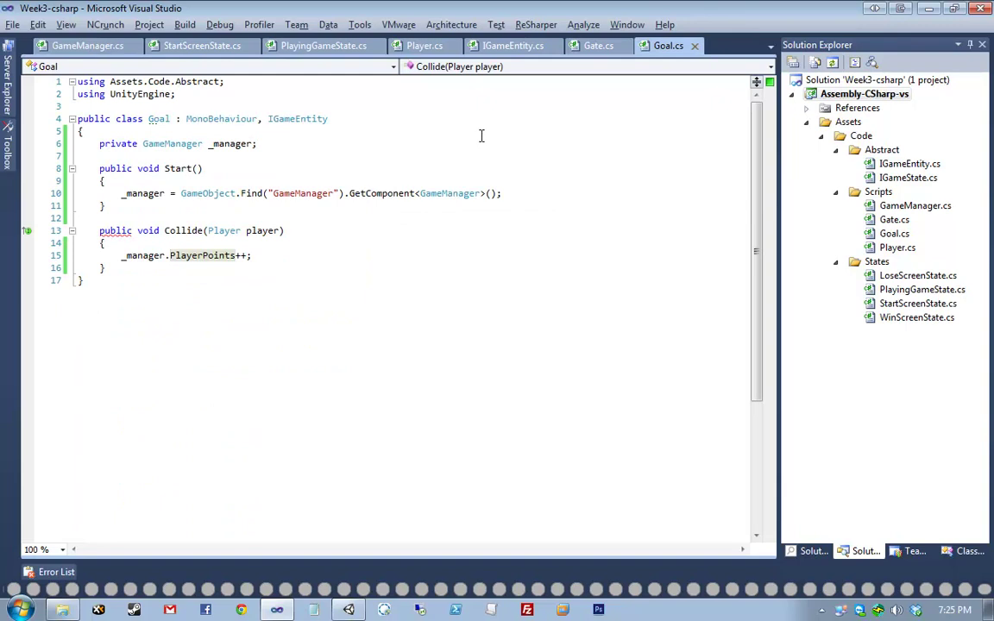
key(End)
key(Left)
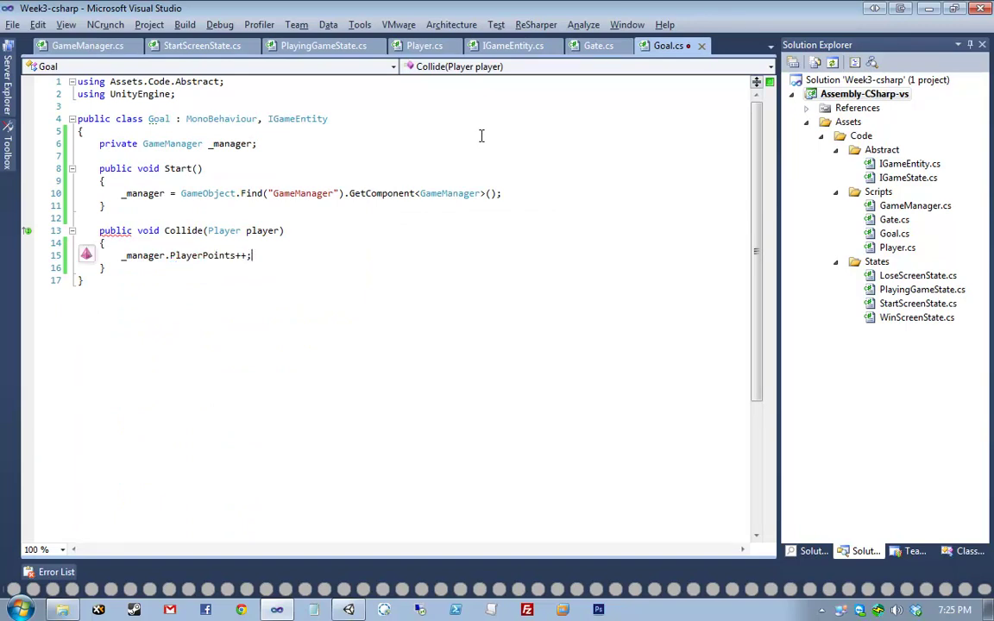
key(BackSpace)
key(BackSpace)
text(+= 10)
key(ctrl+s)
Step: Open PlayingGameState via Go to Type and start a new line in Render
key(ctrl+t)
text(play)
key(Down)
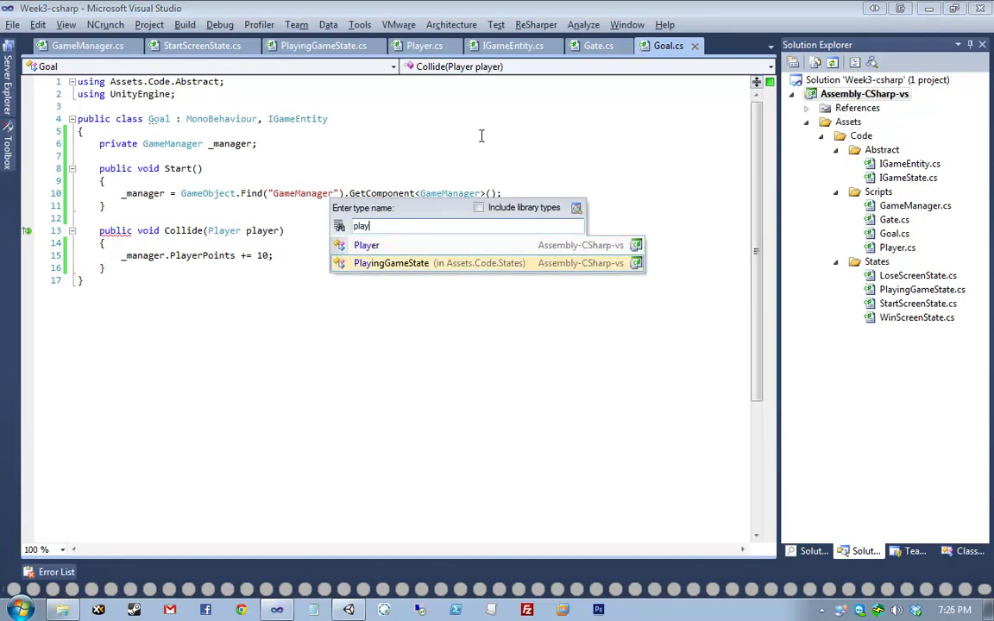
key(Return)
key(alt+Down)
key(alt+Down)
key(alt+Down)
key(alt+Down)
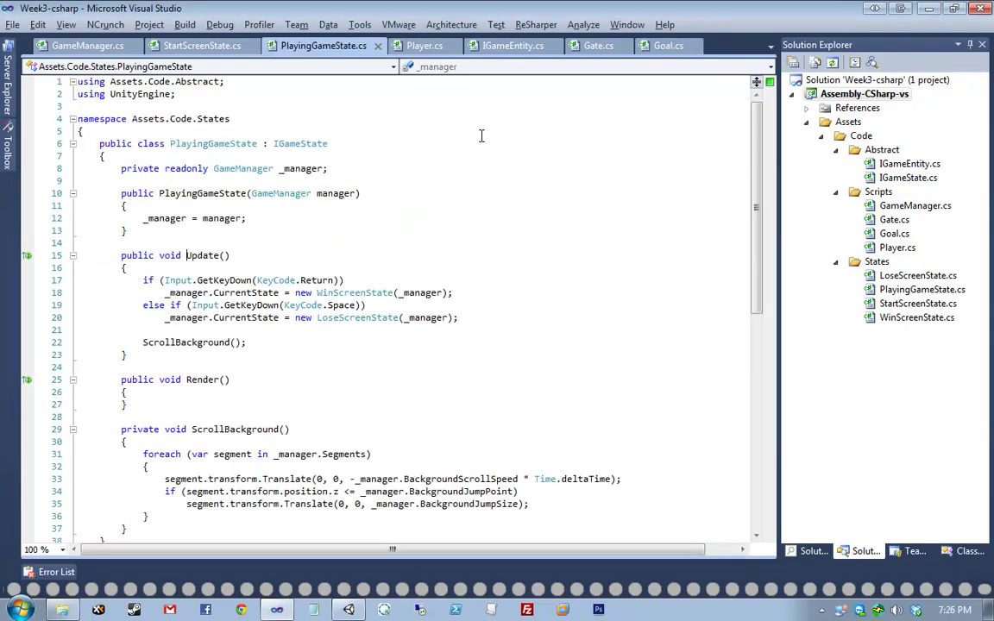
key(Down)
key(End)
key(Return)
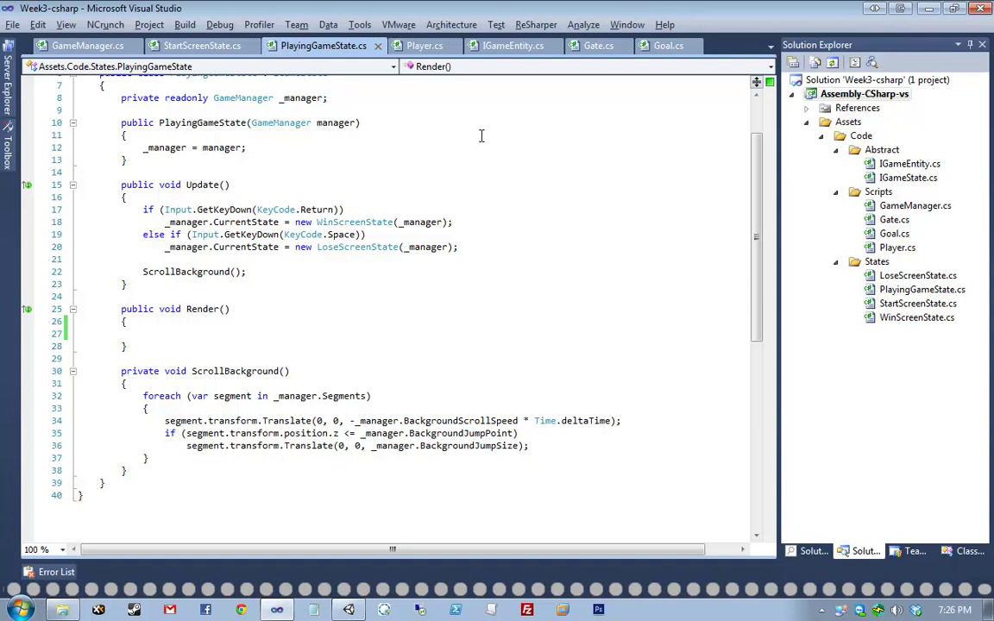
Step: Add GUI.Label at Rect(0, 0, 300, 20) showing "Points: {0}" with _manager.PlayerPoints, and save
text(GU)
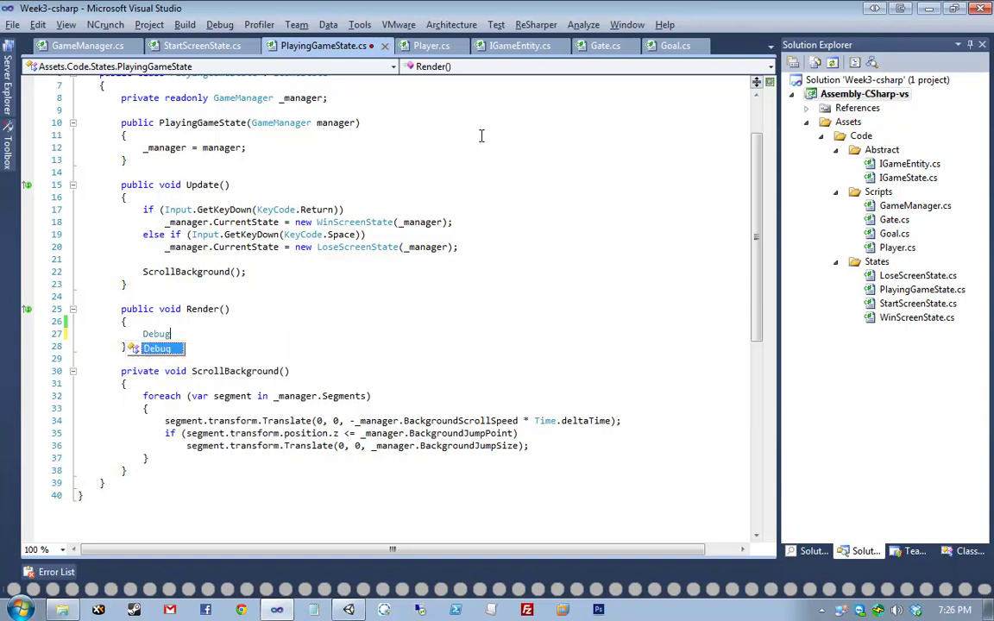
key(BackSpace)
key(BackSpace)
text(GUI.)
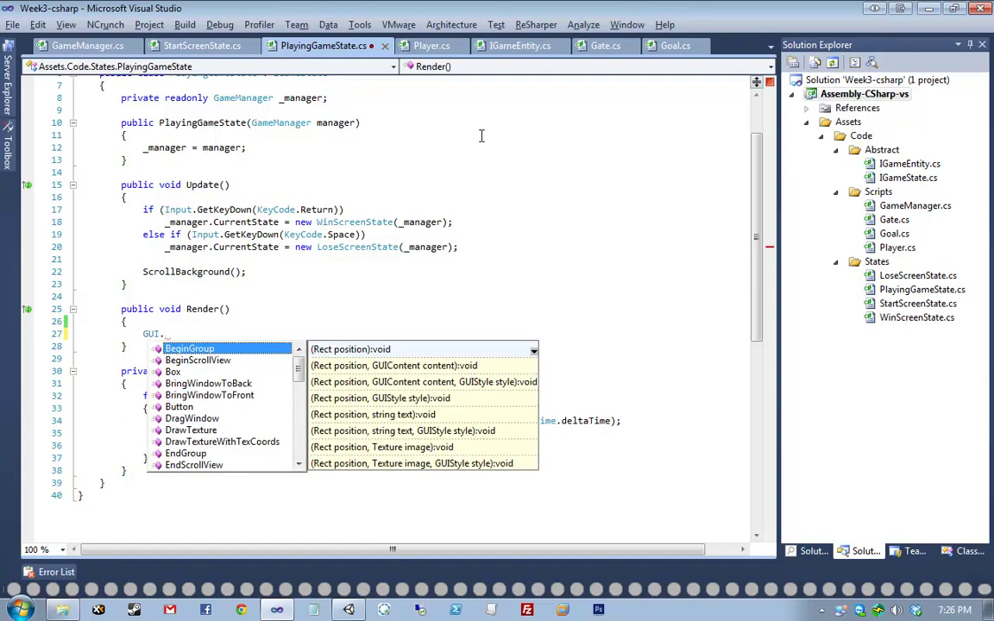
text(Label(new Rect()
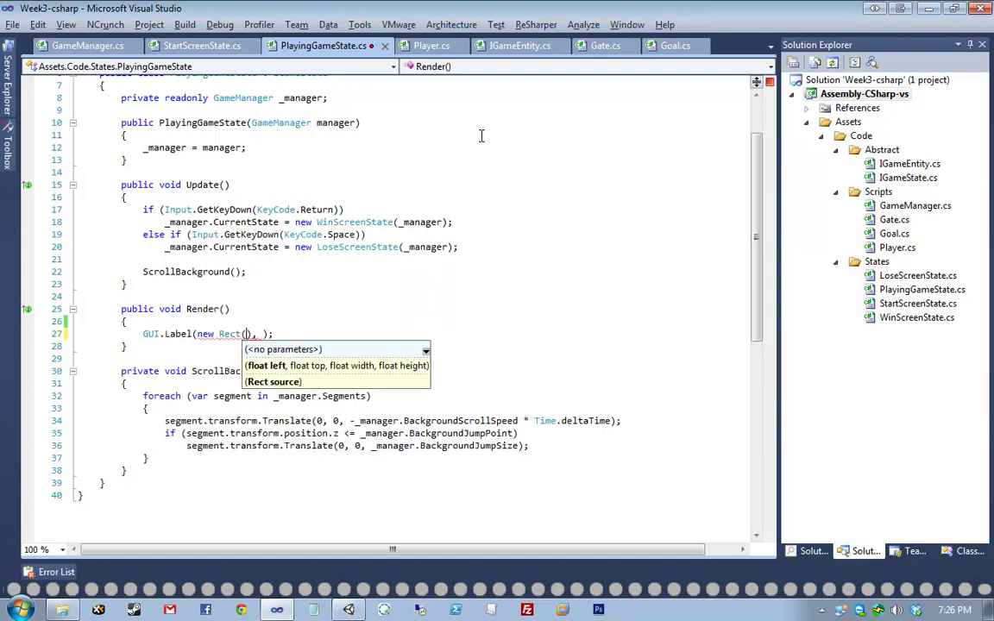
text(0, 0, )
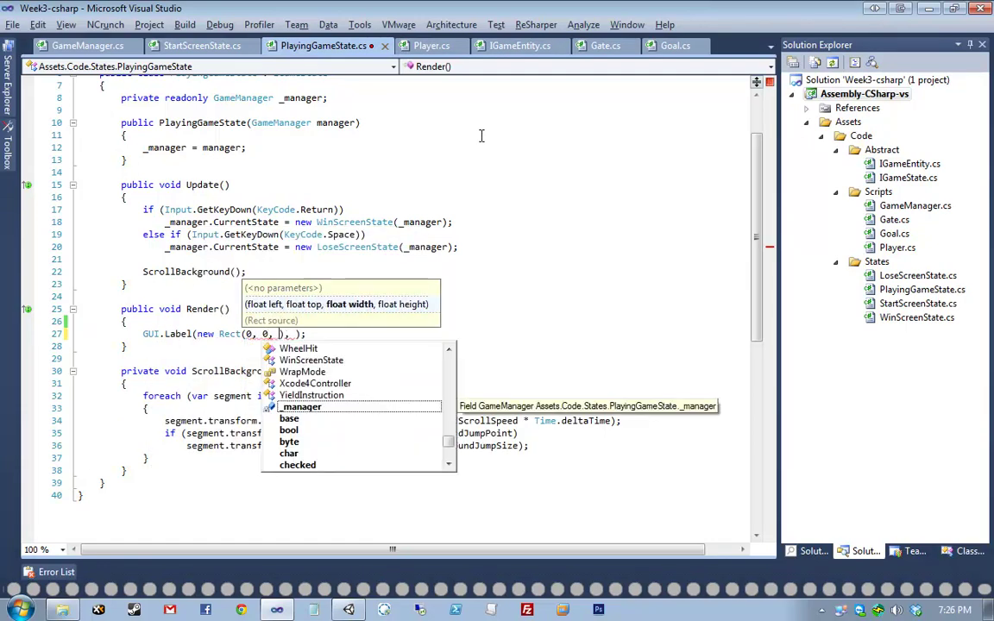
text(300, 20)
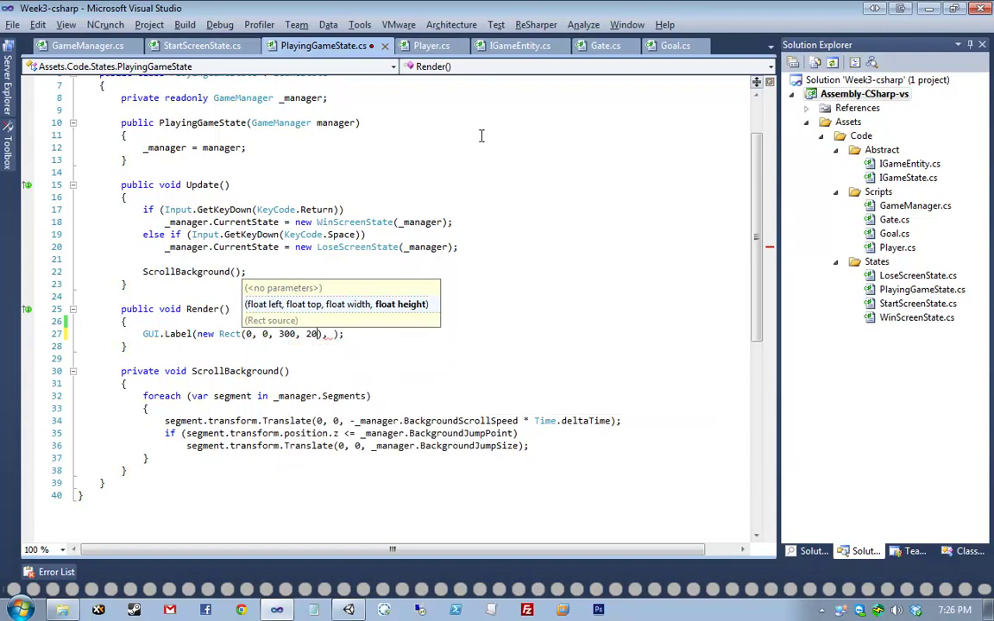
key(Tab)
text(, string.Format("Points: {)
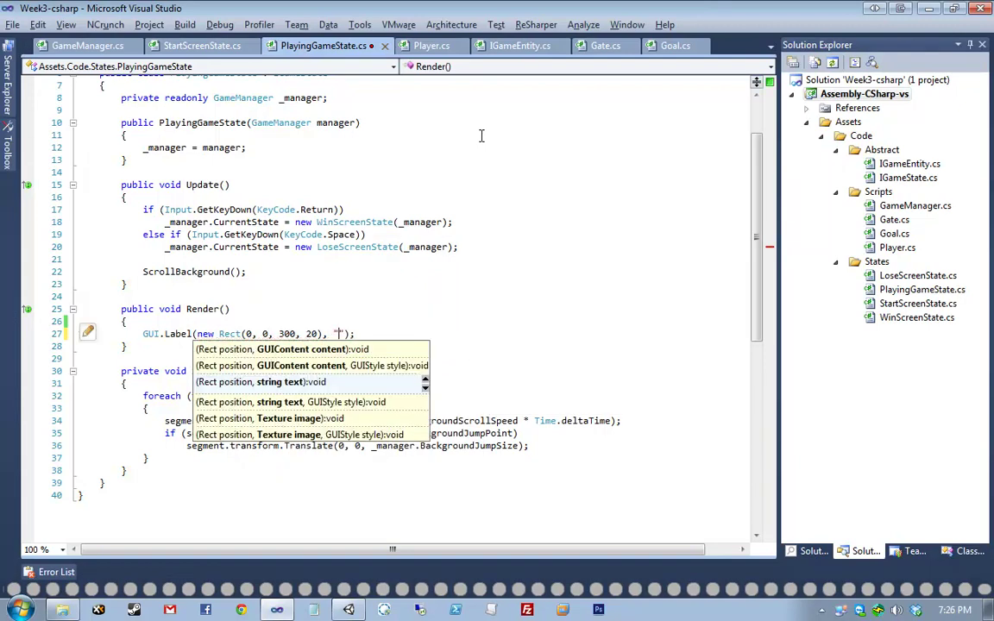
text(0})
key(alt+Return)
key(Return)
text(_manager.)
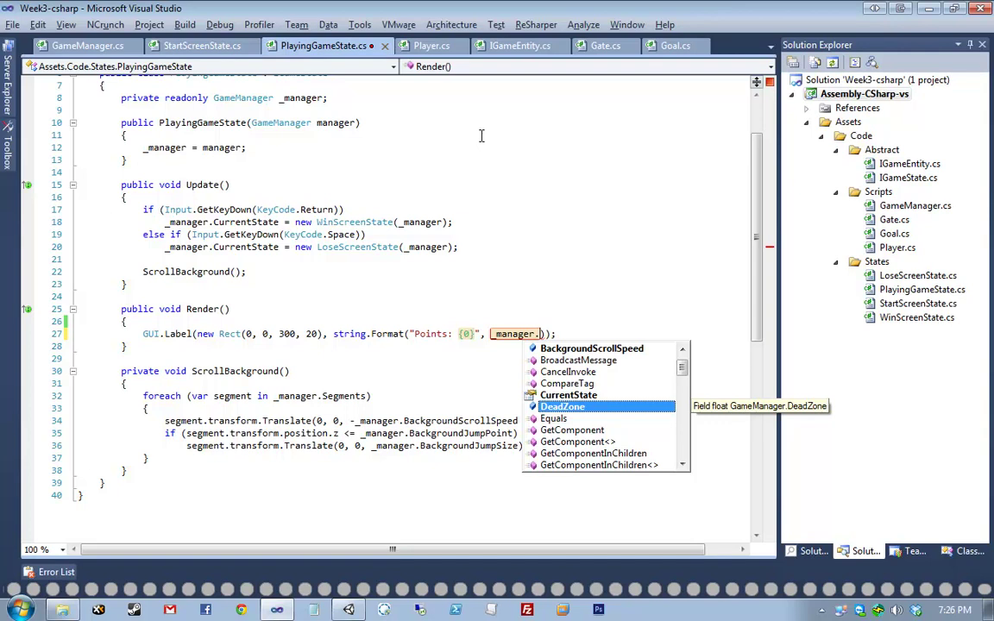
text(player)
key(Return)
key(ctrl+s)
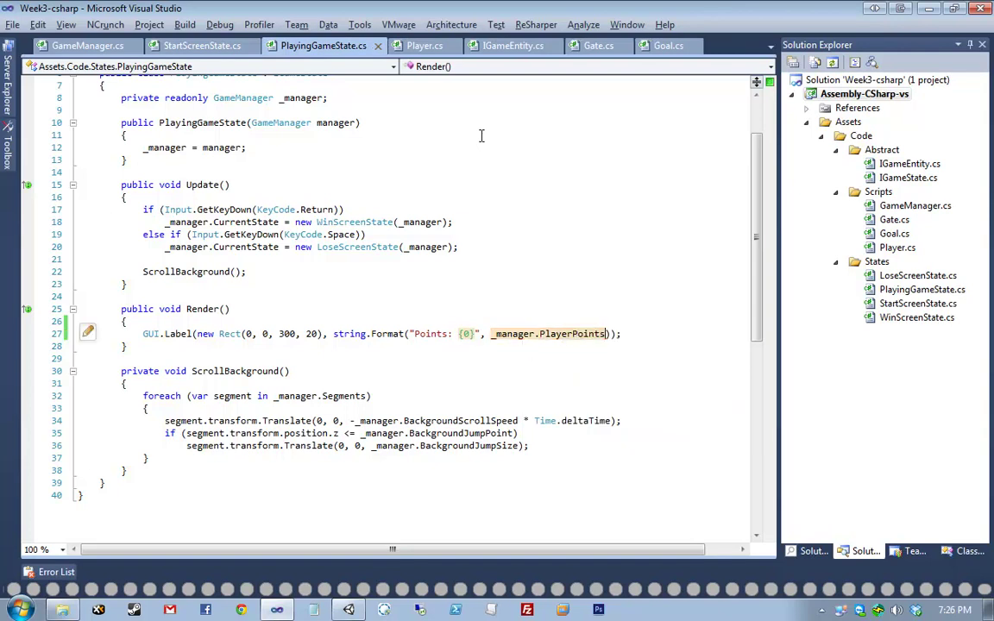
key(Up)
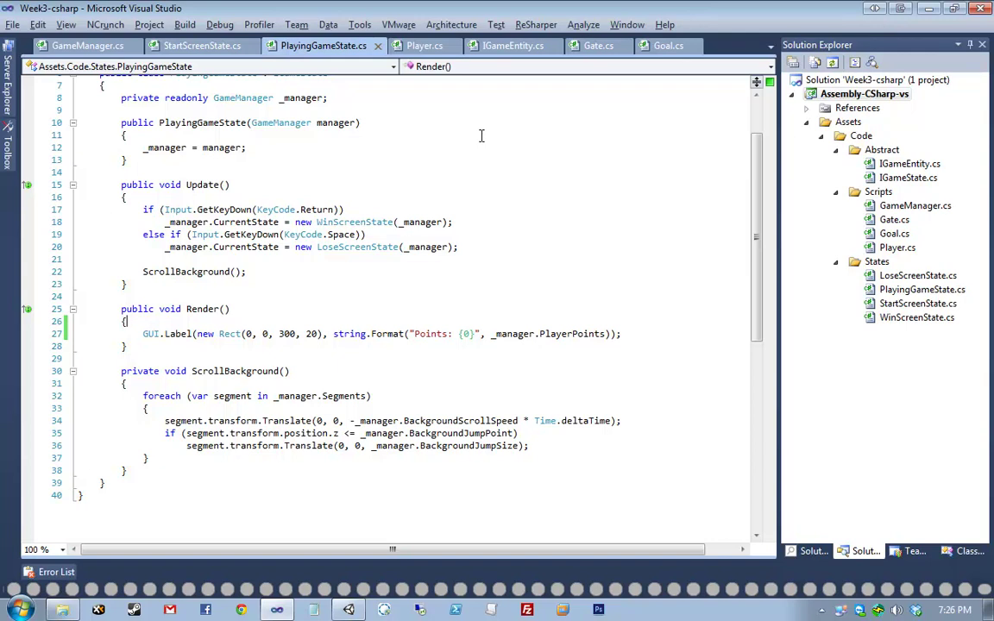
Step: Play the game in Unity, fly through gates until Points reads 20, then stop
key(alt+Tab)
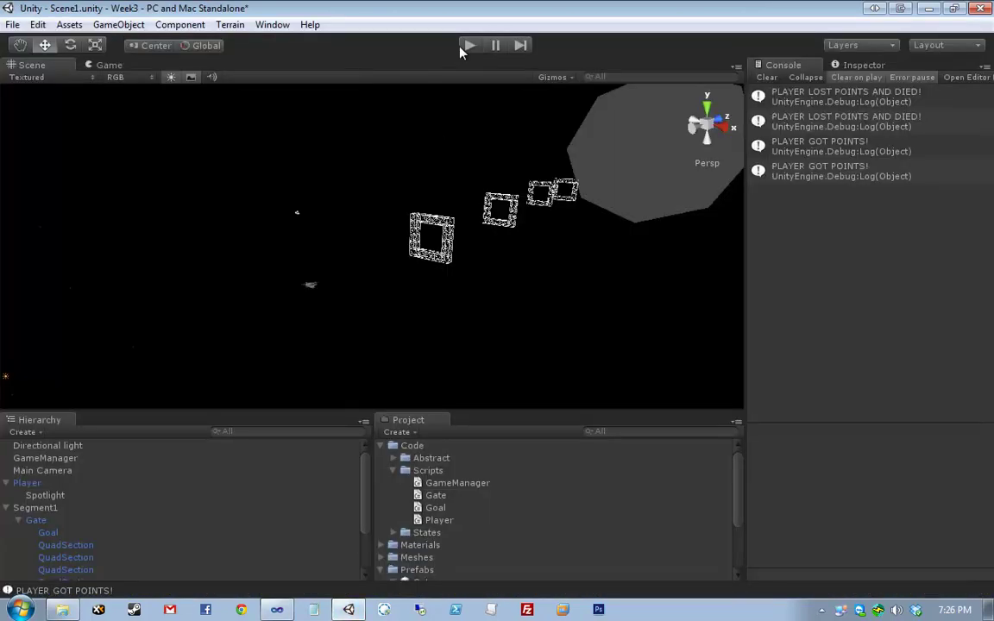
key(ctrl+p)
key(space)
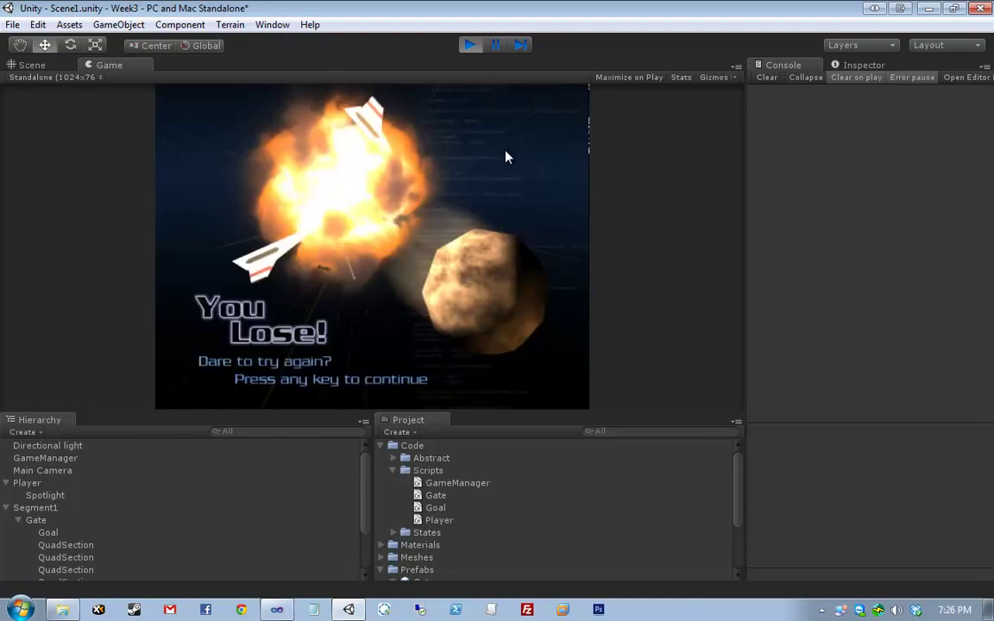
key(space)
key(space)
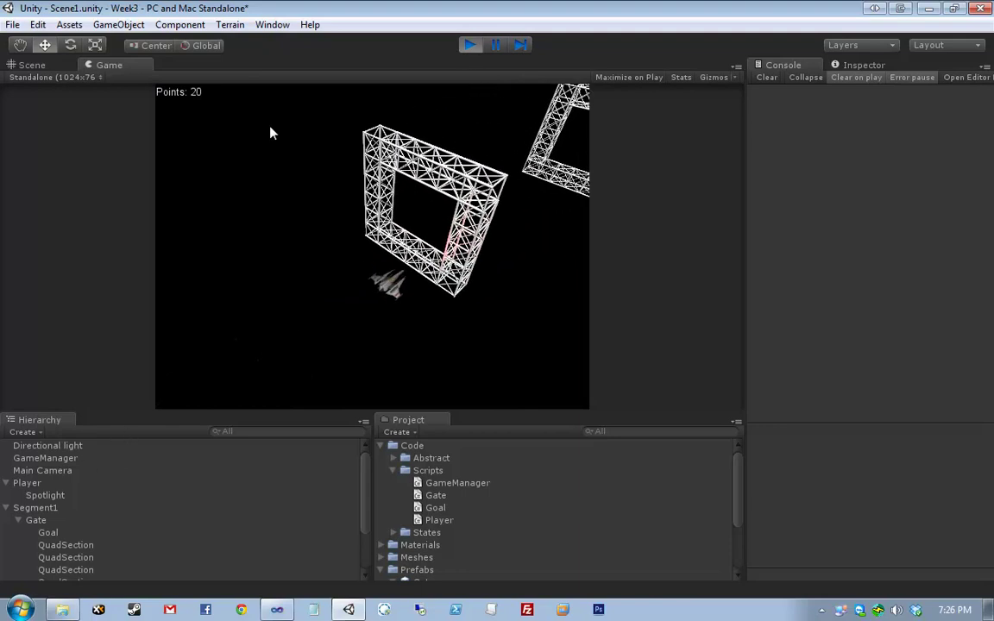
click(469, 47)
Step: Set the GameManager's Background Scroll Speed to 50 in the Inspector
click(80, 459)
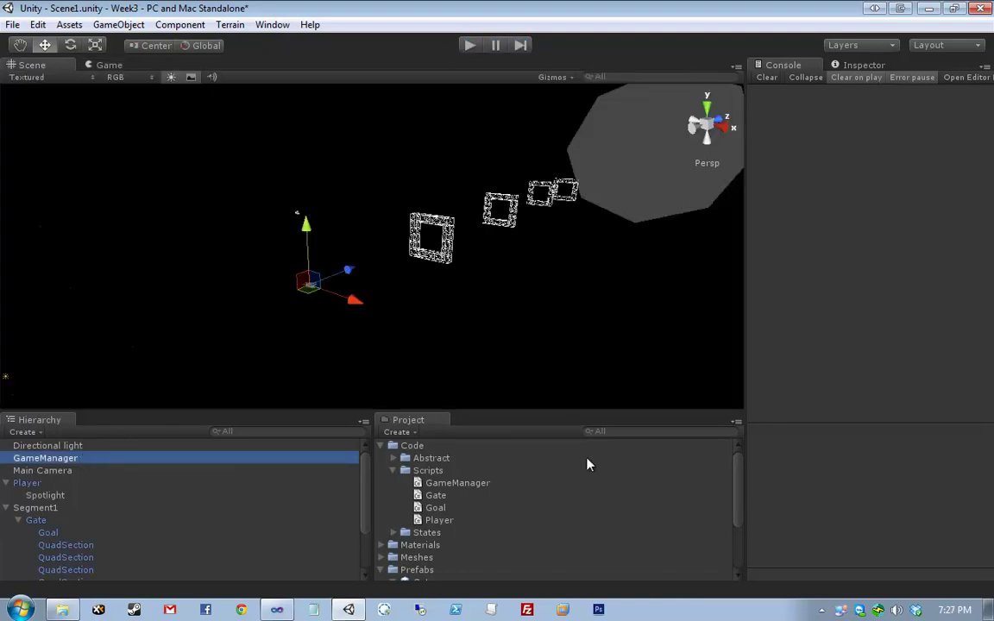
click(854, 66)
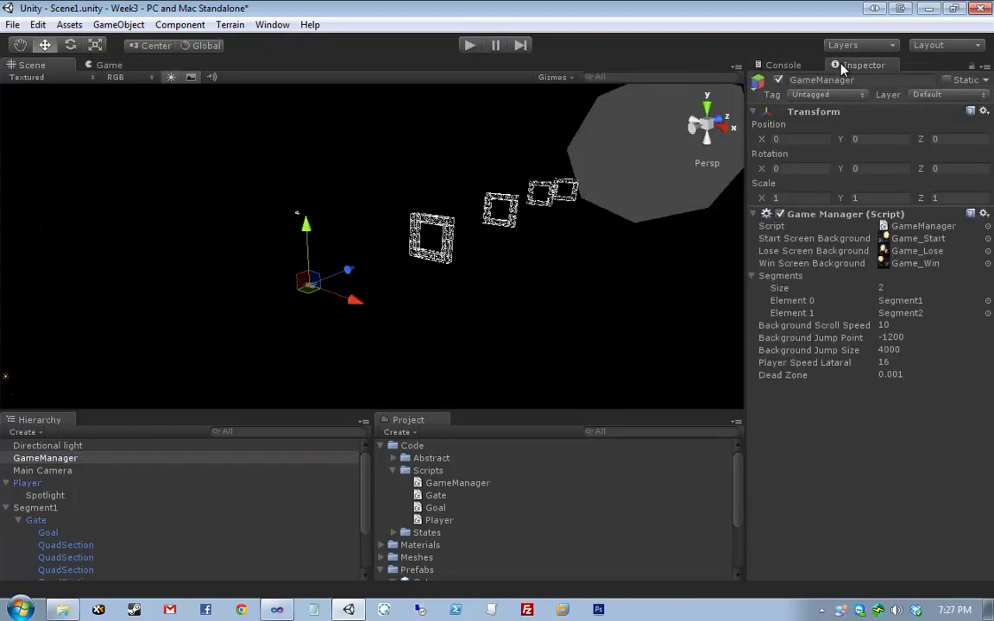
click(910, 324)
text(50)
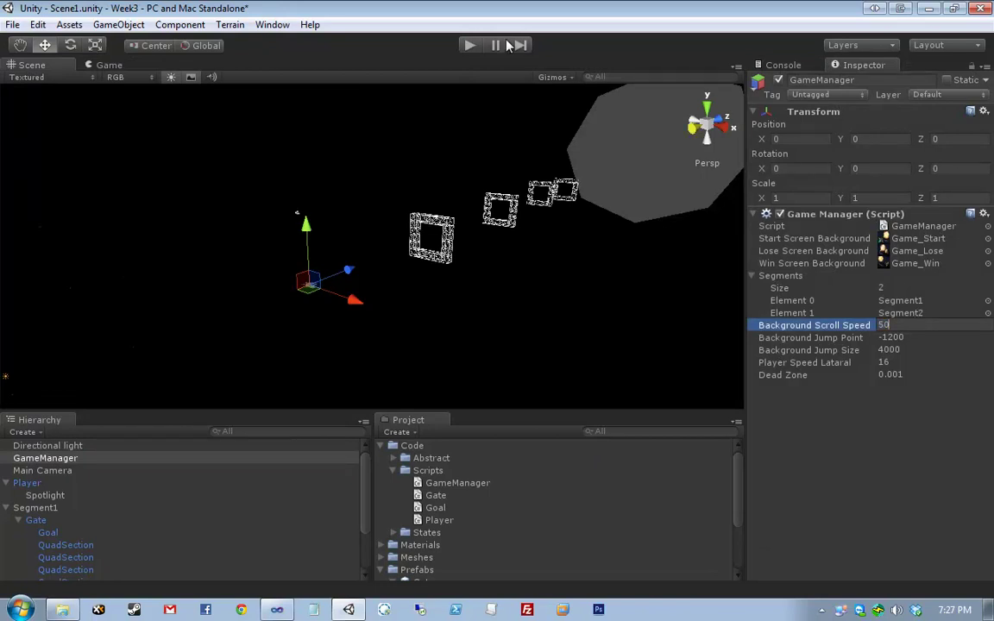
Step: Play-test the game at the faster scroll speed, then stop
click(468, 45)
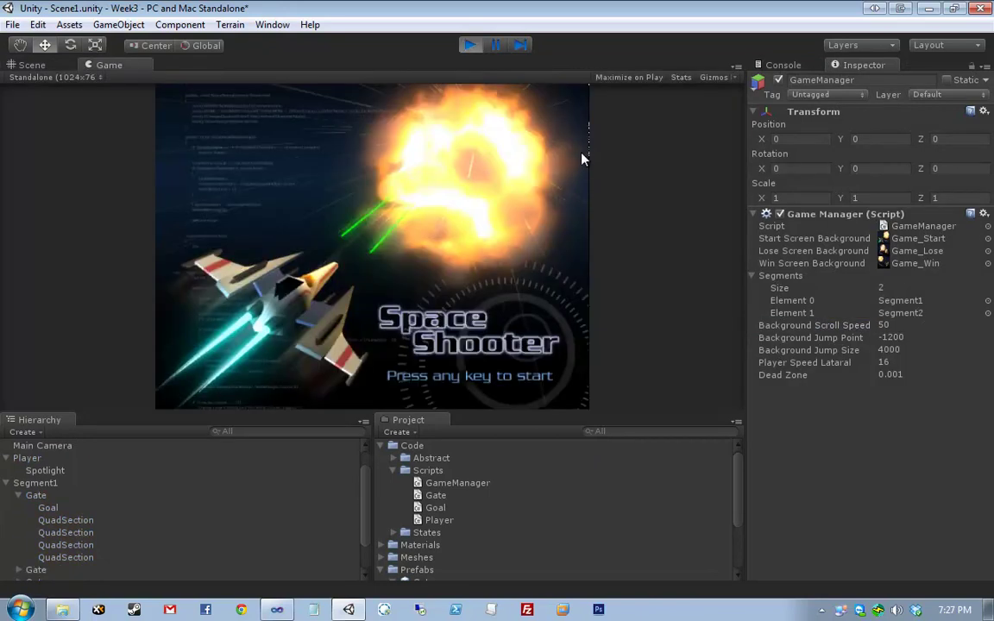
click(522, 136)
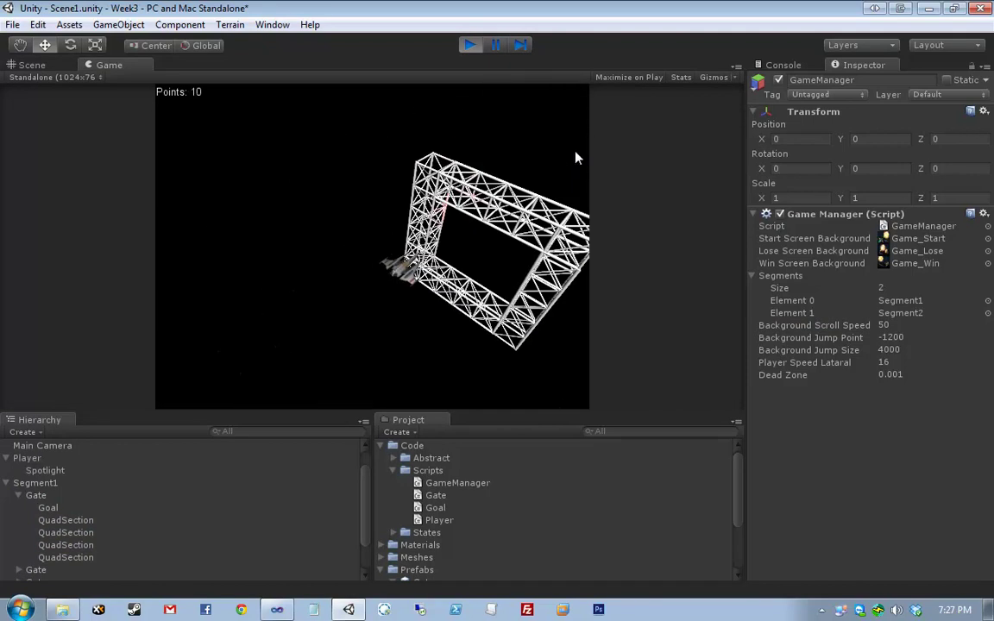
click(469, 45)
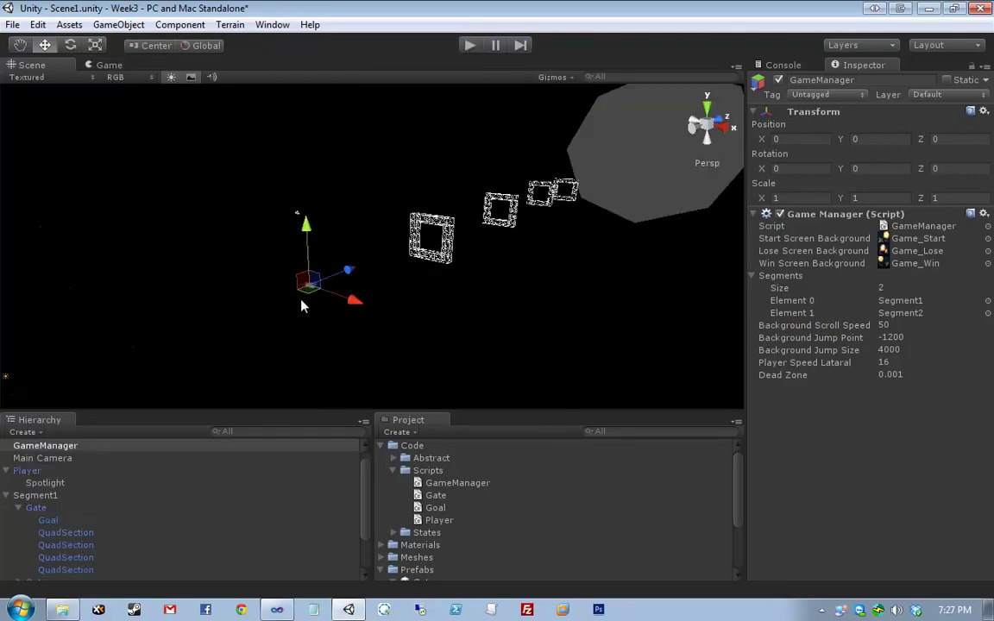
Step: Switch the scene to Top view, select the starfield cylinder, and run a quick play-test
click(705, 110)
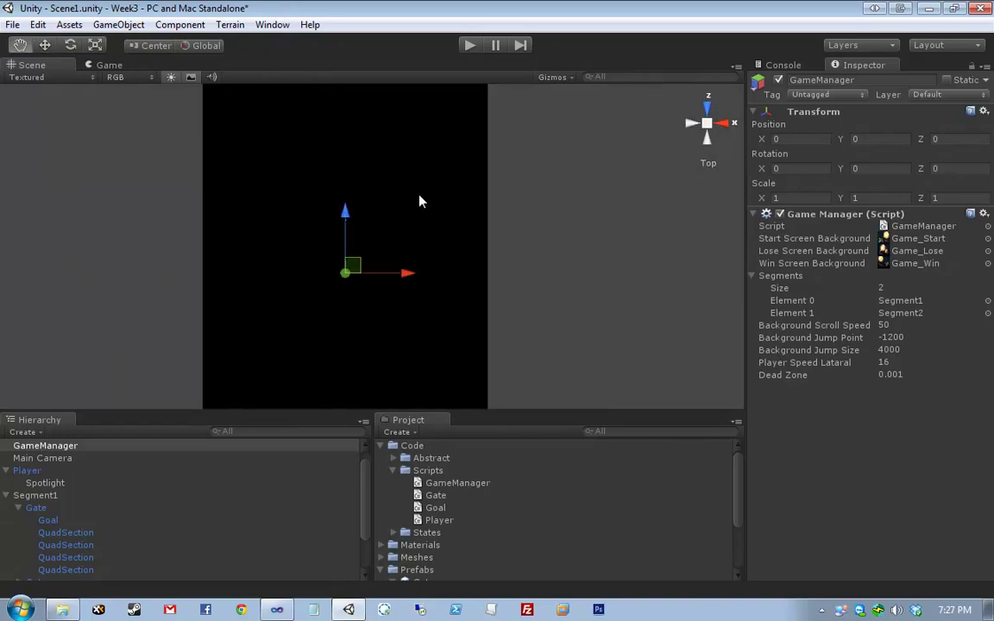
click(417, 214)
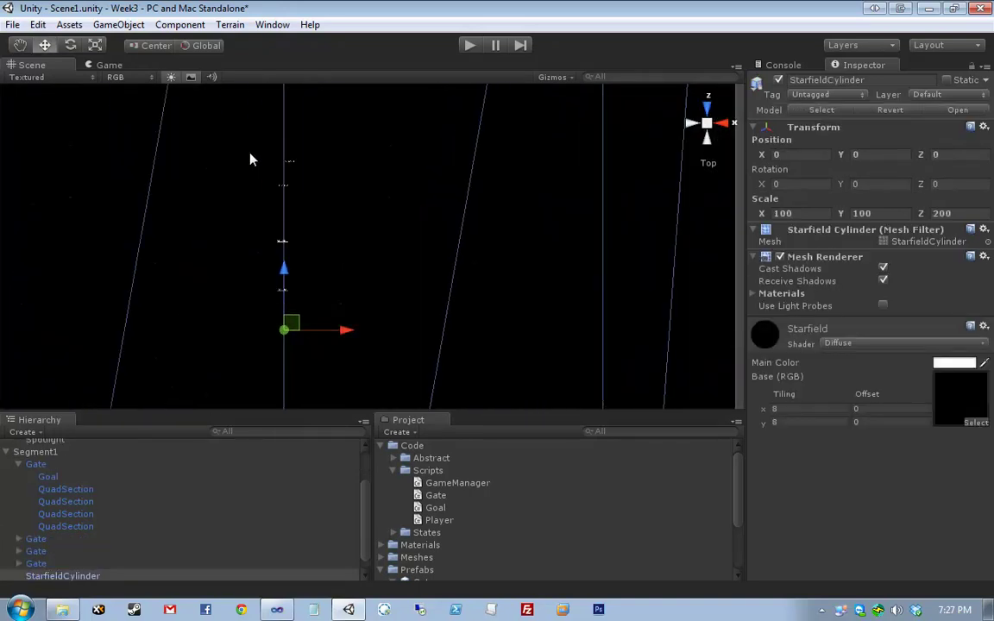
click(470, 45)
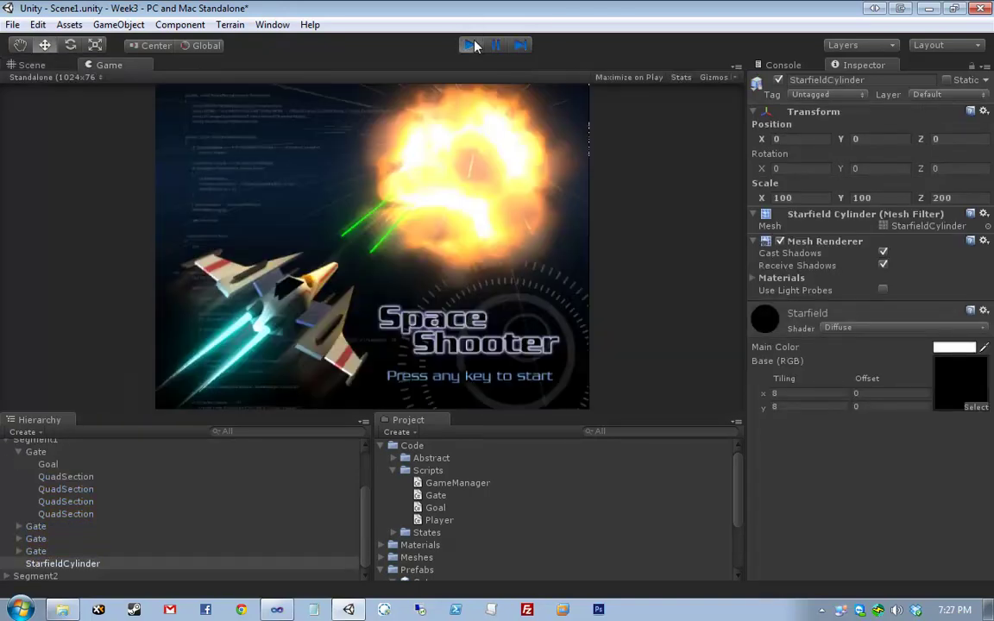
key(space)
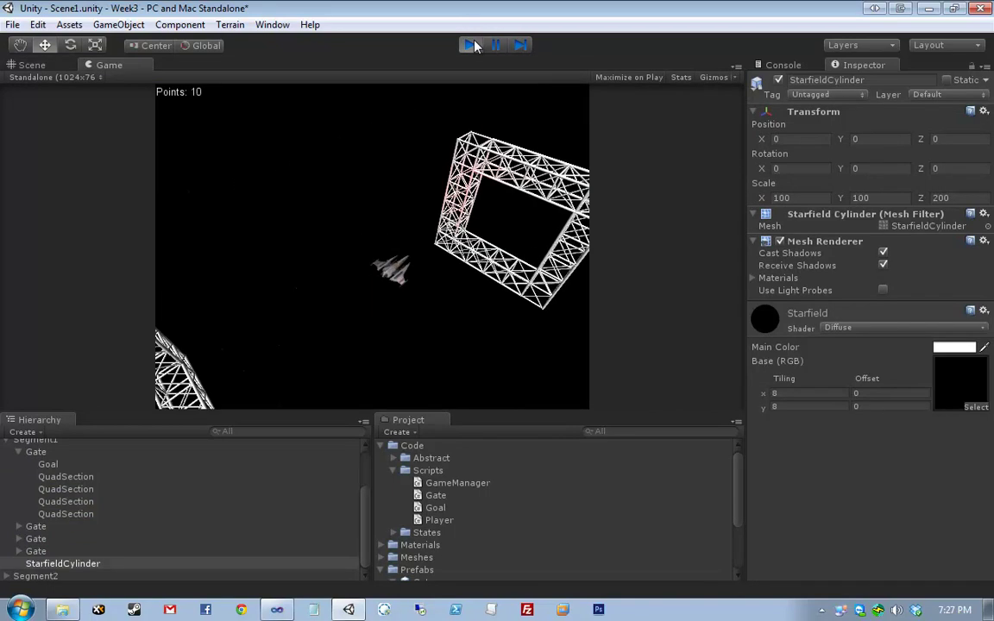
click(472, 44)
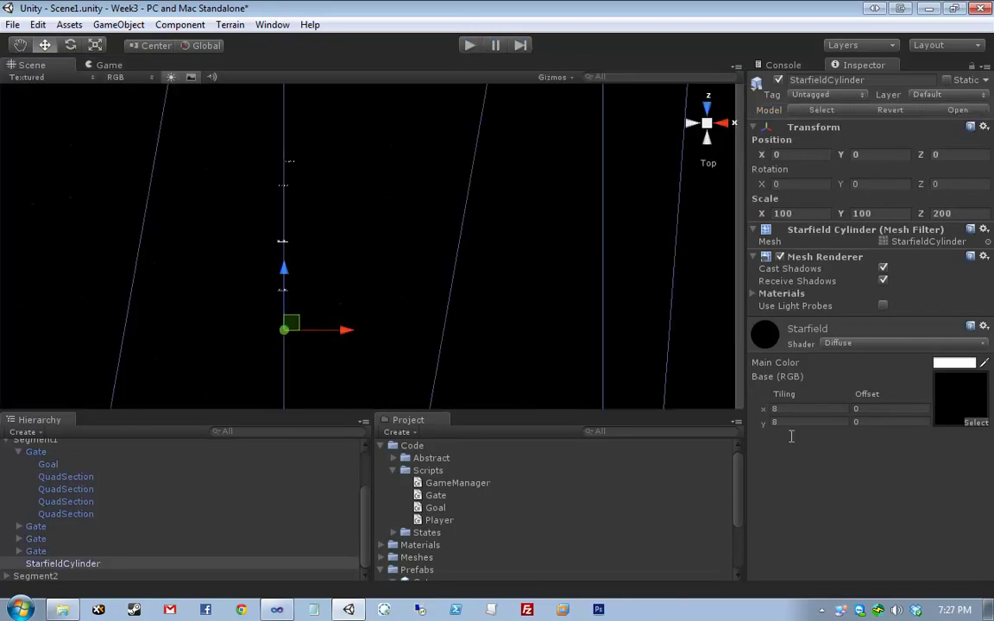
Step: Collapse the Segment1 and Player groups in the Hierarchy and select GameManager
scroll(93, 460, up, 3)
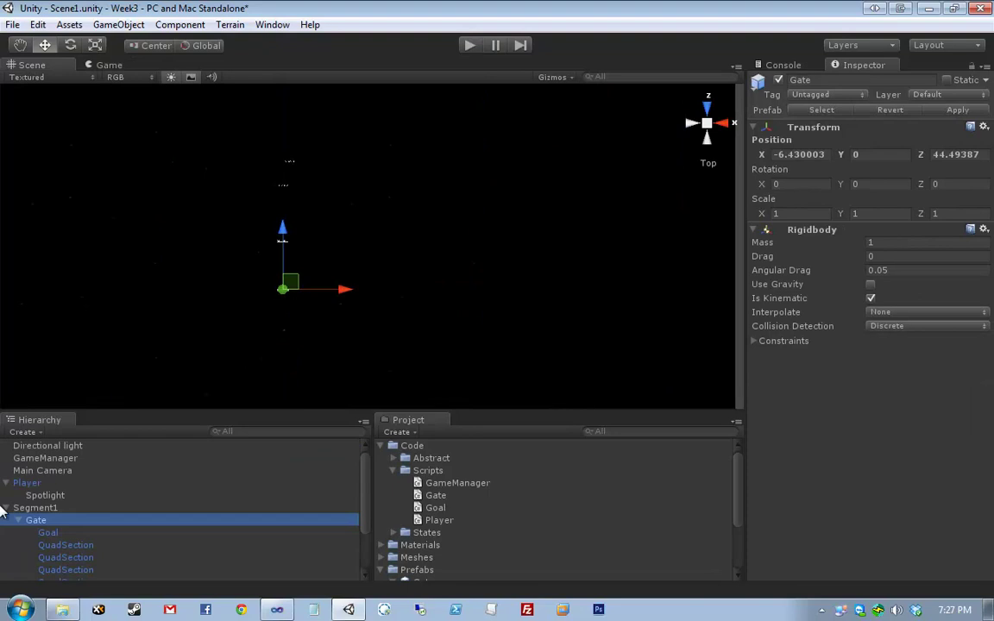
click(7, 507)
click(7, 484)
click(94, 450)
click(91, 459)
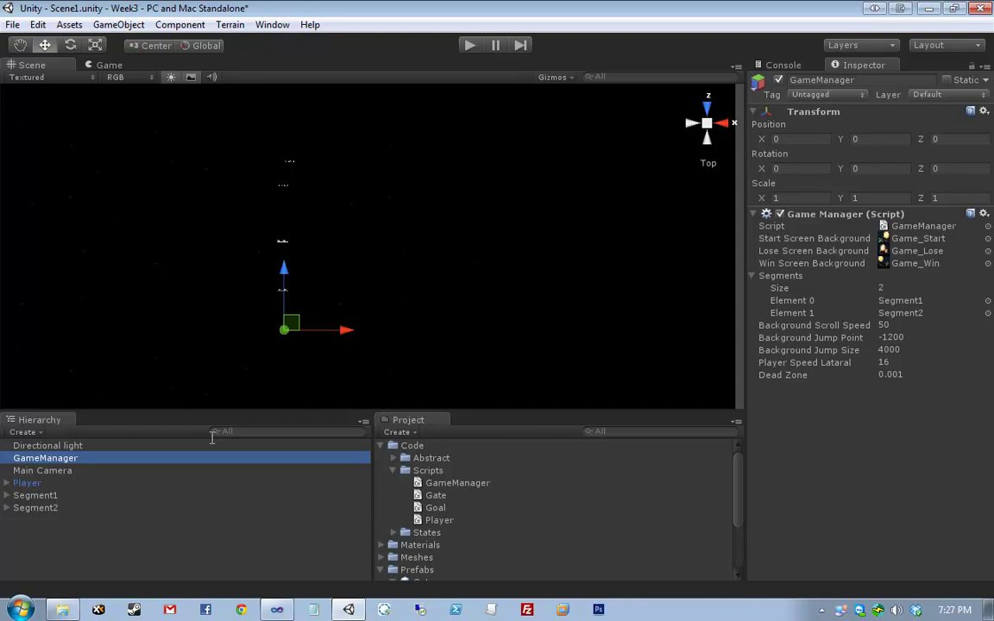
Step: Select only the StarfieldCylinder, showing scale 100, 100, 200 and its Starfield material
drag(206, 142, 223, 128)
click(421, 354)
click(268, 235)
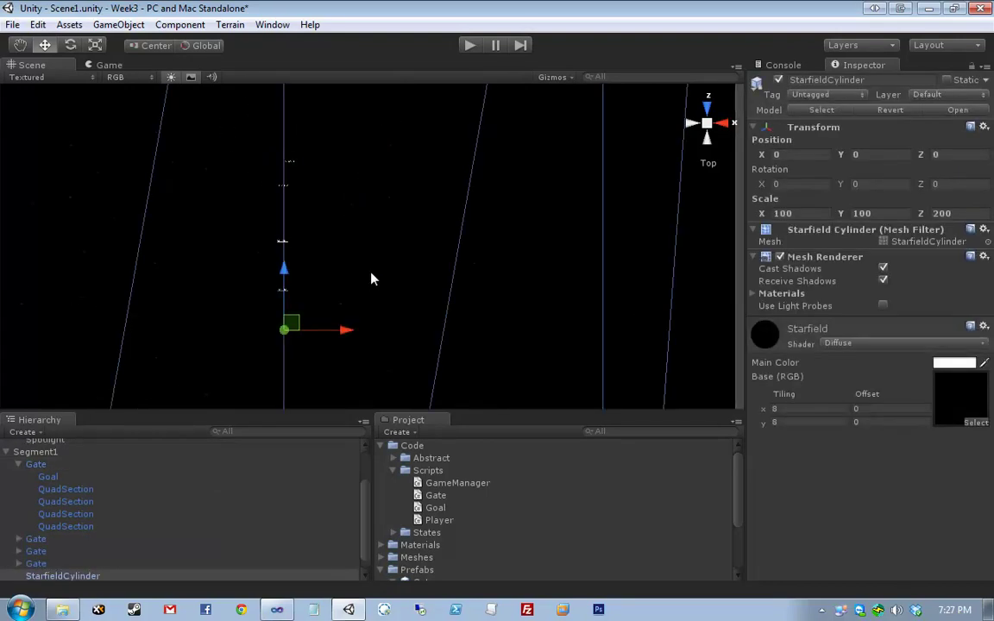
click(18, 464)
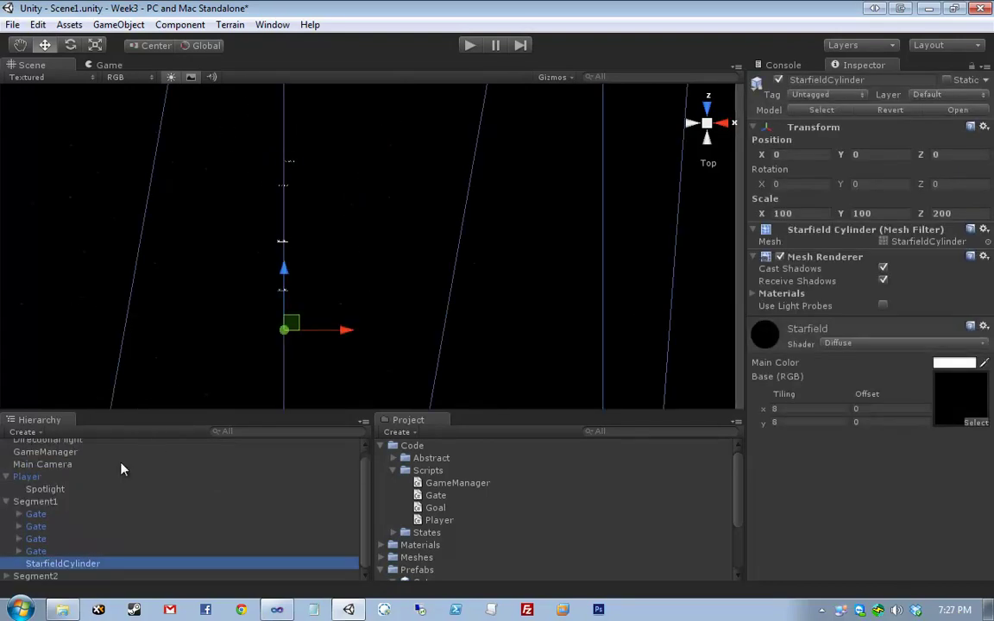
scroll(163, 501, up, 1)
click(6, 483)
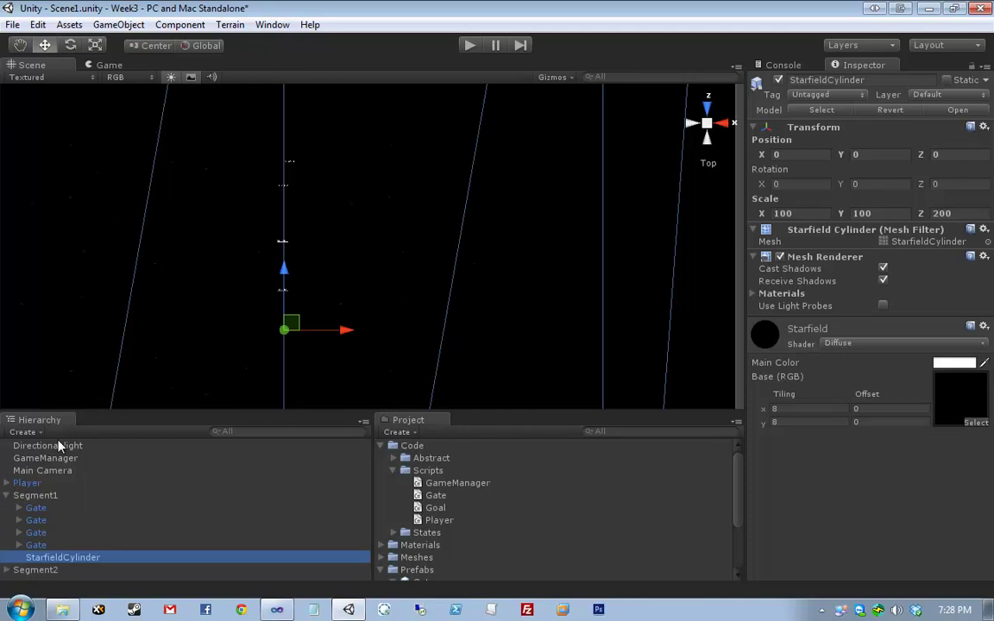
Step: Collapse Segment1 in the Hierarchy to show only top-level objects
click(6, 496)
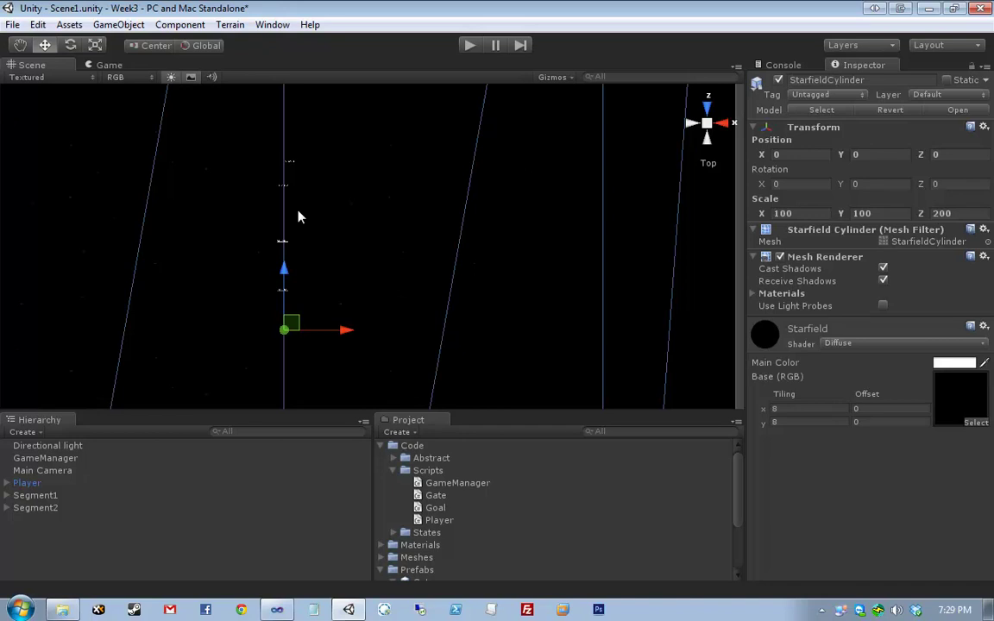
scroll(357, 268, down, 5)
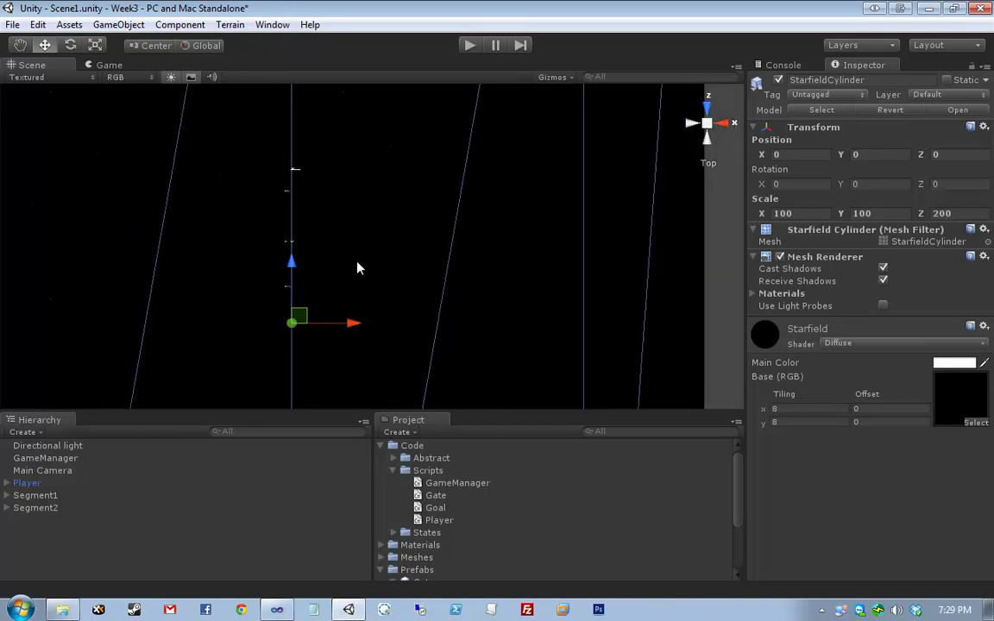
alt+drag(575, 226, 271, 108)
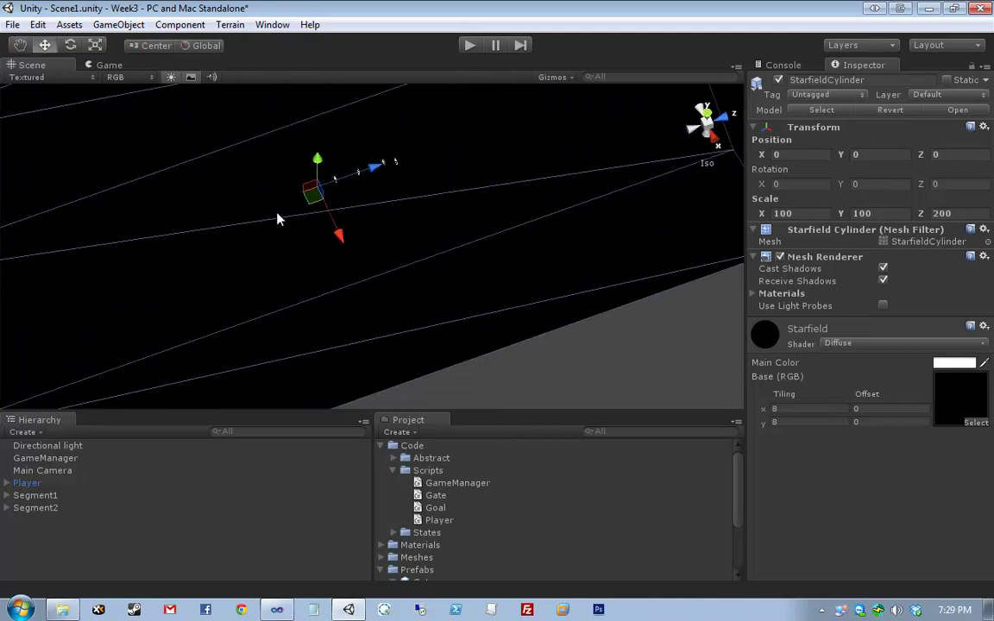
middle_drag(274, 213, 285, 224)
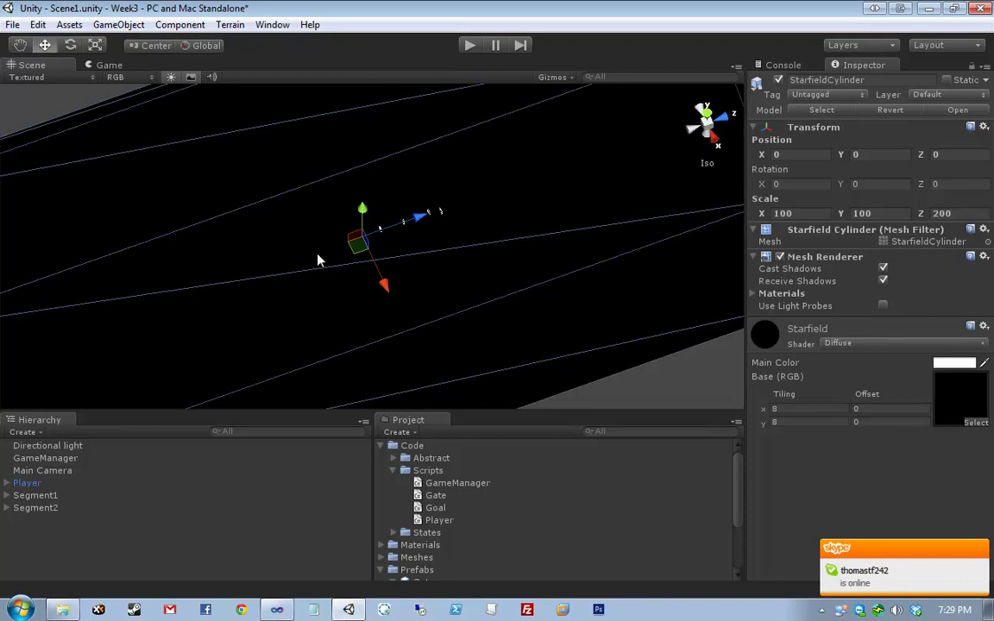
drag(316, 259, 509, 207)
click(509, 207)
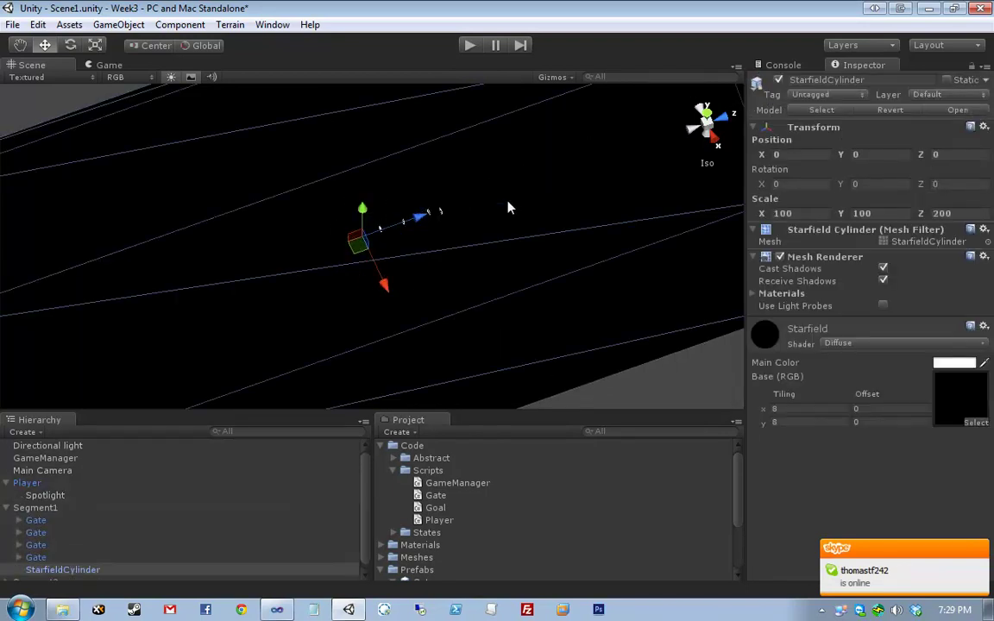
click(670, 396)
scroll(506, 322, up, 5)
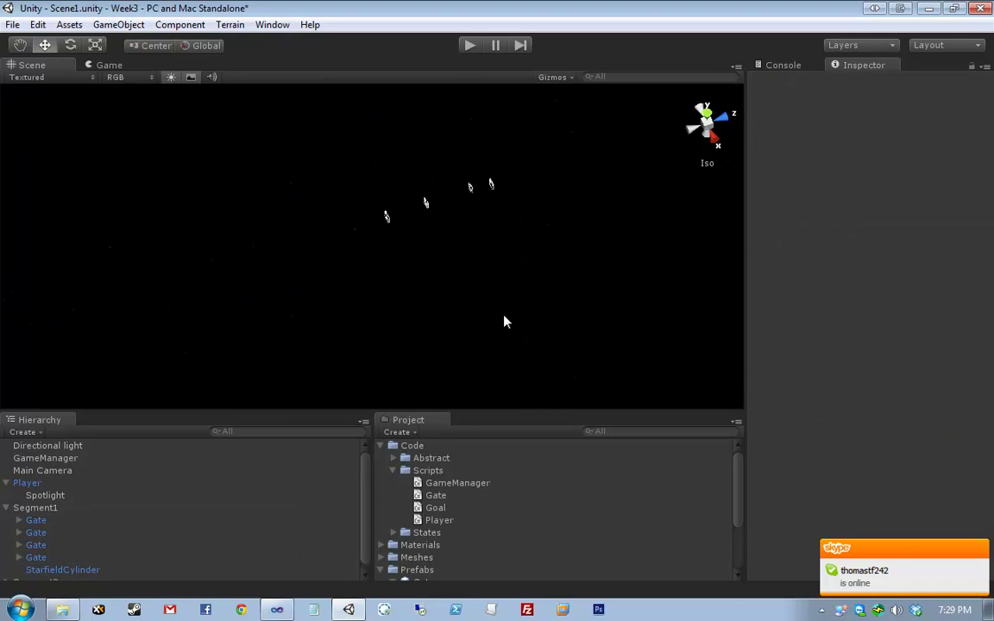
alt+drag(497, 321, 420, 272)
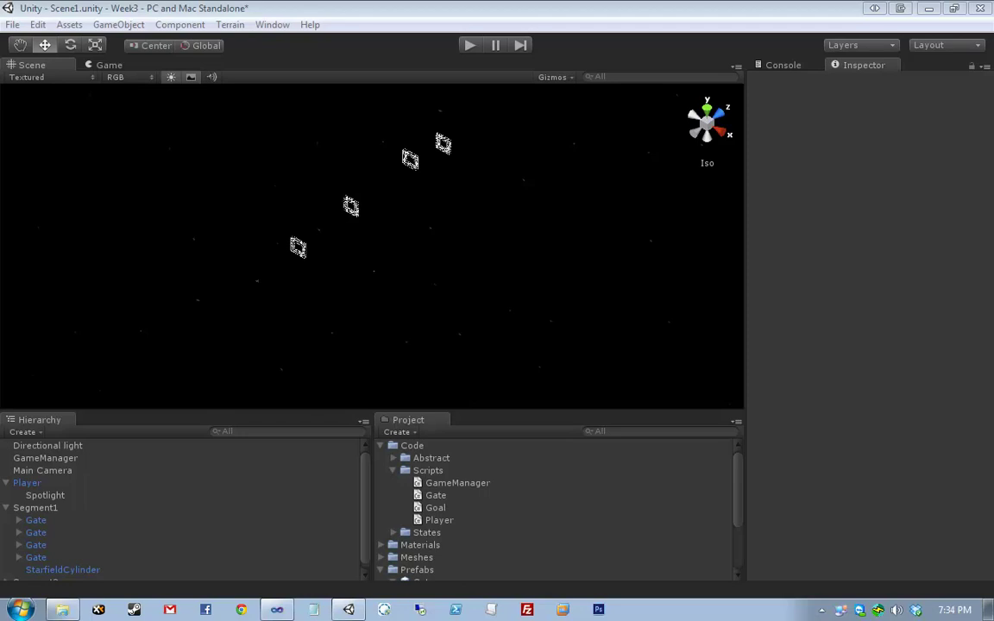
drag(188, 153, 537, 333)
click(517, 306)
drag(221, 160, 476, 198)
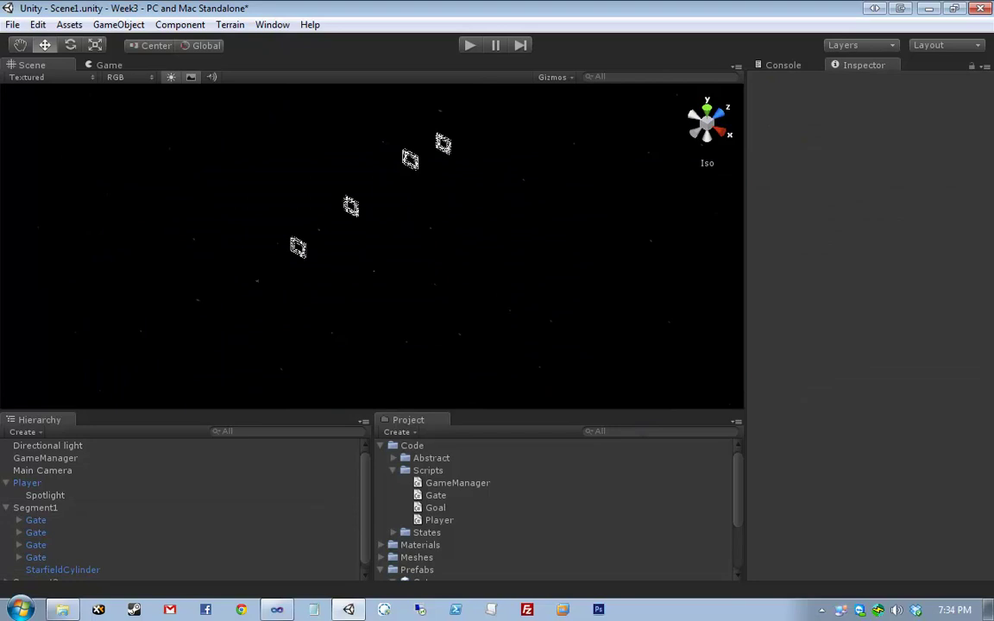